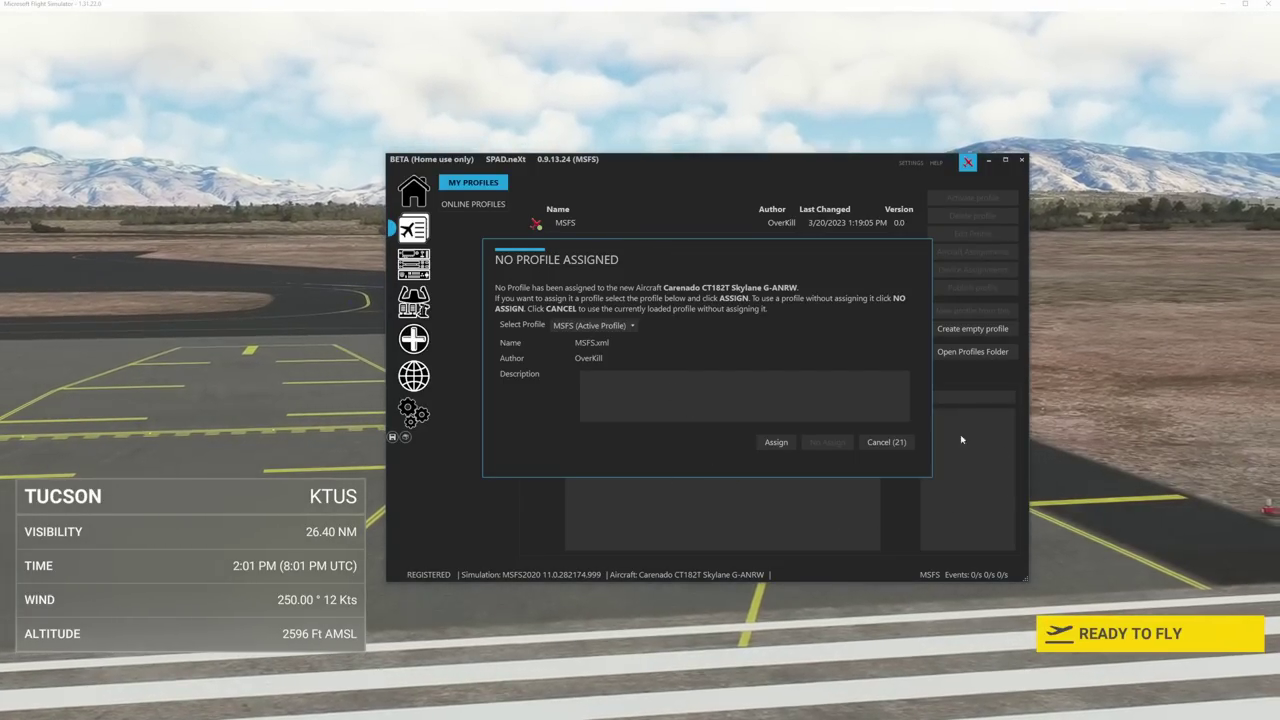
- Dismiss the profile assignment prompt for the Carenado CT182T Skylane and begin the flight in Microsoft Flight Simulator
click(902, 445)
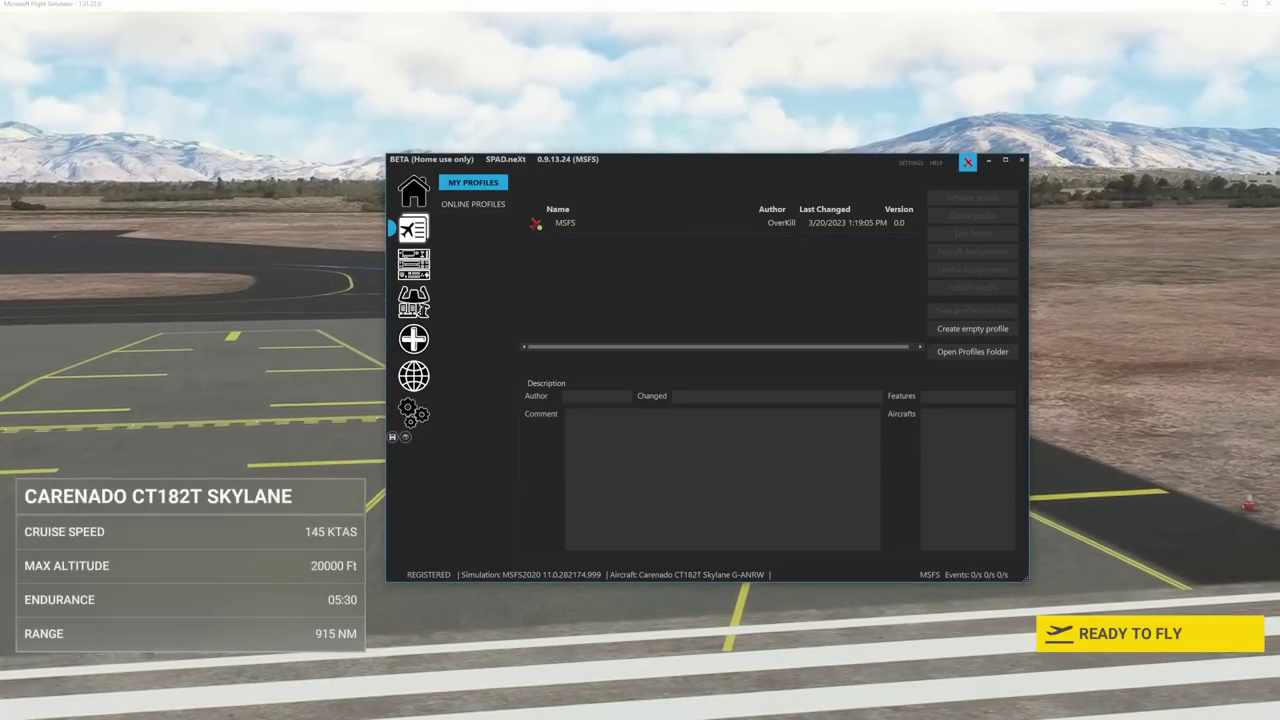
click(1103, 632)
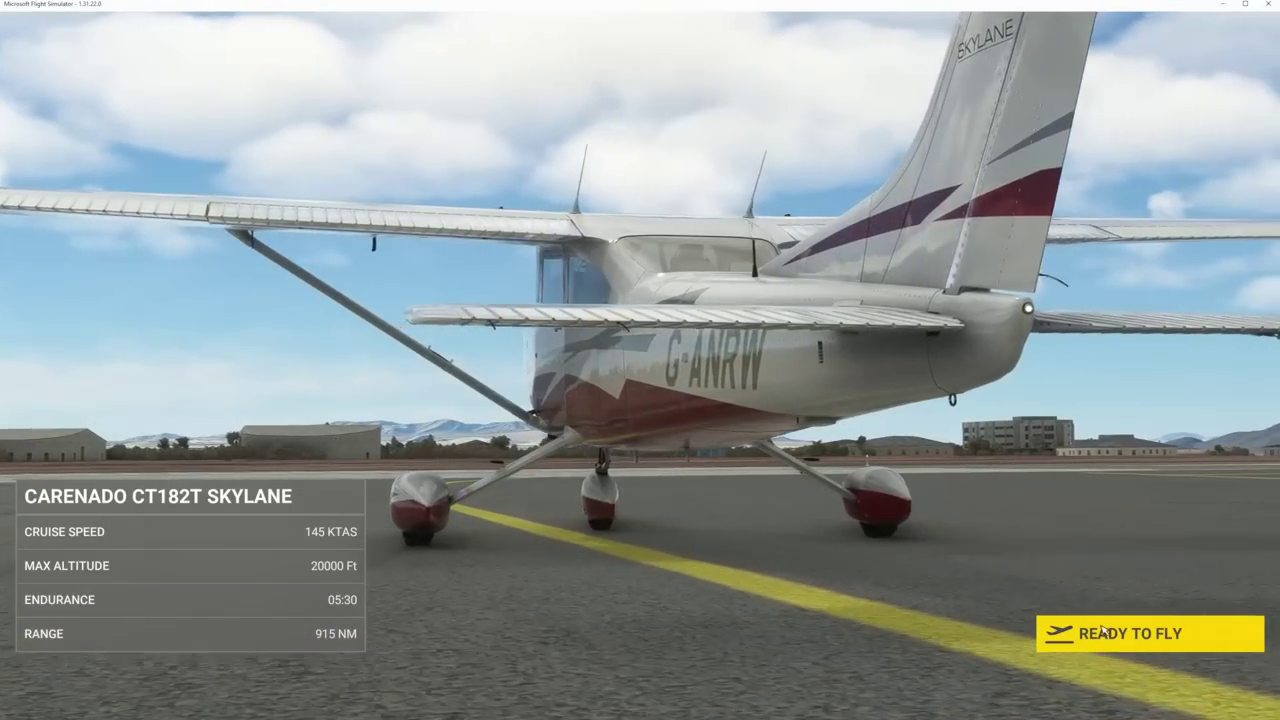
click(1103, 632)
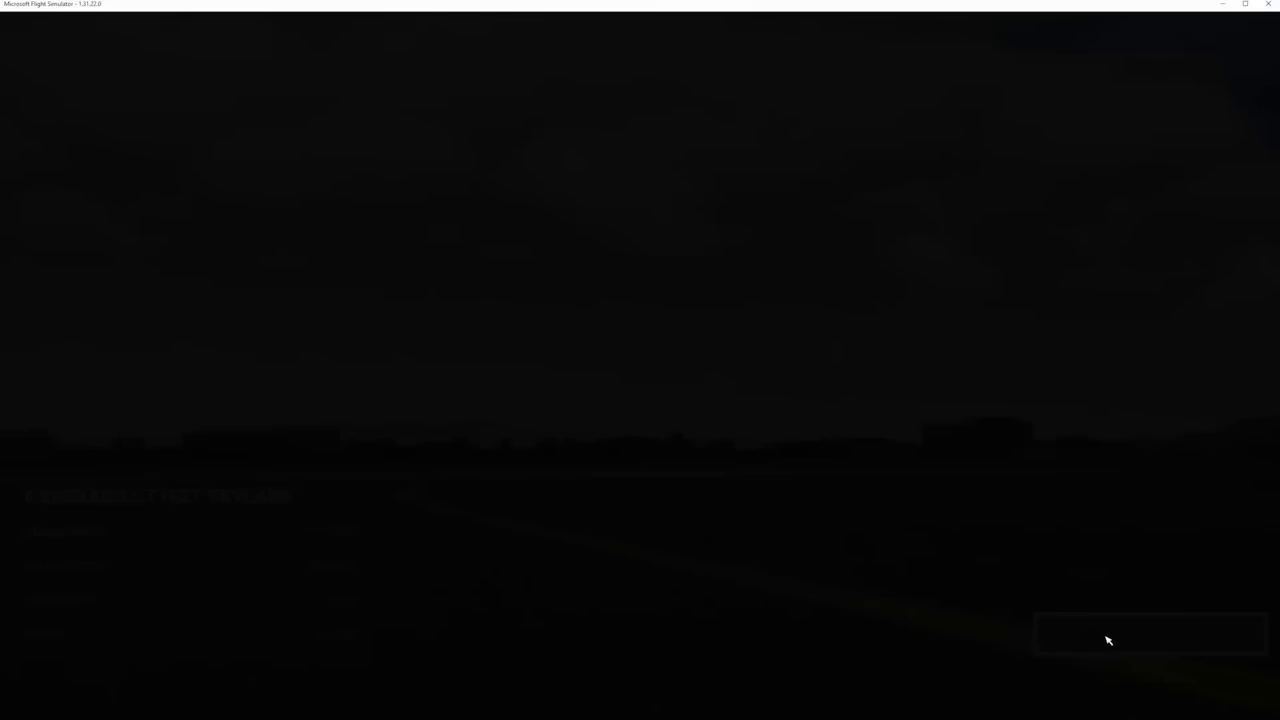
- Leave the current flight and return to the simulator's main menu
key(Escape)
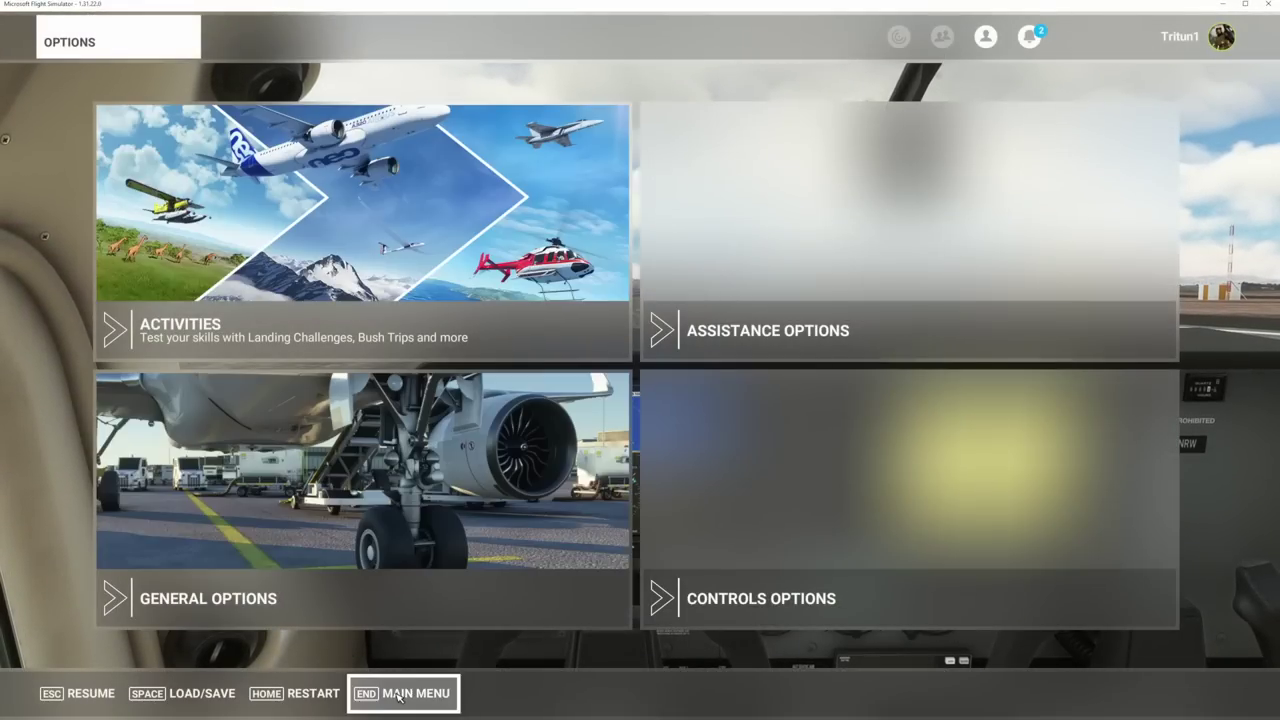
click(413, 693)
click(643, 447)
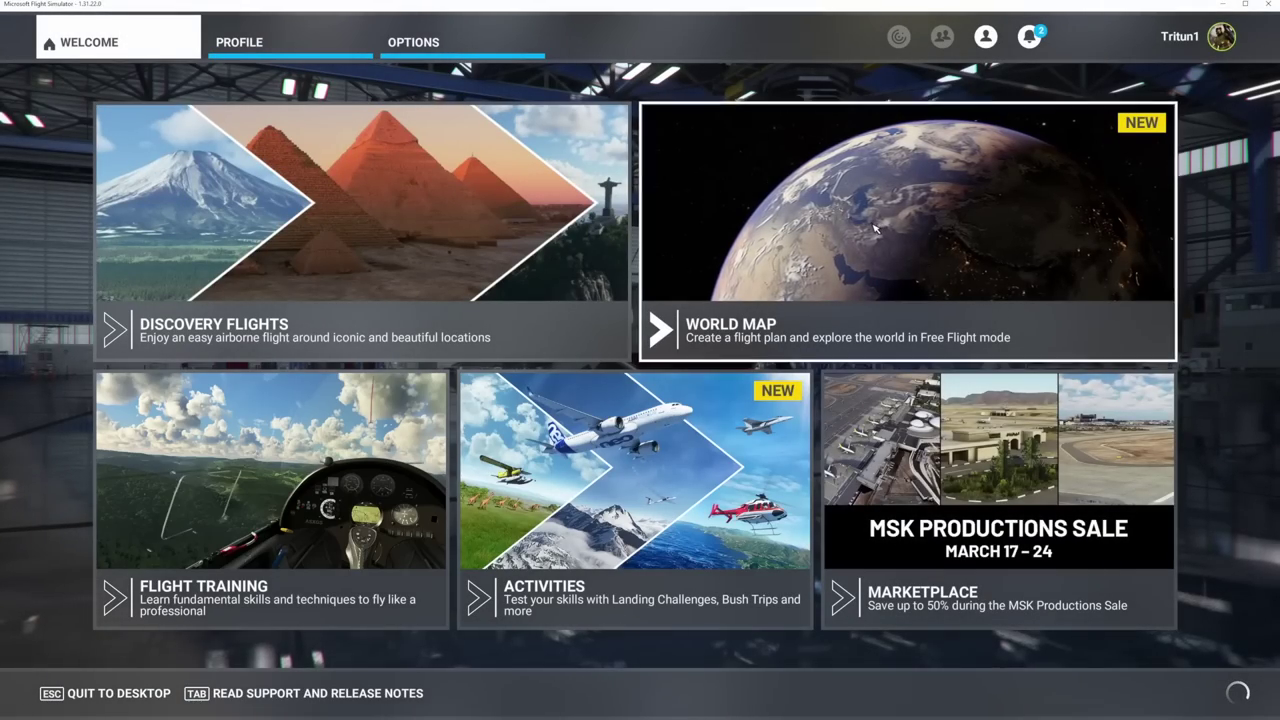
- Set Ramp 38 Parking at KTUS as the departure on the world map and load the flight
click(875, 229)
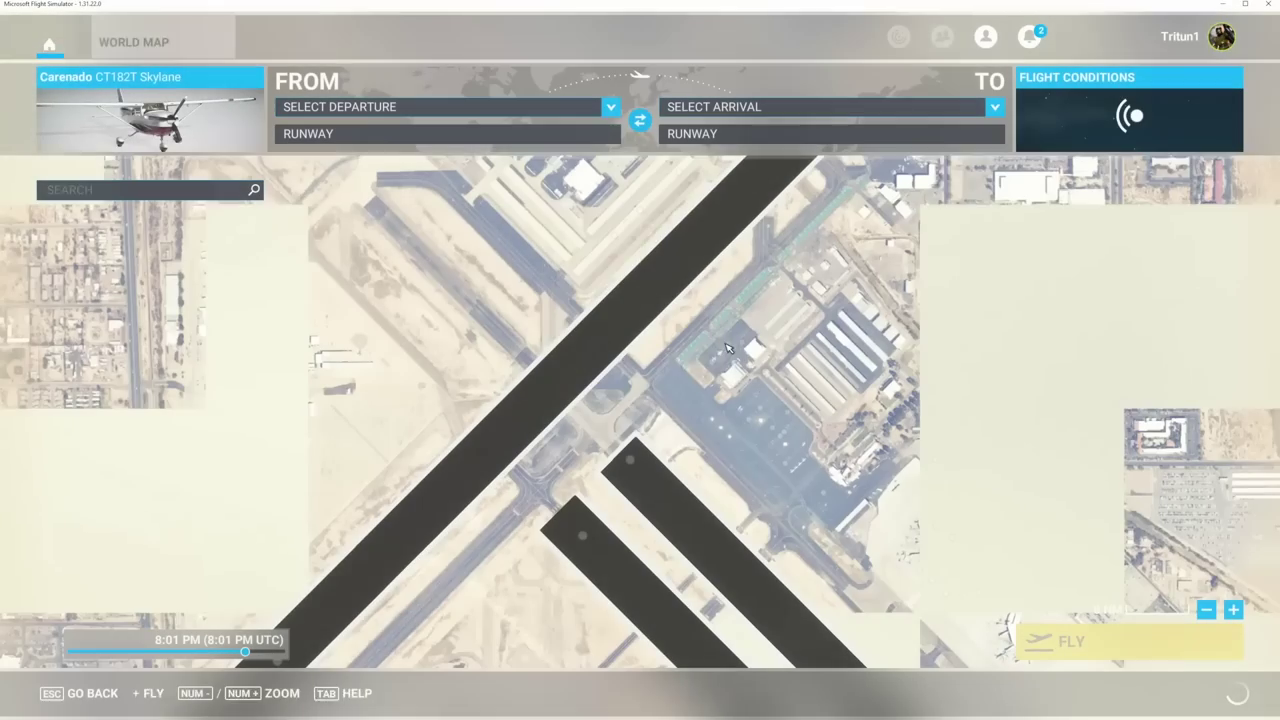
click(750, 421)
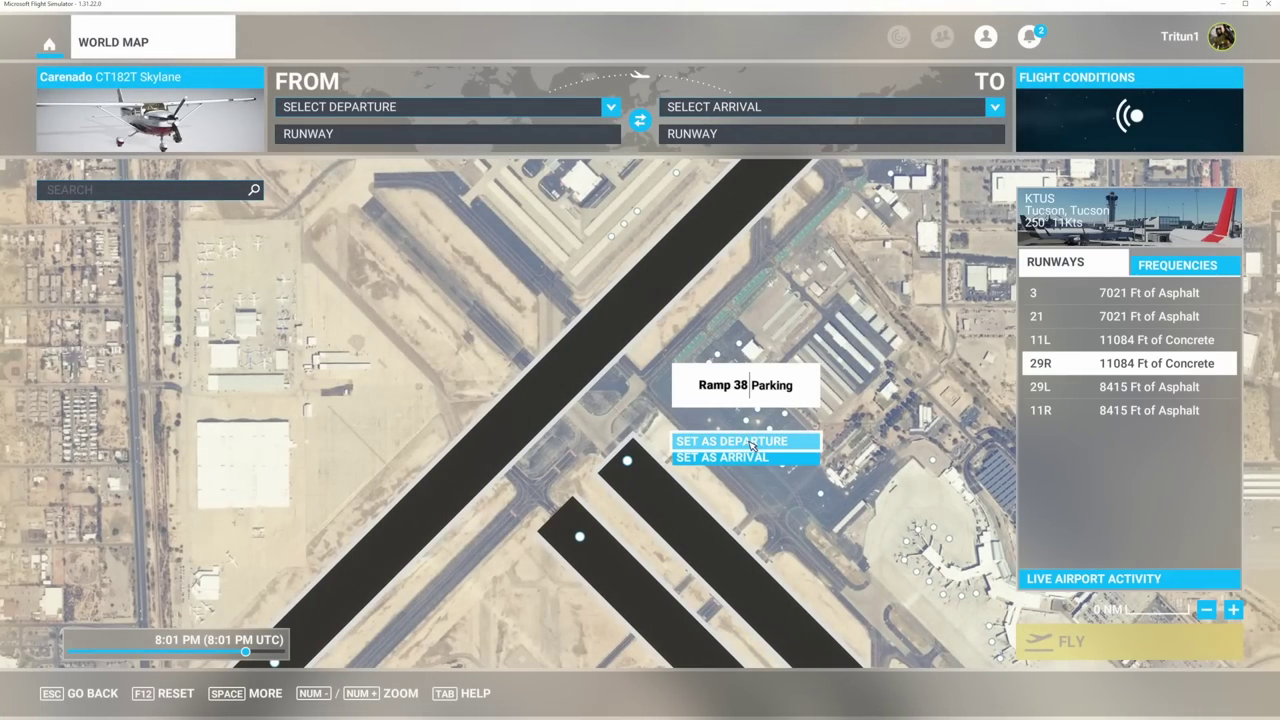
click(750, 446)
click(1112, 641)
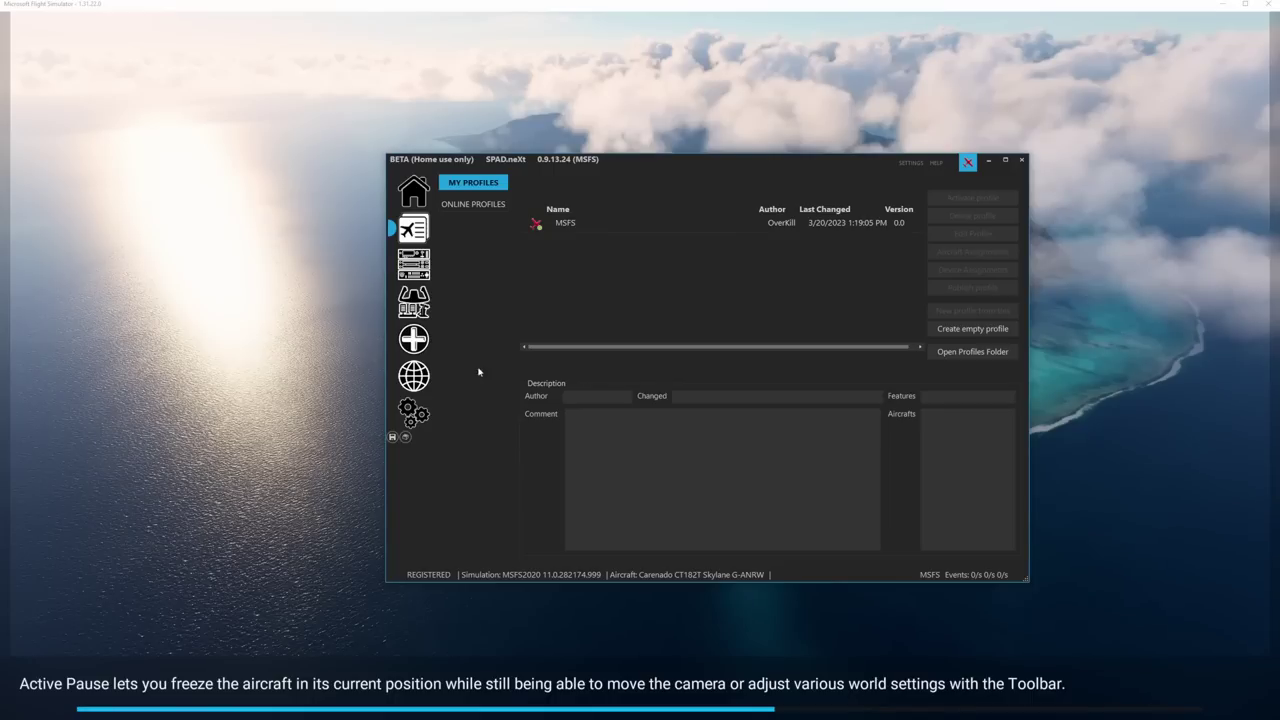
- Show the connected game controllers in SPAD.neXt, and begin the loaded flight in Microsoft Flight Simulator
click(654, 224)
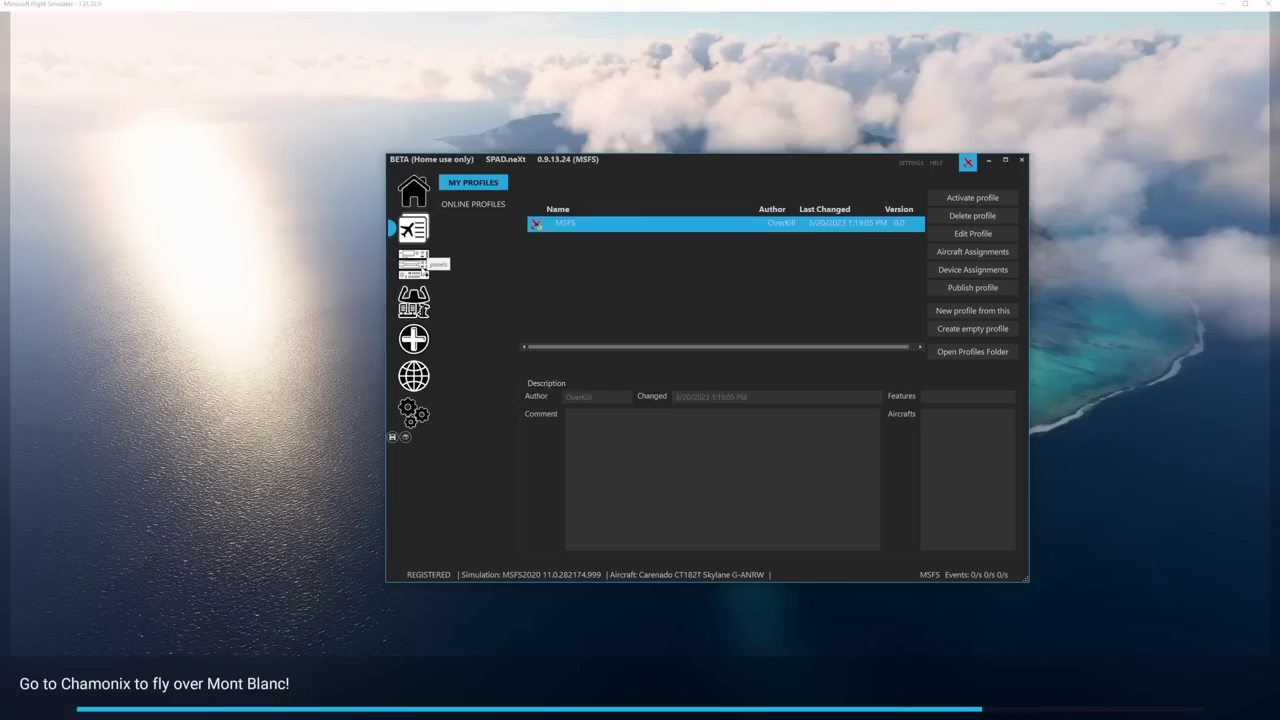
click(414, 300)
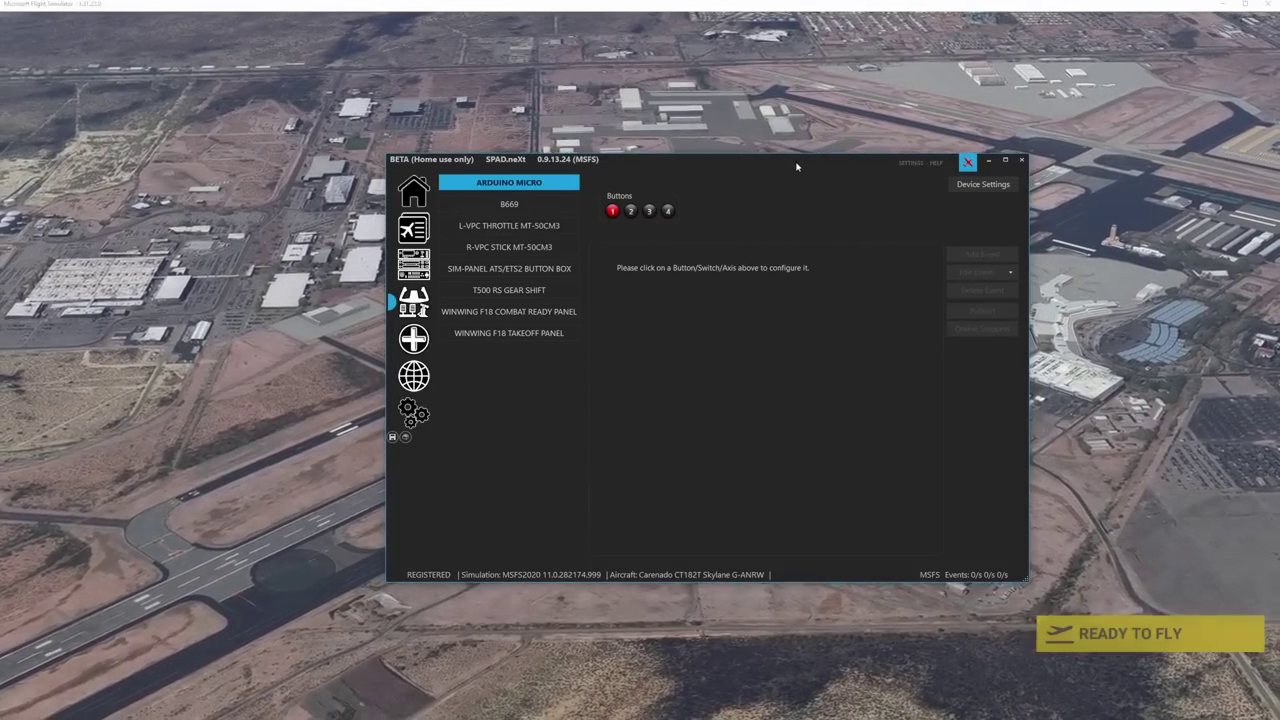
key(alt+Tab)
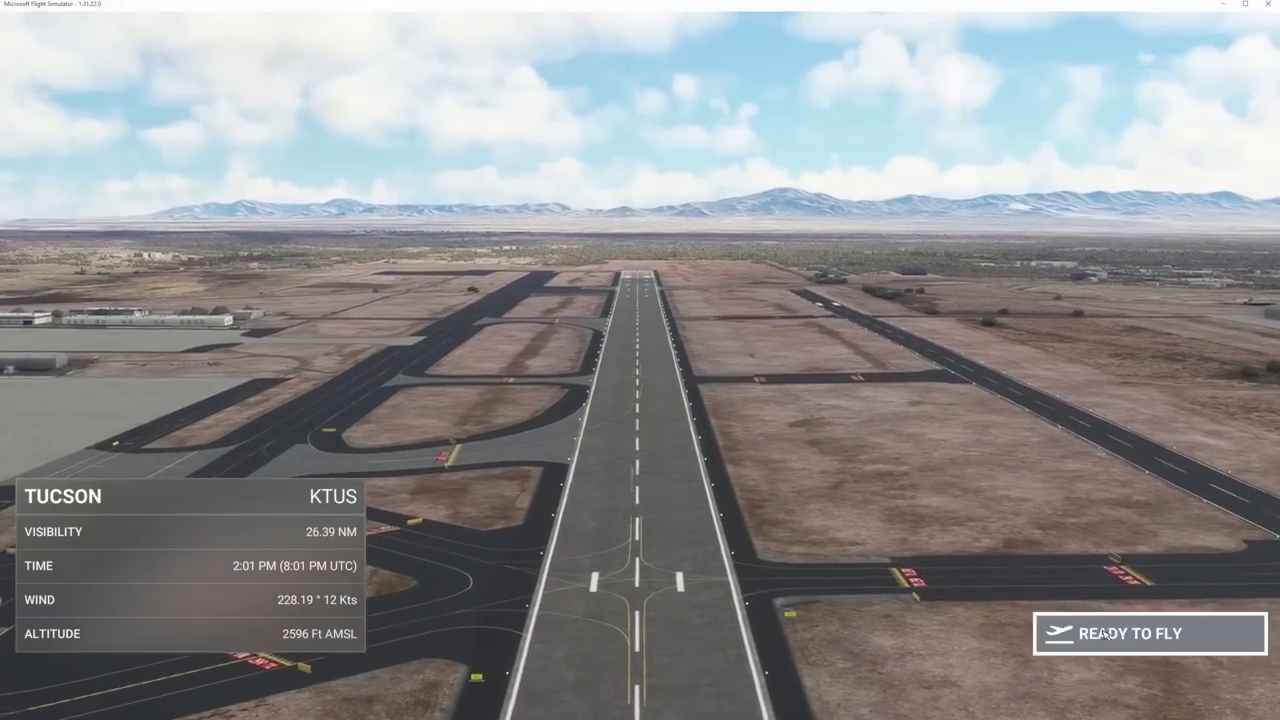
click(1150, 633)
- Switch back to SPAD.neXt and open the configuration of the L-VPC Throttle MT-50CM3
key(alt+Tab)
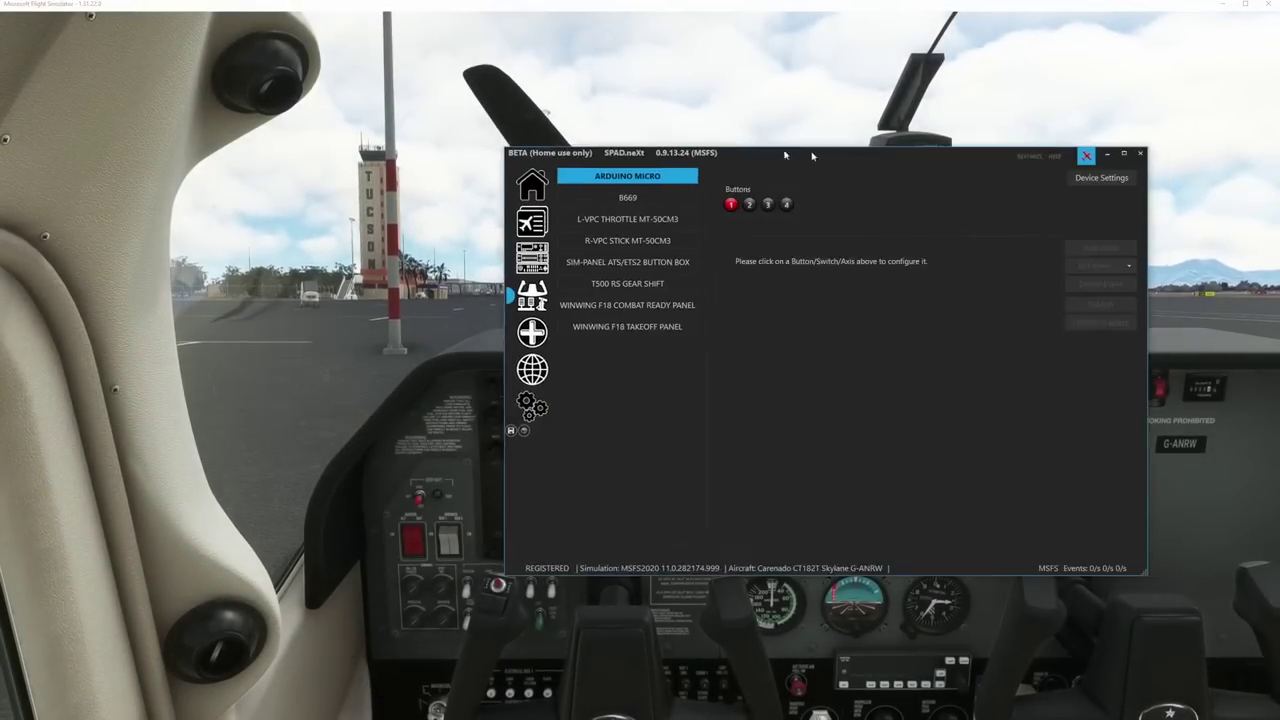
drag(770, 117, 711, 135)
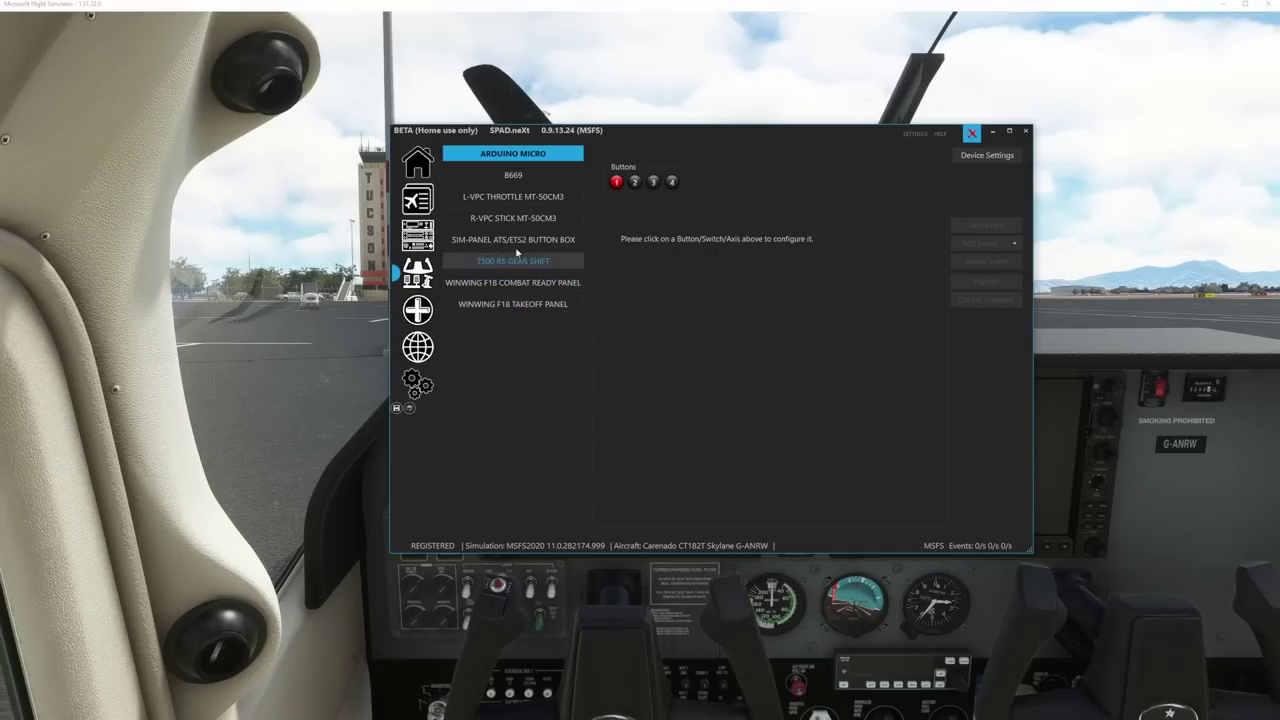
click(516, 198)
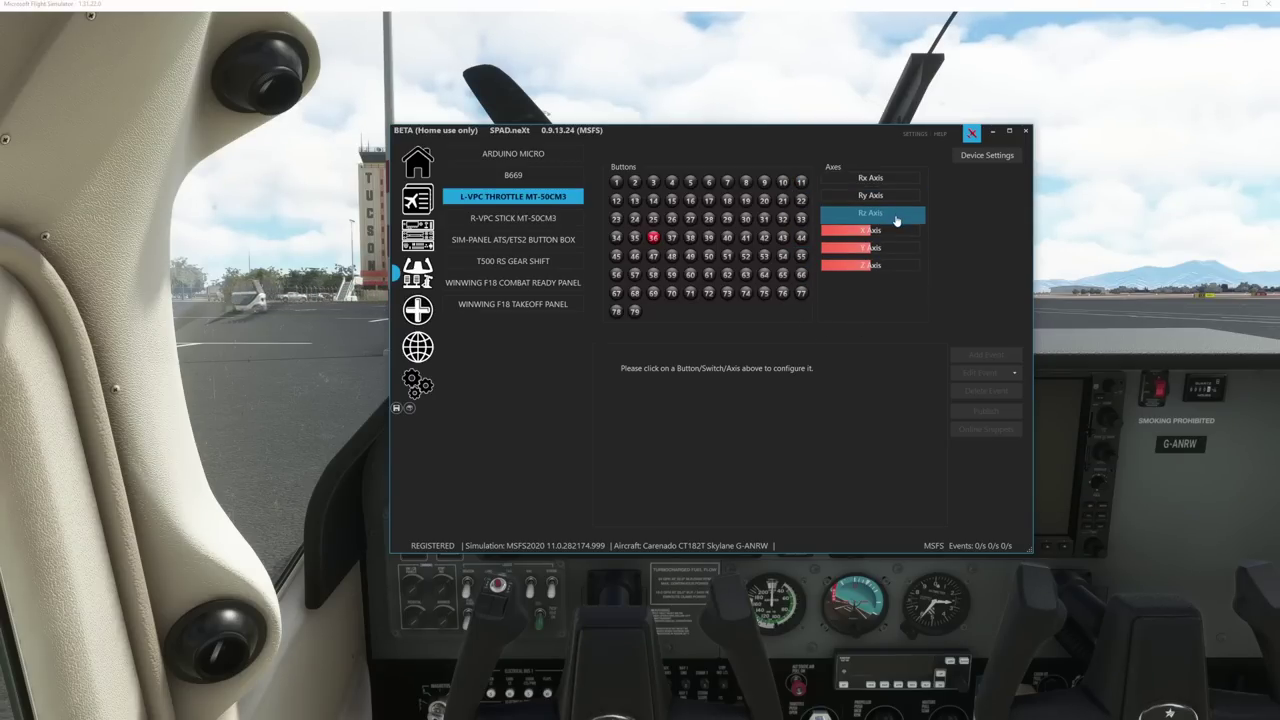
- Bring the cockpit's throttle, propeller and mixture controls into view and move the SPAD.neXt window clear of them
click(1065, 331)
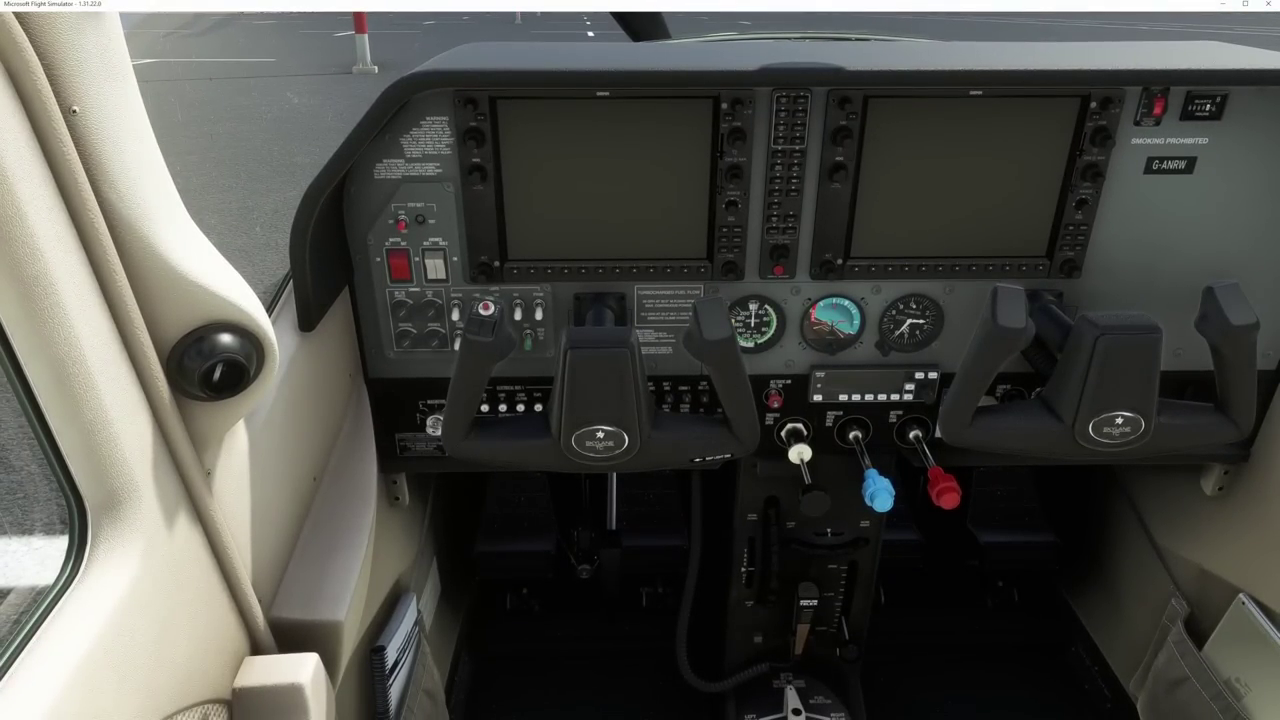
key(alt+Tab)
drag(700, 131, 347, 46)
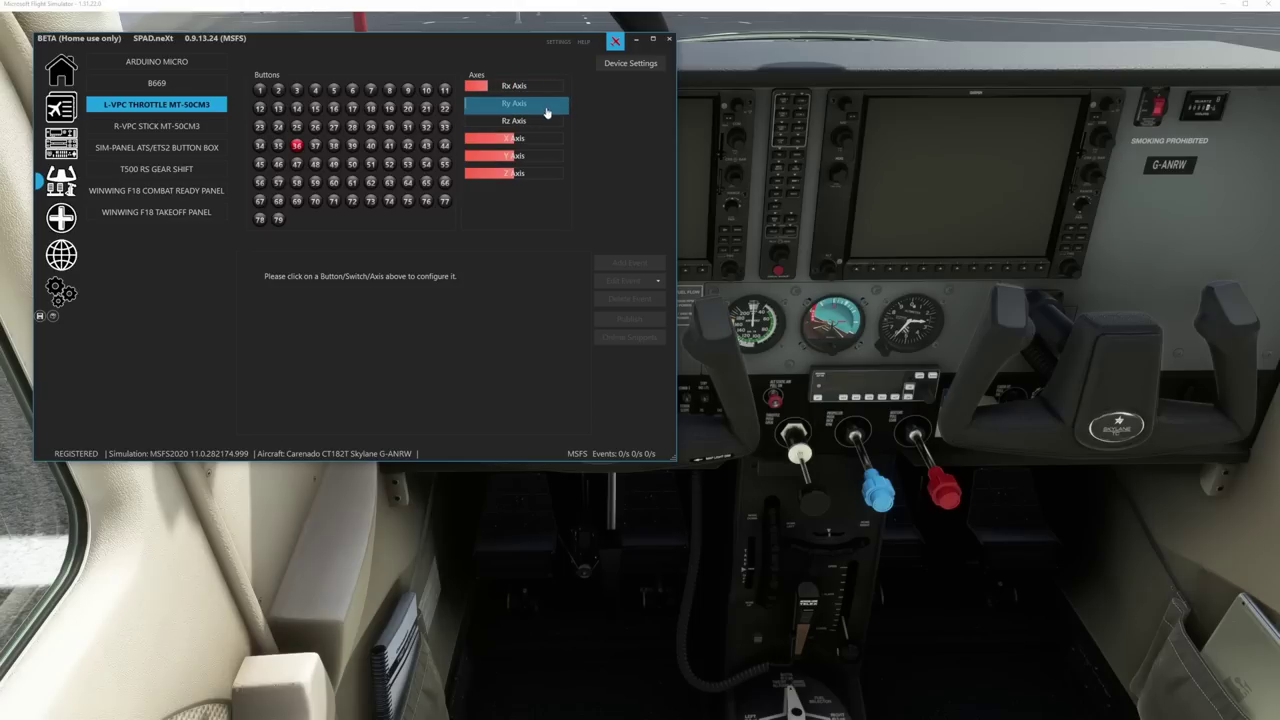
- Add a standard axis event to the Rx axis, assigning Propeller pitch for engines 1 to 4
click(520, 86)
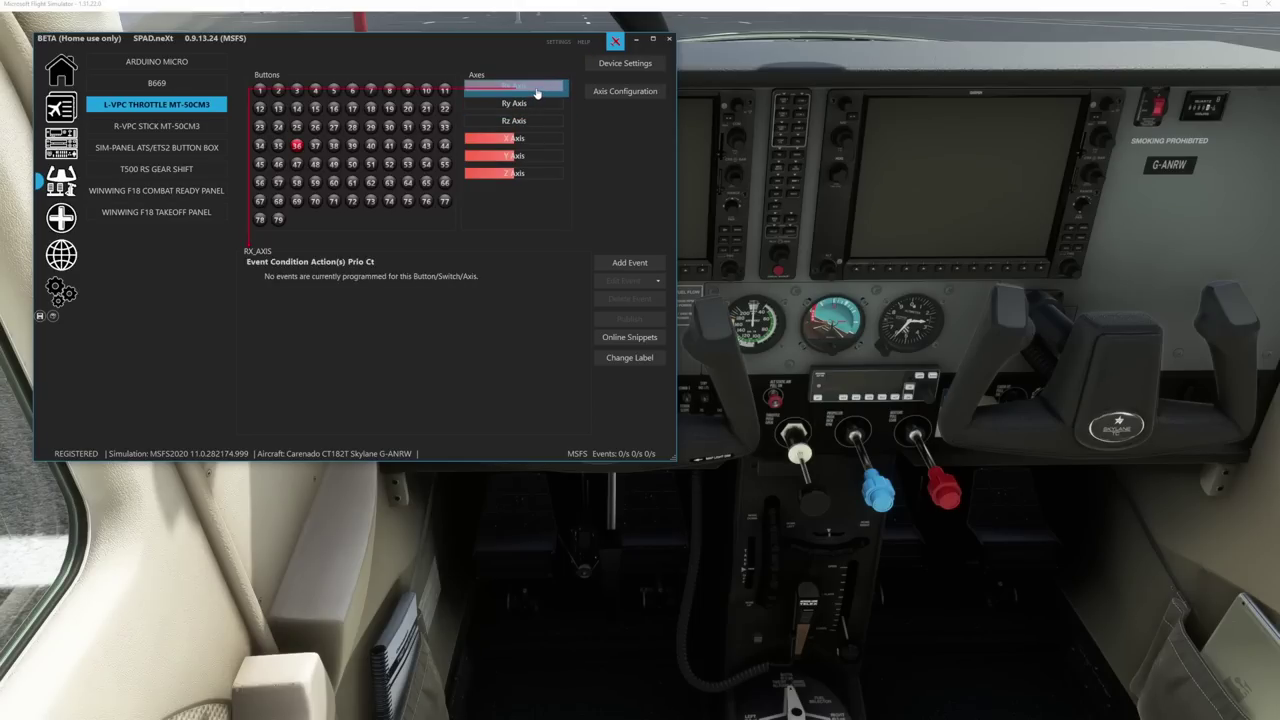
click(622, 263)
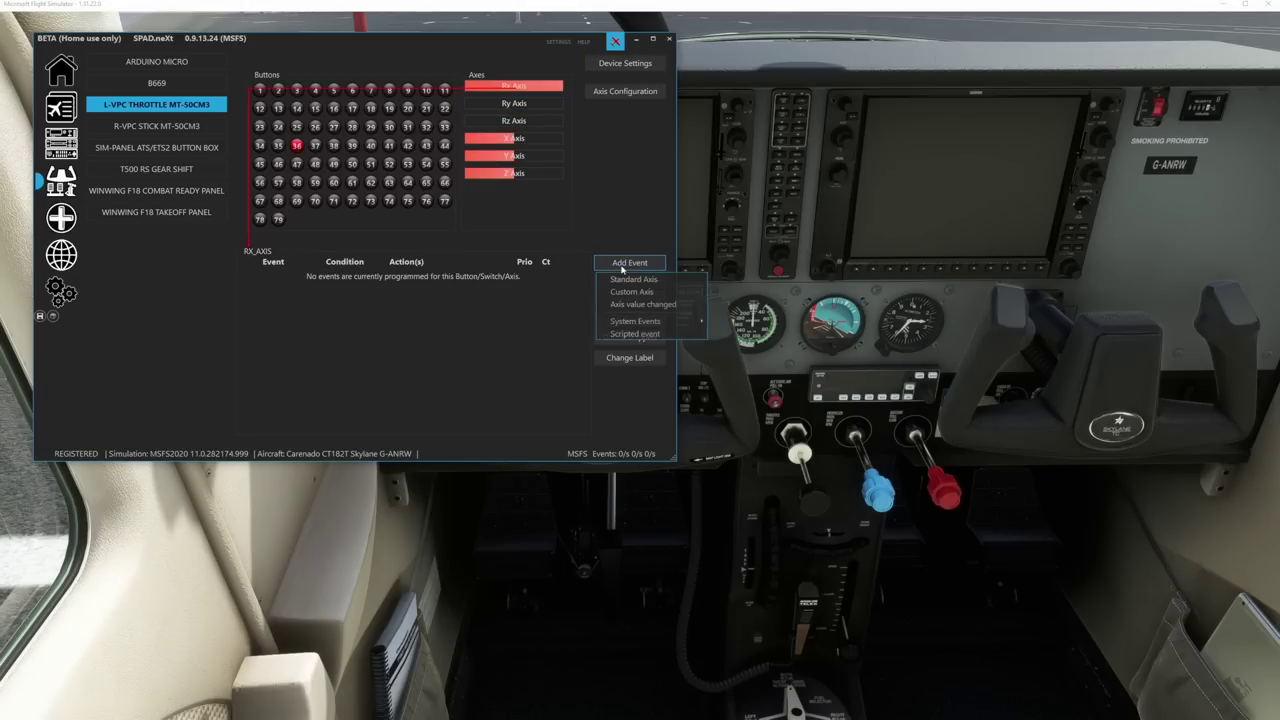
click(615, 280)
click(395, 234)
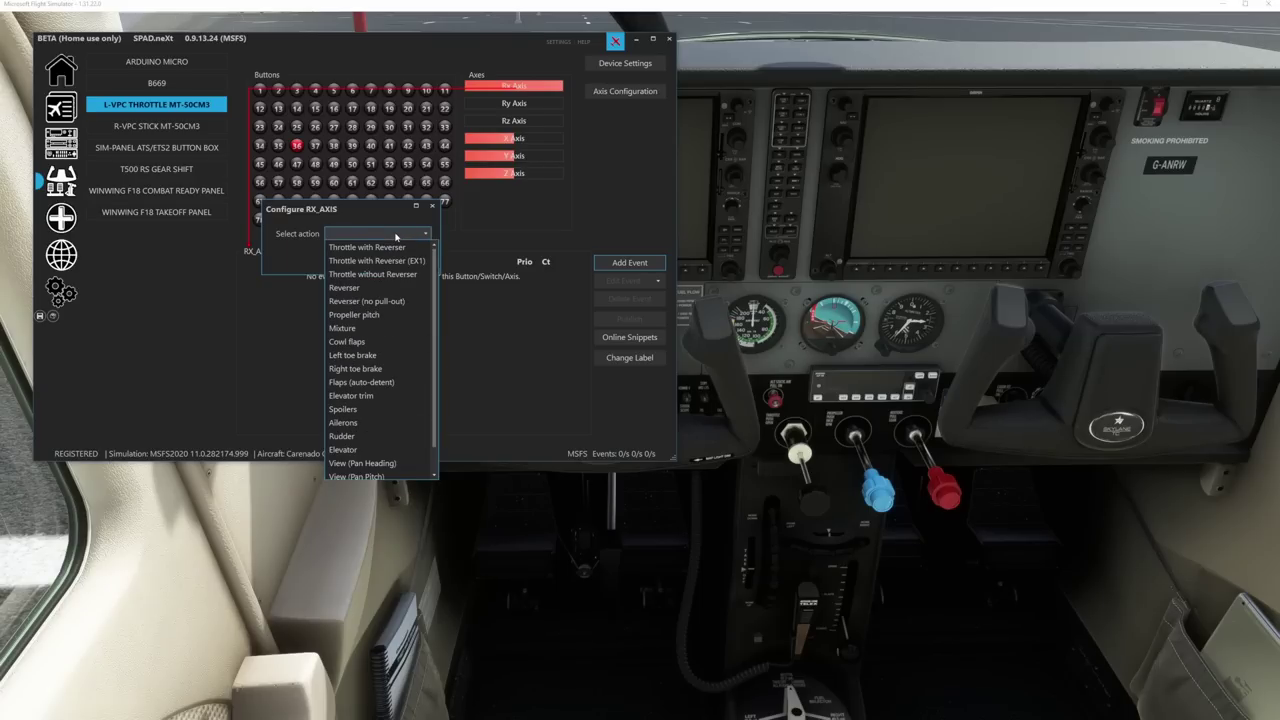
click(401, 316)
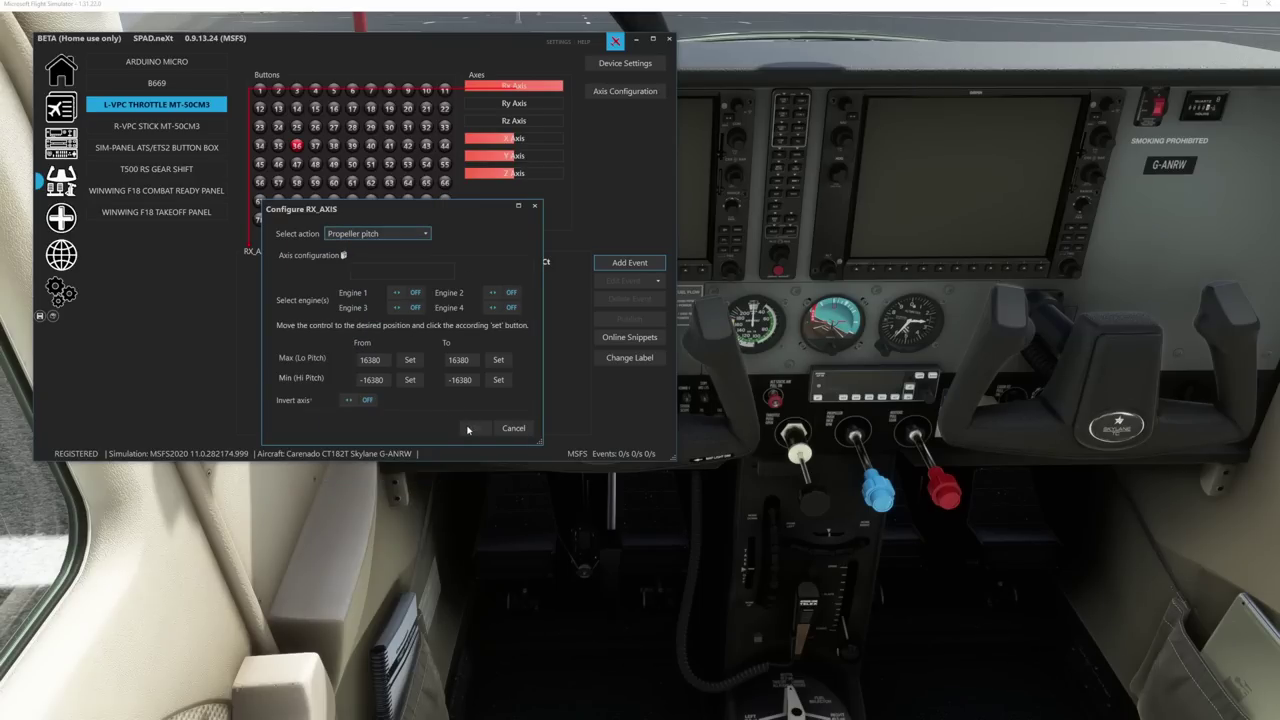
click(414, 296)
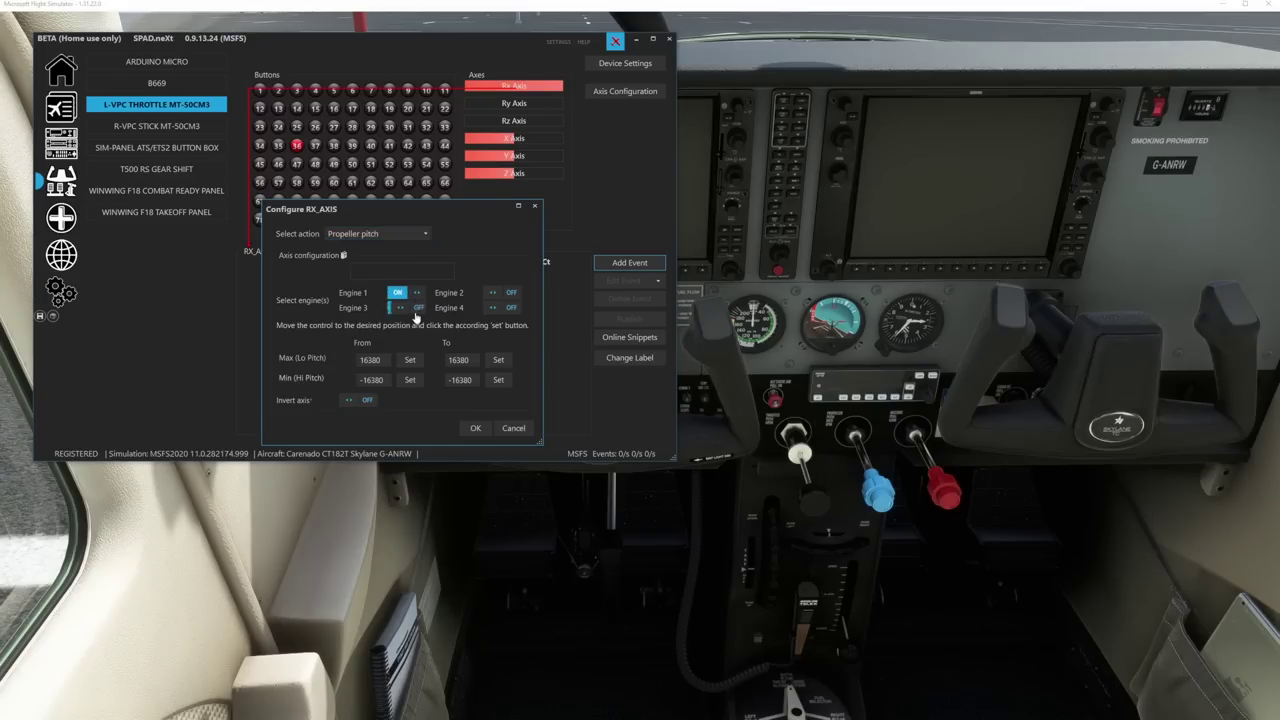
click(509, 294)
click(512, 309)
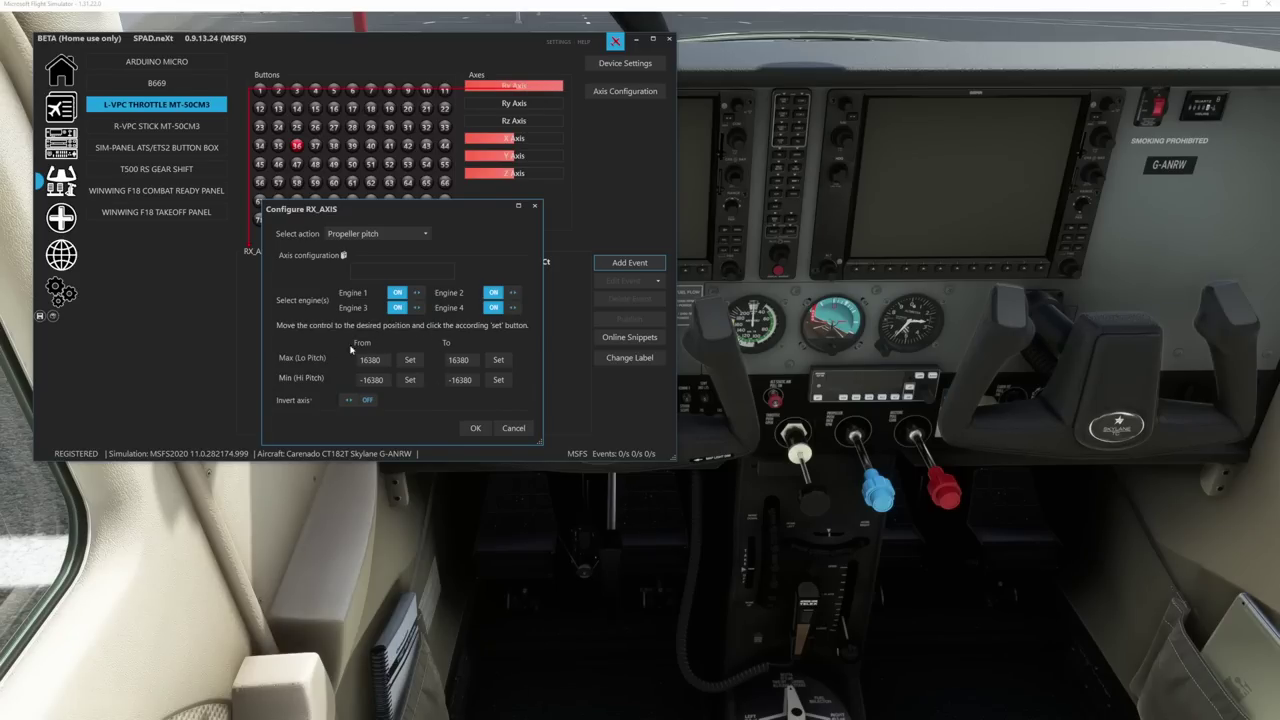
- Capture the lever's end positions as the propeller pitch range, 60000 maximum and 107 minimum, and accept the event
click(412, 362)
click(410, 380)
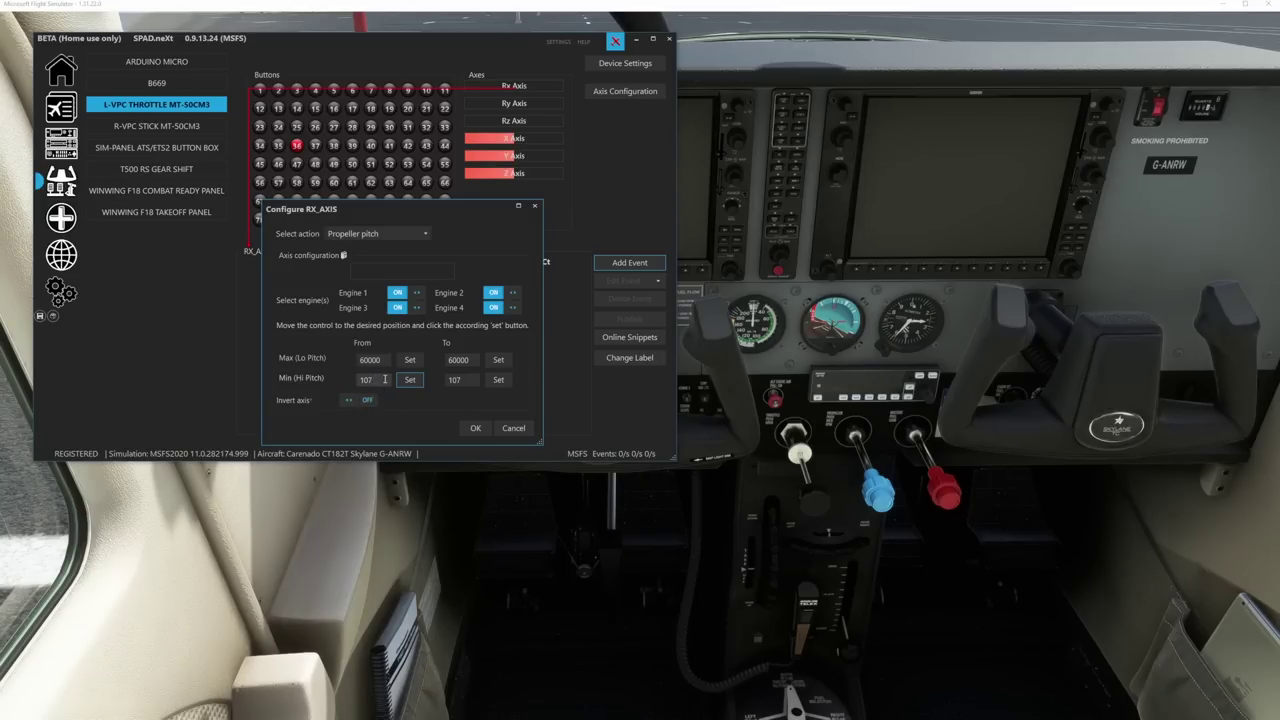
drag(384, 379, 322, 380)
click(476, 429)
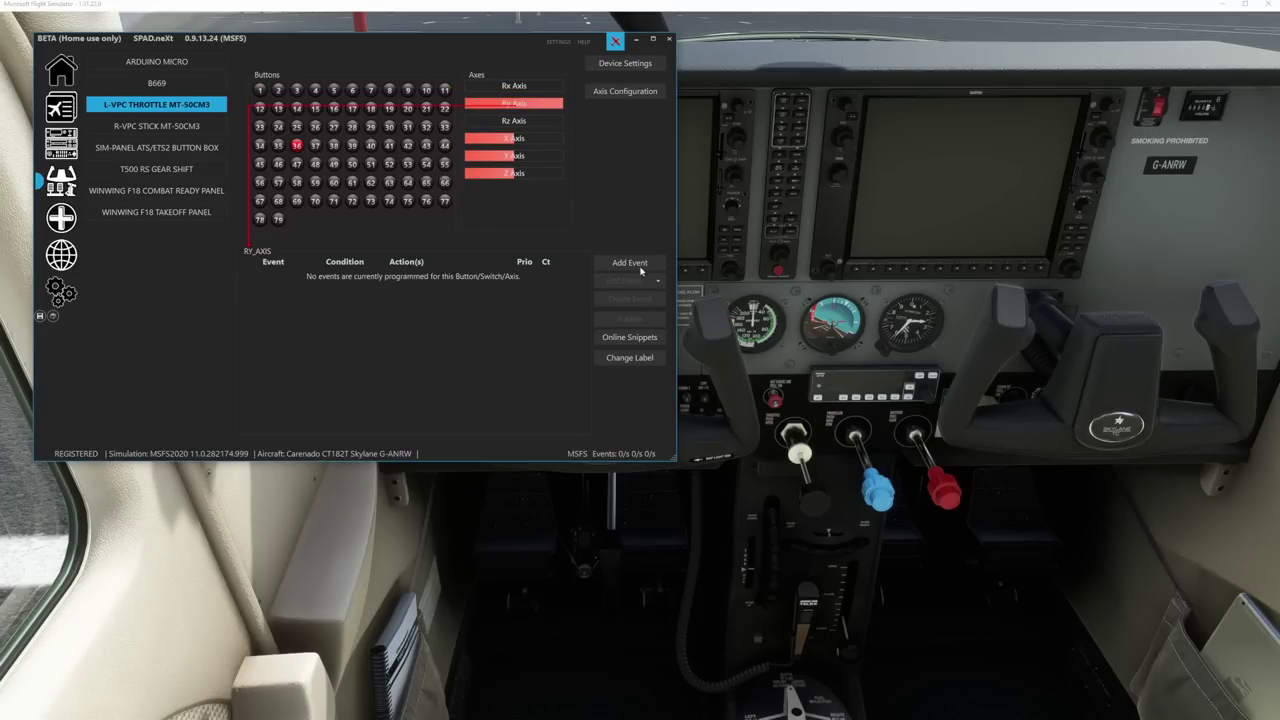
- Add a standard axis event to the Ry axis, assigning Throttle with Reverser for engines 1 to 4
click(629, 262)
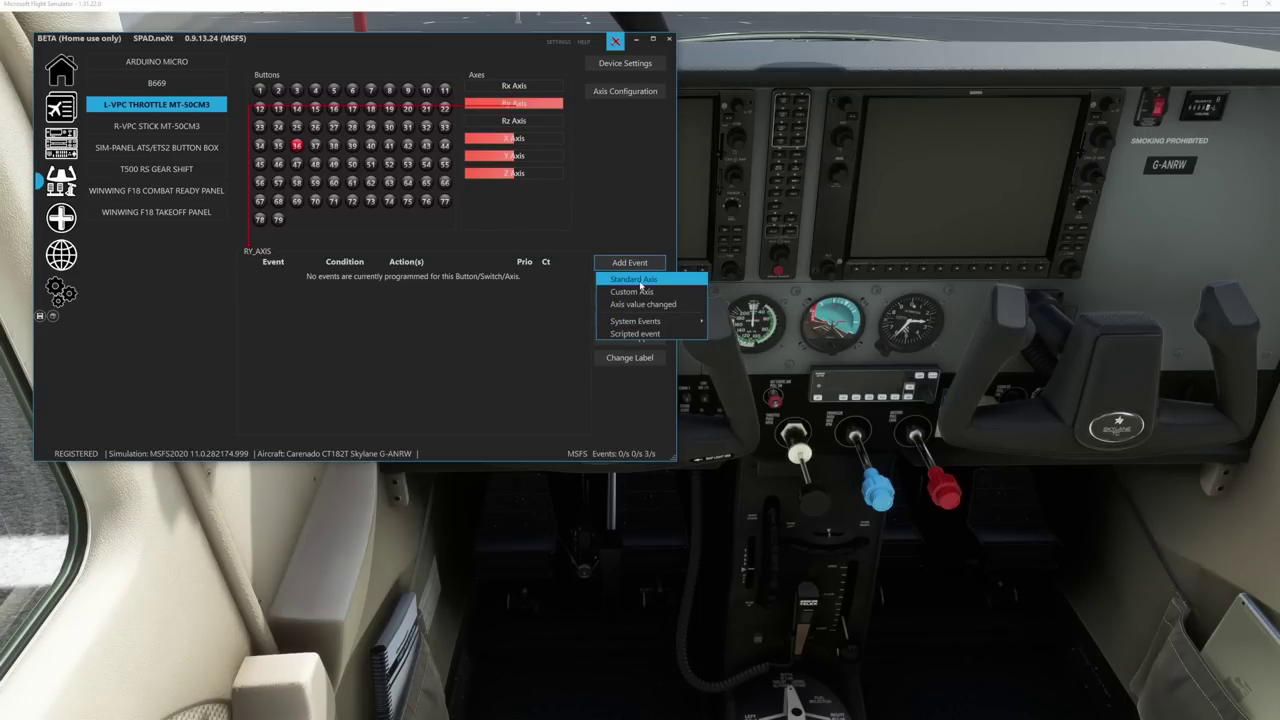
click(636, 280)
click(377, 240)
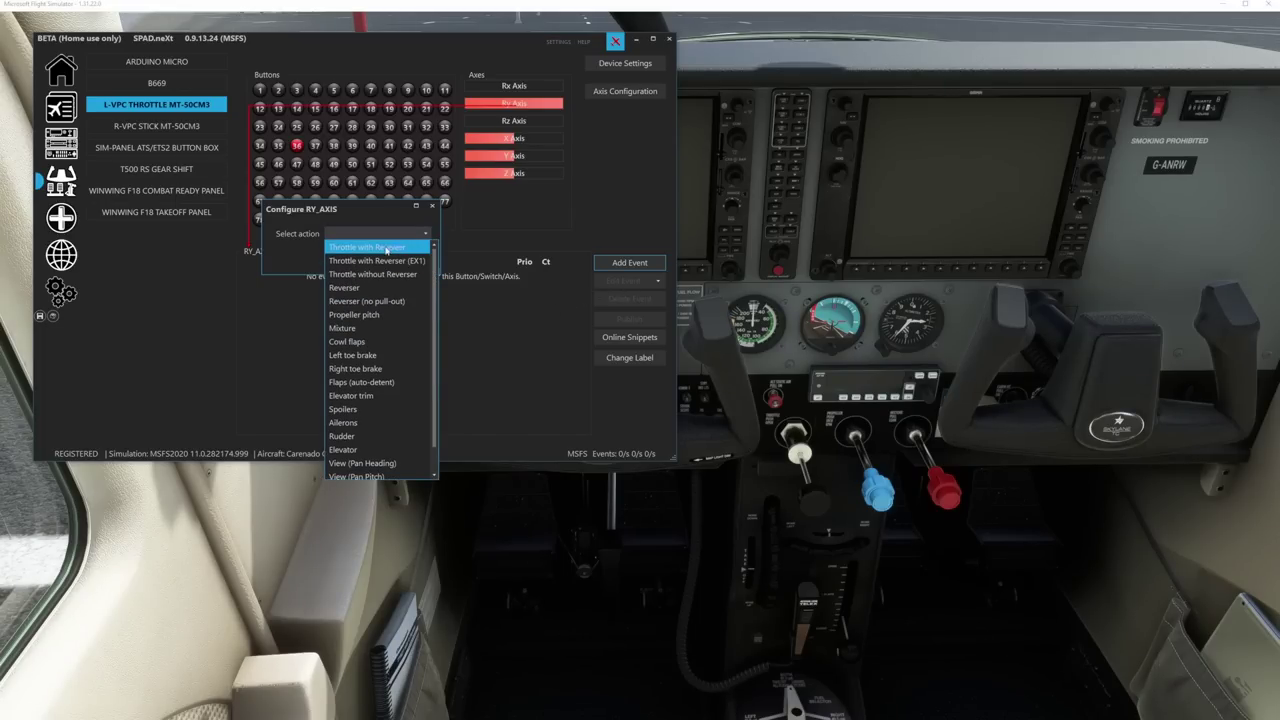
click(397, 248)
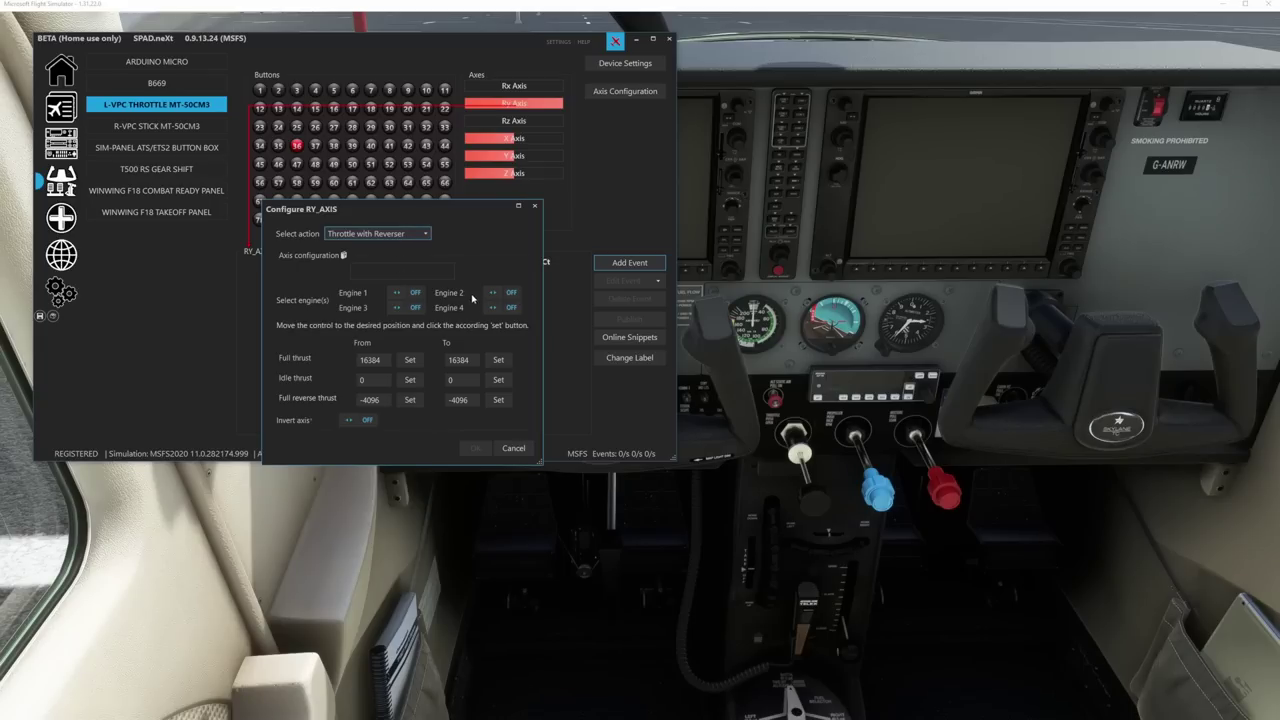
click(409, 293)
click(407, 308)
click(495, 310)
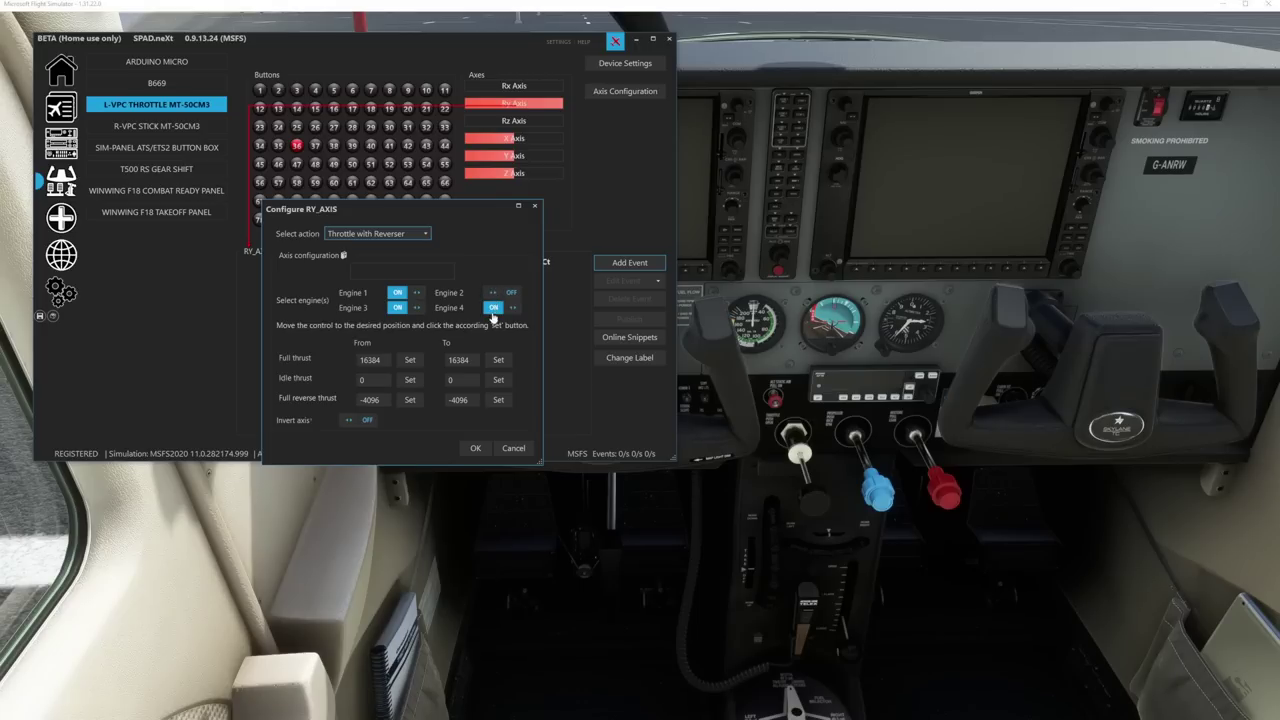
click(505, 294)
- Capture full thrust at 60000, idle thrust at 67 and full reverse thrust at 0, then accept the event and save the profile
click(410, 360)
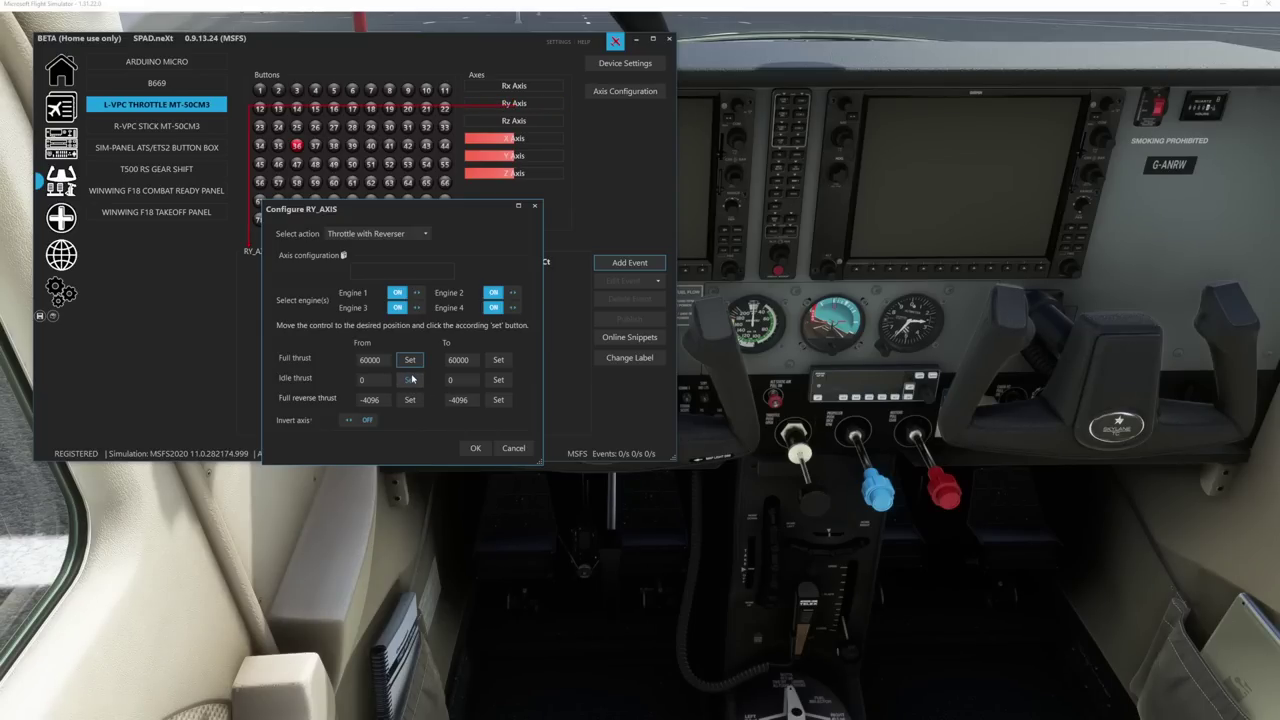
click(411, 384)
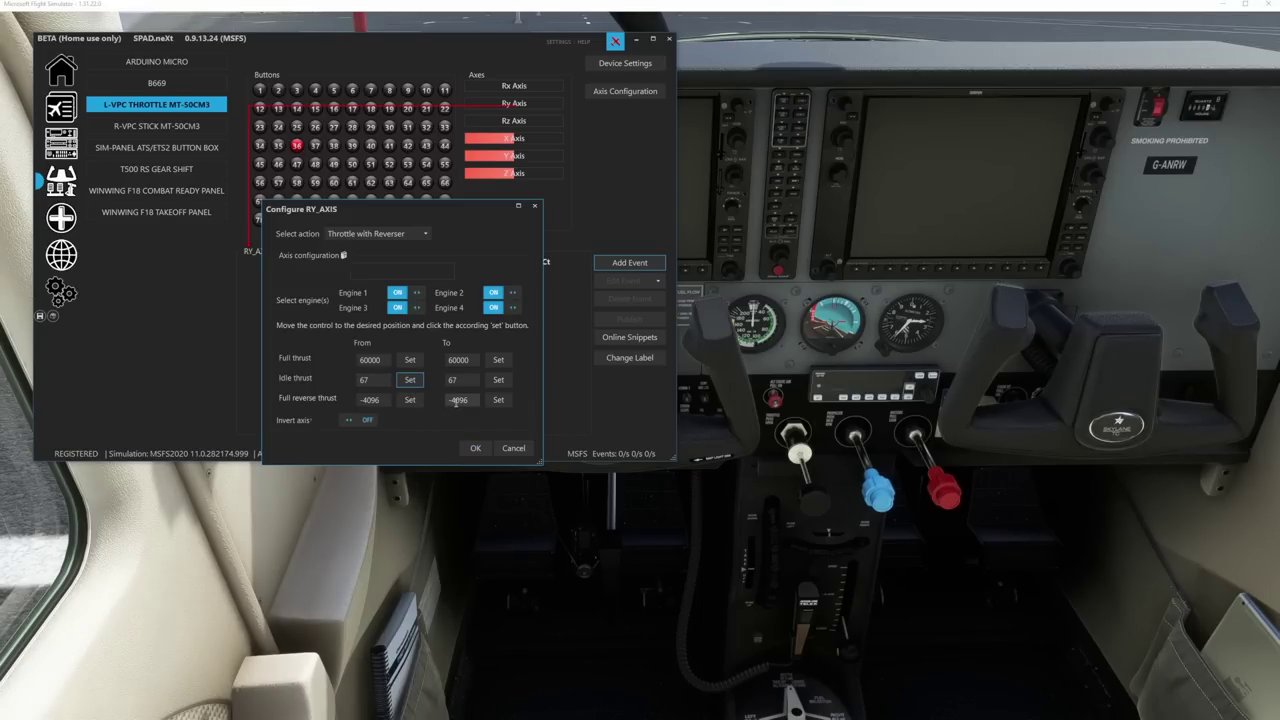
click(410, 401)
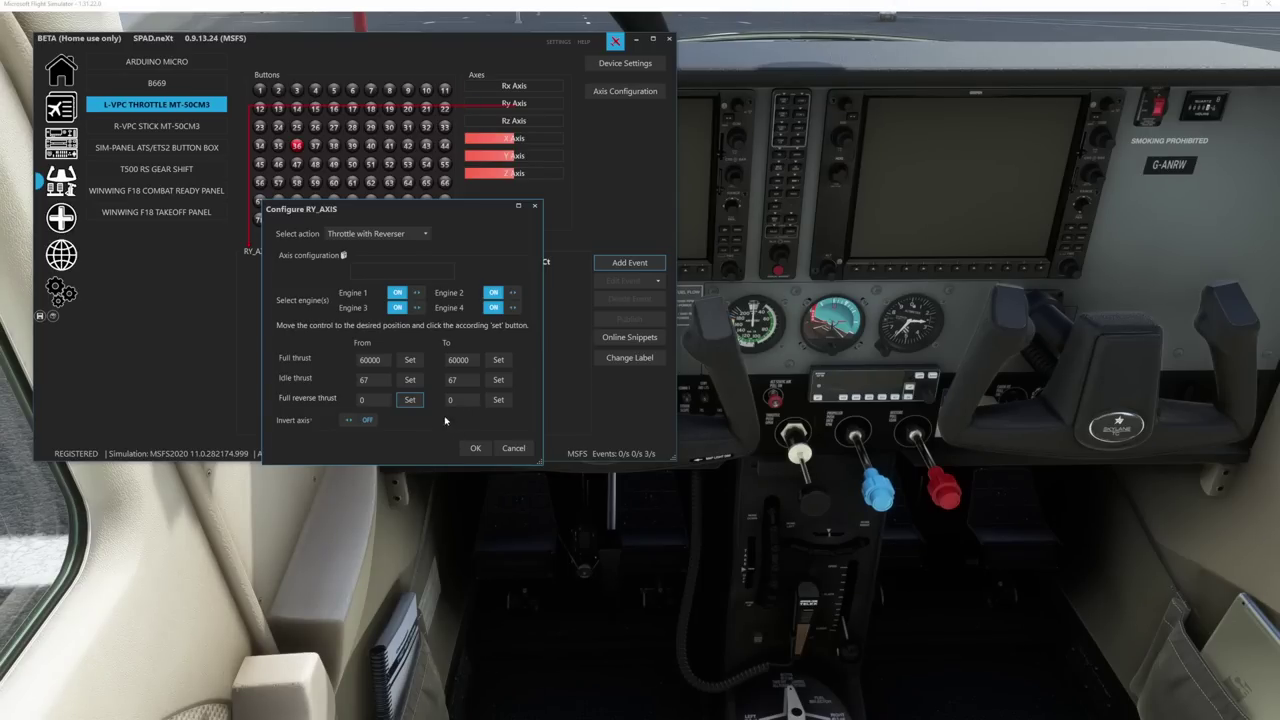
click(475, 448)
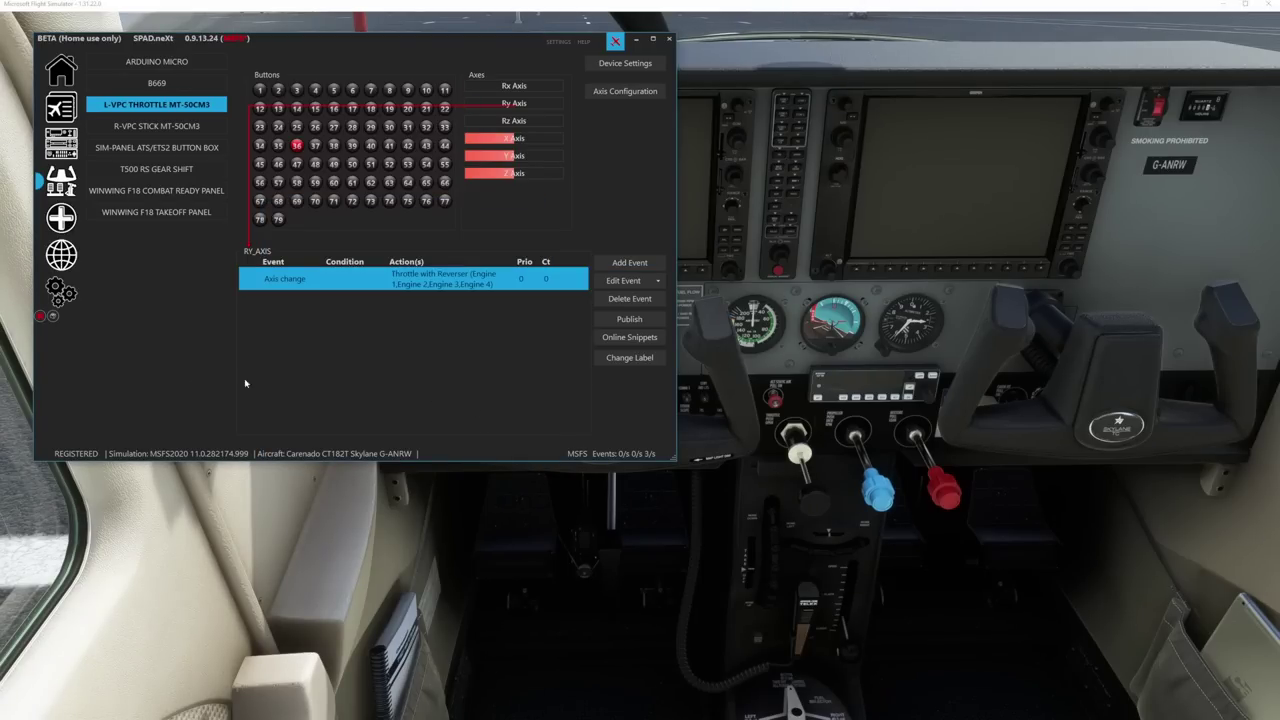
click(40, 316)
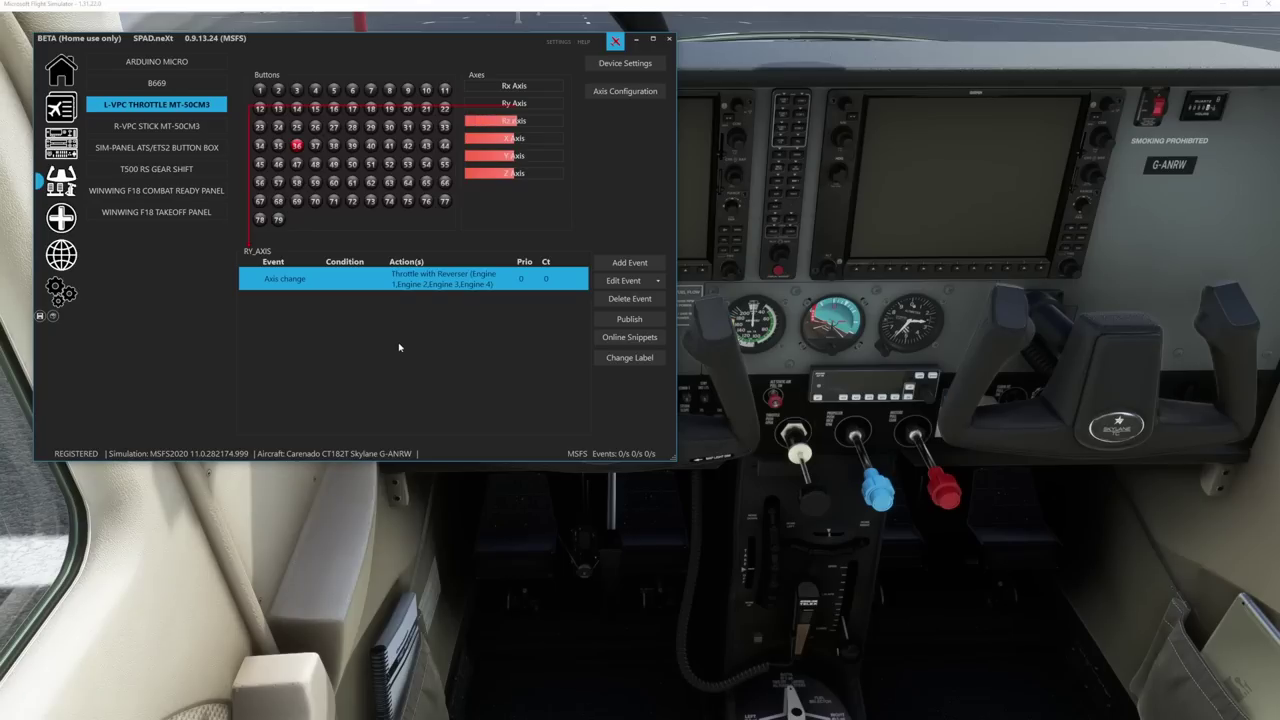
- Check the throttle's Rz axis for programmed events
click(548, 122)
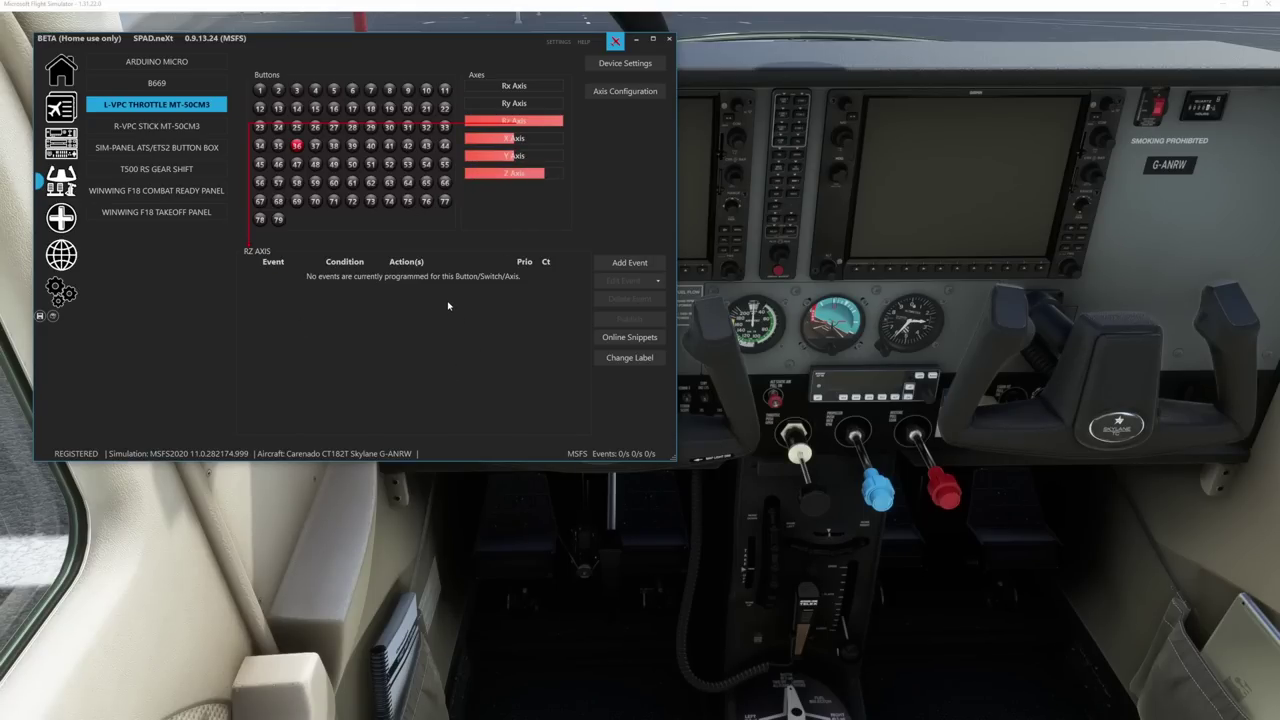
click(539, 142)
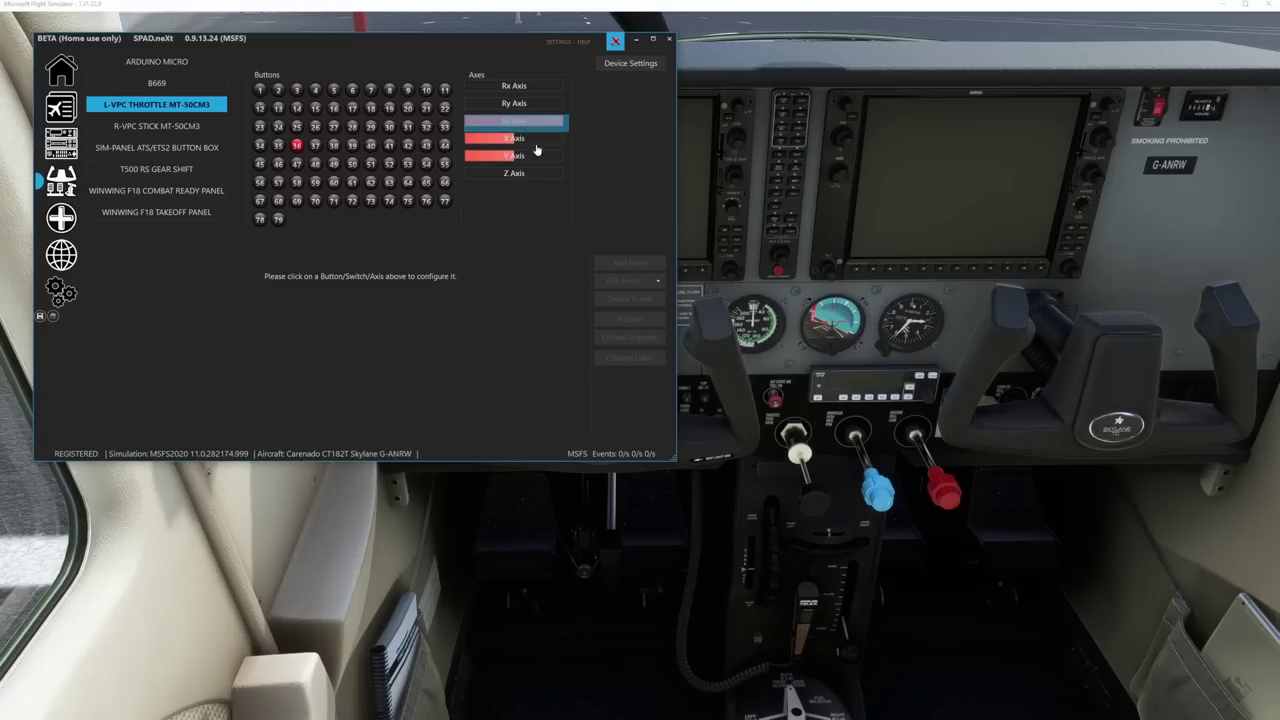
- Add a standard axis event to the throttle's Rz axis and assign Mixture as its action
click(537, 146)
click(630, 263)
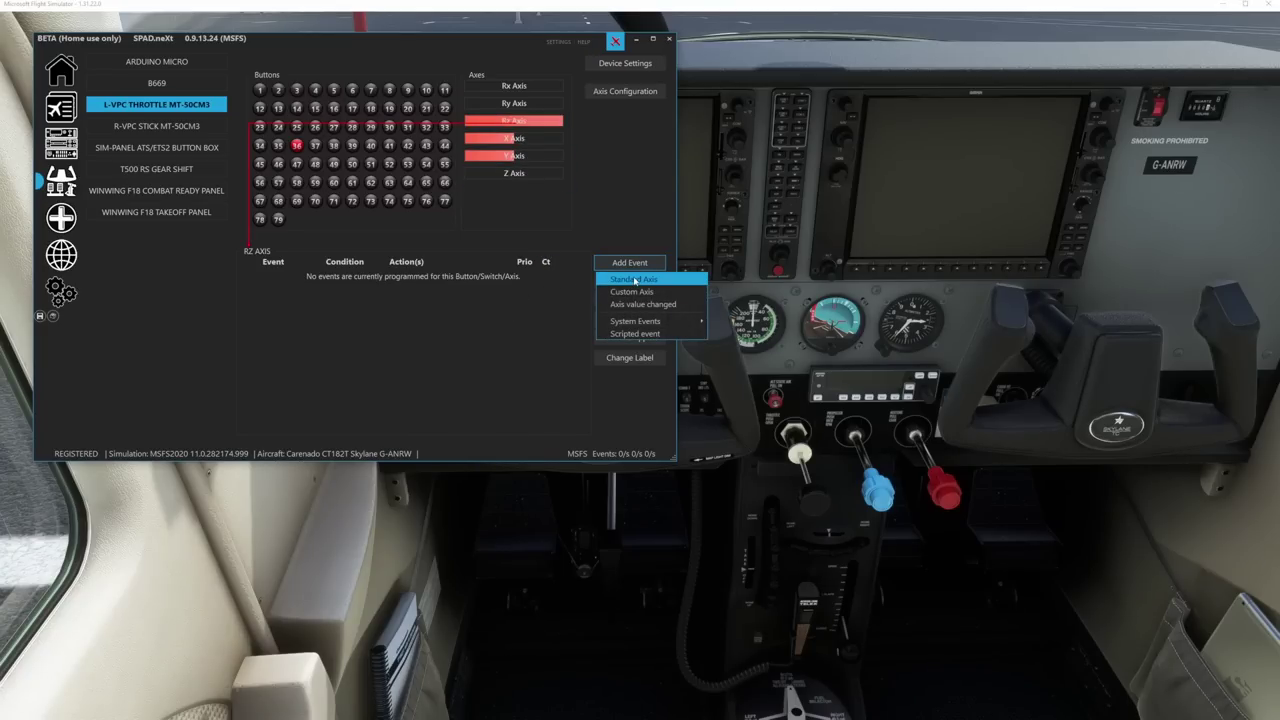
click(634, 280)
click(380, 234)
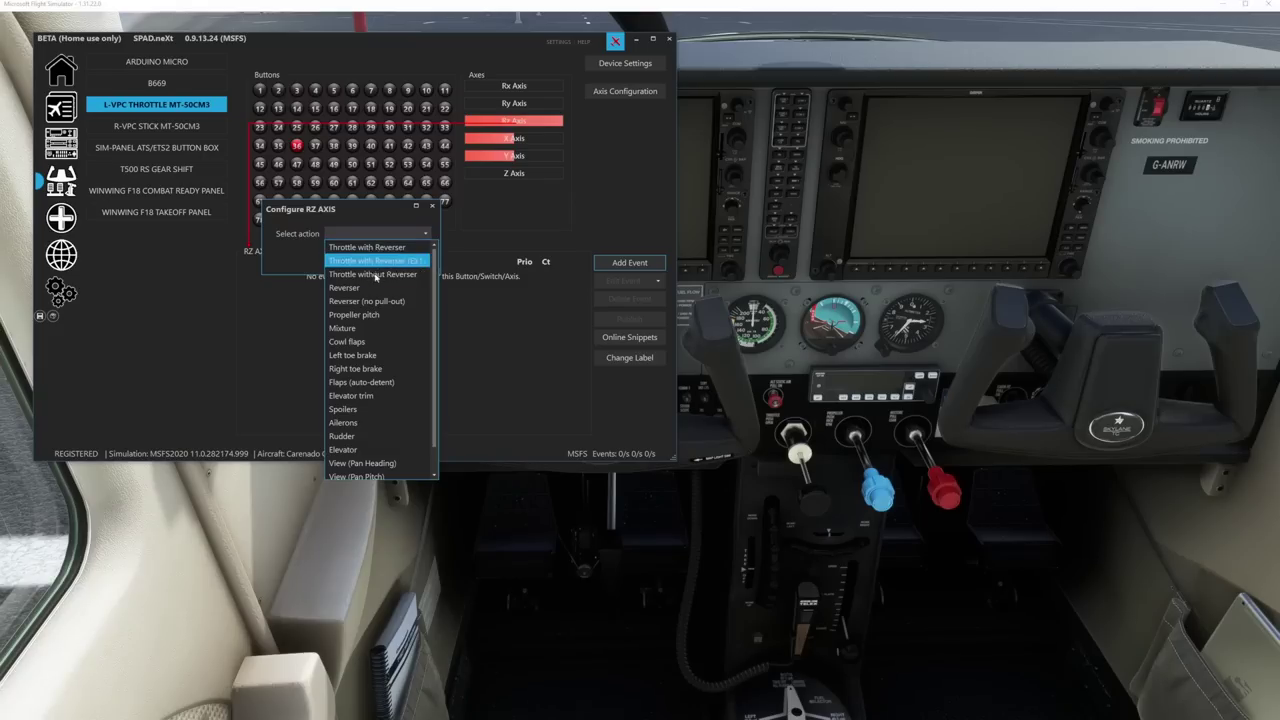
click(360, 328)
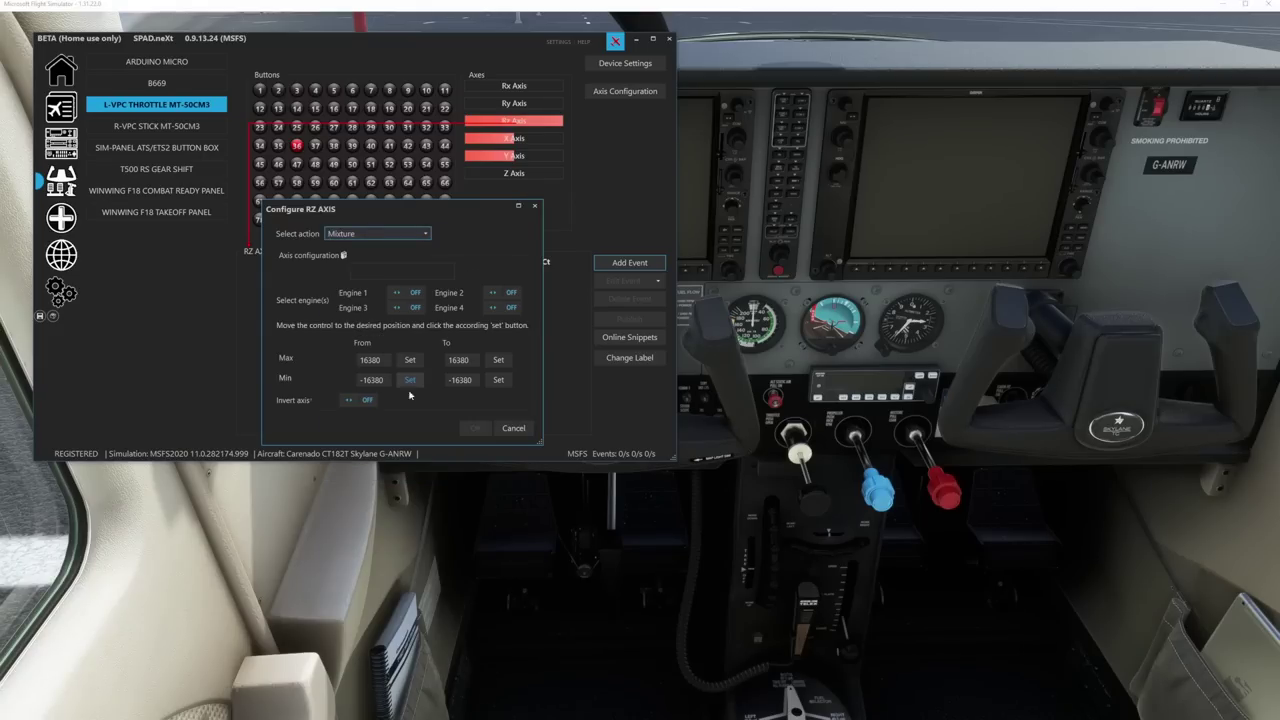
- Enable the mixture action for engines 1 to 4, capture the lever's maximum at 60000, and accept the event
click(396, 293)
click(397, 308)
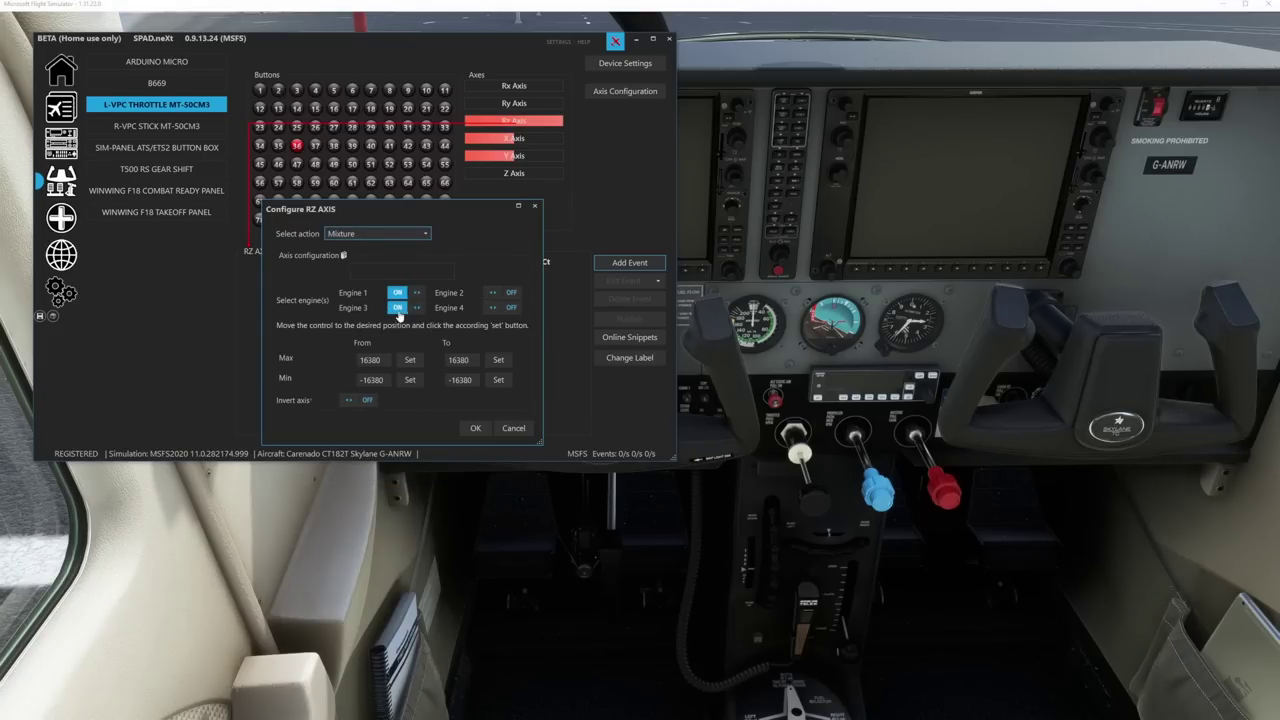
click(493, 293)
click(493, 308)
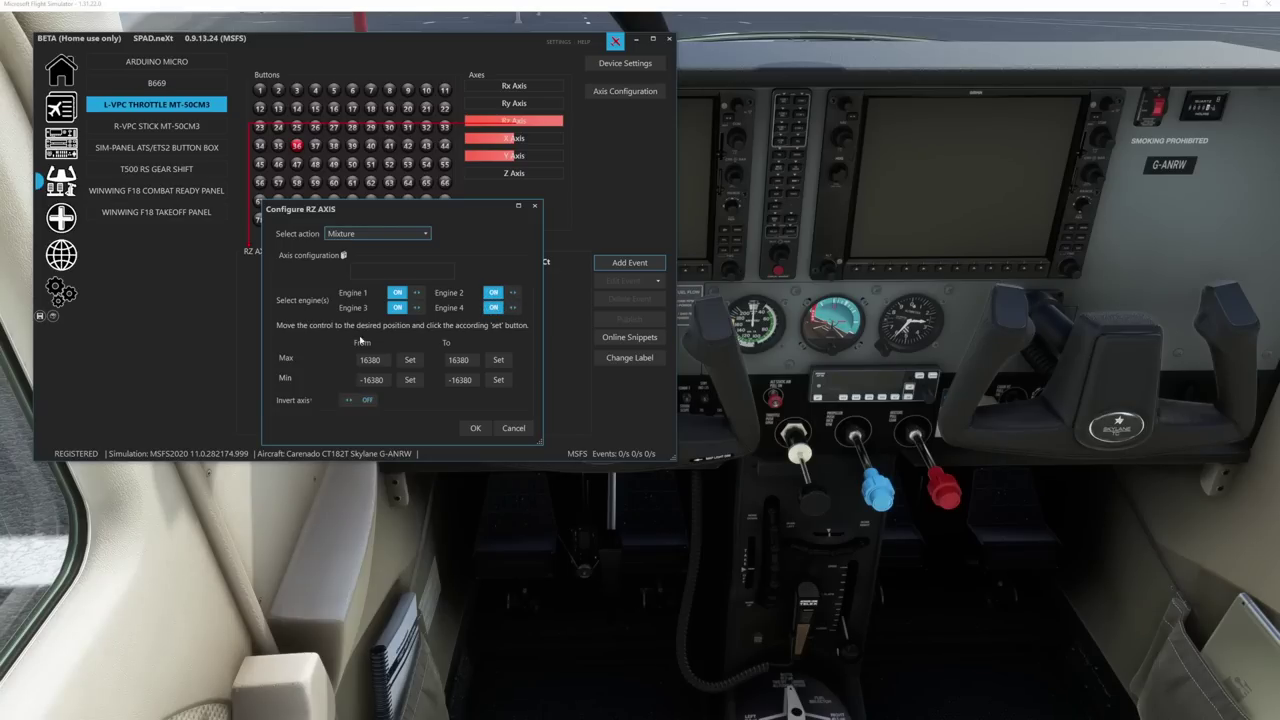
click(409, 362)
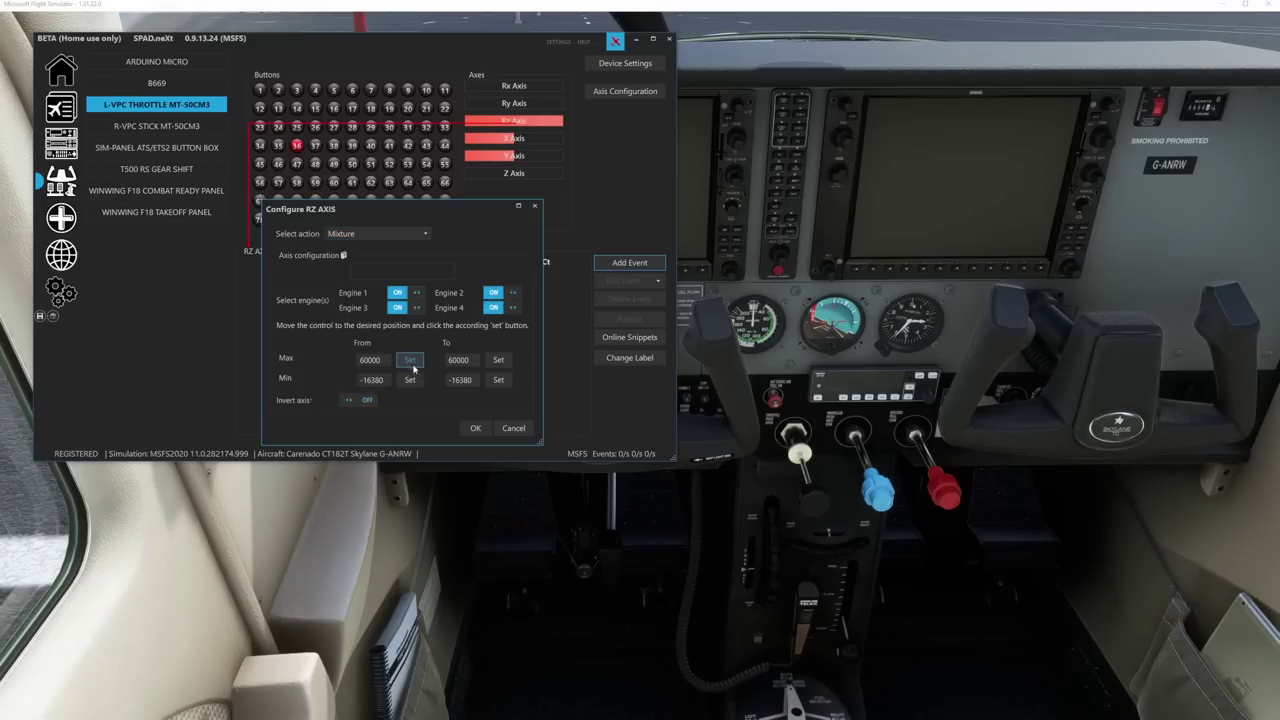
click(473, 429)
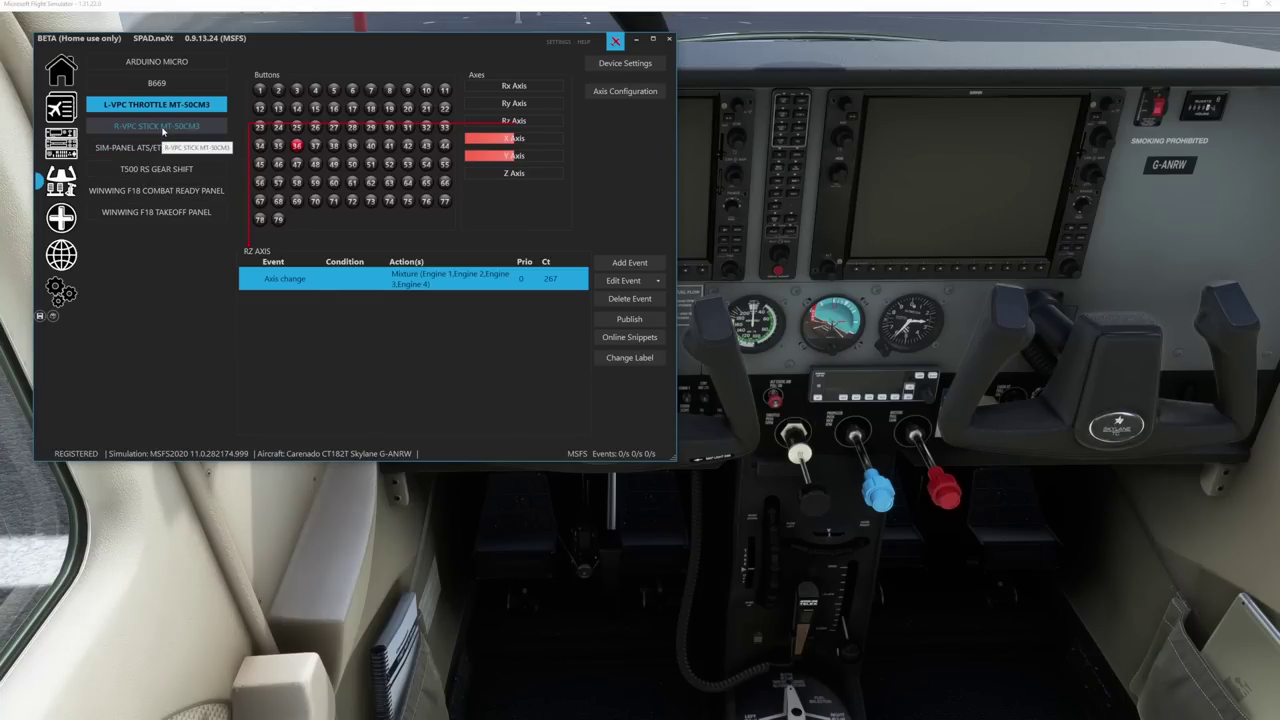
- Select the hat switch of the R-VPC Stick MT-50CM3 for event configuration
click(162, 130)
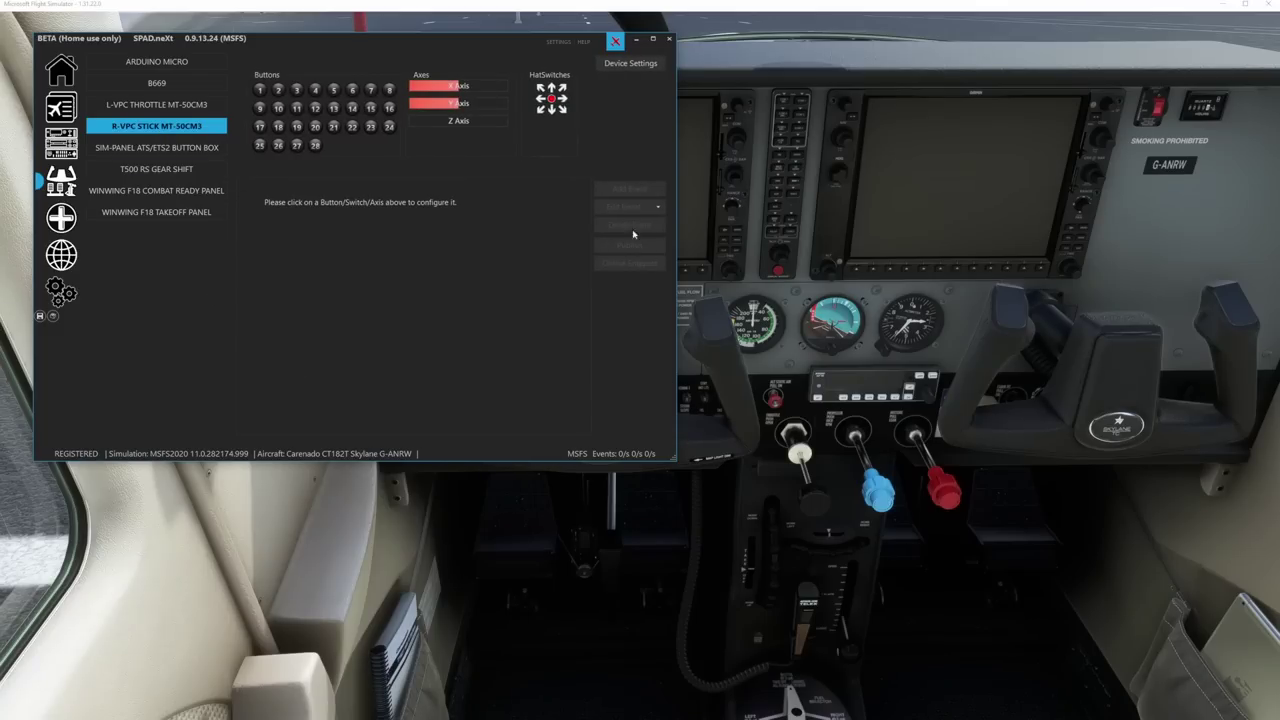
click(554, 100)
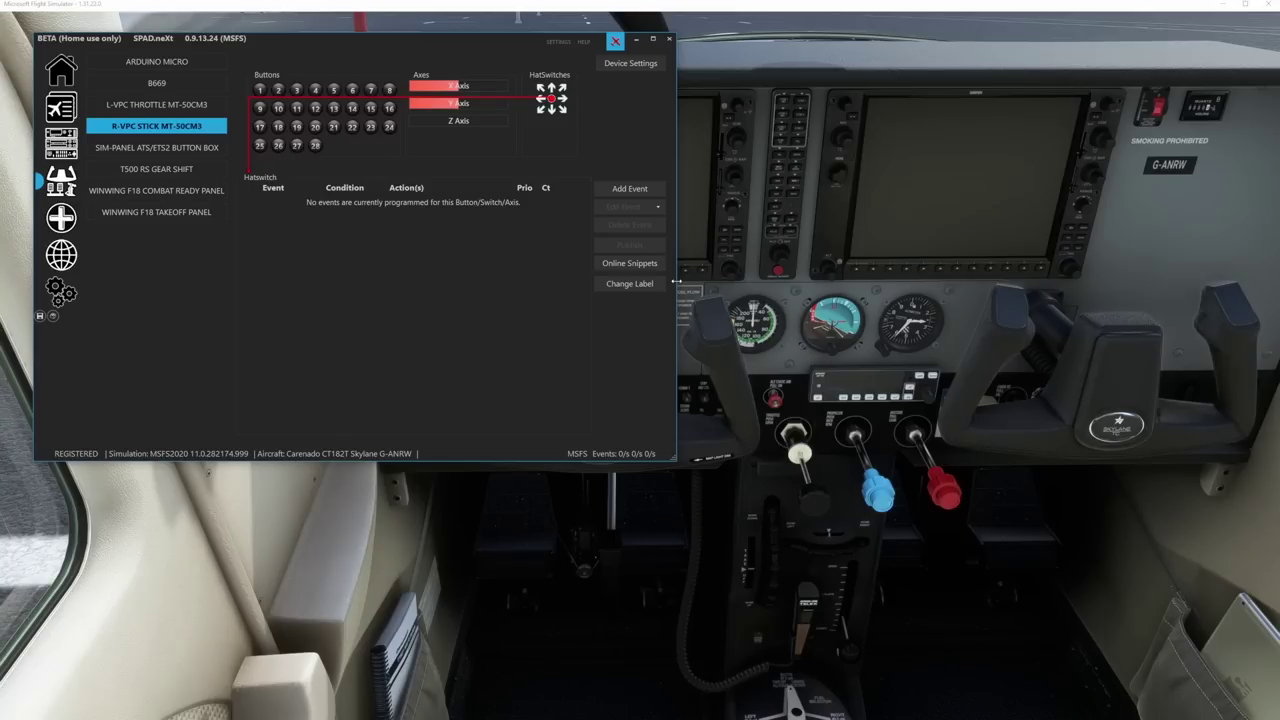
click(629, 188)
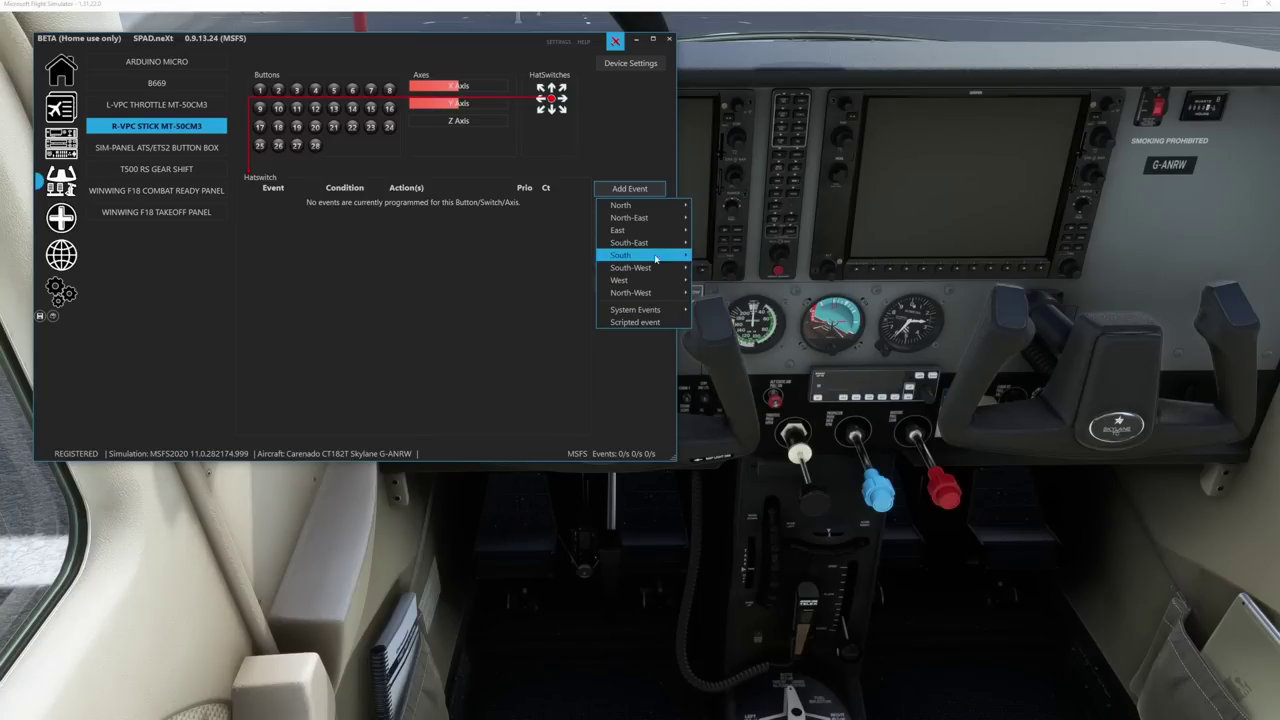
mouse_move(655, 210)
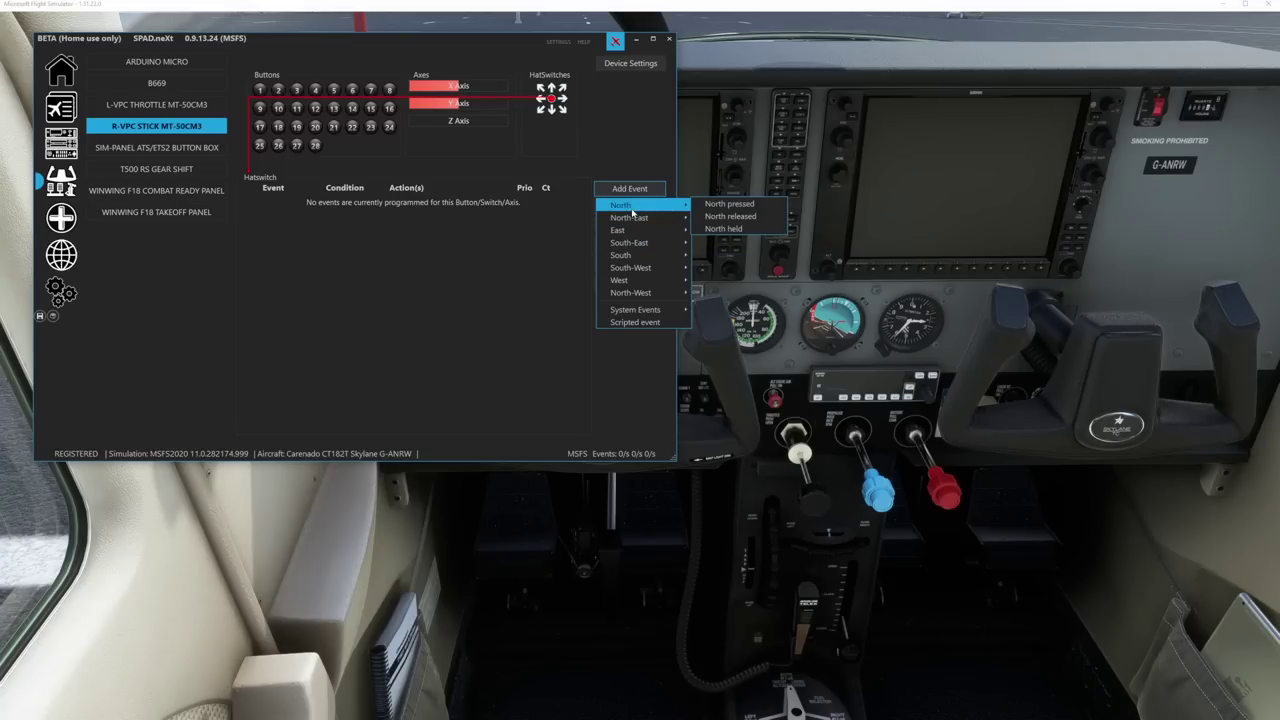
mouse_move(625, 257)
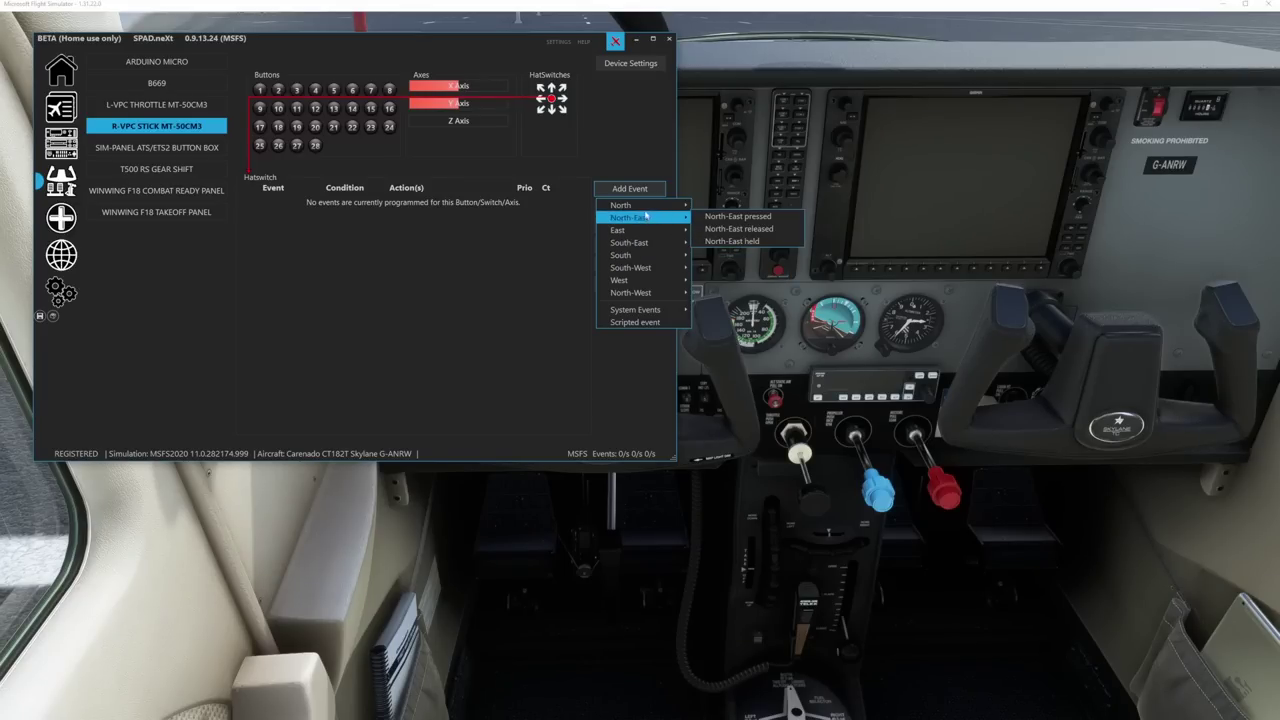
click(729, 204)
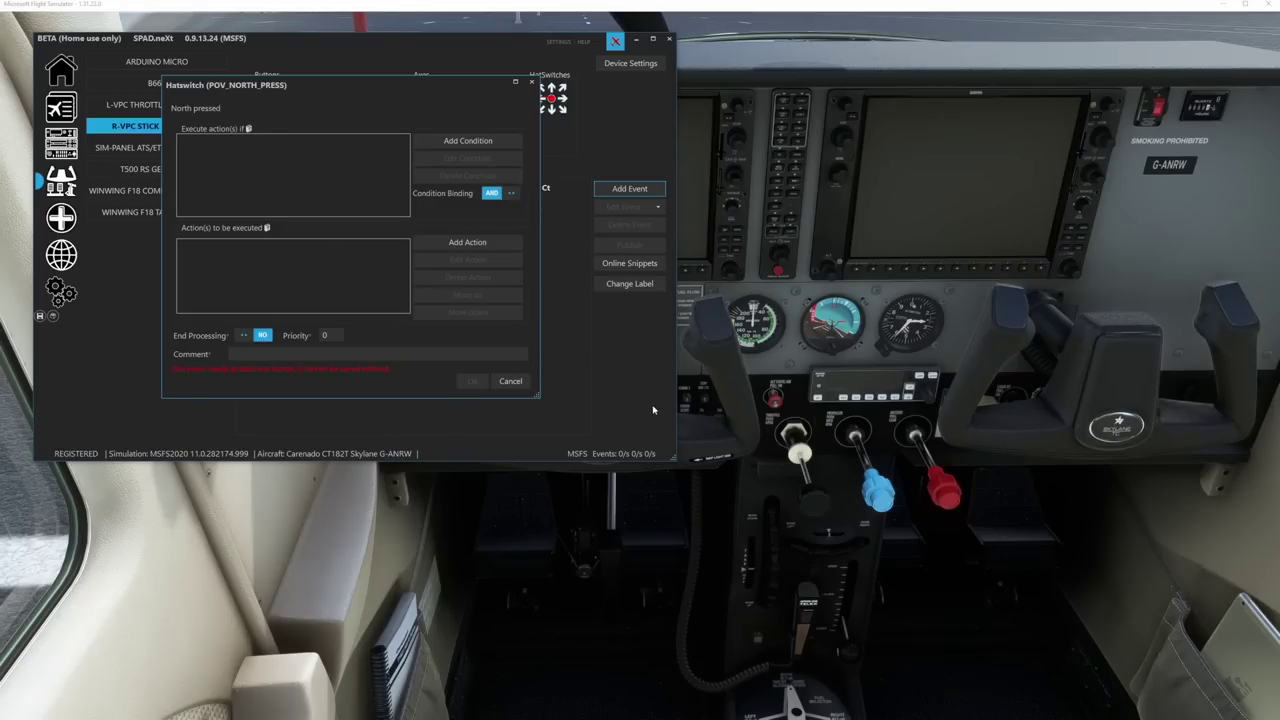
click(510, 381)
- Add a North held event to the hat switch and start a simulation event action for it
click(643, 192)
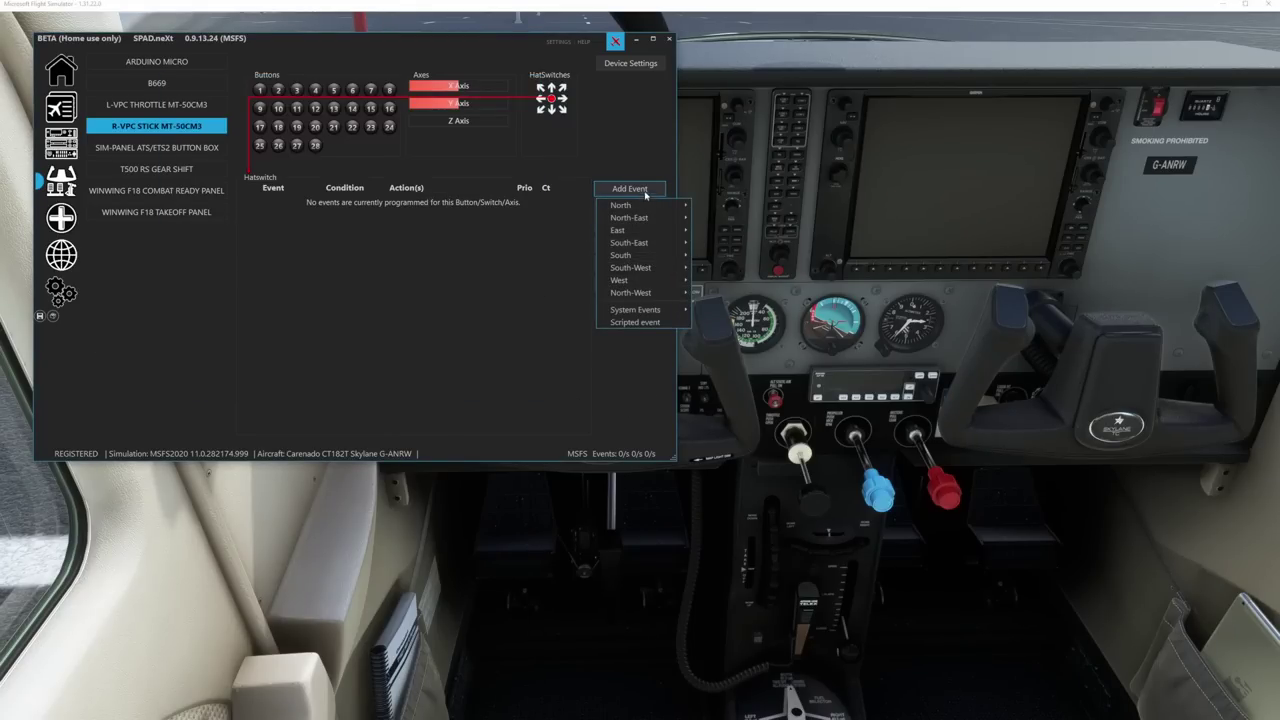
click(689, 234)
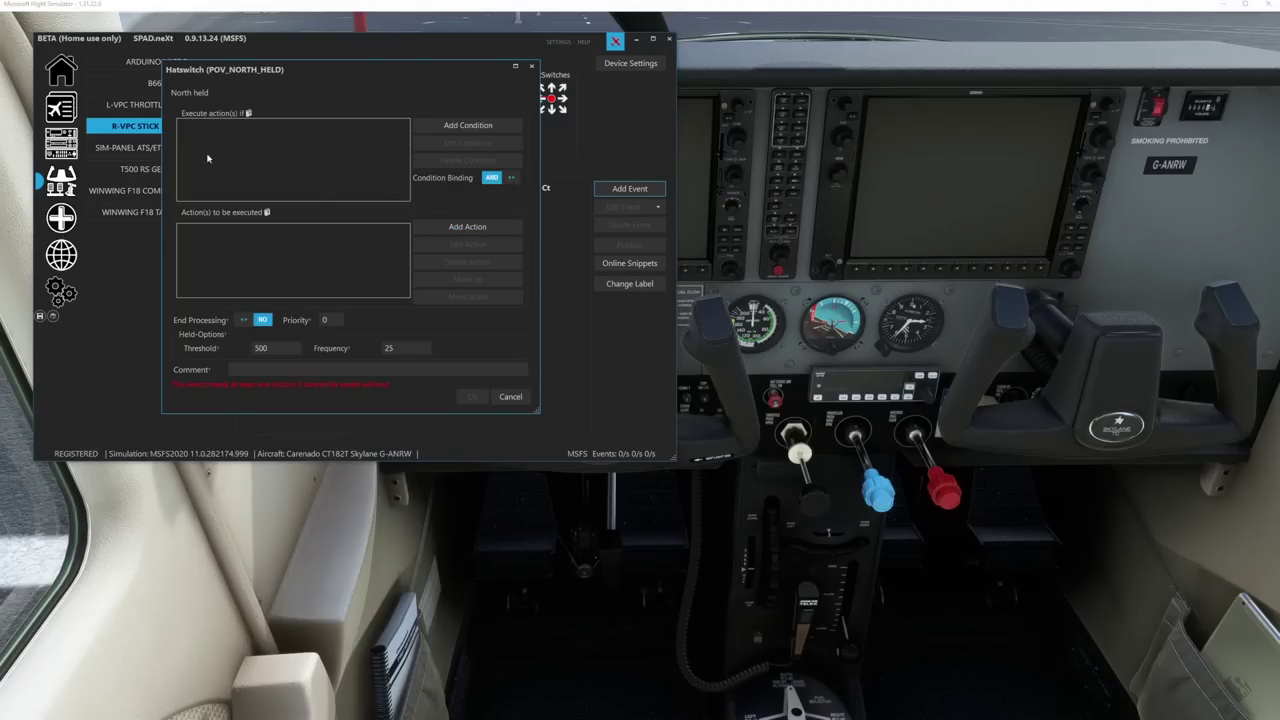
click(481, 228)
click(469, 256)
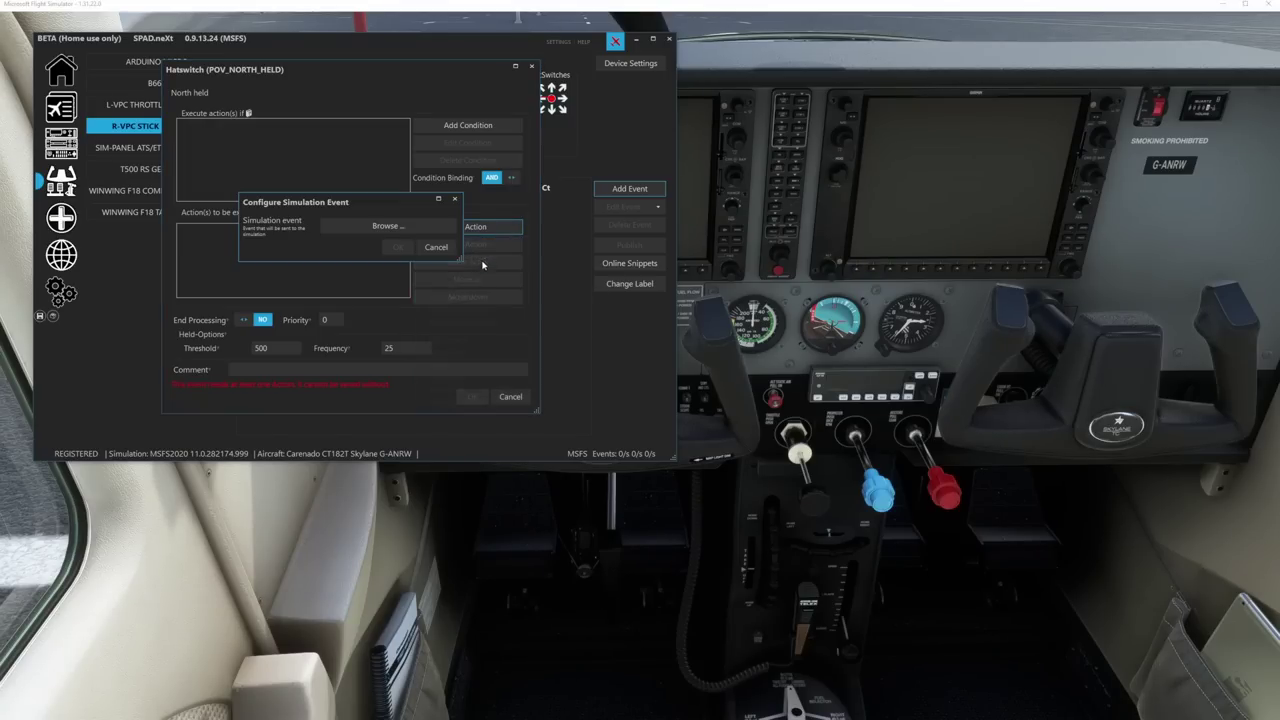
- Filter the SimConnect events by "trim" and assign ELEV_TRIM_DN as the North held action
click(484, 262)
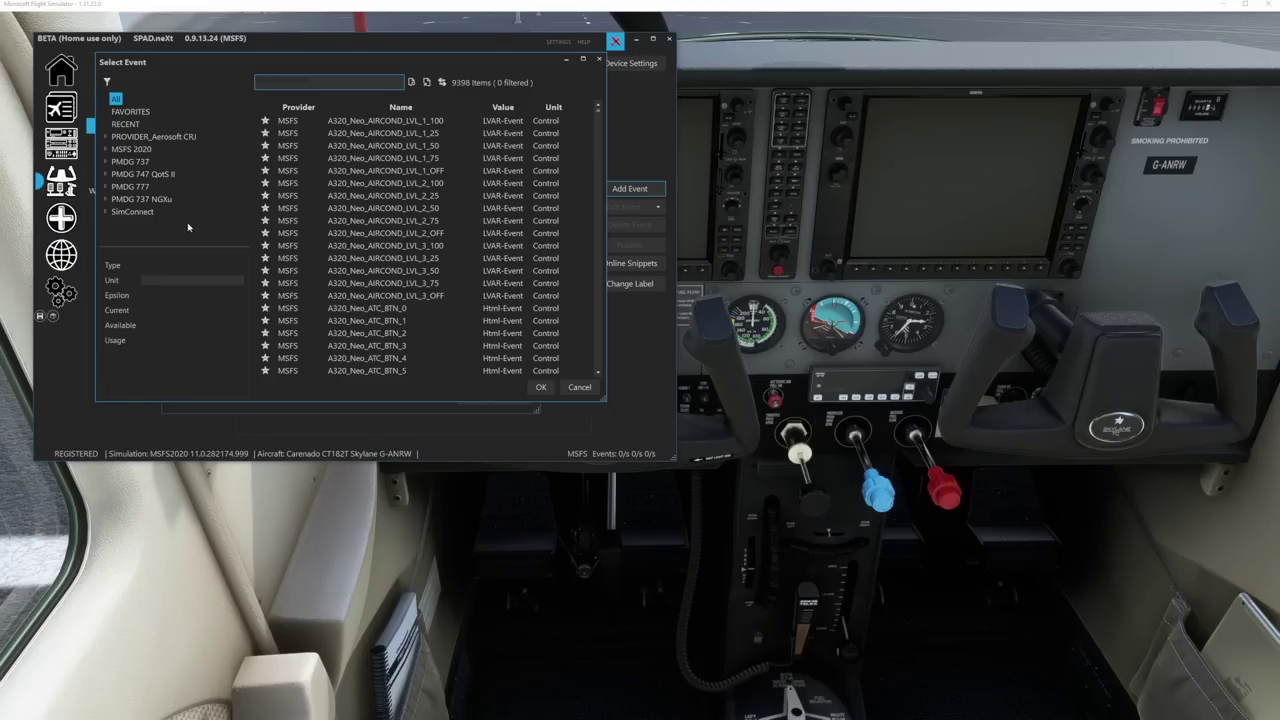
click(121, 213)
click(301, 78)
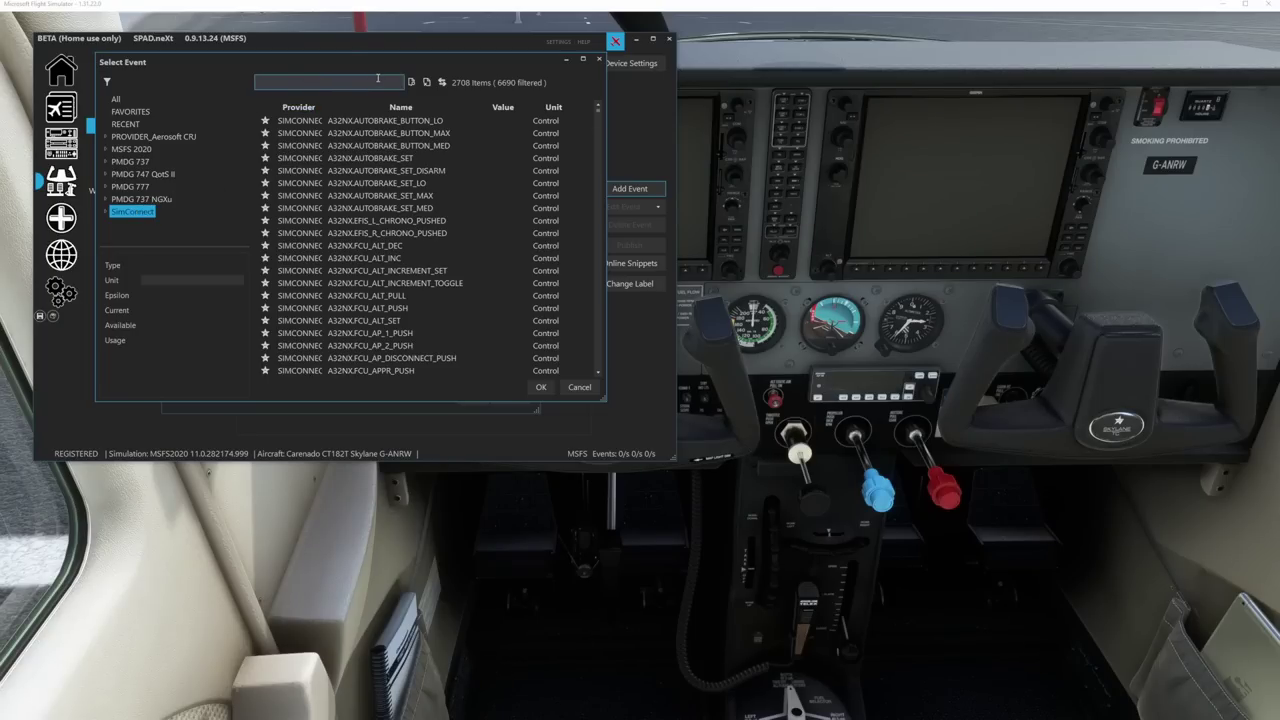
text(trim)
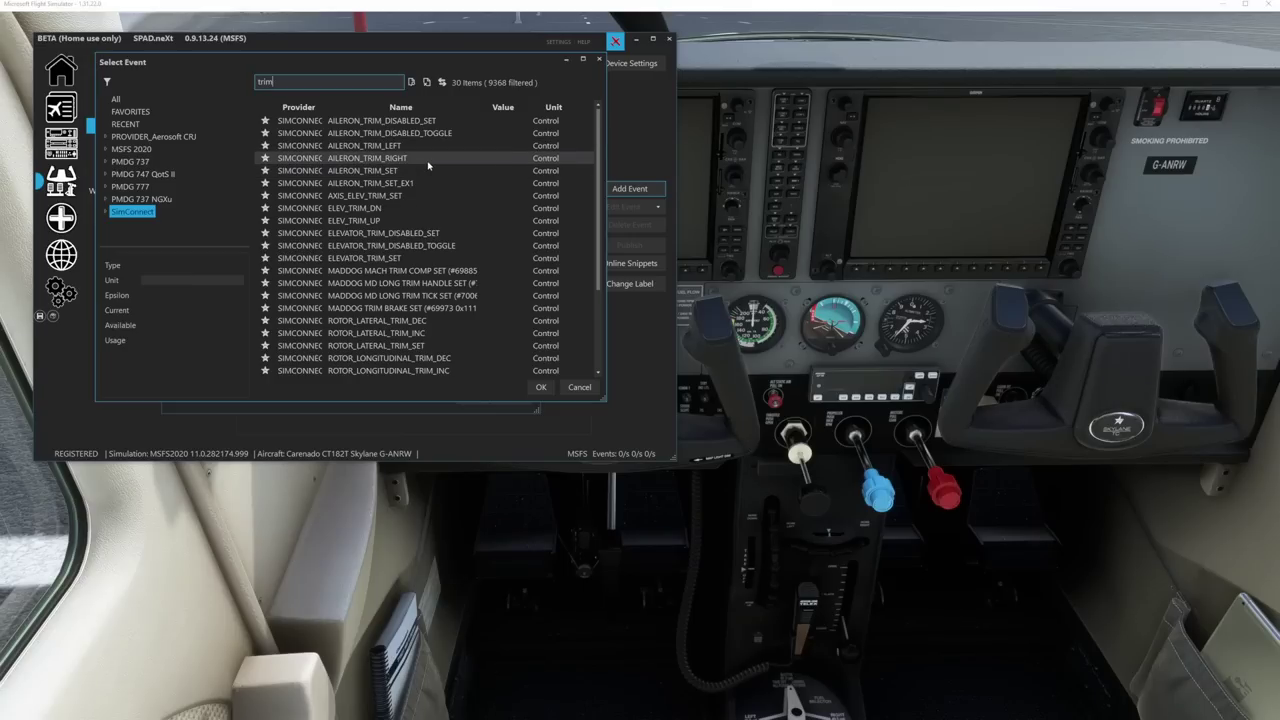
click(376, 211)
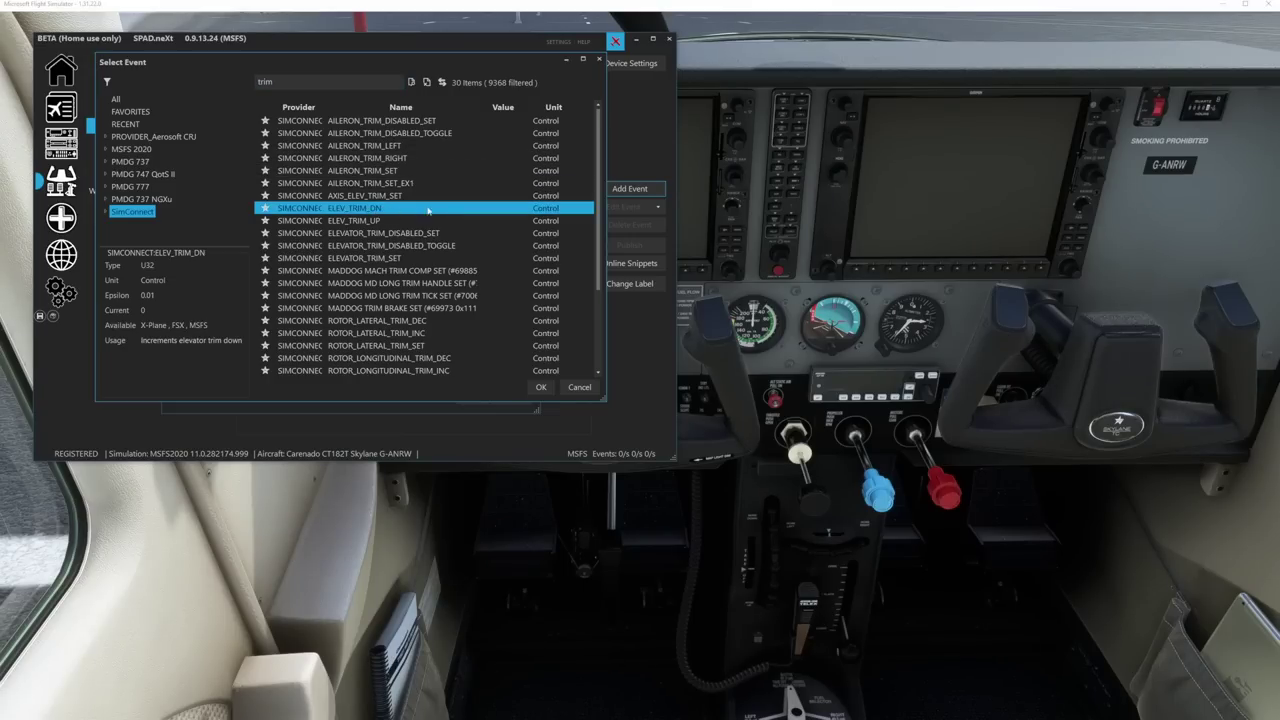
click(541, 387)
click(398, 328)
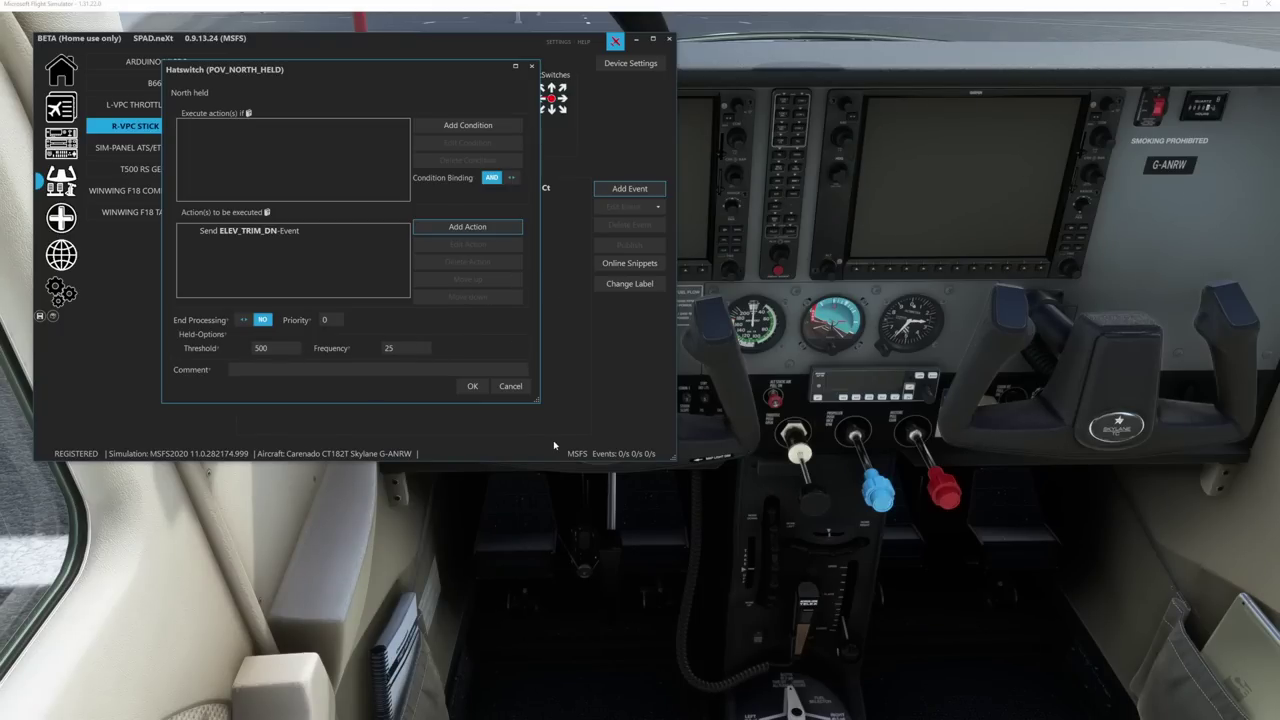
- Set the North held event's threshold to 1, accept the event, and save the profile
double_click(285, 347)
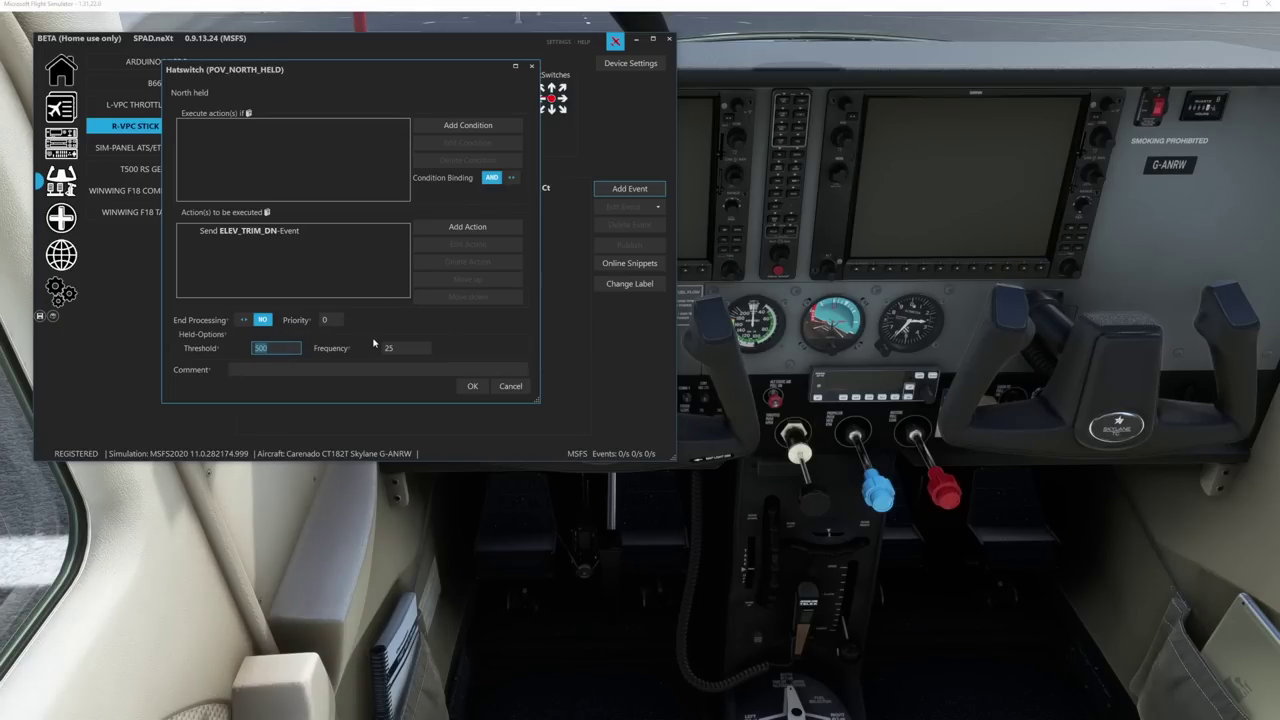
text(1)
click(475, 386)
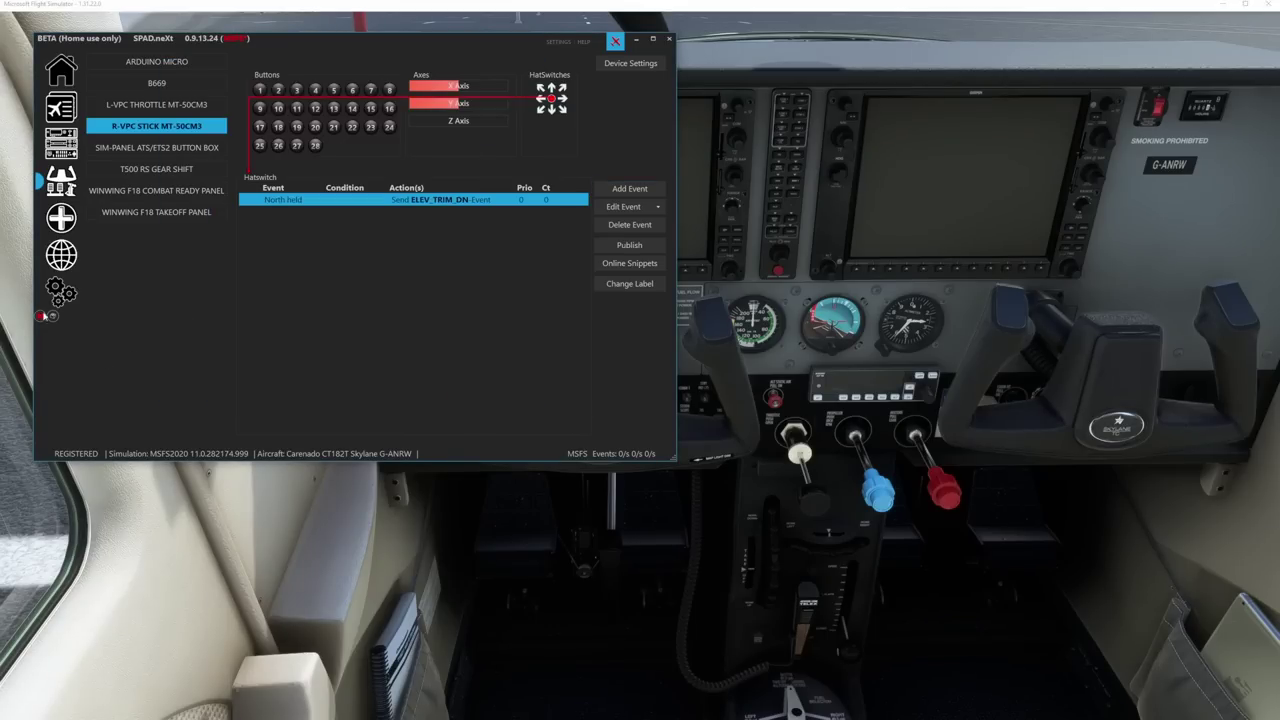
click(42, 316)
- Try a different held frequency for the hat switch's North held event and save the profile
double_click(533, 207)
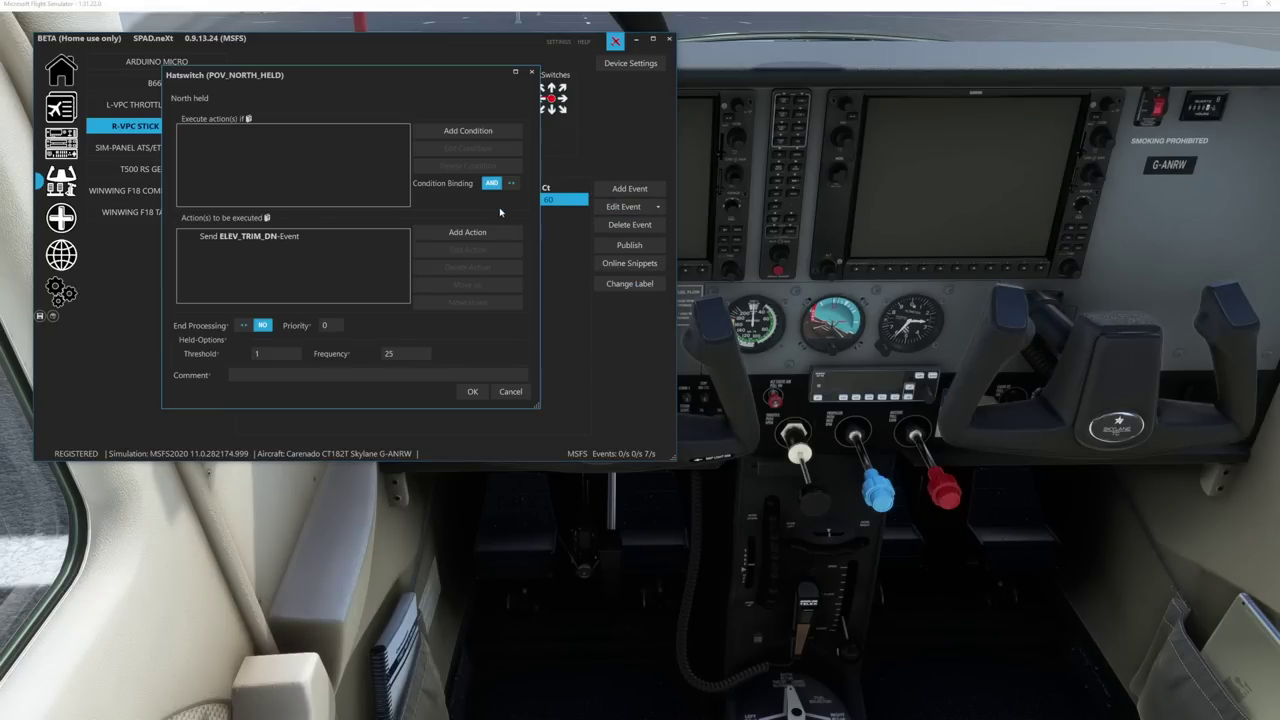
double_click(407, 353)
click(472, 391)
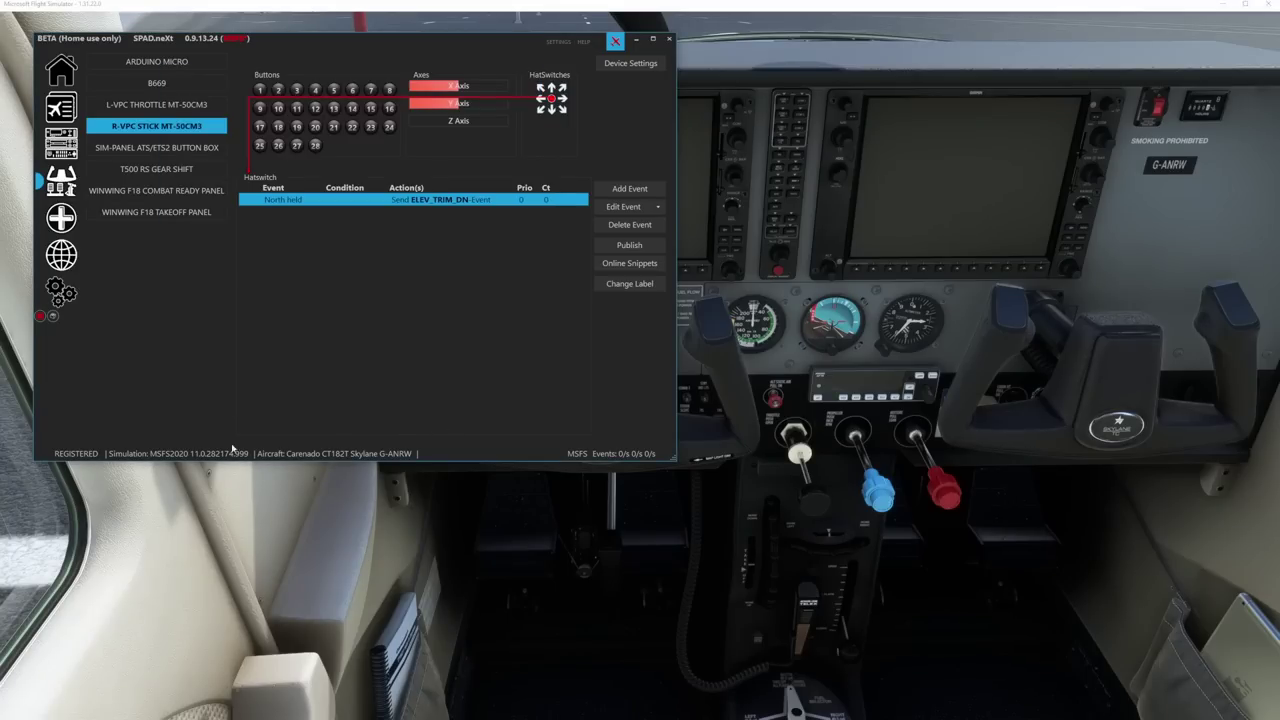
click(40, 317)
- Set the North held event's frequency to 100, save the profile, and reopen and accept the event
double_click(486, 207)
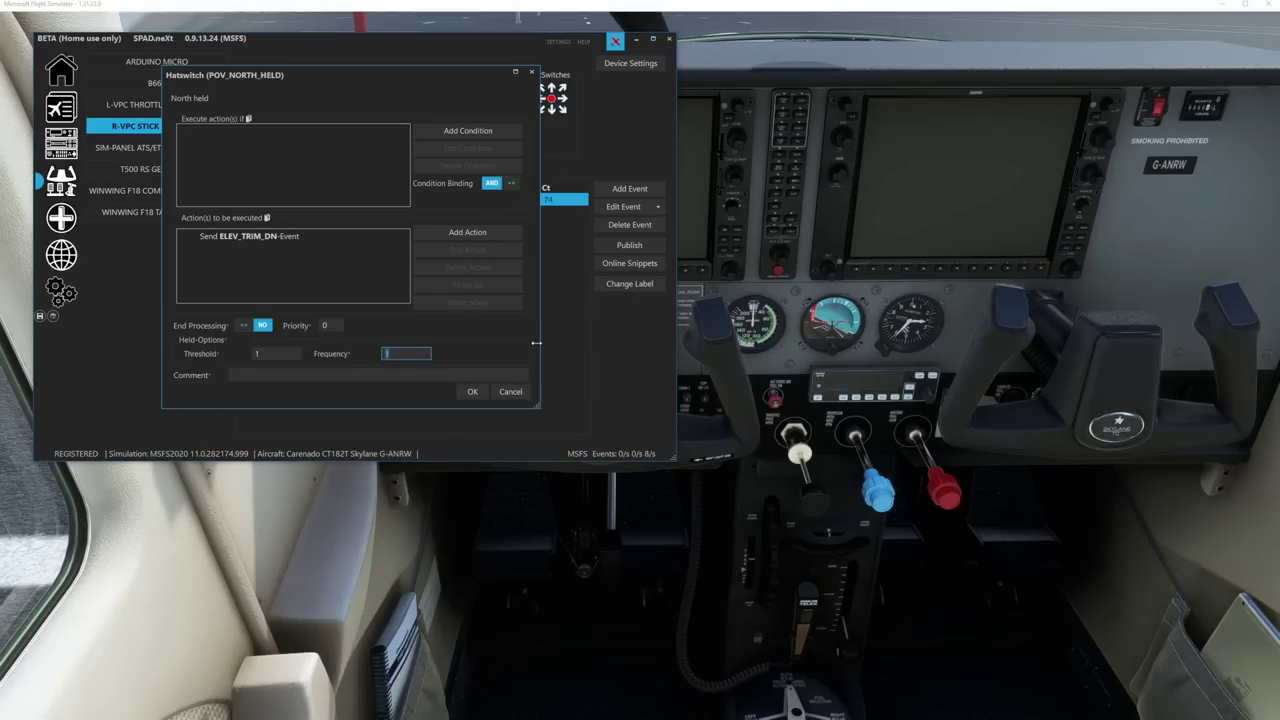
click(470, 391)
click(40, 317)
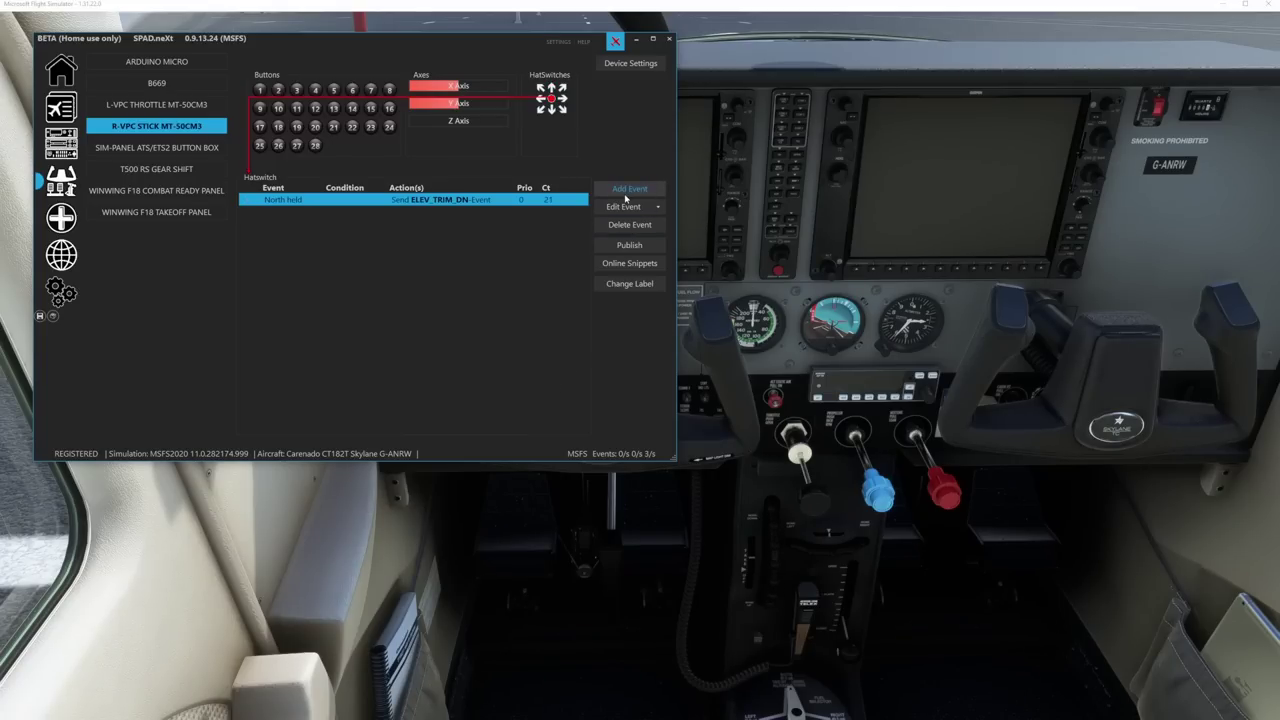
double_click(530, 200)
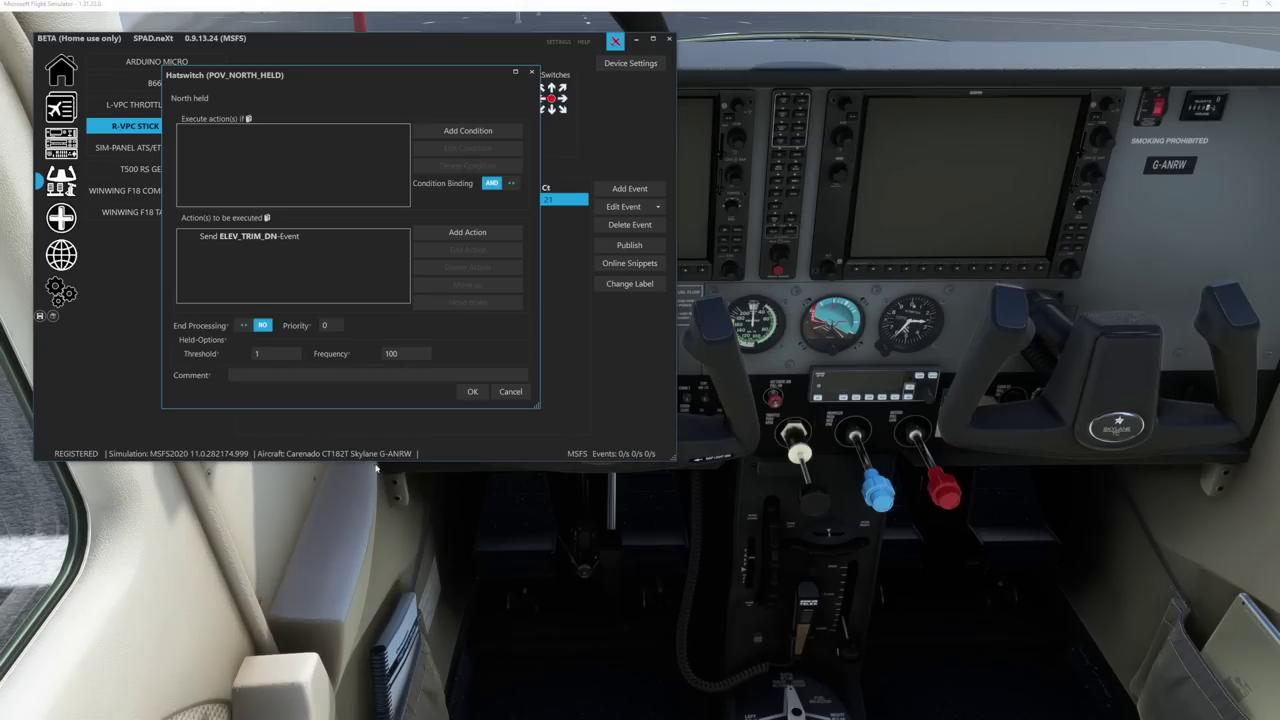
click(473, 392)
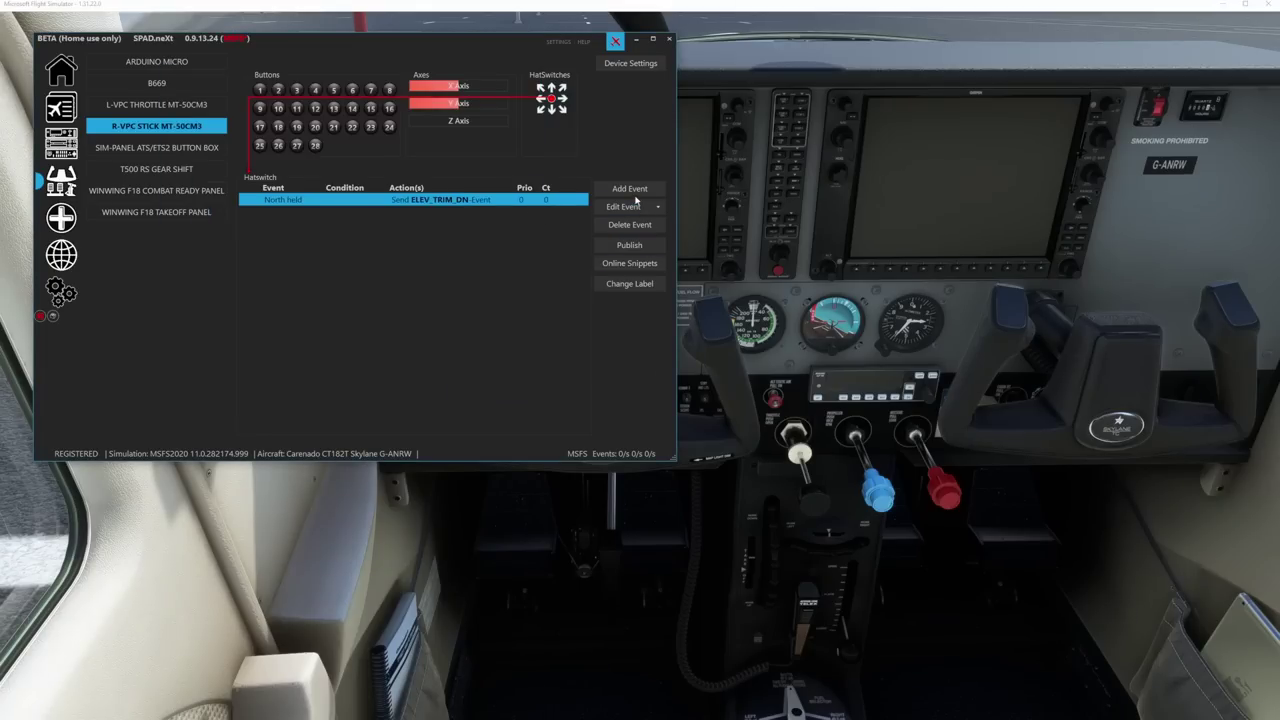
- Save the profile, then add a South held event to the hat switch with a simulation event action
click(629, 188)
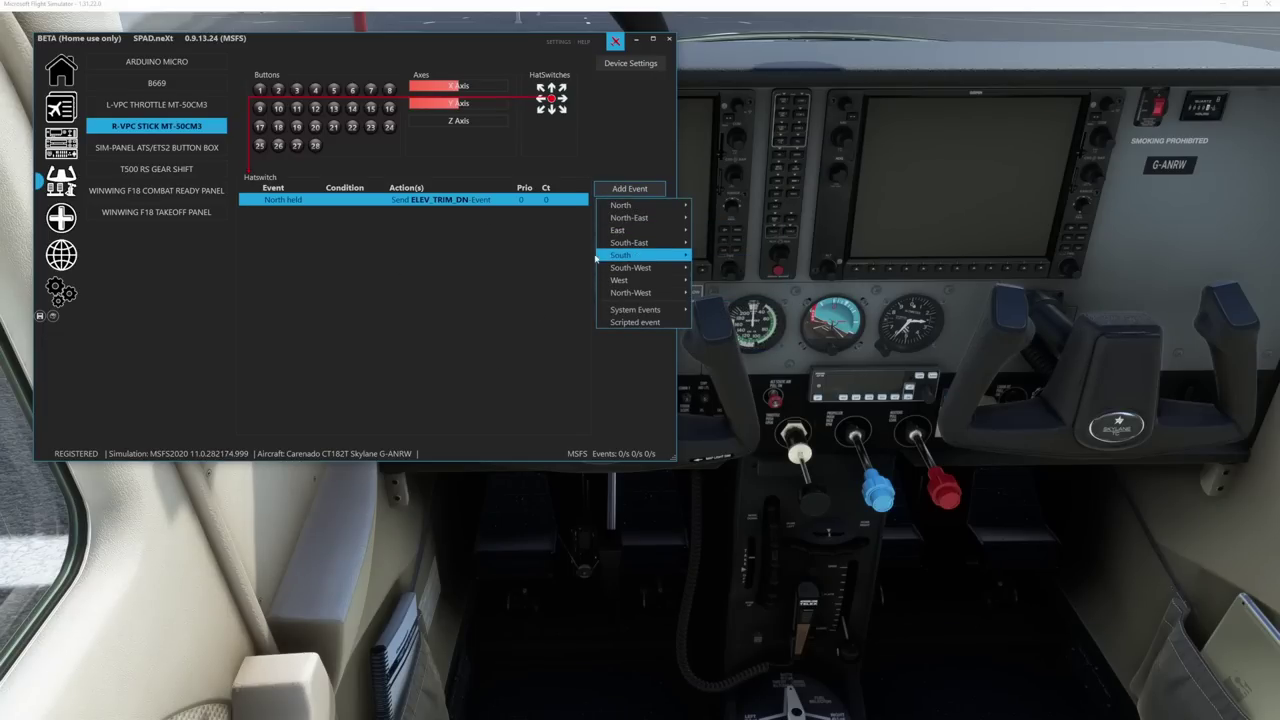
mouse_move(625, 256)
click(723, 278)
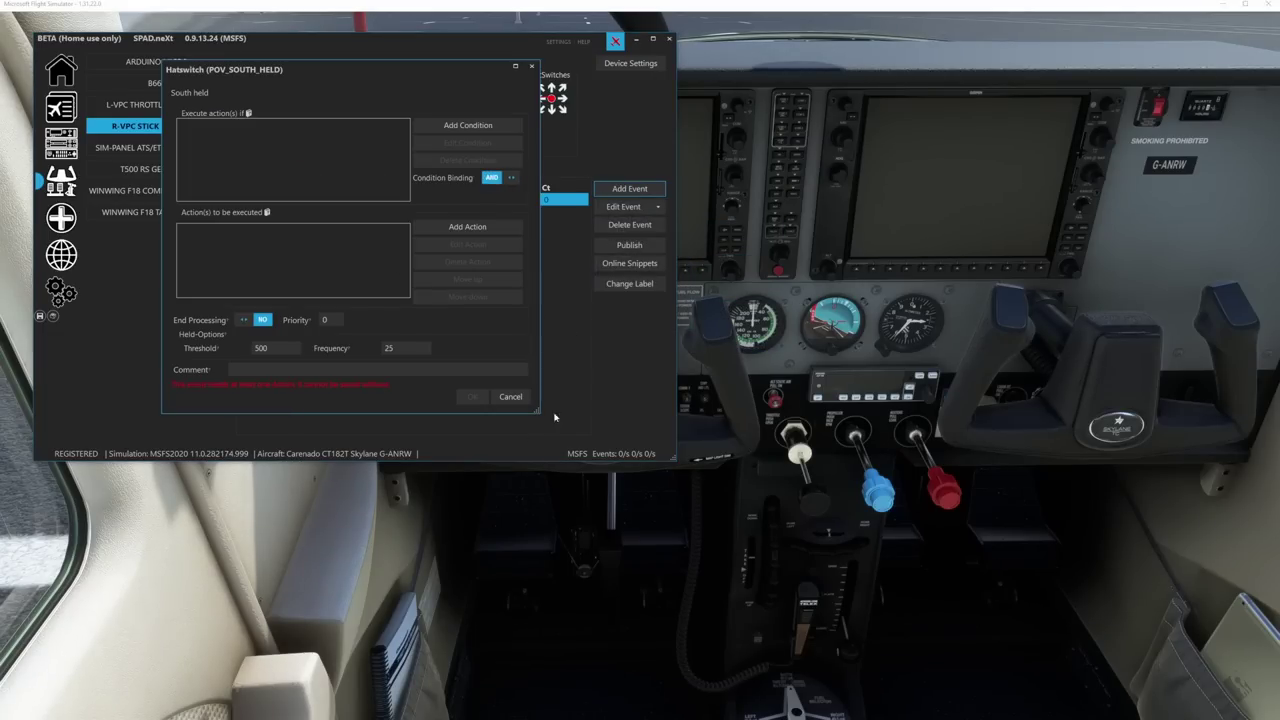
click(432, 227)
click(478, 260)
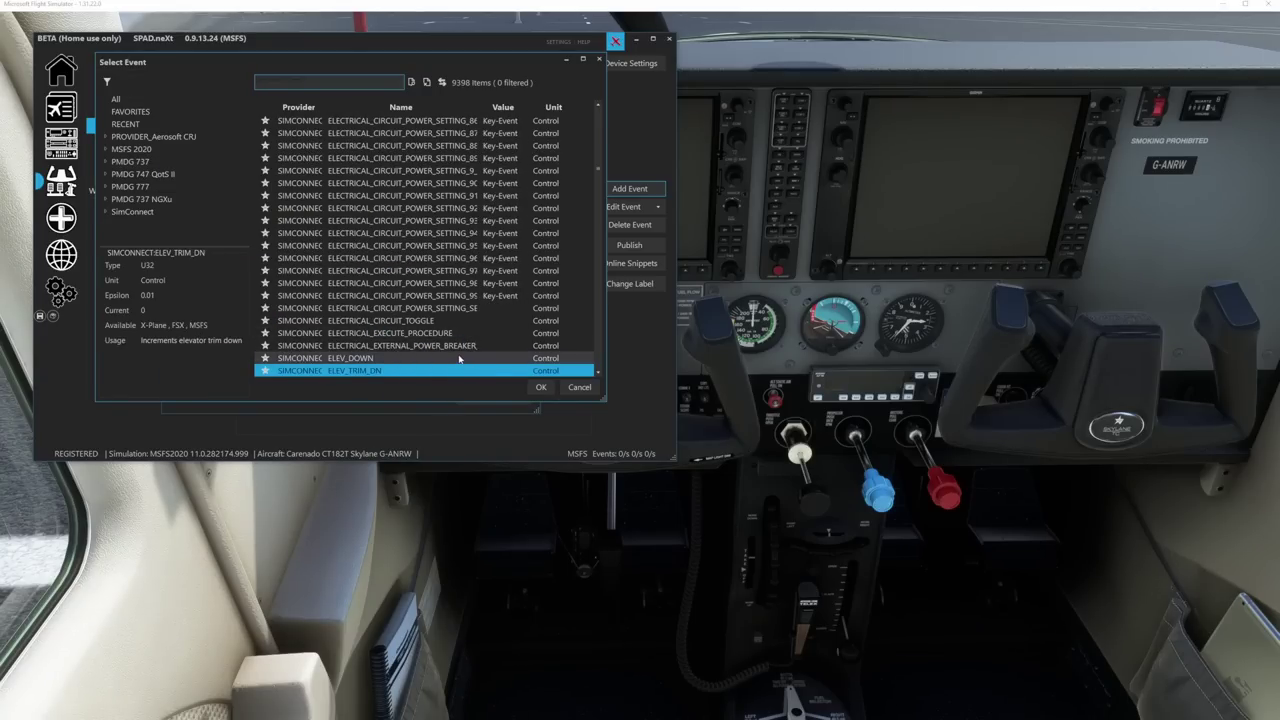
- Assign the SimConnect event ELEV_TRIM_UP to the South held event and accept the action
scroll(412, 347, down, 1)
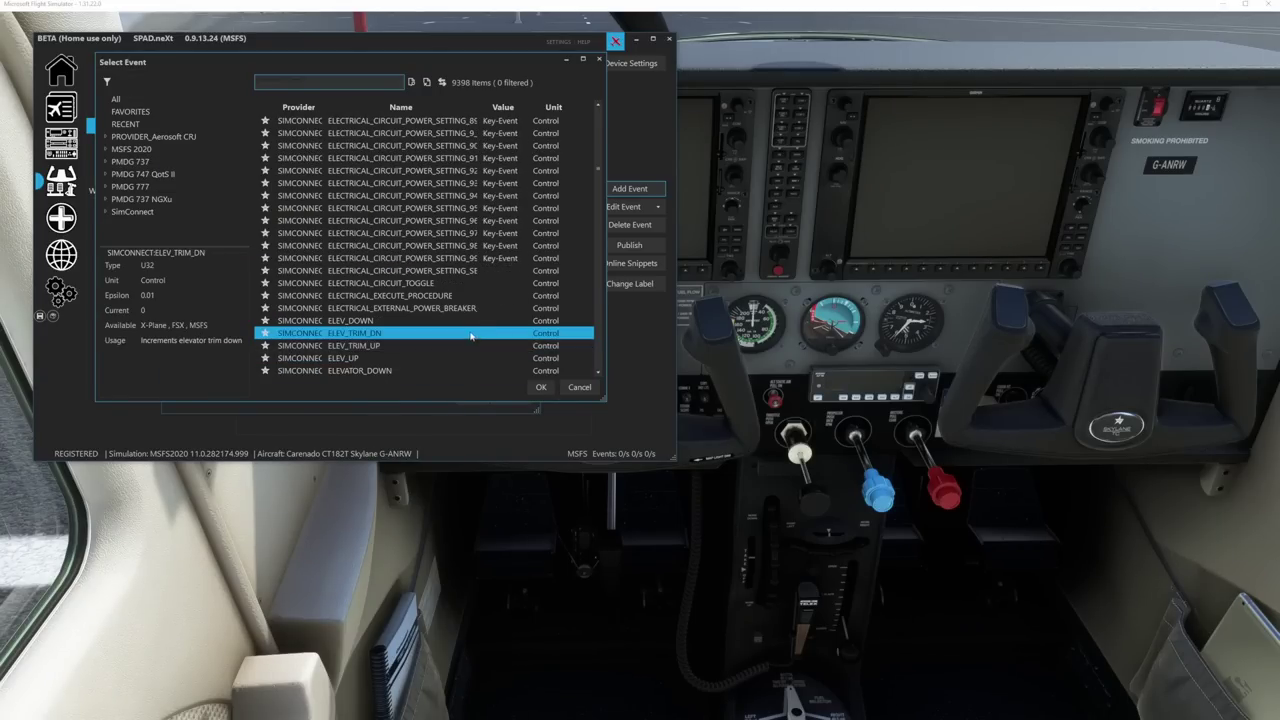
click(412, 346)
click(540, 387)
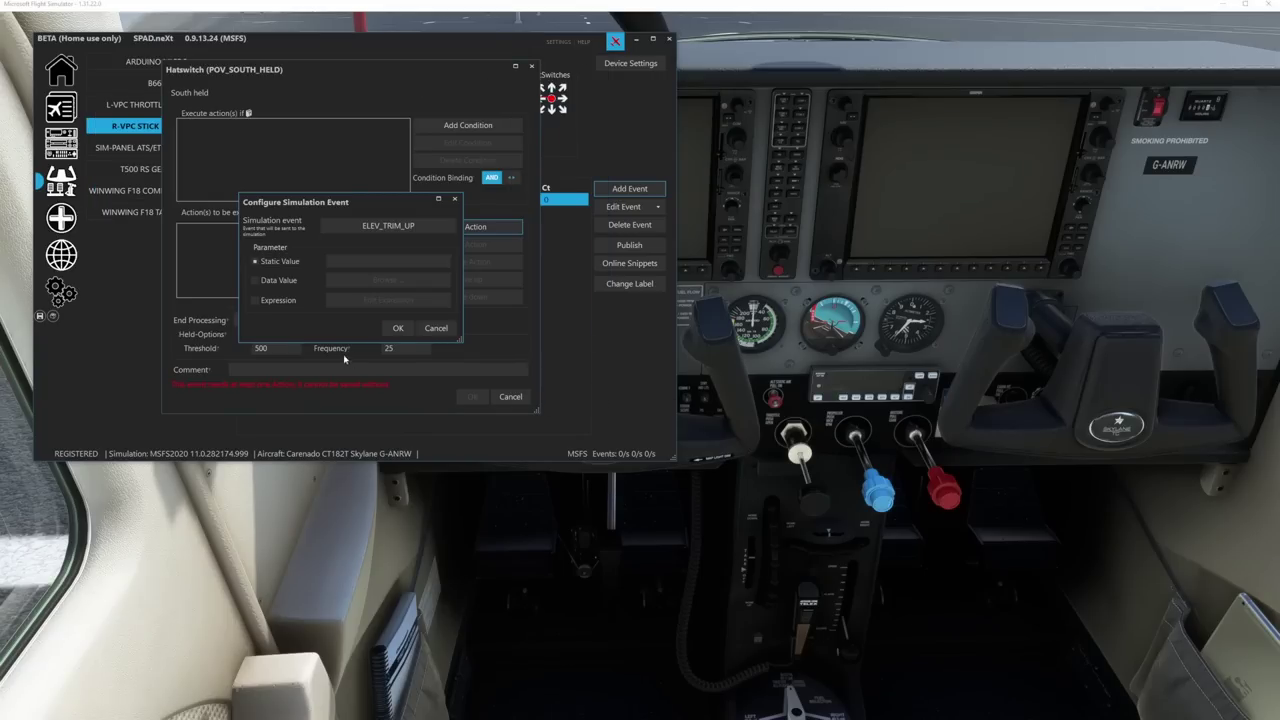
click(398, 328)
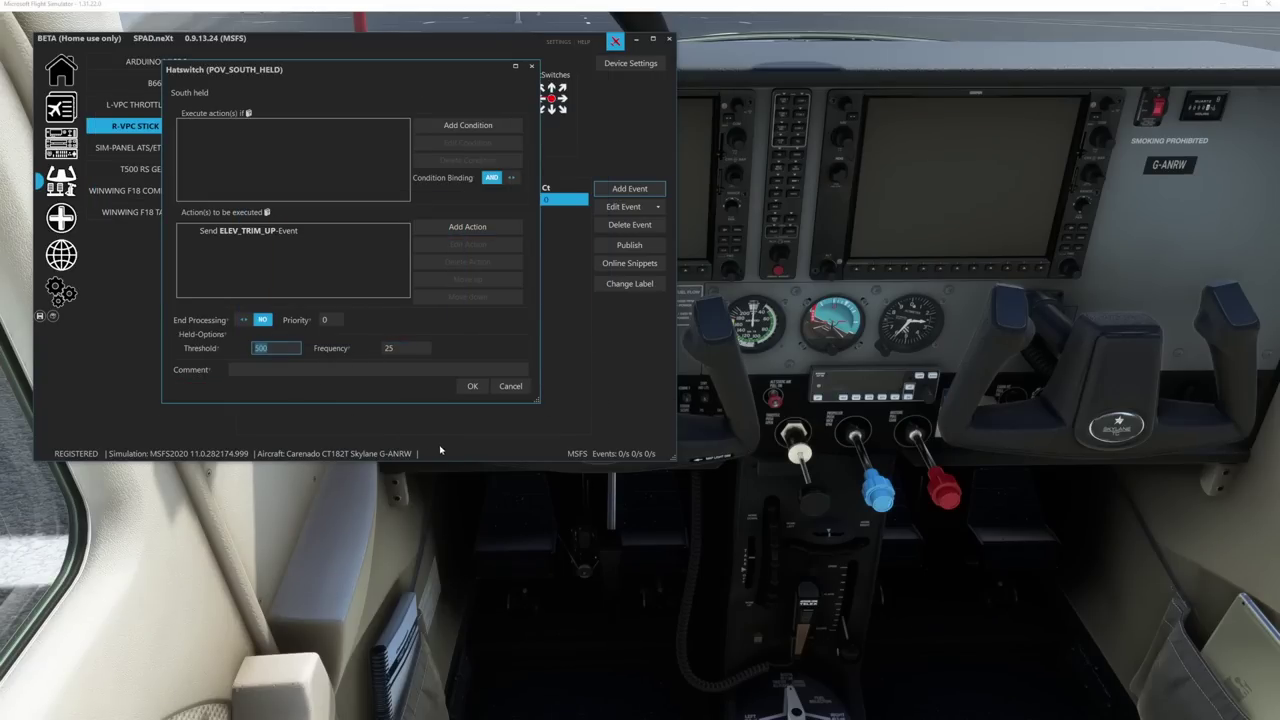
- Set the South held event's threshold to 1 and frequency to 100, accept the event, and save the profile
text(1)
key(Tab)
text(100)
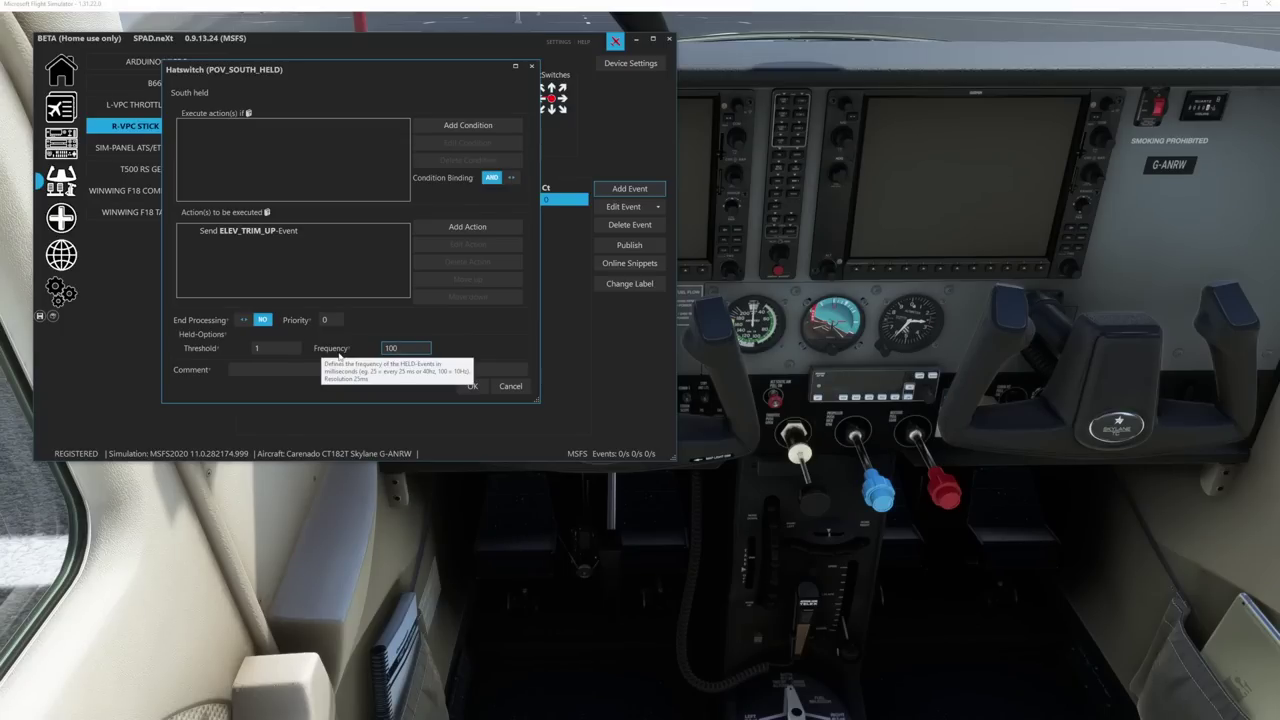
click(474, 388)
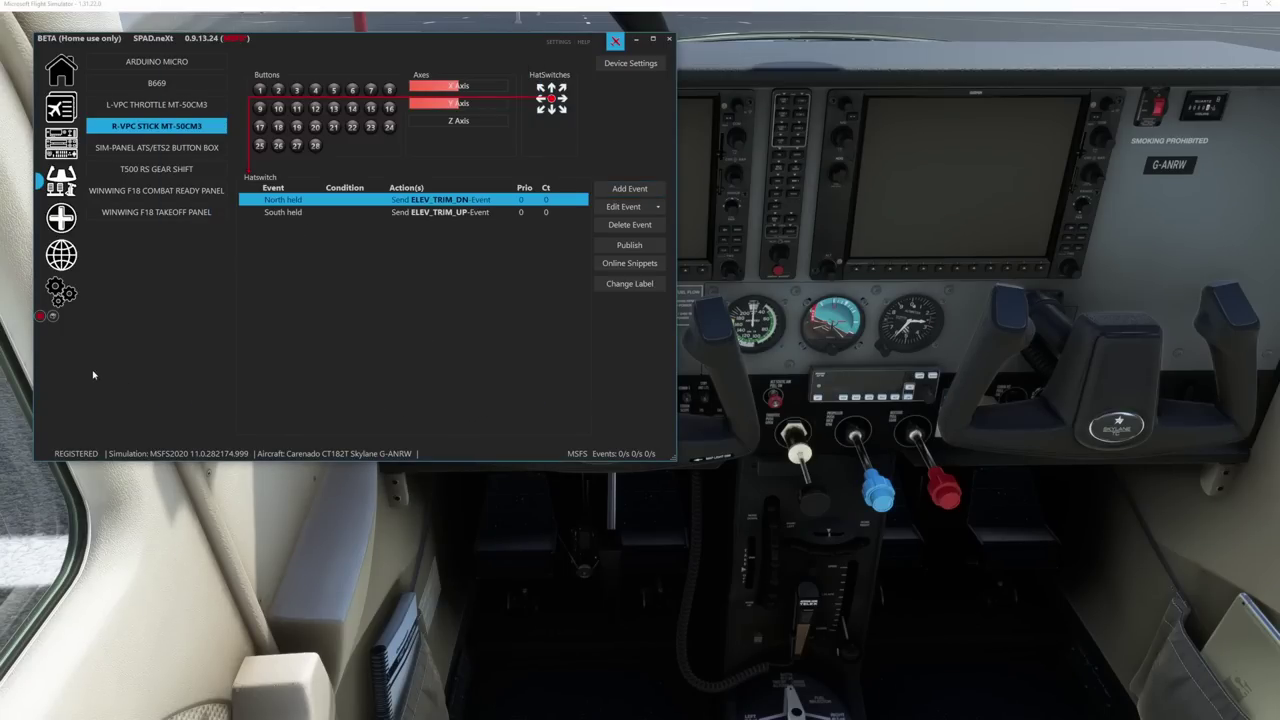
click(40, 316)
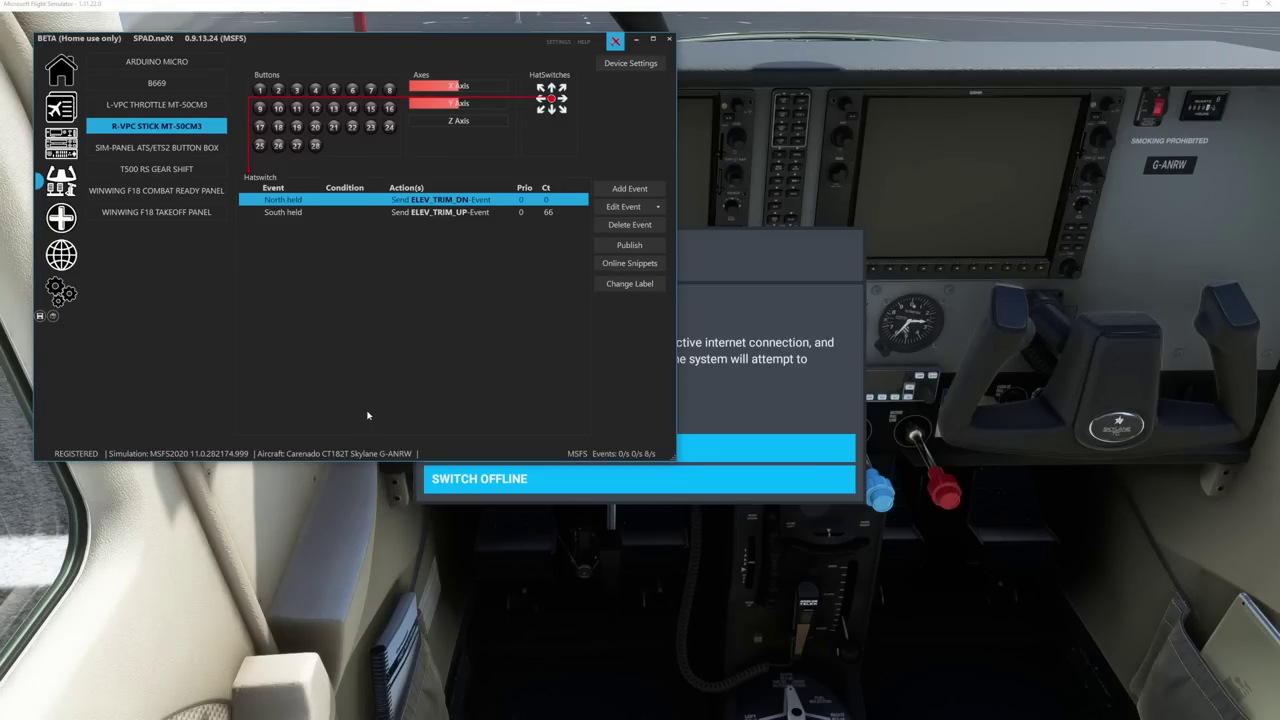
- Switch to Microsoft Flight Simulator, acknowledge the connection lost warning, and return to SPAD.neXt
click(563, 487)
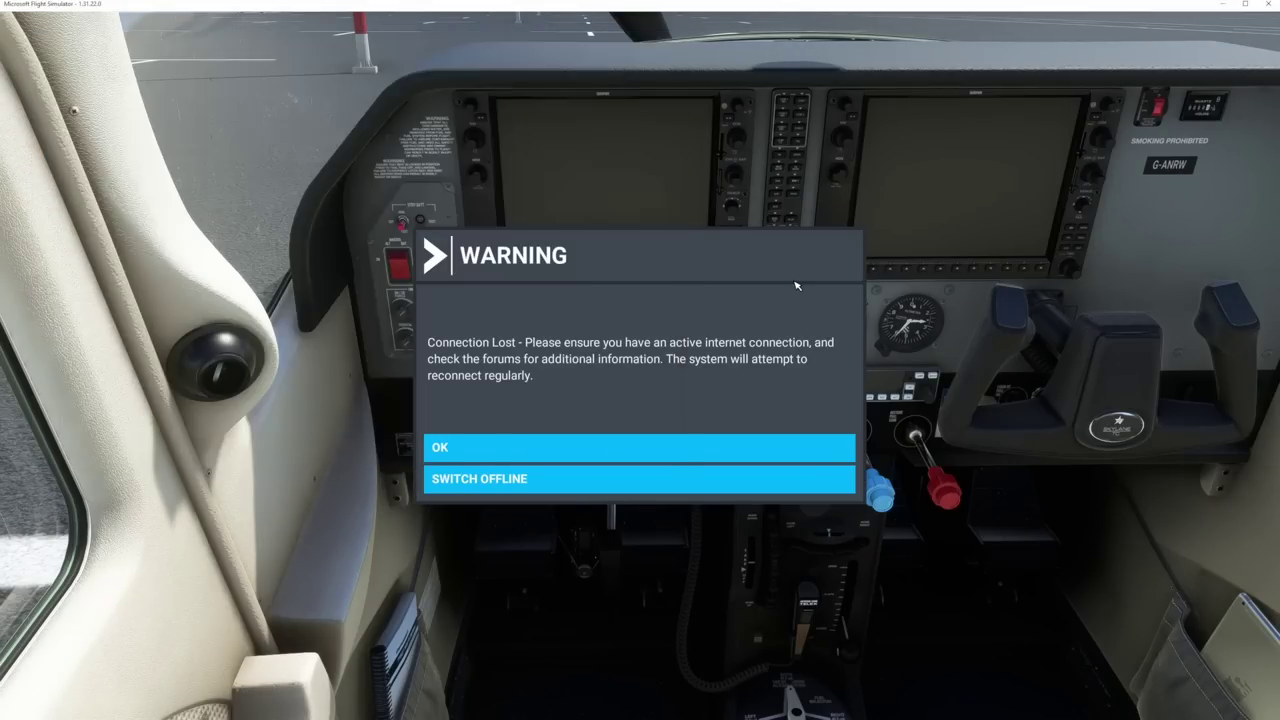
click(588, 444)
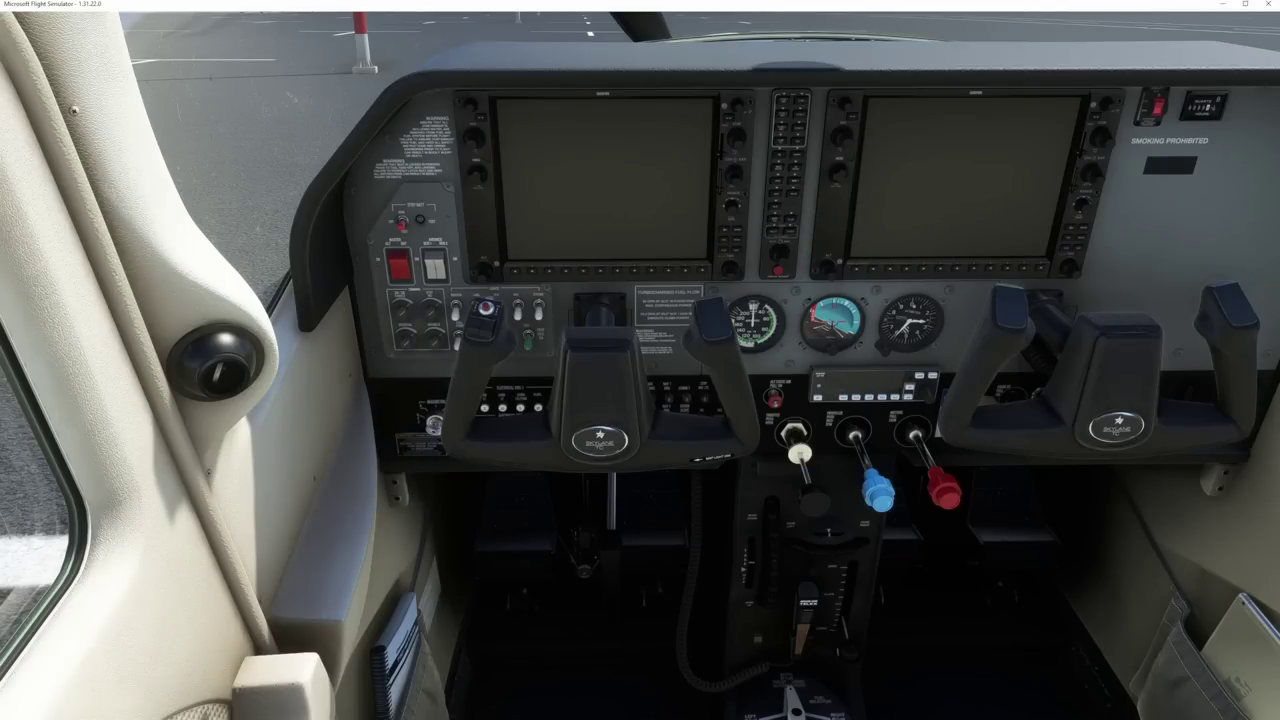
key(alt+Tab)
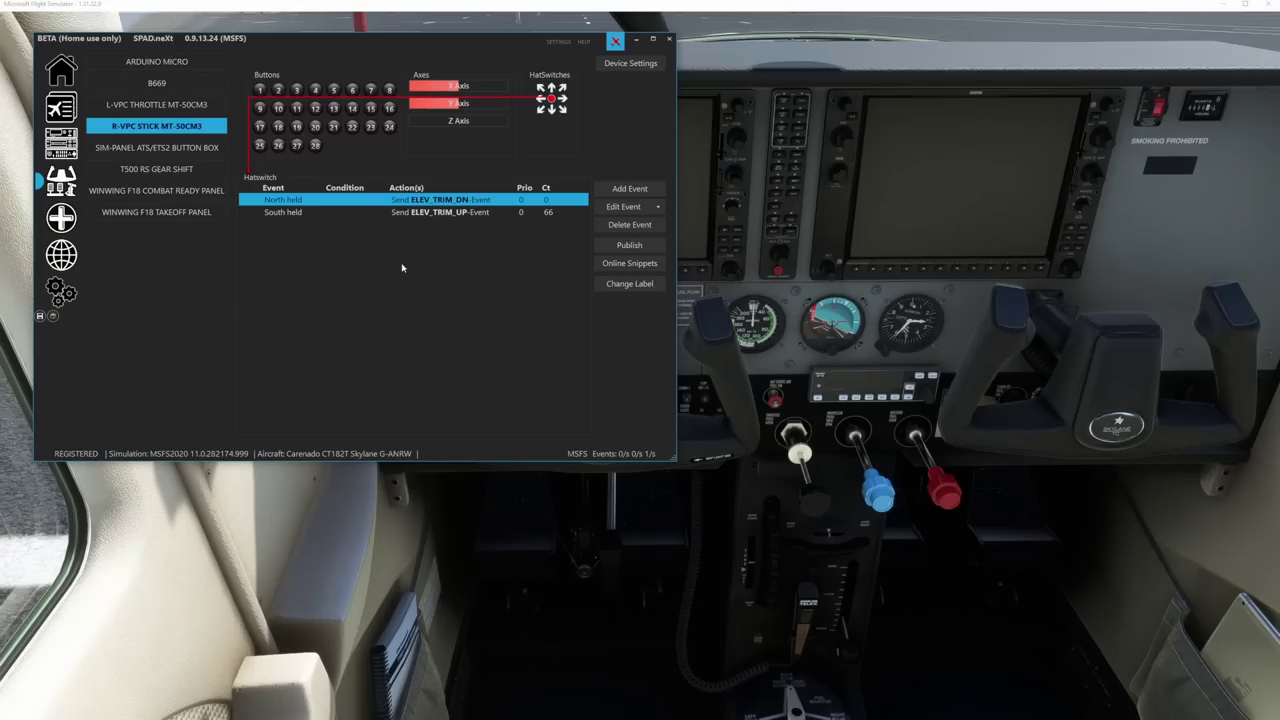
- Add an East held event to the hat switch and start a simulation event action for it
click(628, 189)
mouse_move(636, 242)
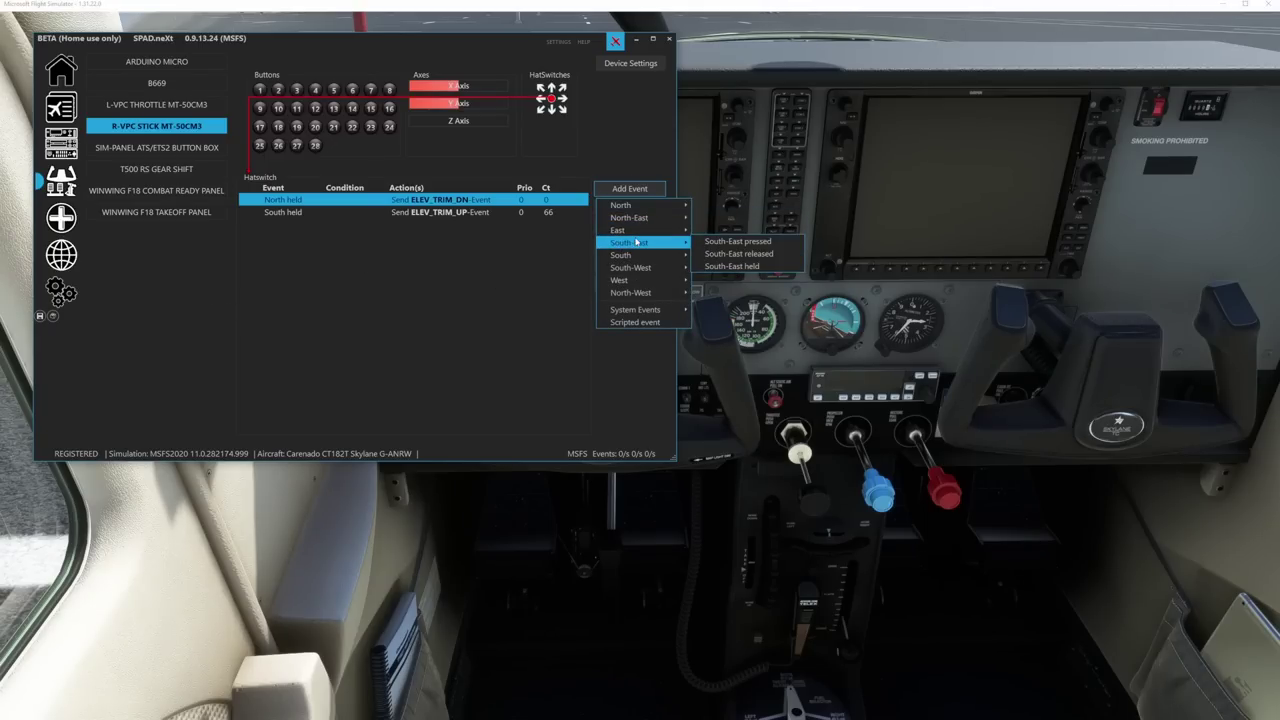
click(735, 254)
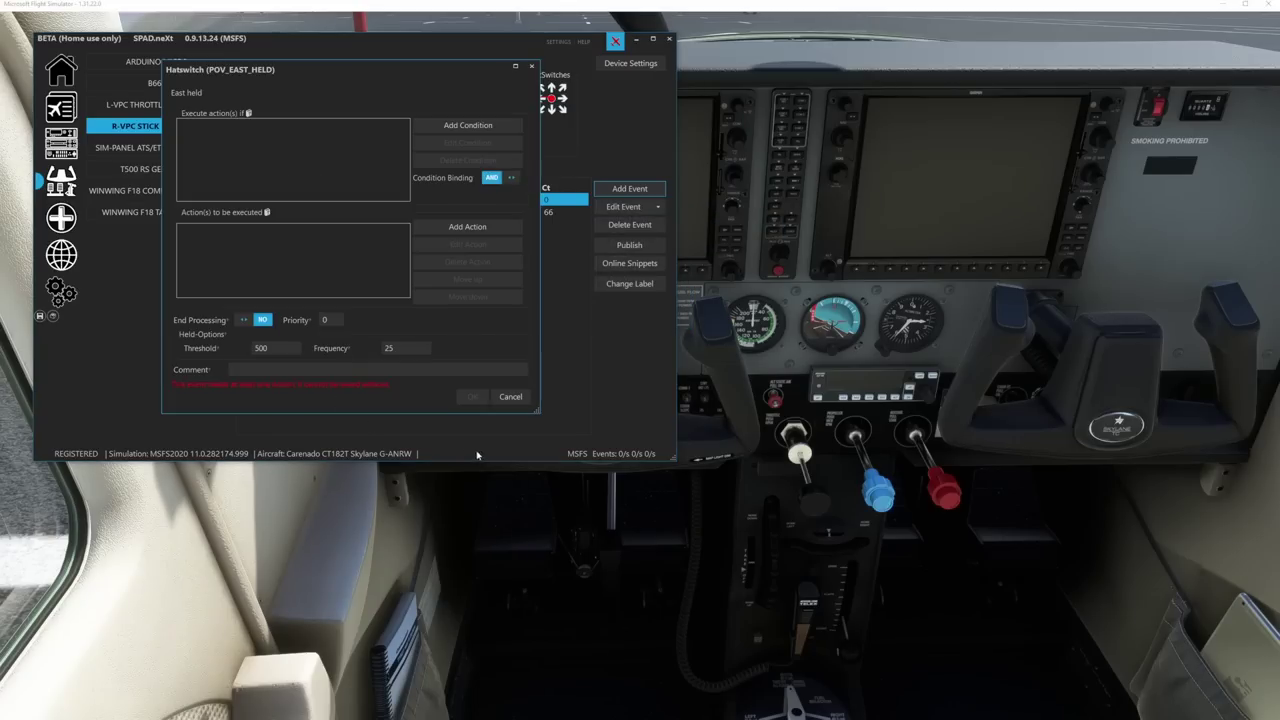
click(455, 227)
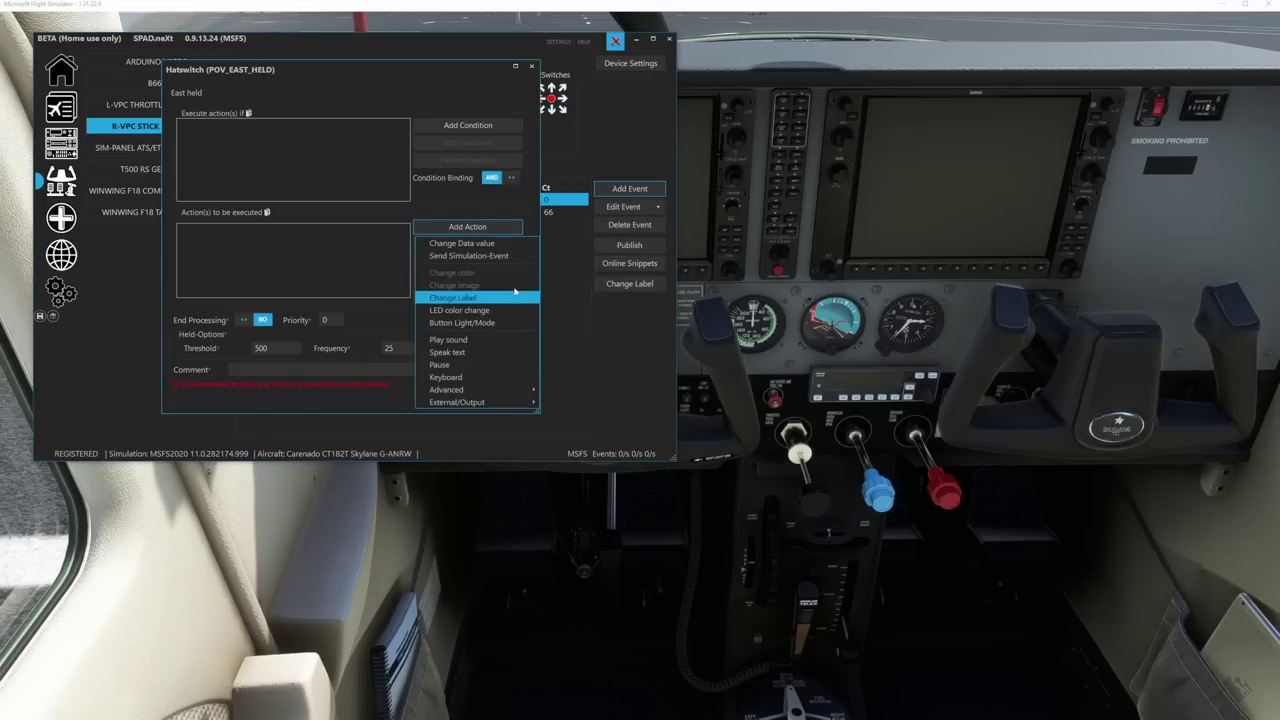
click(468, 256)
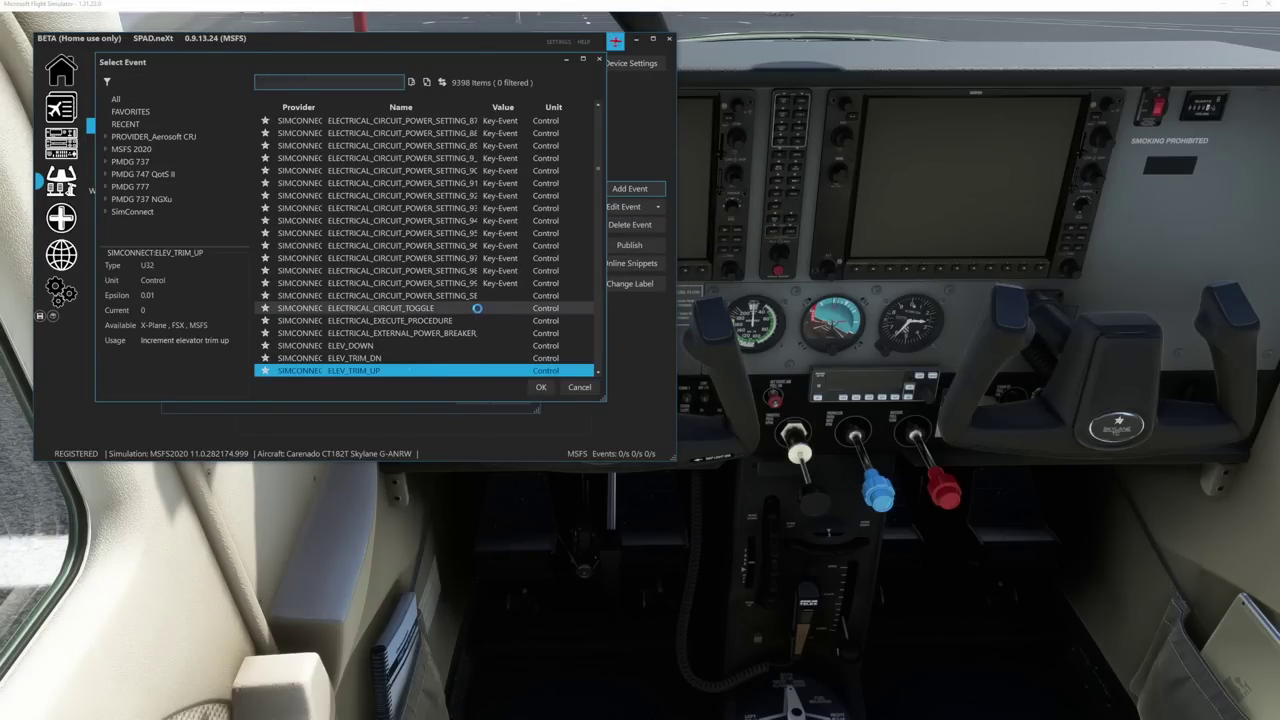
- Search the event list for trim, assign the SimConnect event AILERON_TRIM_RIGHT to East held, and accept the action
scroll(478, 313, down, 2)
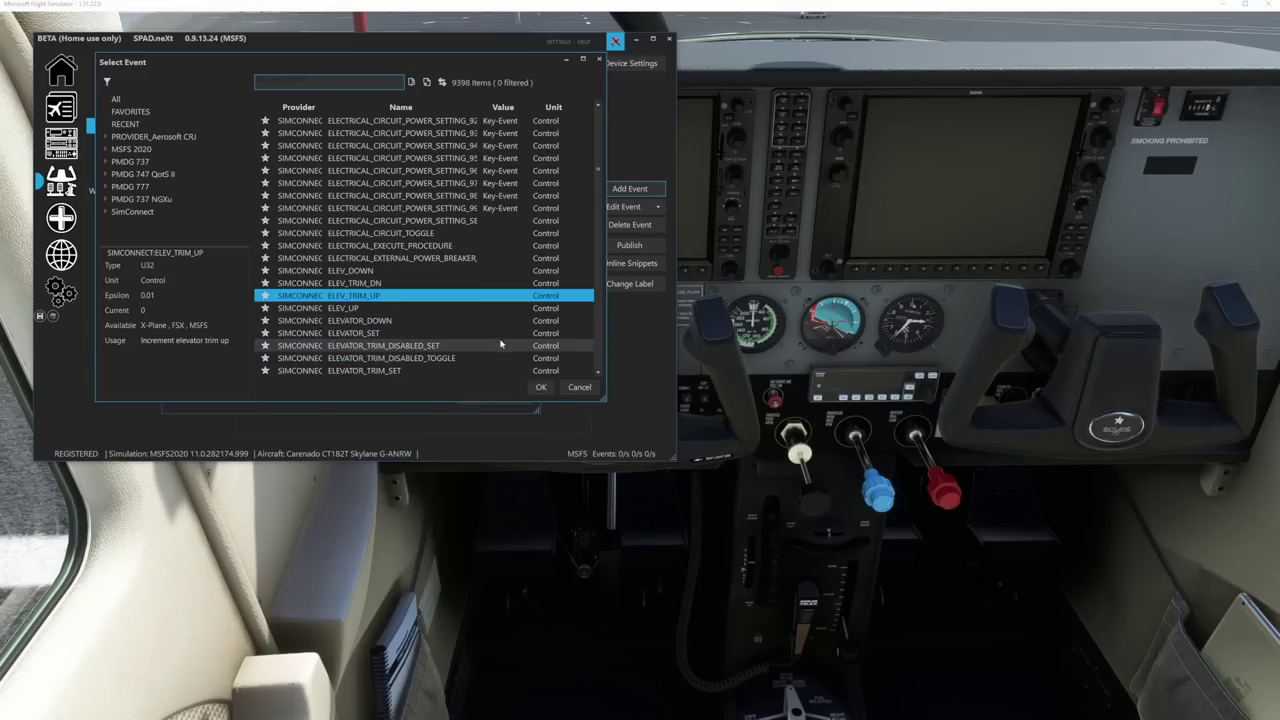
scroll(450, 322, up, 15)
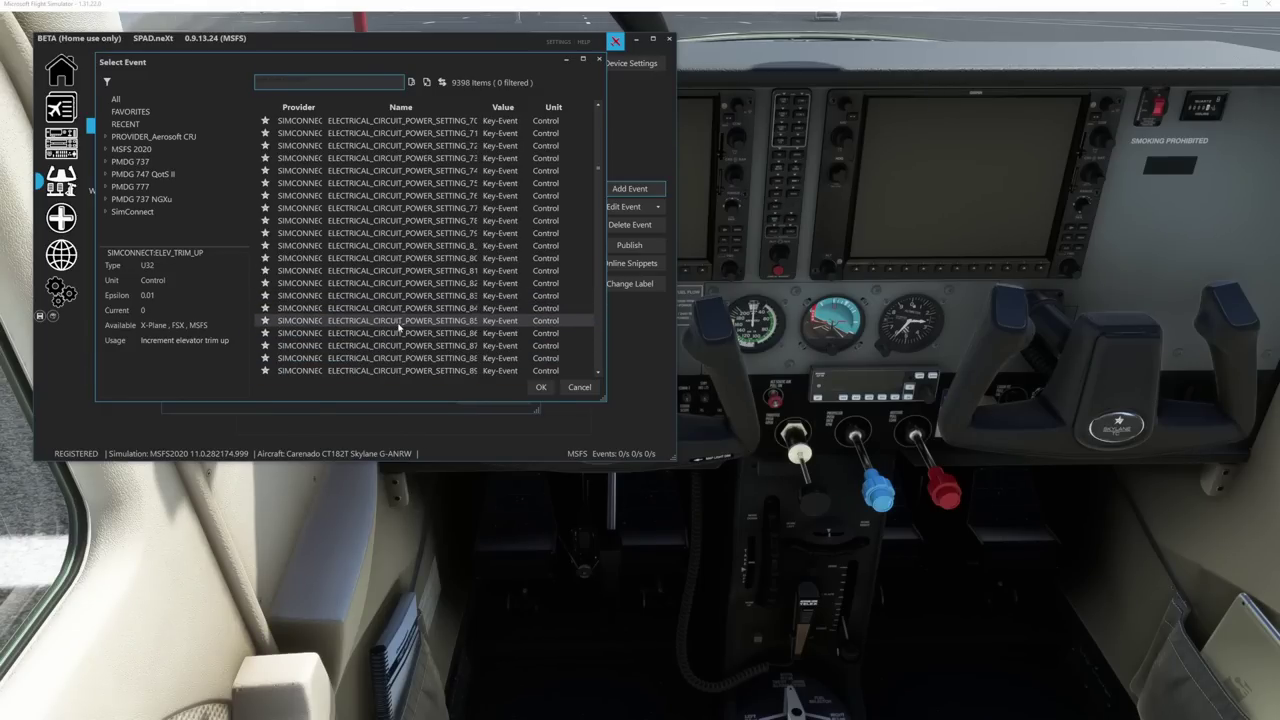
scroll(396, 318, up, 6)
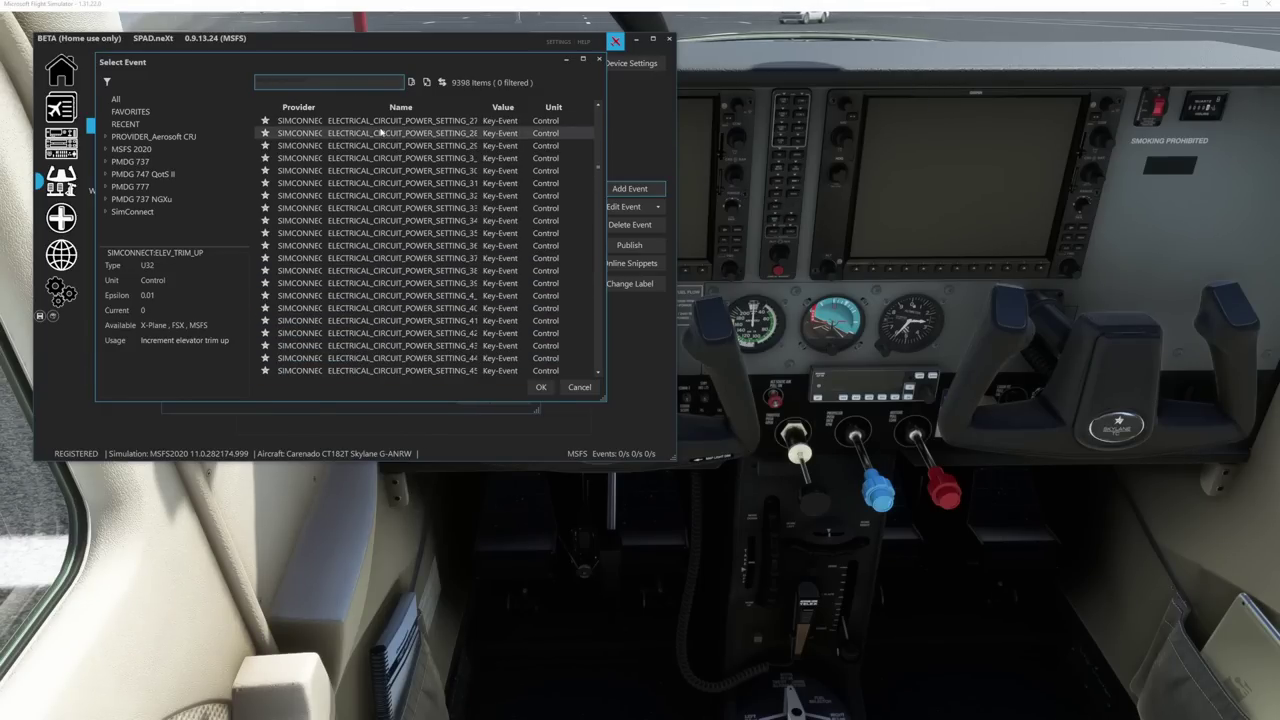
text(trim)
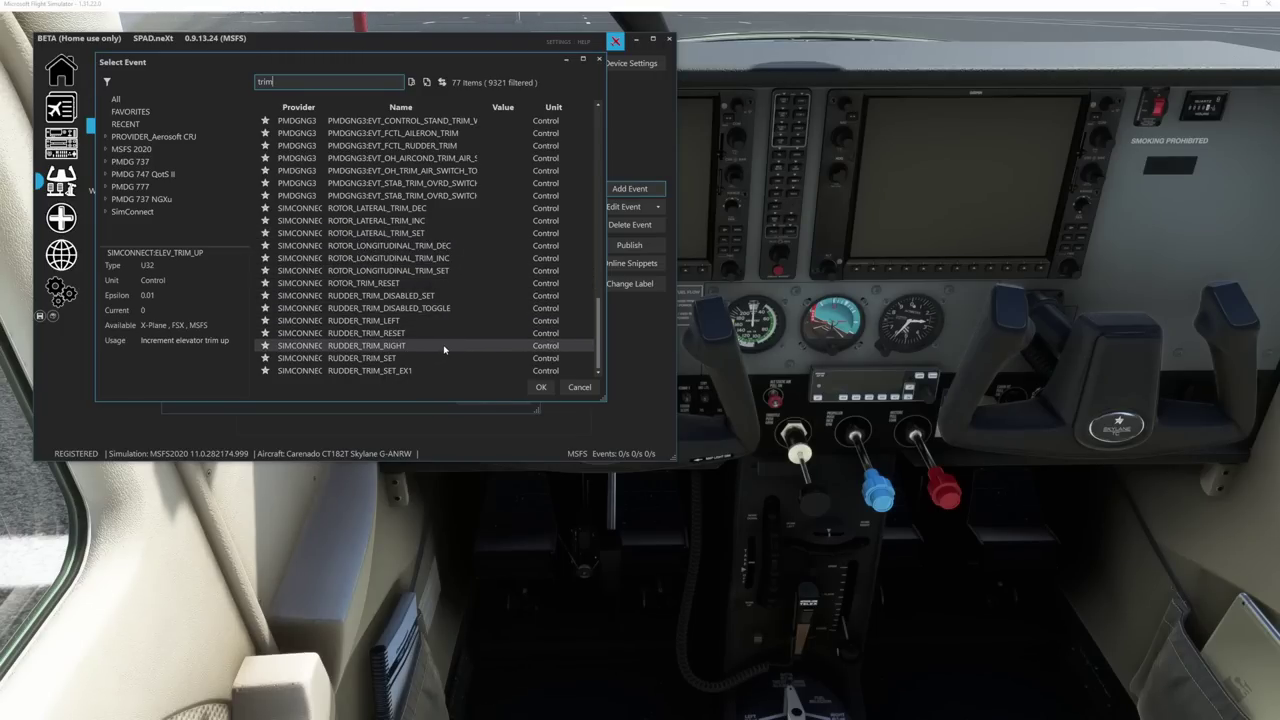
scroll(444, 349, up, 15)
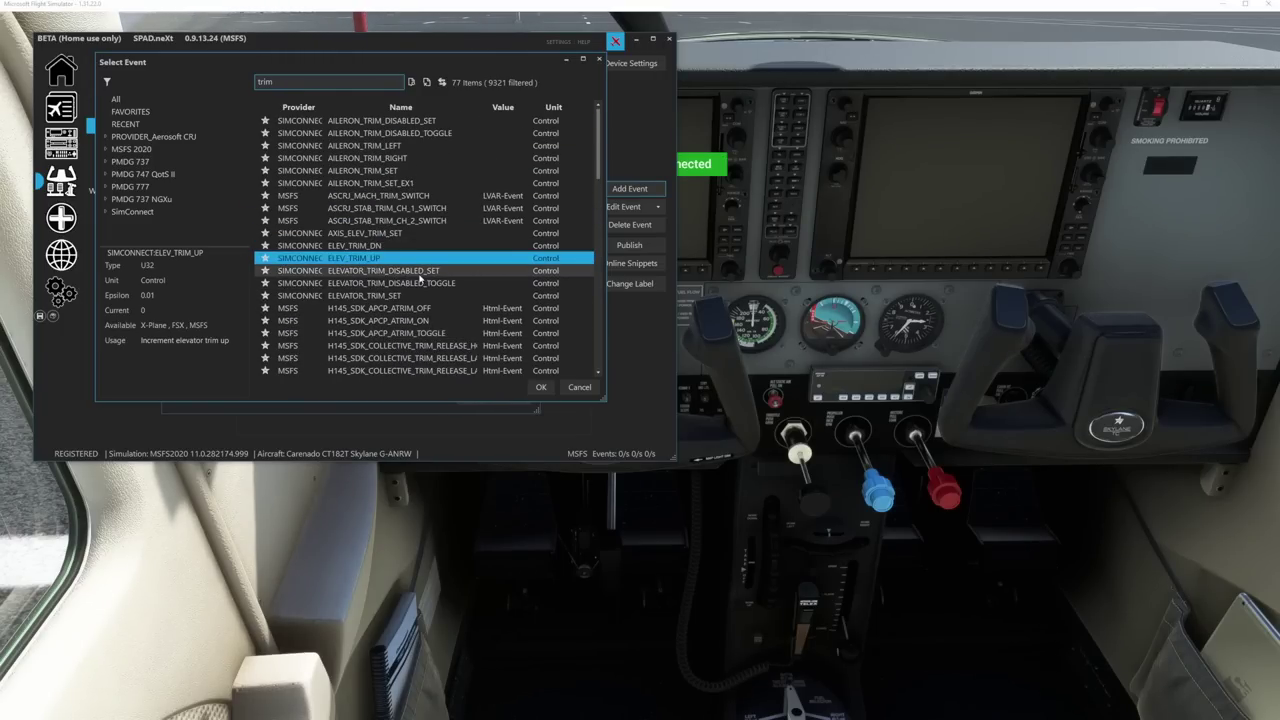
click(395, 160)
click(540, 387)
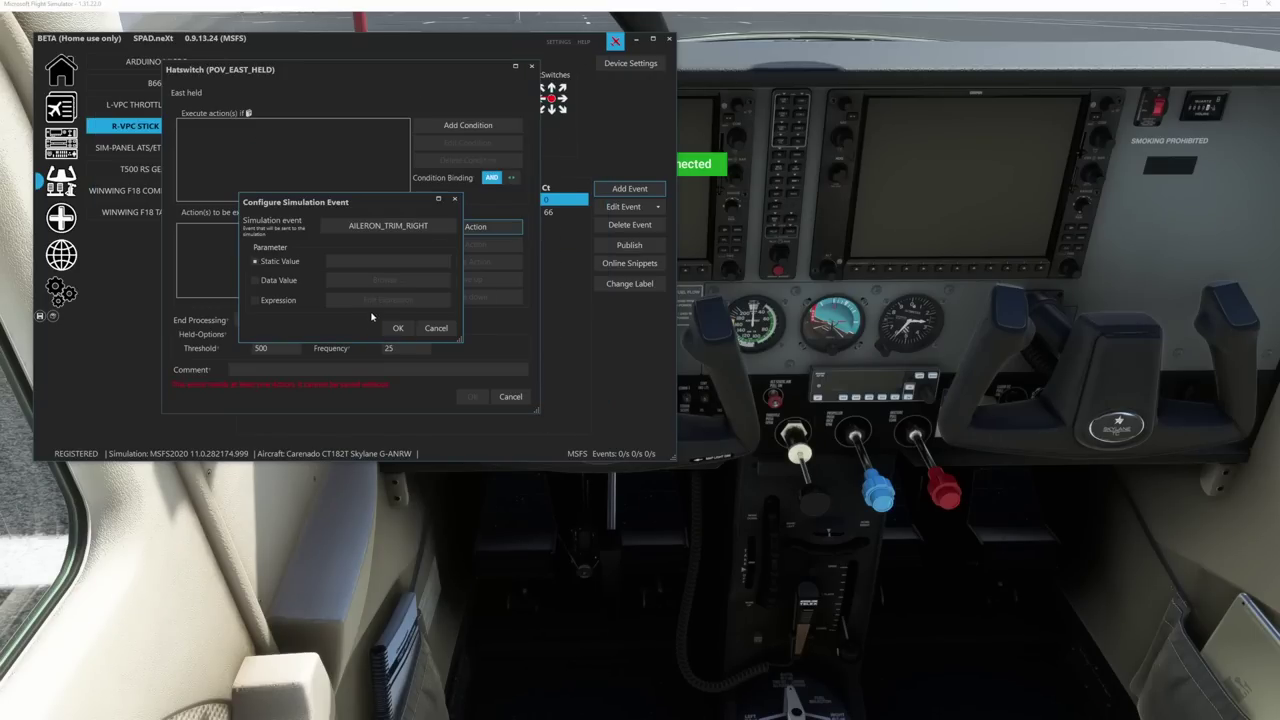
click(398, 328)
- Set the East held event's threshold to 1, change its held frequency, and accept the event
double_click(260, 348)
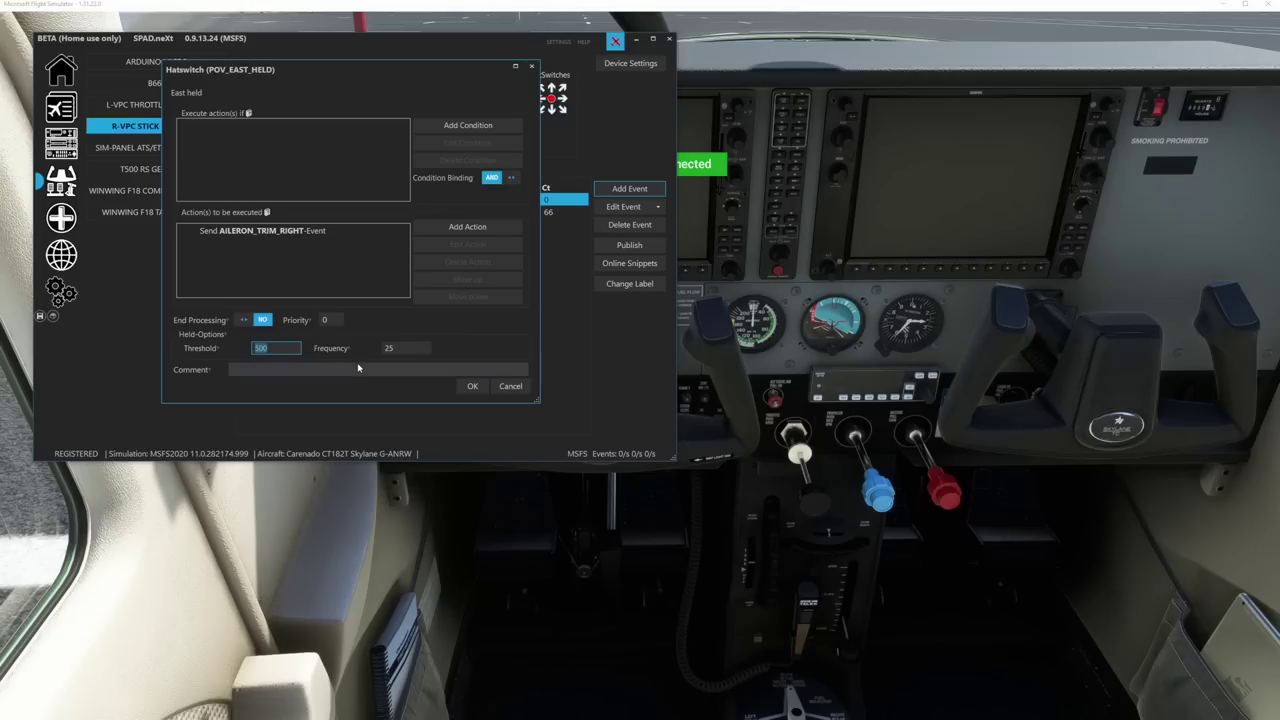
text(1)
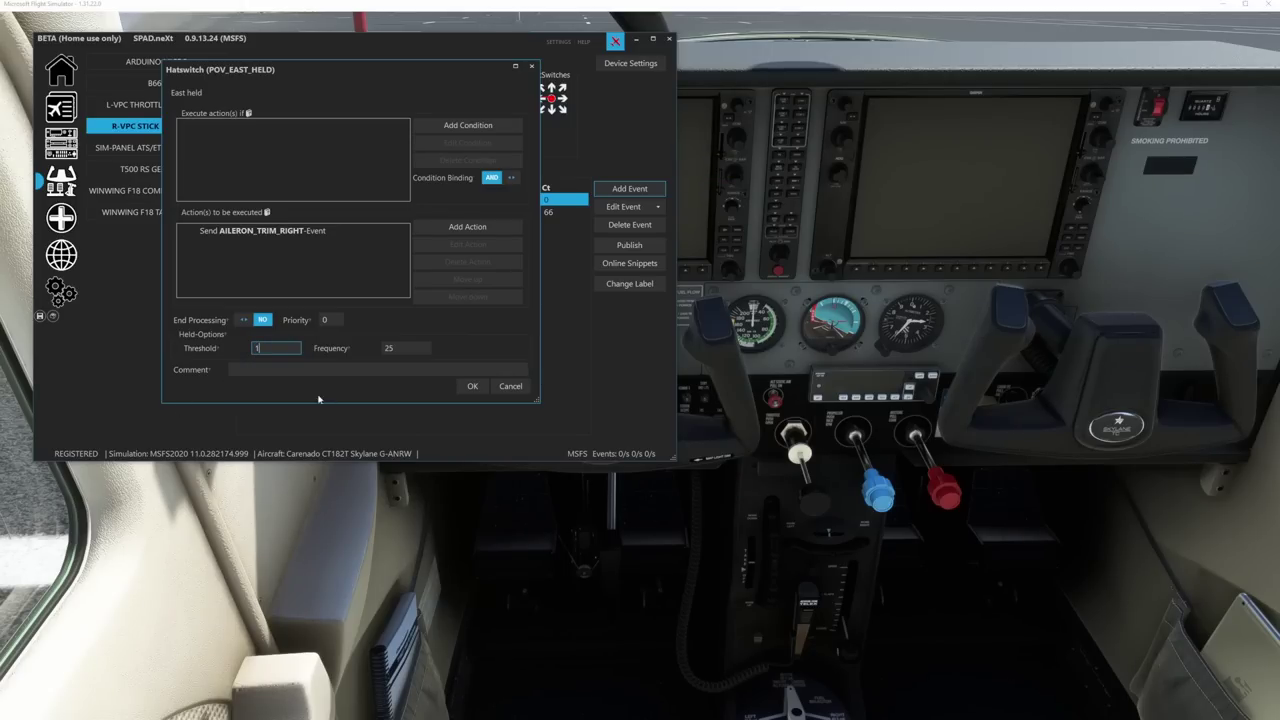
double_click(387, 348)
text(14)
click(472, 387)
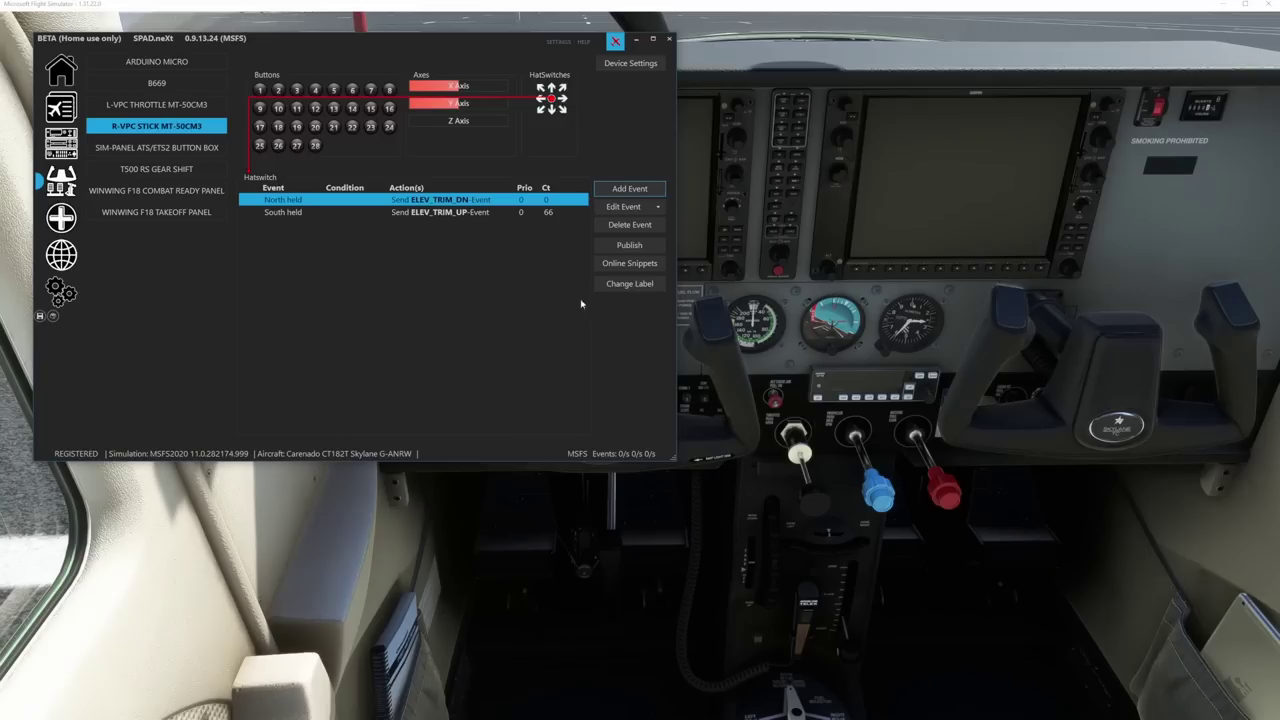
- Add a West held event to the hat switch that sends the SimConnect event AILERON_TRIM_LEFT
click(634, 189)
mouse_move(670, 280)
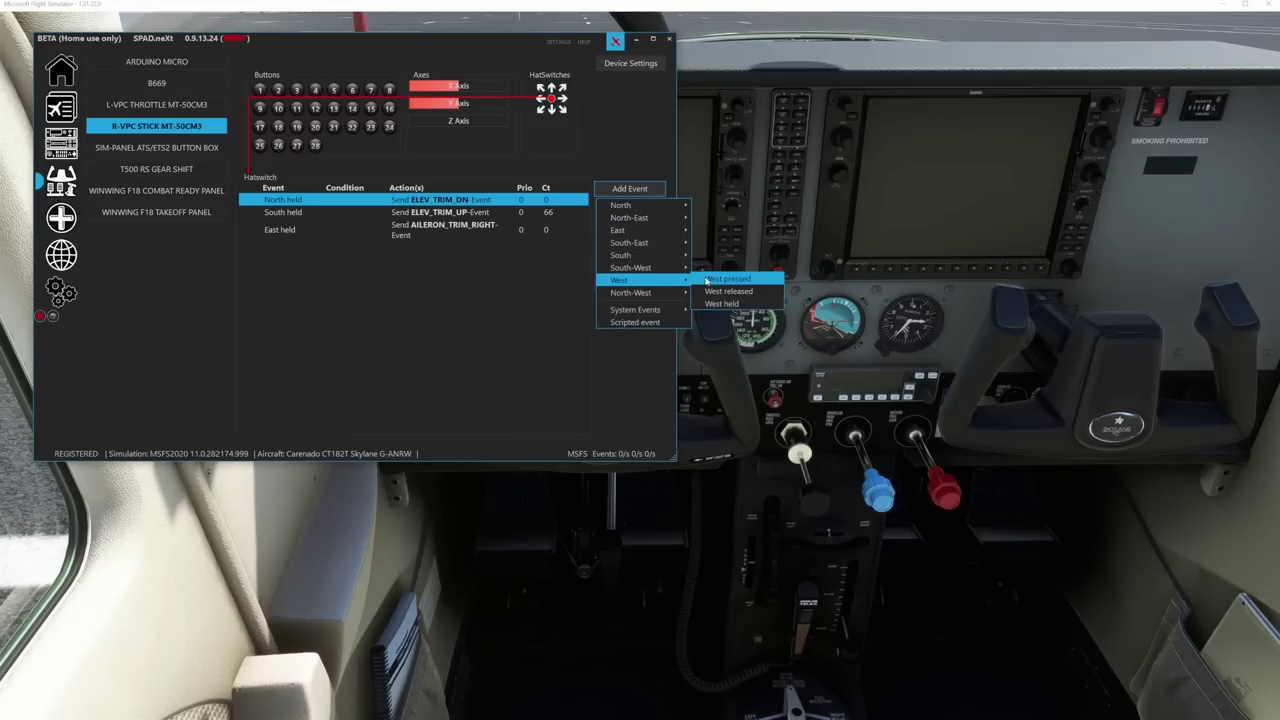
click(722, 303)
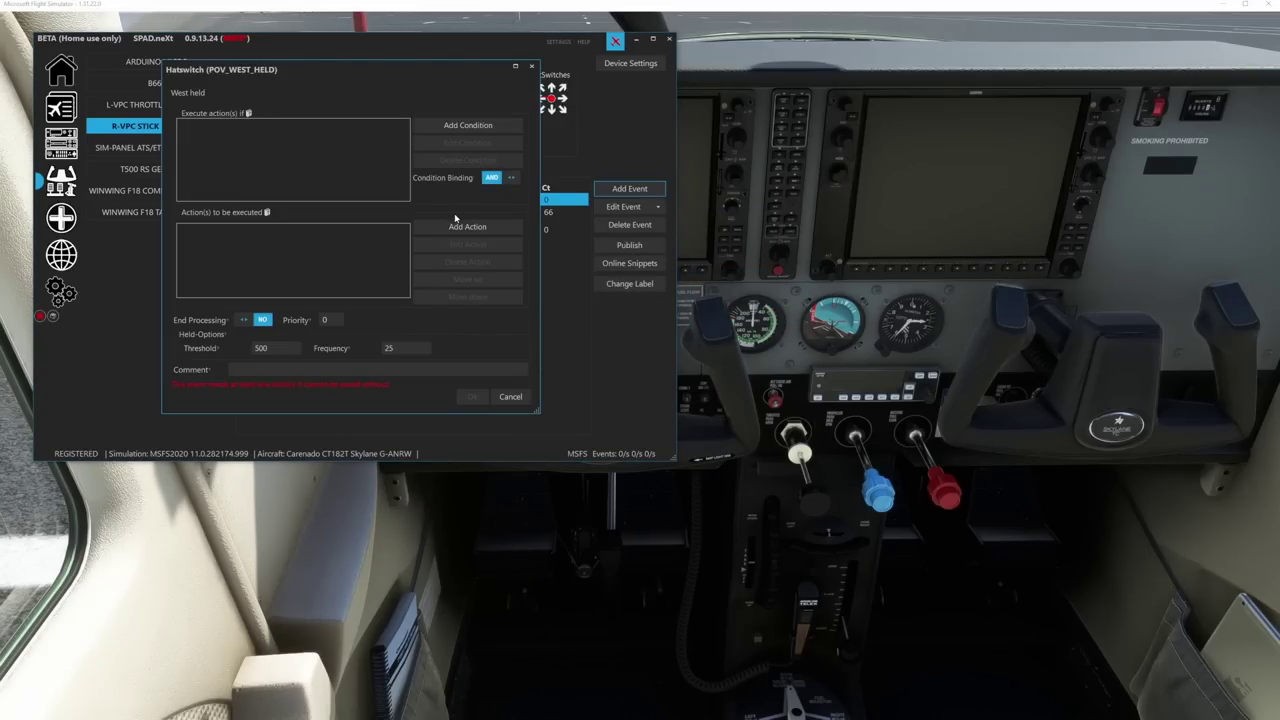
click(467, 227)
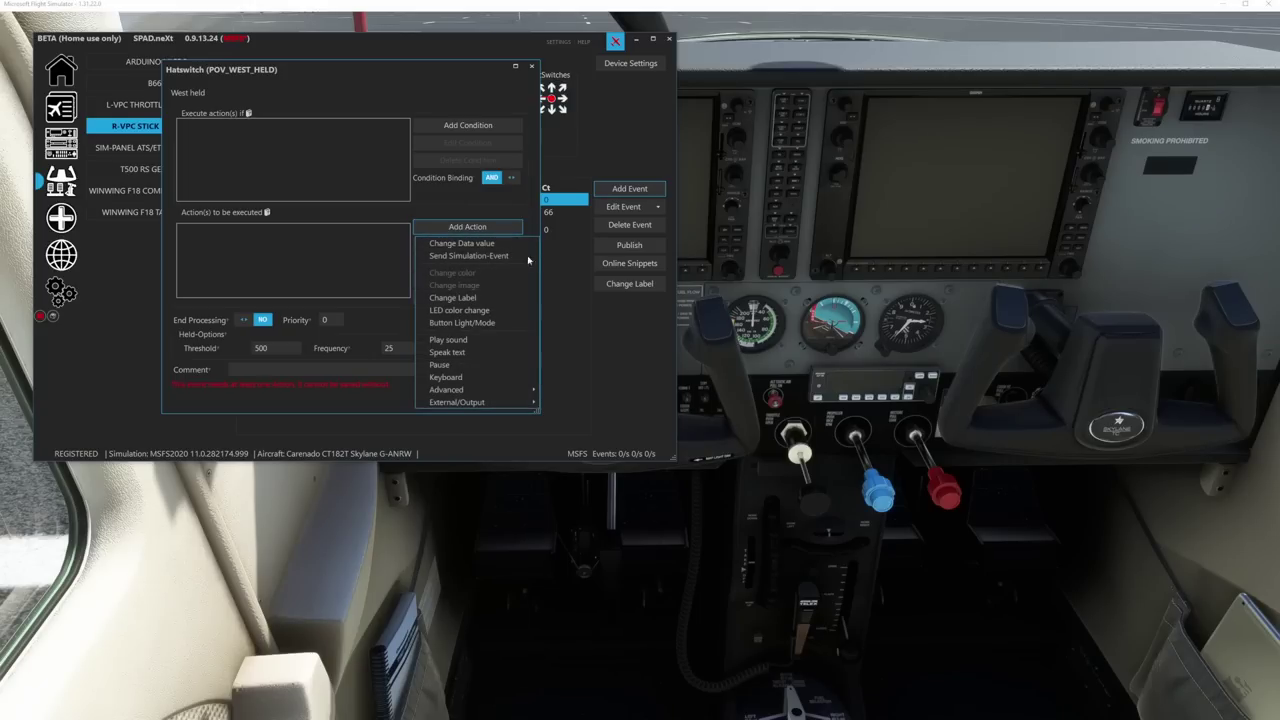
click(469, 256)
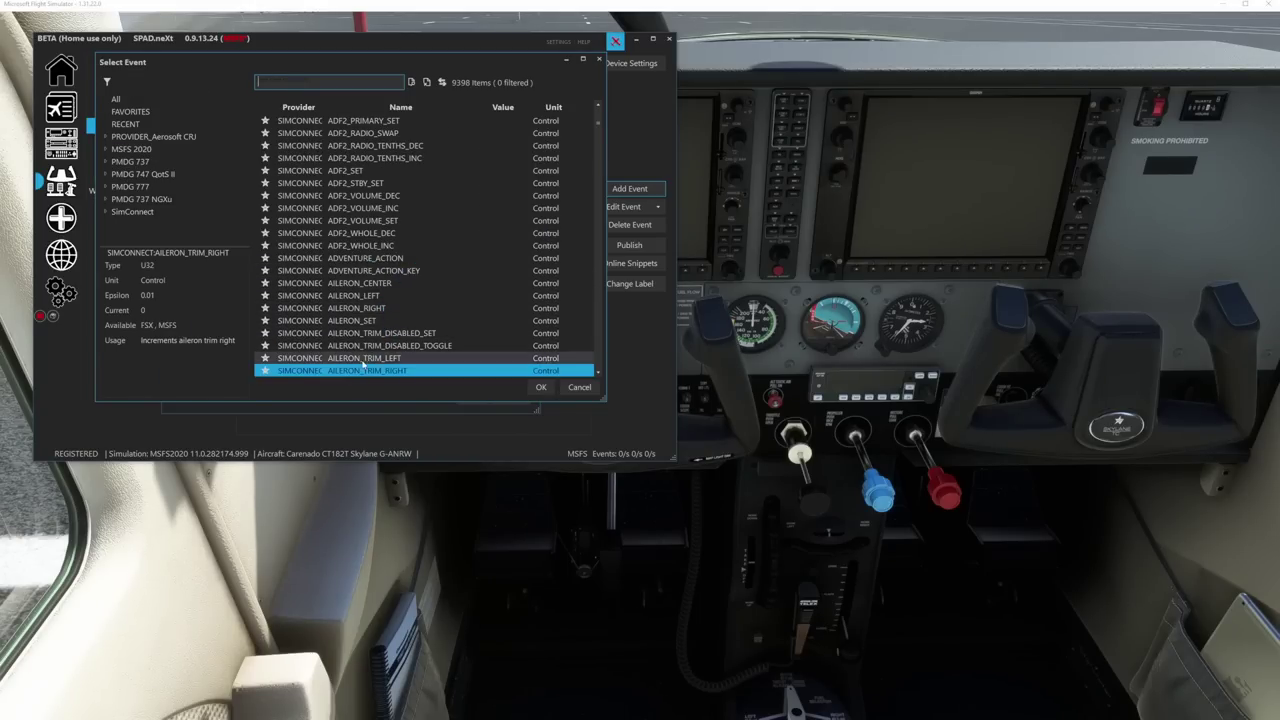
click(363, 358)
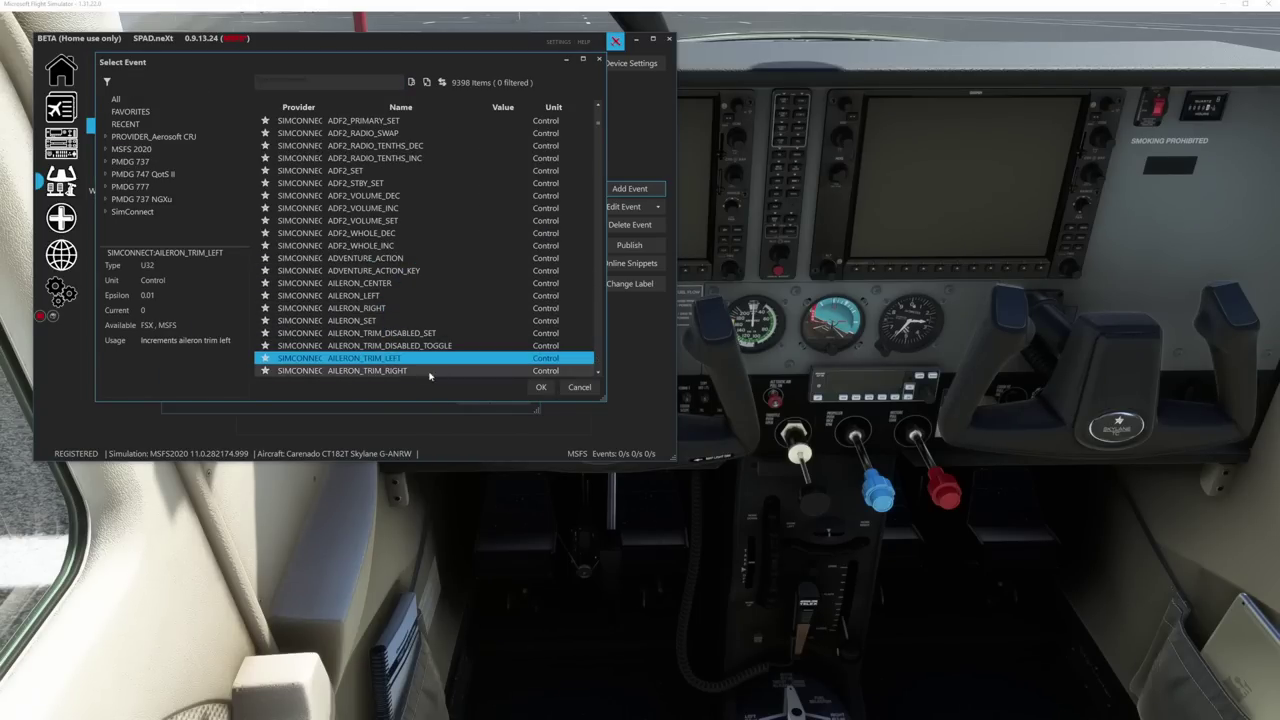
click(539, 388)
click(393, 327)
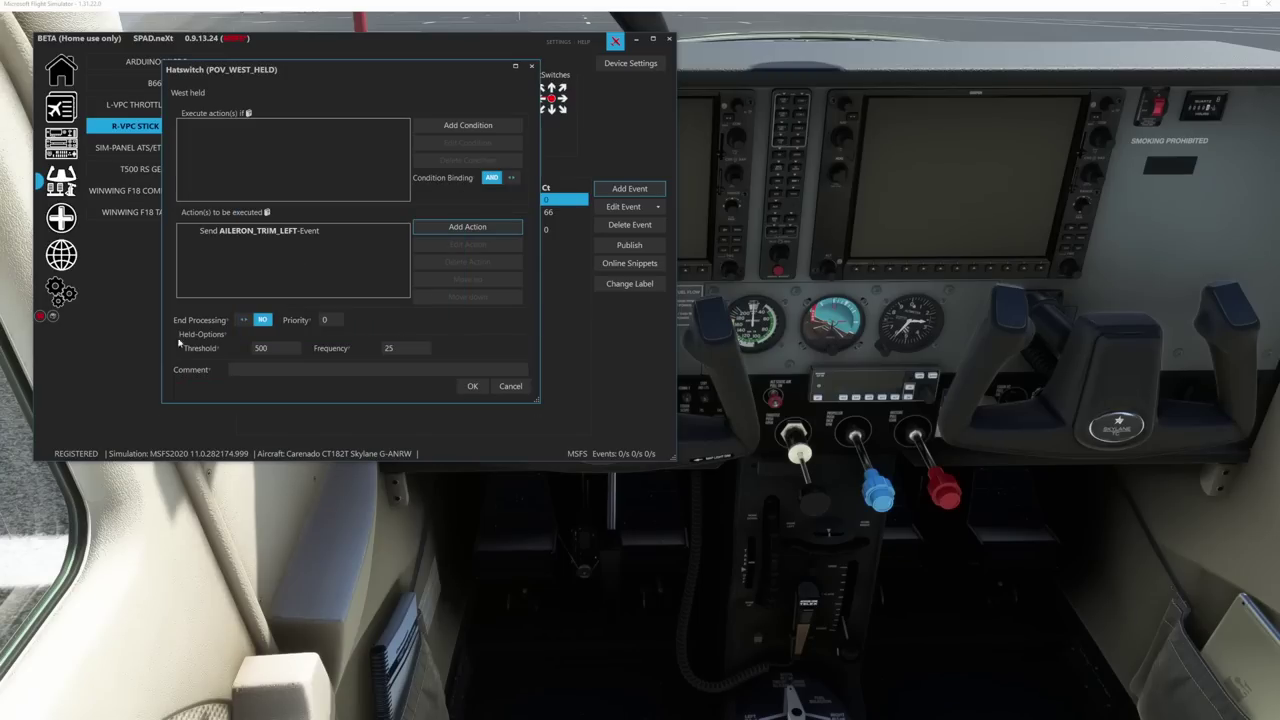
- Set the West held event's threshold to 1 and frequency to 100, and accept the event
double_click(285, 349)
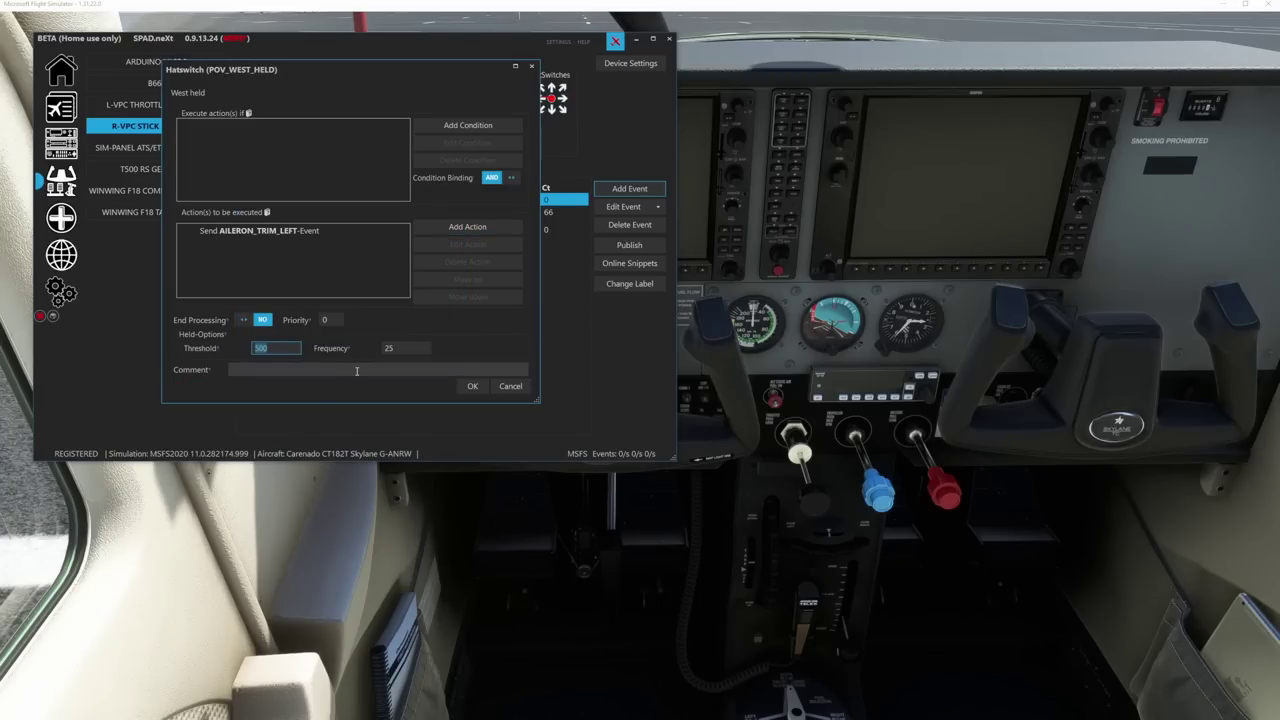
text(1)
key(Tab)
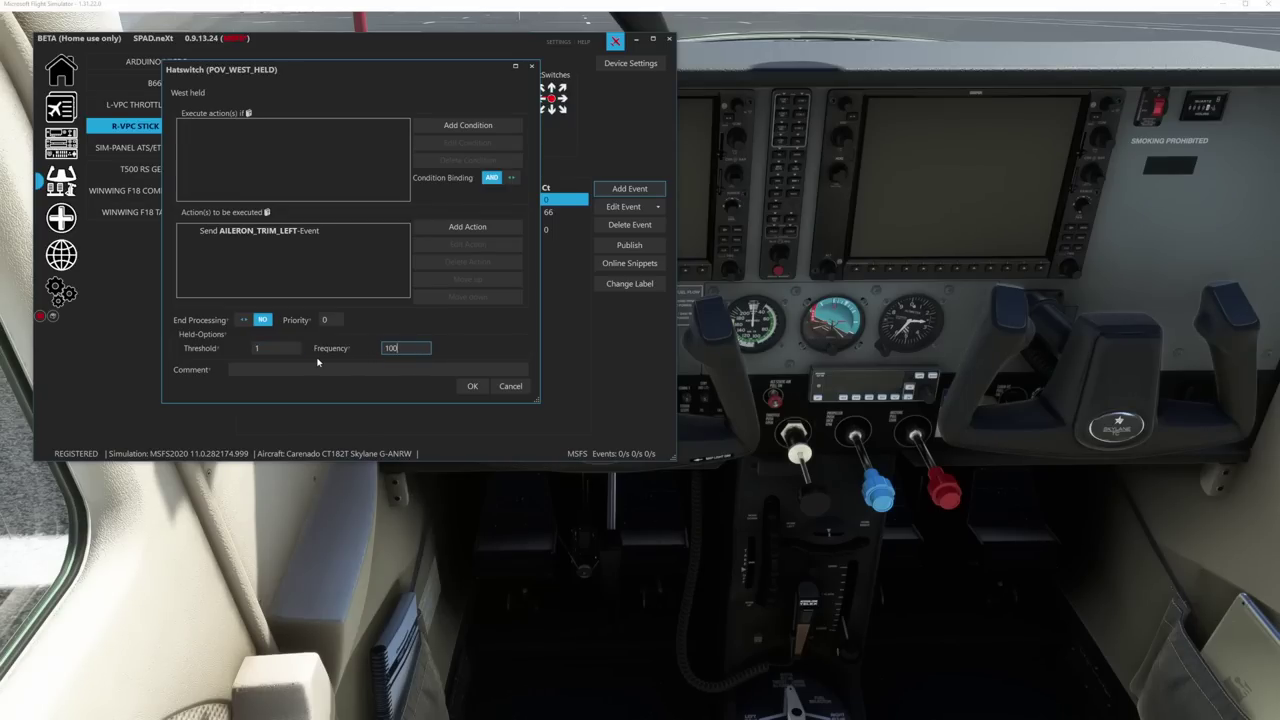
click(472, 386)
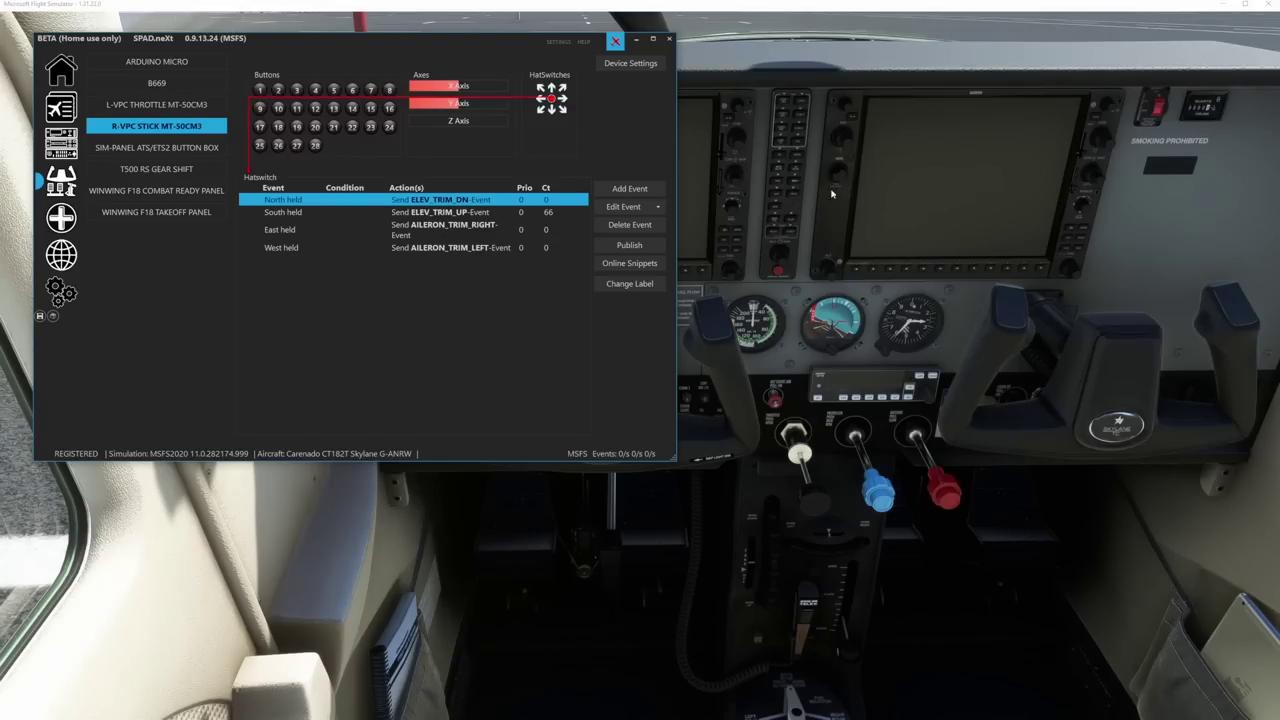
- Add a Button held event to button 9 of the VPC stick and start a simulation event action for it
click(258, 112)
click(630, 188)
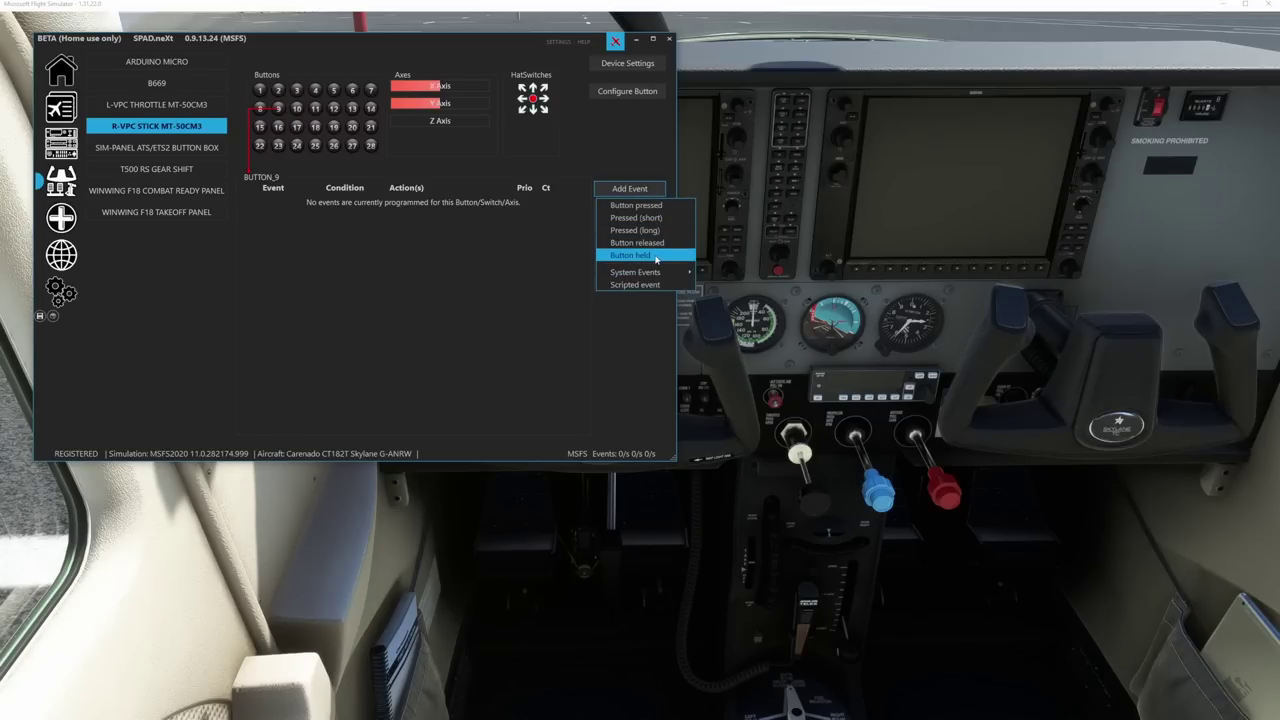
click(655, 257)
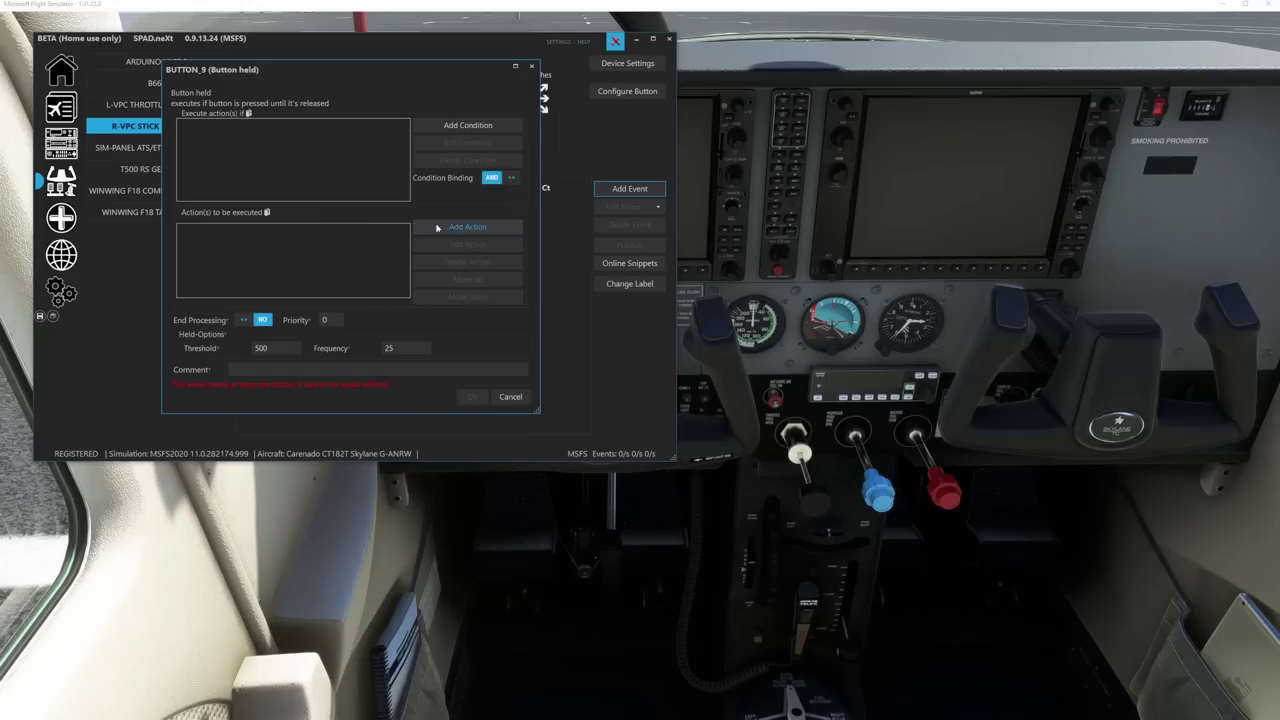
click(467, 226)
click(469, 255)
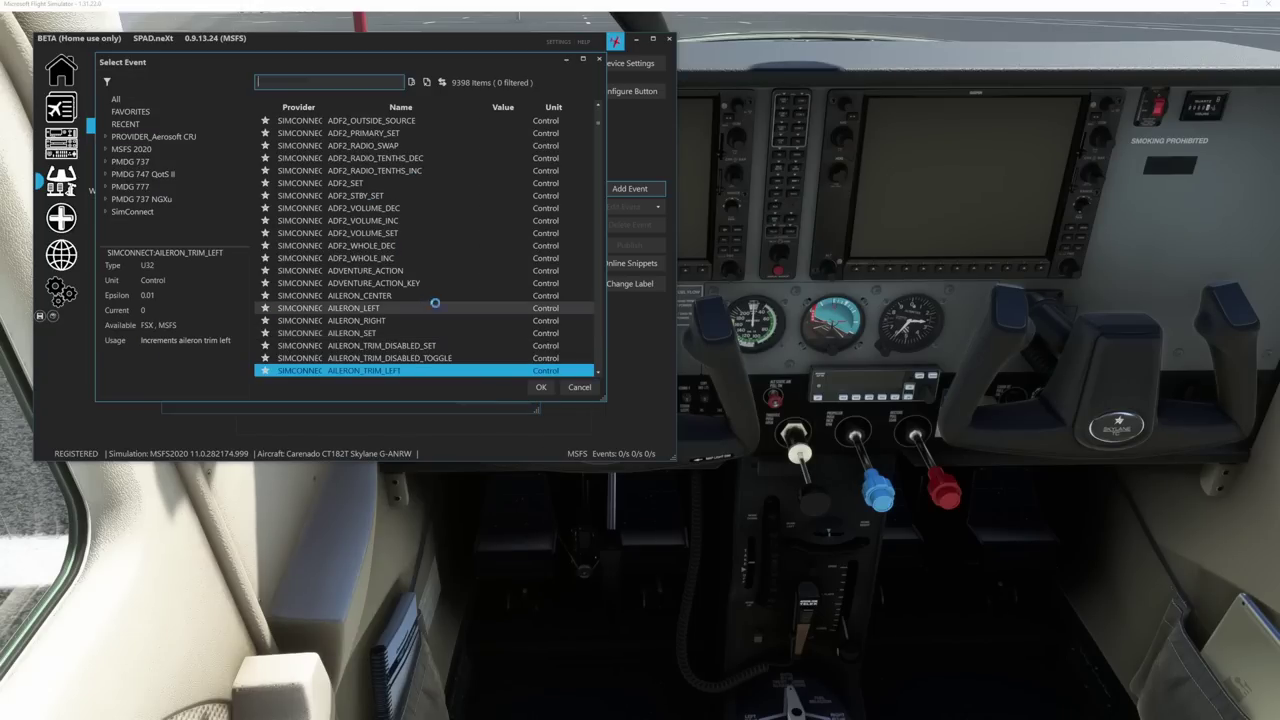
- Filter the events by "trim" and set button 9's held action to send the SimConnect event RUDDER_TRIM_LEFT
scroll(420, 284, down, 10)
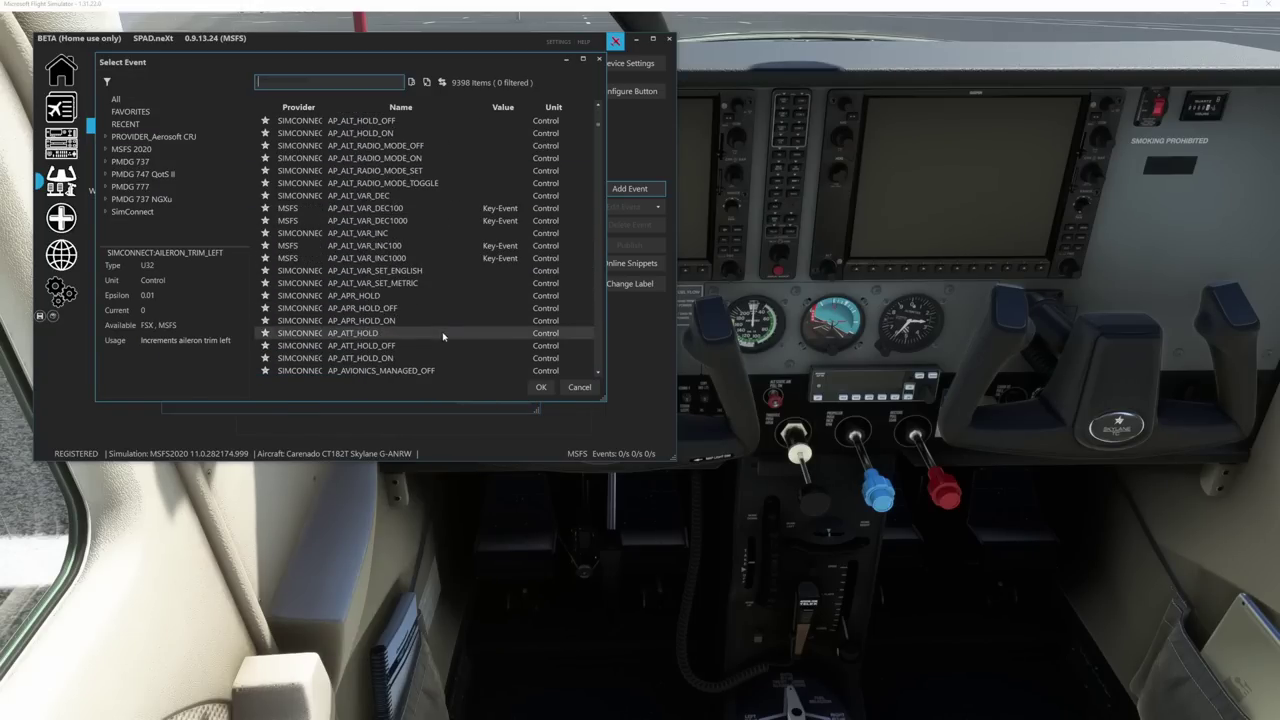
text(tr)
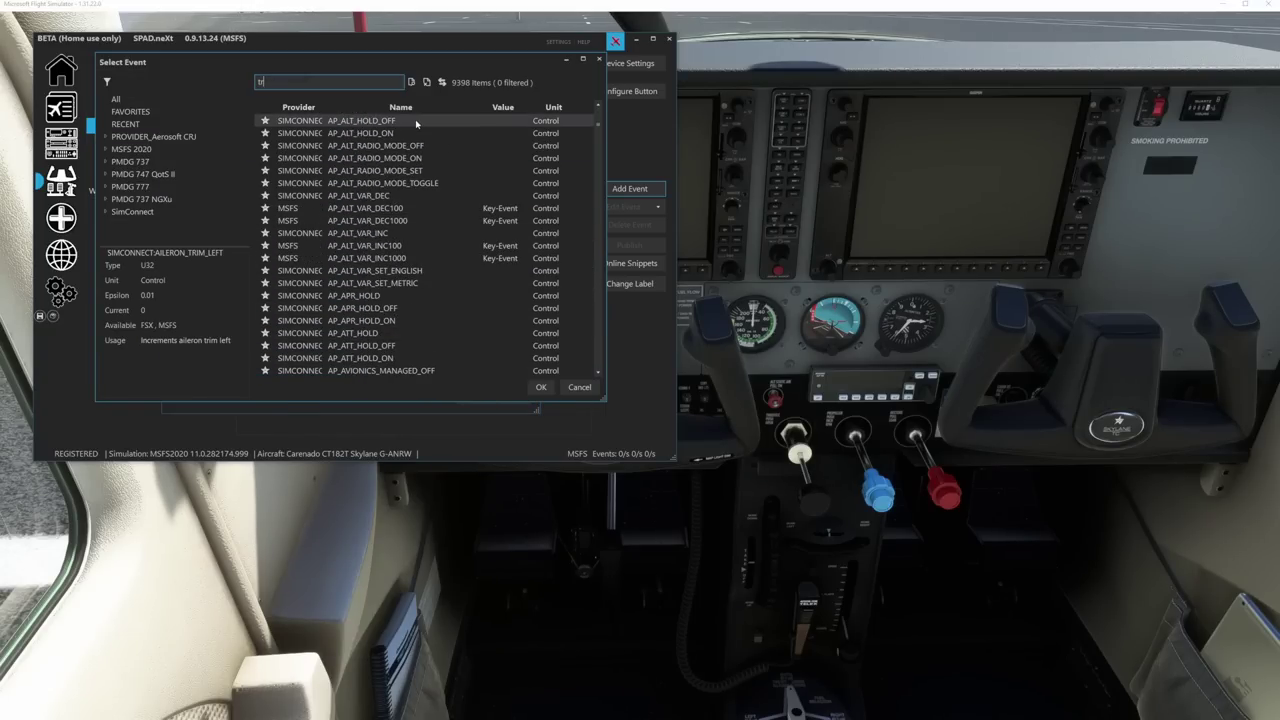
text(im)
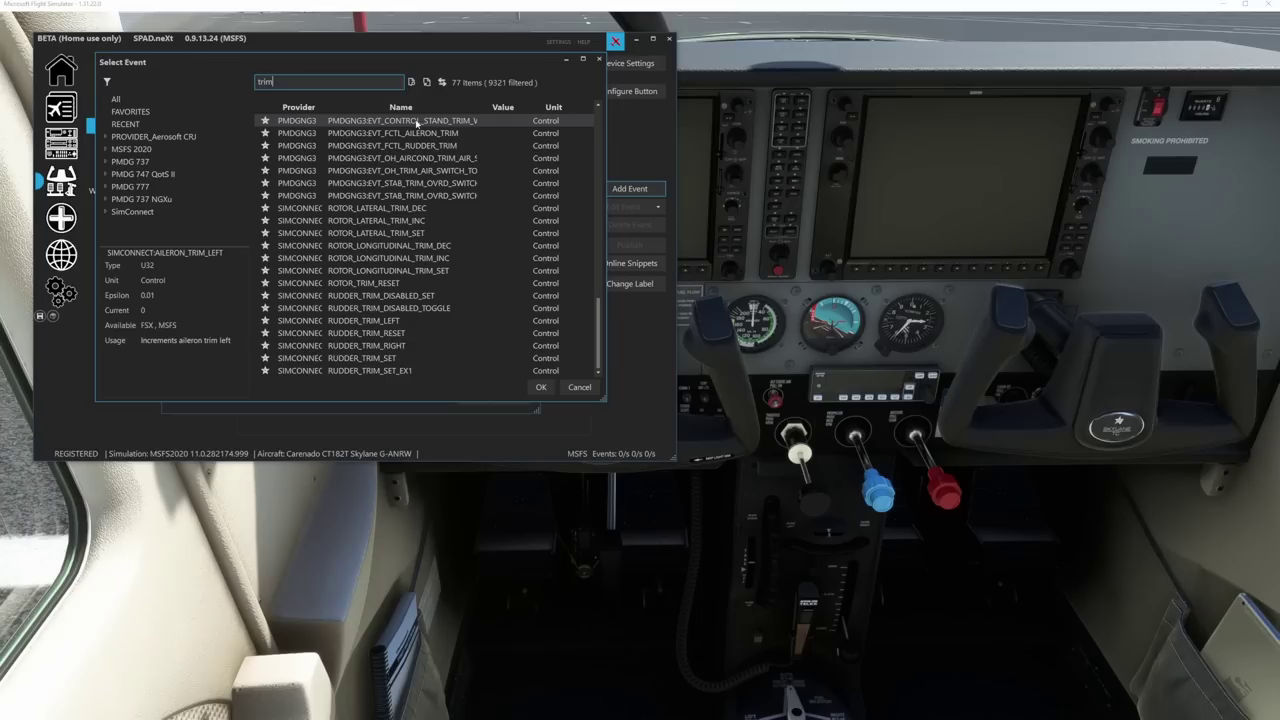
click(414, 321)
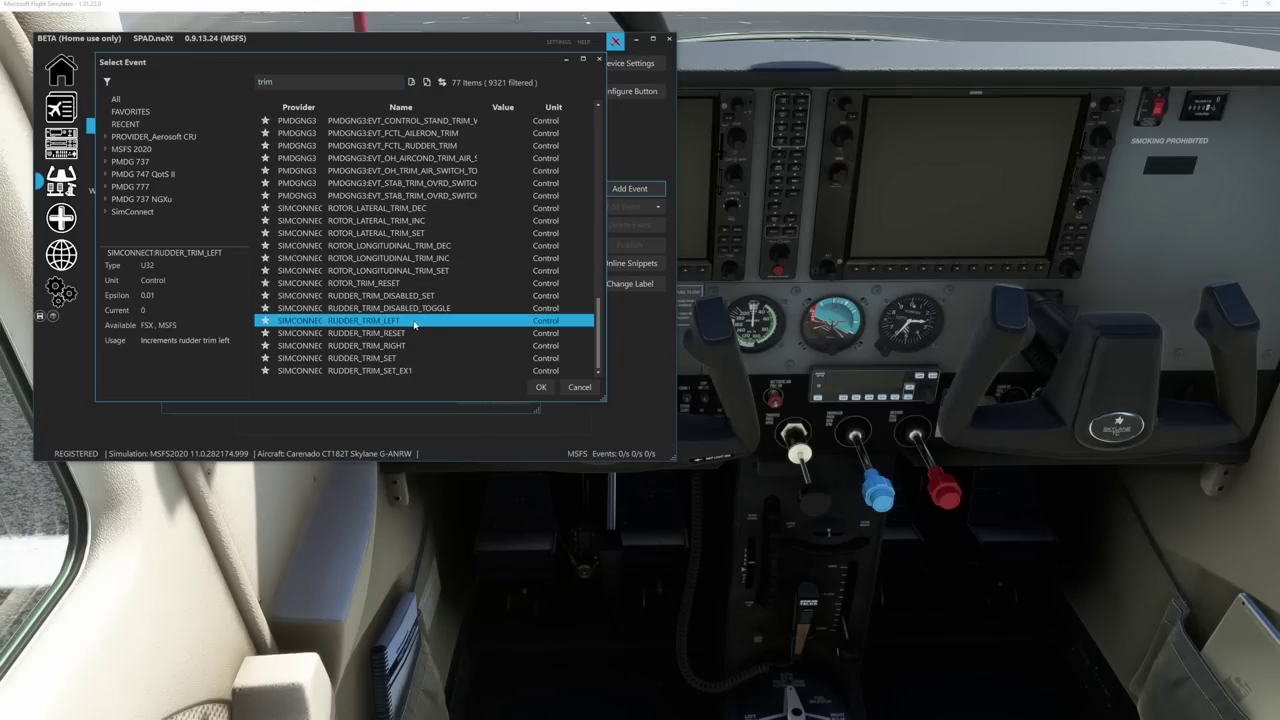
click(540, 387)
click(397, 329)
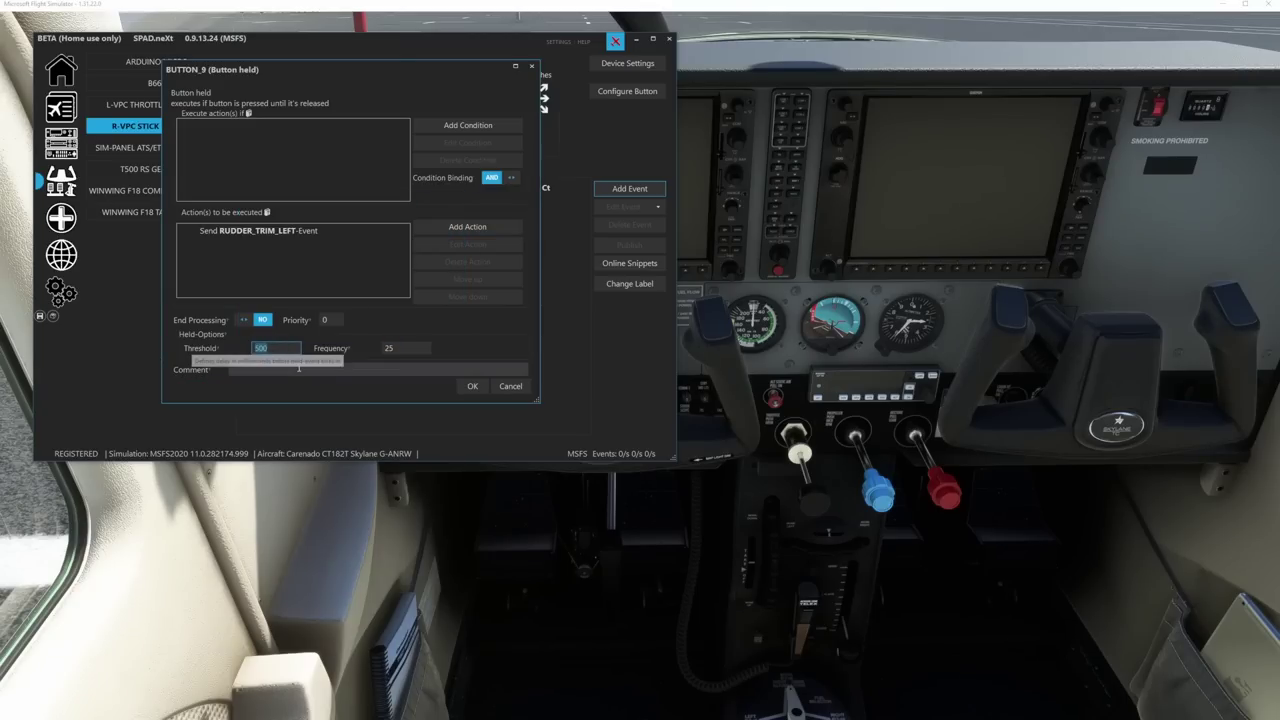
- Set button 9's held threshold to 1 and frequency to 100, and accept the event
text(1)
key(Tab)
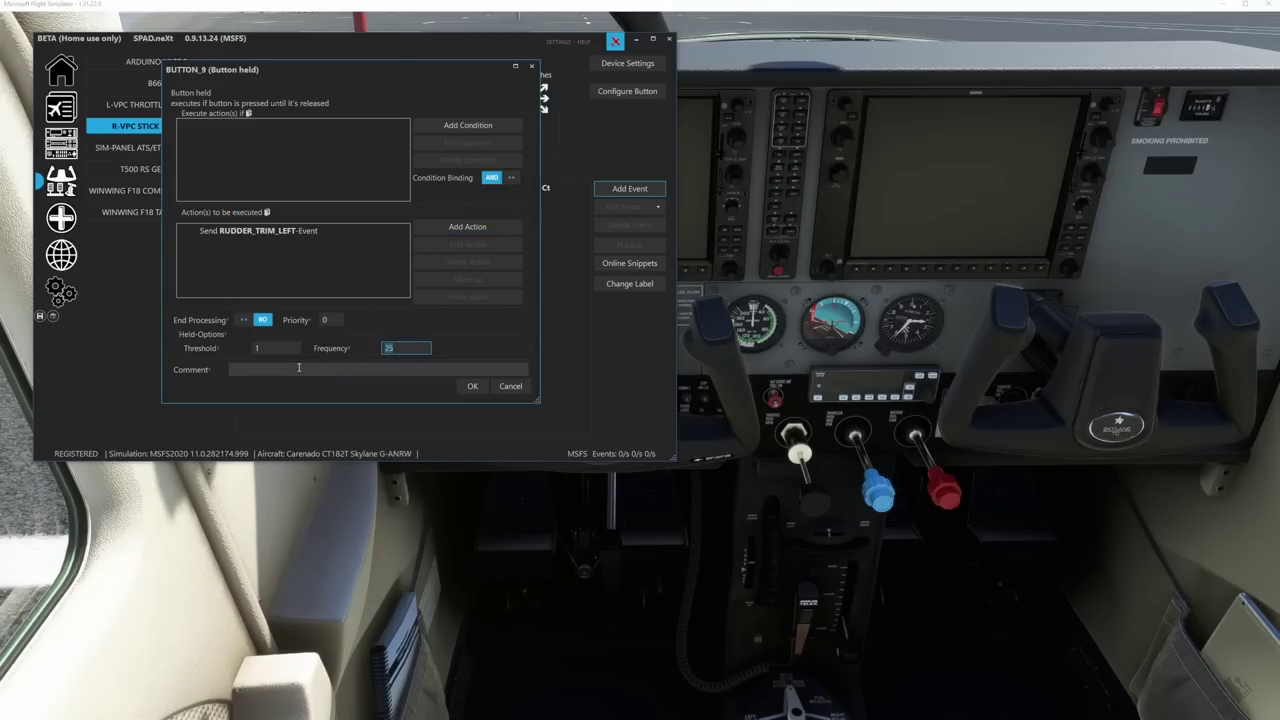
text(100)
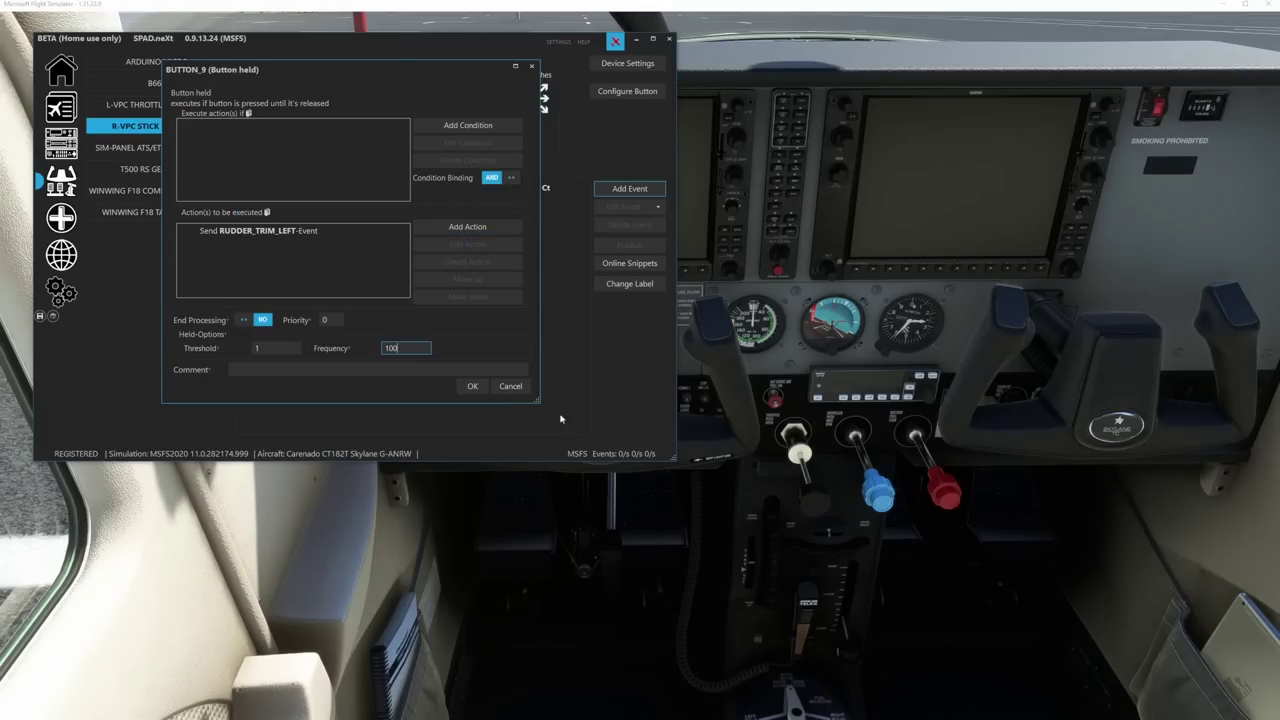
click(472, 386)
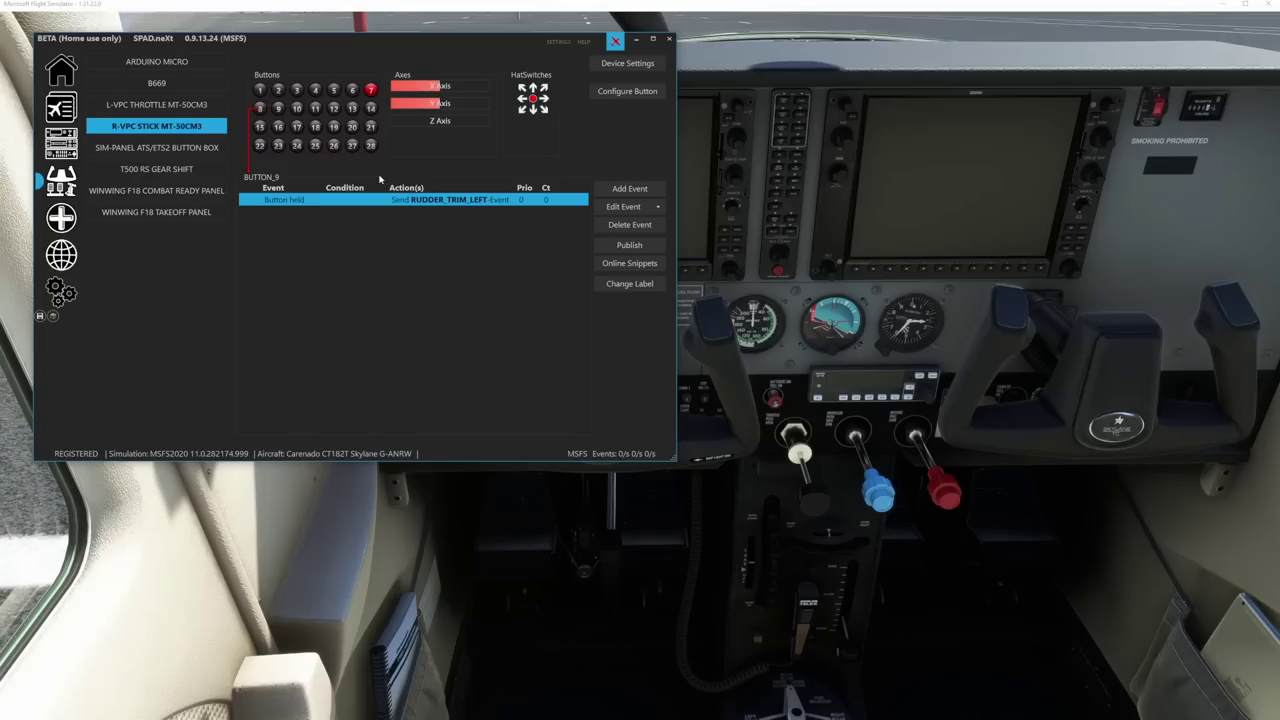
- Add a Button held event to button 7 of the VPC stick that sends the SimConnect event RUDDER_TRIM_RIGHT
click(370, 89)
click(630, 188)
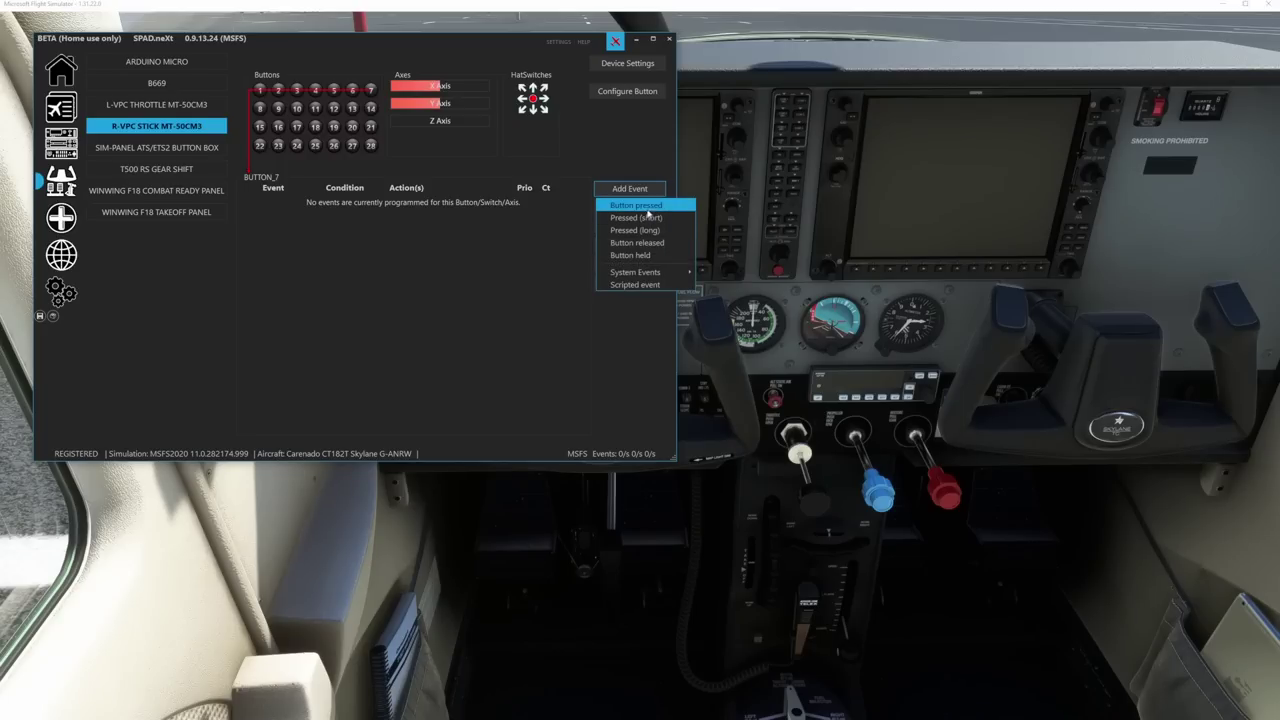
click(540, 260)
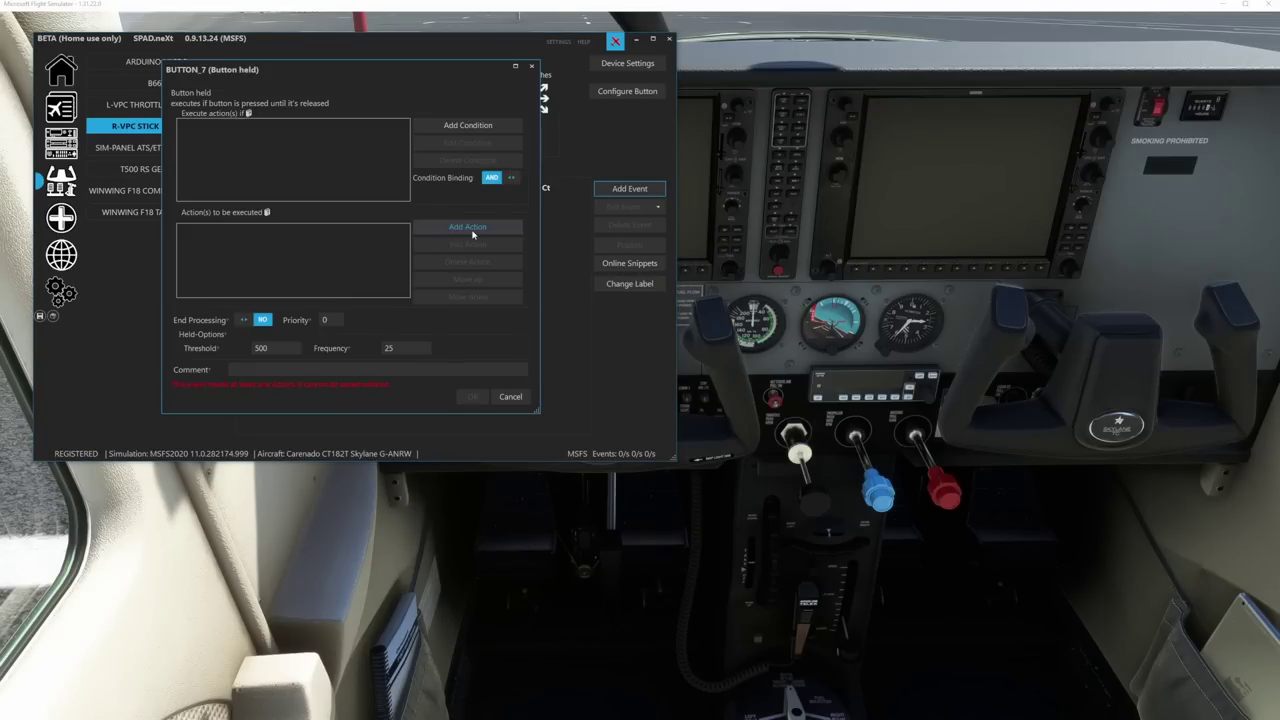
click(474, 231)
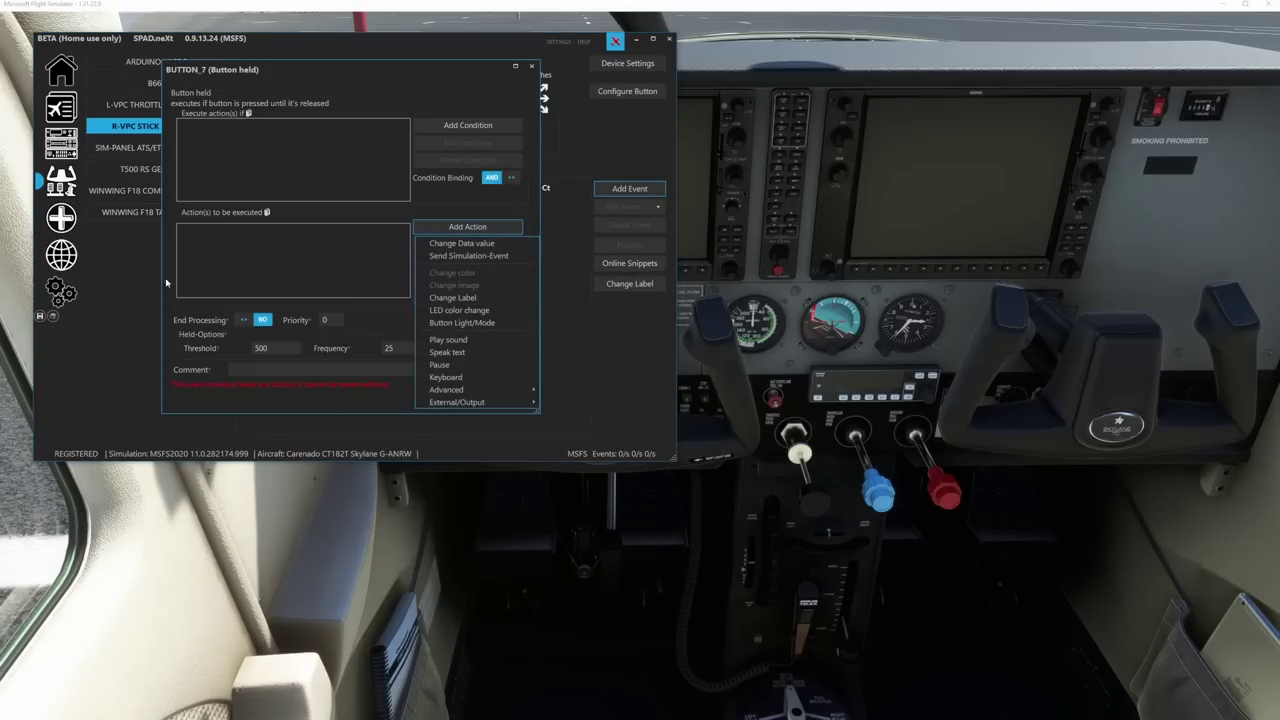
click(482, 256)
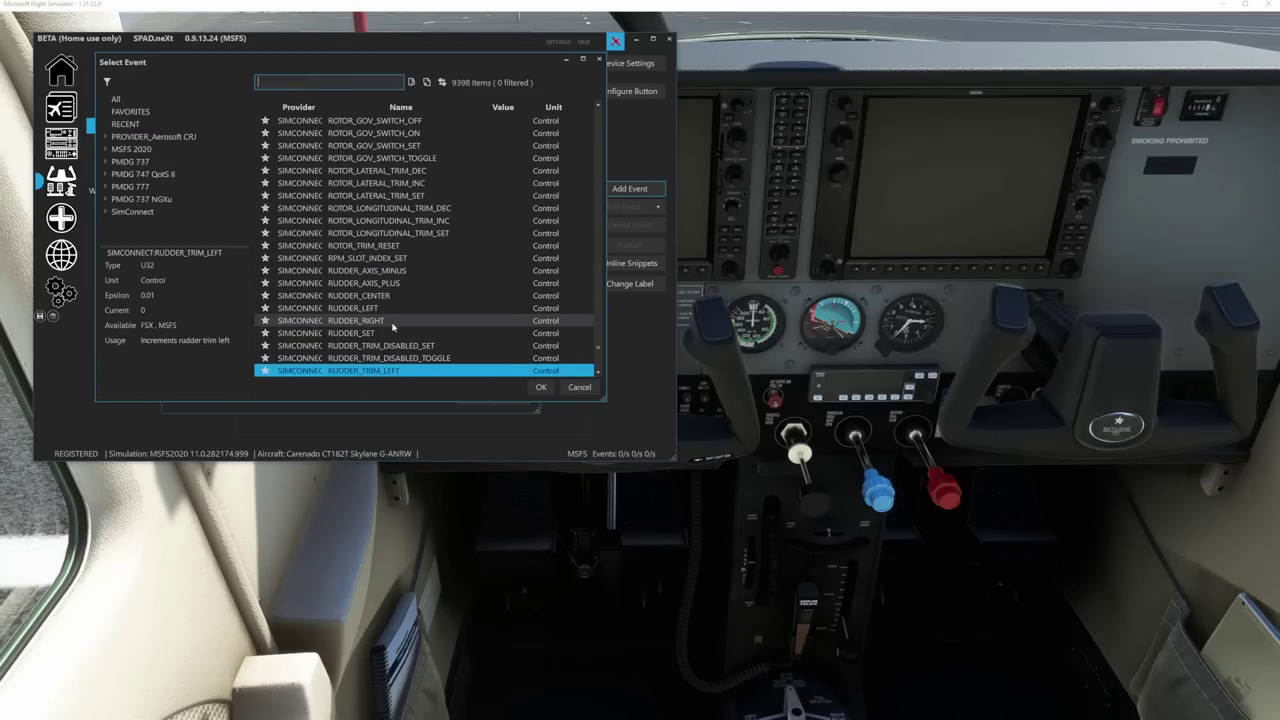
scroll(393, 327, down, 3)
click(393, 284)
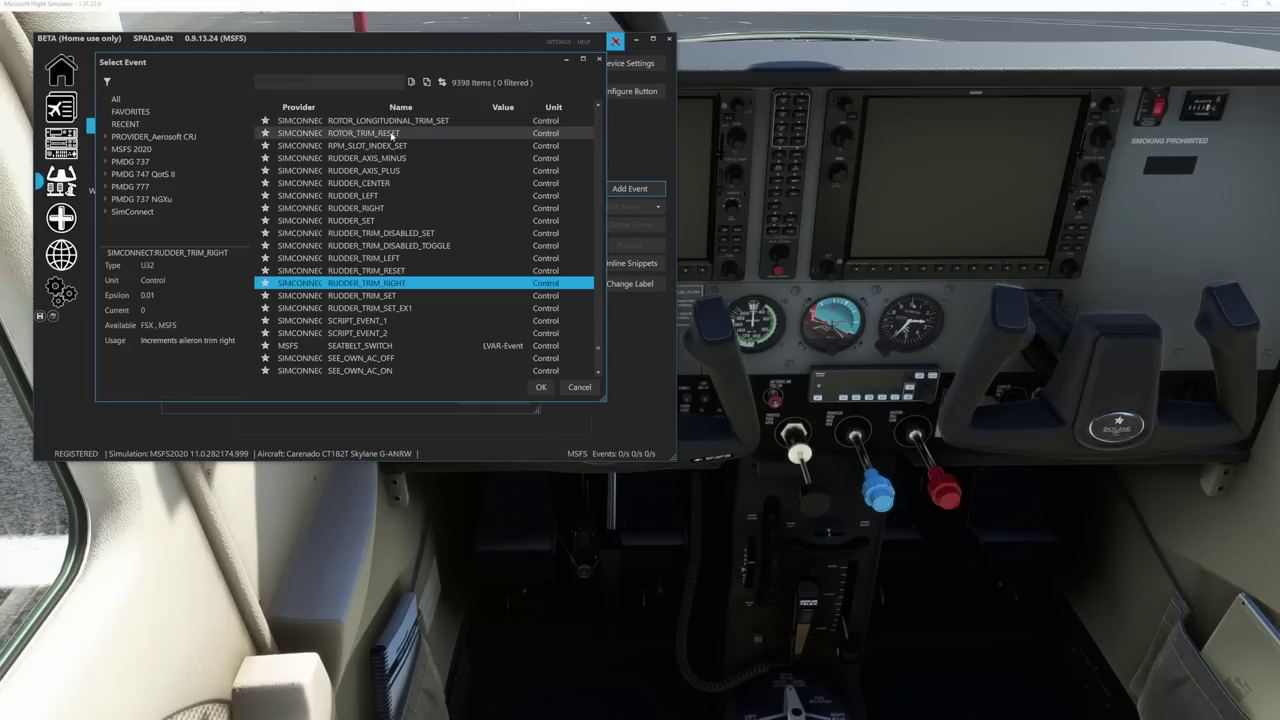
click(540, 388)
click(398, 329)
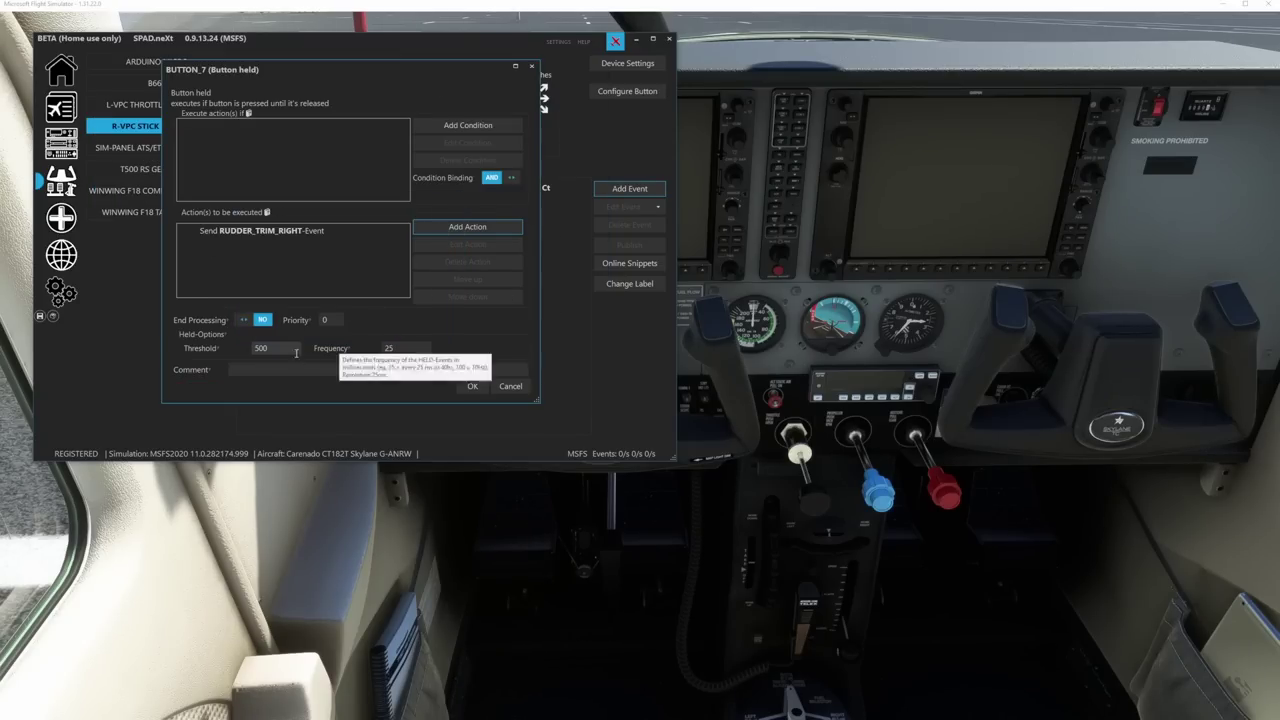
- Set button 7's held threshold to 1 and frequency to 100, accept the event, and save the profile
text(1)
key(Tab)
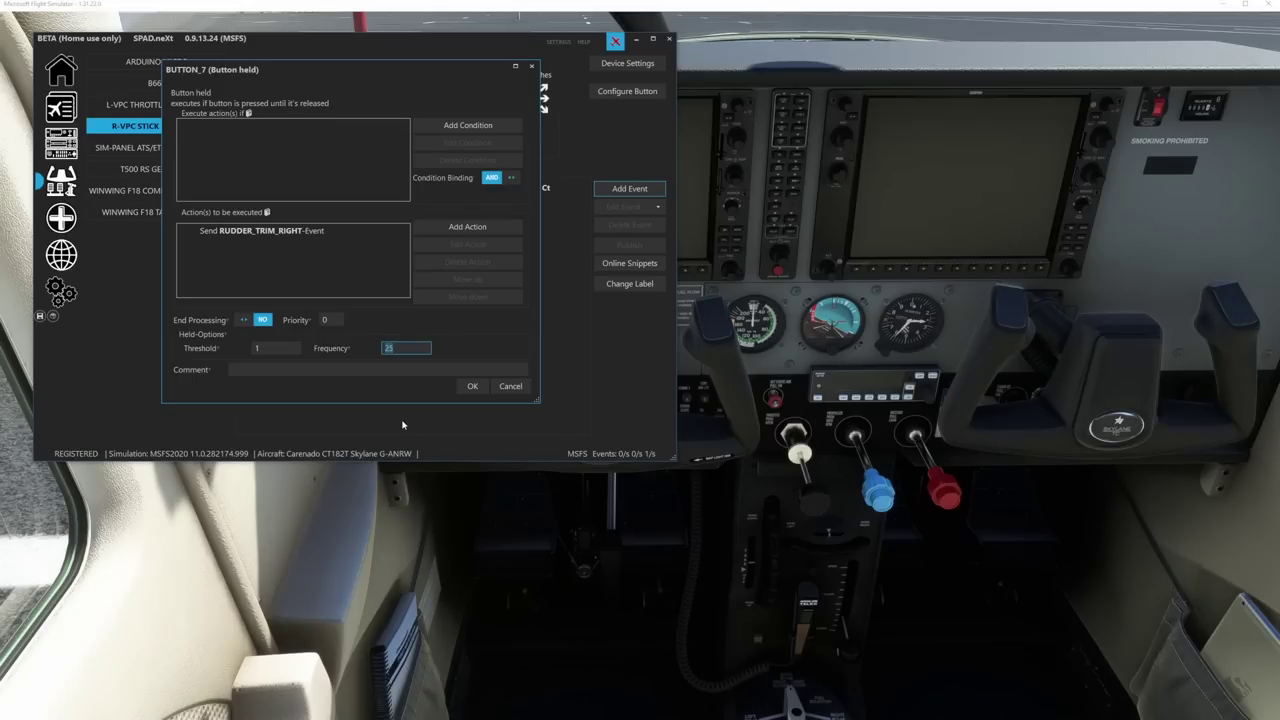
text(100)
click(472, 386)
click(39, 316)
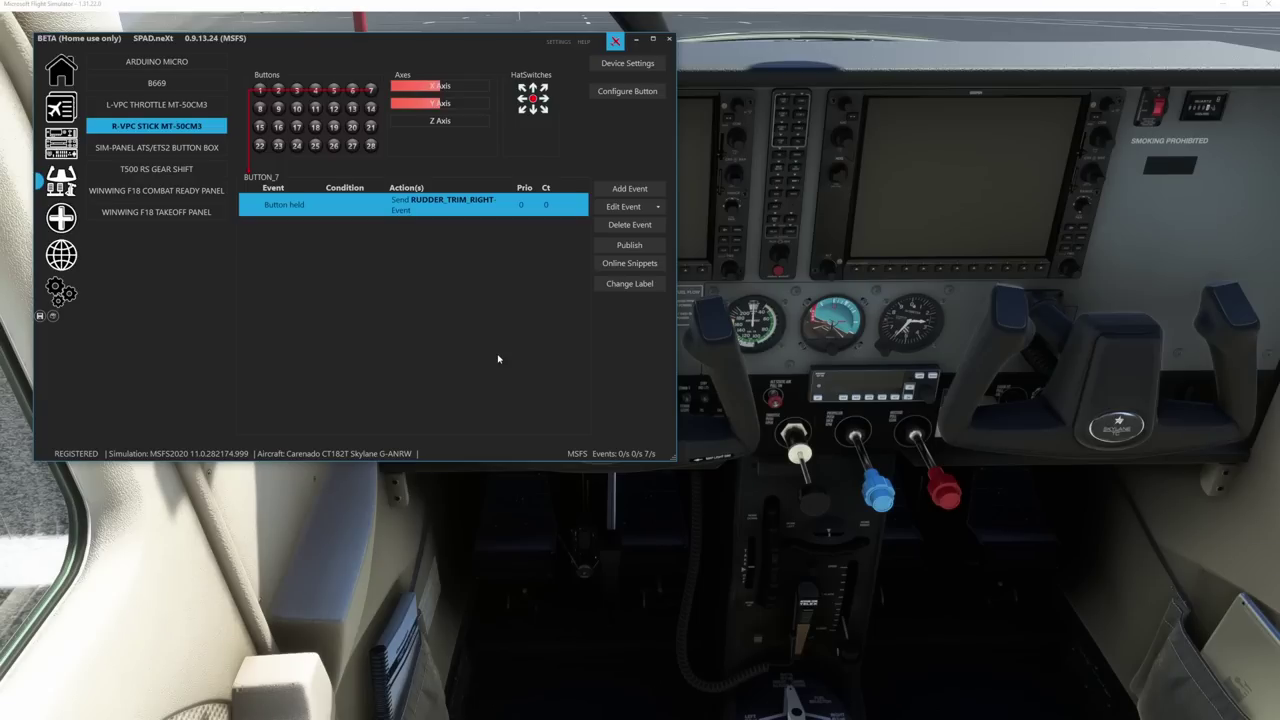
- Start a Button pressed event for button 3 of the WinWing F18 Takeoff Panel
click(172, 211)
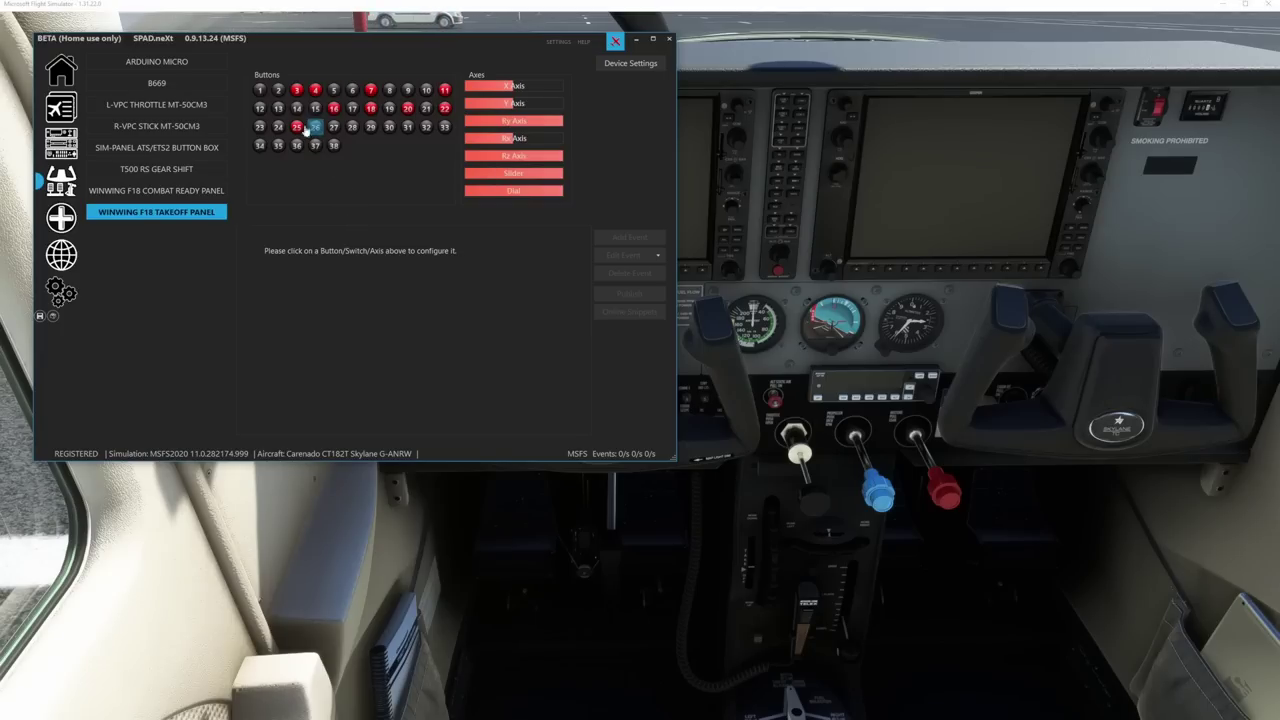
click(296, 89)
click(629, 237)
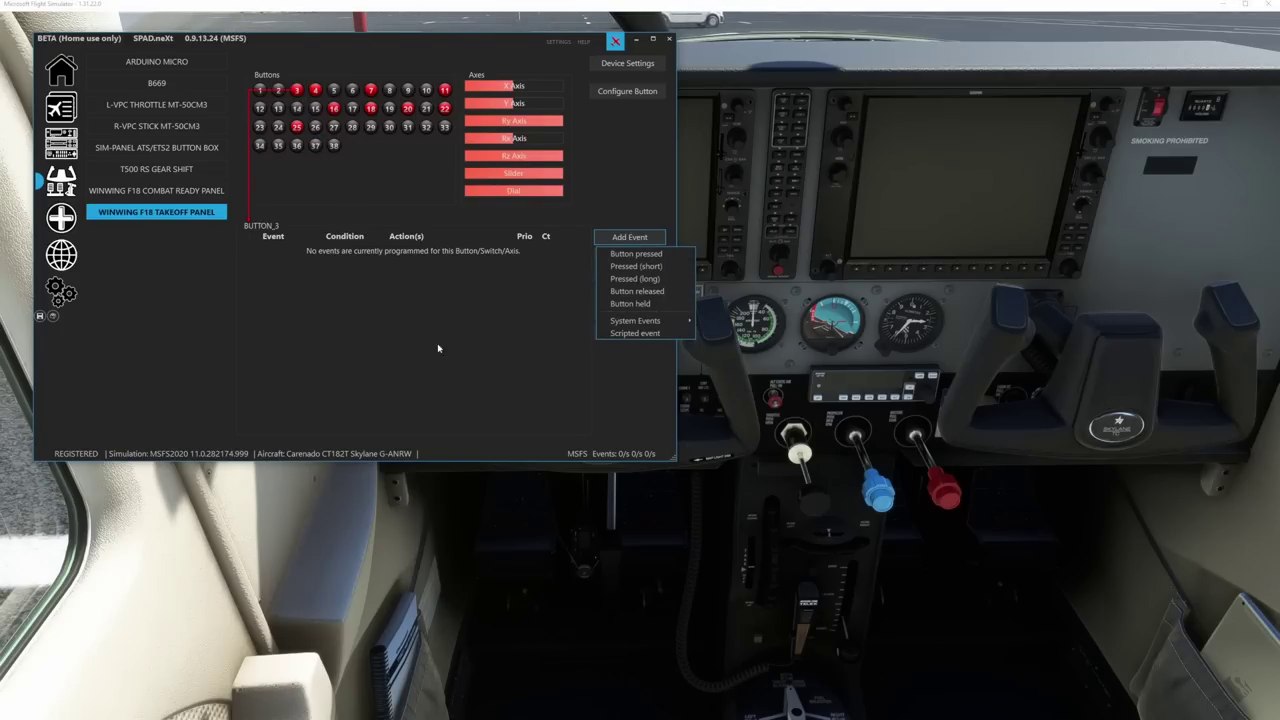
key(Down)
key(Down)
key(Up)
key(Return)
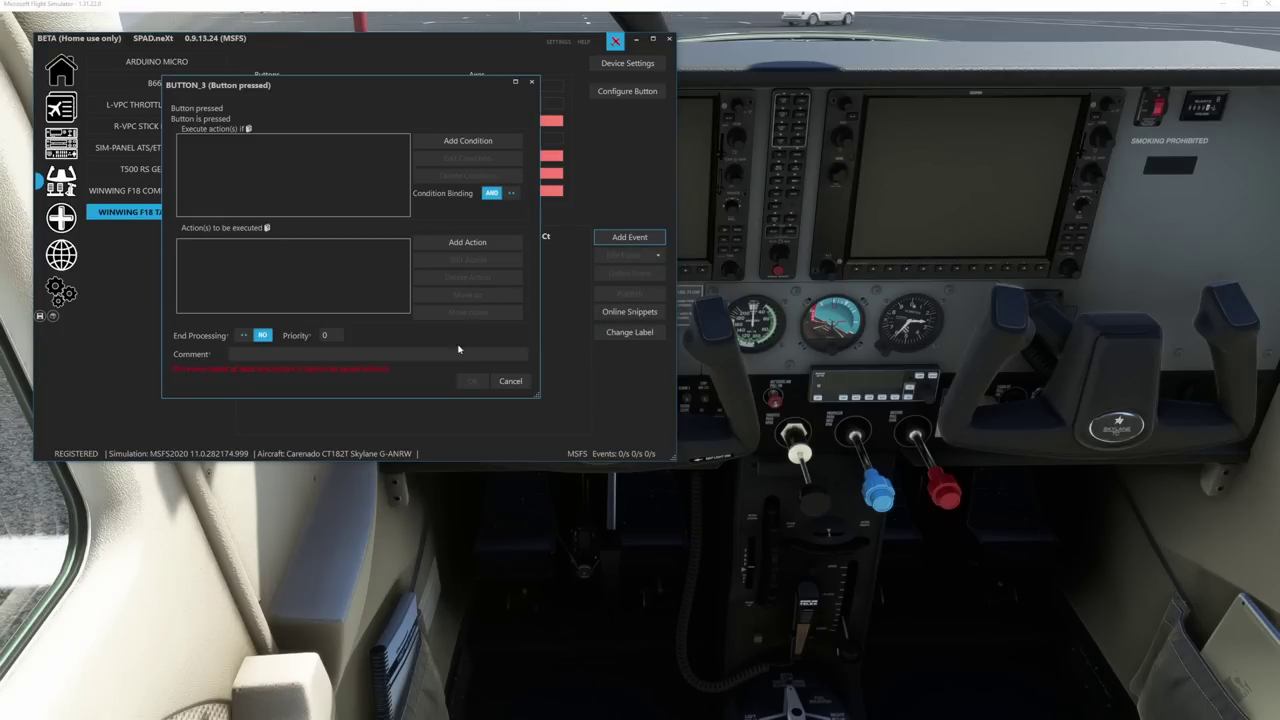
- Give button 3's pressed event an action that sends the SimConnect event GEAR_DOWN, and accept the event
click(467, 242)
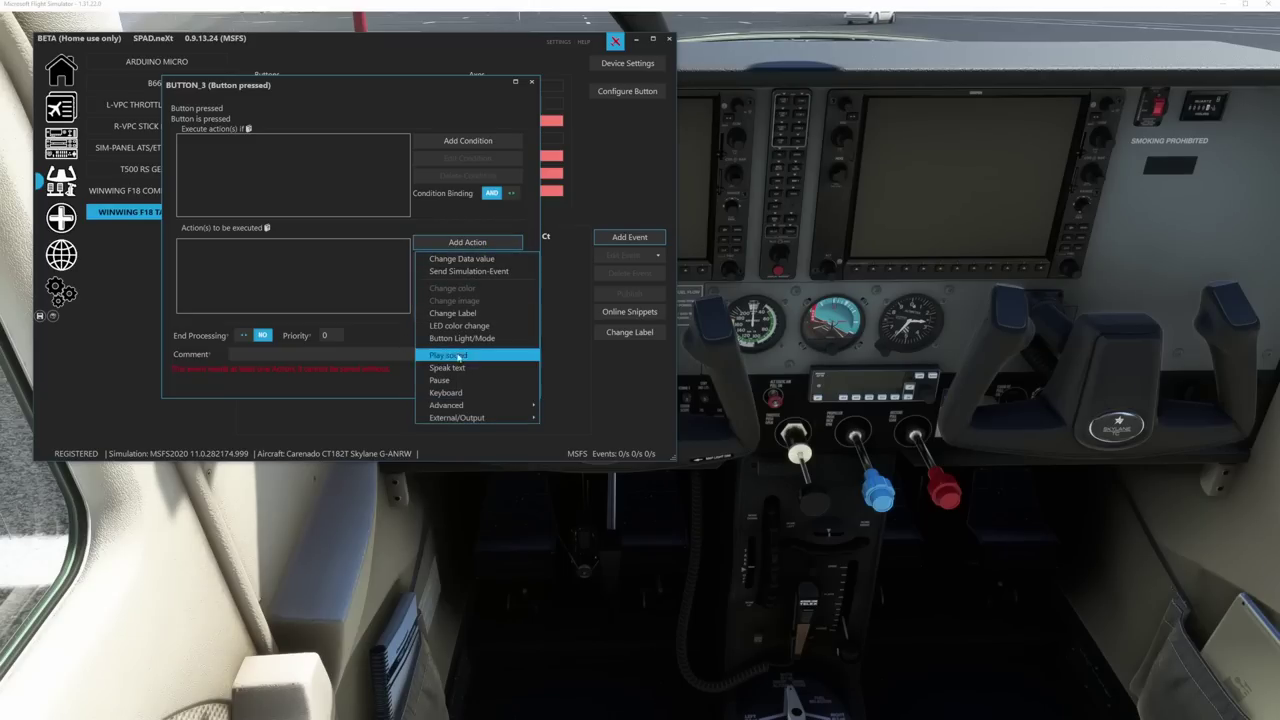
click(481, 272)
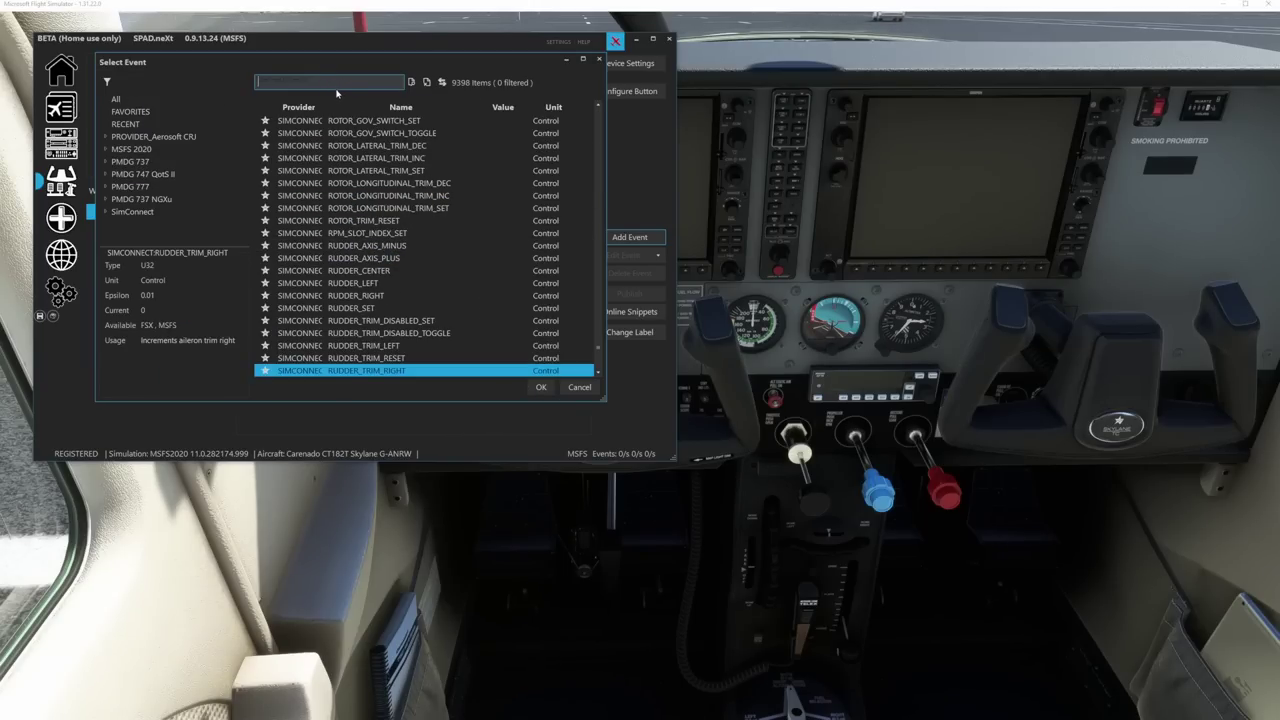
text(gear)
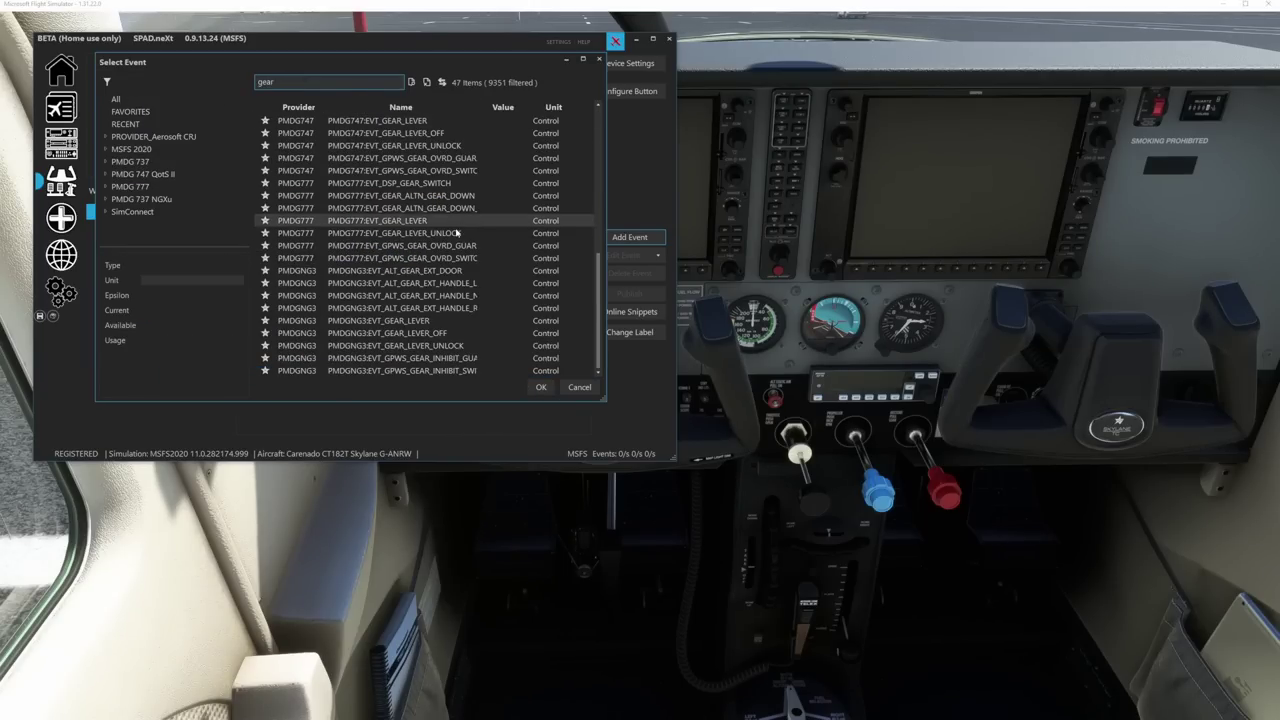
scroll(470, 218, up, 6)
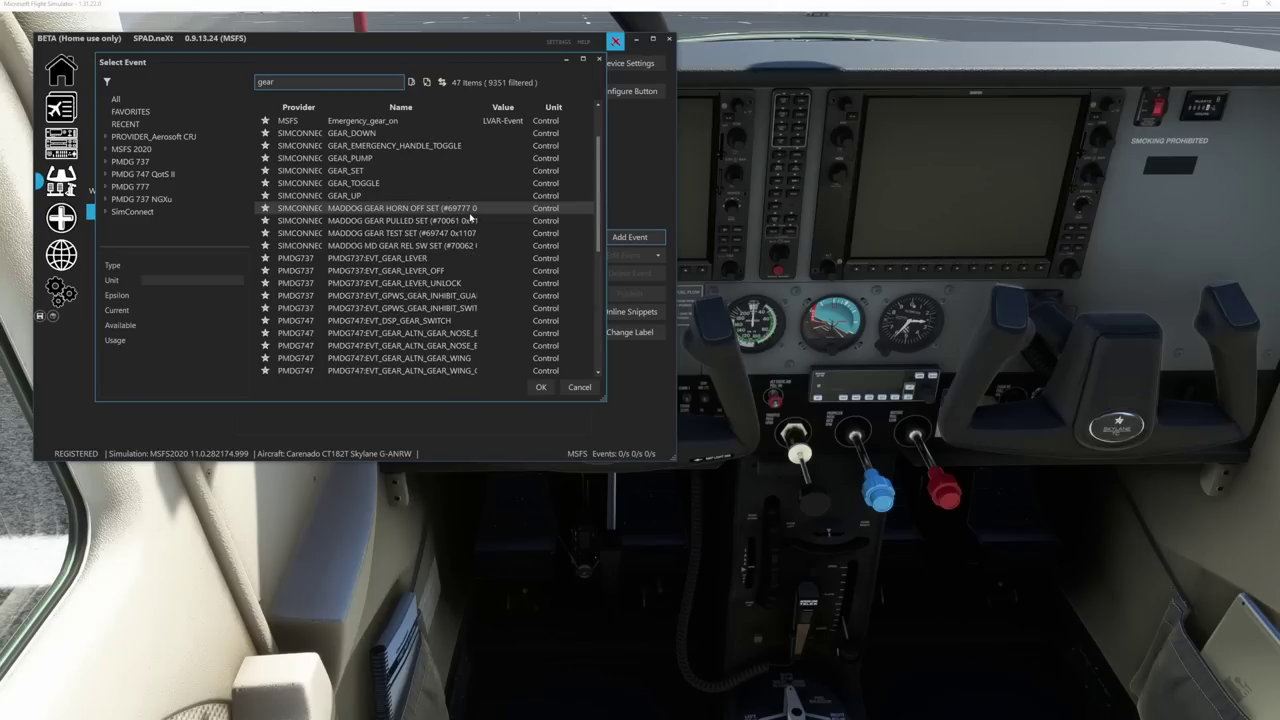
scroll(468, 220, up, 2)
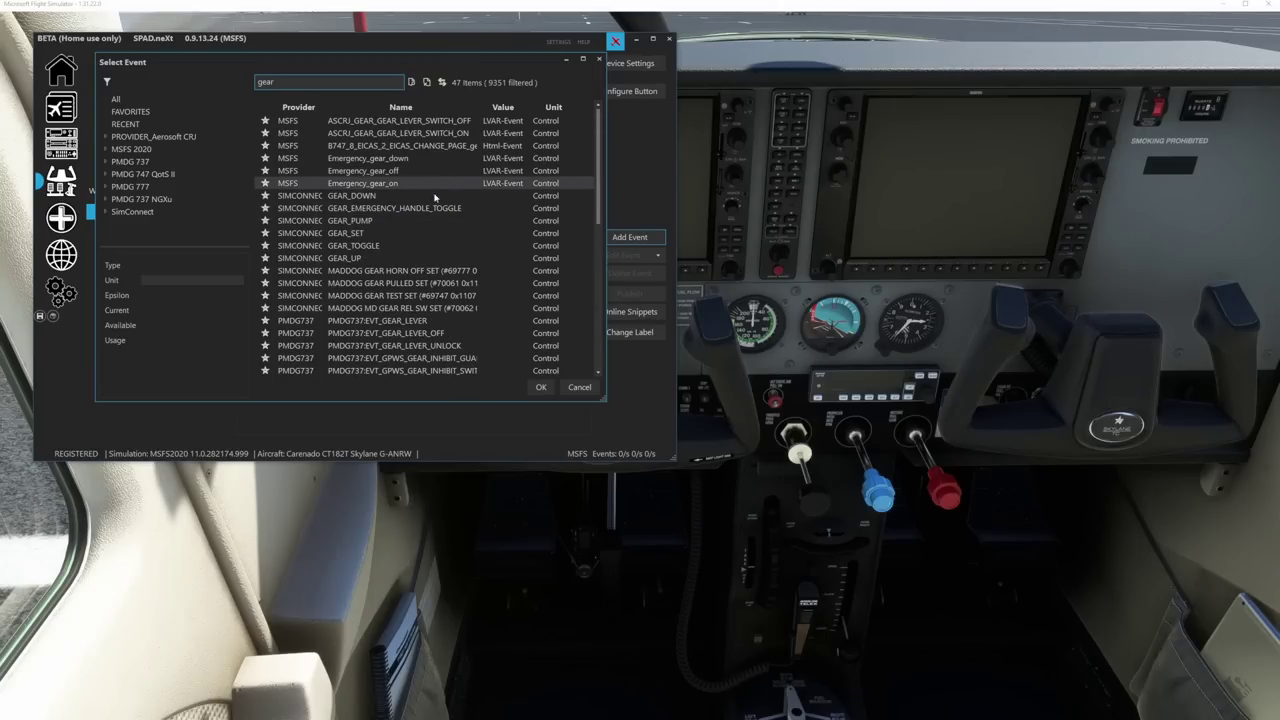
click(432, 196)
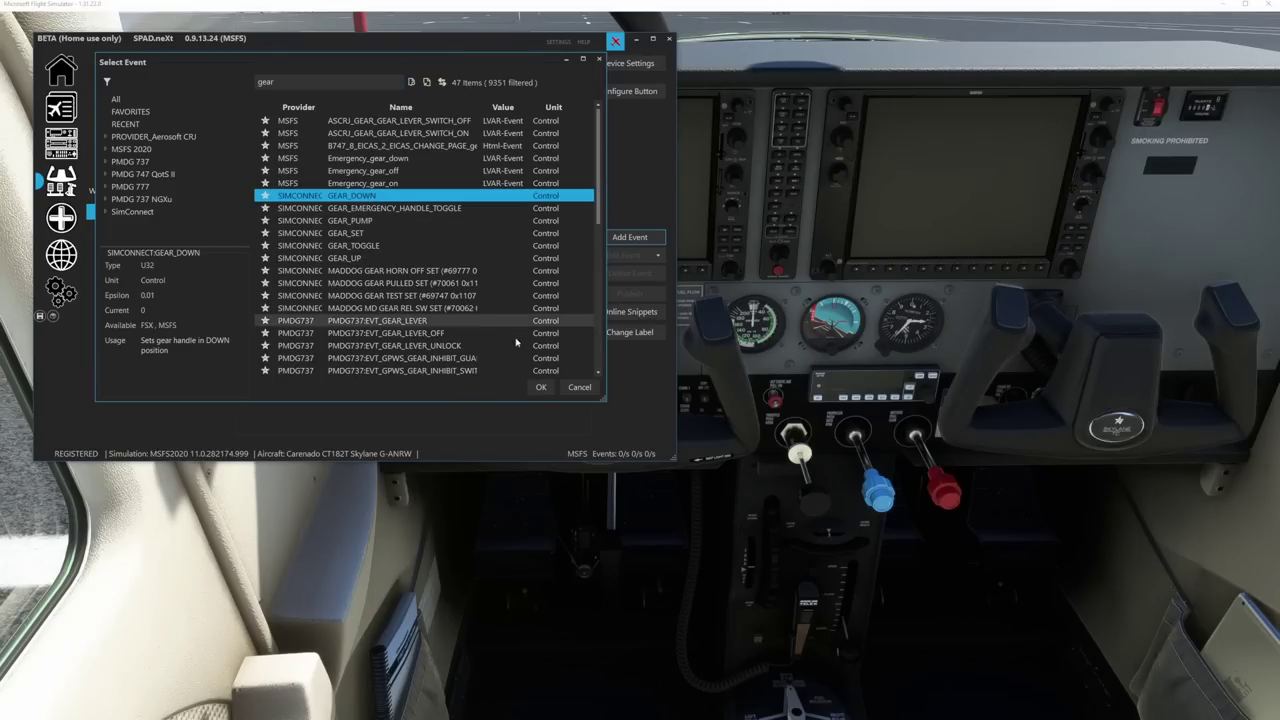
click(540, 387)
click(402, 327)
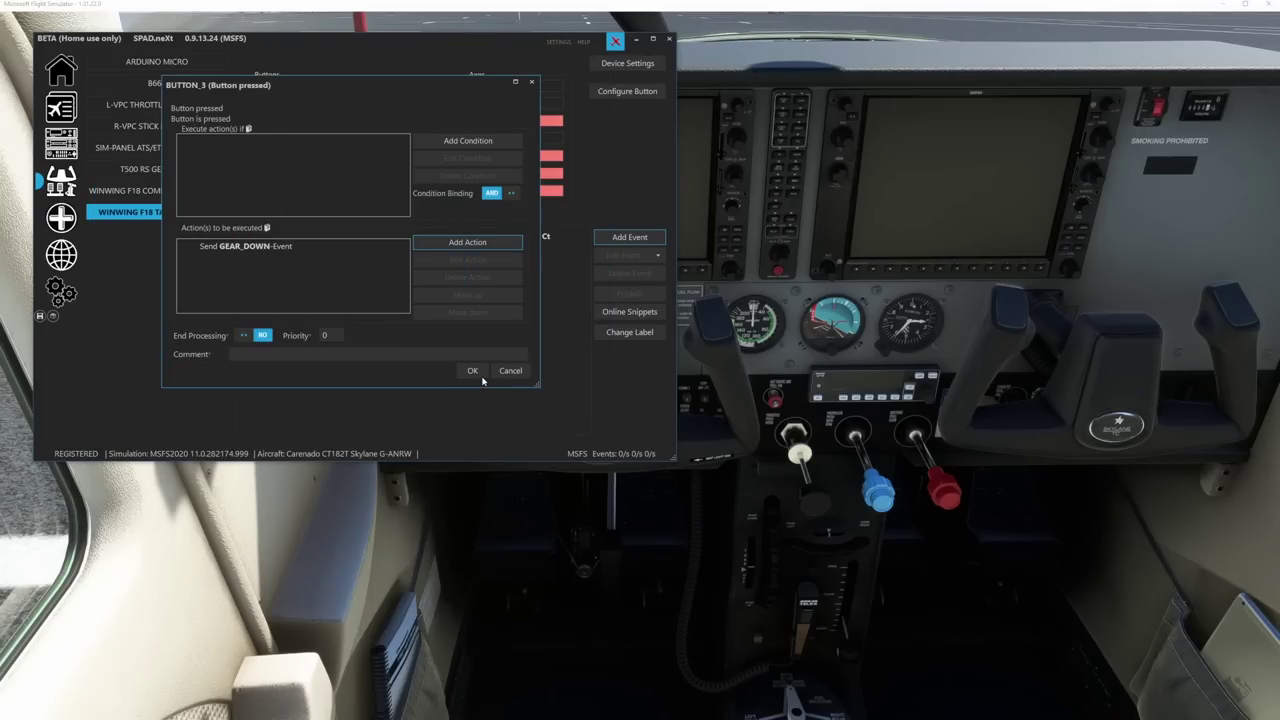
click(473, 371)
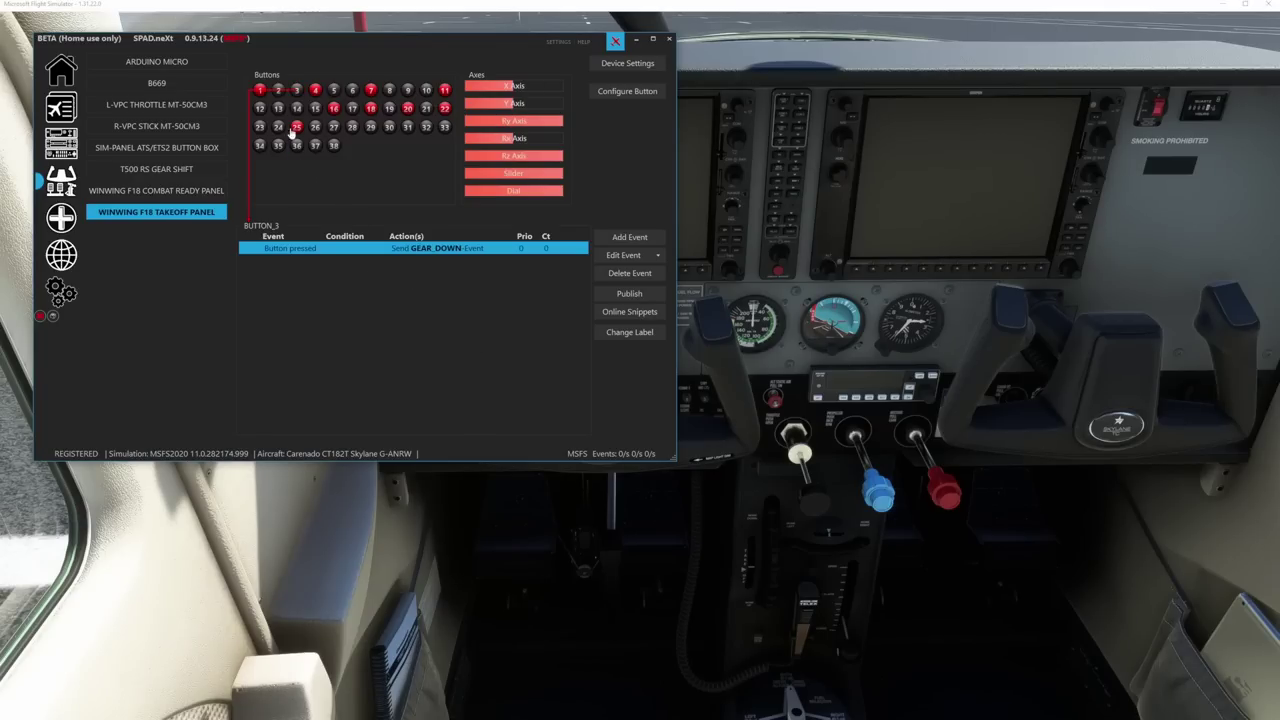
- Add a Button pressed event to button 1 of the takeoff panel that sends the SimConnect event GEAR_UP
click(260, 89)
click(614, 240)
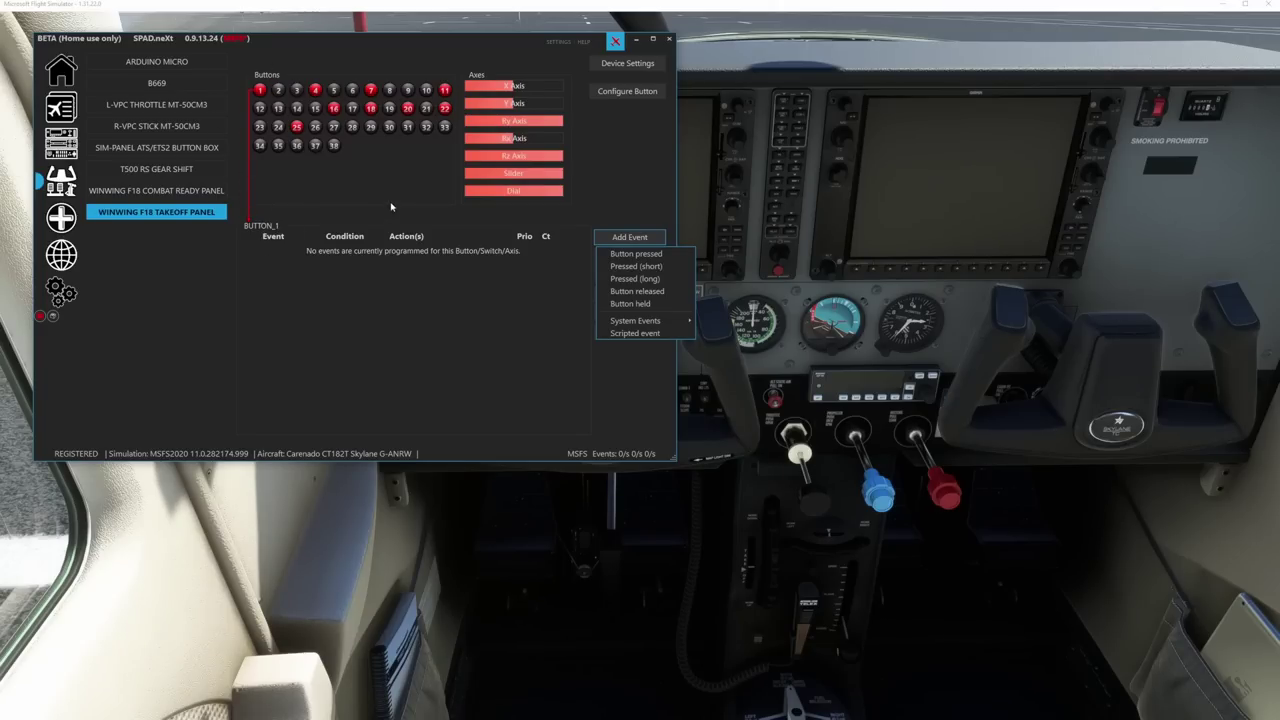
click(663, 256)
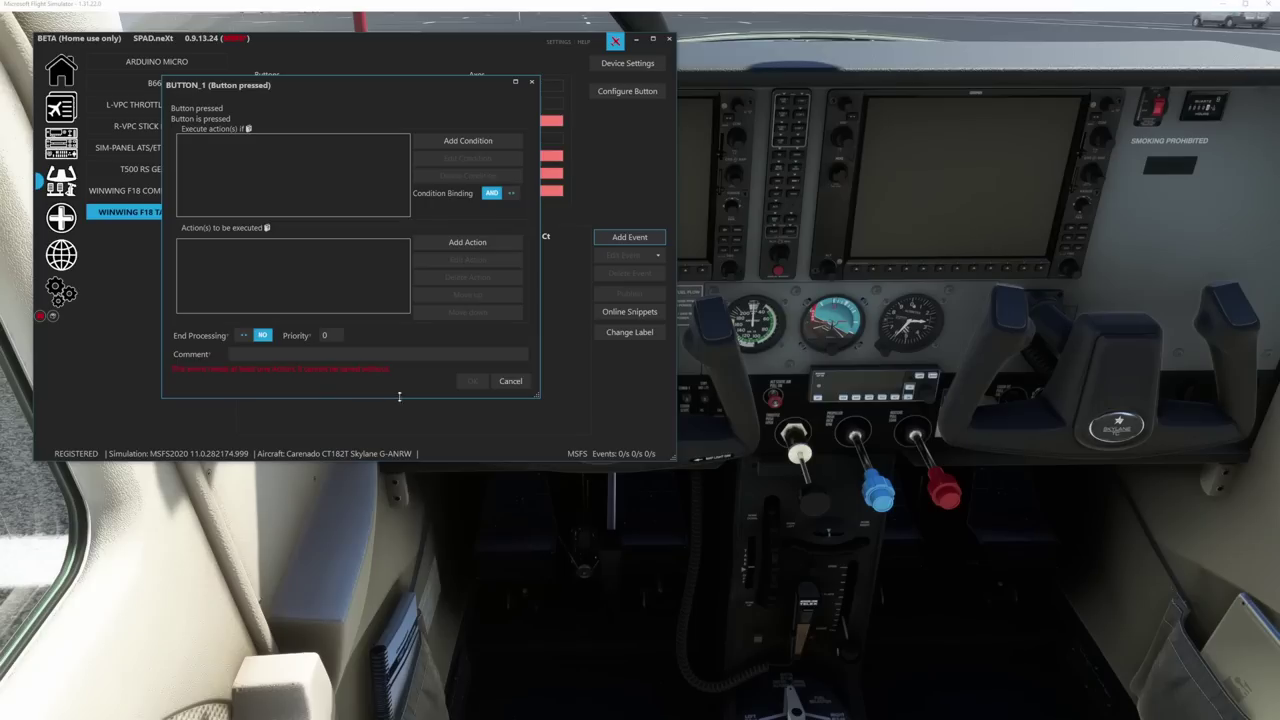
click(455, 243)
click(446, 272)
click(380, 226)
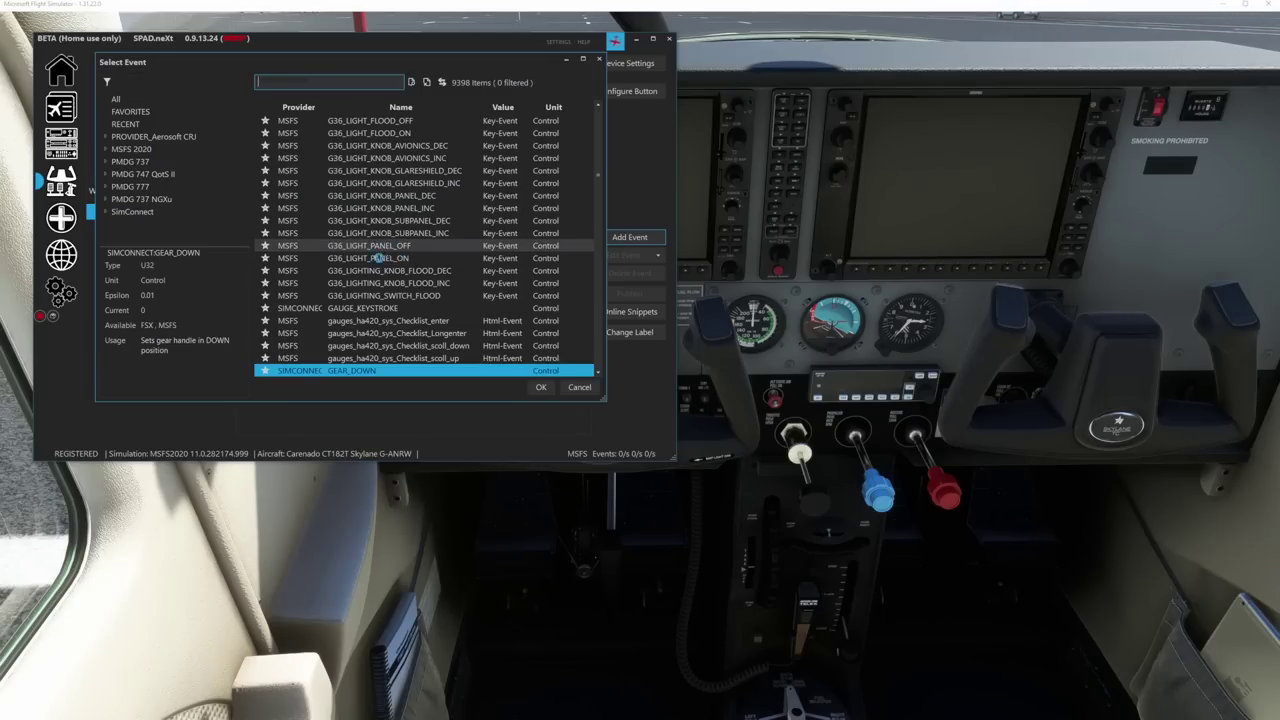
click(425, 297)
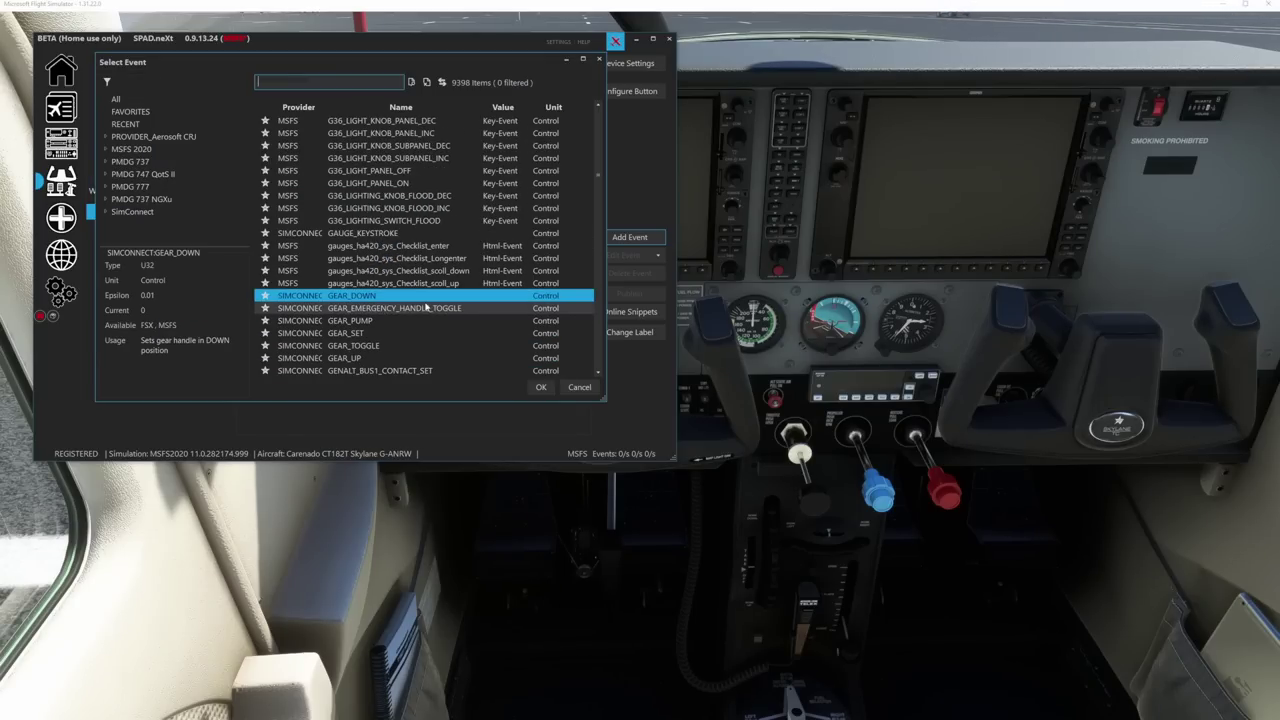
click(385, 358)
click(540, 387)
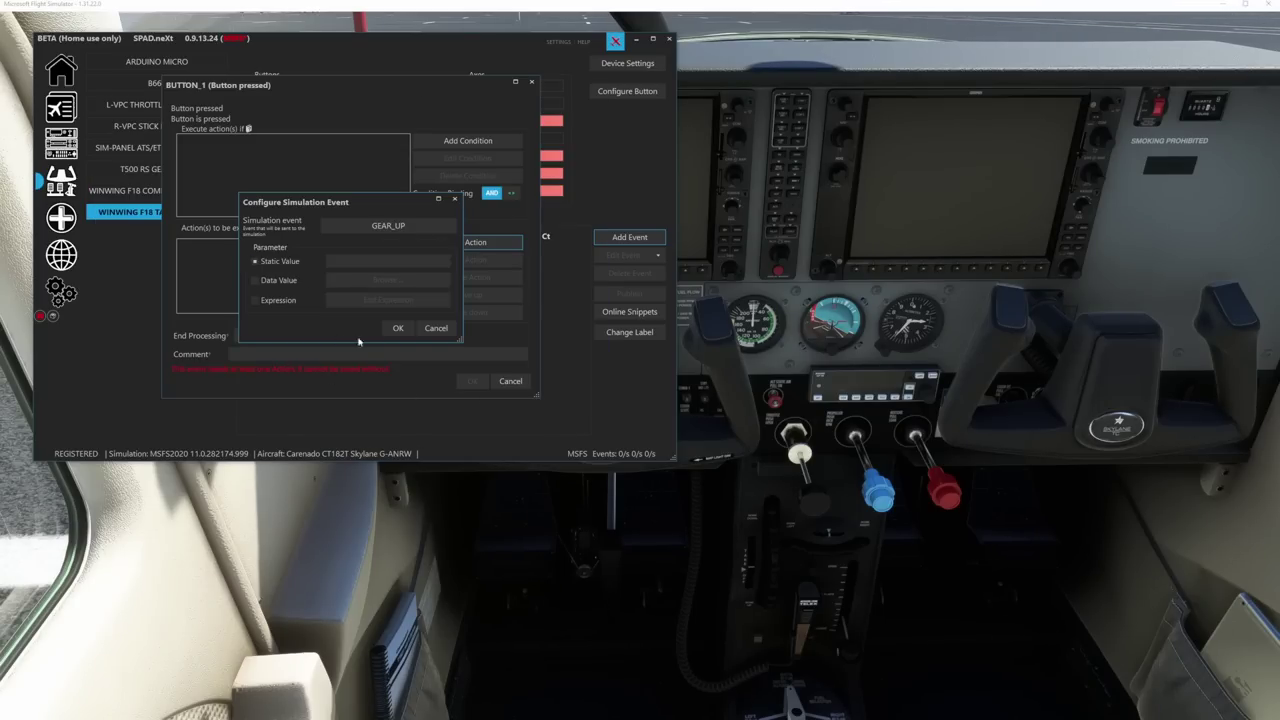
click(398, 330)
click(473, 373)
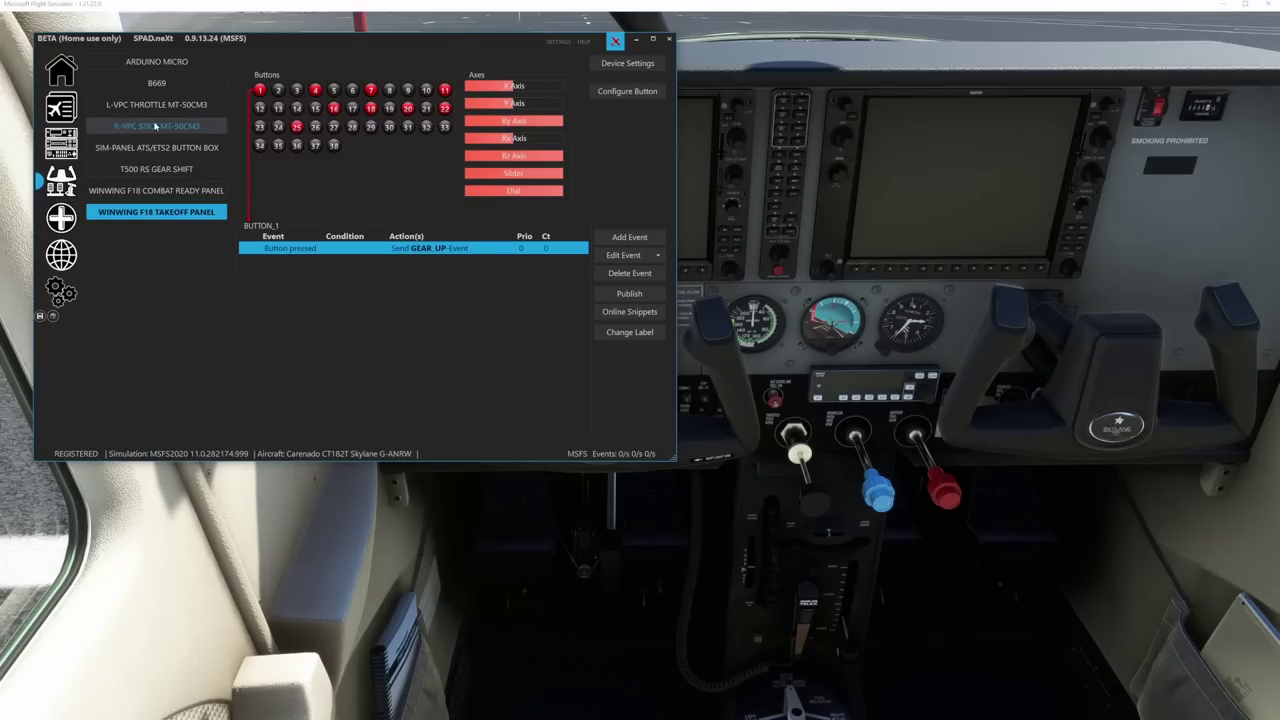
- Start a Button pressed event for button 10 of the R-VPC Stick MT-50CM3
click(152, 125)
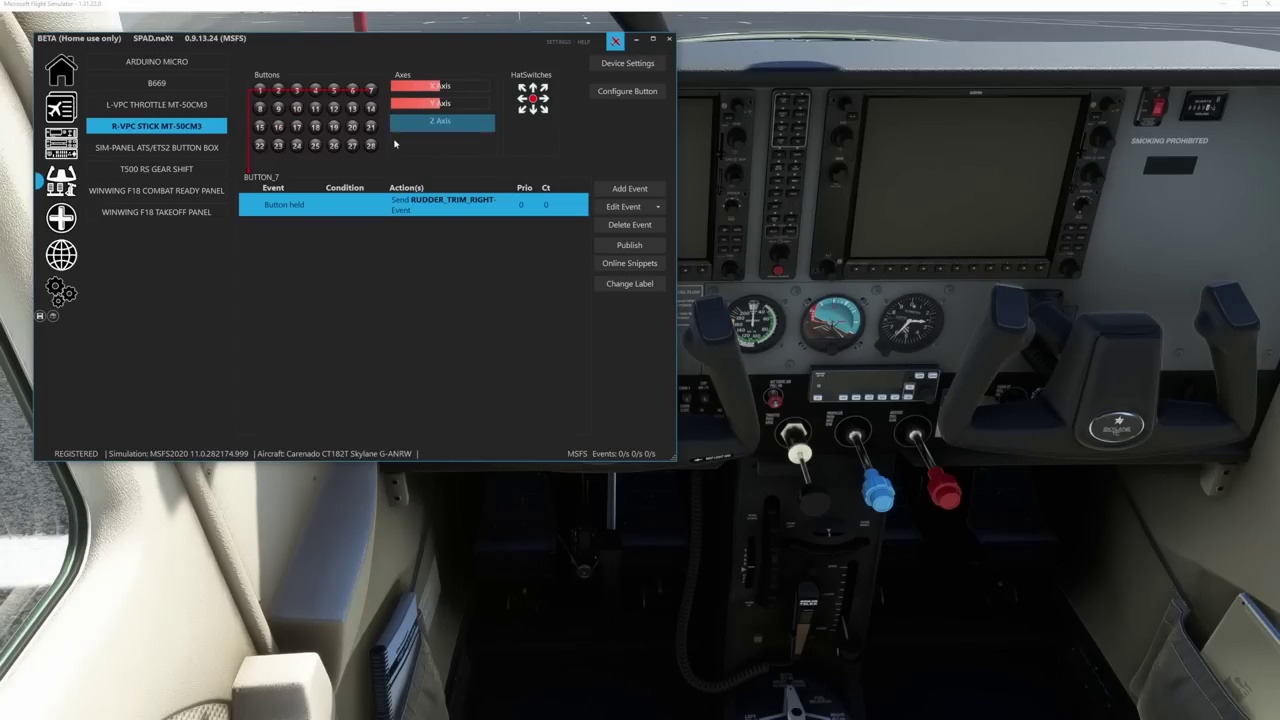
click(614, 190)
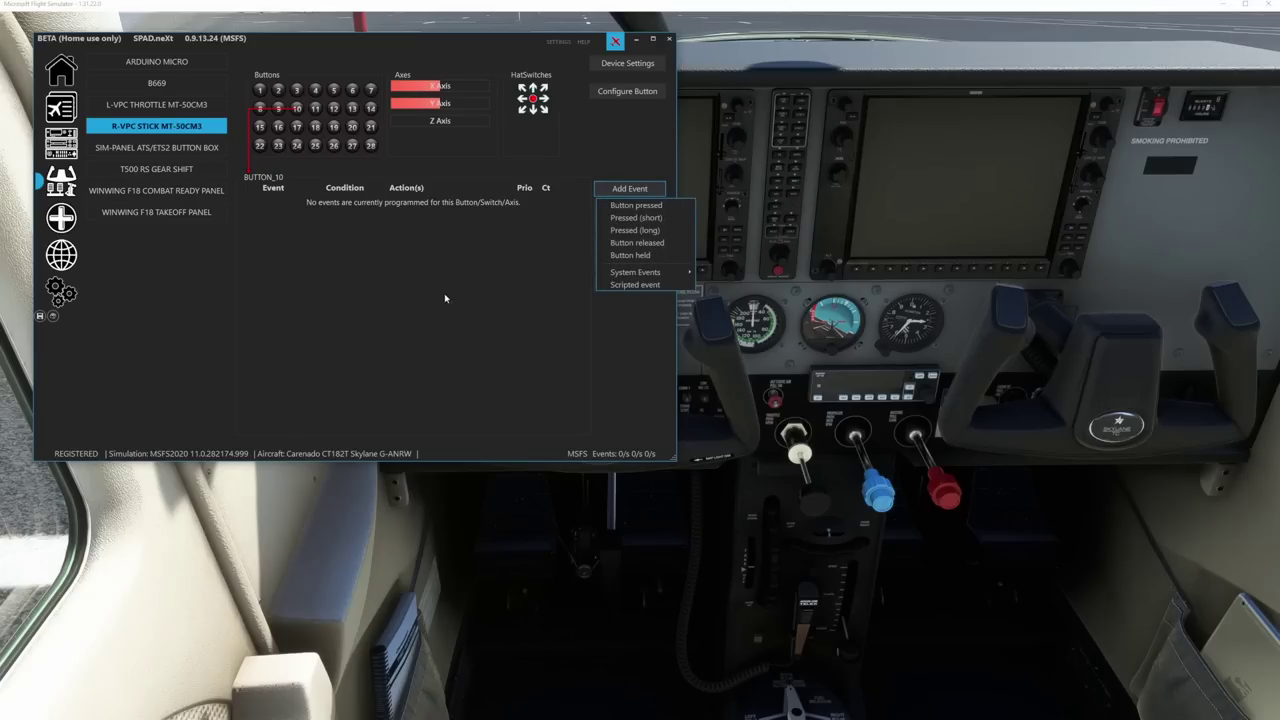
click(630, 209)
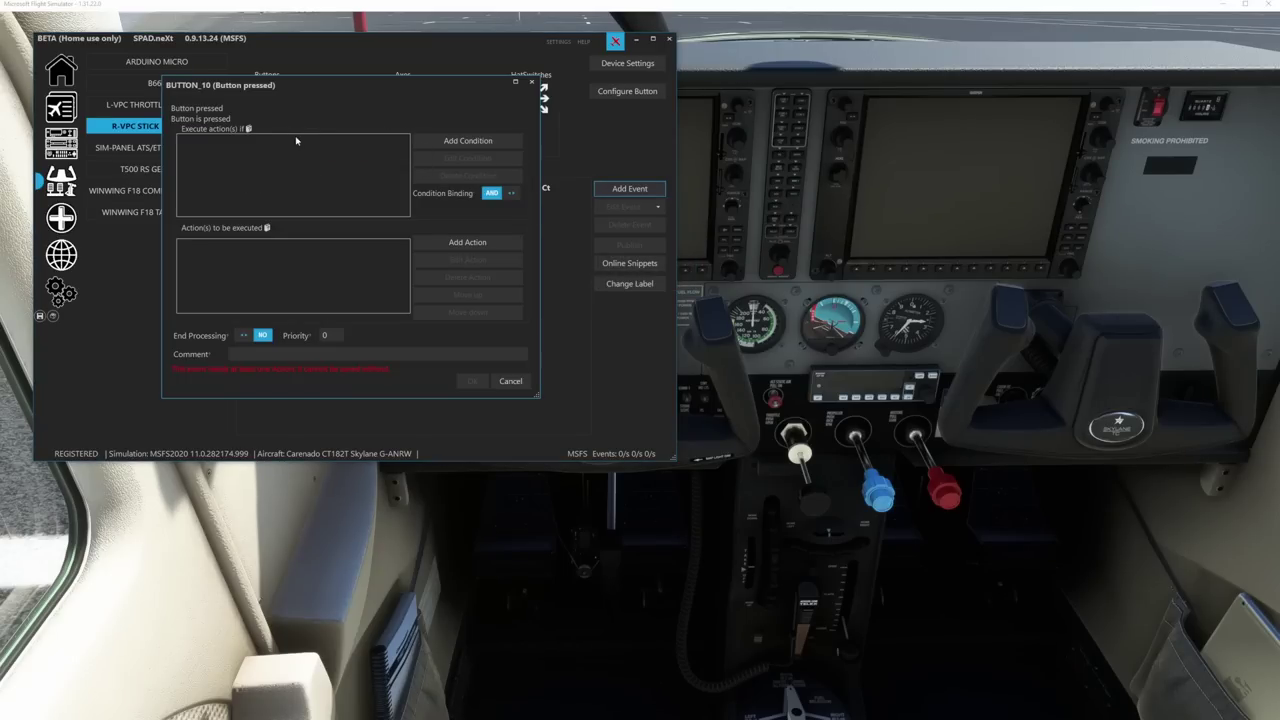
- Give button 10's pressed event an action that sends the SimConnect event FLAPS_DECR, and accept the event
click(467, 243)
click(476, 272)
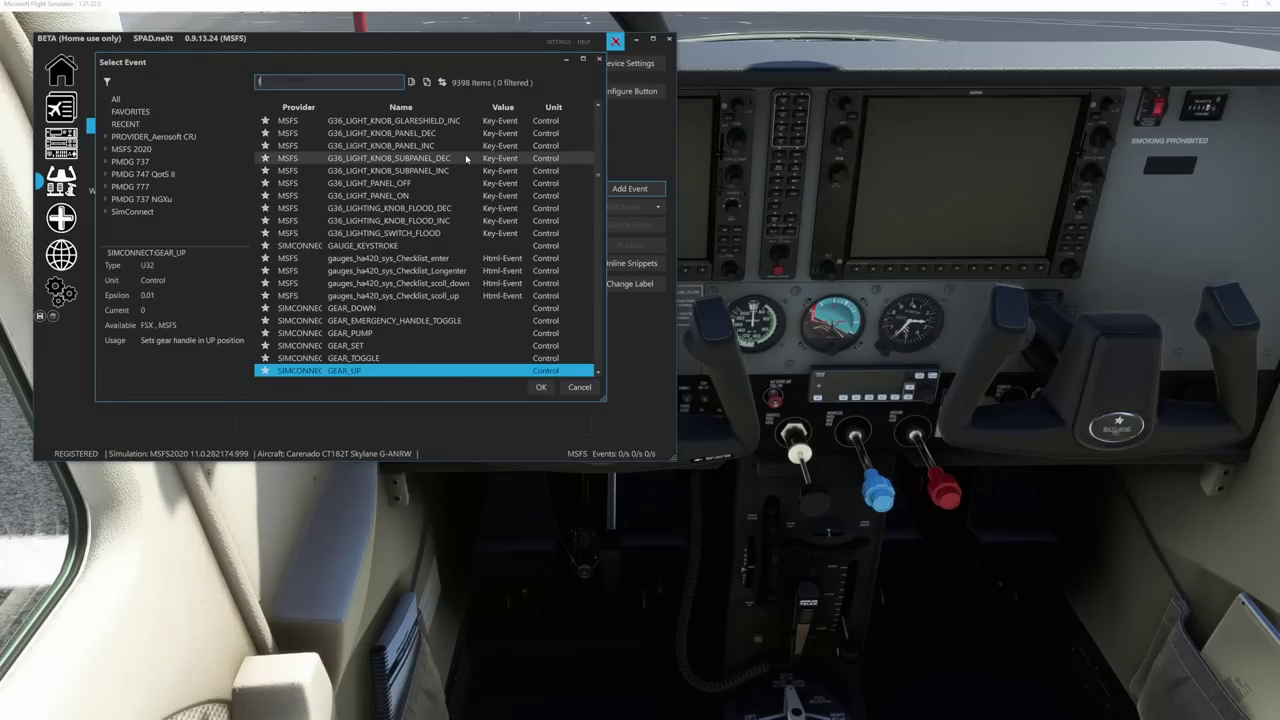
text(flaps)
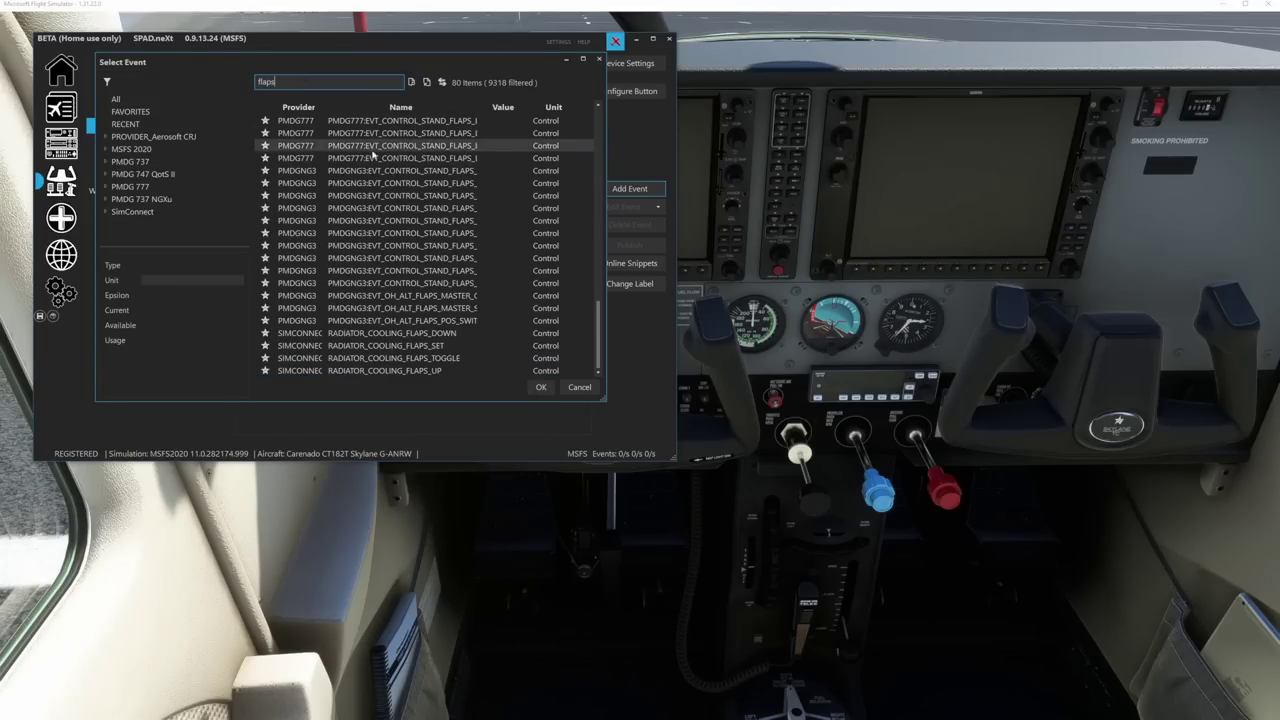
scroll(385, 258, up, 10)
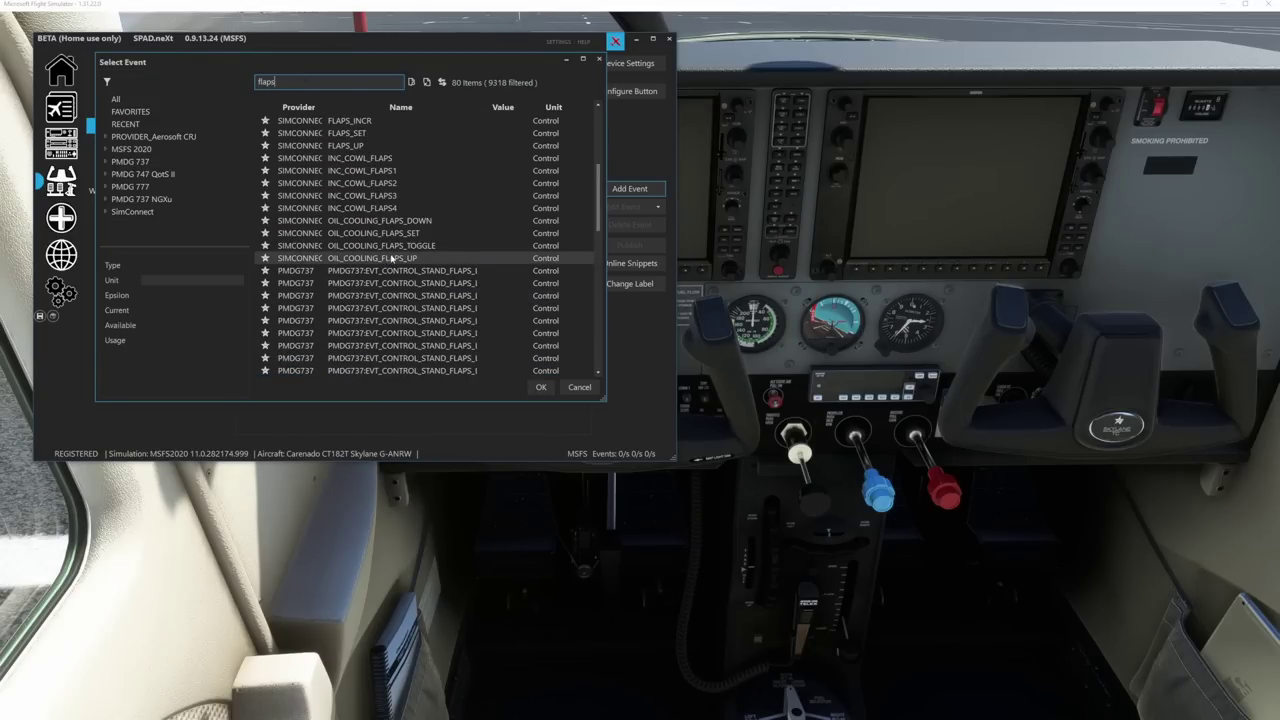
scroll(392, 258, up, 5)
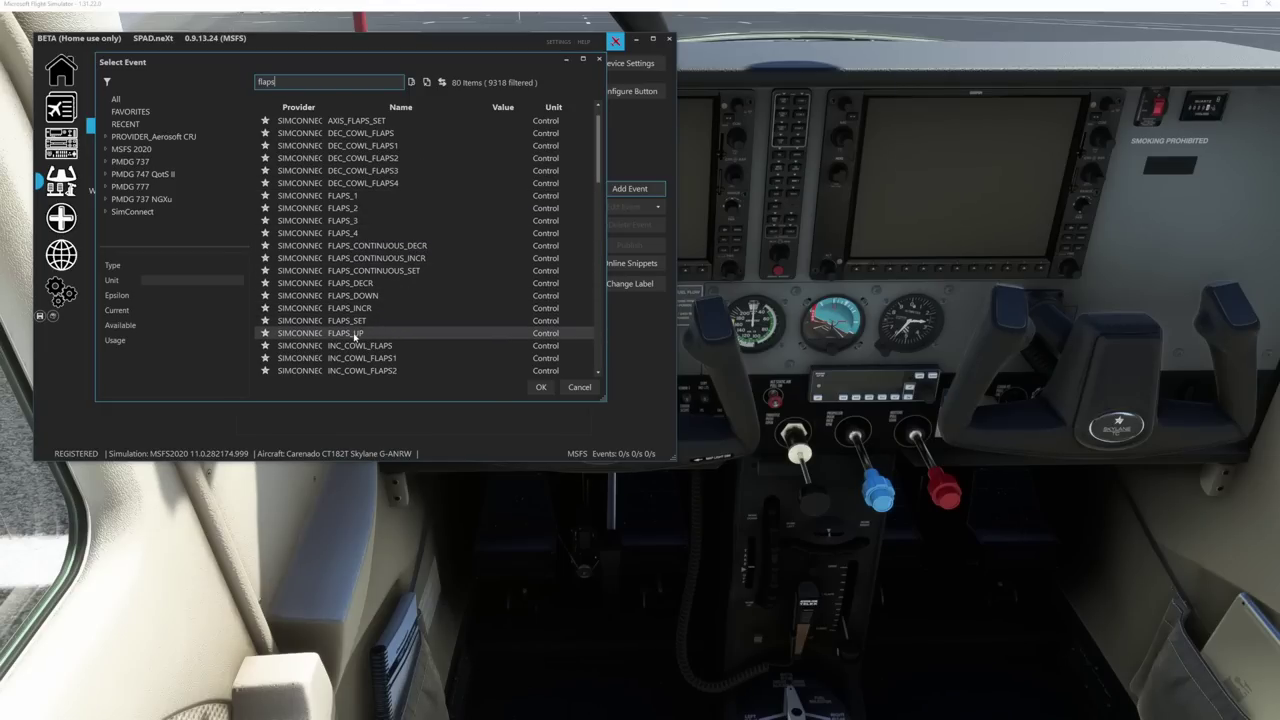
click(383, 284)
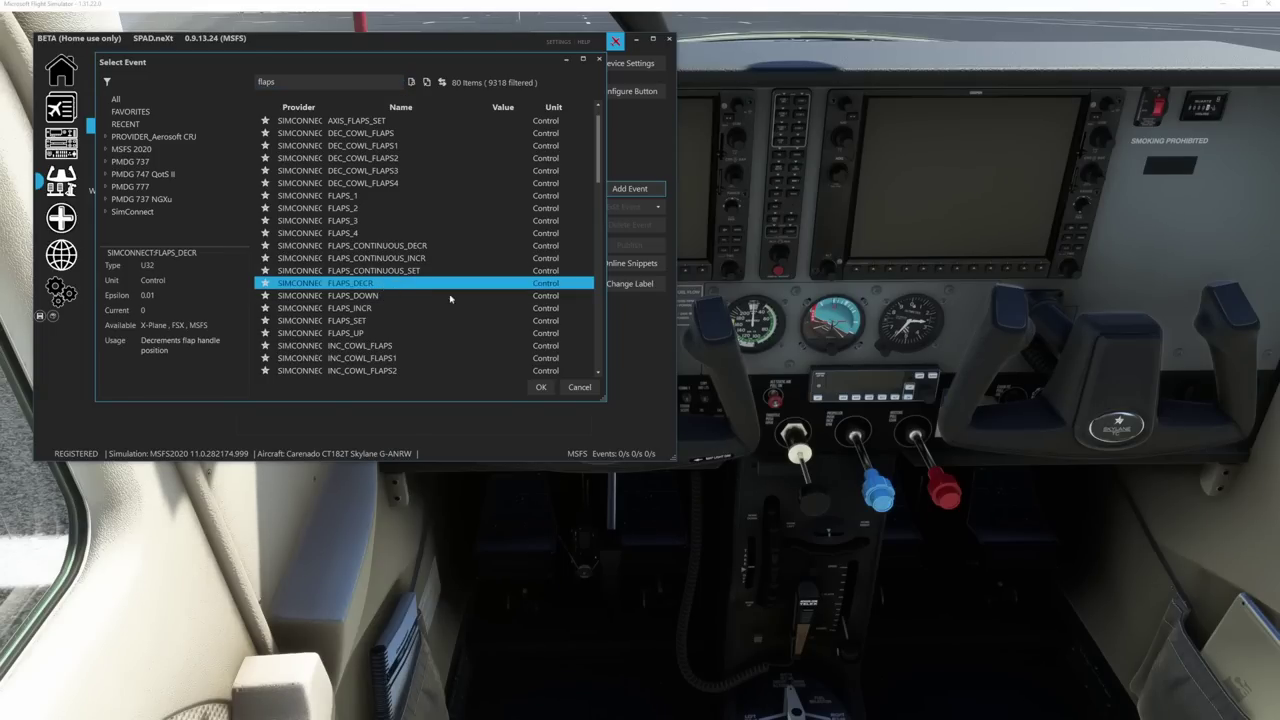
click(541, 387)
click(398, 328)
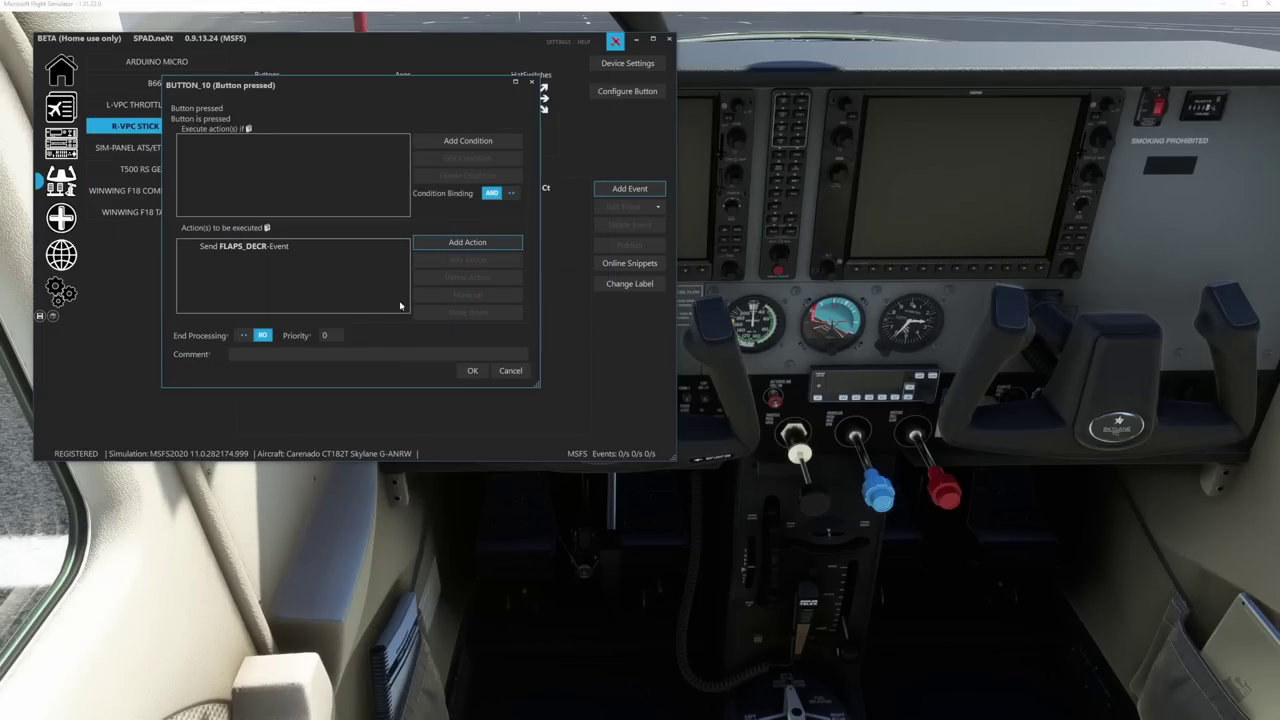
click(472, 370)
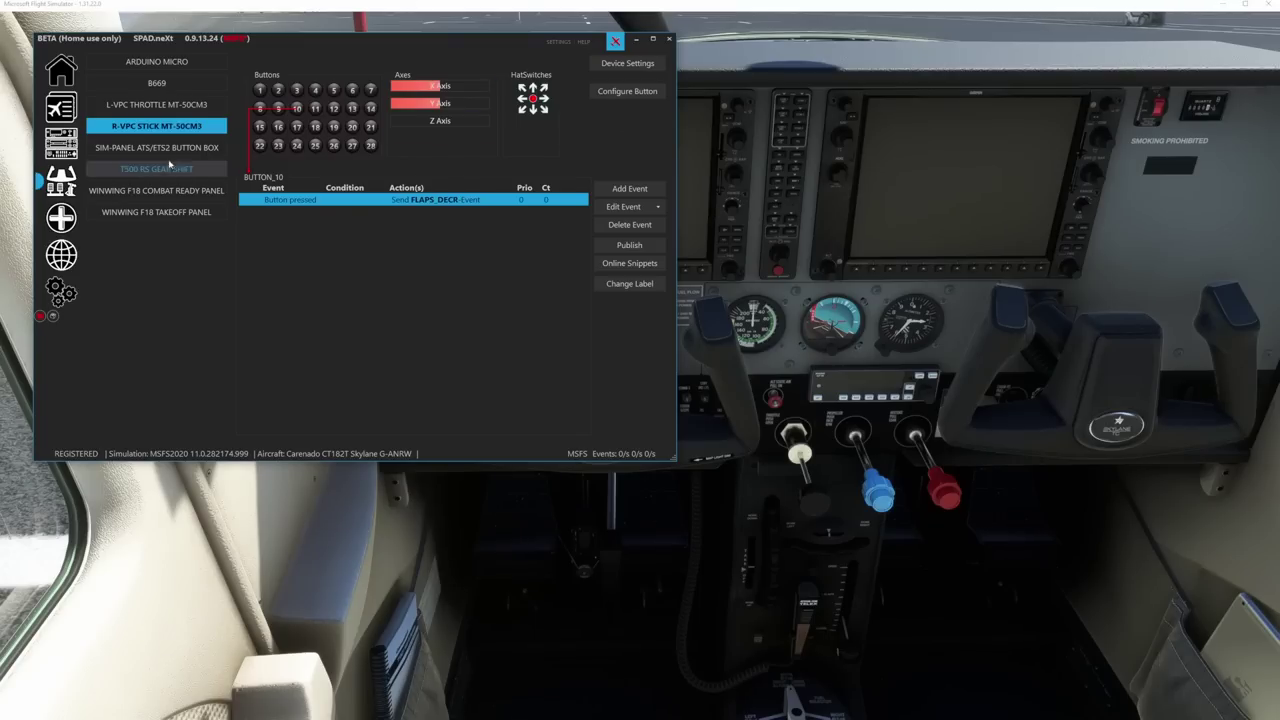
- Start a Button pressed event for button 16 of the VPC stick
click(279, 128)
click(612, 199)
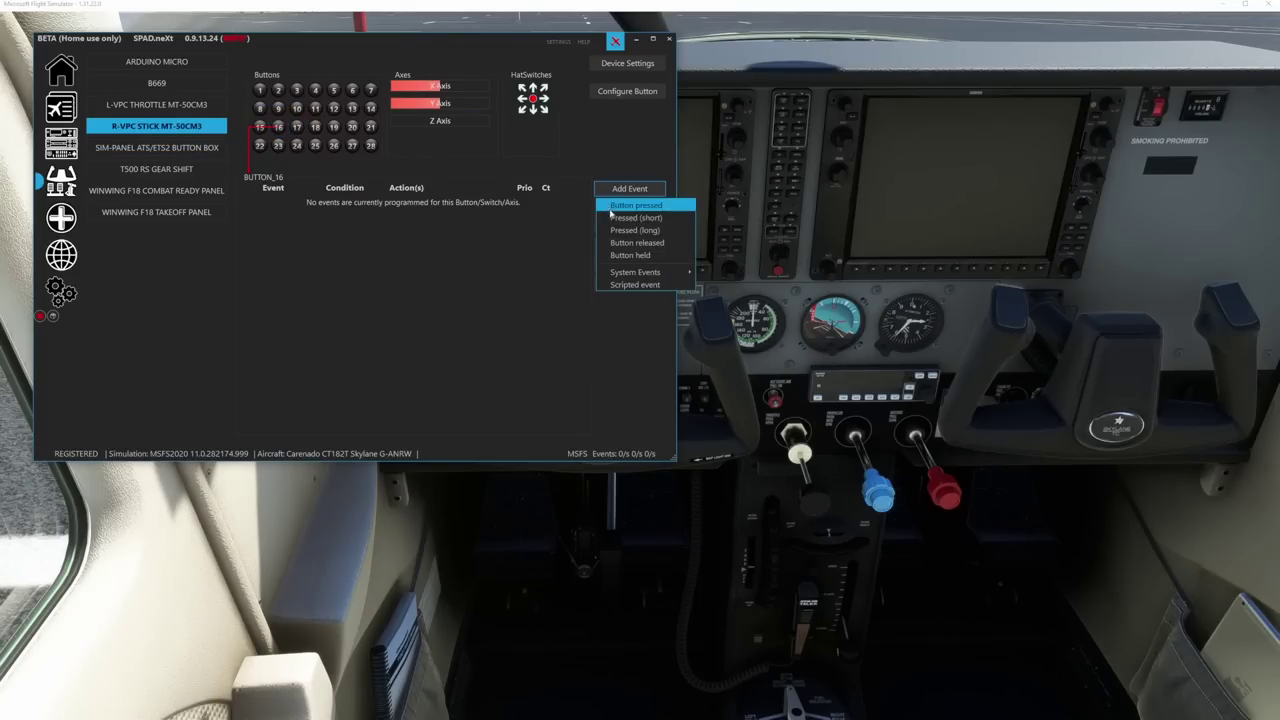
click(638, 208)
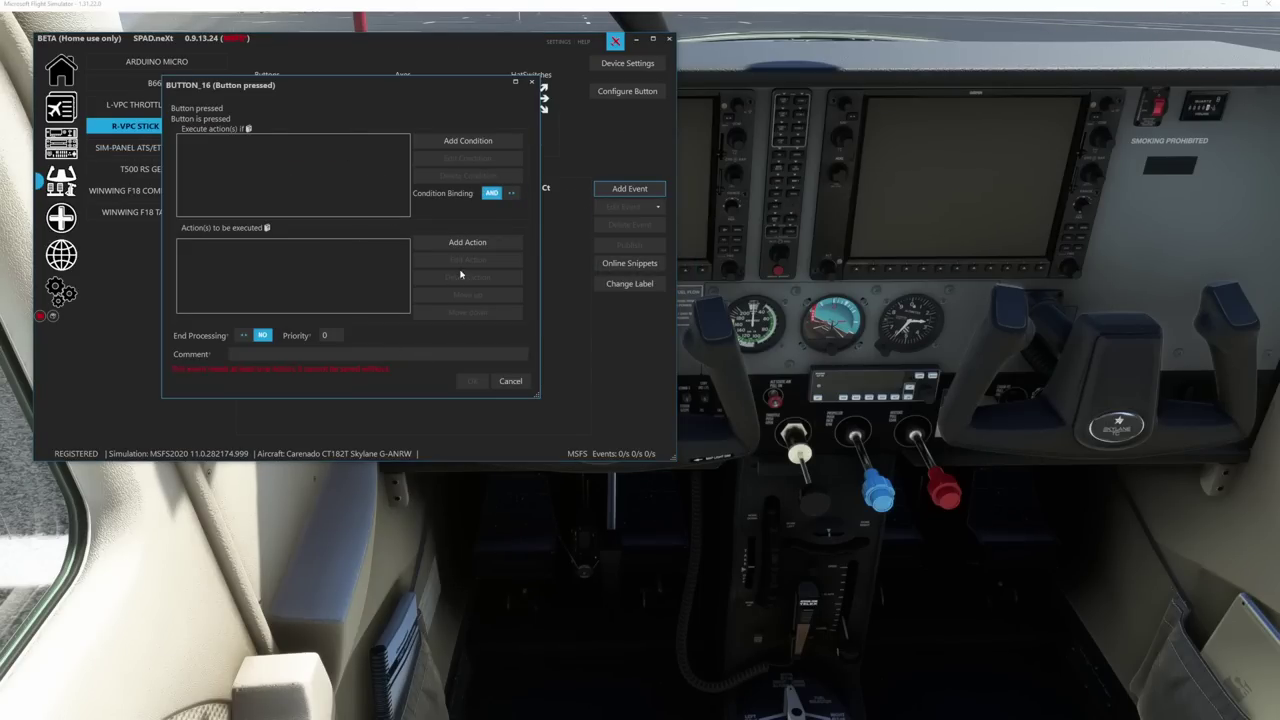
- Give button 16's pressed event an action that sends the SimConnect event FLAPS_INCR, accept the event, and save the profile
click(467, 242)
click(470, 275)
click(388, 225)
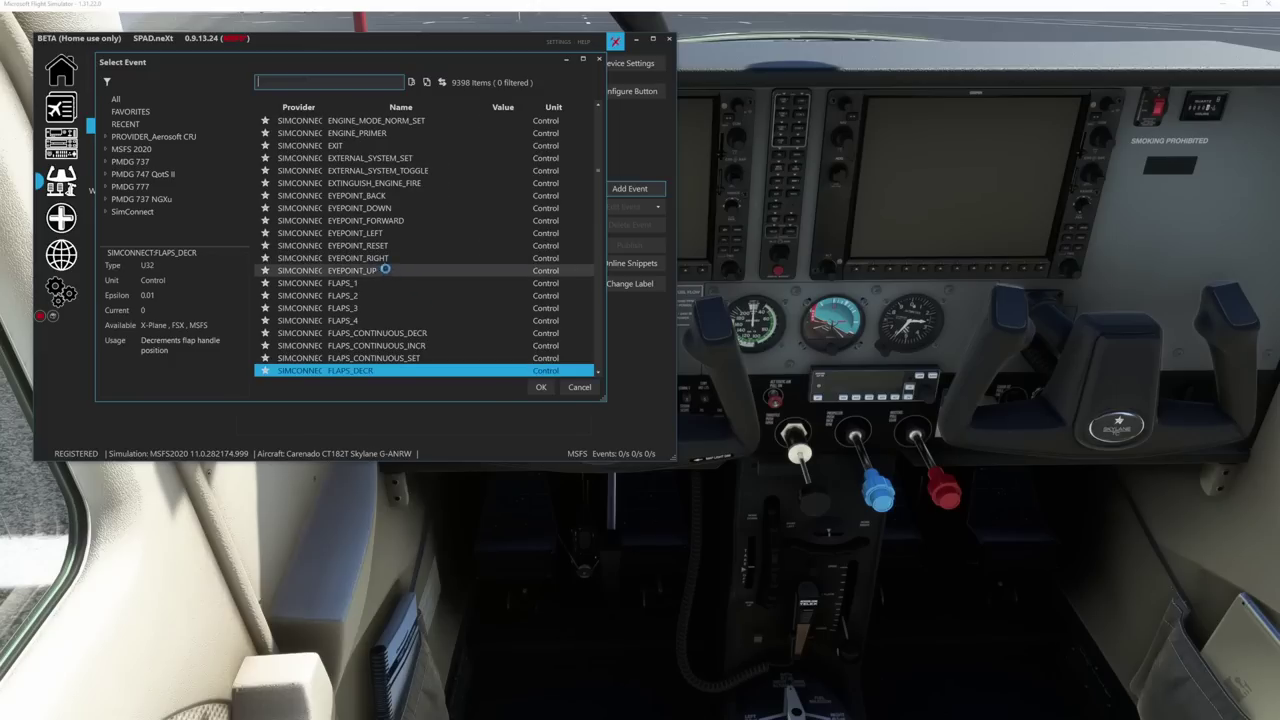
scroll(414, 305, down, 3)
click(375, 285)
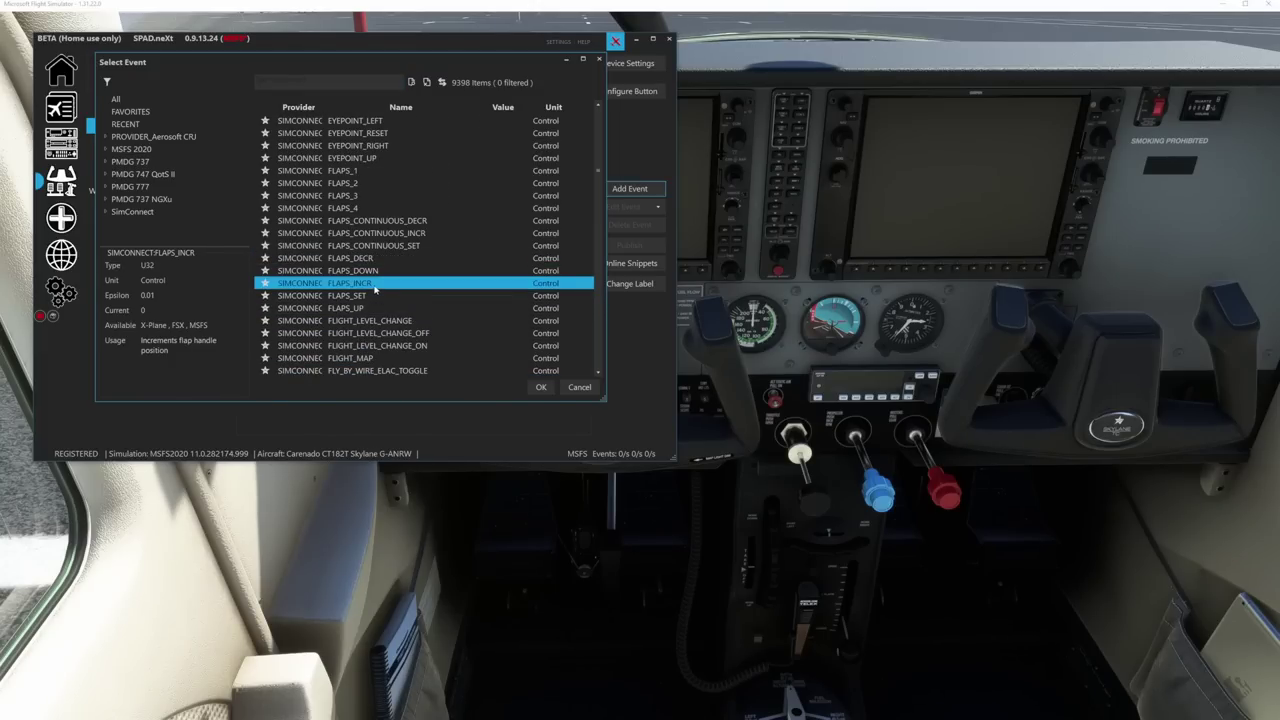
click(540, 387)
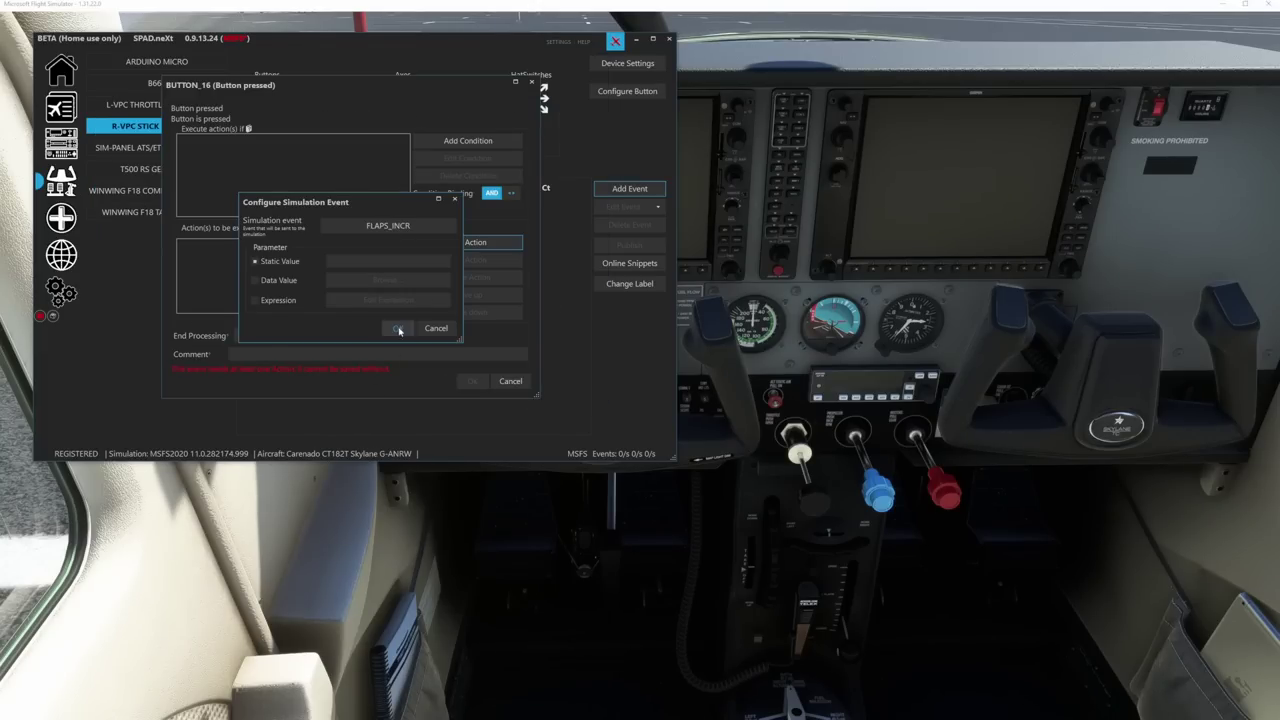
click(398, 328)
click(472, 381)
click(41, 317)
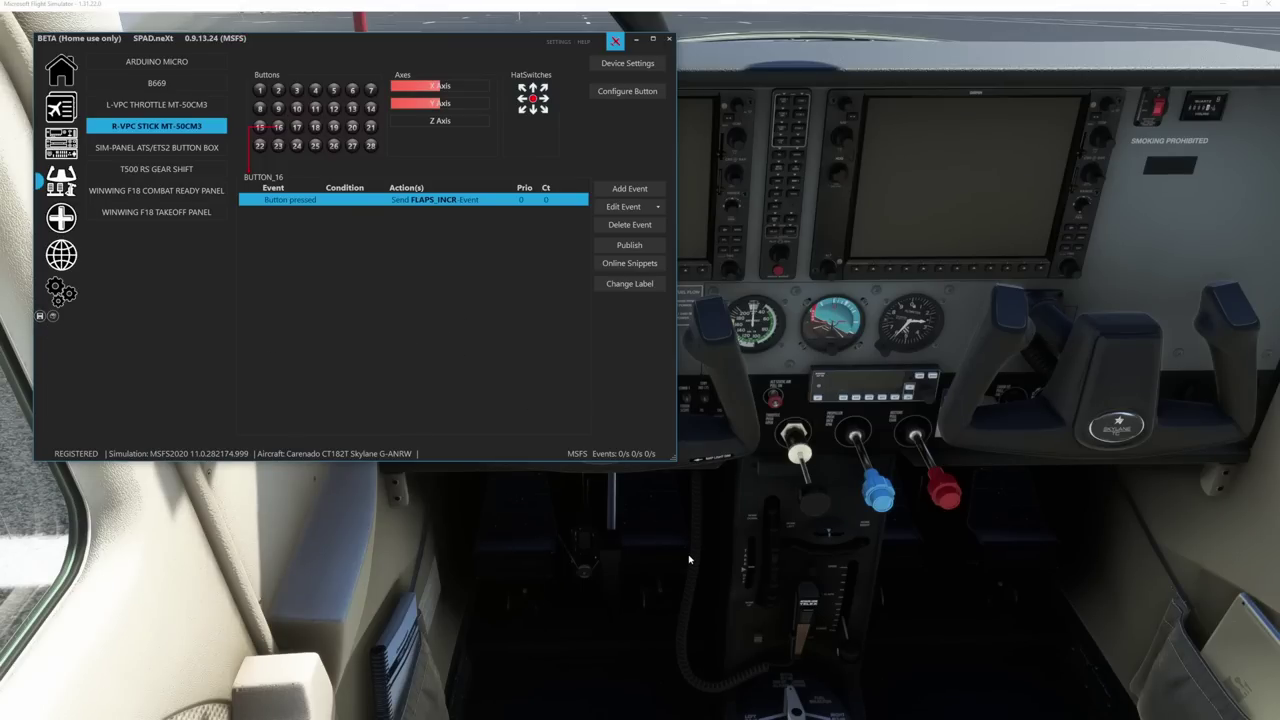
- Move the configuration window to uncover the cockpit's master switches, and show the L-VPC Throttle MT-50CM3 device
drag(501, 50, 1047, 64)
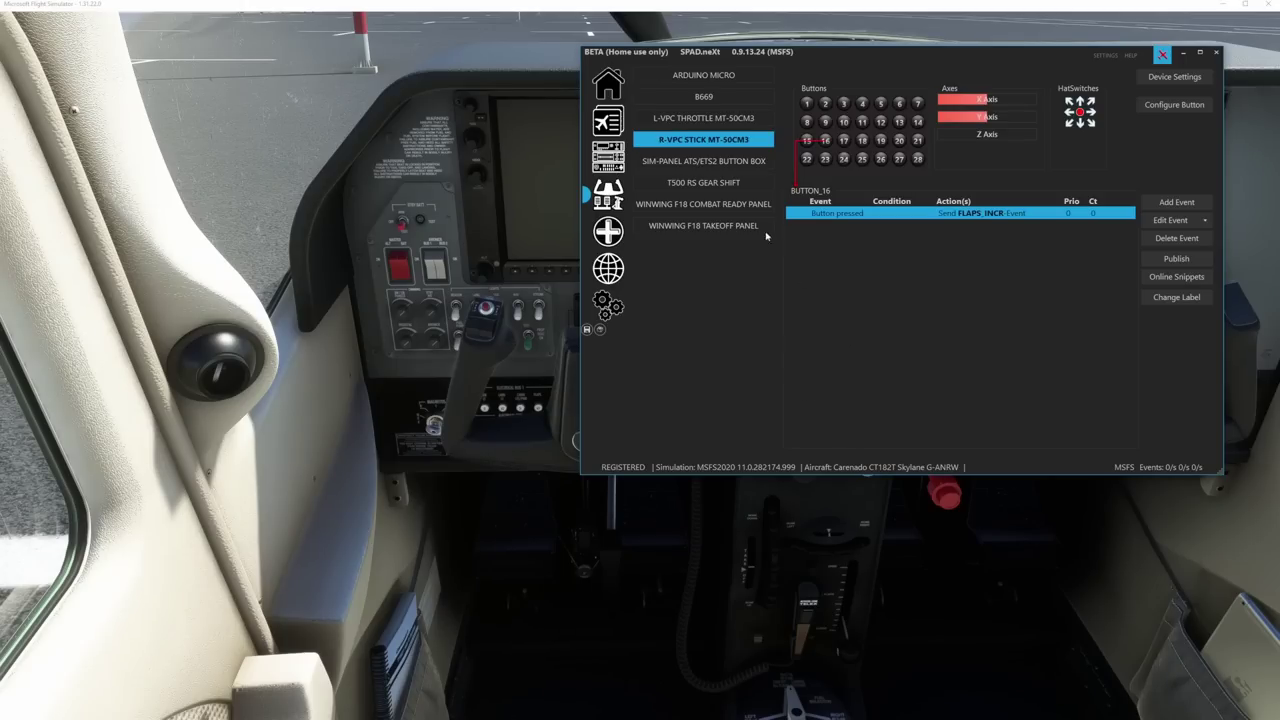
drag(660, 226, 745, 182)
drag(700, 225, 713, 123)
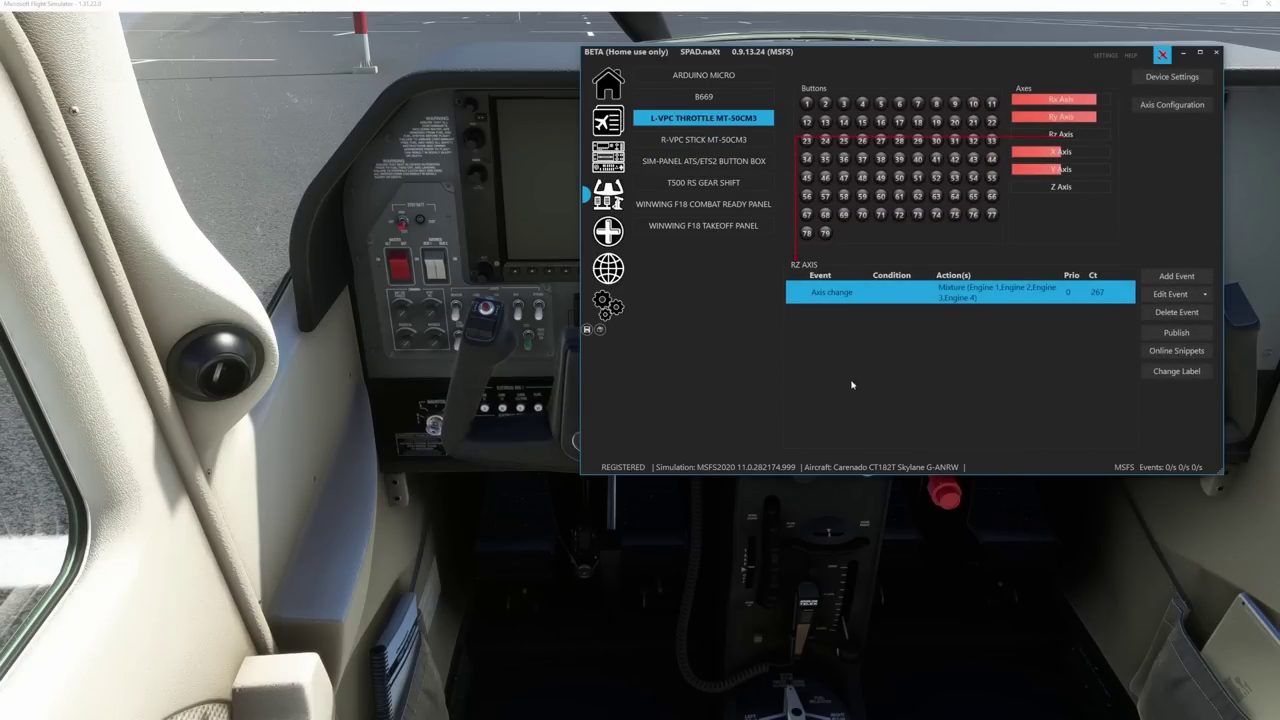
click(991, 158)
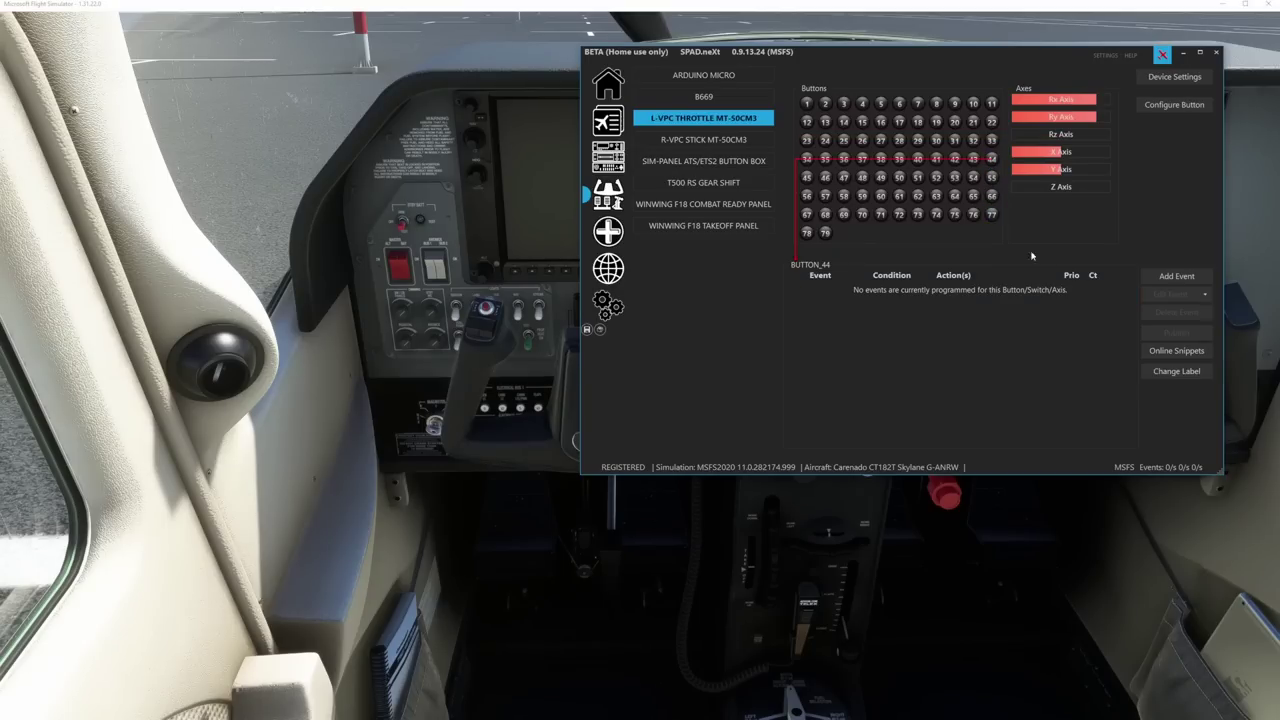
click(1175, 277)
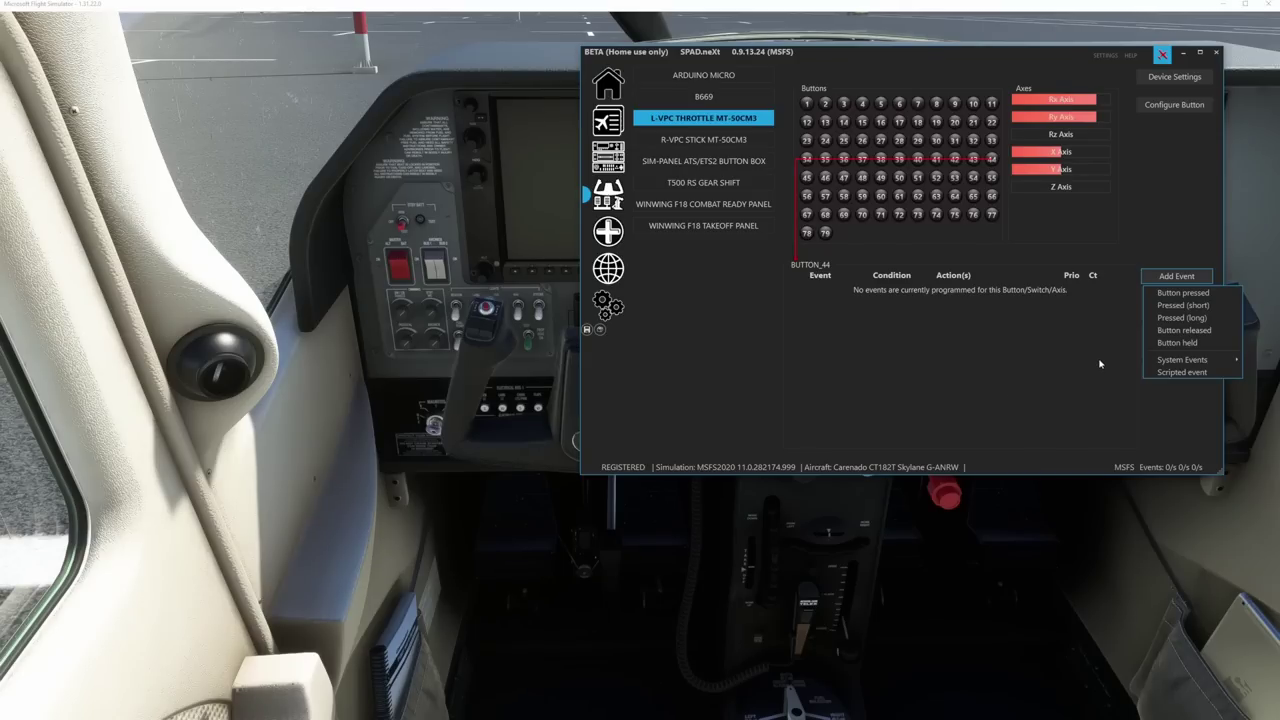
click(1048, 380)
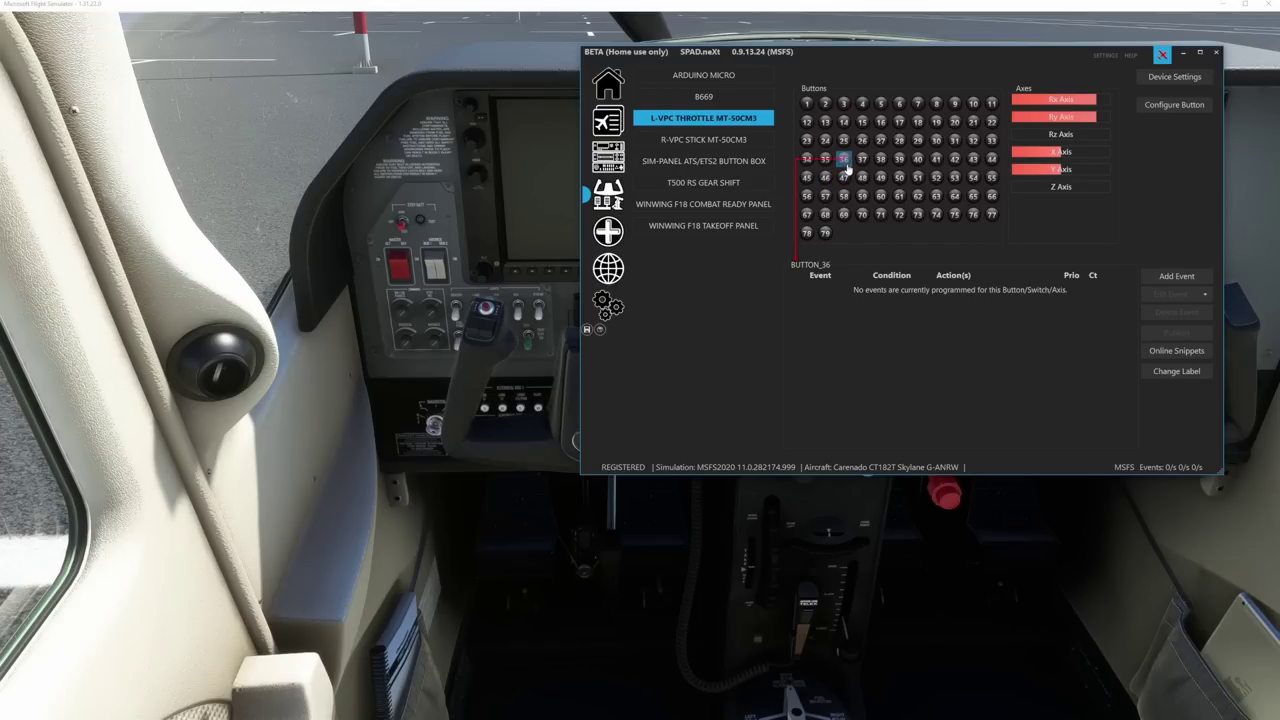
- Add a Button pressed event to button 36 of the VPC throttle that sends the SimConnect event MASTER_BATTERY_ON
click(1175, 277)
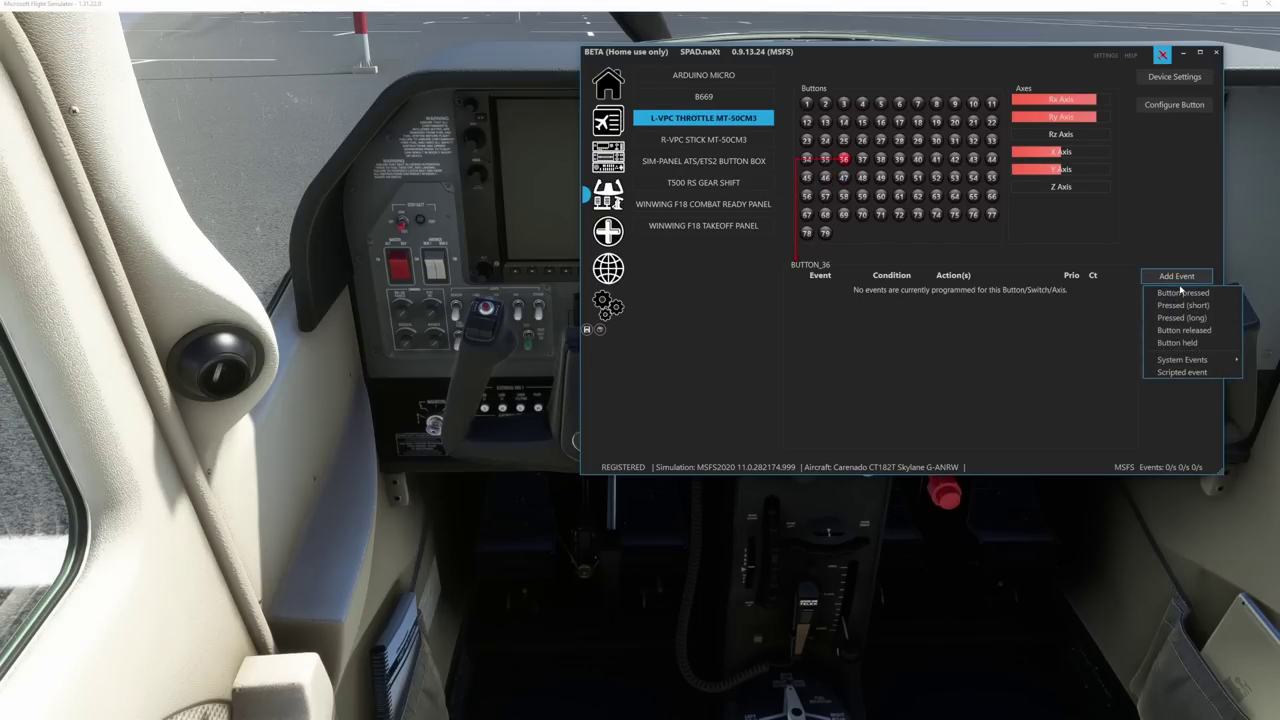
click(1181, 292)
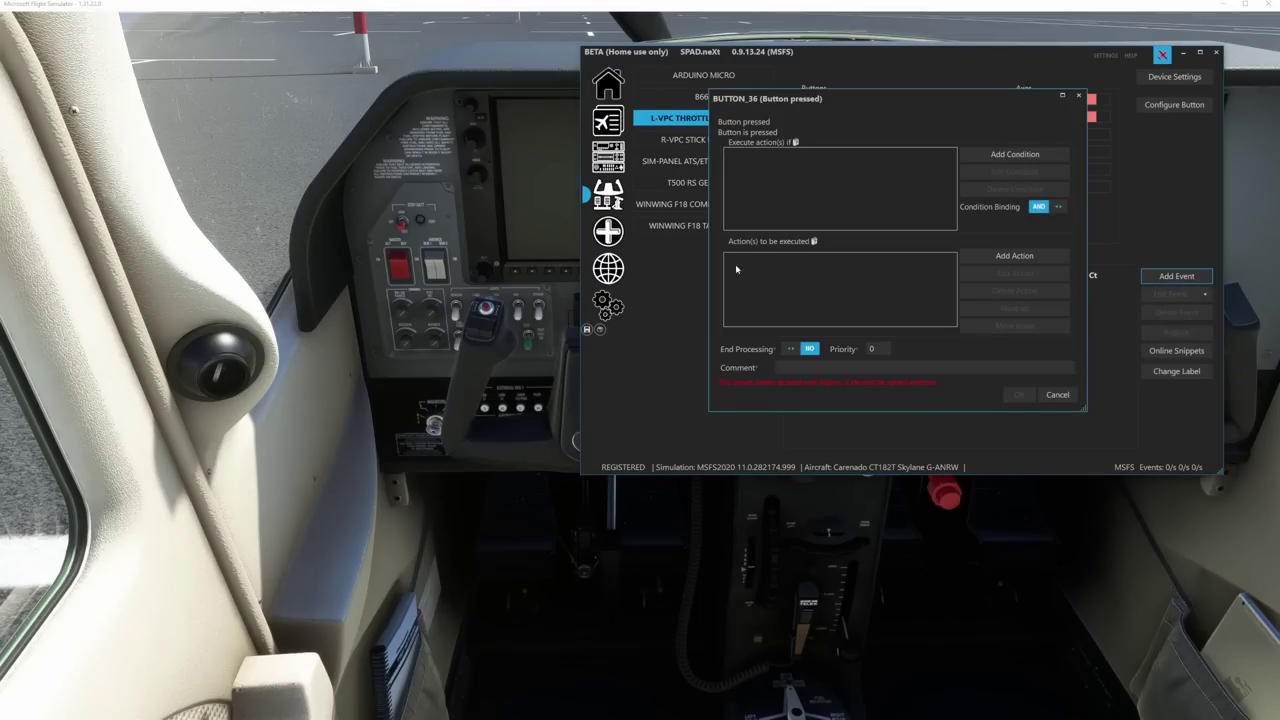
click(1014, 256)
click(1015, 285)
click(935, 239)
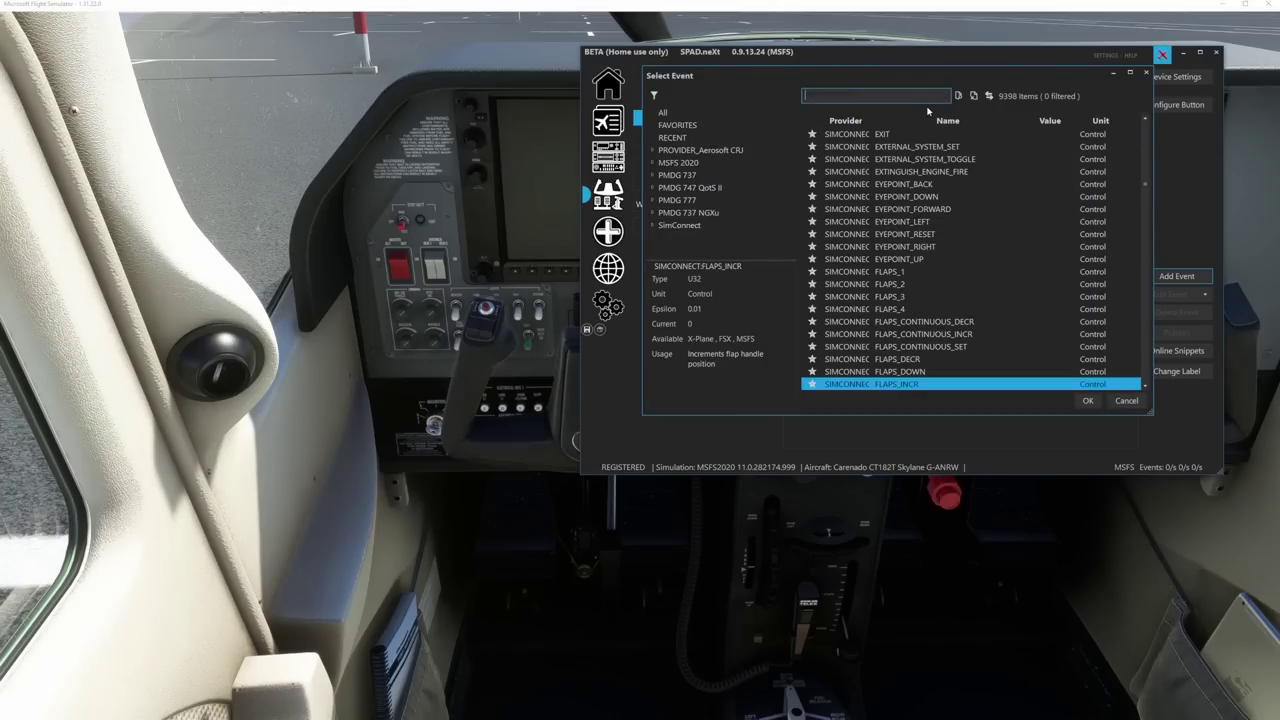
text(batter)
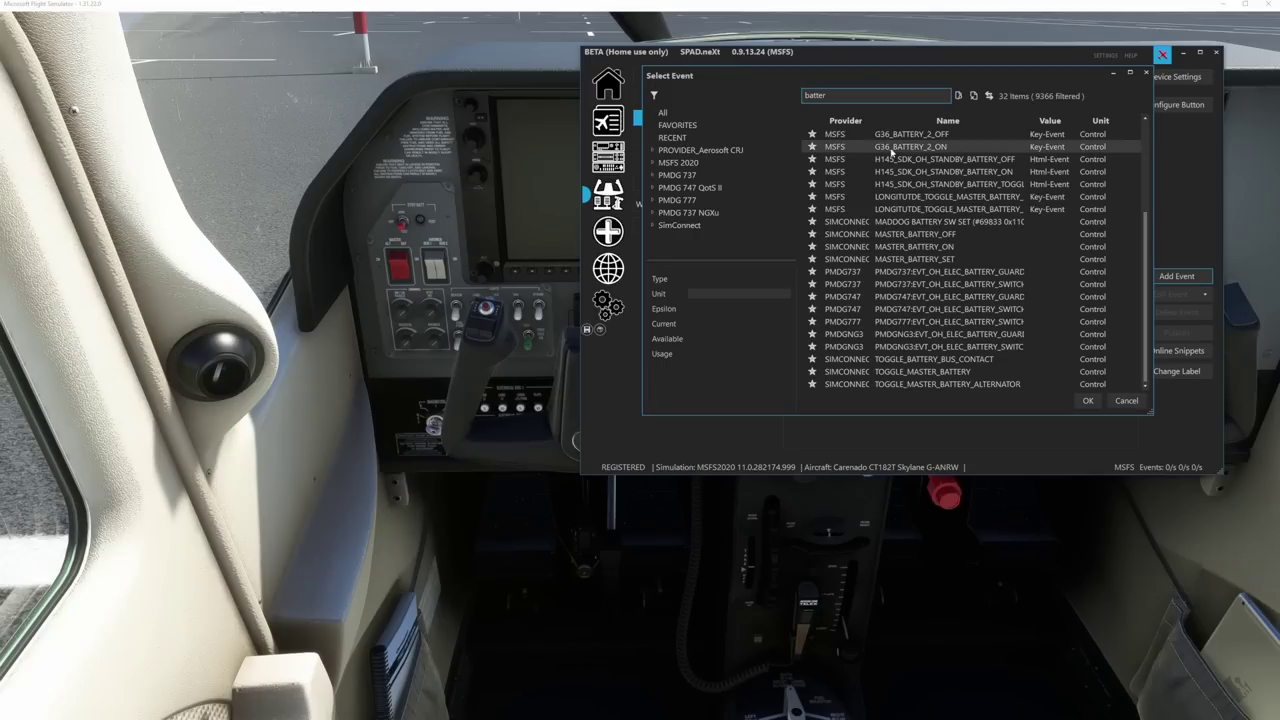
click(946, 247)
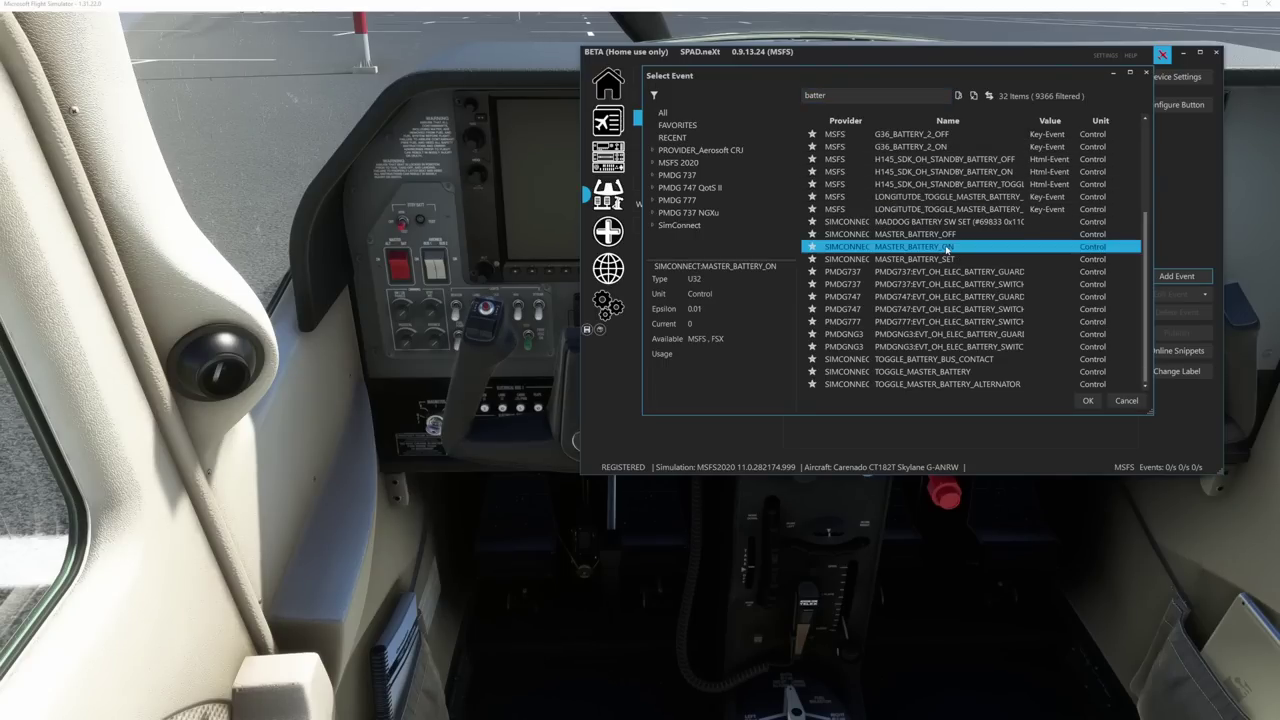
click(1089, 401)
click(944, 341)
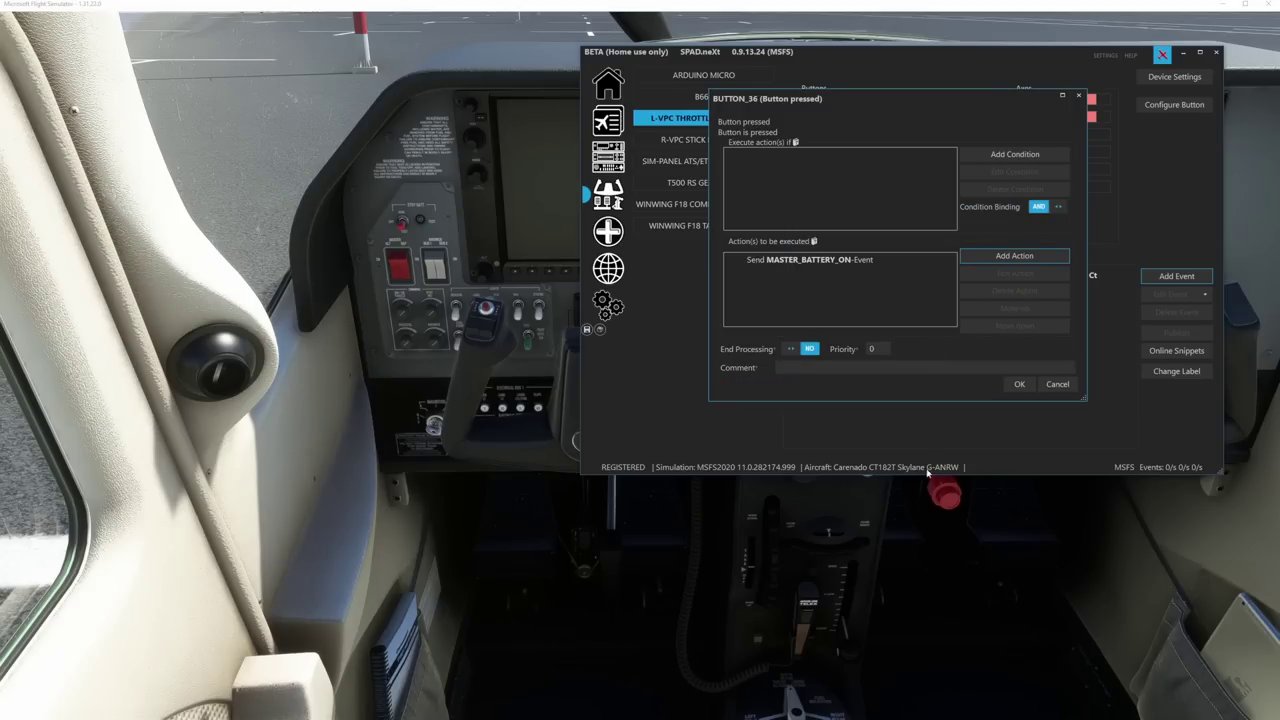
click(1018, 394)
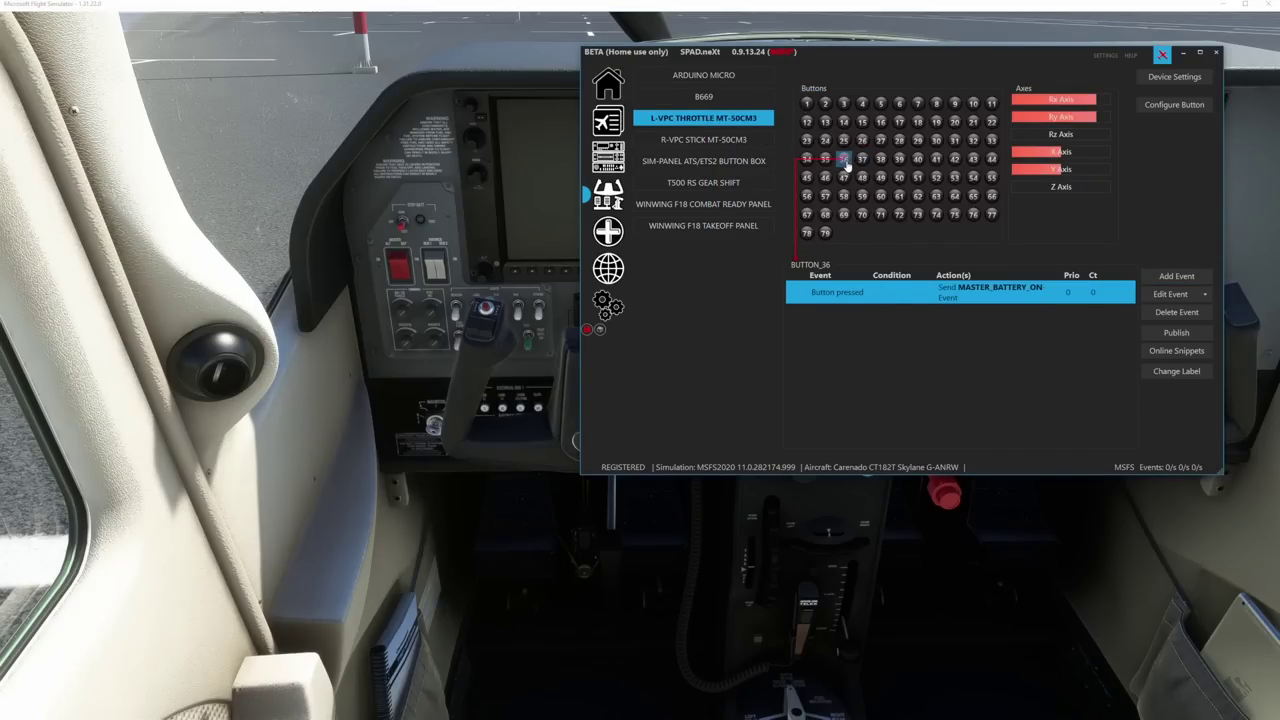
- Add a Button released event to throttle button 36 that sends the SimConnect event MASTER_BATTERY_OFF, and save the profile
click(1194, 284)
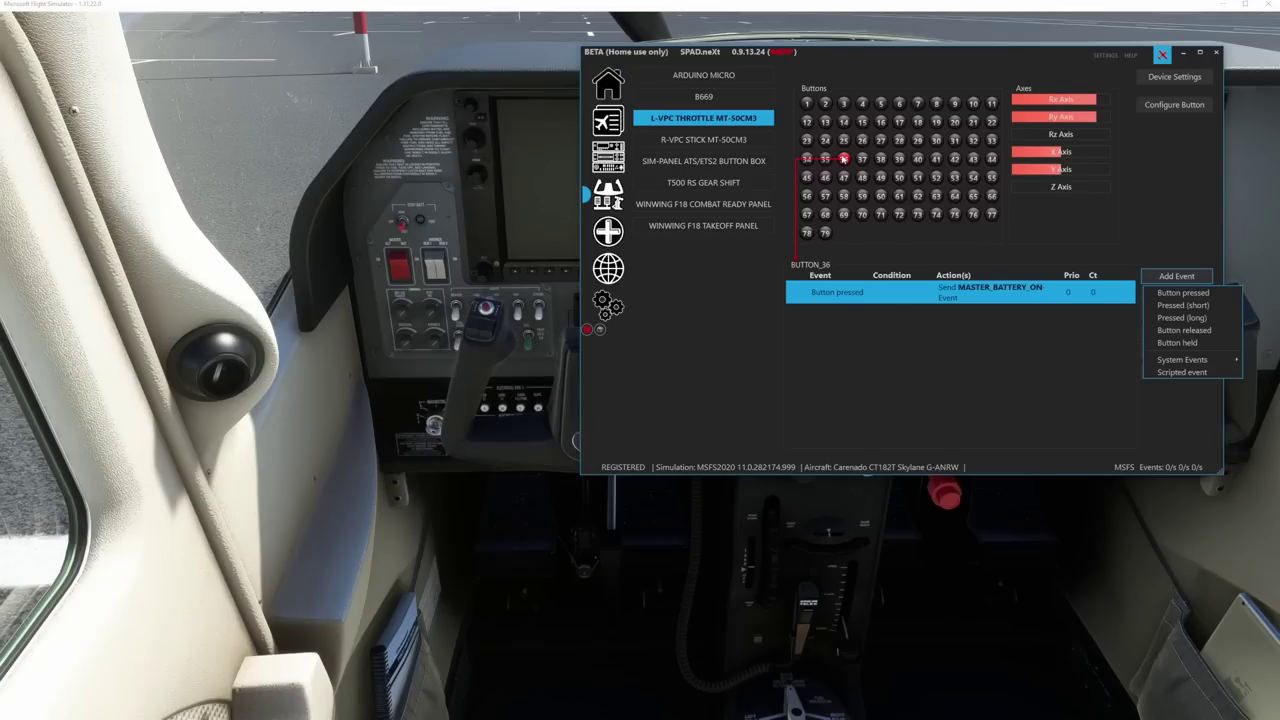
click(1186, 337)
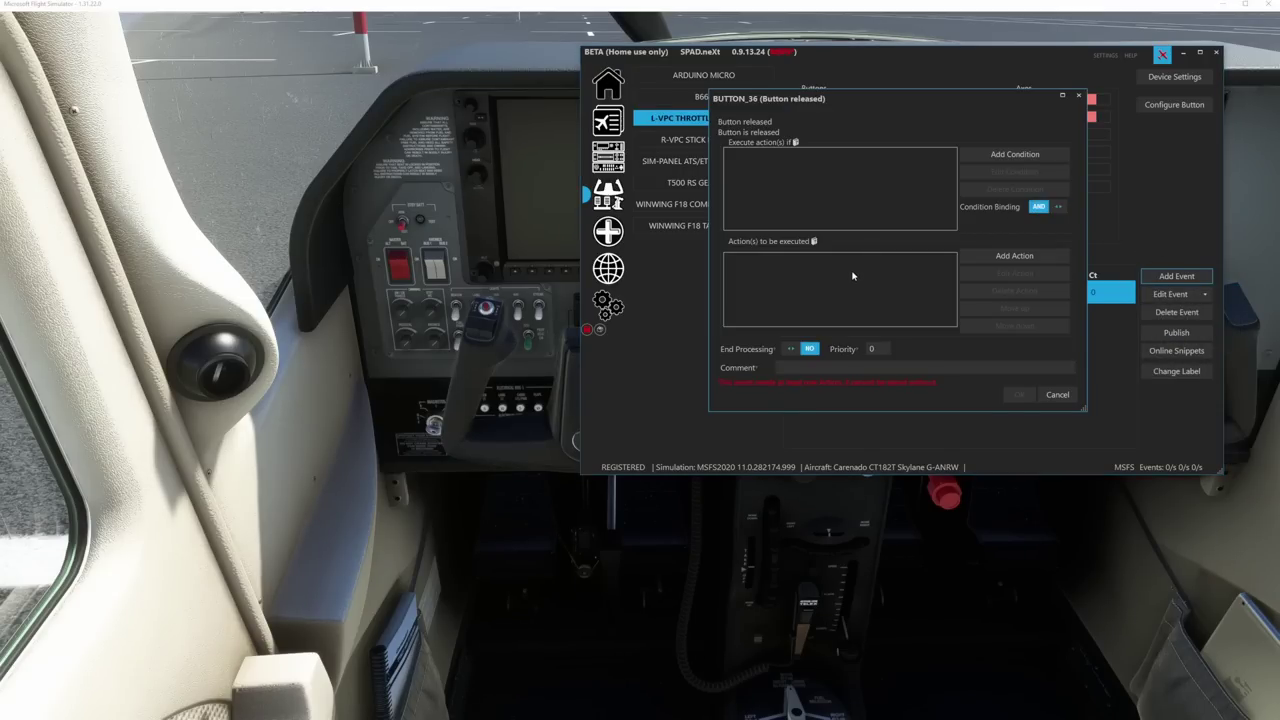
click(1018, 257)
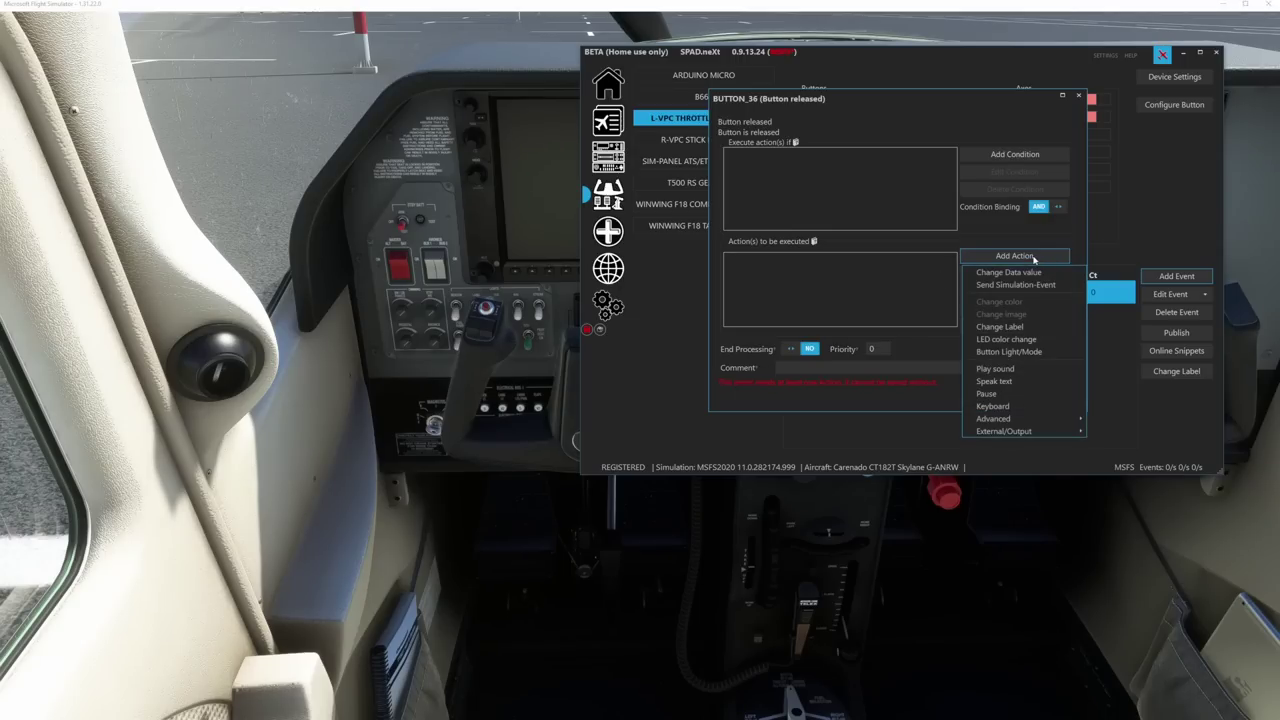
click(1001, 287)
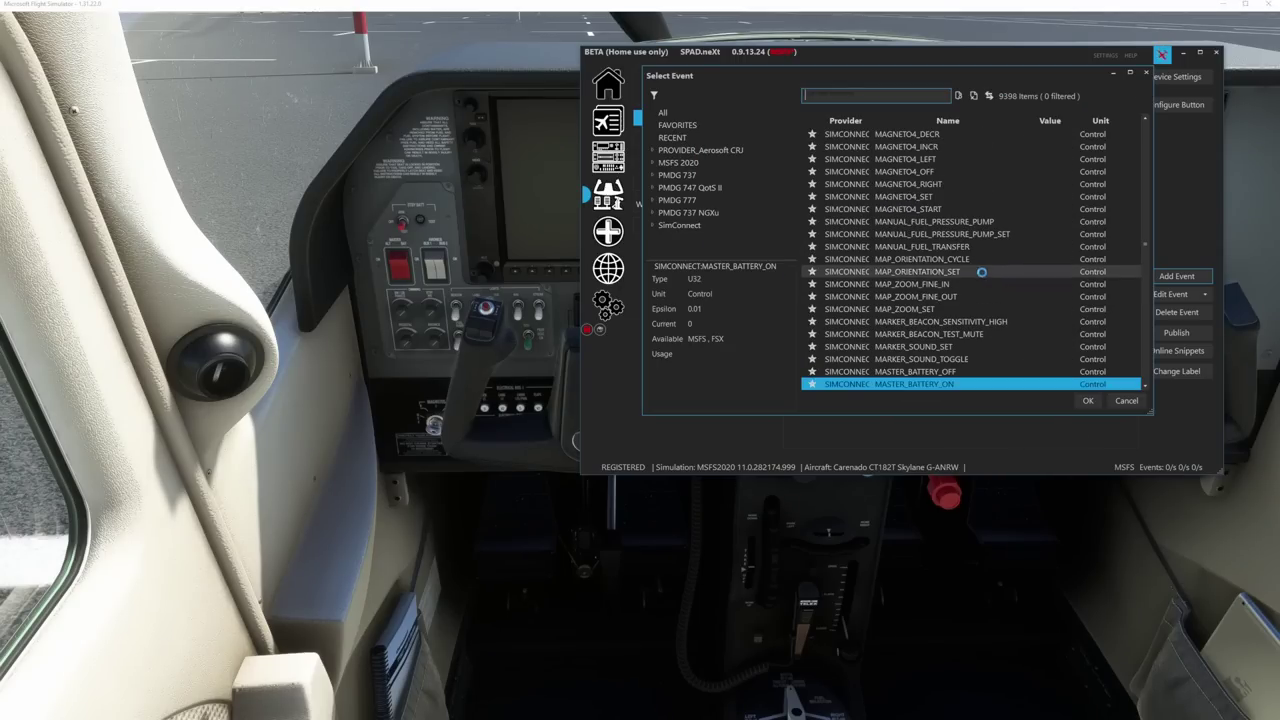
click(944, 372)
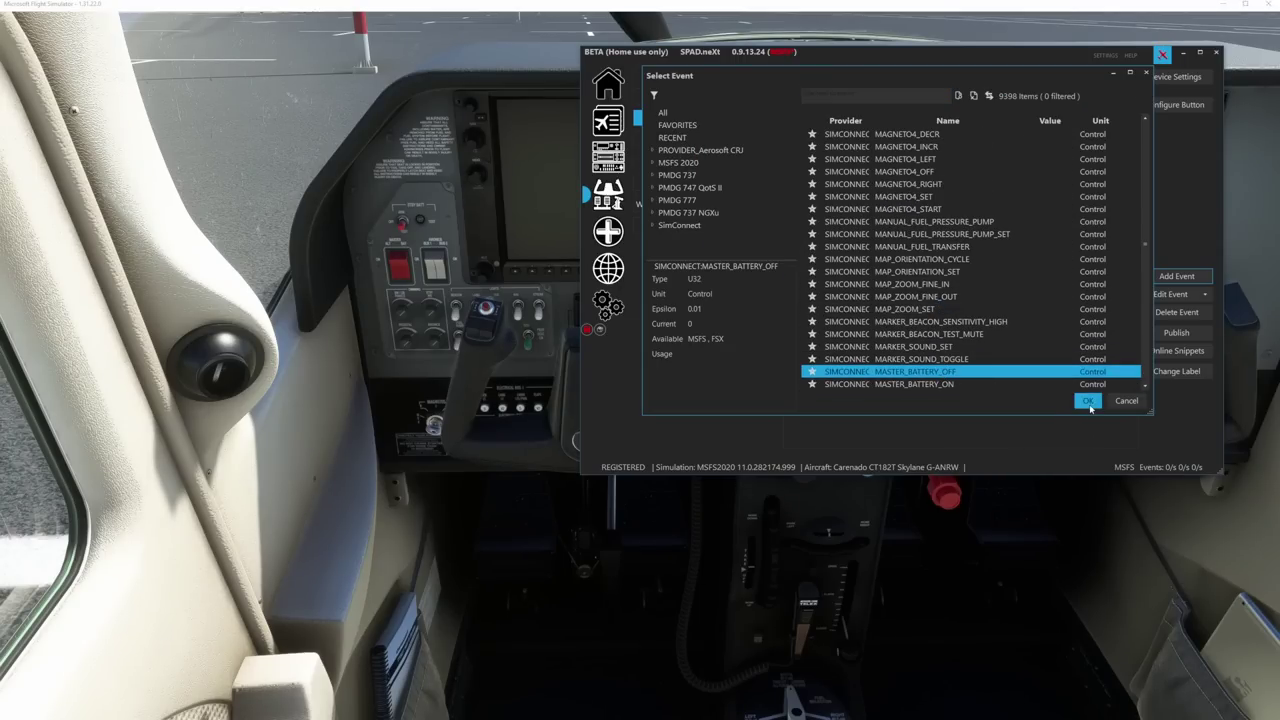
click(1088, 400)
click(942, 343)
click(1018, 394)
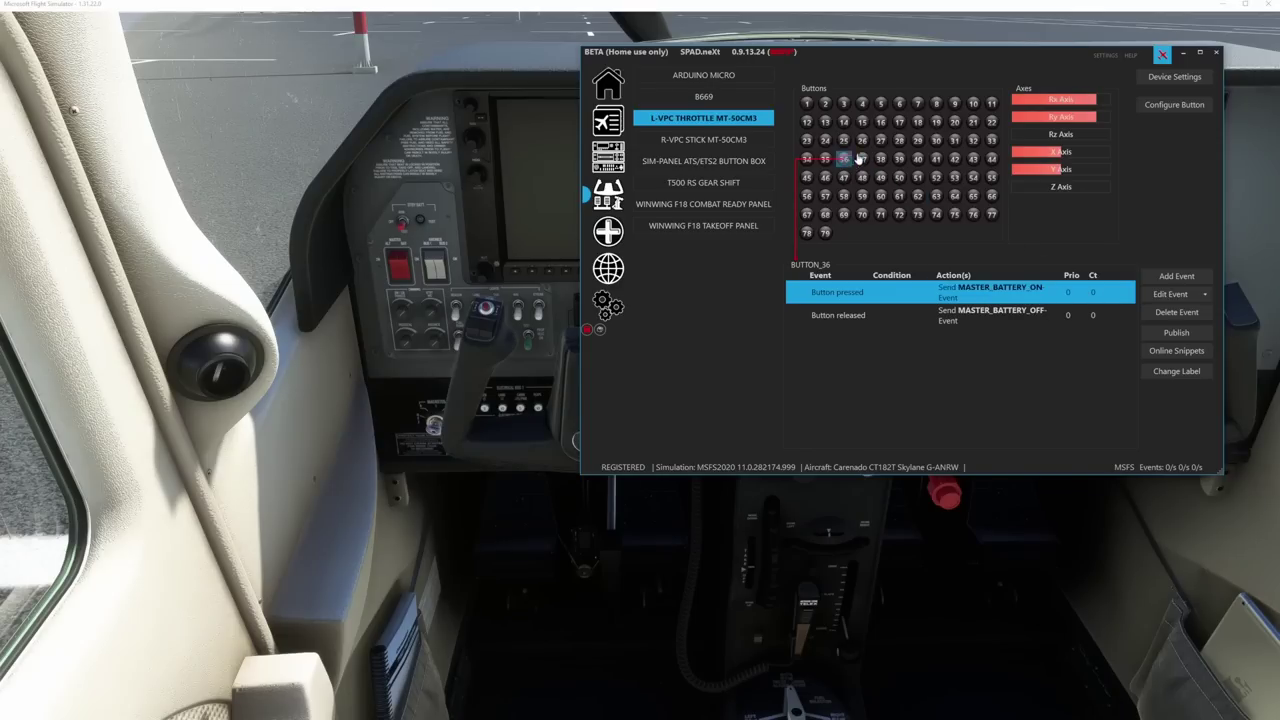
click(599, 331)
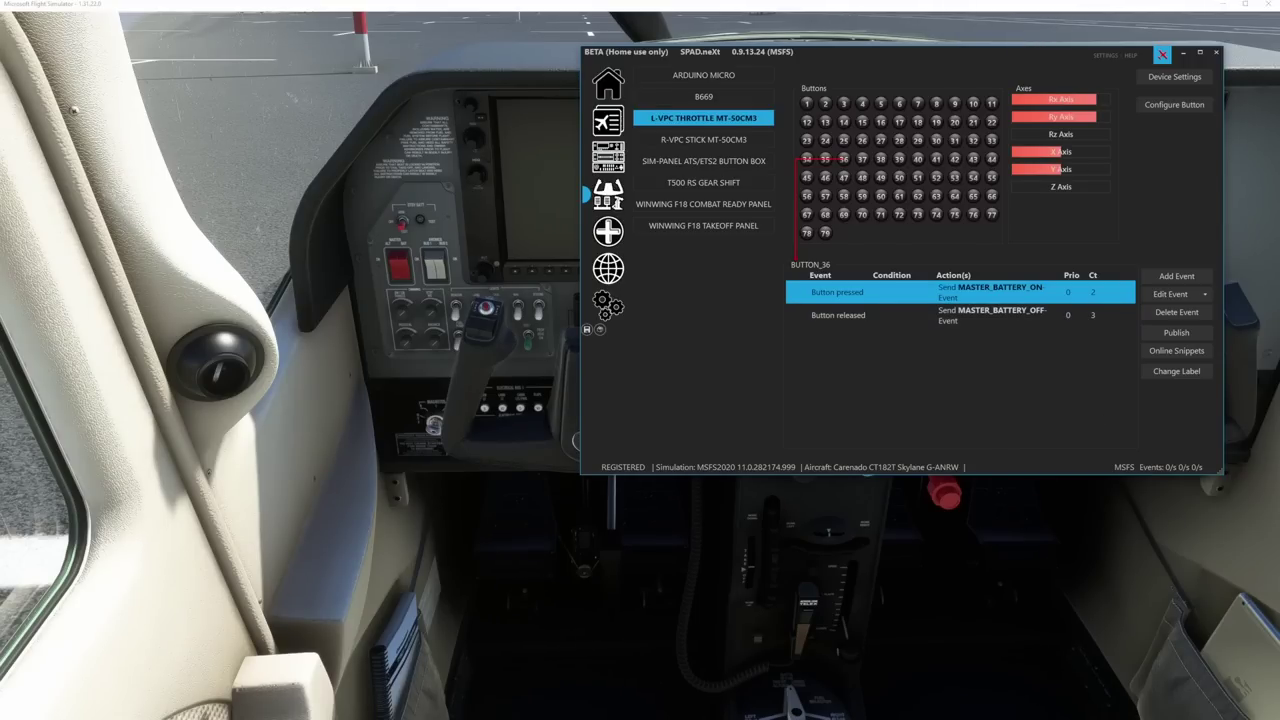
- Return to SPAD.neXt and start a Button pressed event for throttle button 37 with a Send Simulation-Event action
click(1162, 54)
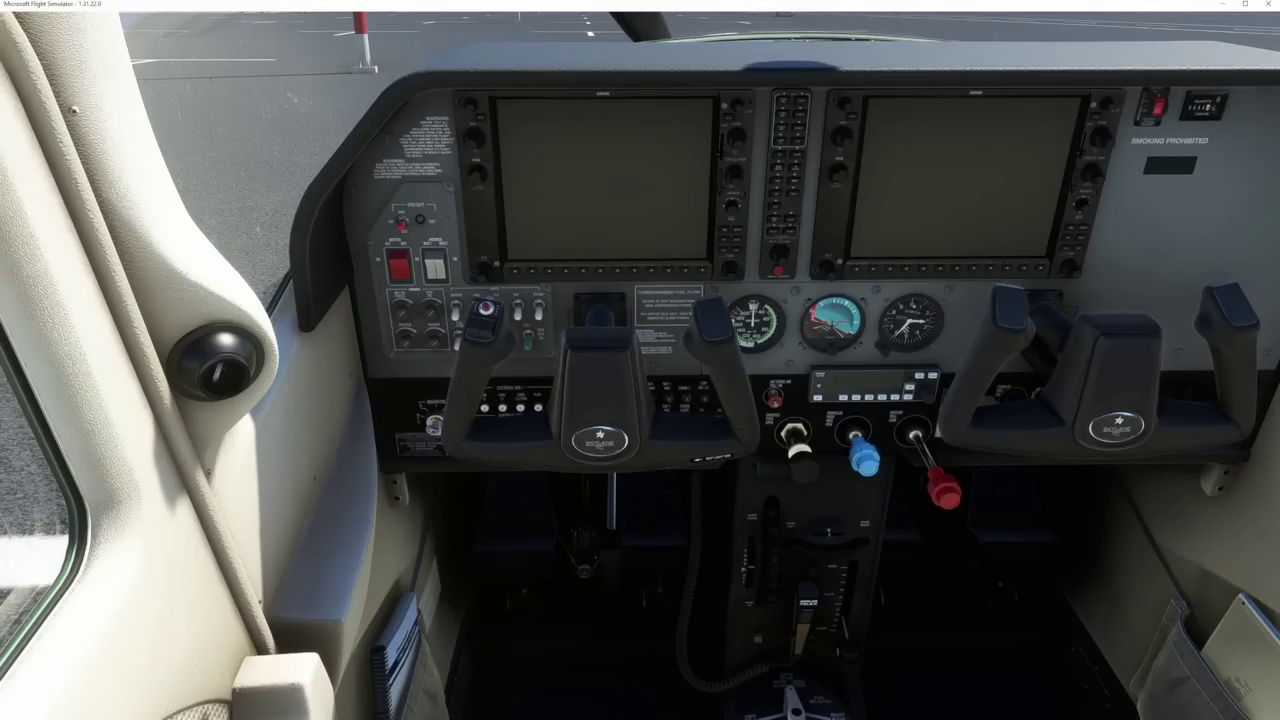
key(alt+Tab)
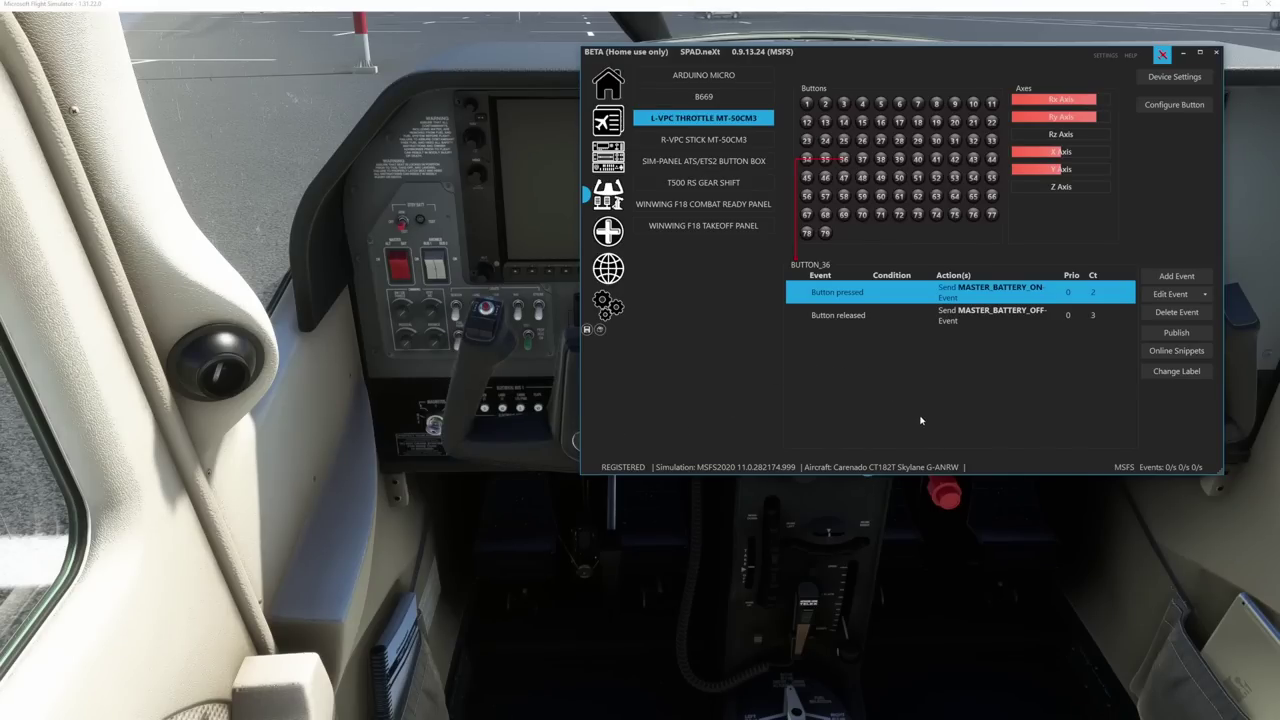
click(861, 158)
click(1190, 278)
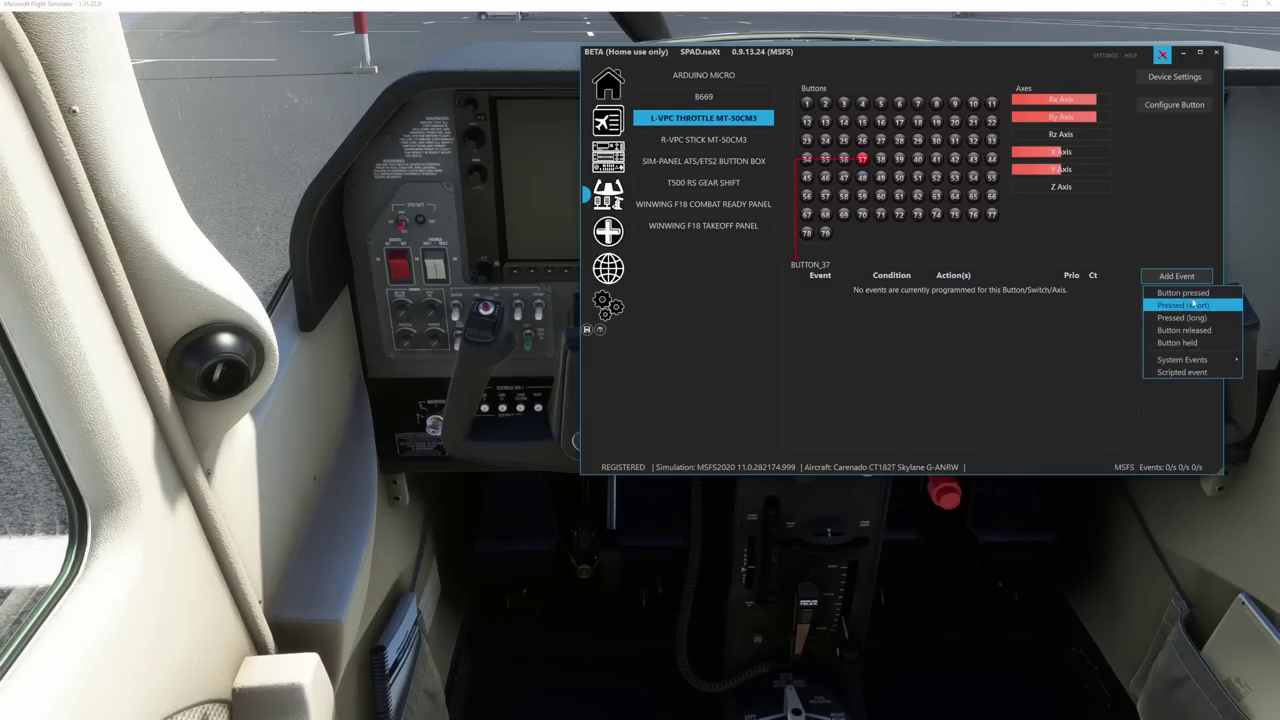
click(1183, 294)
click(1002, 263)
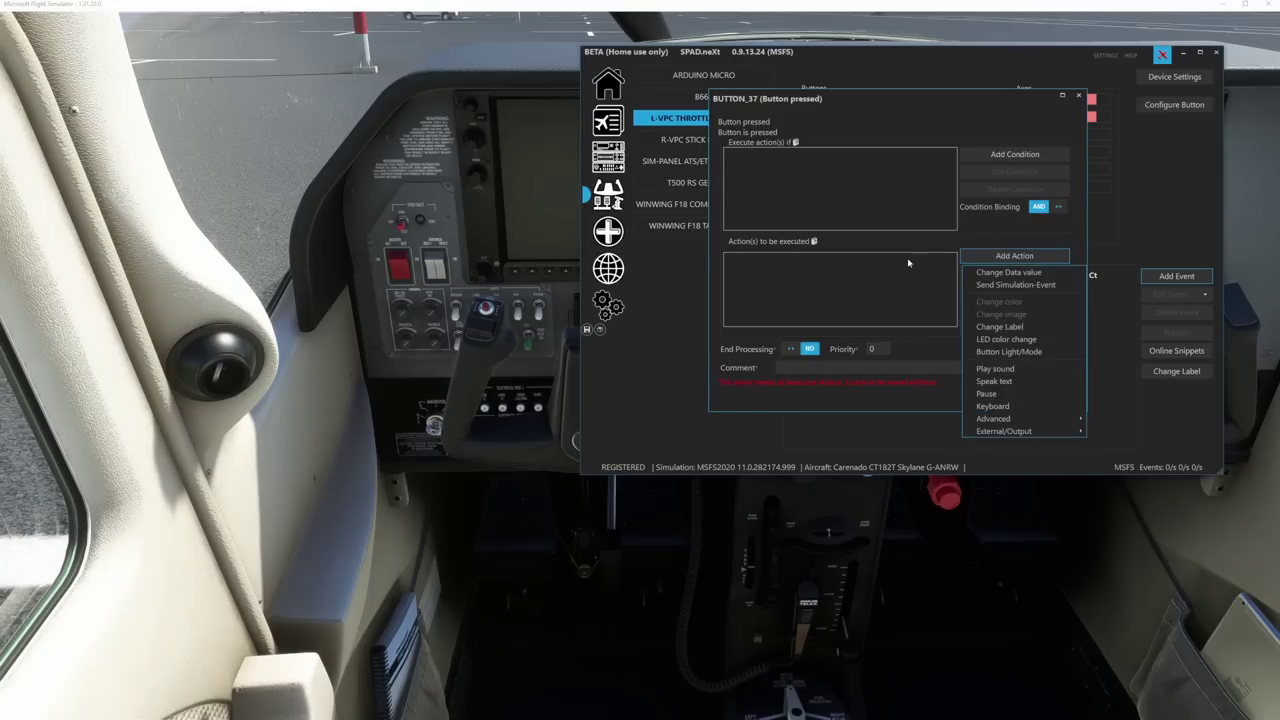
click(1015, 283)
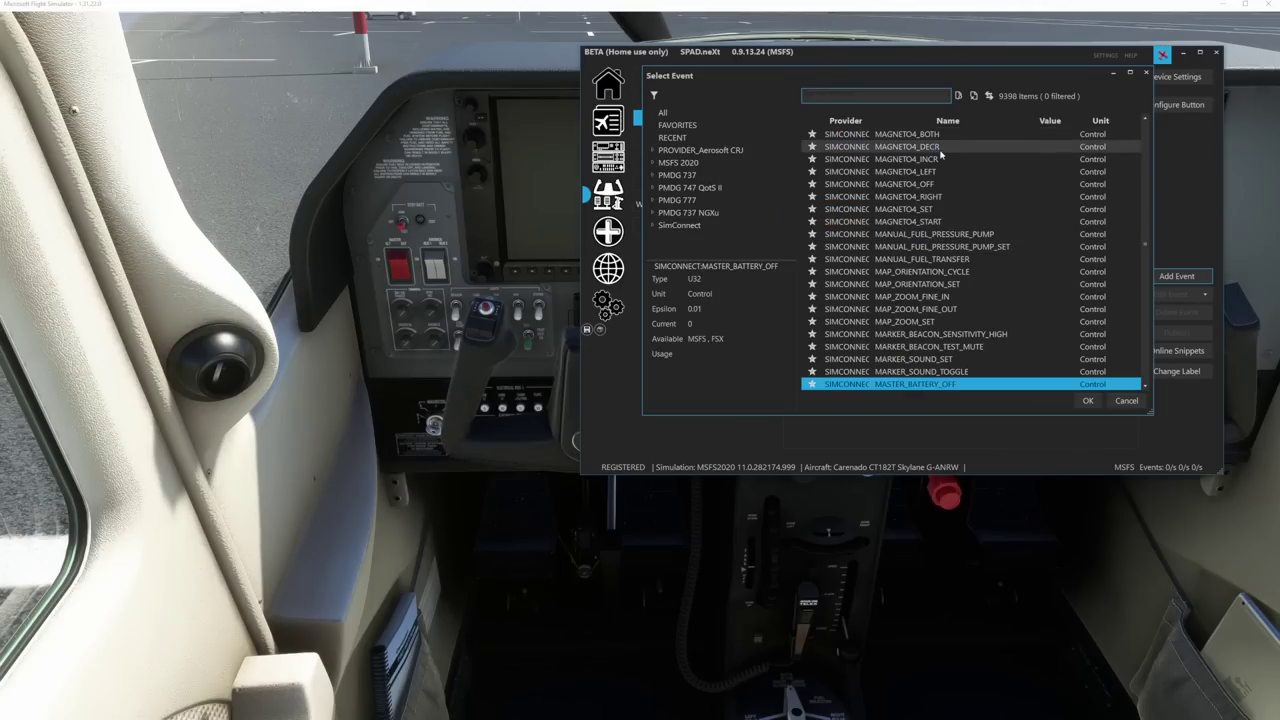
- Filter the event list by "alter", choose the SimConnect event ALTERNATOR_ON for button 37's pressed event, and accept the event
text(alter)
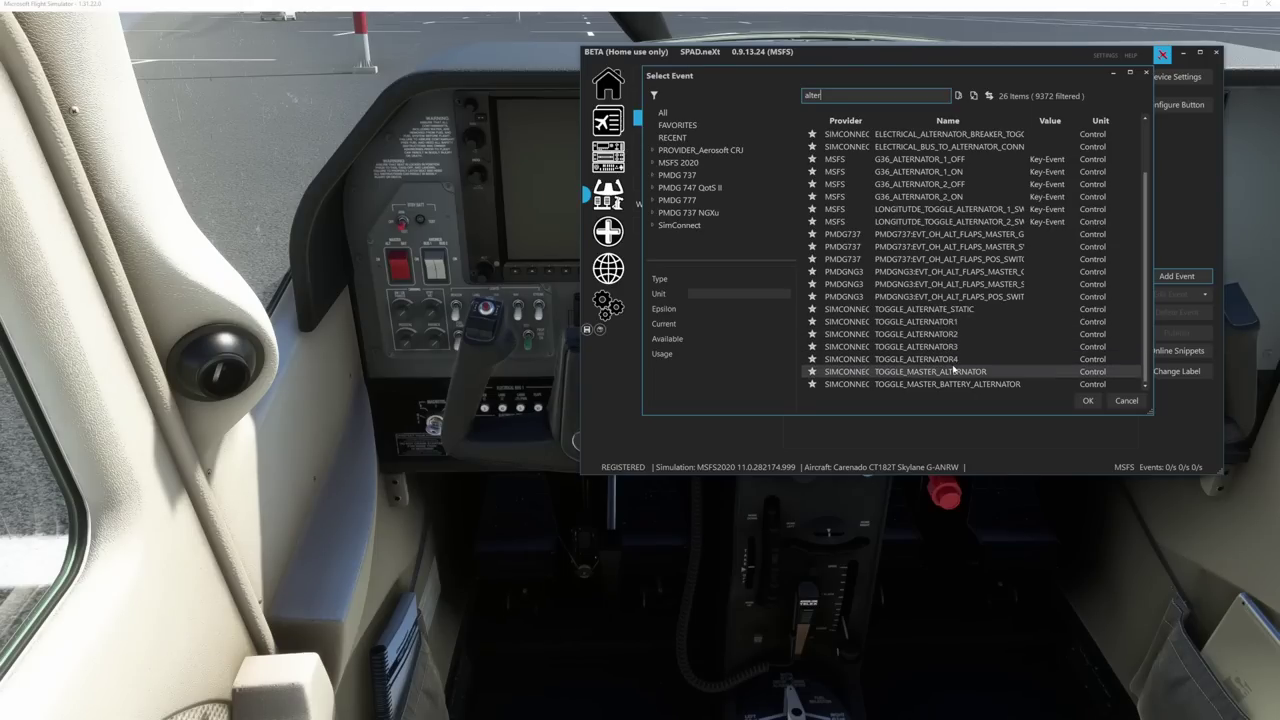
scroll(953, 370, up, 2)
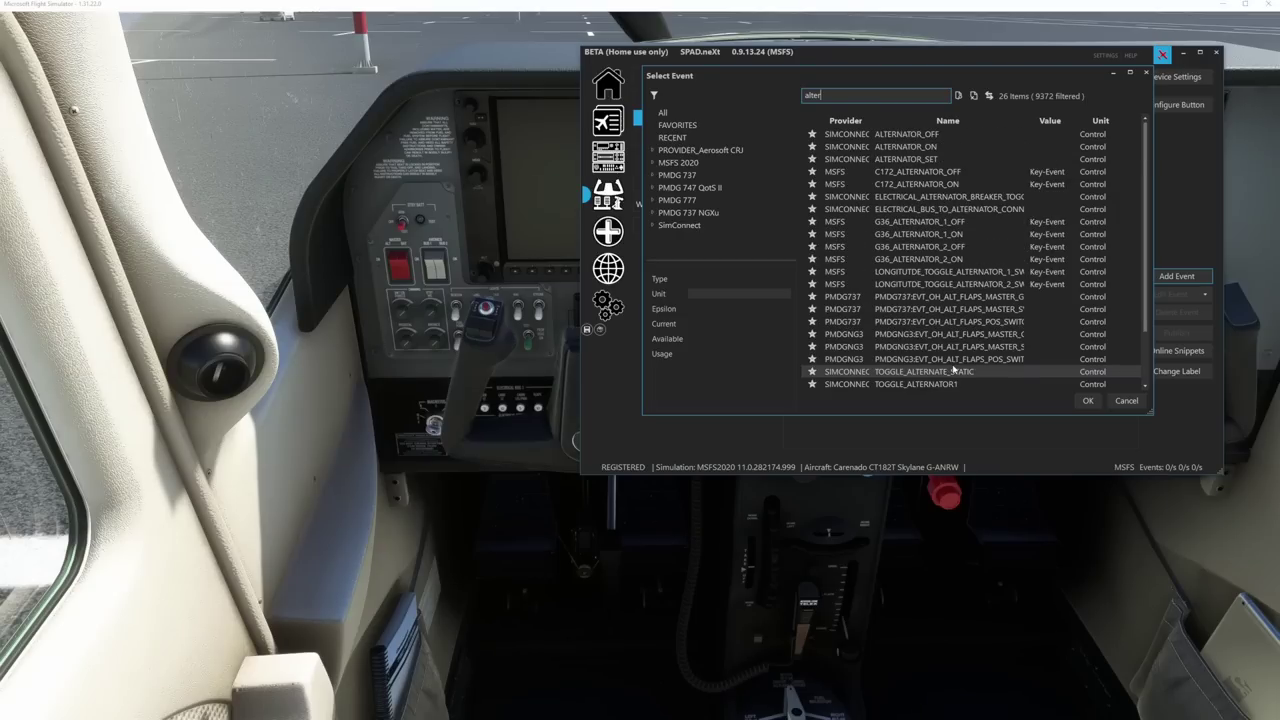
click(923, 148)
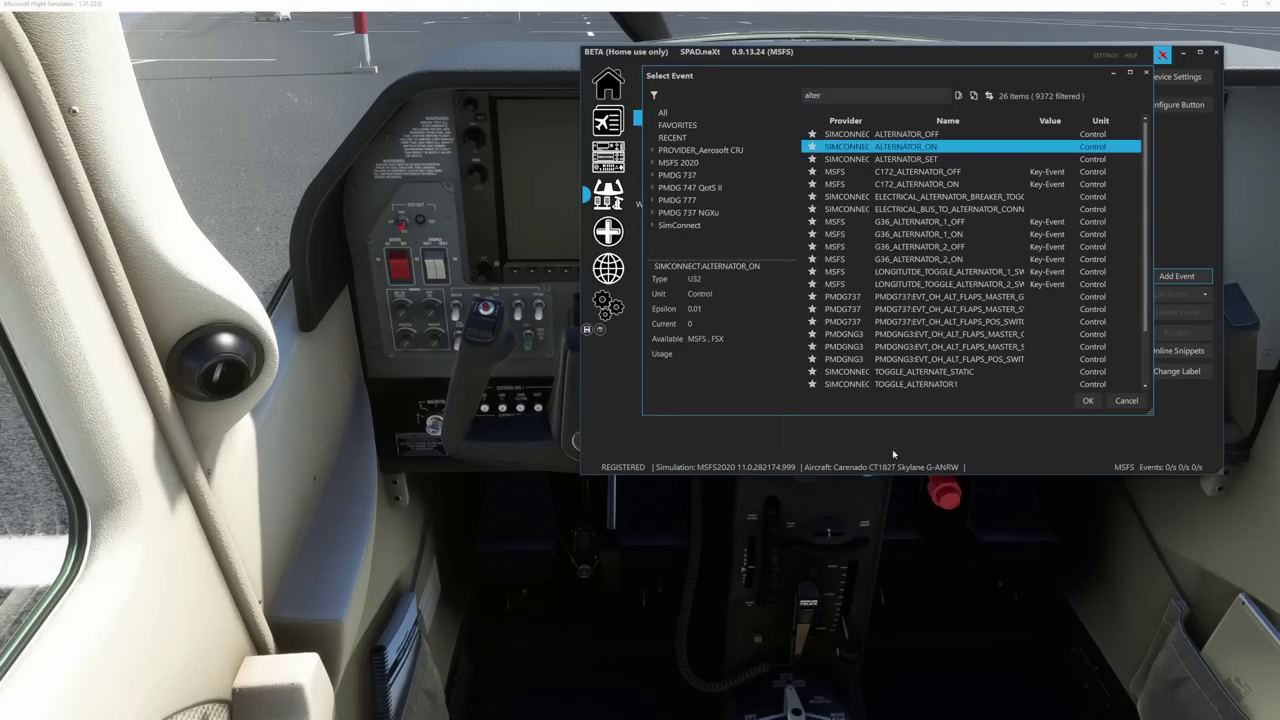
click(1087, 400)
click(940, 342)
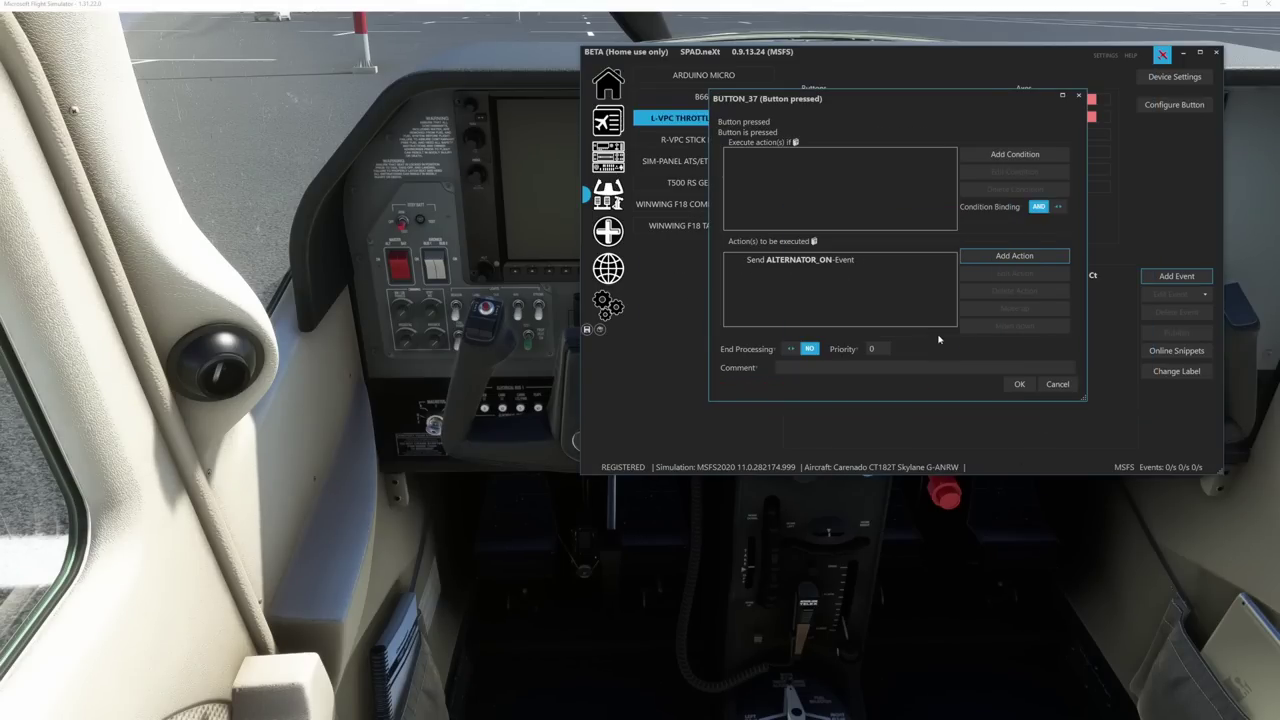
click(1019, 384)
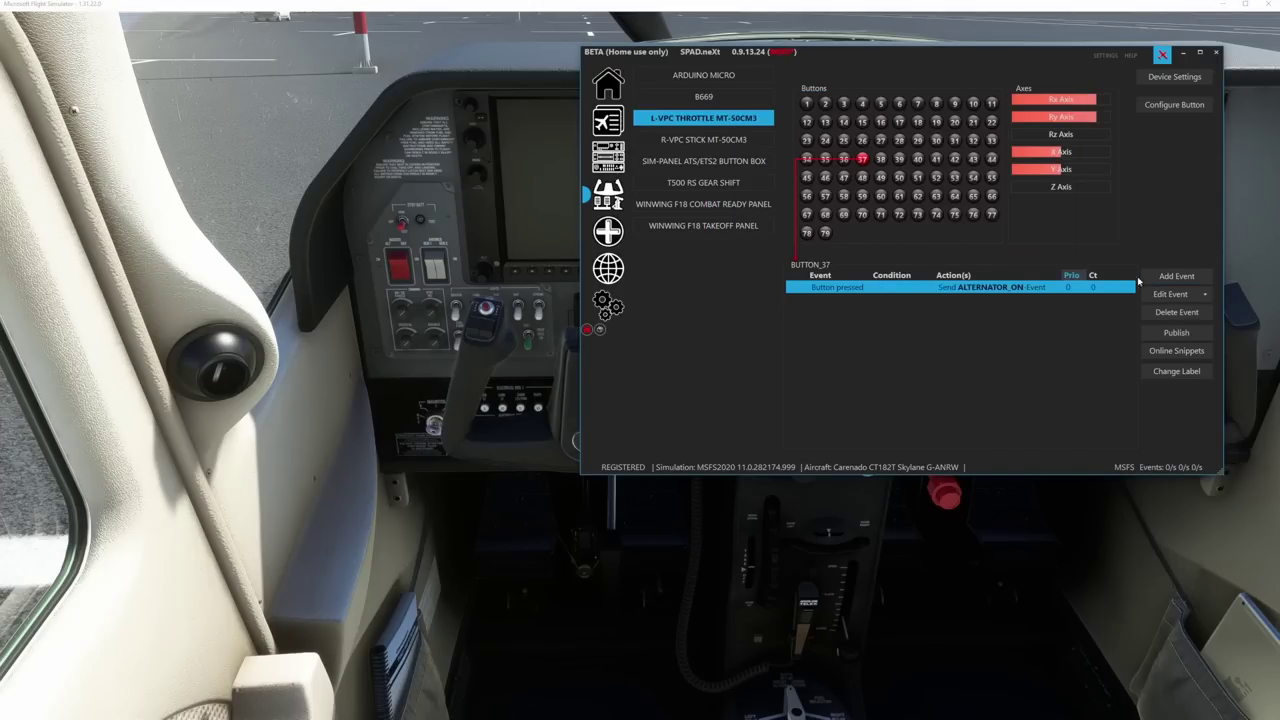
- Add a Button released event to throttle button 37 that sends the SimConnect event ALTERNATOR_OFF, and save the profile
click(1196, 280)
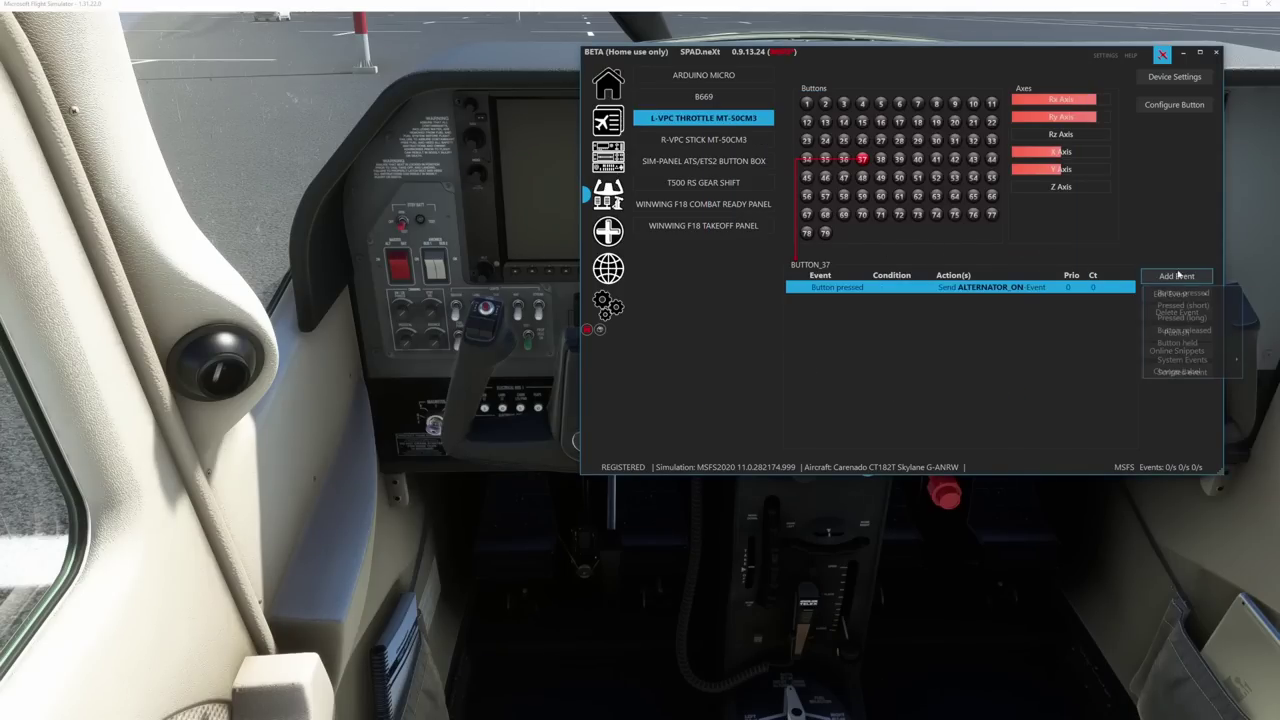
click(1198, 331)
click(1014, 256)
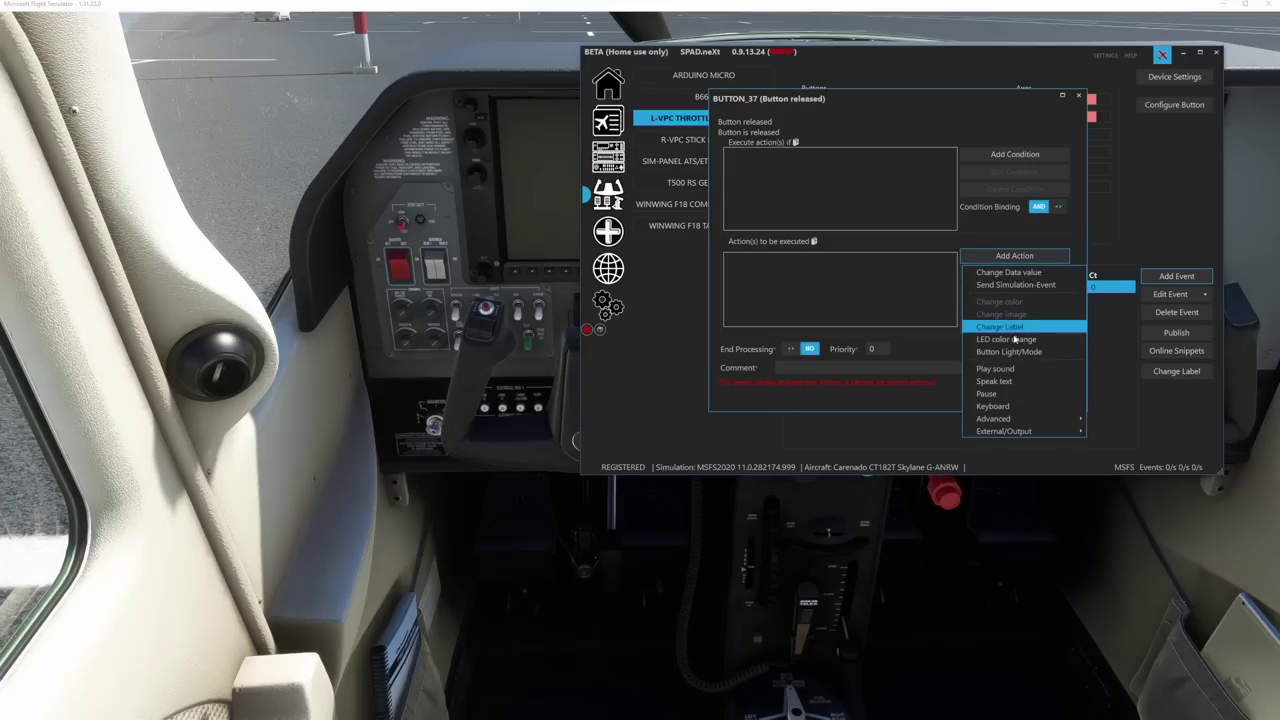
click(1009, 285)
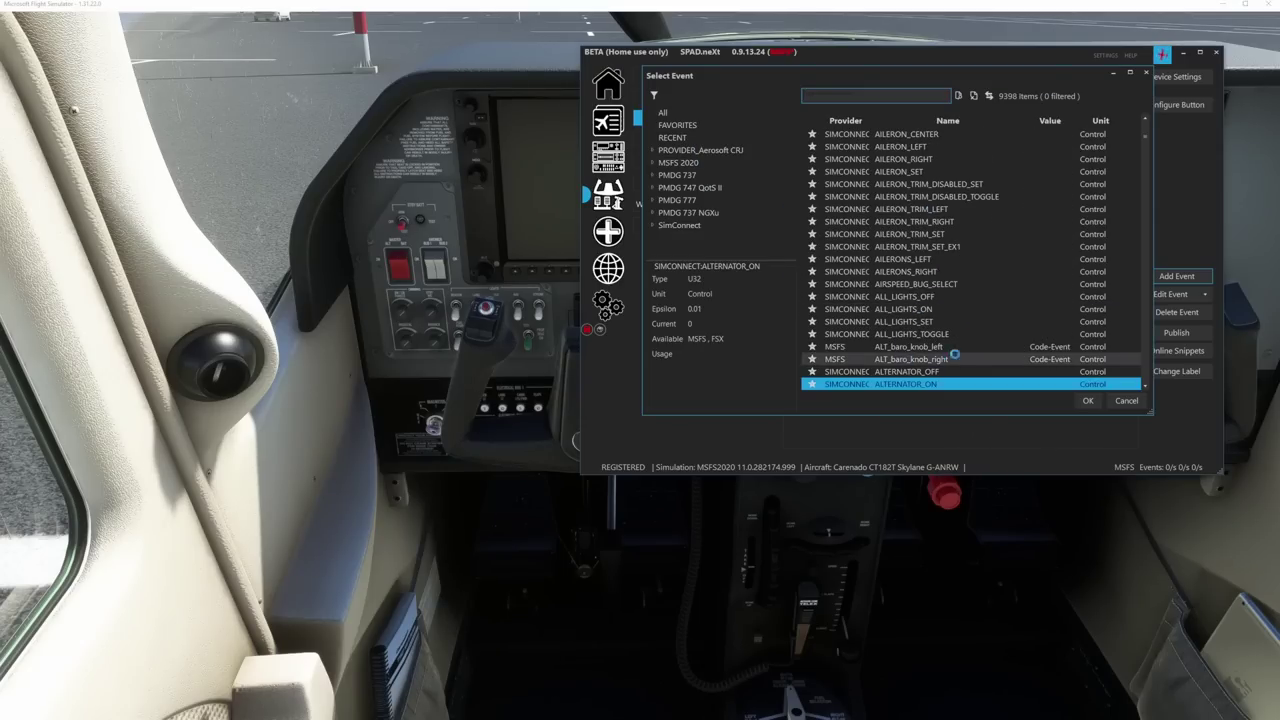
click(1088, 400)
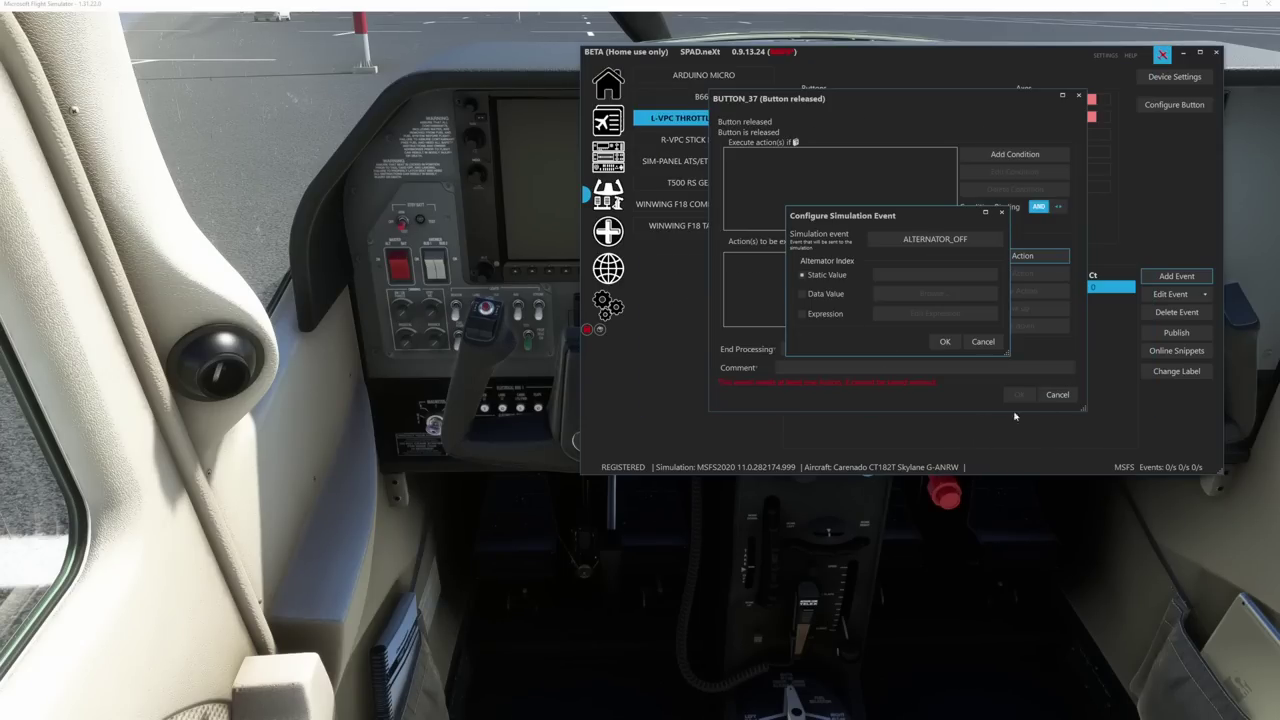
click(943, 340)
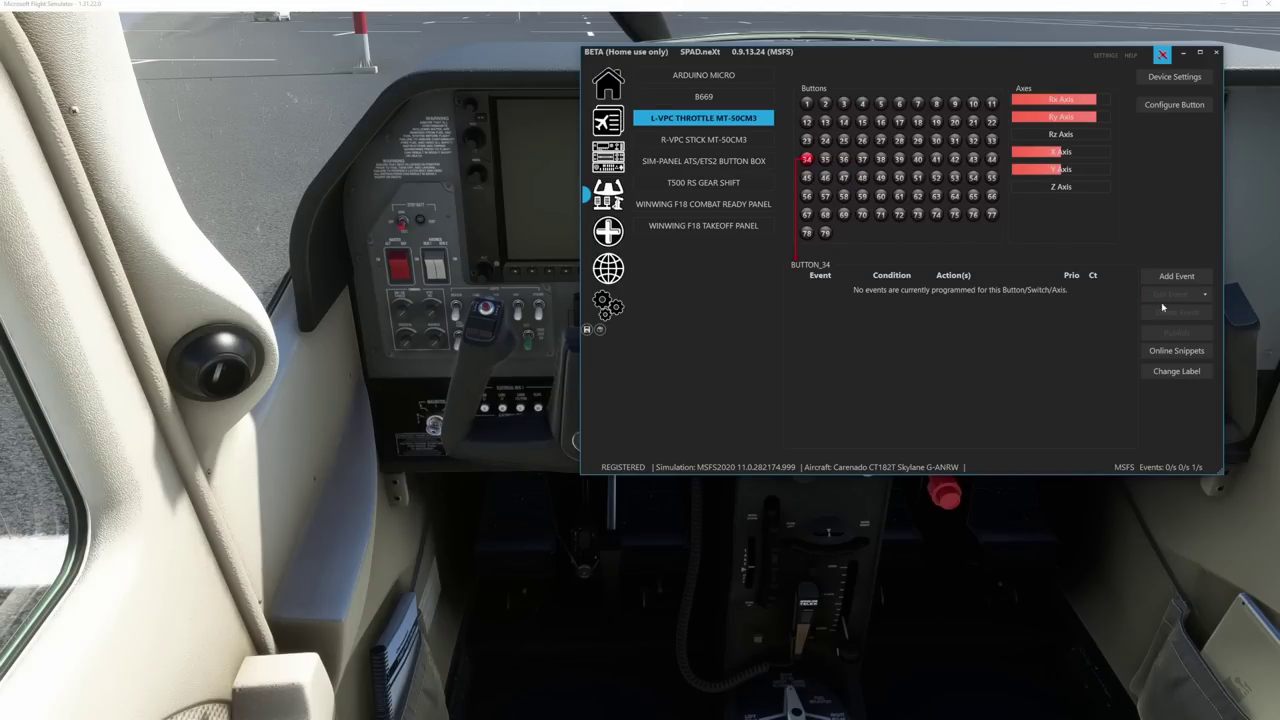
- Add a Button pressed event to throttle button 34 that sends the SimConnect event AVIONICS_MASTER_1_ON, filtering the event list by "avion"
click(1177, 279)
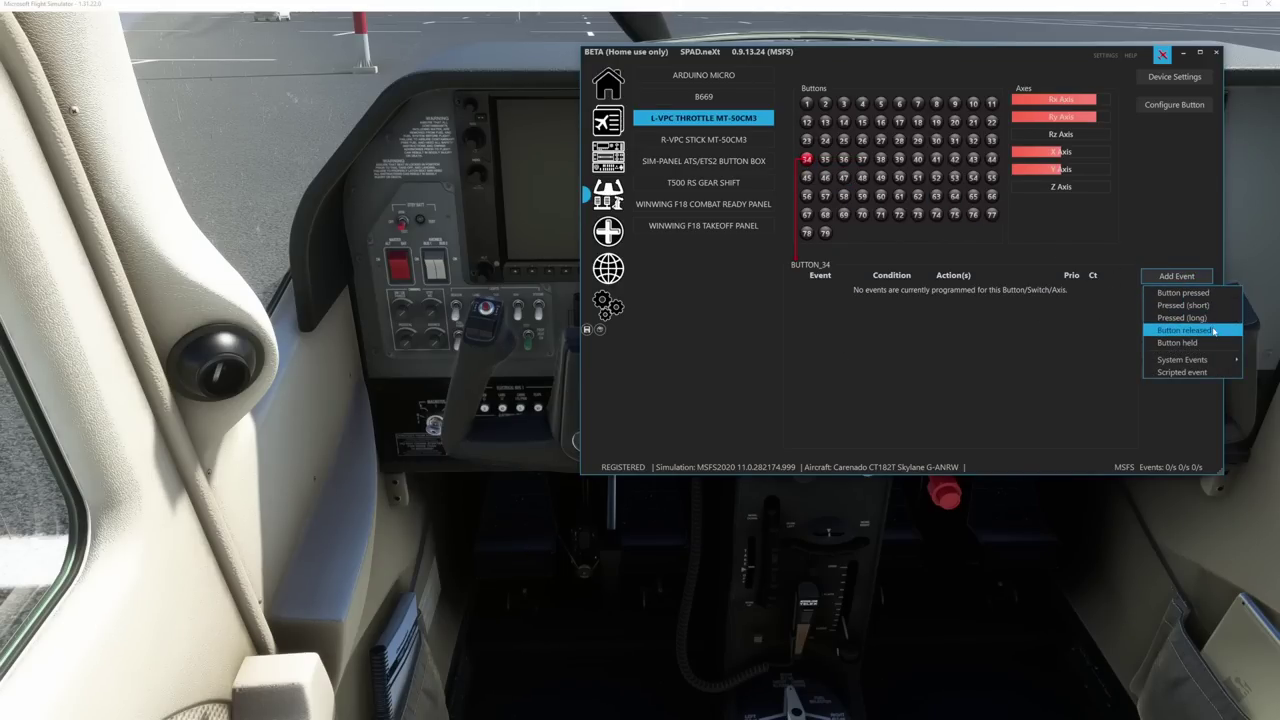
click(1190, 292)
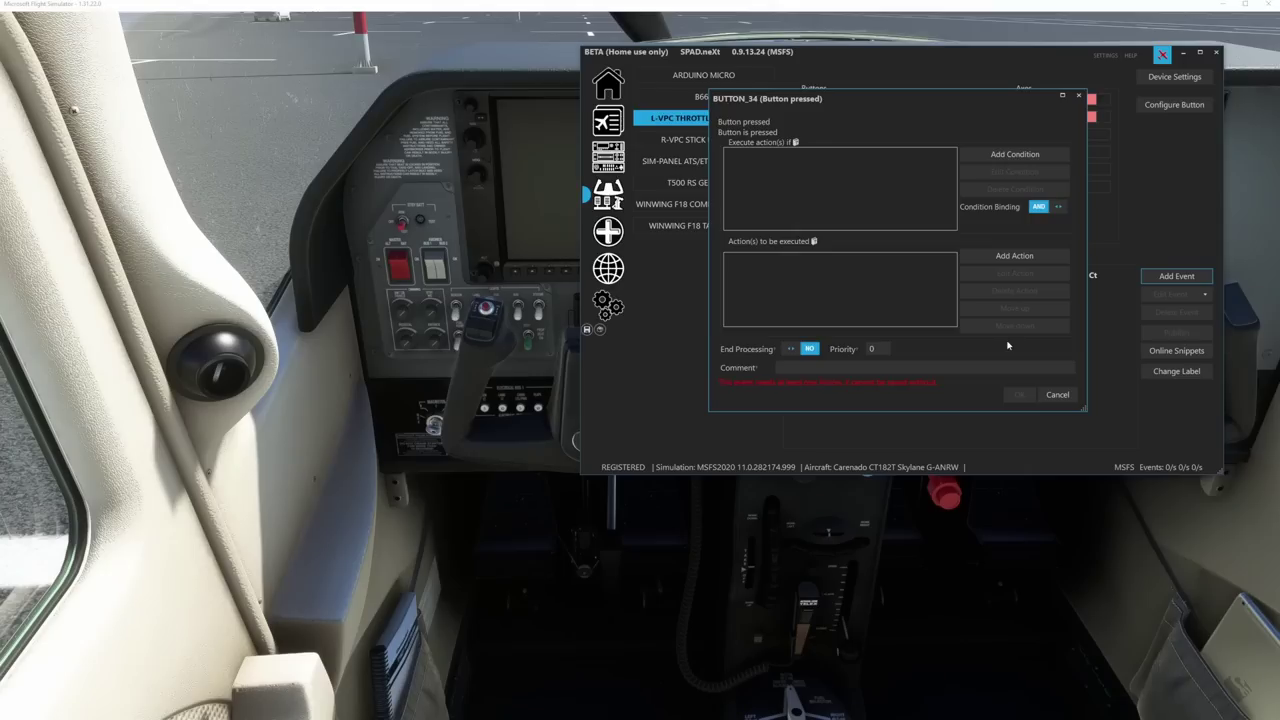
click(1016, 257)
click(1015, 285)
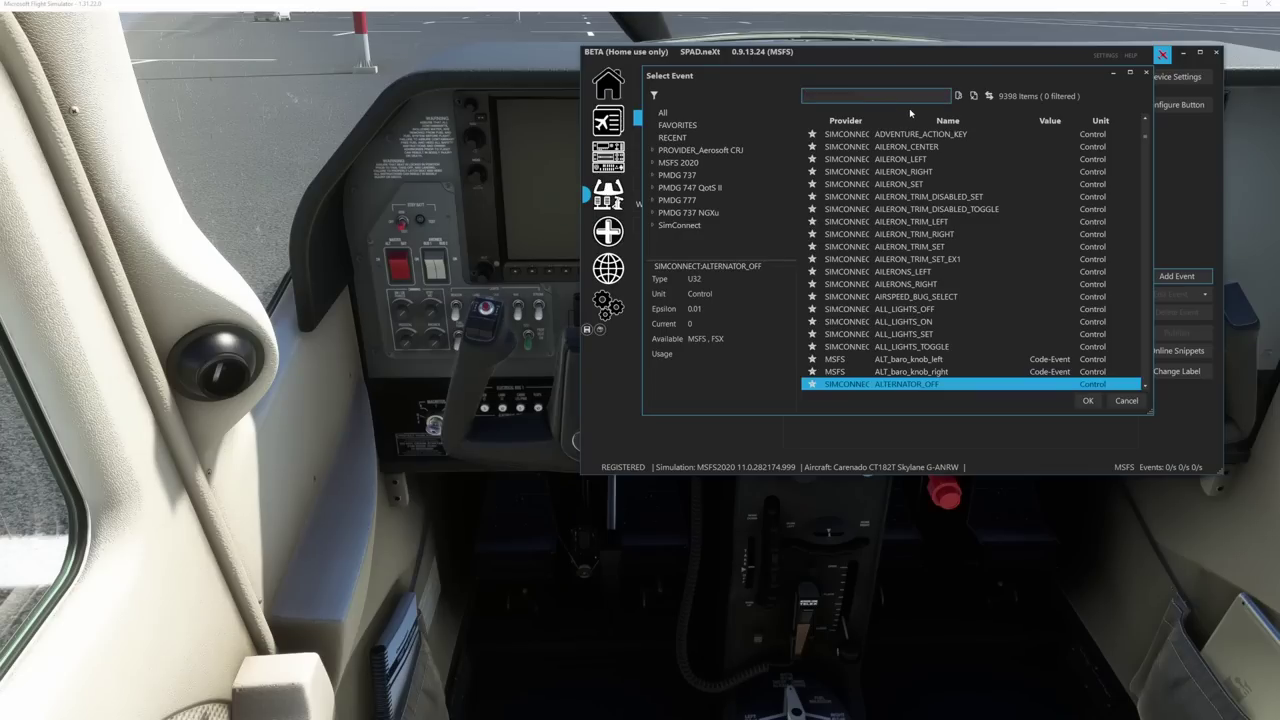
text(avion)
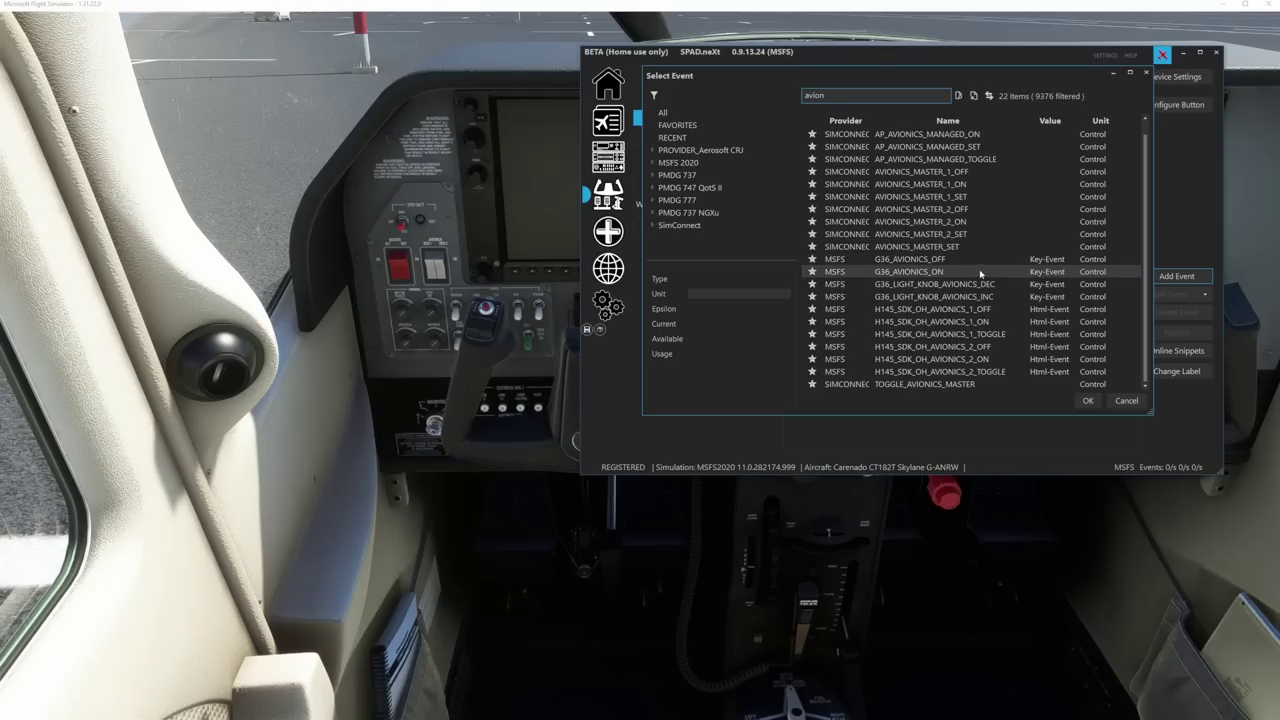
scroll(965, 383, up, 1)
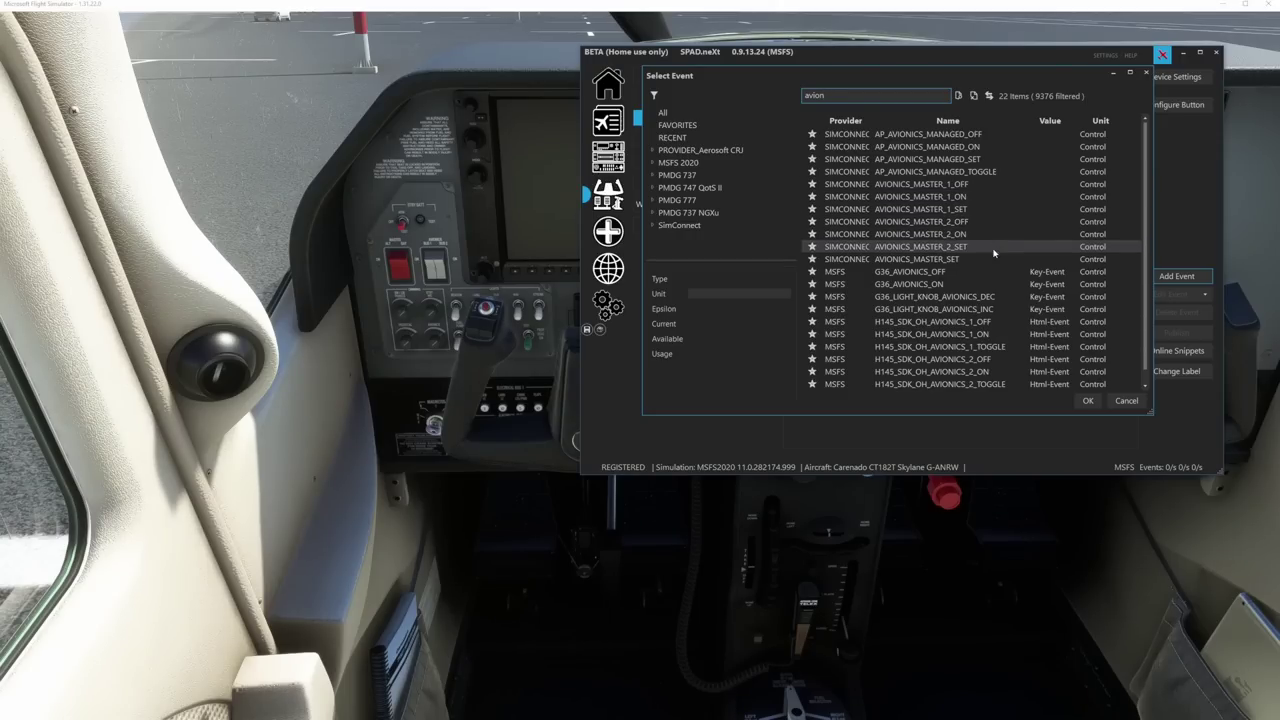
scroll(988, 298, down, 1)
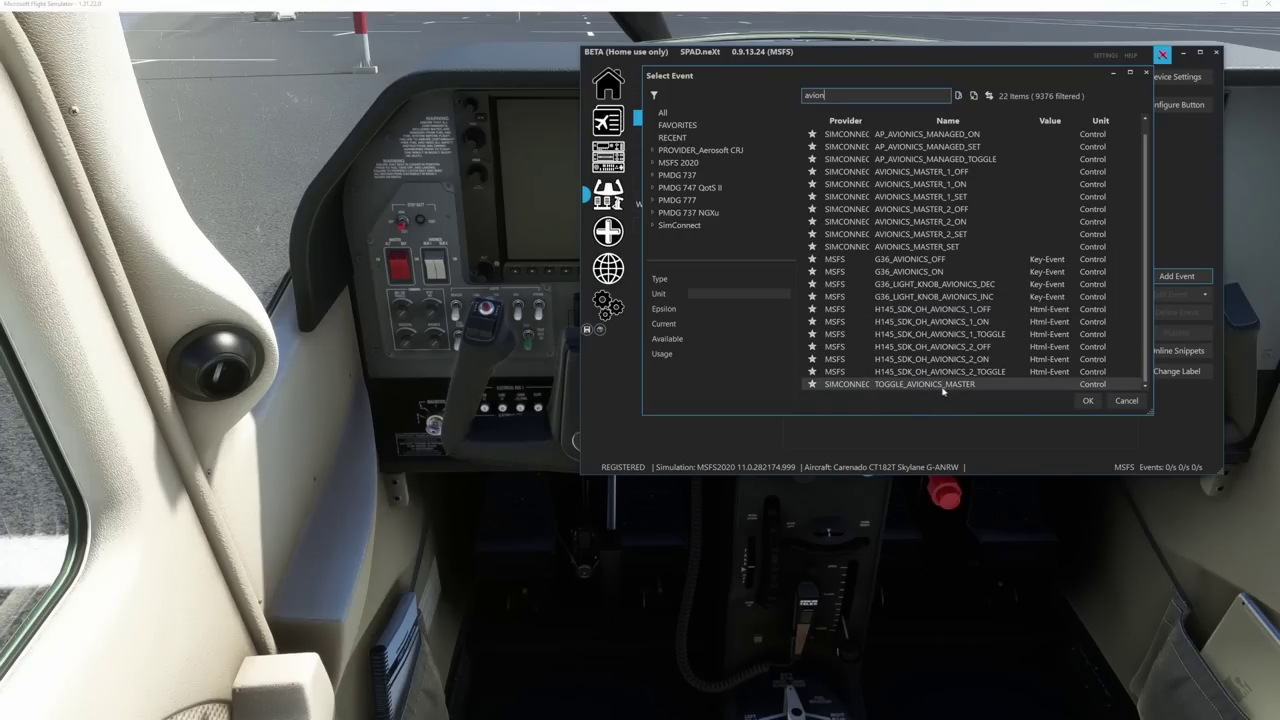
click(970, 186)
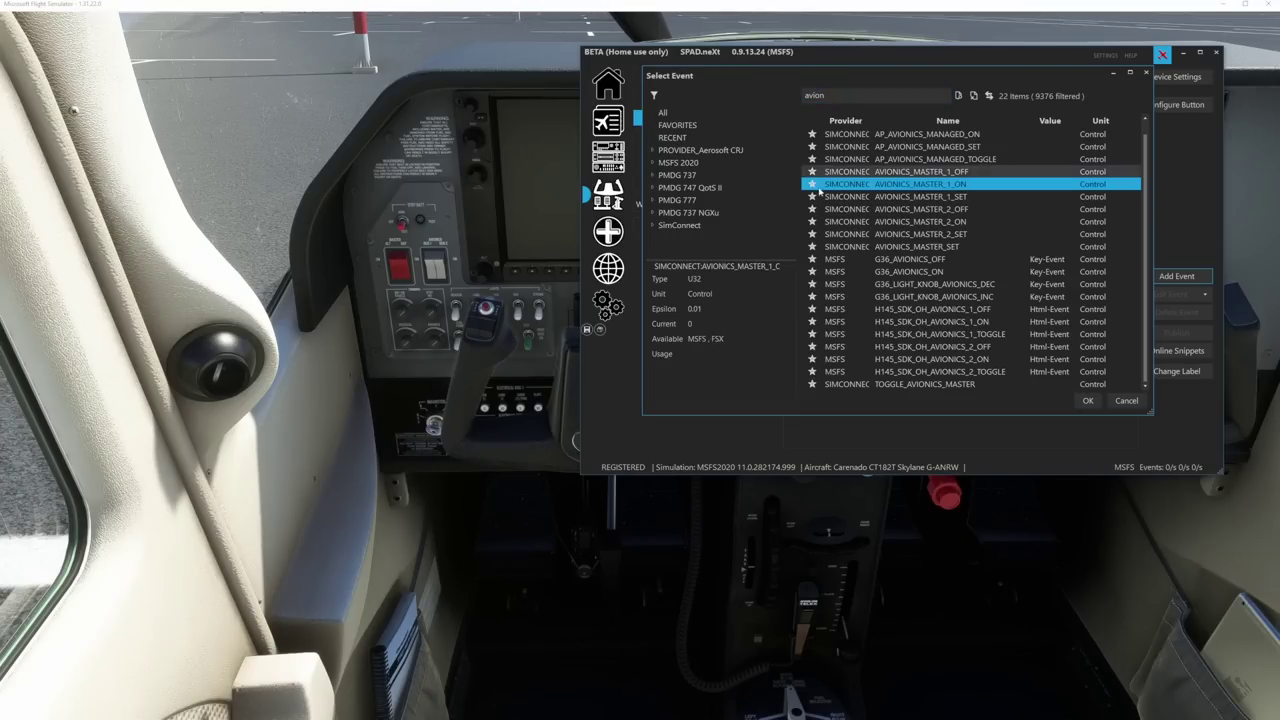
click(1088, 400)
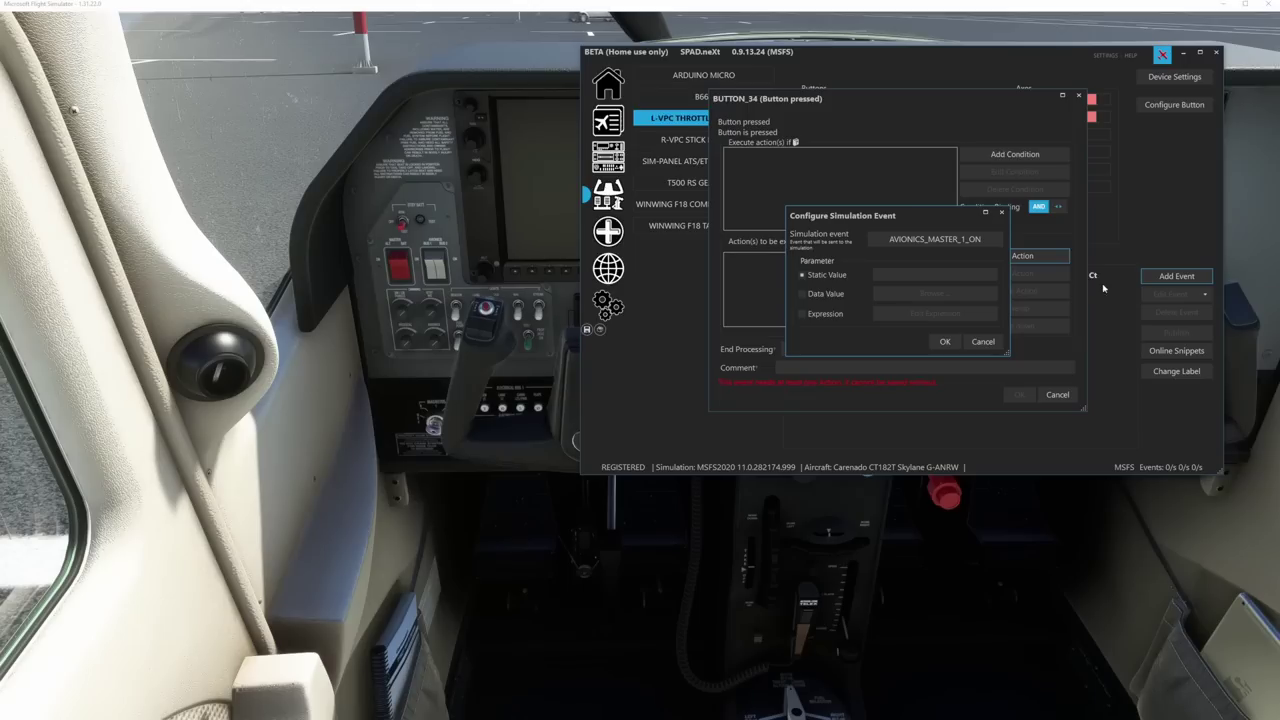
click(943, 338)
click(1019, 384)
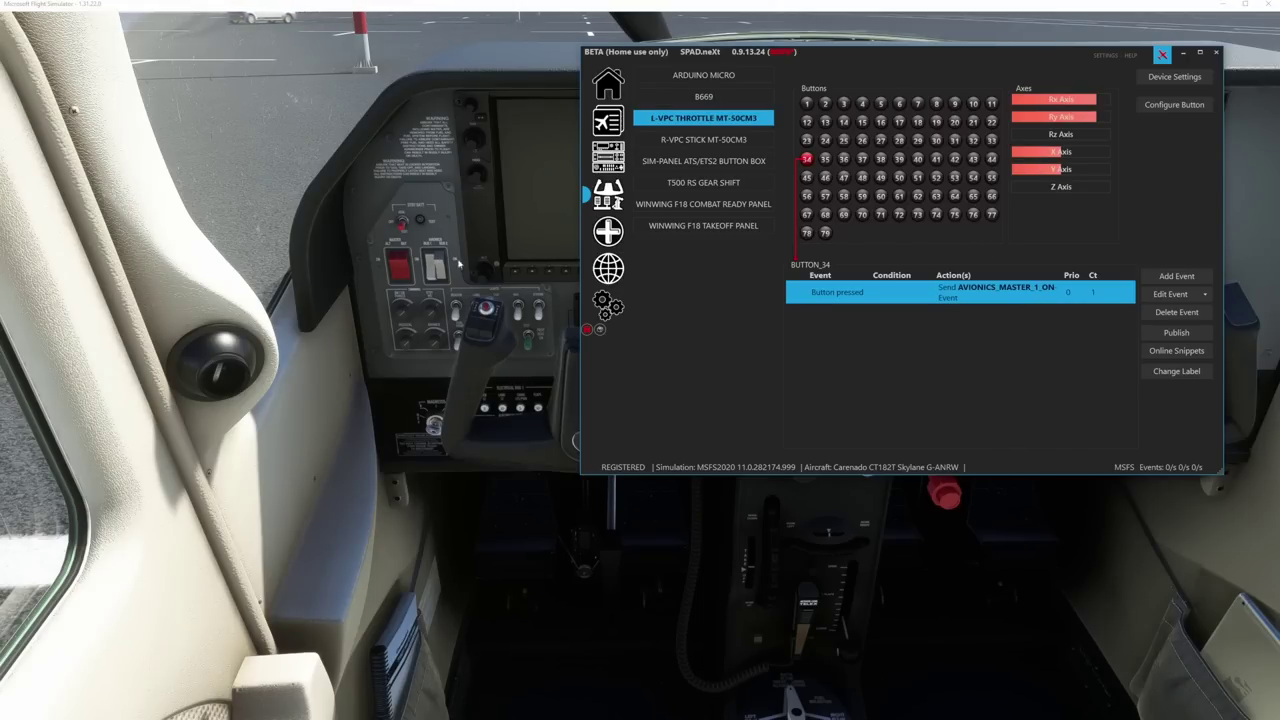
- Add a Button released event to throttle button 34 that sends the SimConnect event AVIONICS_MASTER_1_OFF, and save the profile
click(1176, 276)
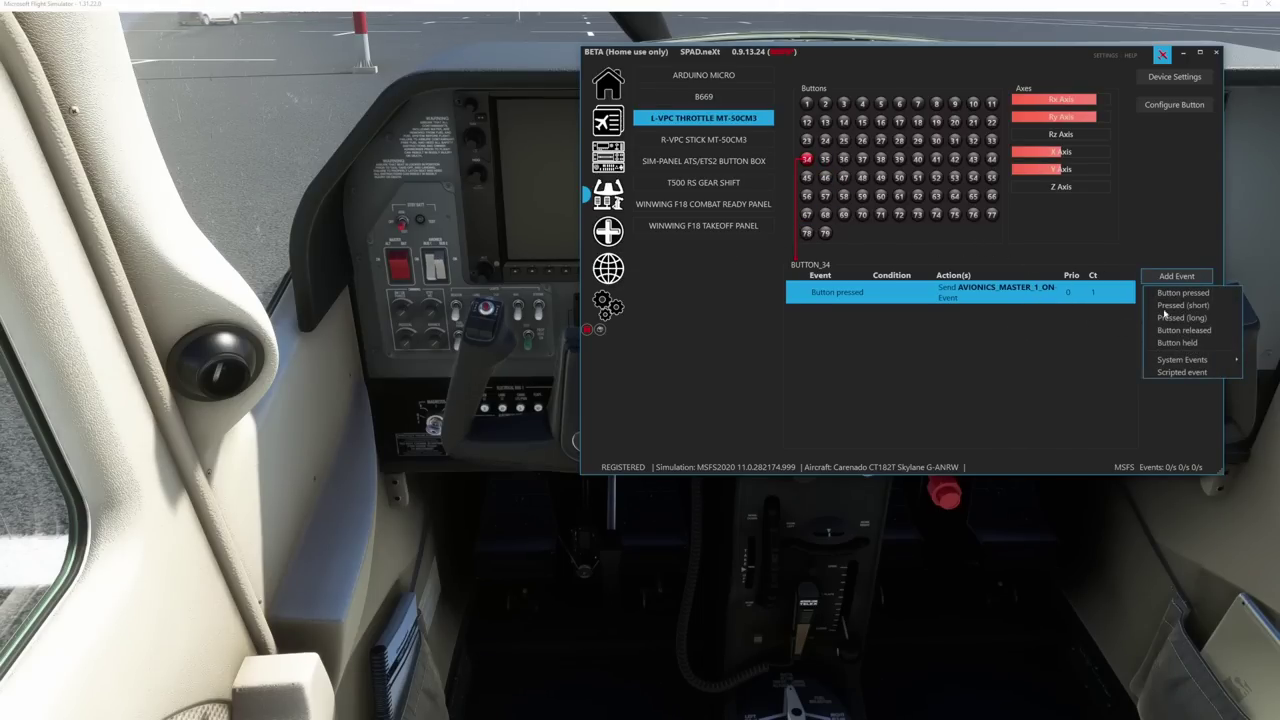
click(1184, 330)
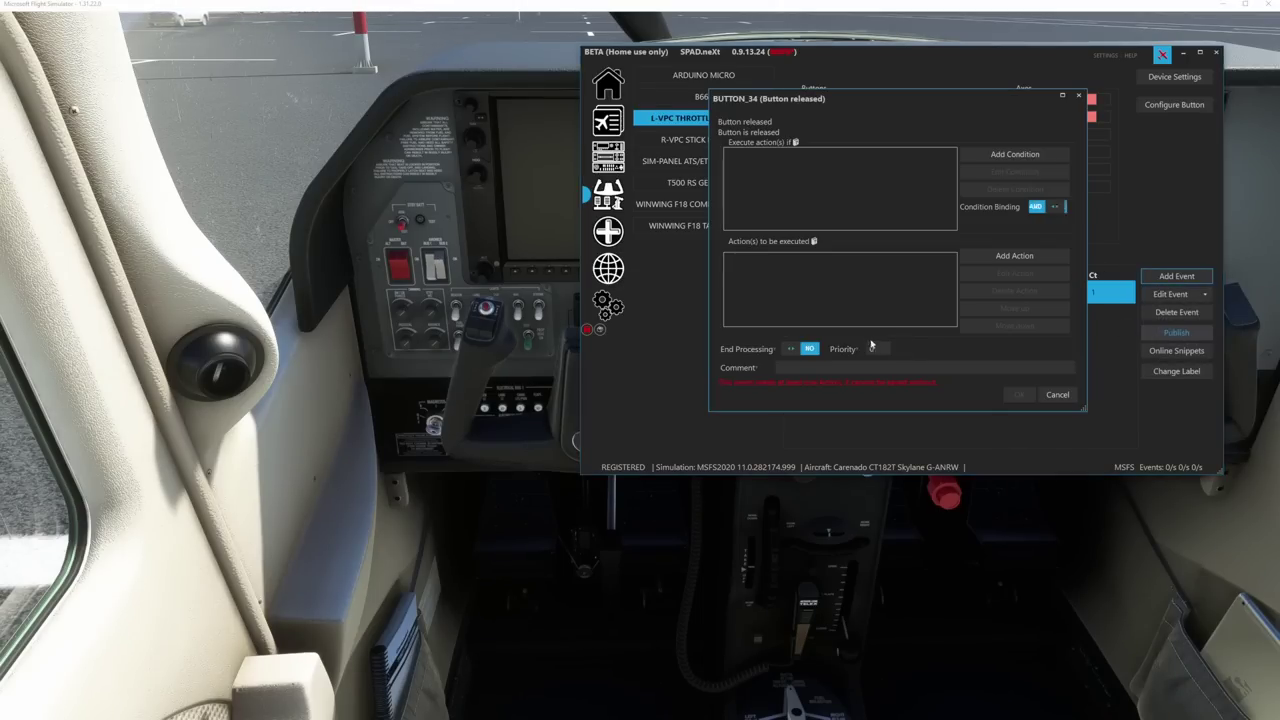
click(1012, 256)
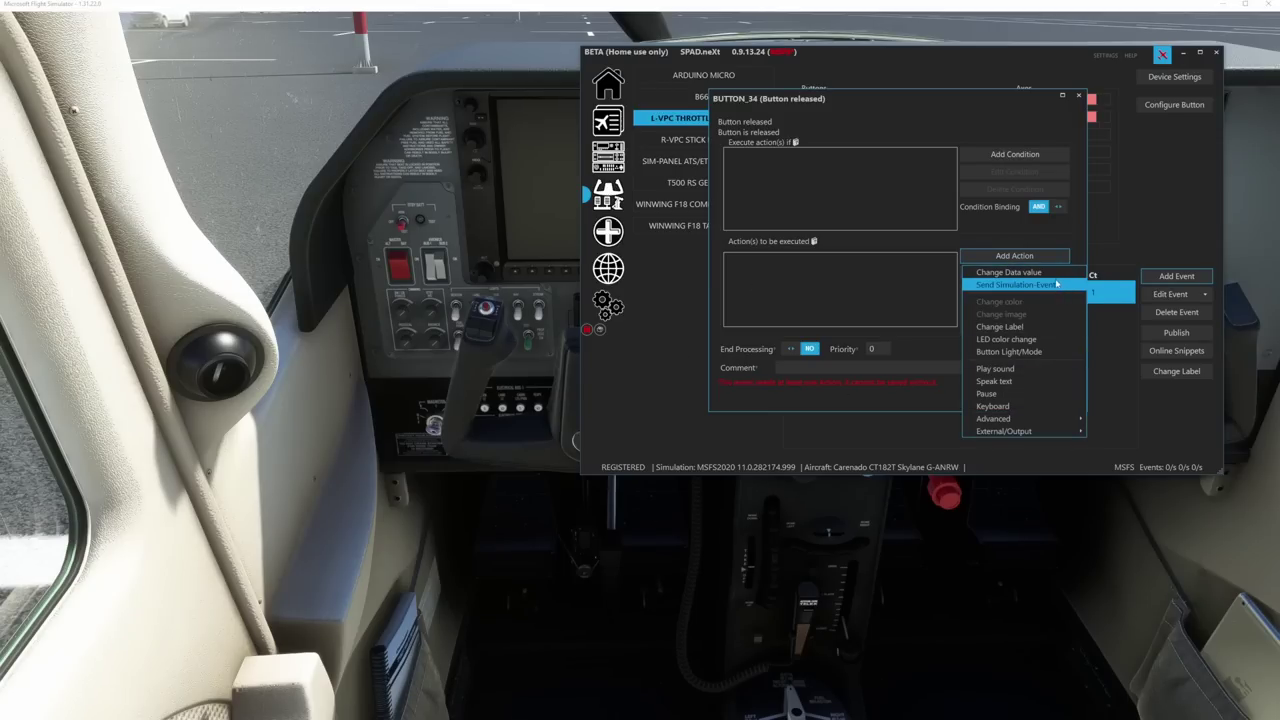
click(1012, 285)
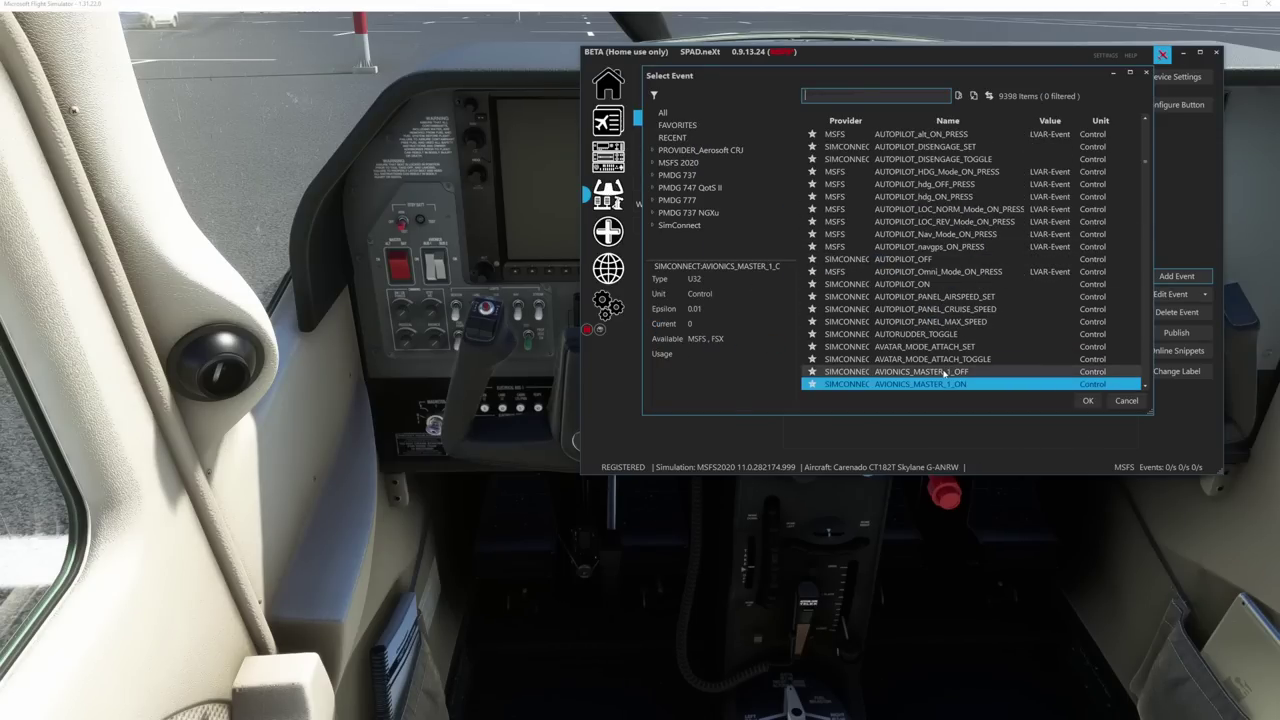
click(1088, 400)
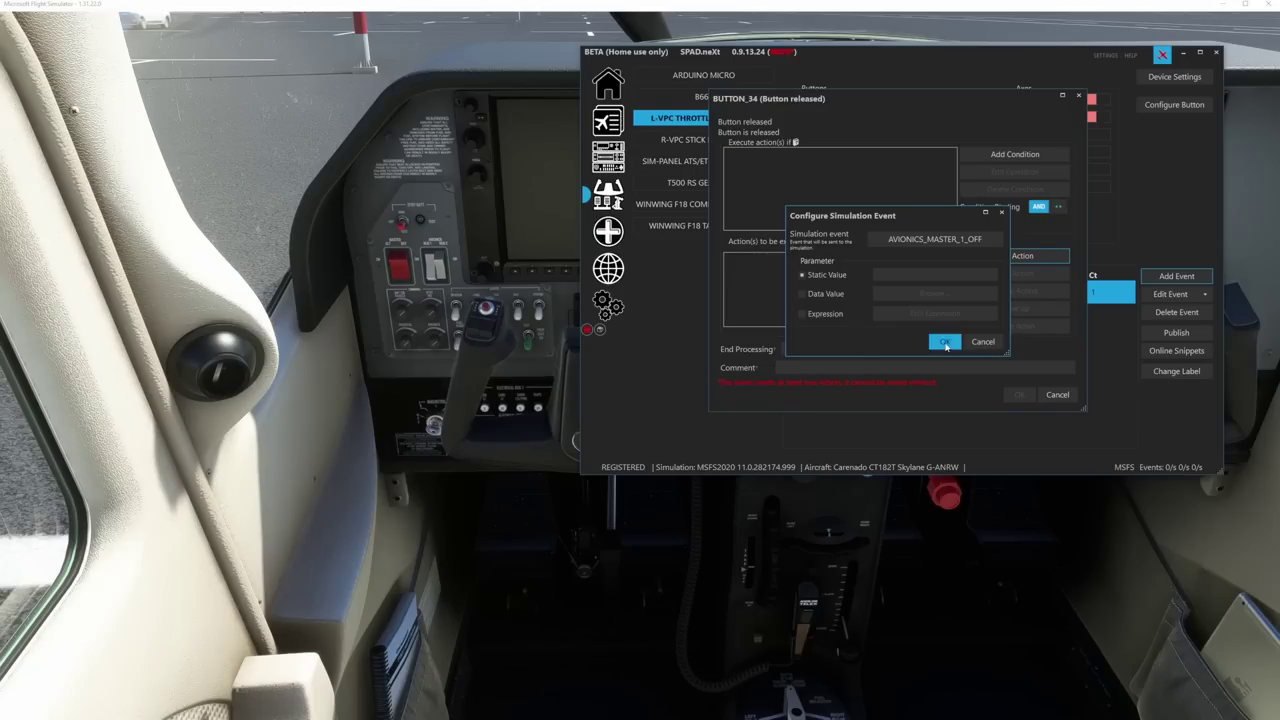
click(944, 344)
click(1020, 386)
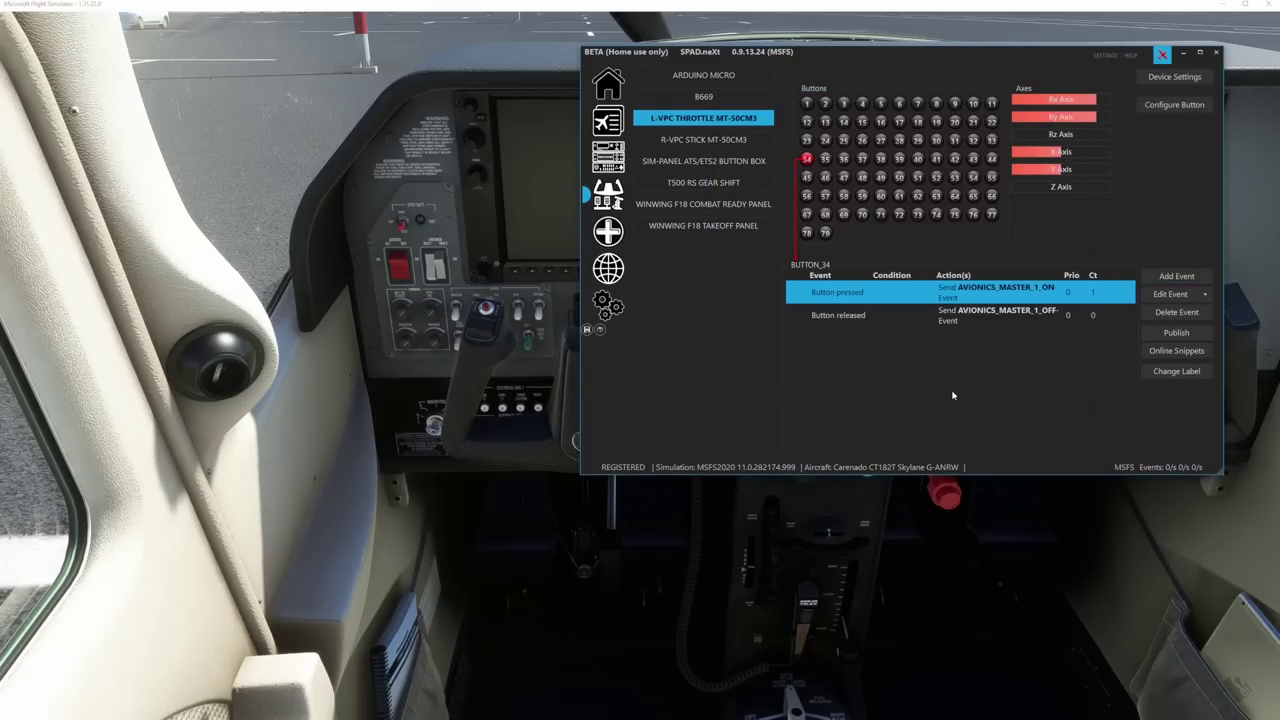
- Select button 35 of the VPC throttle for programming
click(825, 158)
click(1176, 276)
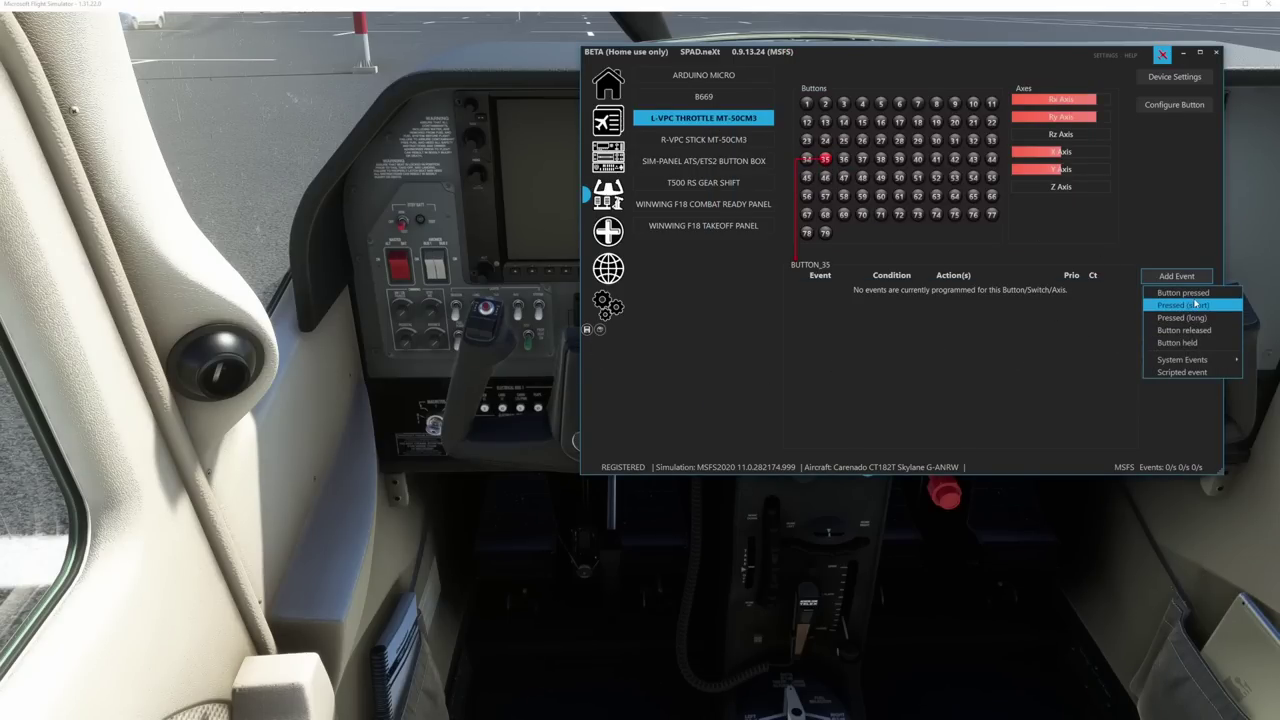
click(1195, 304)
click(1057, 394)
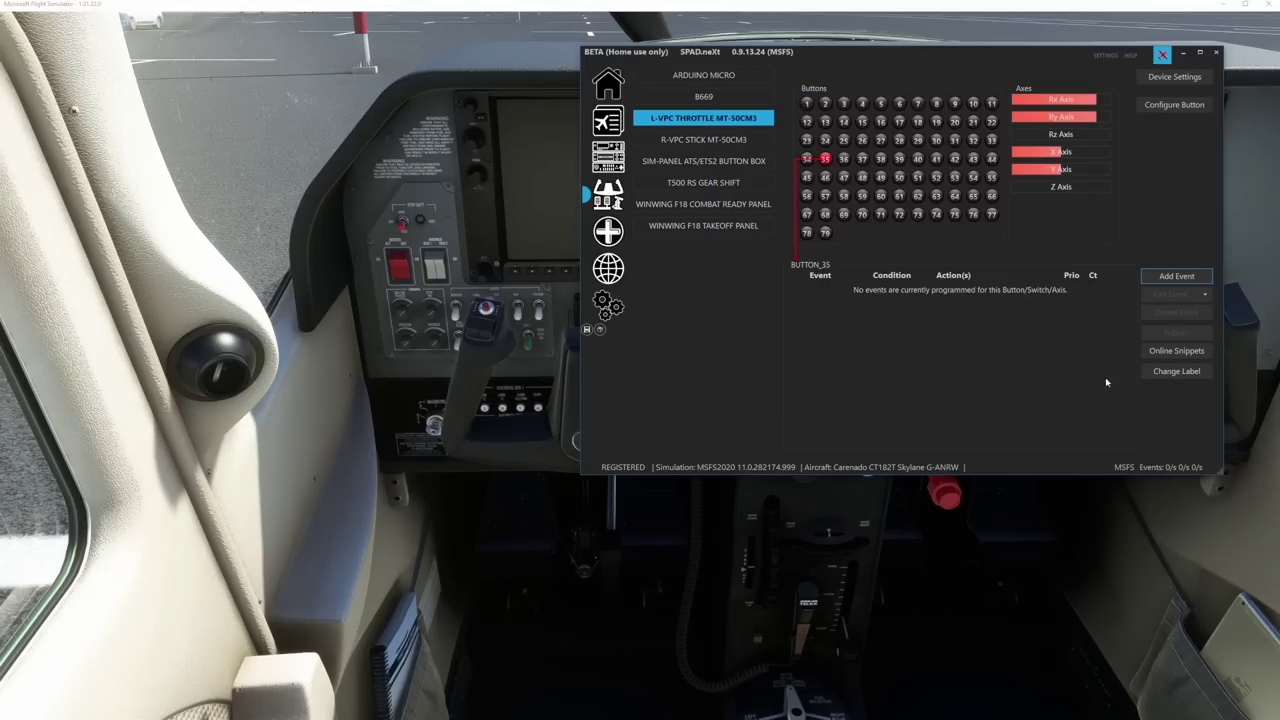
- Add a Button pressed event to throttle button 35 that sends the SimConnect event AVIONICS_MASTER_2_ON
click(1176, 276)
click(1170, 303)
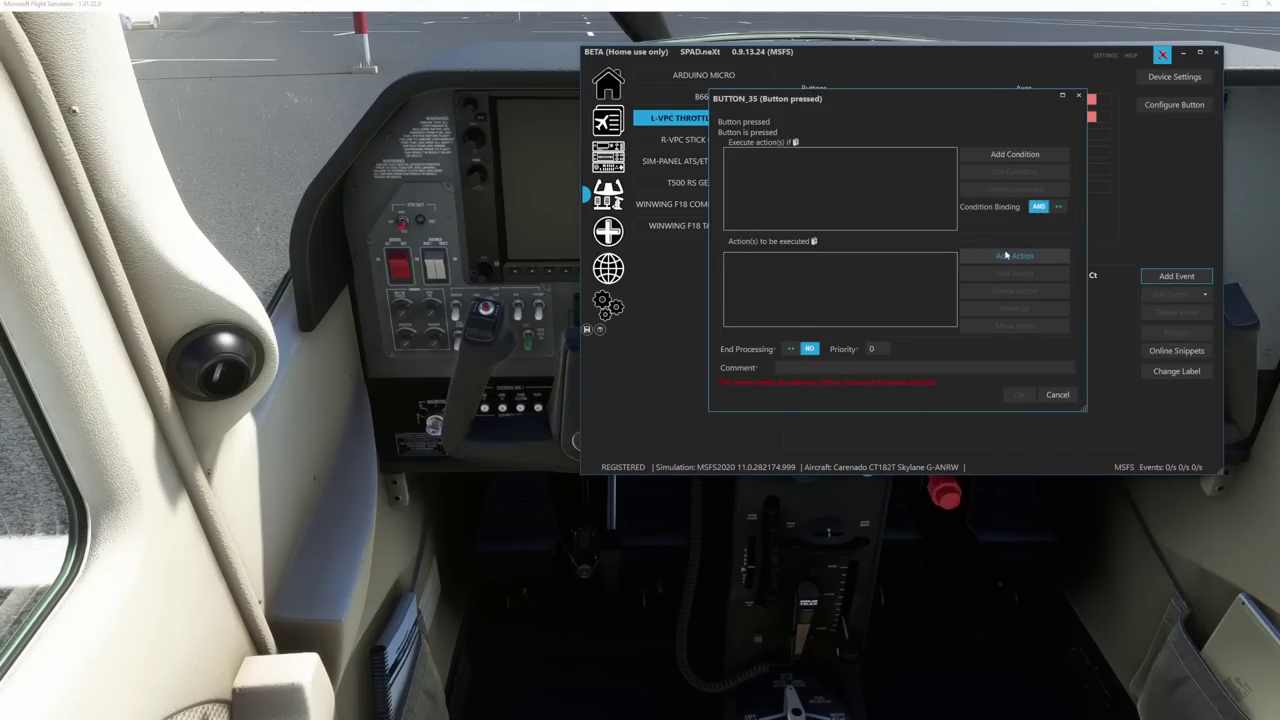
click(1014, 256)
click(1028, 287)
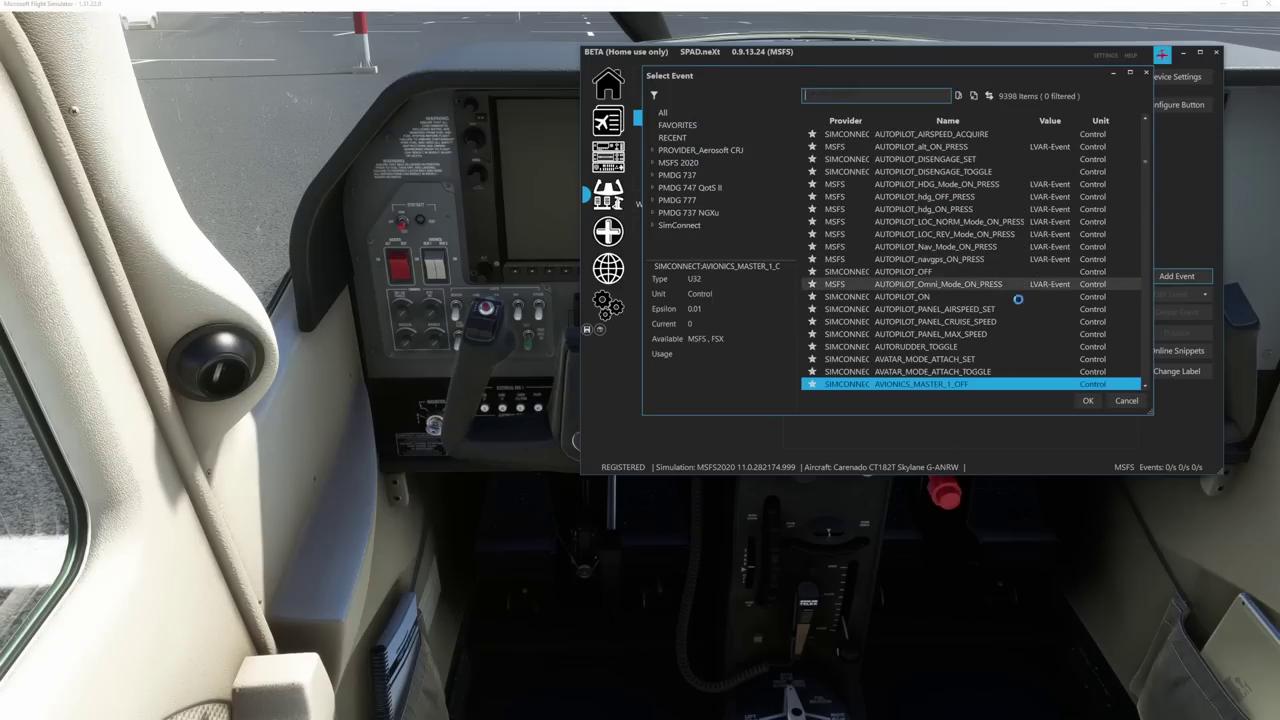
scroll(950, 300, down, 3)
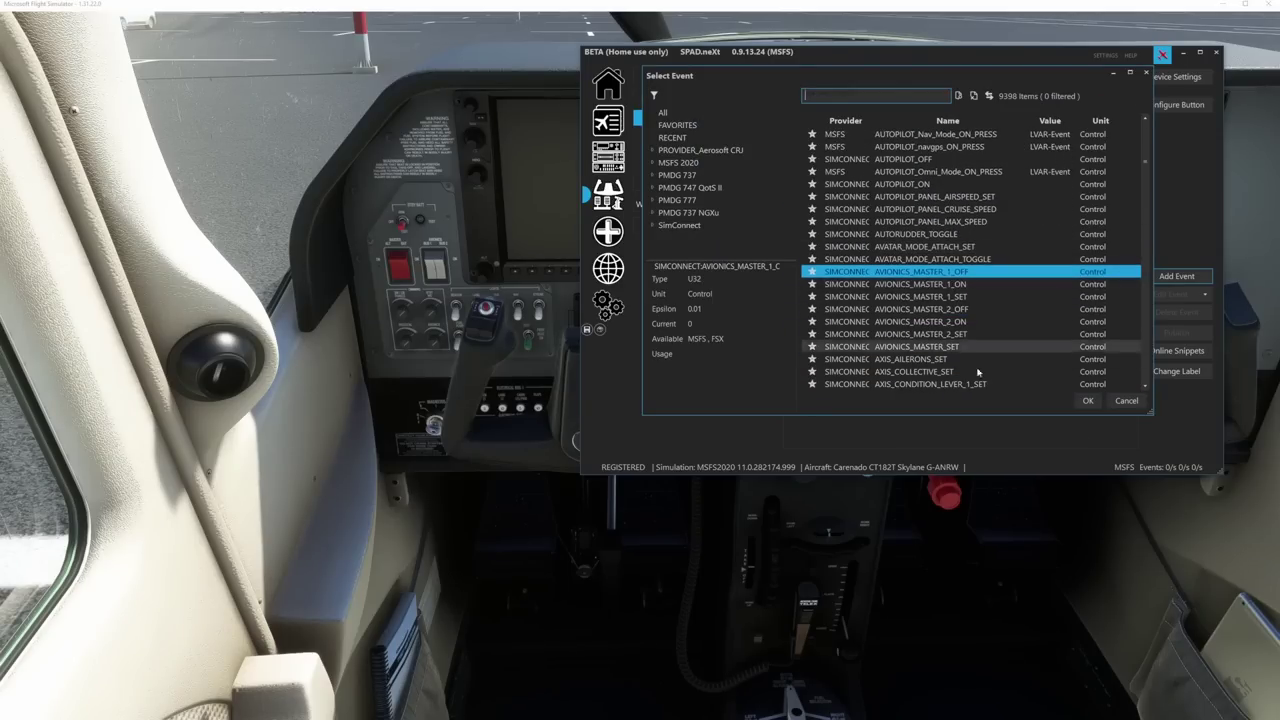
click(950, 321)
click(1097, 401)
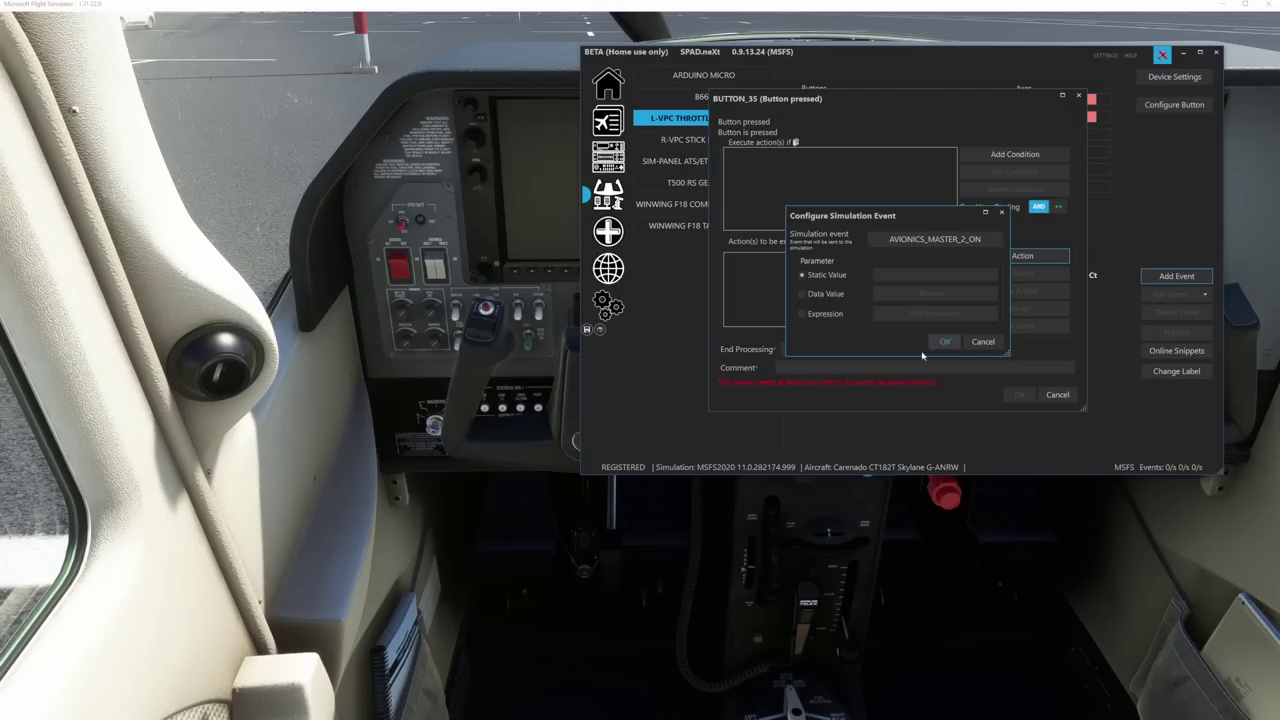
click(945, 346)
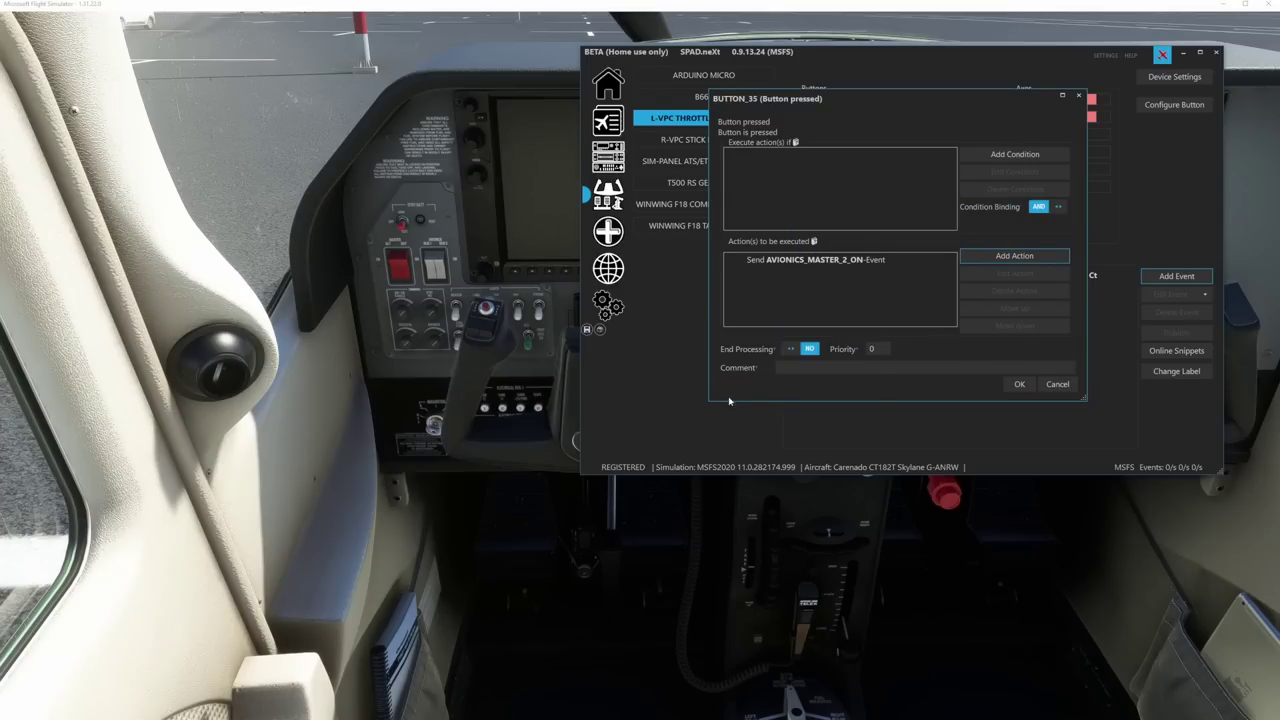
click(1019, 384)
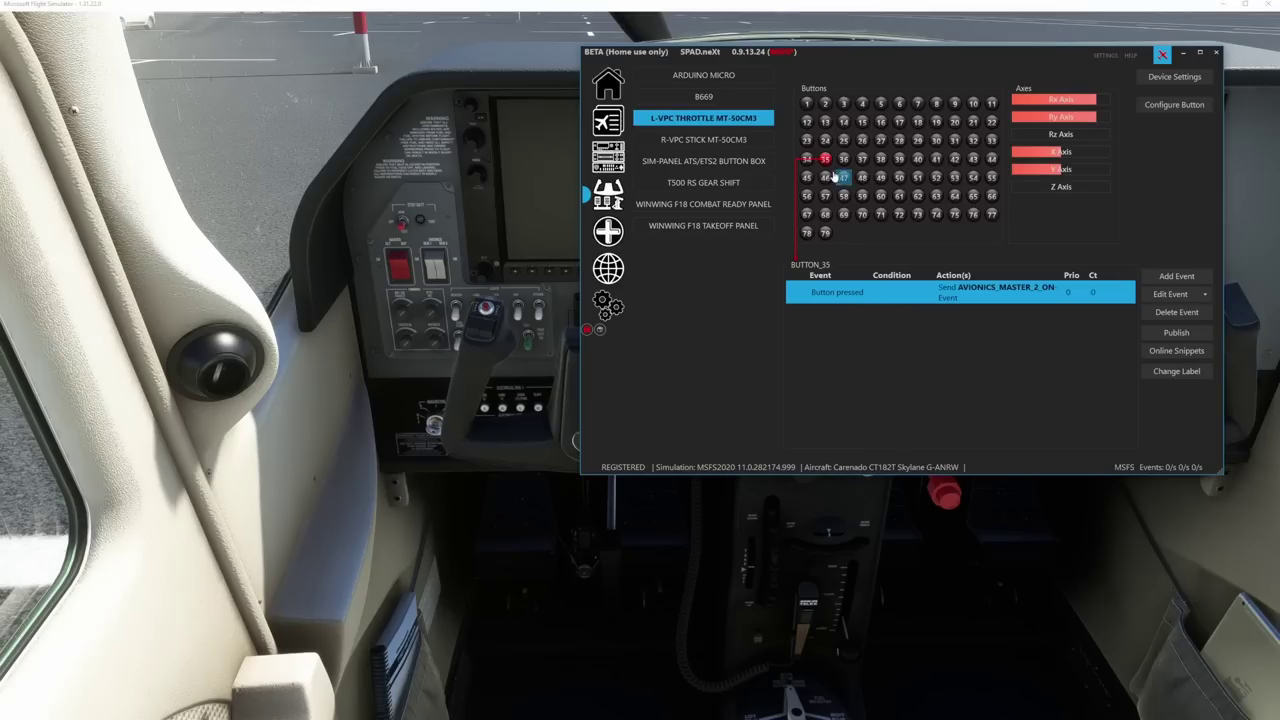
- Add a Button released event to throttle button 35 that sends the SimConnect event AVIONICS_MASTER_2_OFF
click(1177, 279)
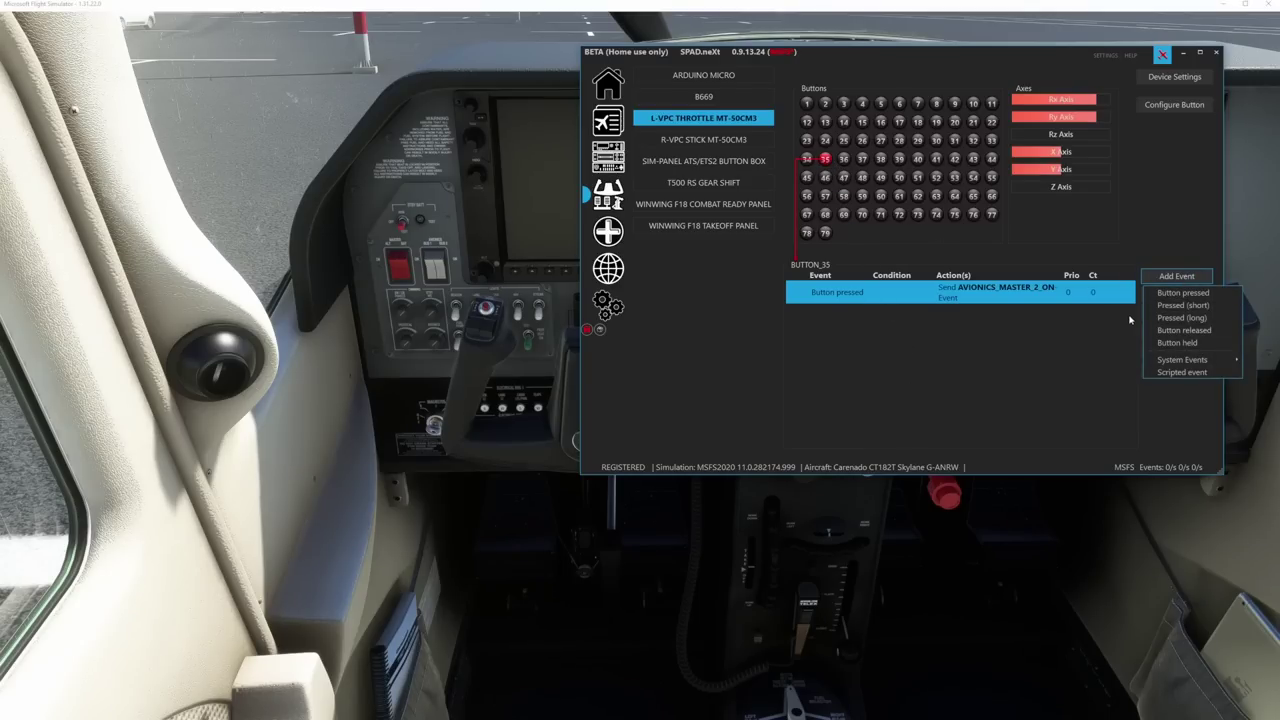
click(1180, 330)
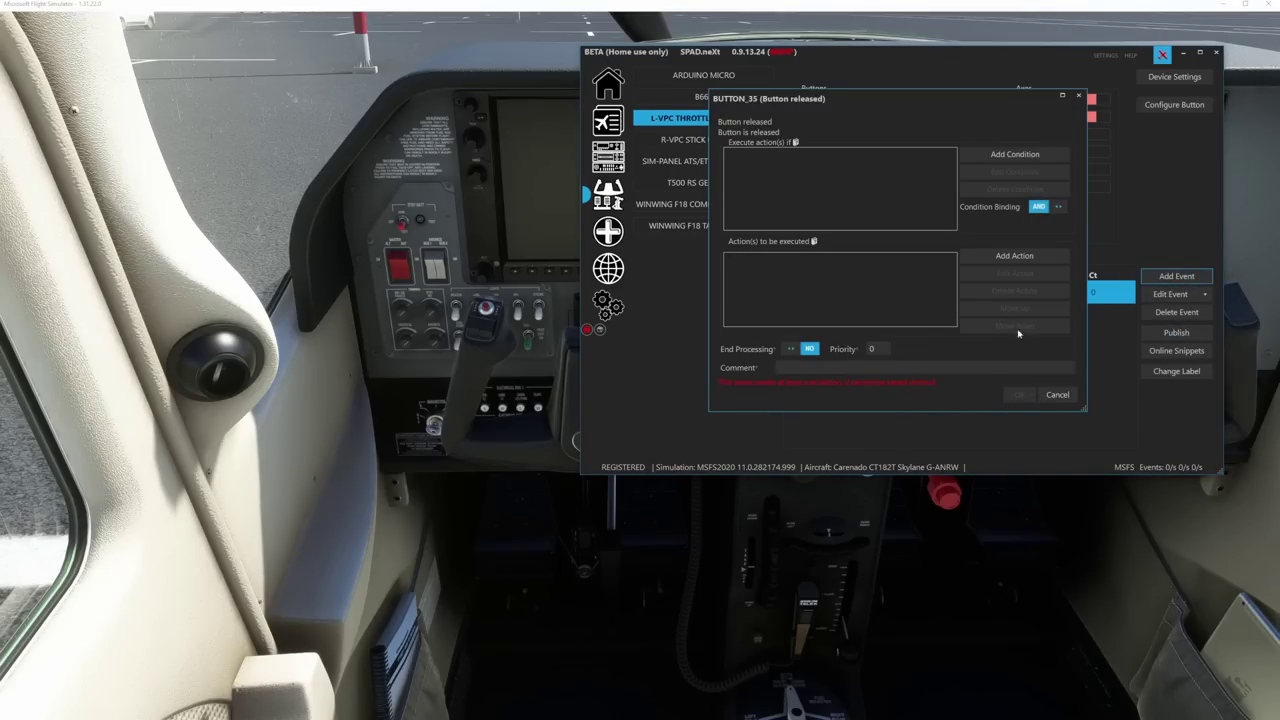
click(1013, 262)
click(1036, 290)
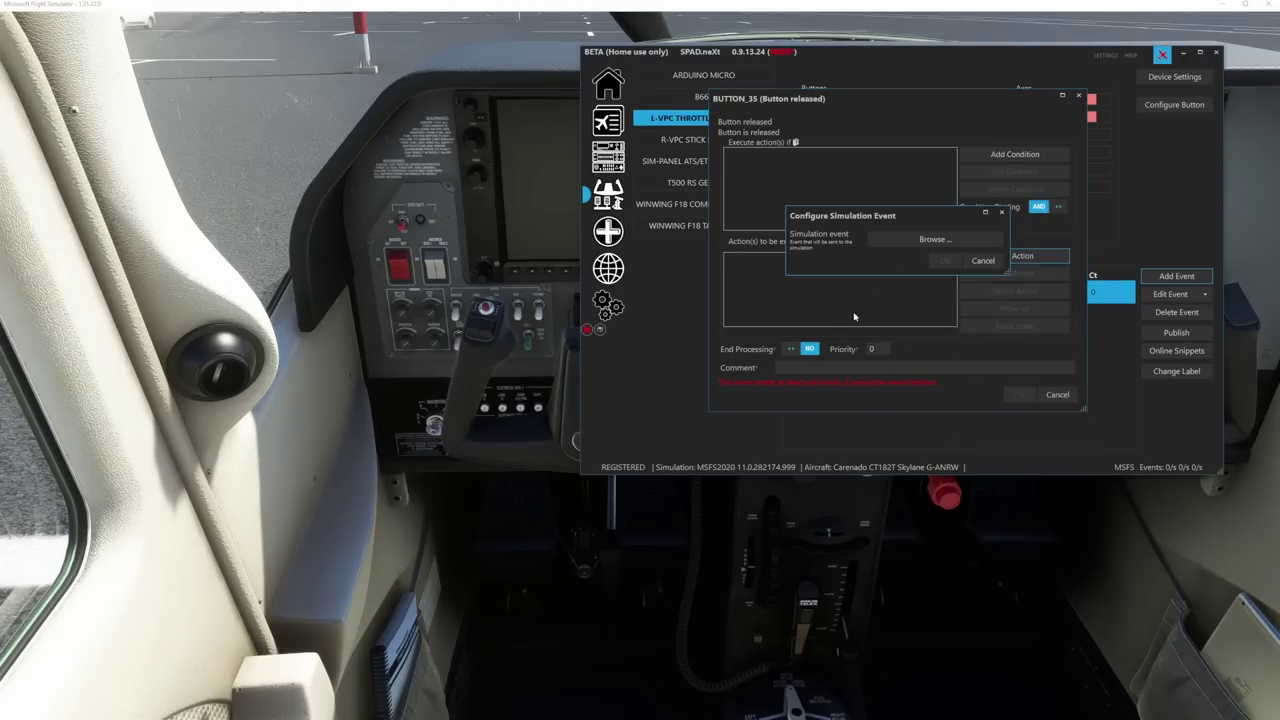
click(935, 239)
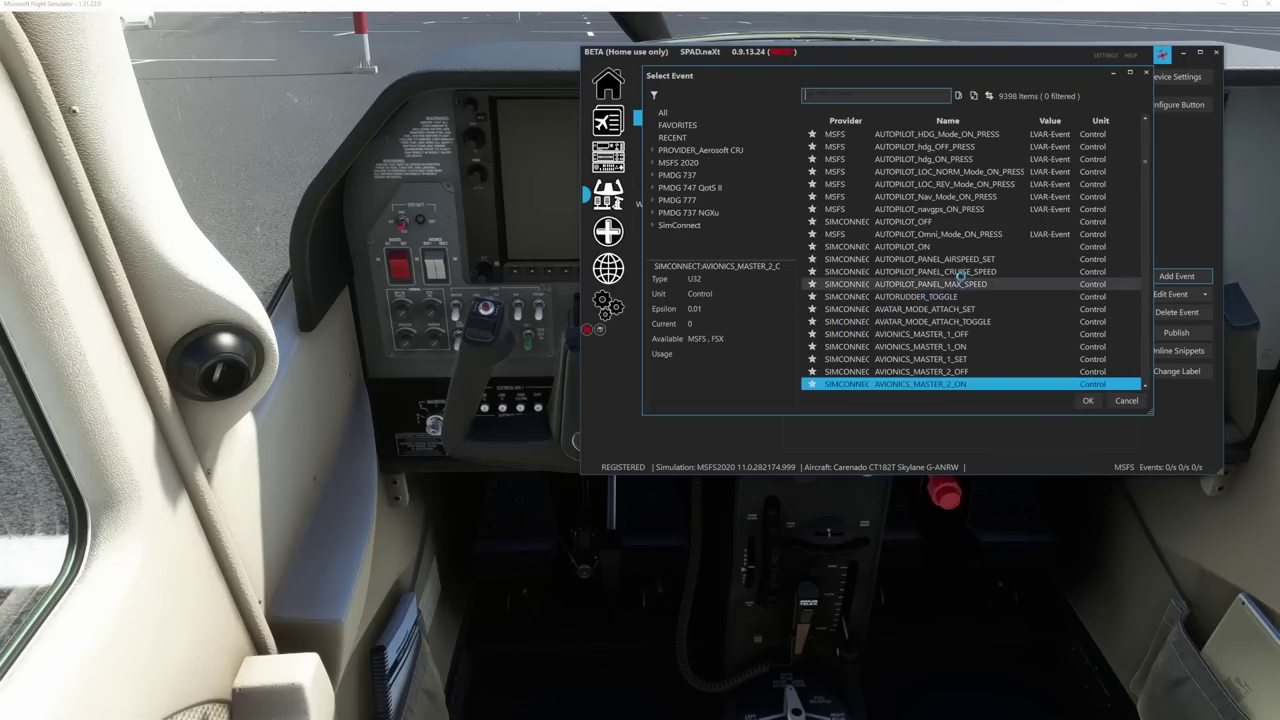
click(953, 372)
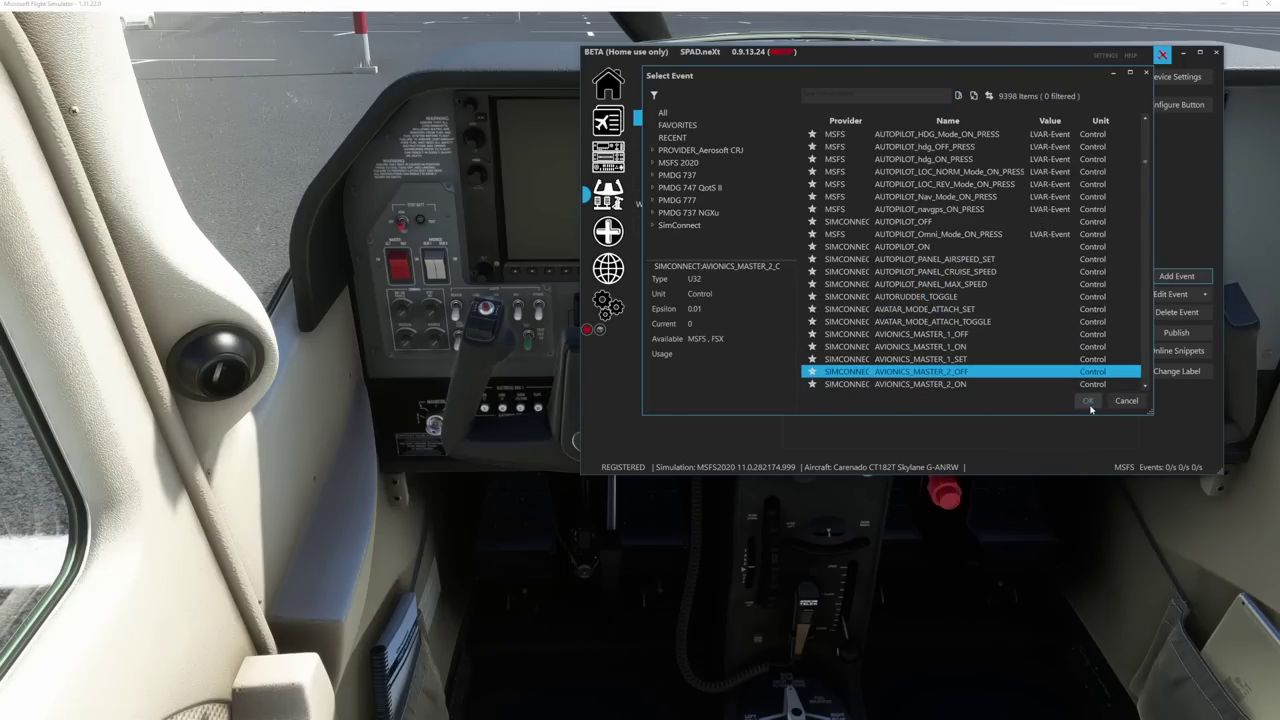
click(1088, 400)
click(944, 341)
click(1018, 394)
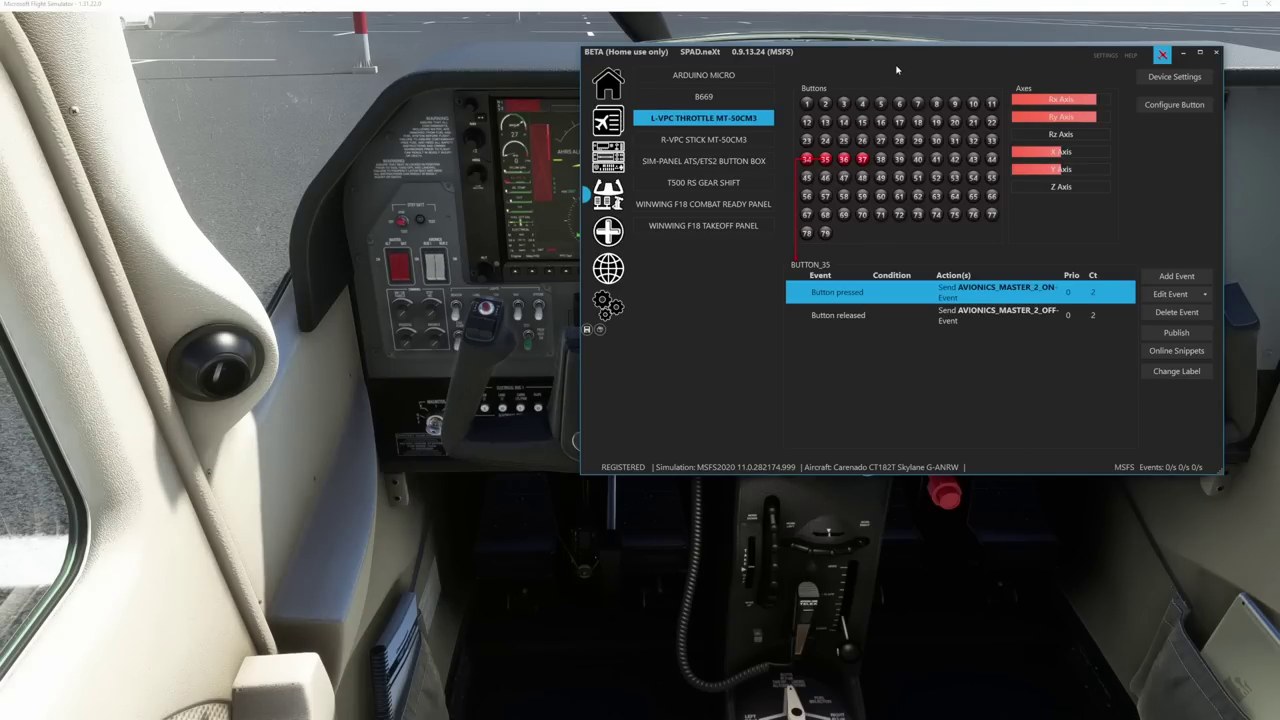
- Start a Button pressed event for throttle button 44 with a Send Simulation-Event action, and open the event selection list
drag(902, 67, 812, 82)
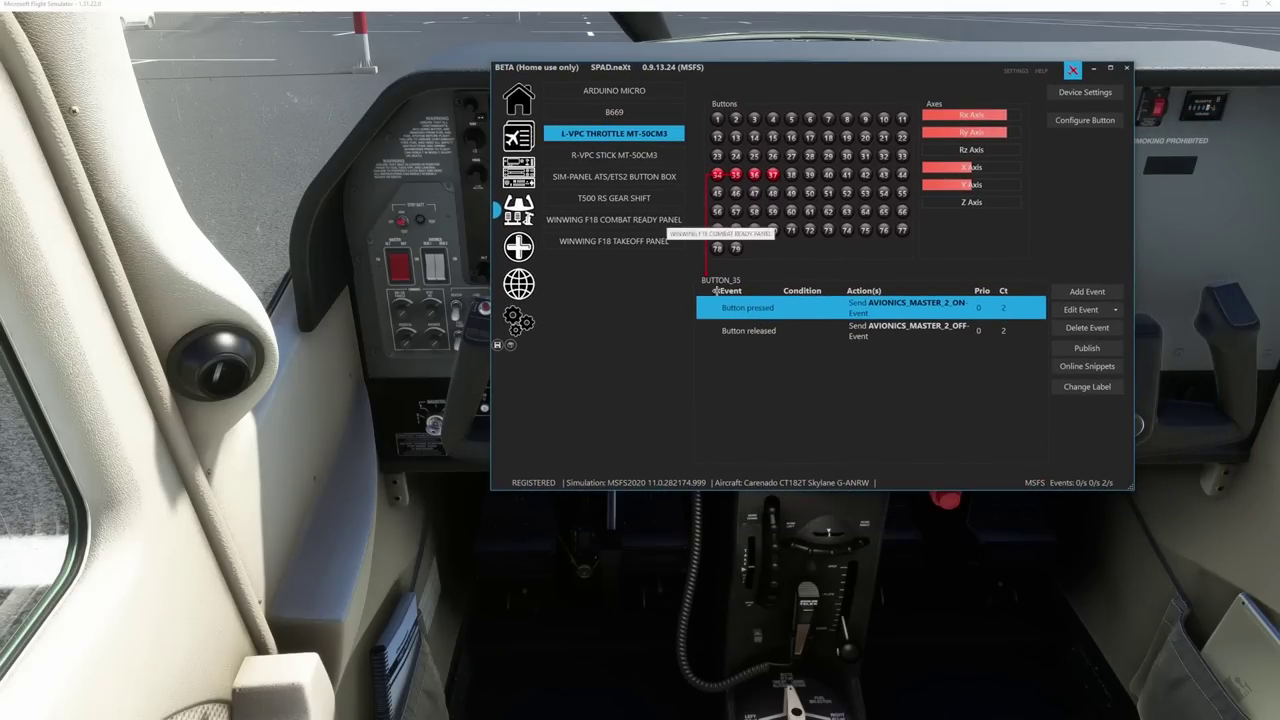
click(902, 174)
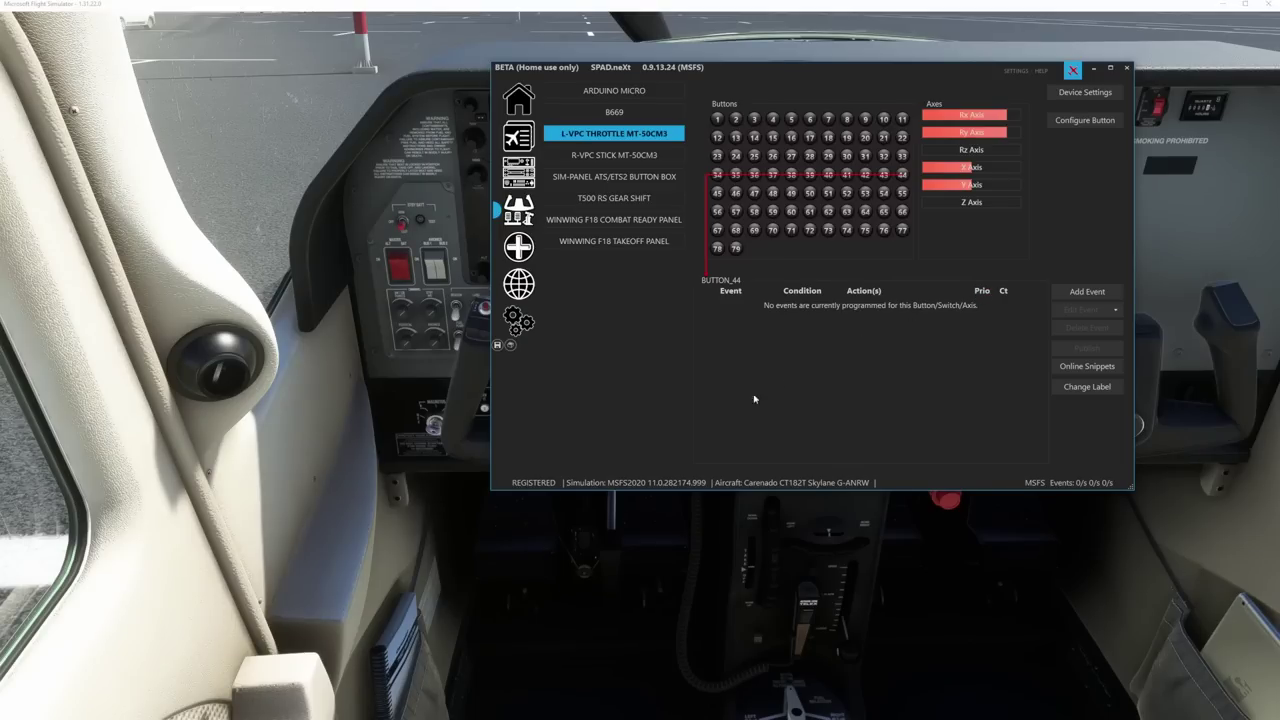
click(1087, 291)
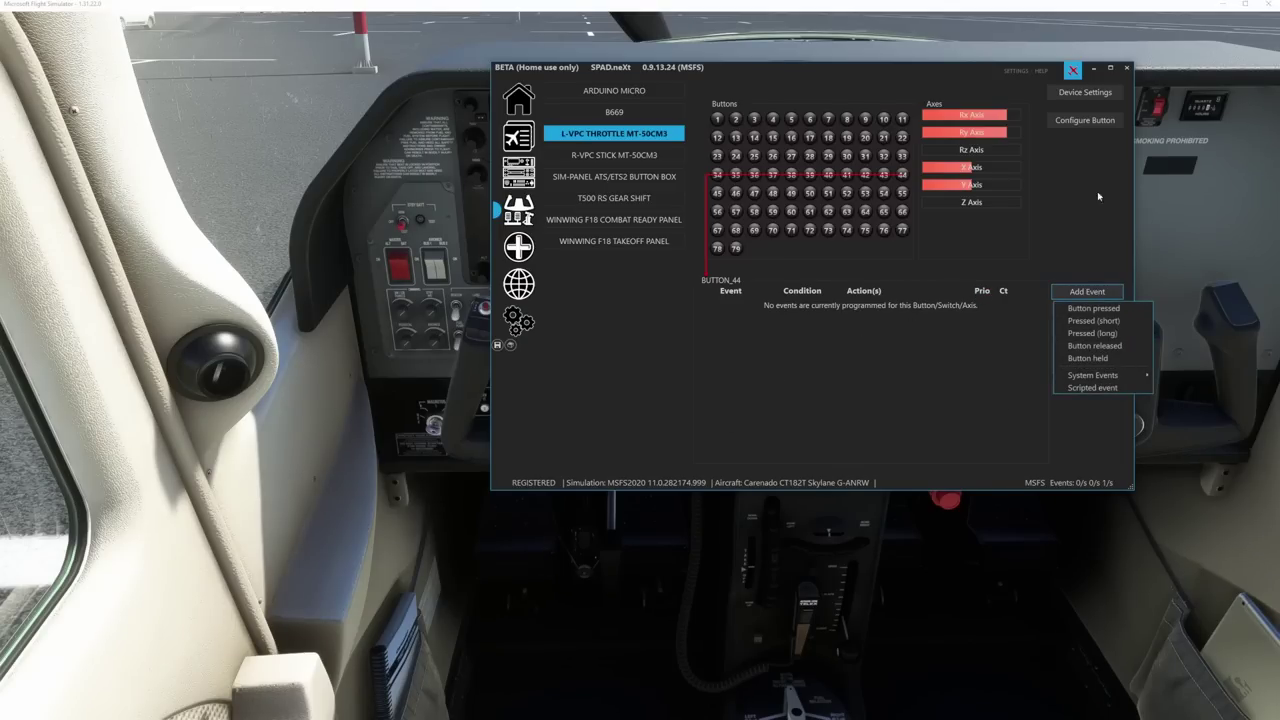
click(1090, 309)
click(925, 271)
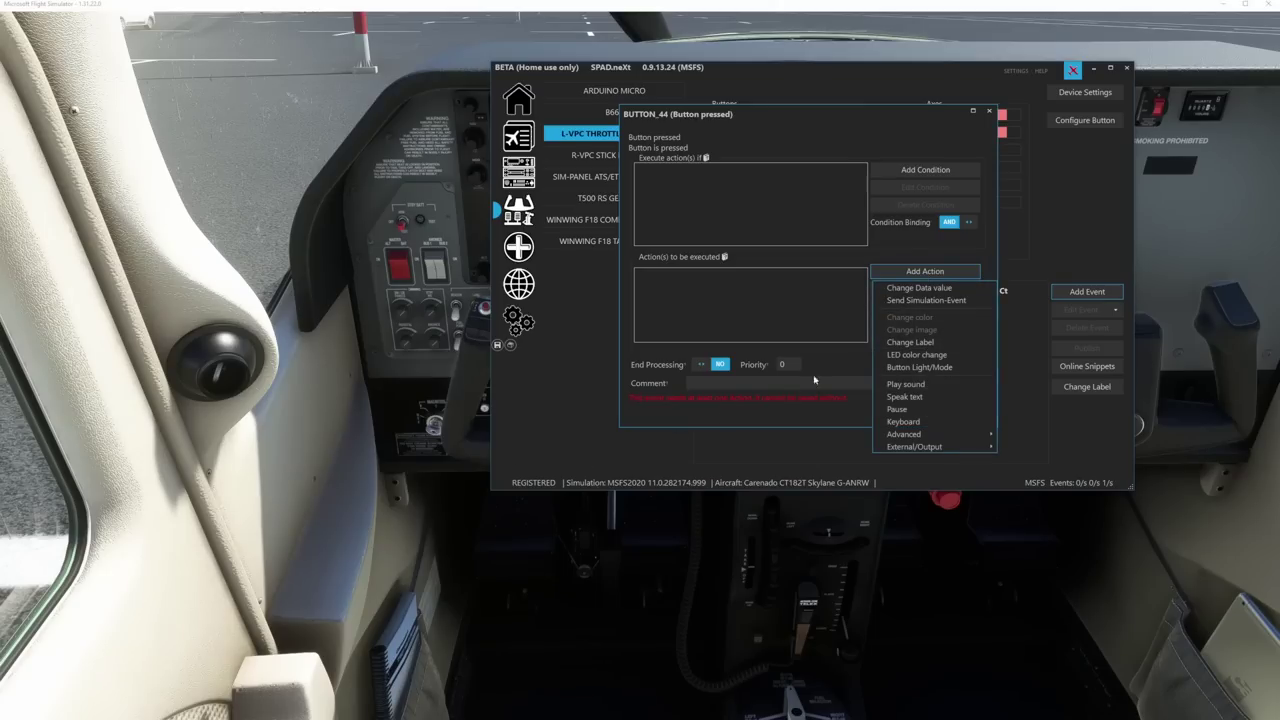
click(925, 301)
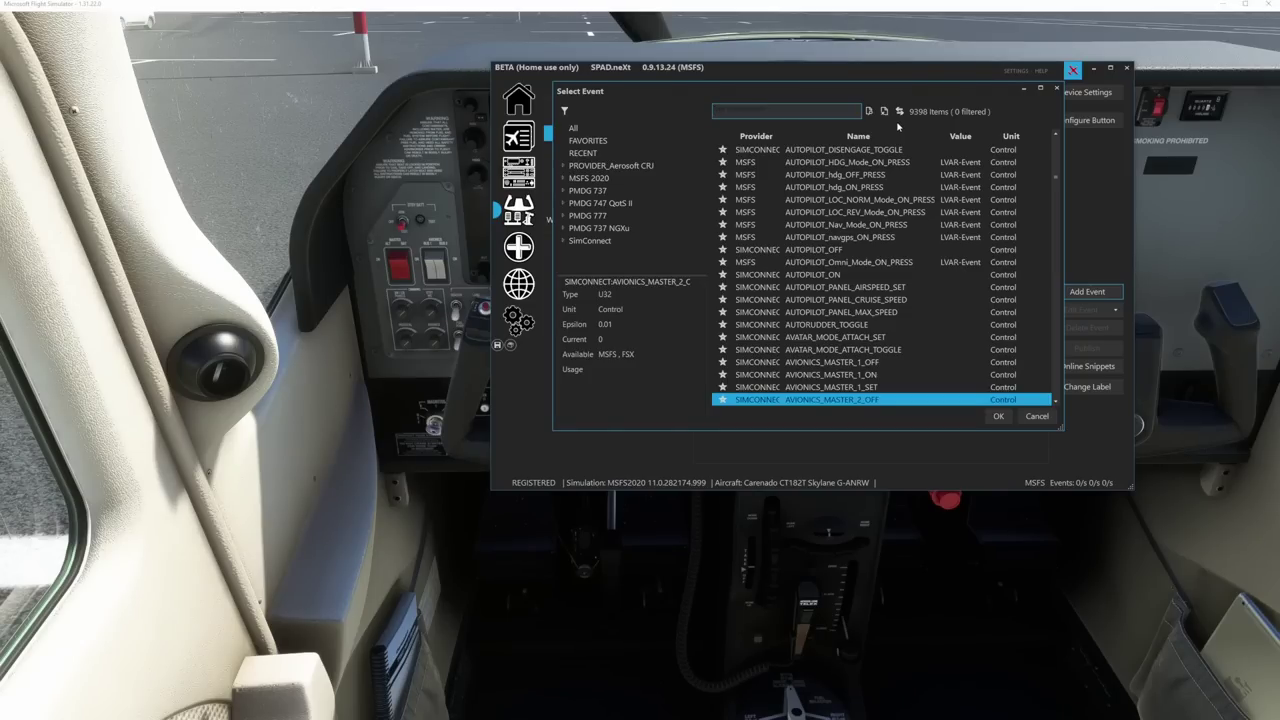
- Filter the simulation event list by "nav_lig"
text(nav)
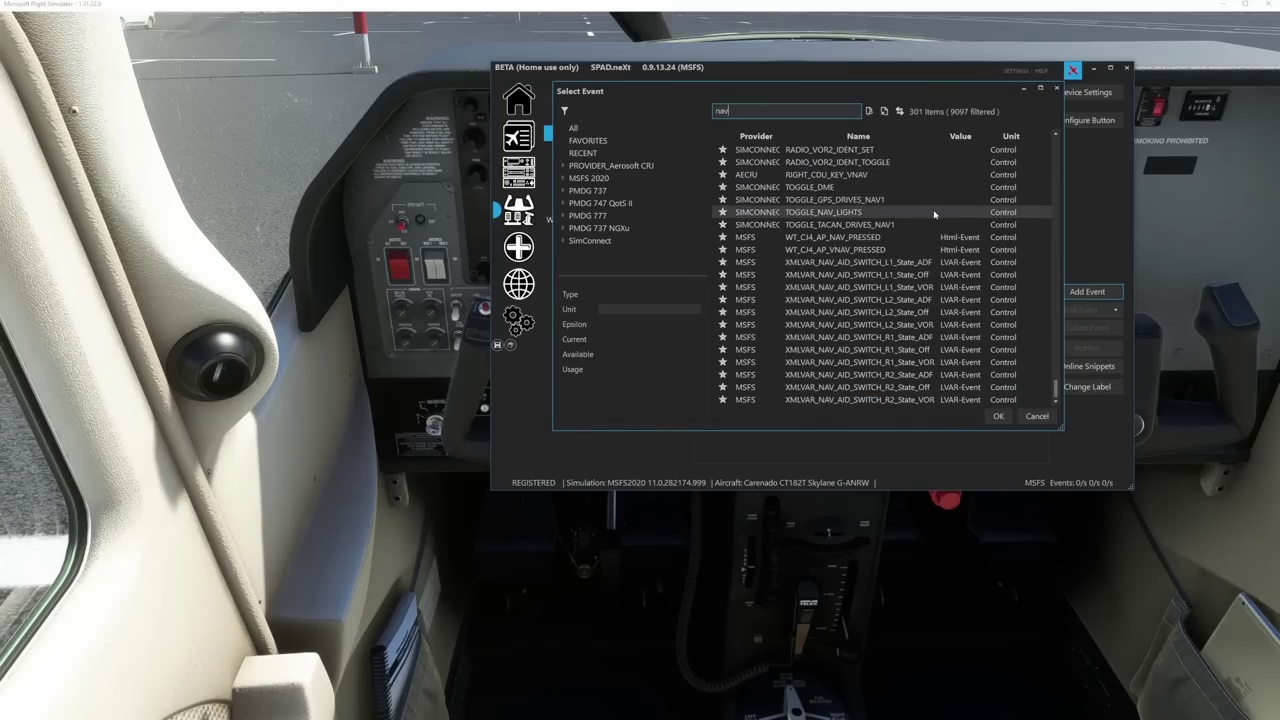
scroll(934, 214, up, 6)
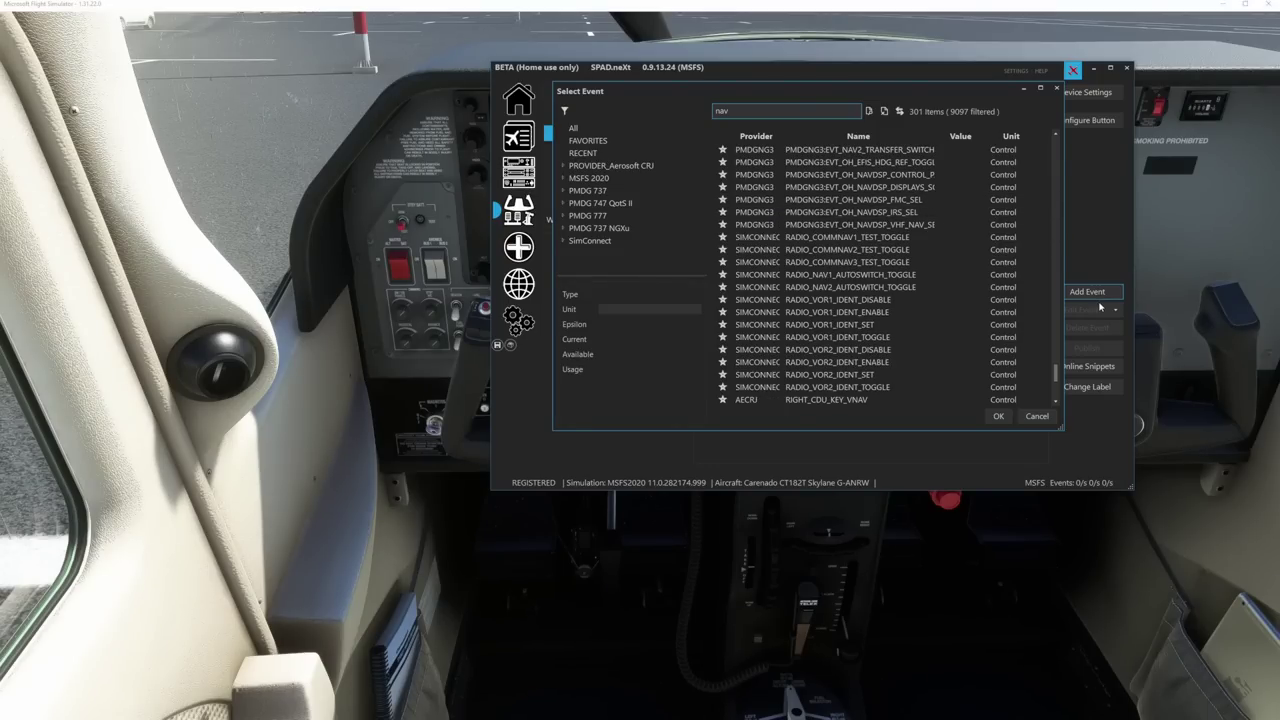
text(light)
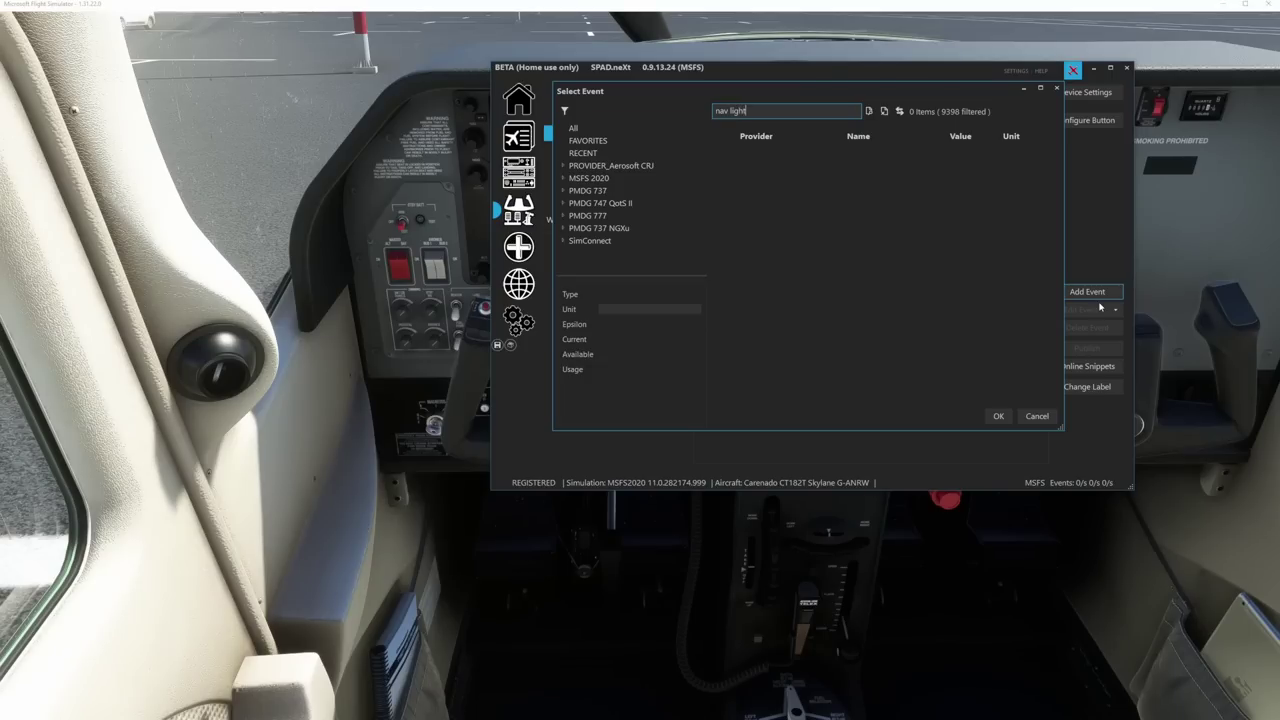
text(g)
key(BackSpace)
key(BackSpace)
key(BackSpace)
key(BackSpace)
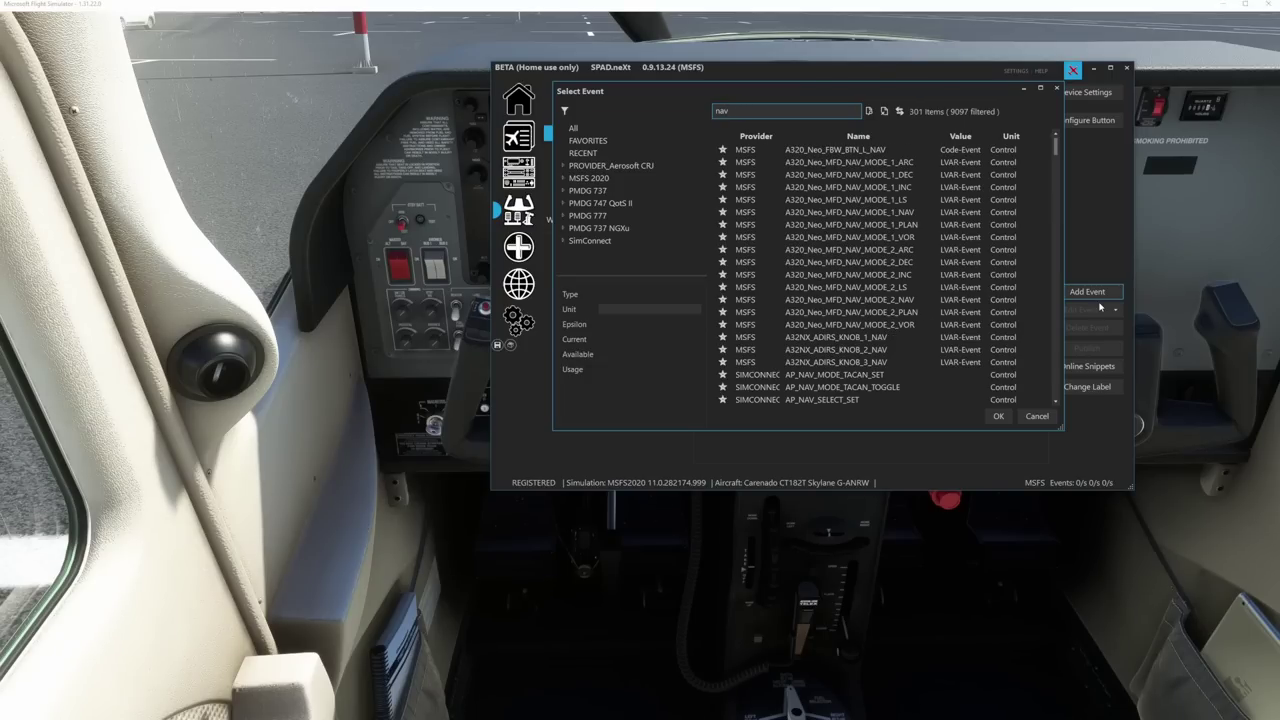
text(_lig)
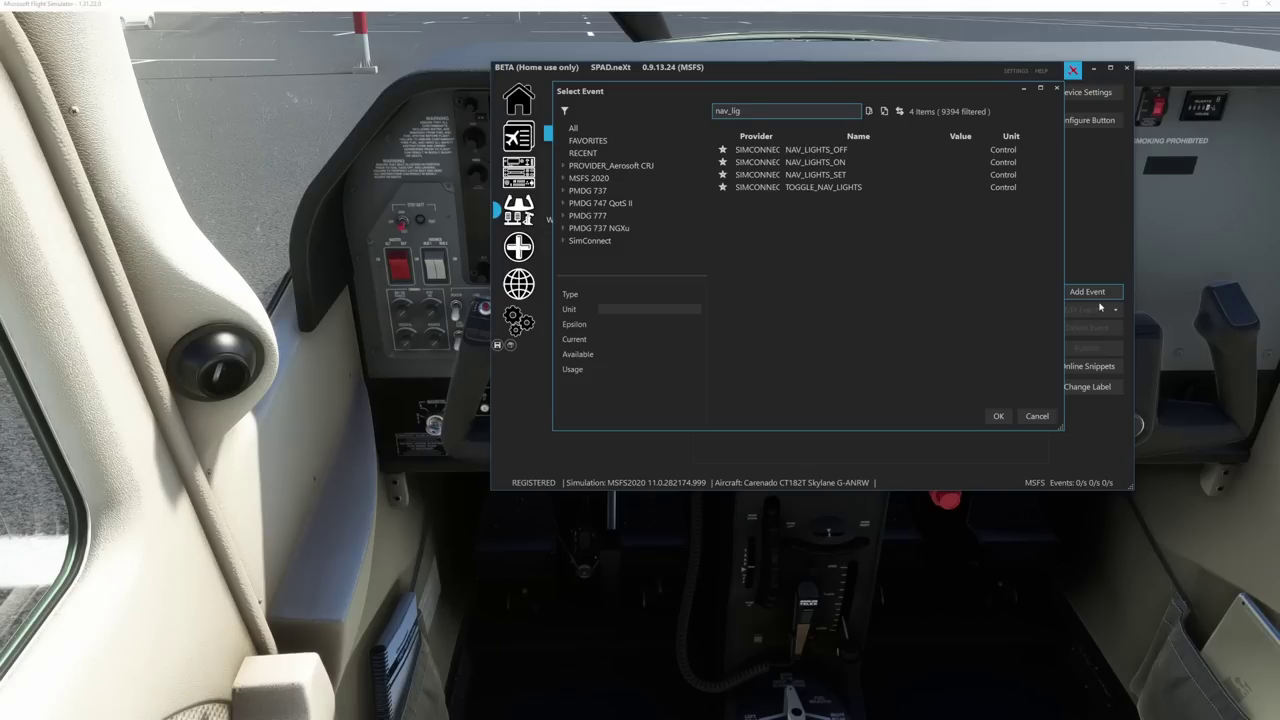
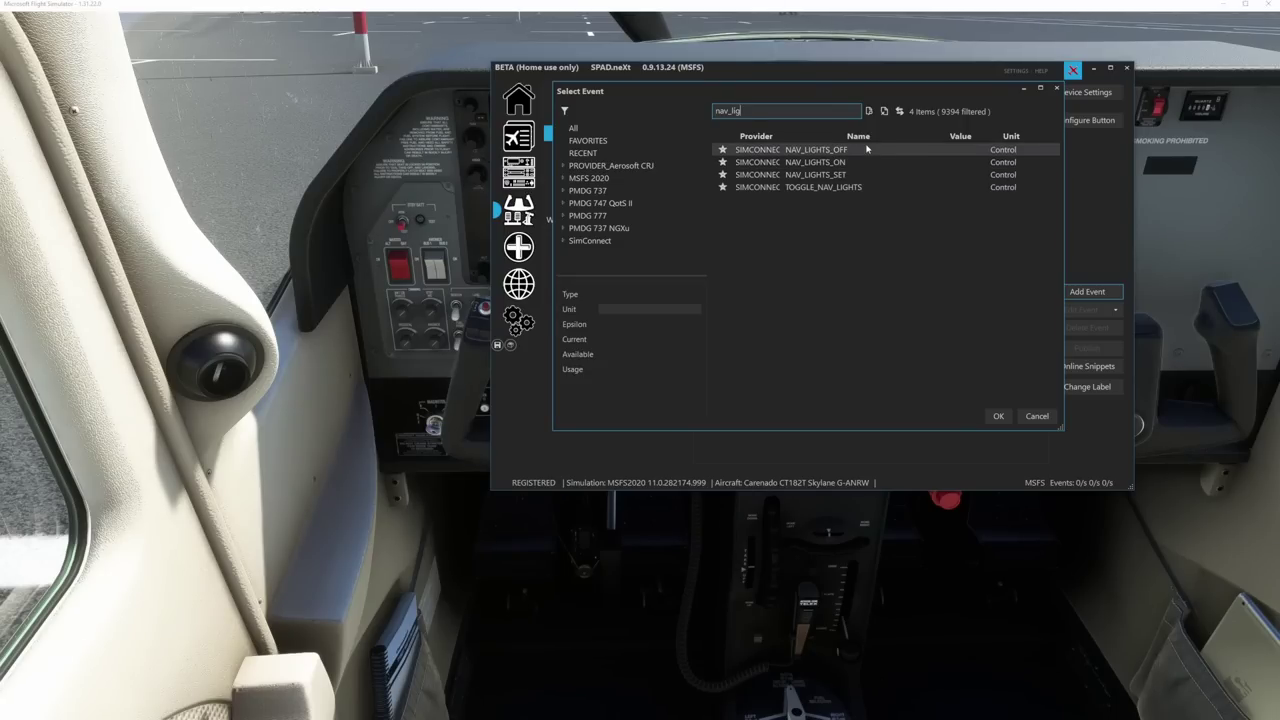
- Assign the TOGGLE_NAV_LIGHTS event to button 44's Button pressed event and accept the event configuration
click(835, 188)
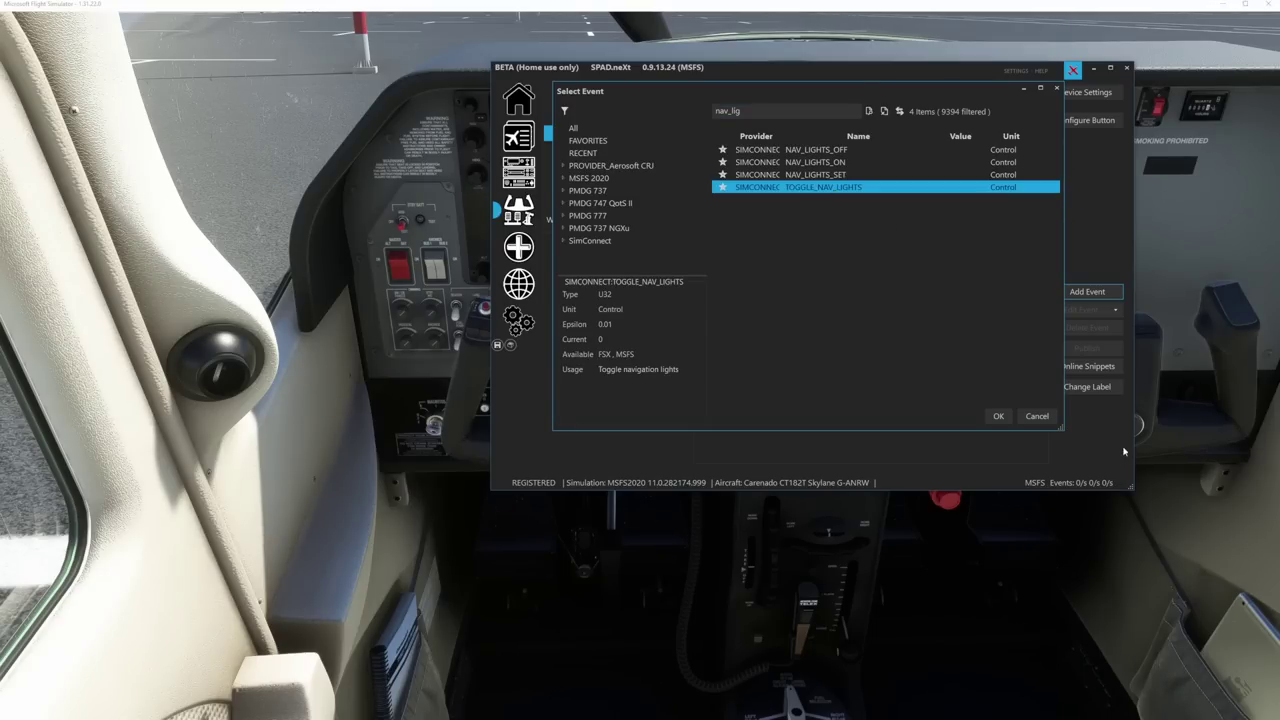
click(998, 415)
click(855, 357)
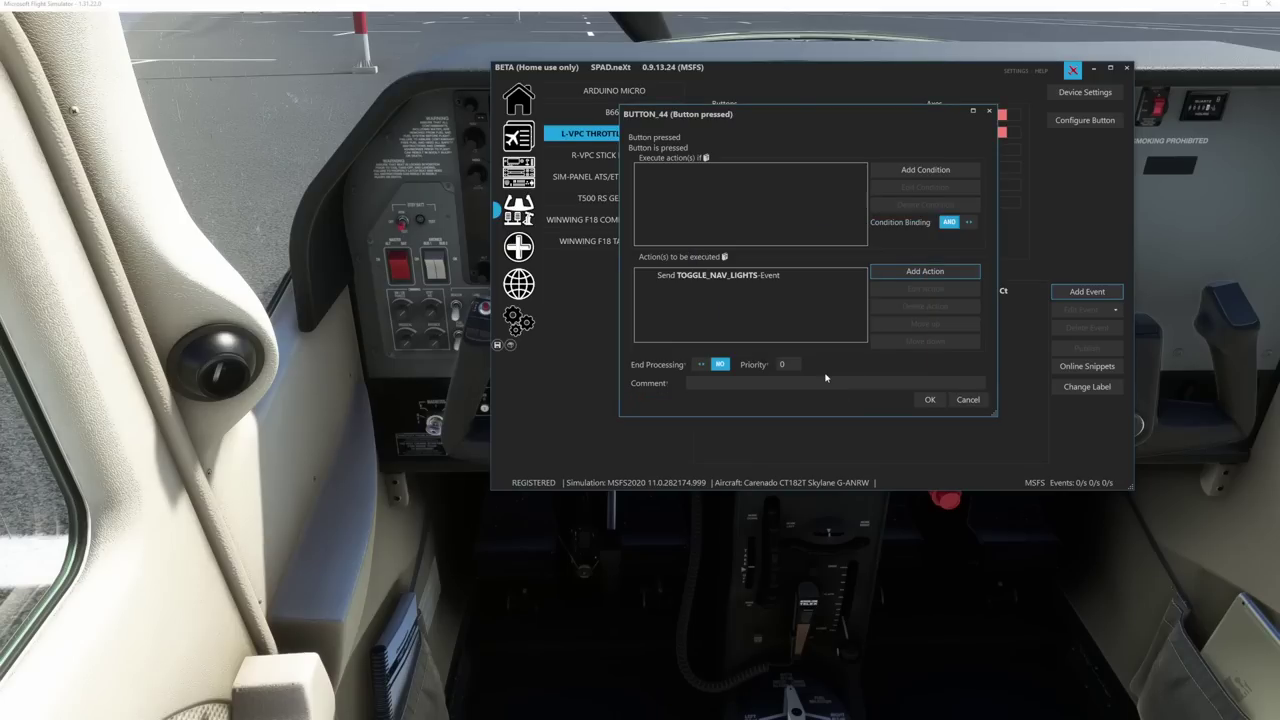
click(927, 400)
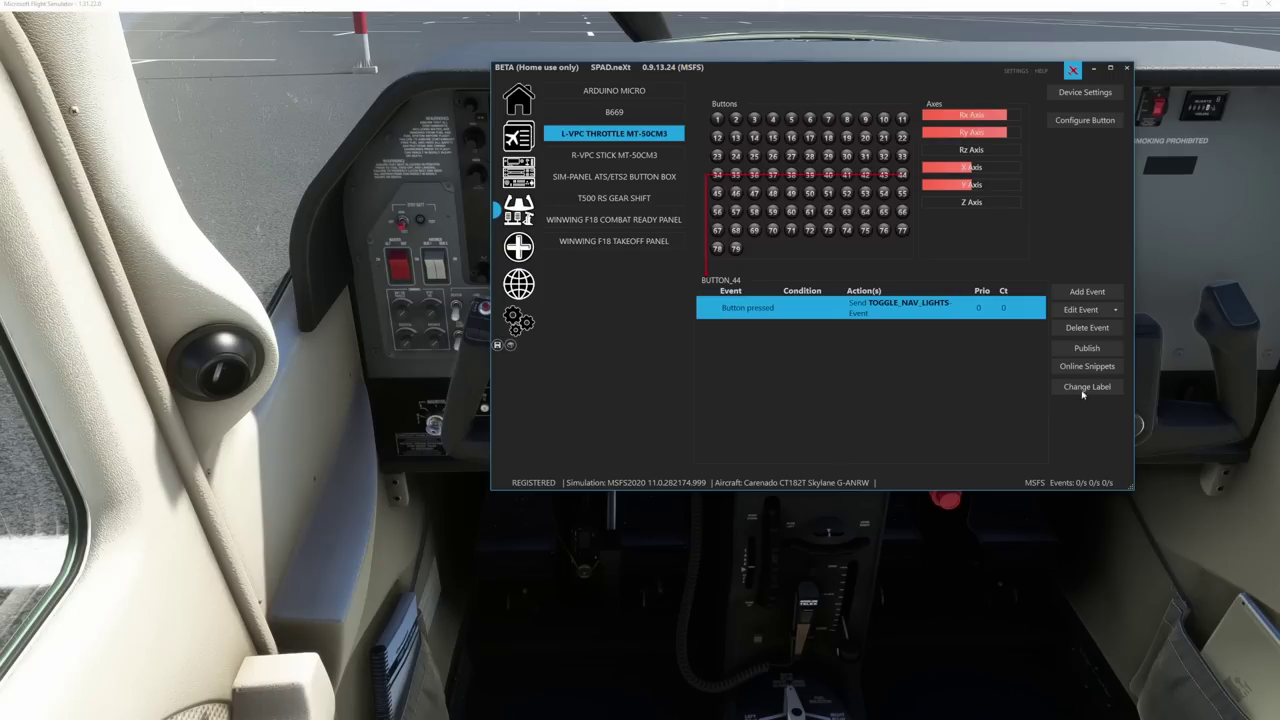
- Add a Button pressed event to button 45 of the L-VPC throttle, with a Send Simulation-Event action
click(717, 192)
click(1088, 292)
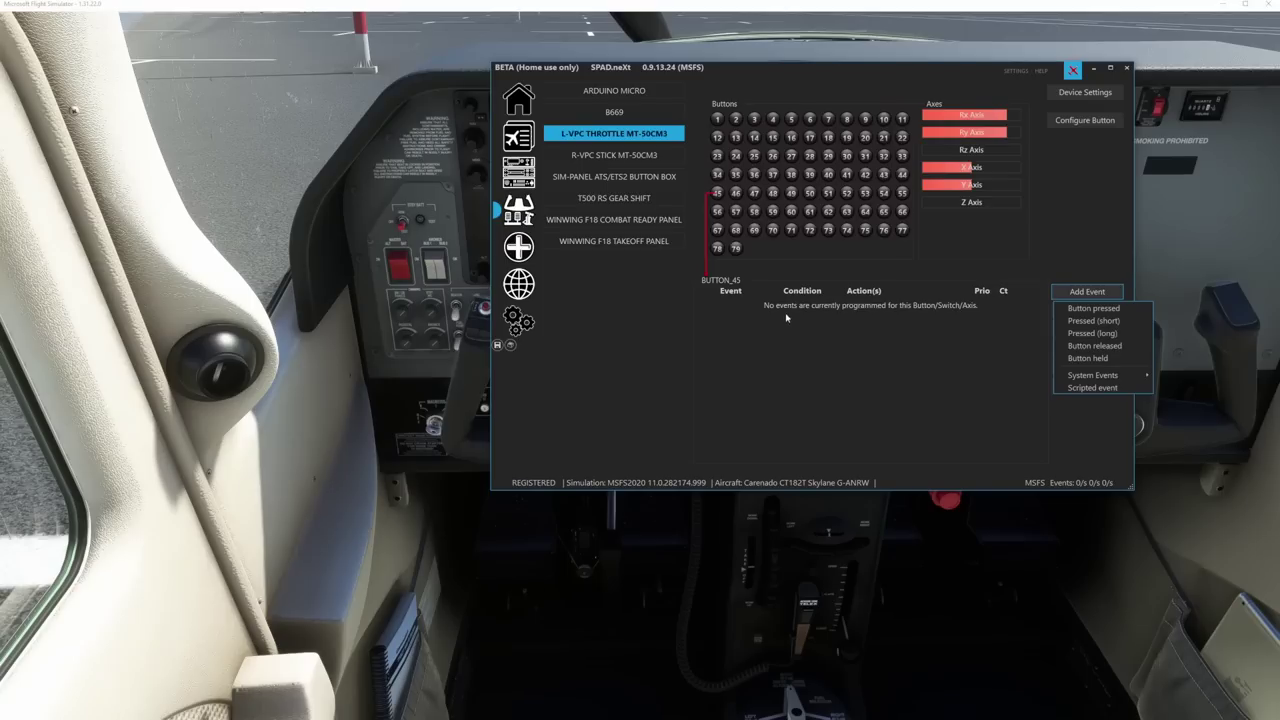
click(1100, 310)
click(975, 271)
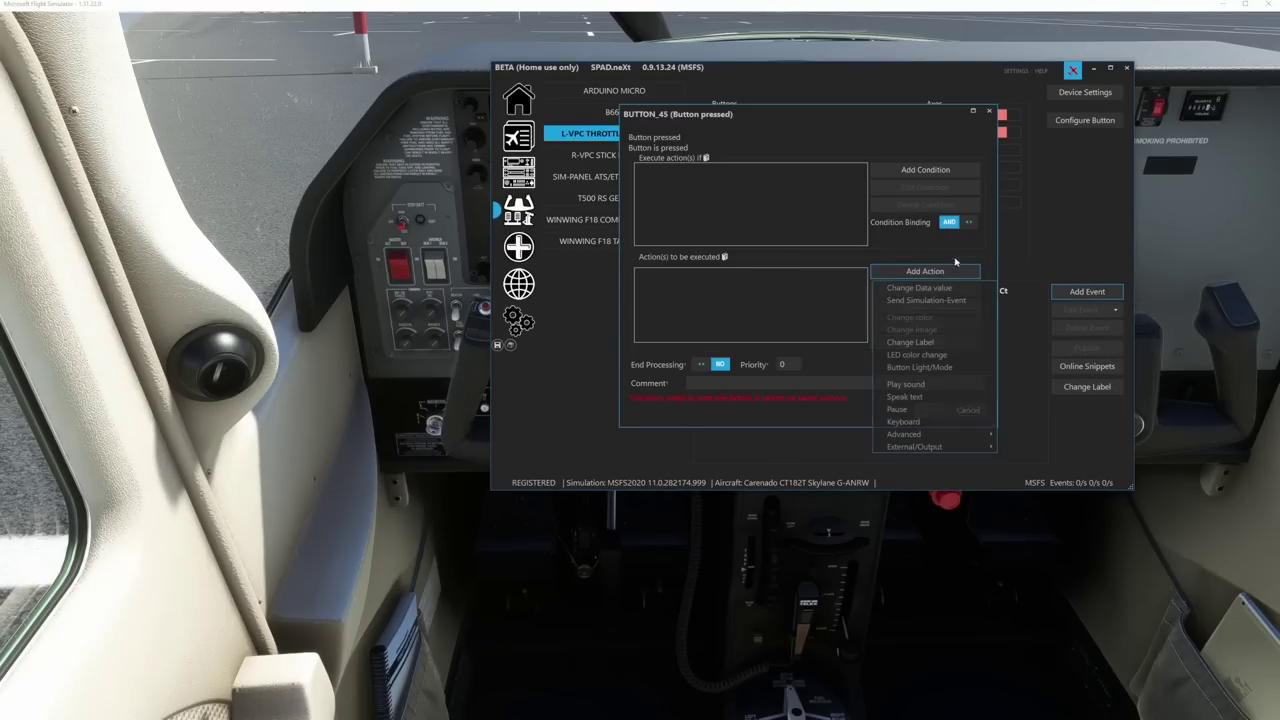
click(918, 300)
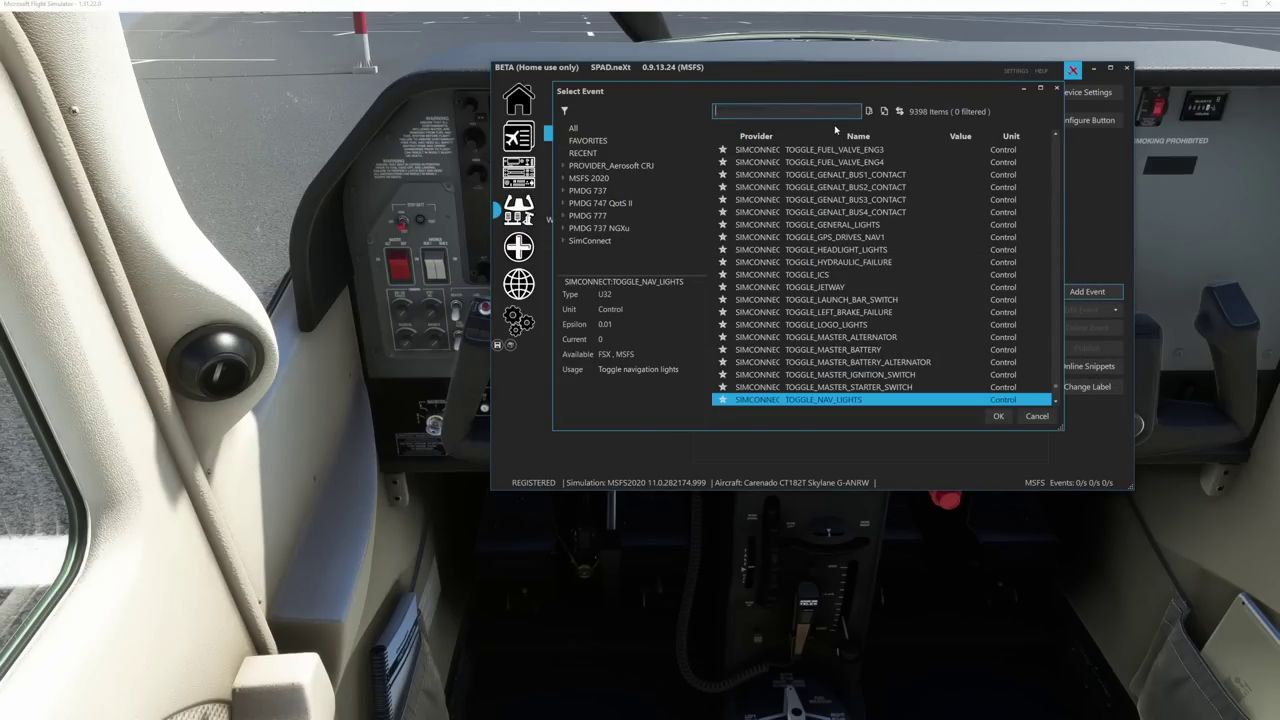
- Search the simulation events for "anti", examine the matches for an anti-collision light event, and clear the search
text(anti)
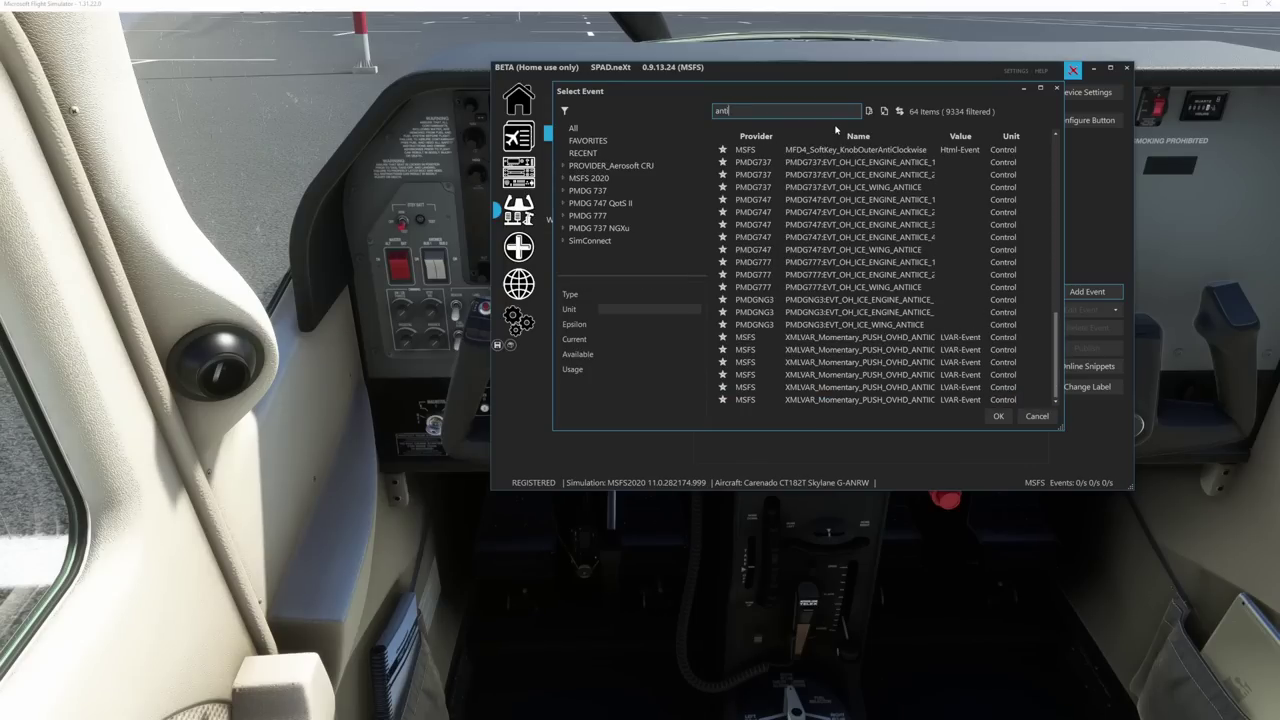
scroll(885, 251, up, 10)
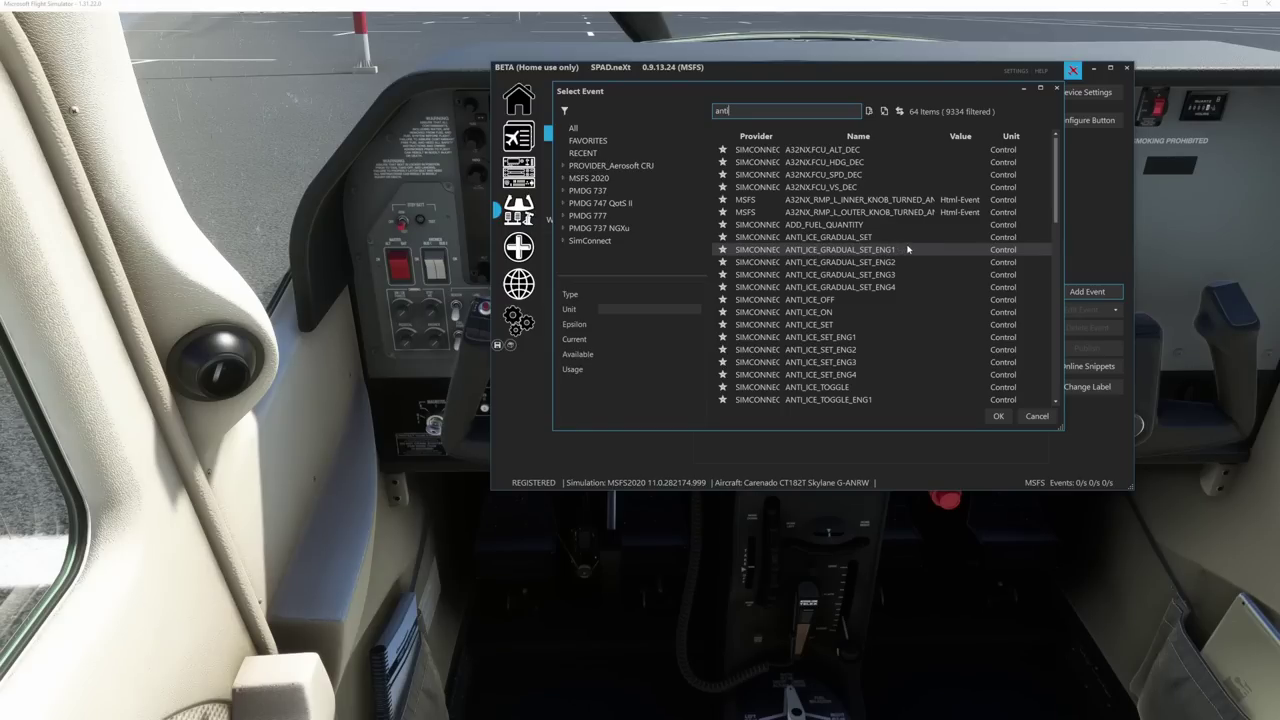
scroll(908, 252, down, 3)
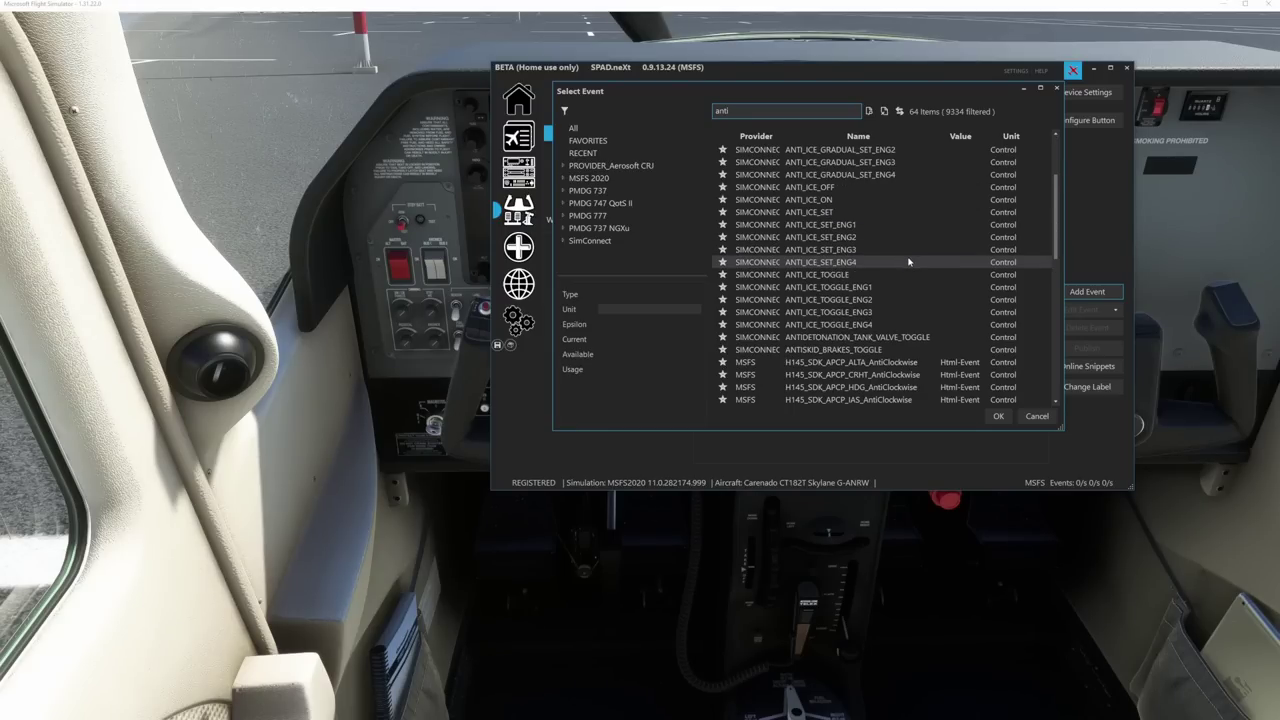
scroll(909, 260, down, 6)
scroll(909, 262, up, 9)
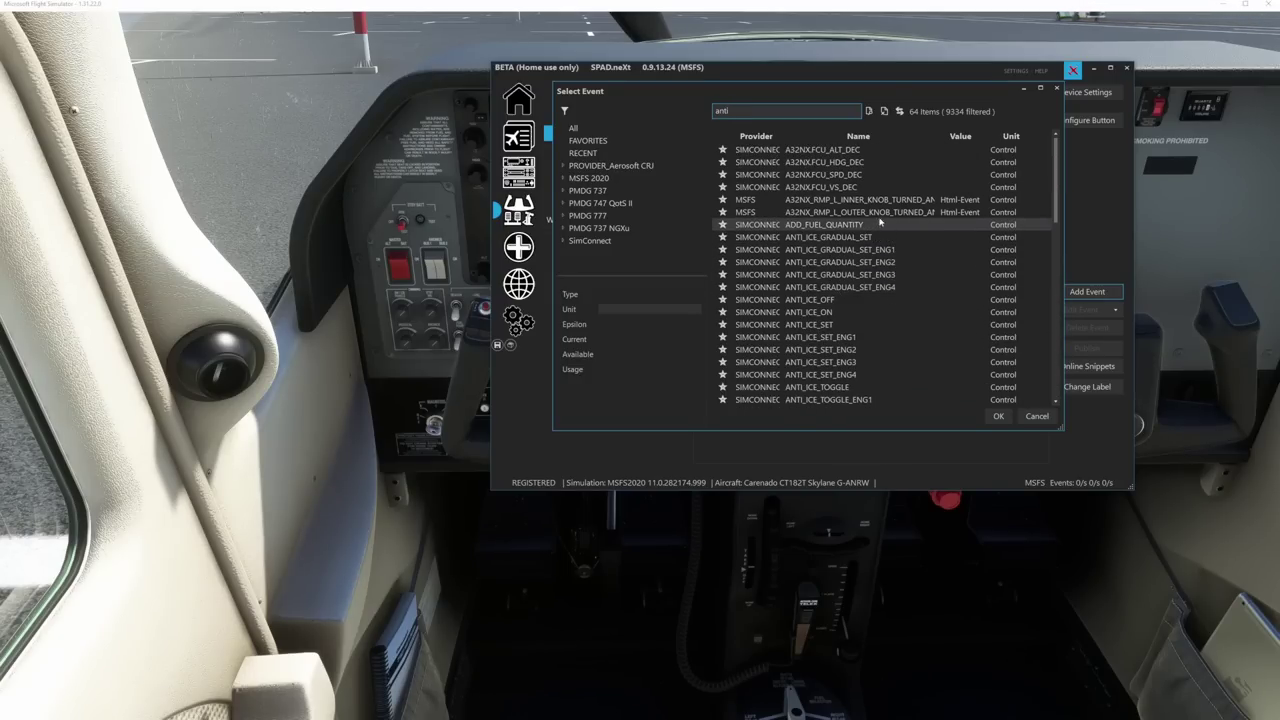
scroll(886, 180, down, 5)
scroll(884, 200, down, 6)
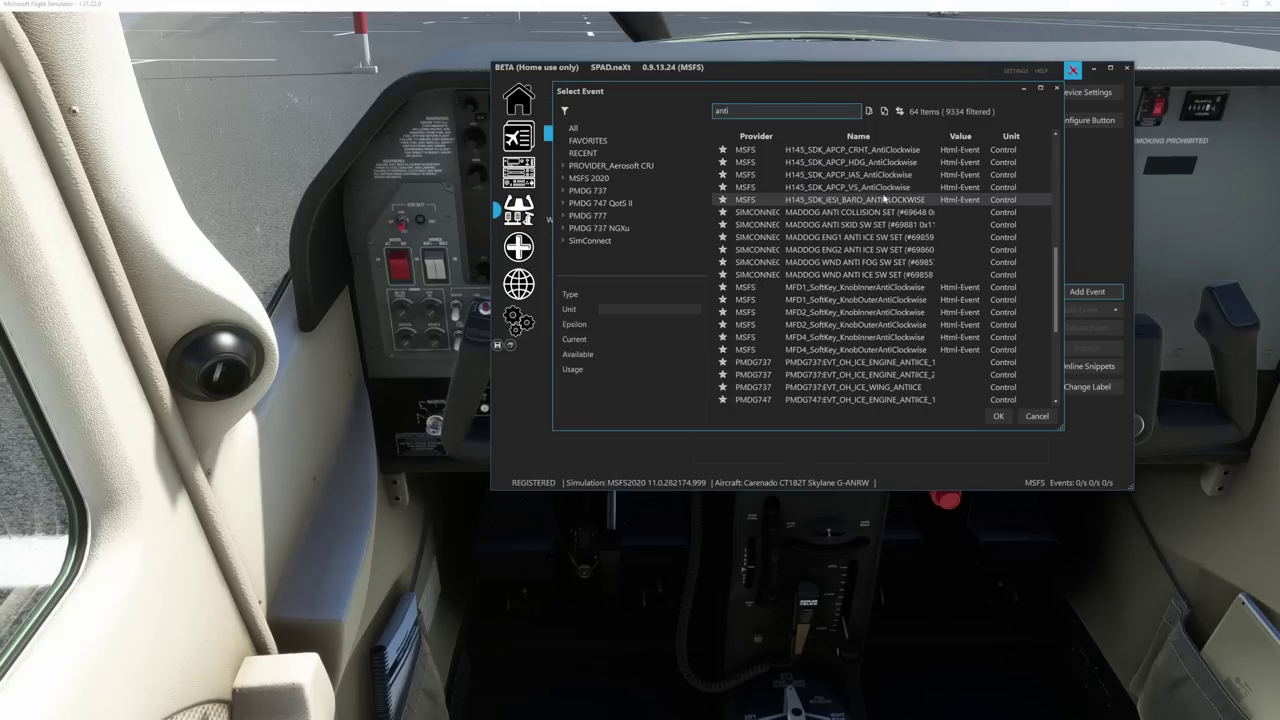
scroll(857, 214, up, 8)
key(BackSpace)
key(BackSpace)
key(BackSpace)
key(BackSpace)
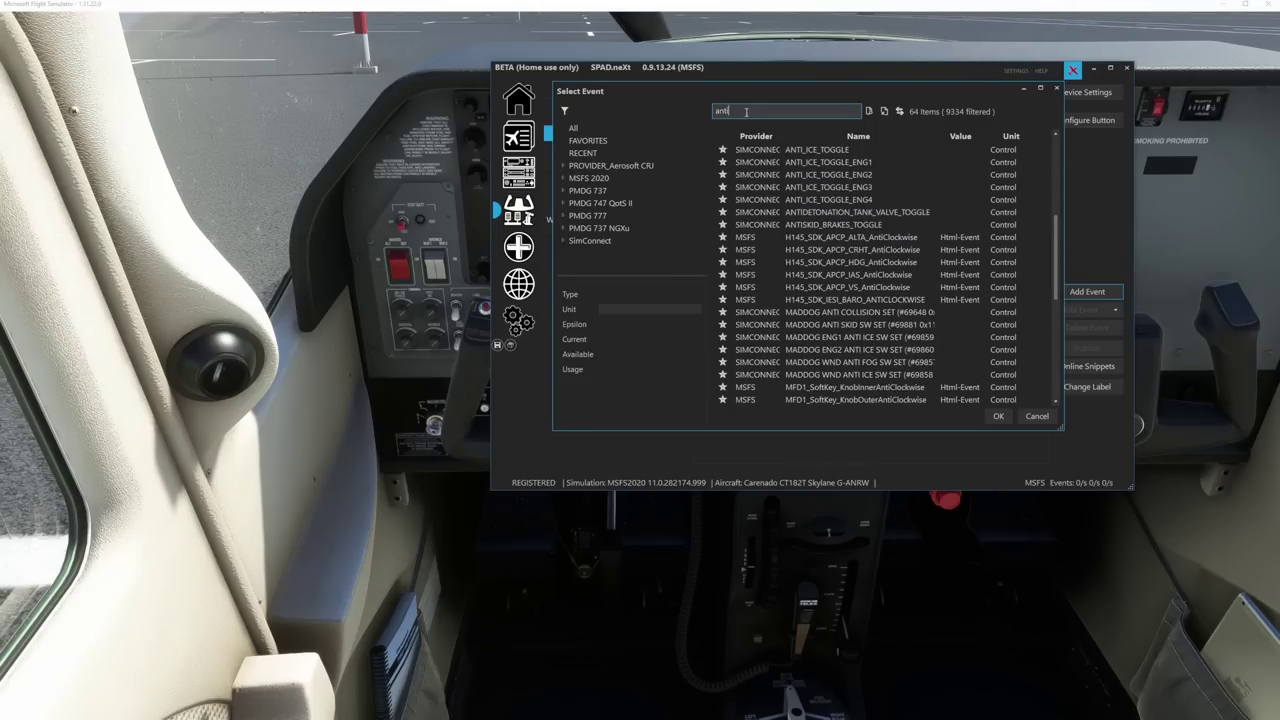
- Find "beac" in the simulation events and assign TOGGLE_BEACON_LIGHTS to button 45's Button pressed event
text(beac)
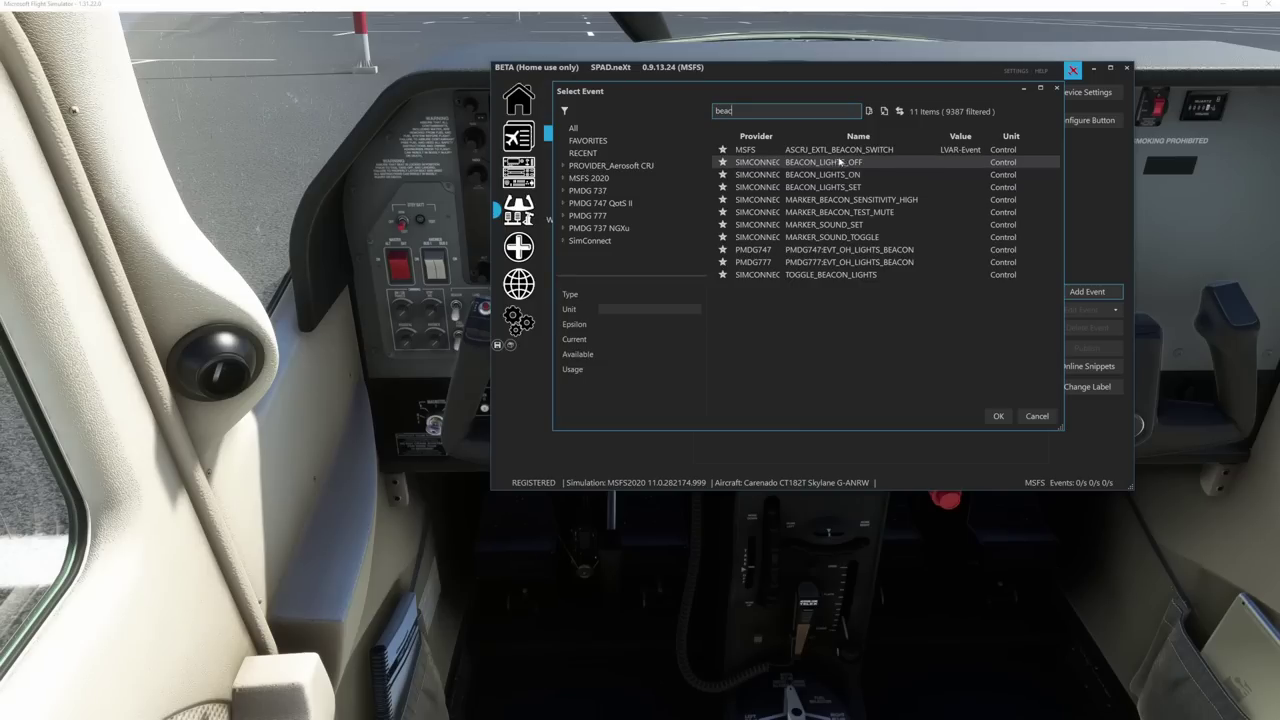
click(834, 274)
click(998, 416)
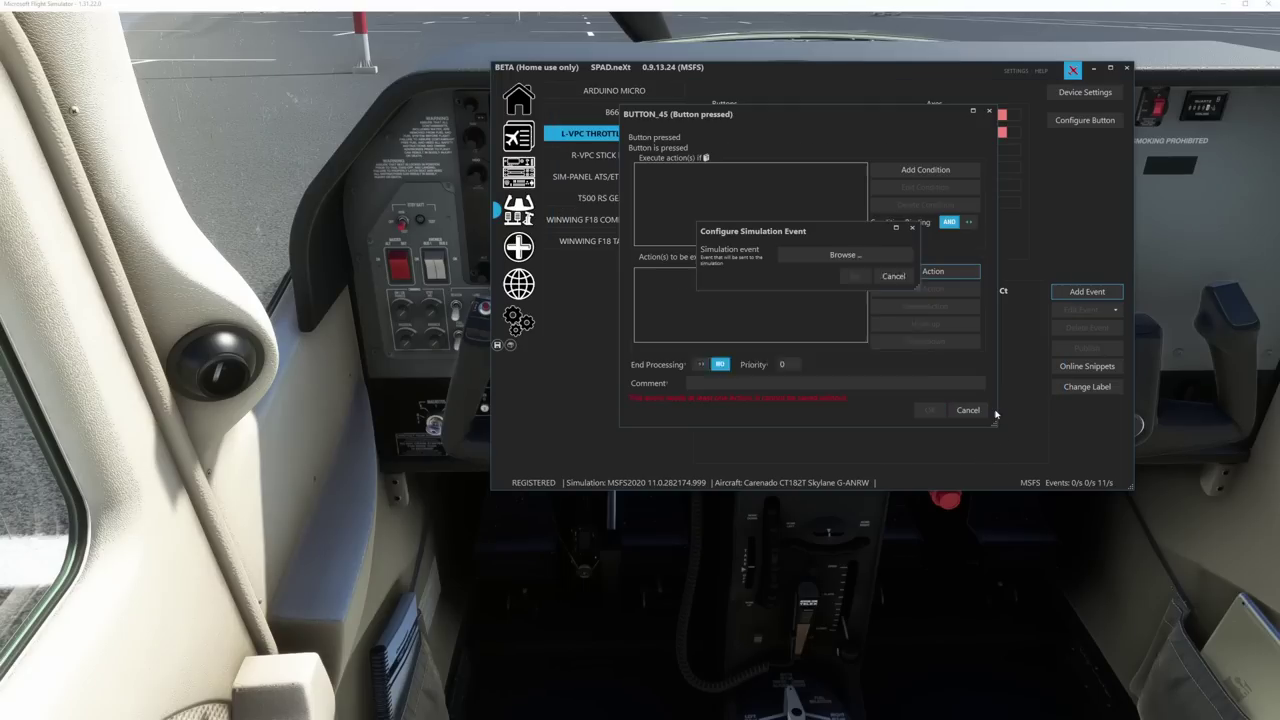
click(850, 357)
click(925, 399)
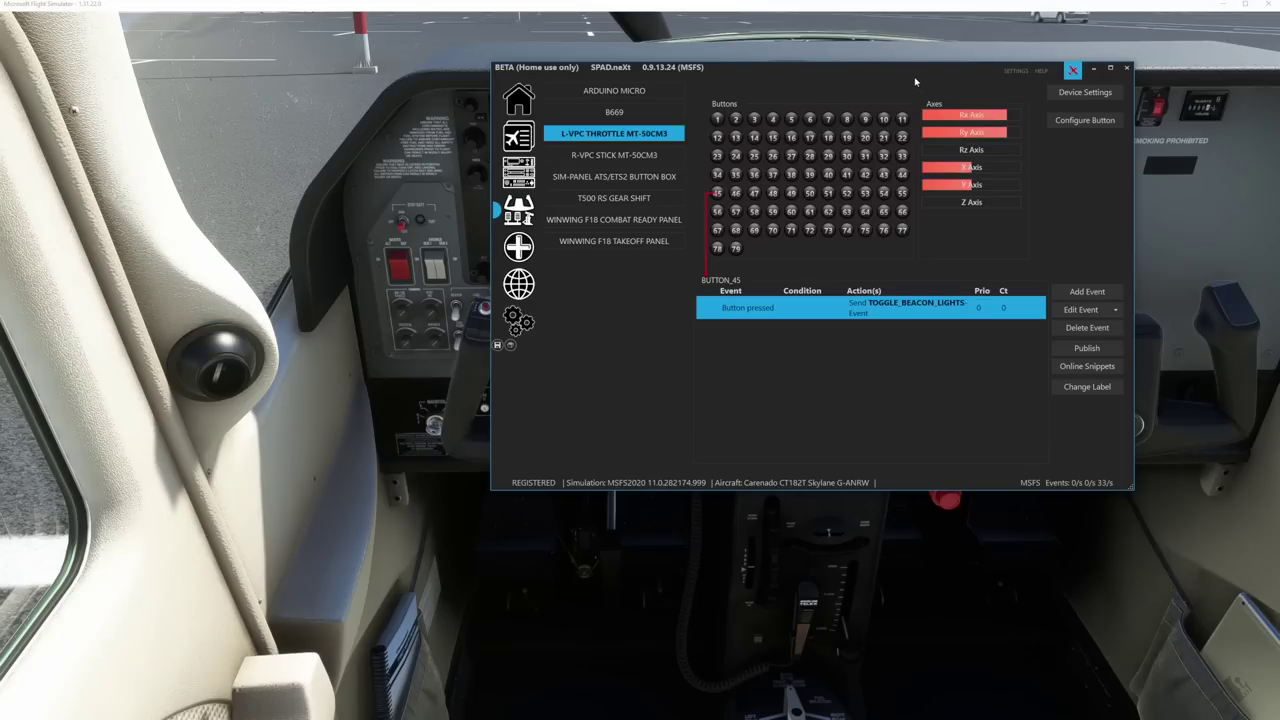
- Hide the pilot-side yoke in the Microsoft Flight Simulator cockpit and return to SPAD.neXt
key(alt+Tab)
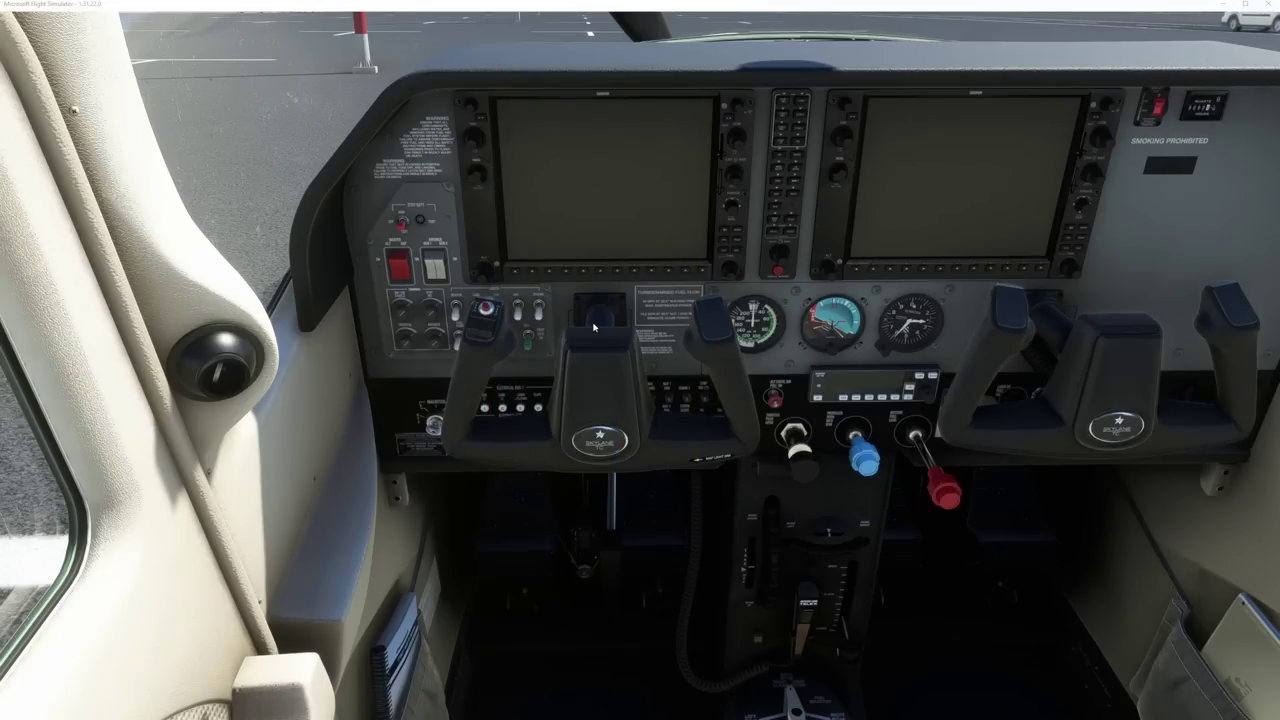
click(600, 312)
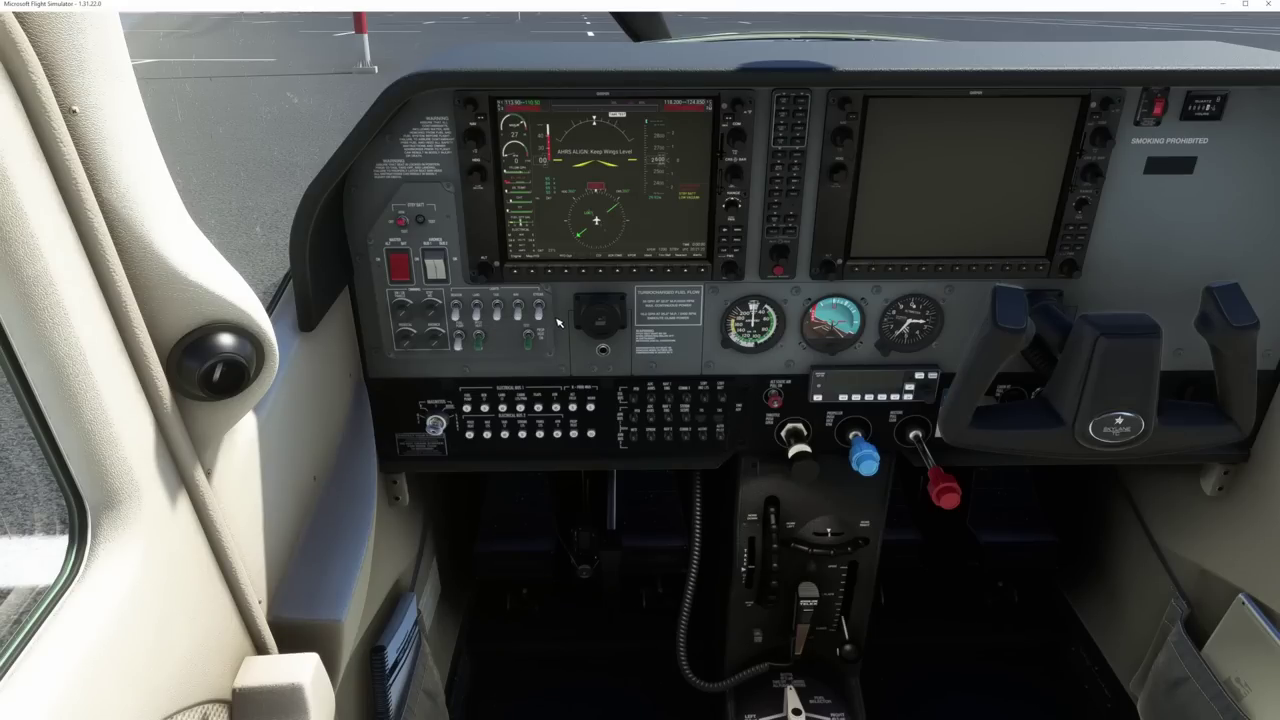
key(alt+Tab)
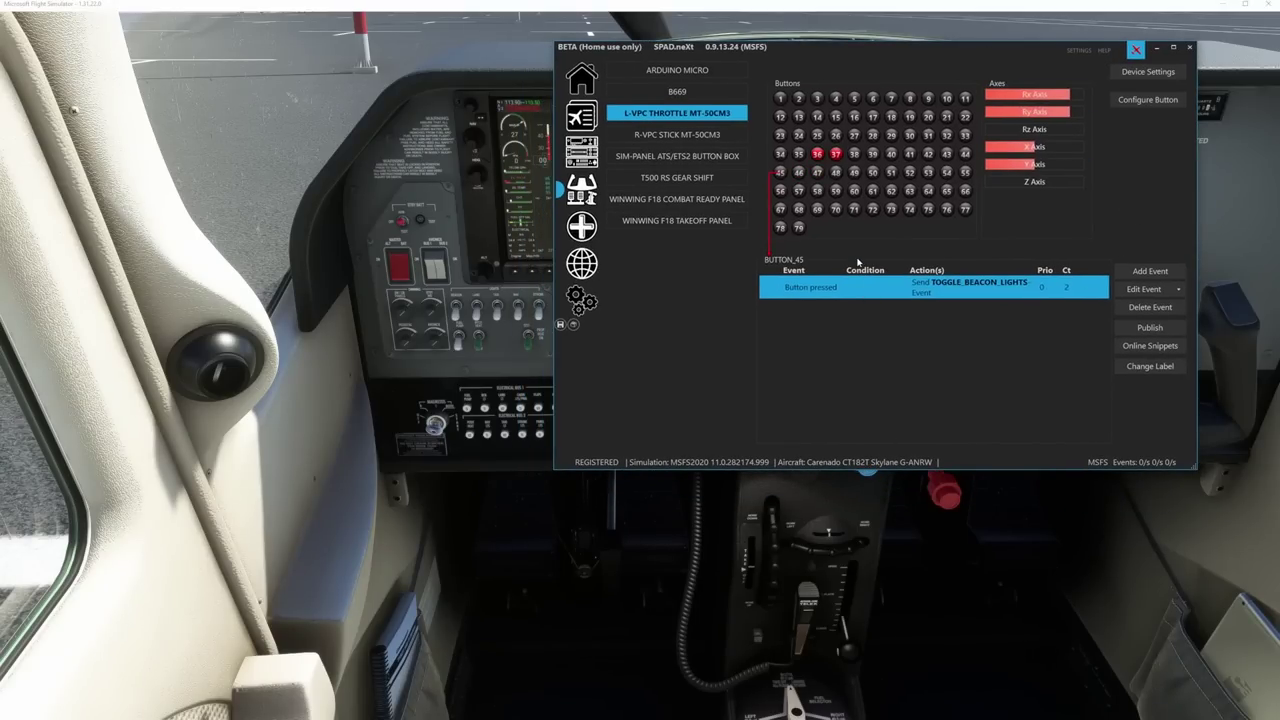
- Add a Button pressed event to button 46 of the L-VPC throttle, with a Send Simulation-Event action
click(798, 172)
click(1150, 271)
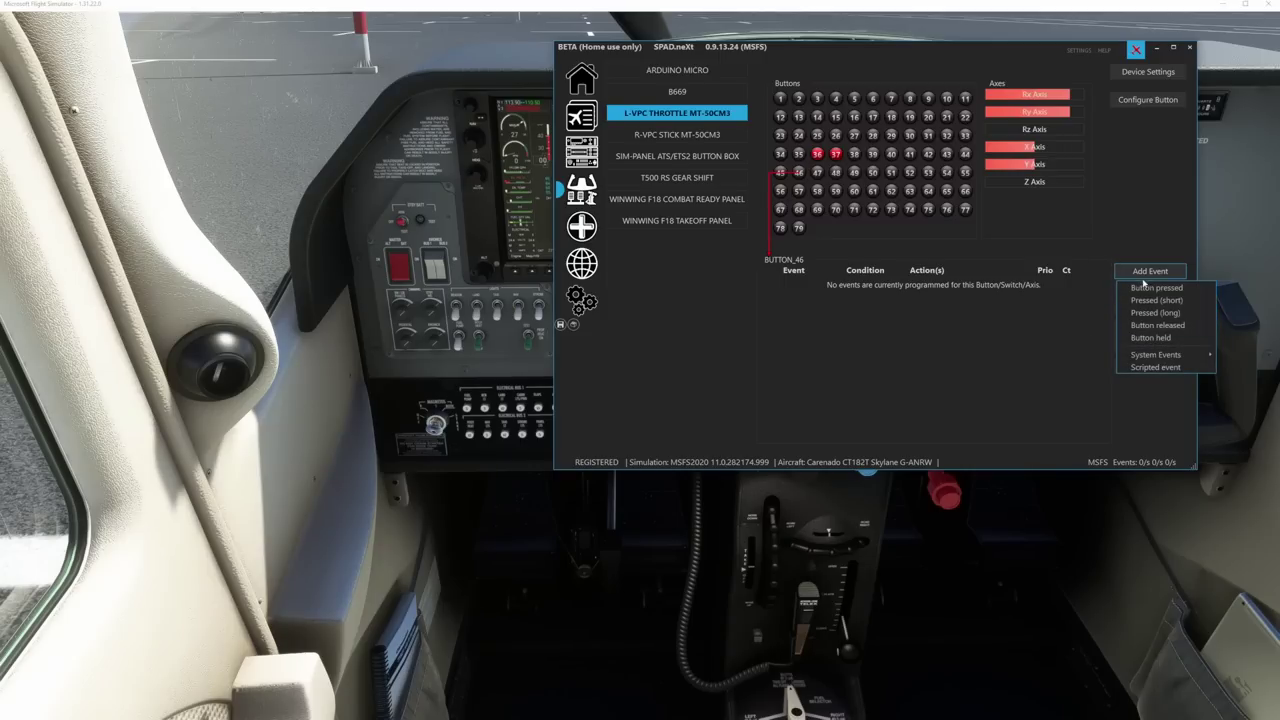
click(1156, 287)
click(1004, 258)
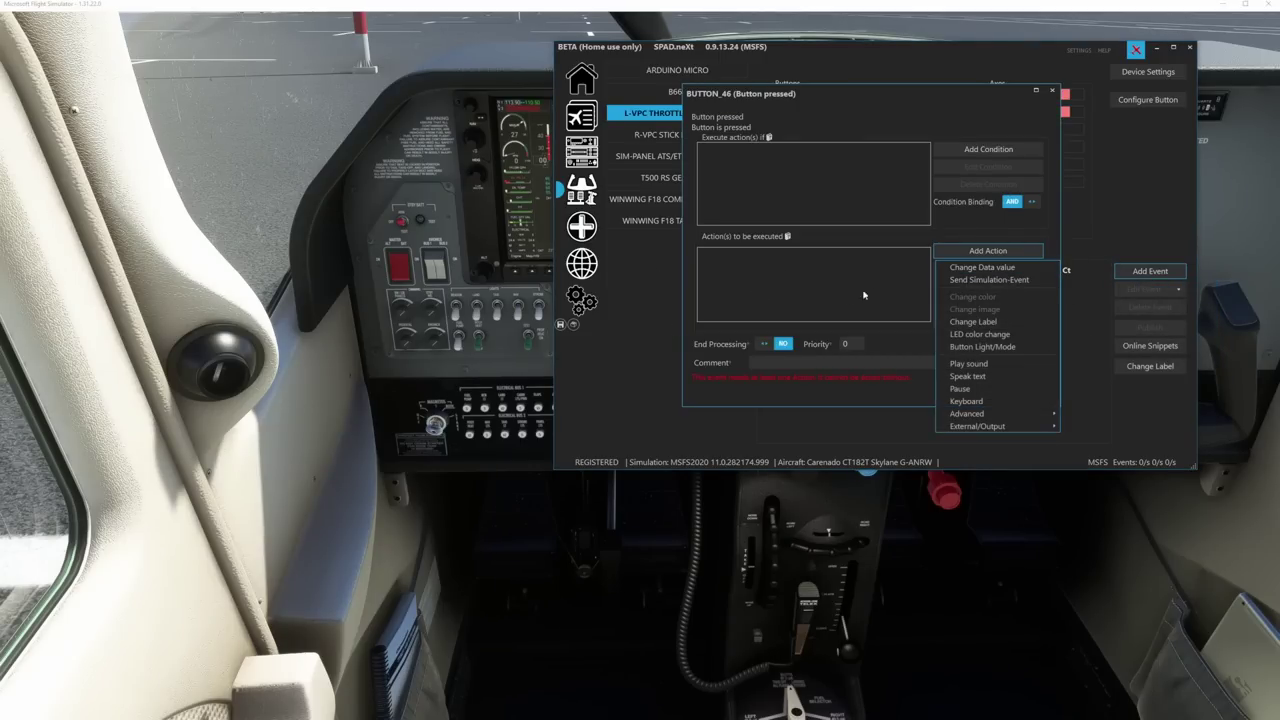
click(1000, 280)
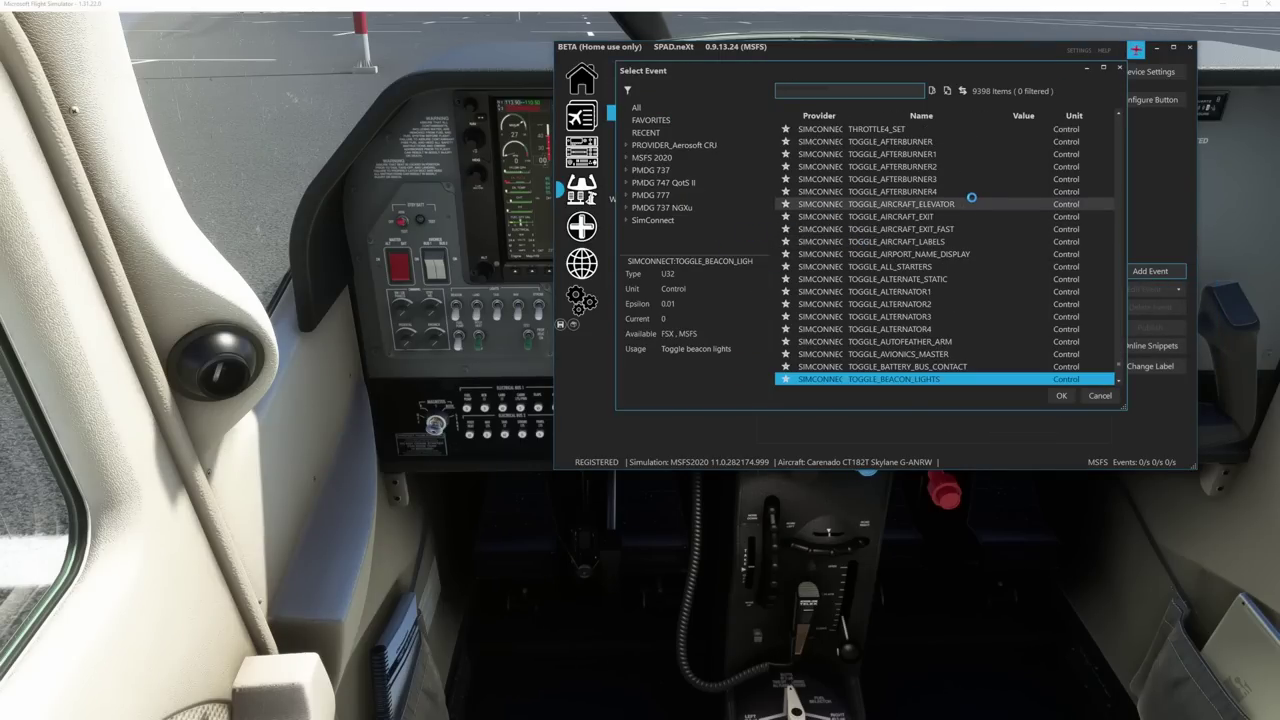
- Find "tax" in the simulation events, assign TOGGLE_TAXI_LIGHTS to button 46's Button pressed event, and save the profile
text(tax)
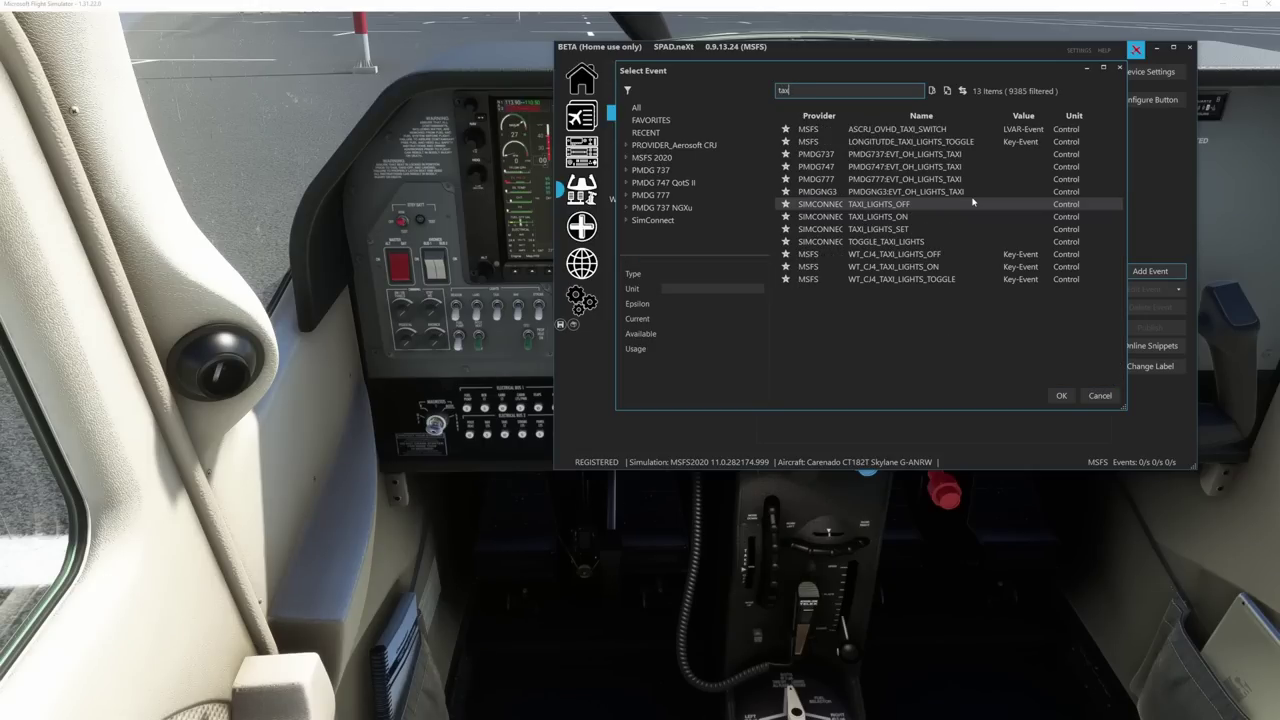
click(899, 245)
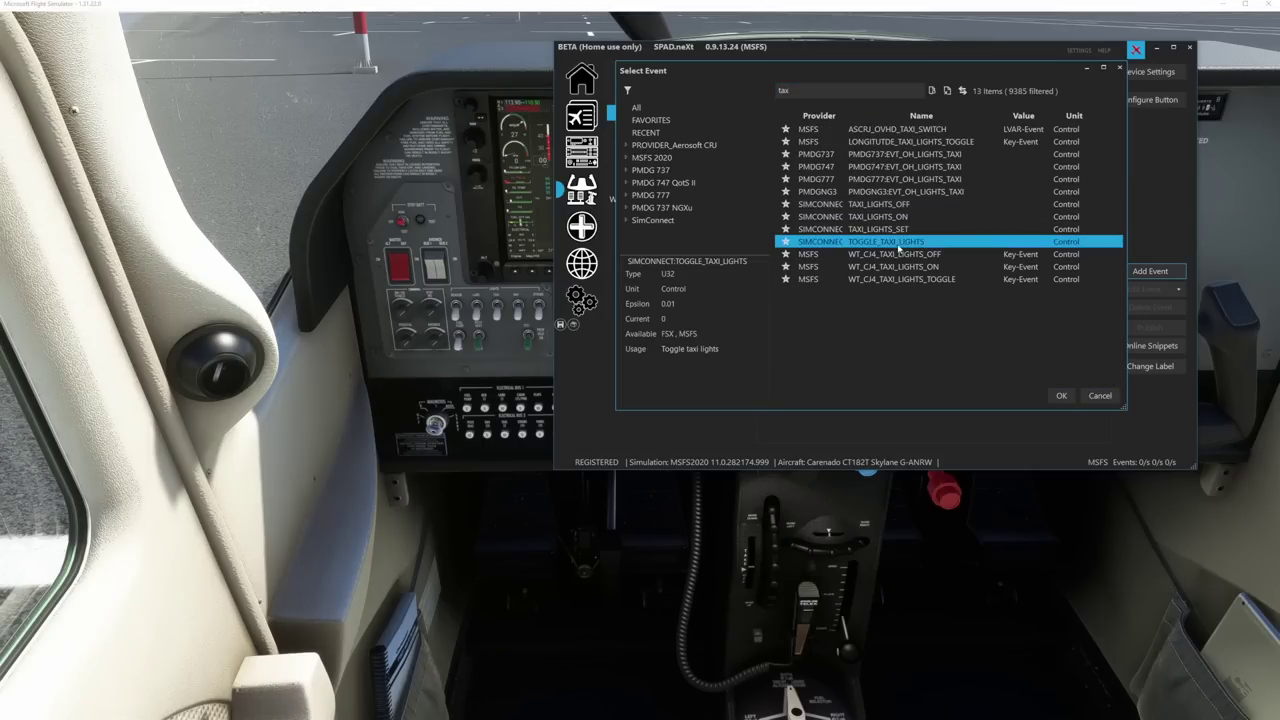
click(1061, 396)
click(918, 336)
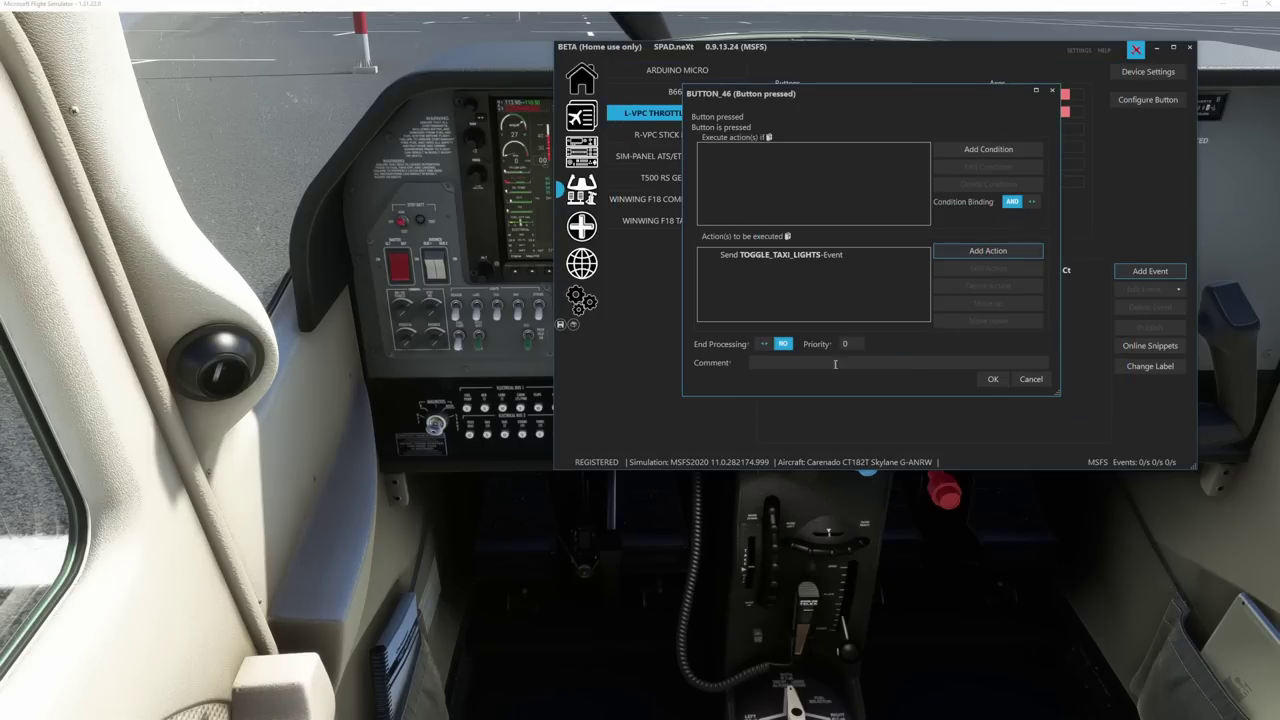
click(1005, 379)
click(561, 327)
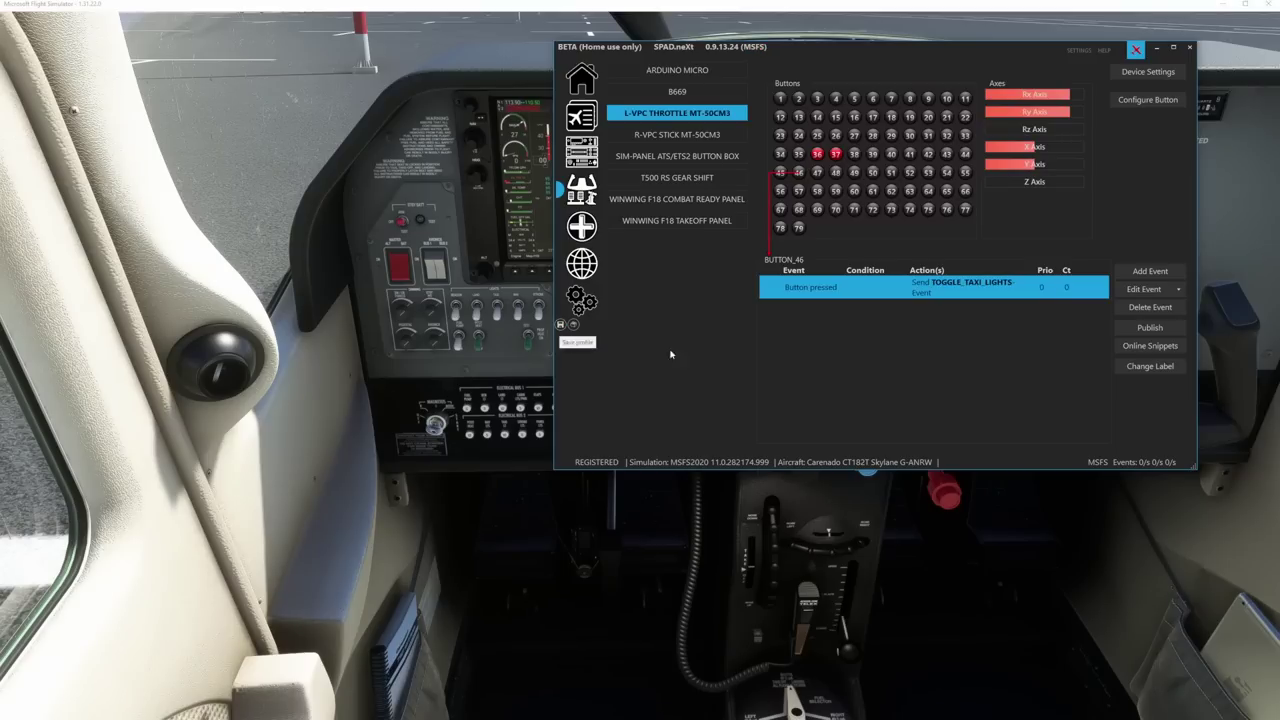
- Add a Button pressed event to button 47 of the L-VPC throttle, with a Send Simulation-Event action
click(817, 172)
click(1163, 272)
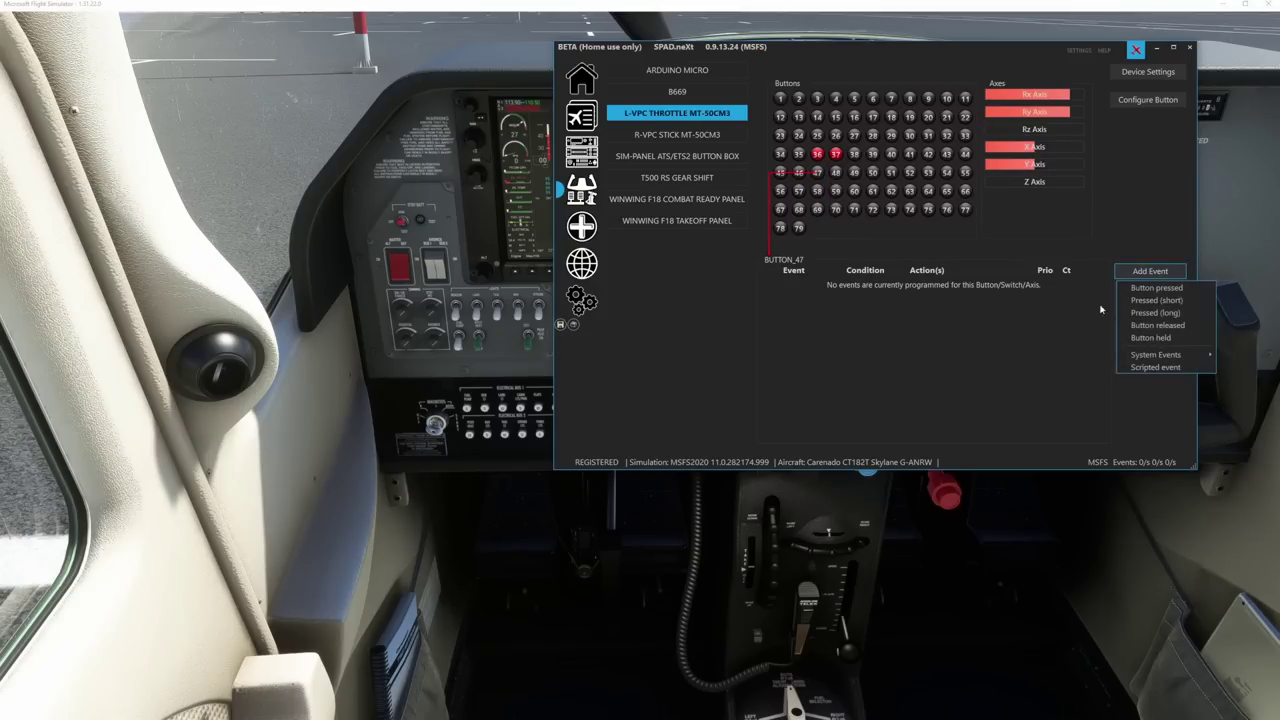
click(1157, 289)
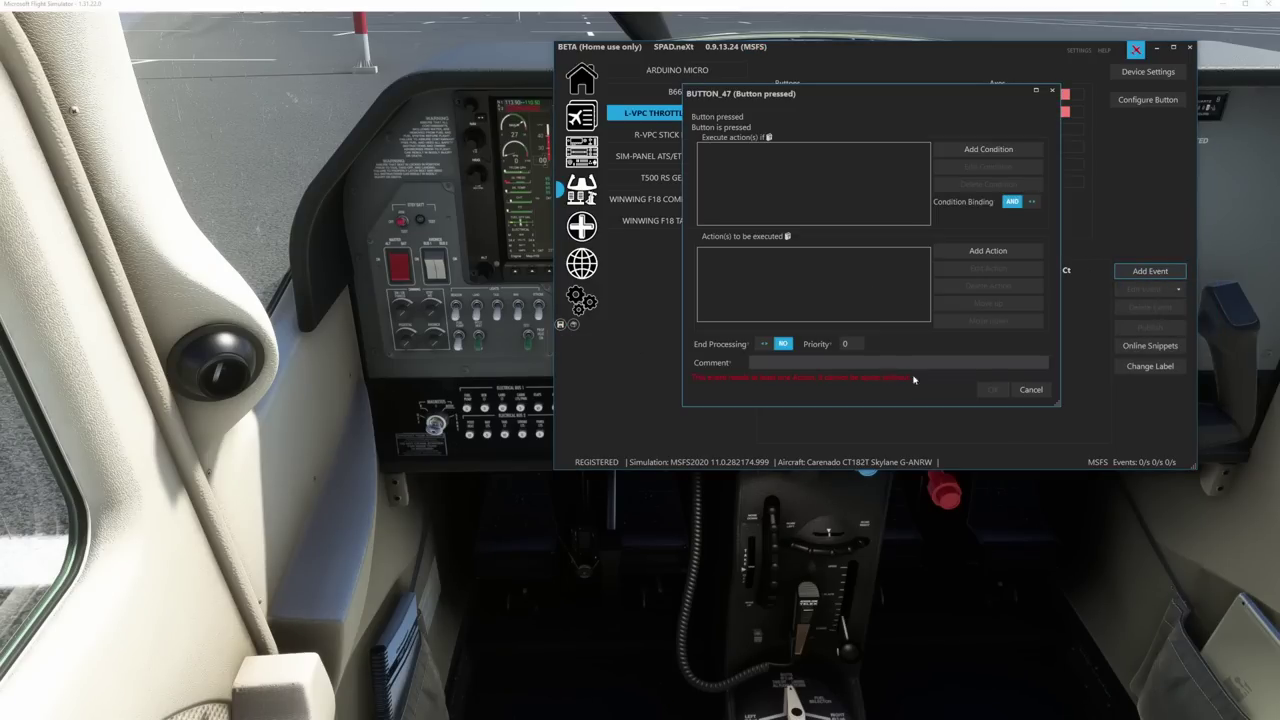
click(988, 251)
click(989, 280)
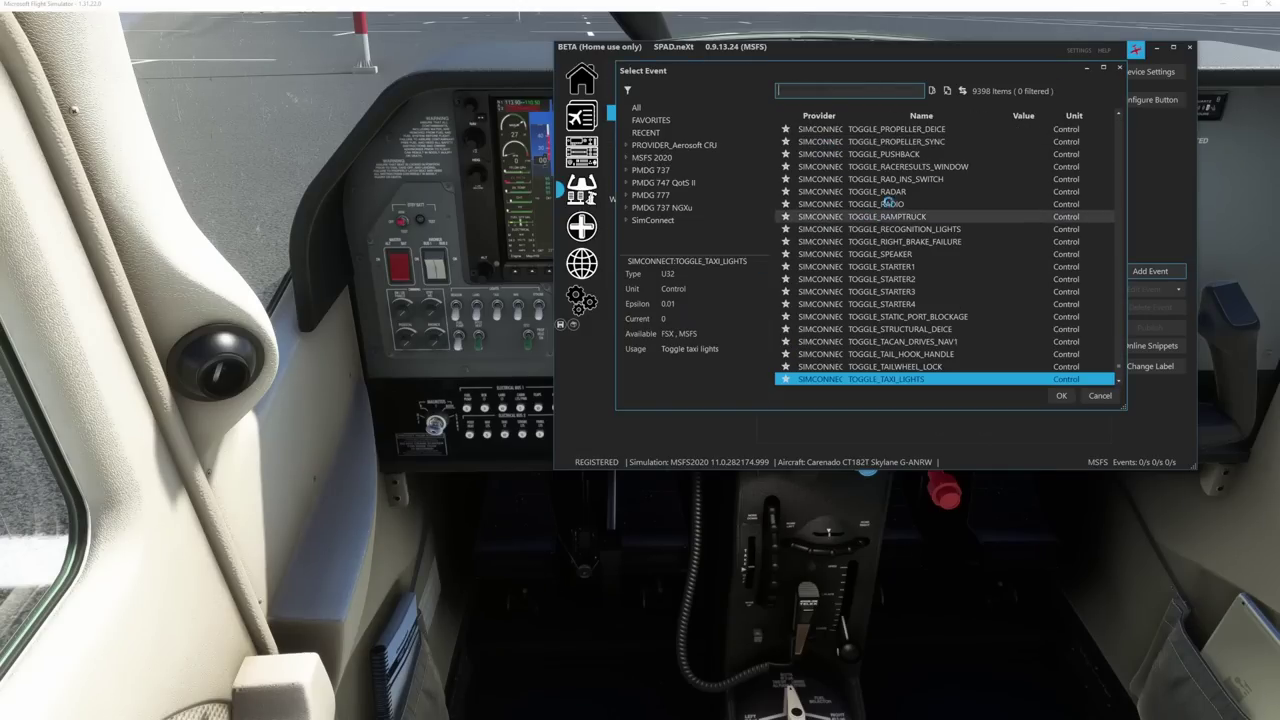
- Find "landing" in the simulation events, assign LANDING_LIGHTS_TOGGLE to button 47's Button pressed event, and save the profile
text(la)
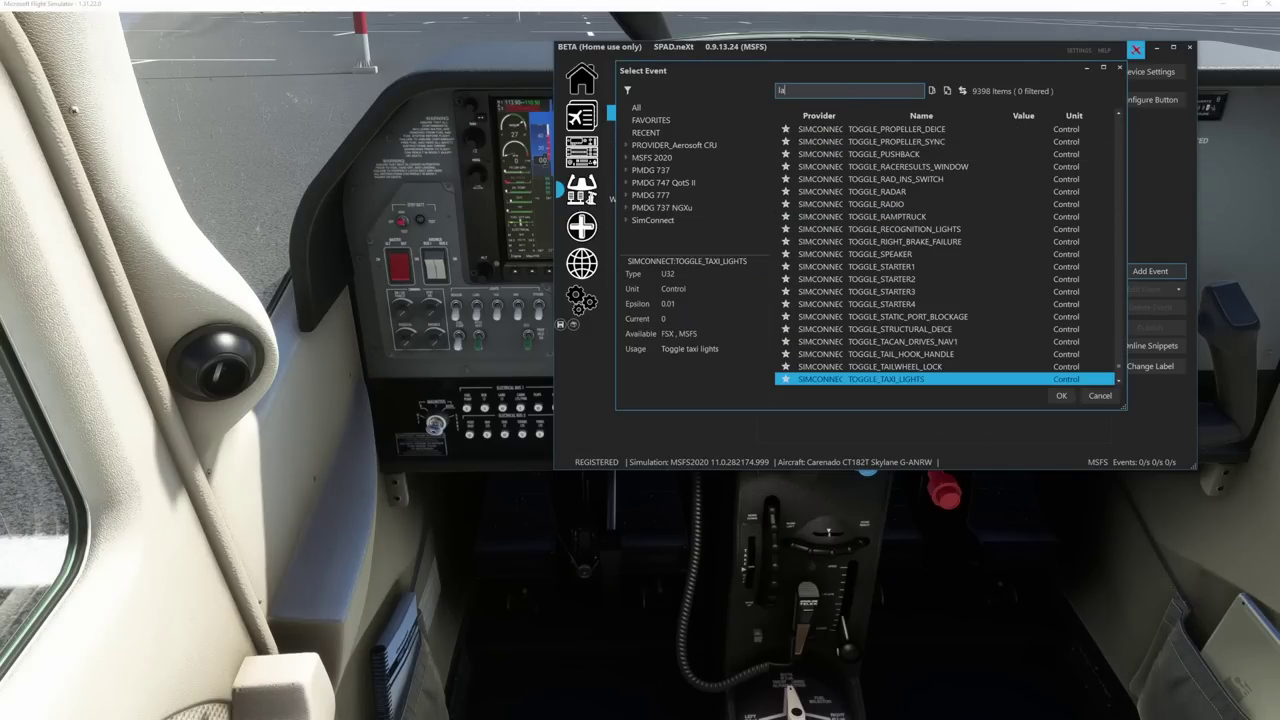
text(nding)
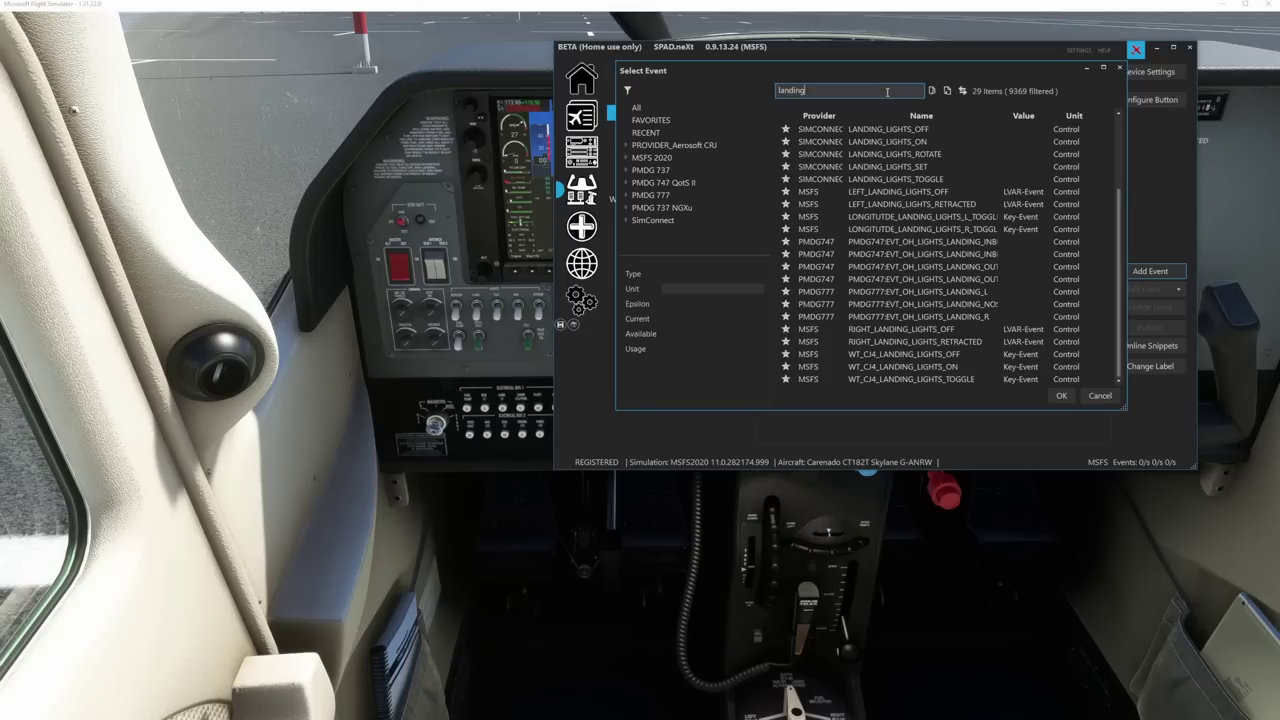
click(1075, 179)
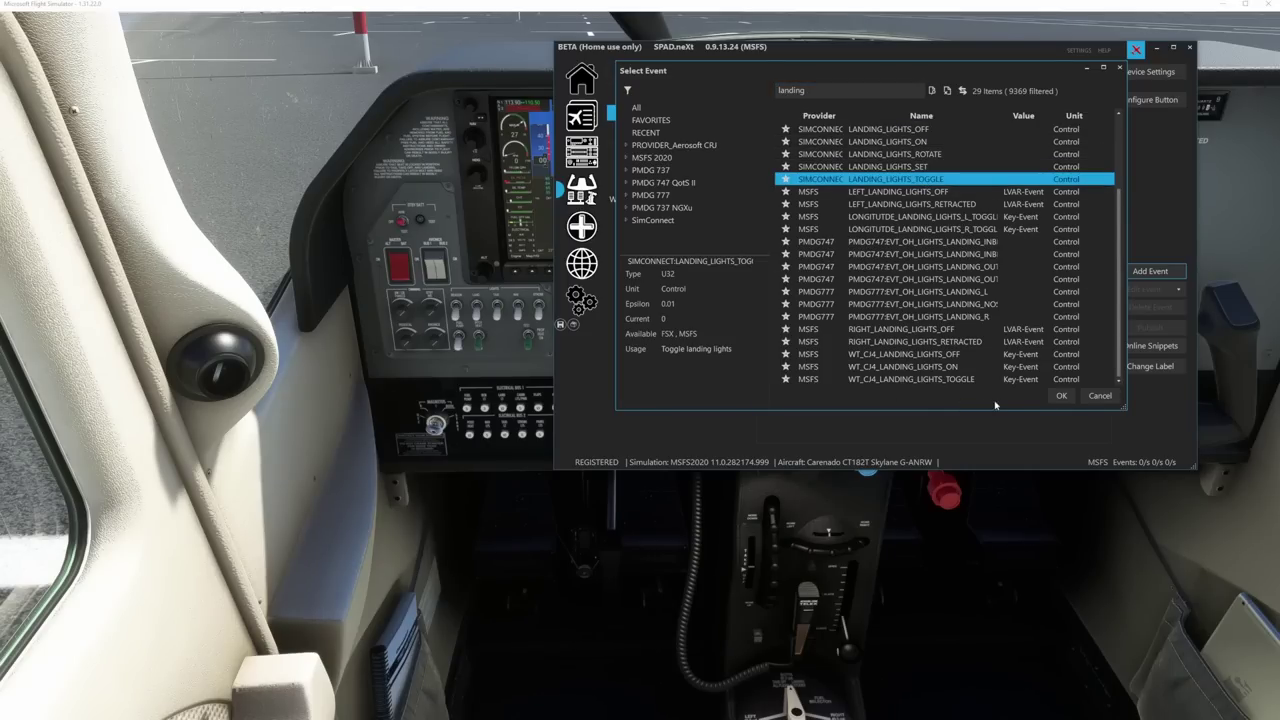
click(1061, 395)
click(919, 342)
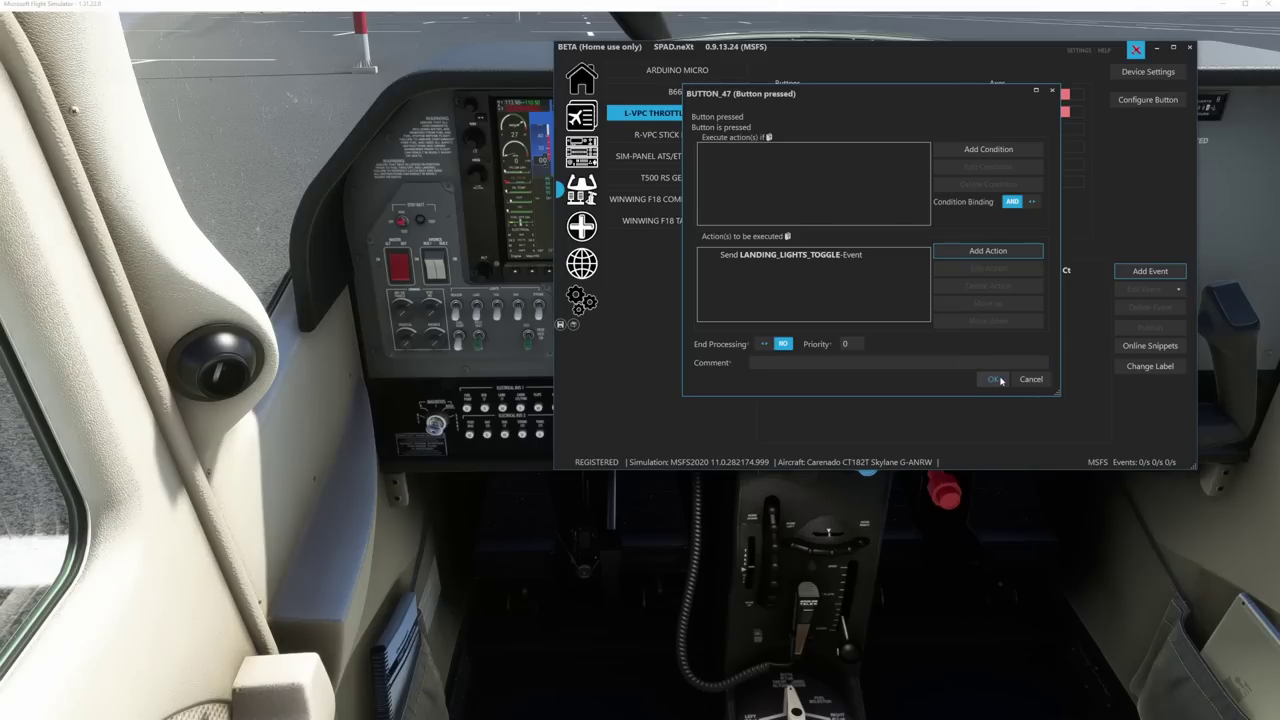
click(993, 379)
click(563, 326)
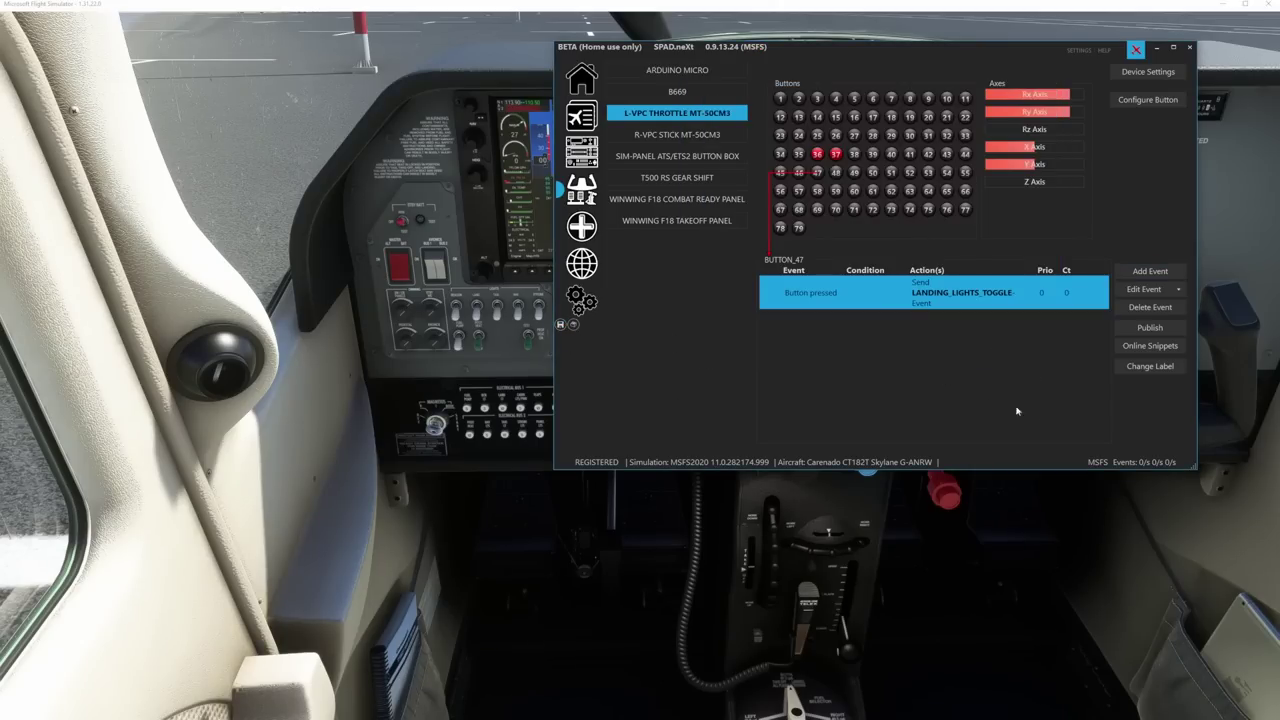
- Add a Button pressed event to button 48 of the L-VPC throttle, with a Send Simulation-Event action
drag(847, 53, 988, 81)
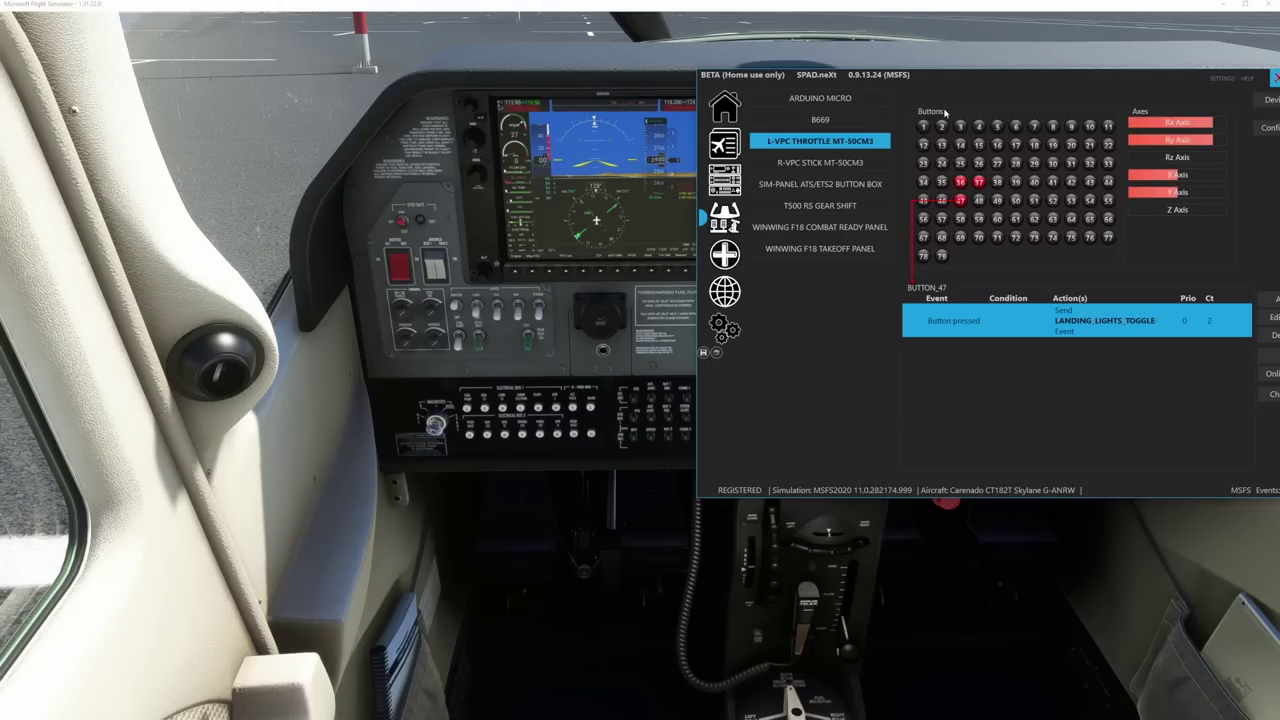
drag(900, 74, 555, 68)
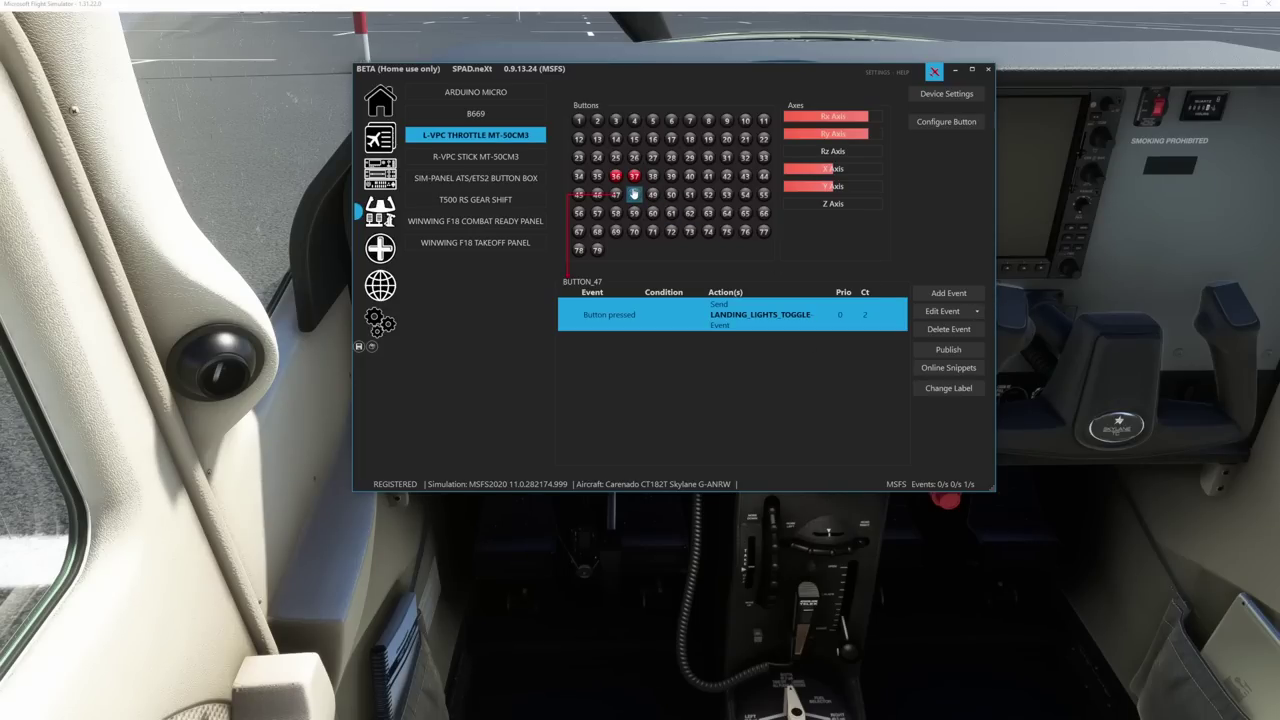
click(939, 298)
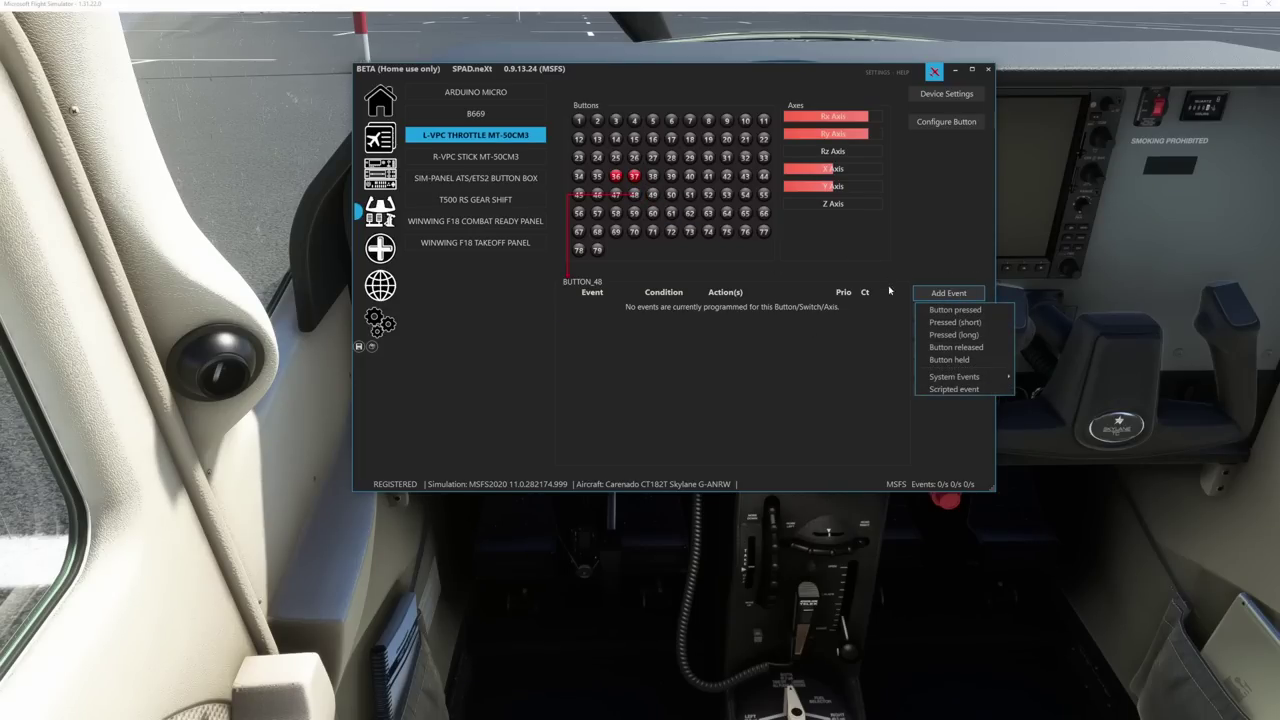
click(975, 309)
click(786, 272)
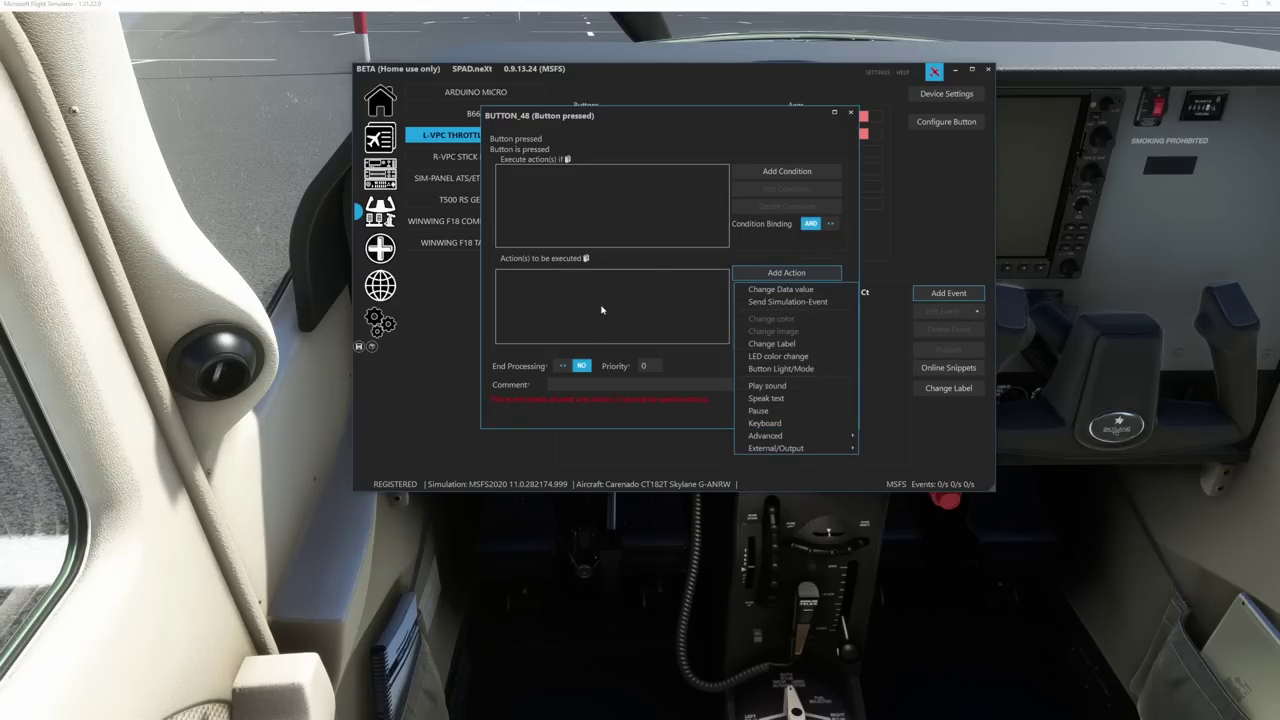
click(786, 303)
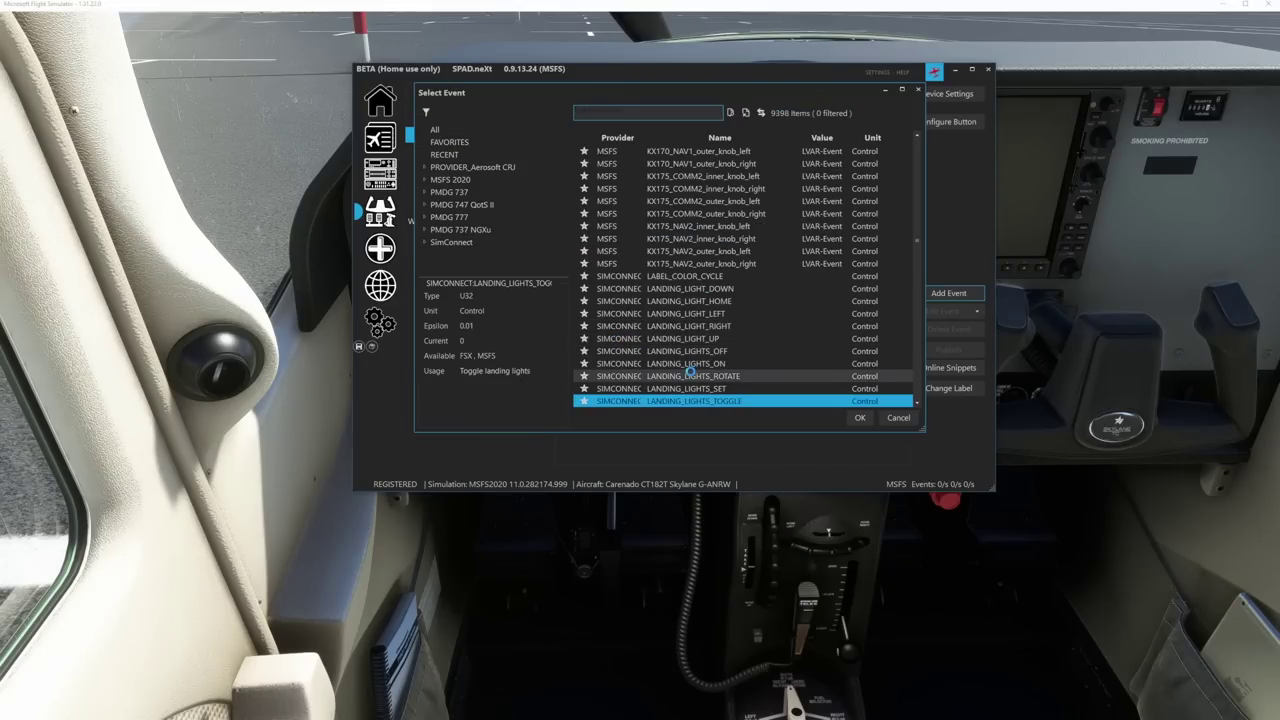
- Find "strobe" in the simulation events and assign STROBES_TOGGLE to button 48's Button pressed event
click(681, 114)
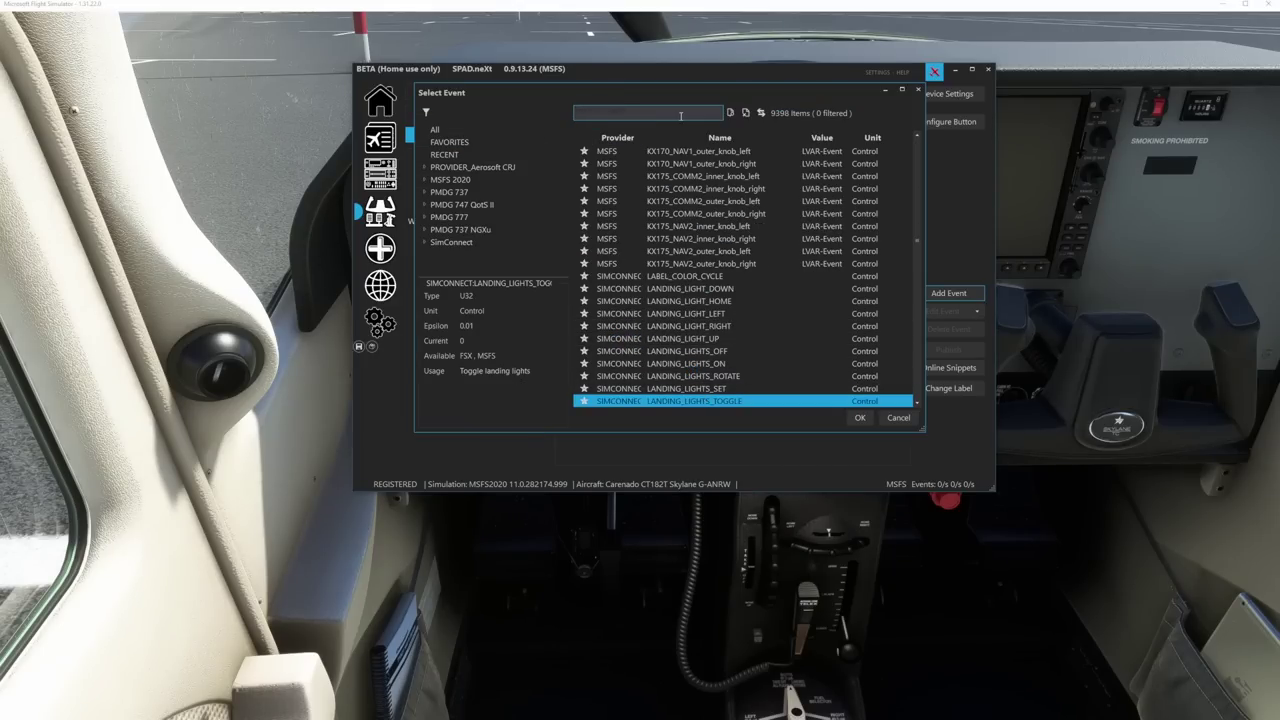
text(strobe)
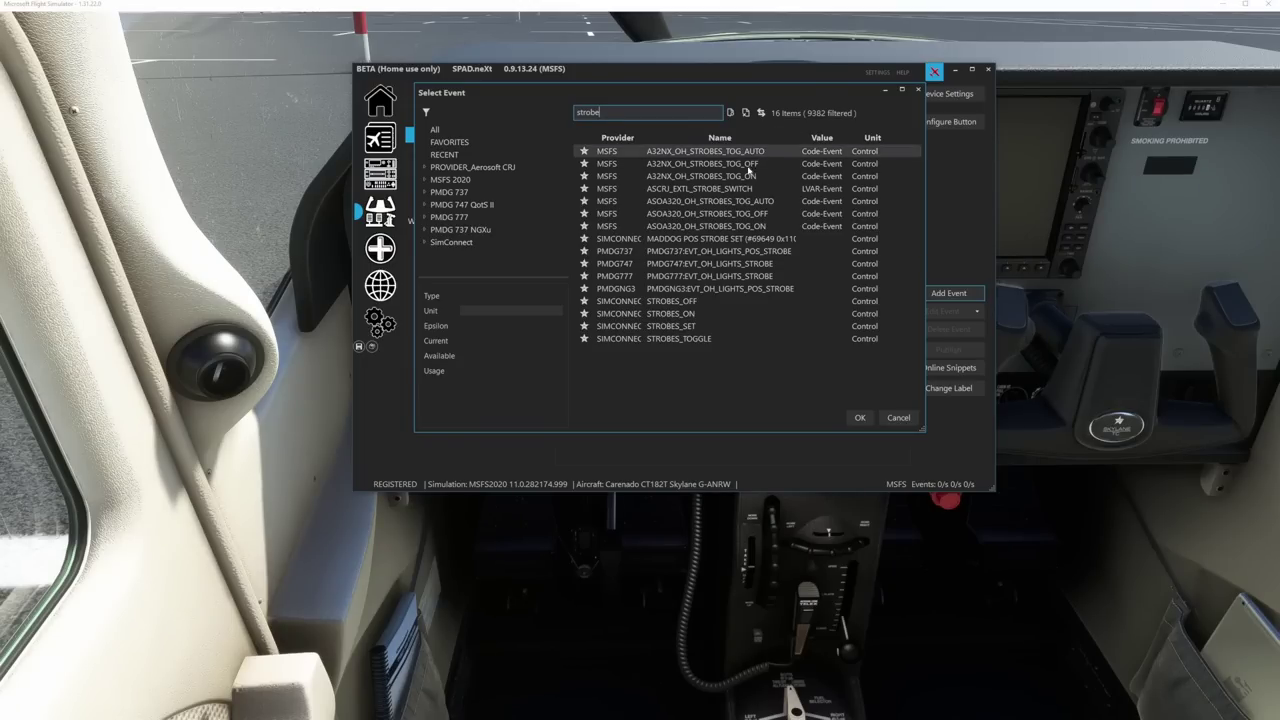
click(697, 340)
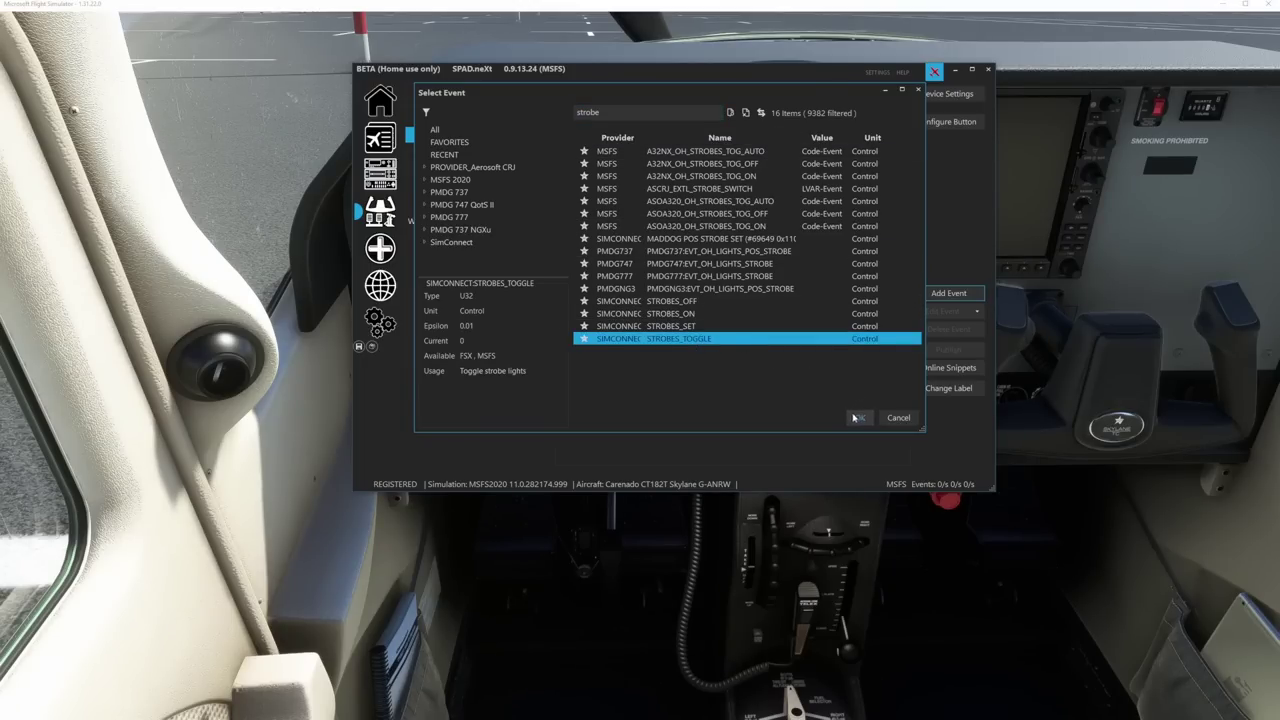
click(857, 417)
click(727, 357)
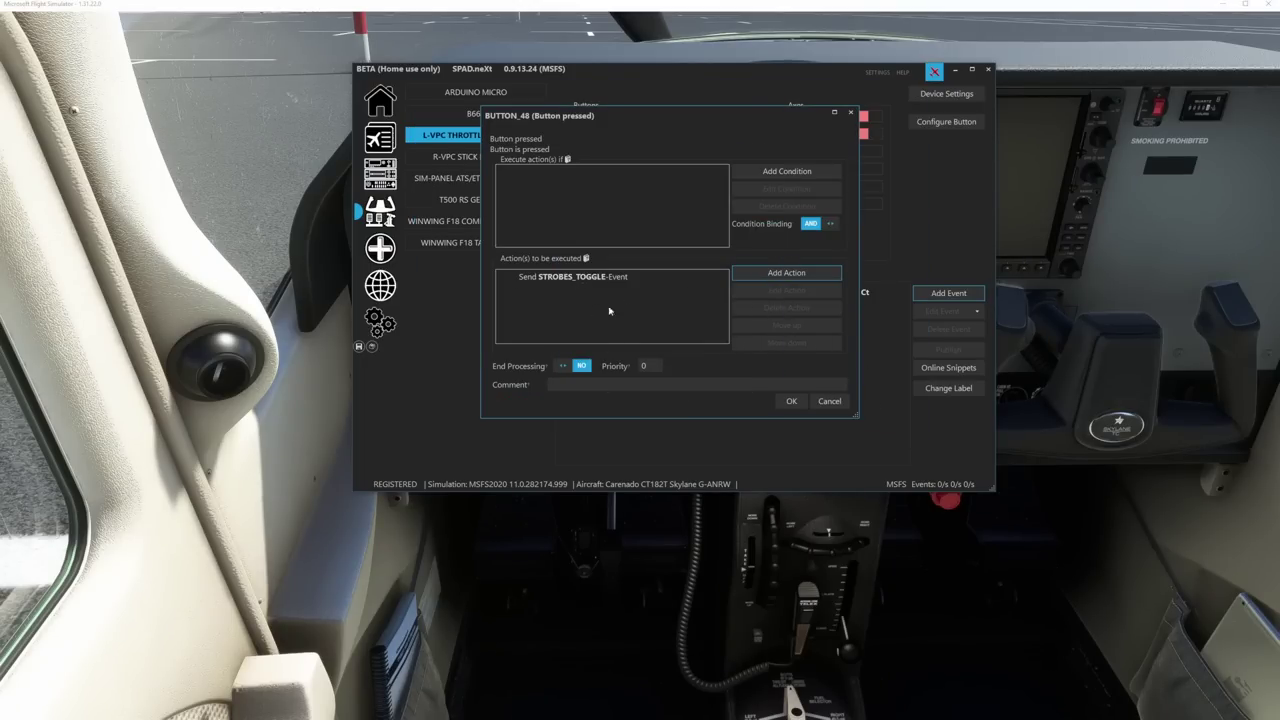
click(791, 401)
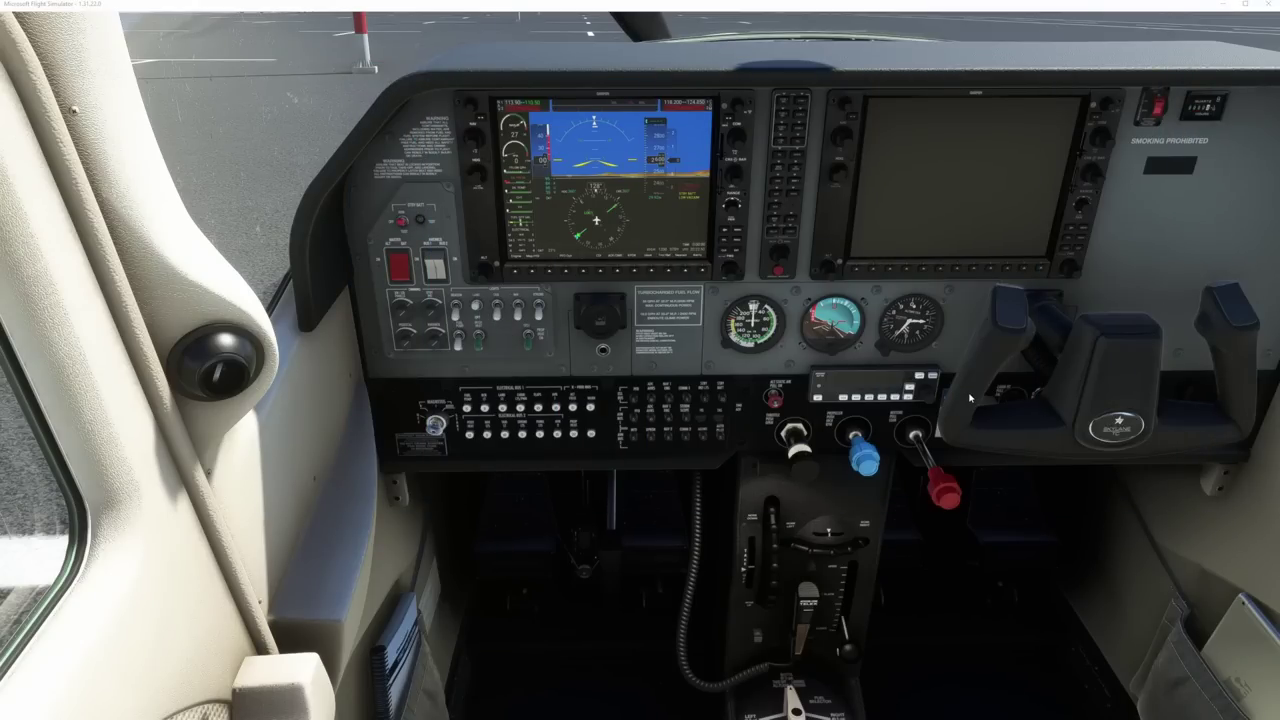
- Return to SPAD.neXt and add a Button pressed event with a Send Simulation-Event action to throttle button 49
key(alt+Tab)
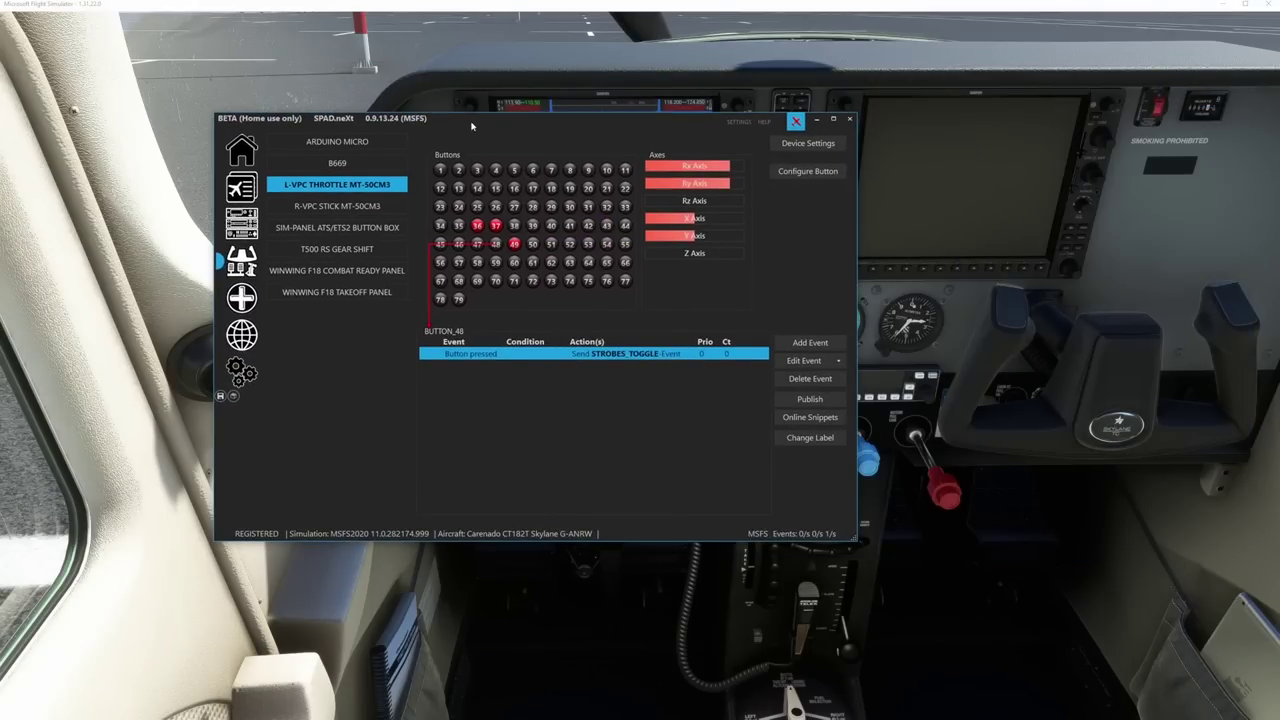
click(812, 343)
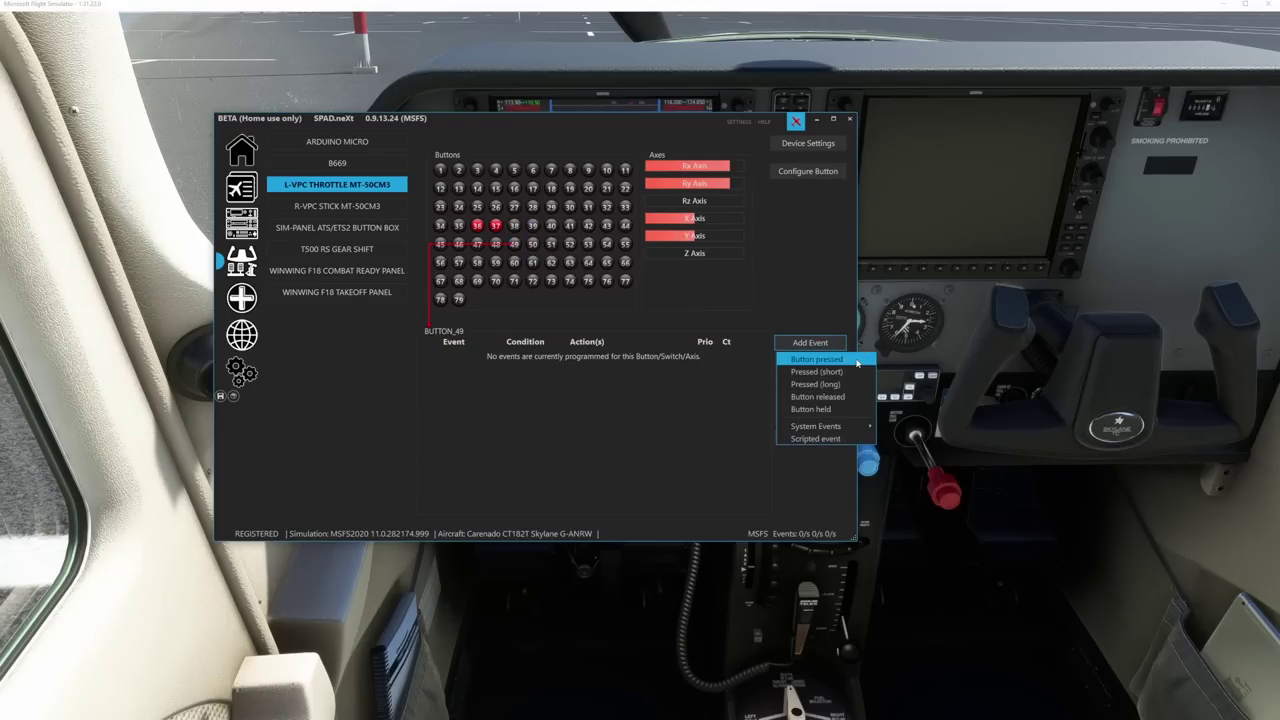
click(817, 359)
click(652, 322)
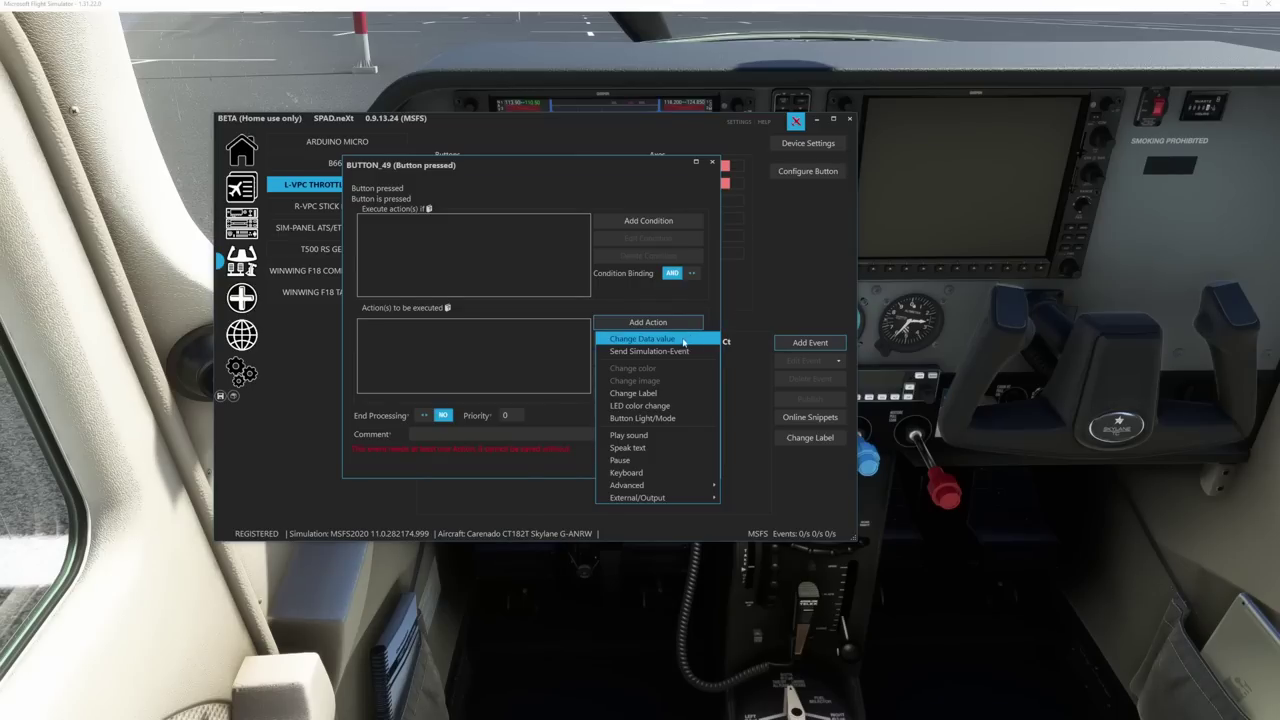
click(684, 351)
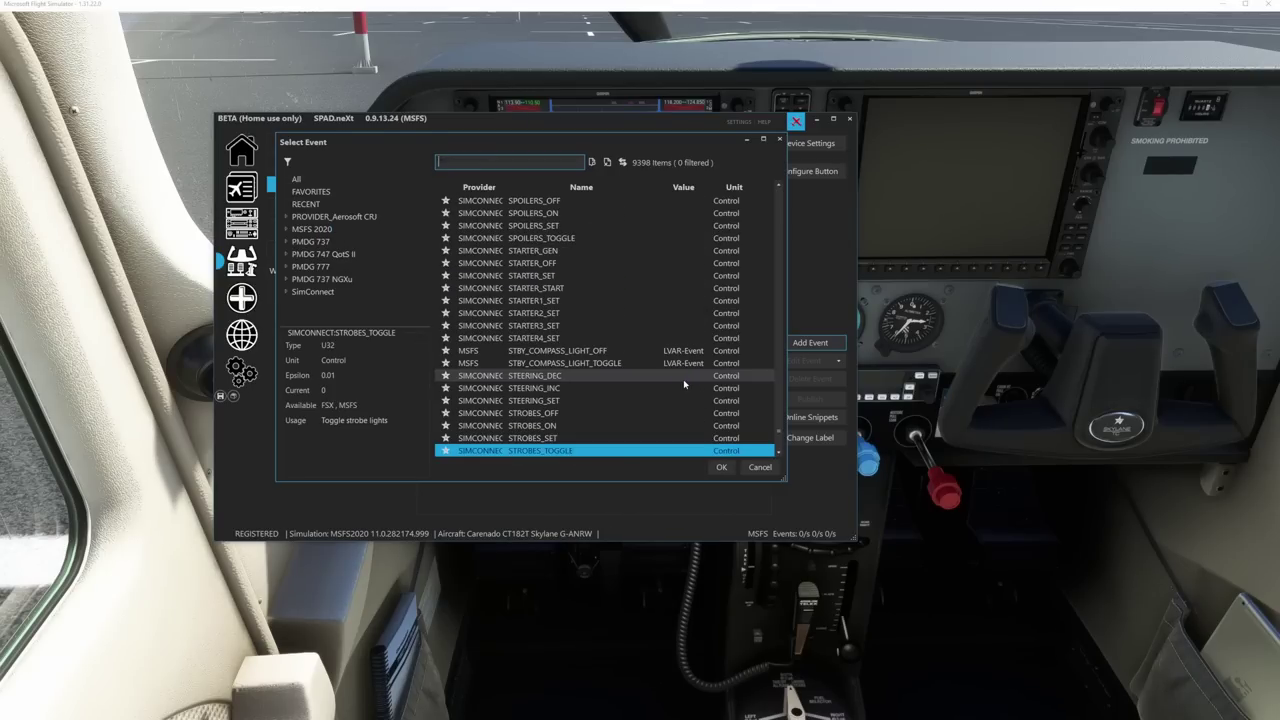
- Find "parking" in the simulation events and assign PARKING_BRAKES to button 49's Button pressed event
text(parking)
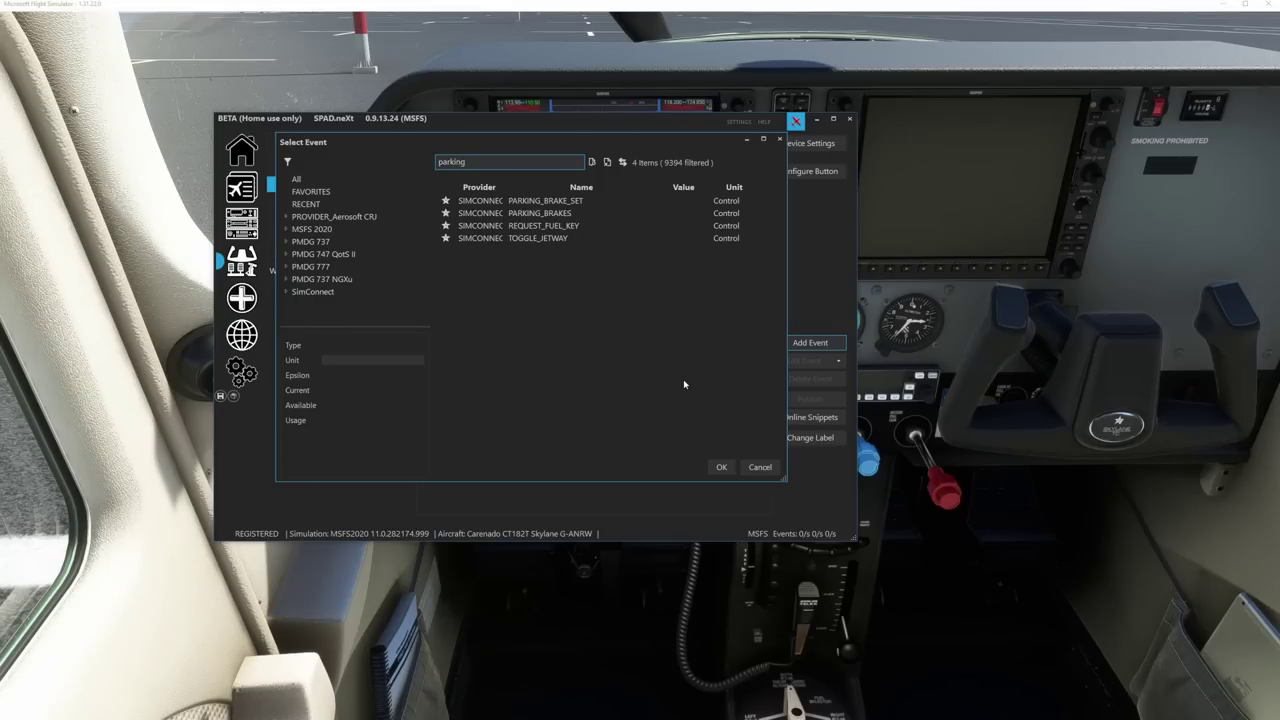
click(554, 220)
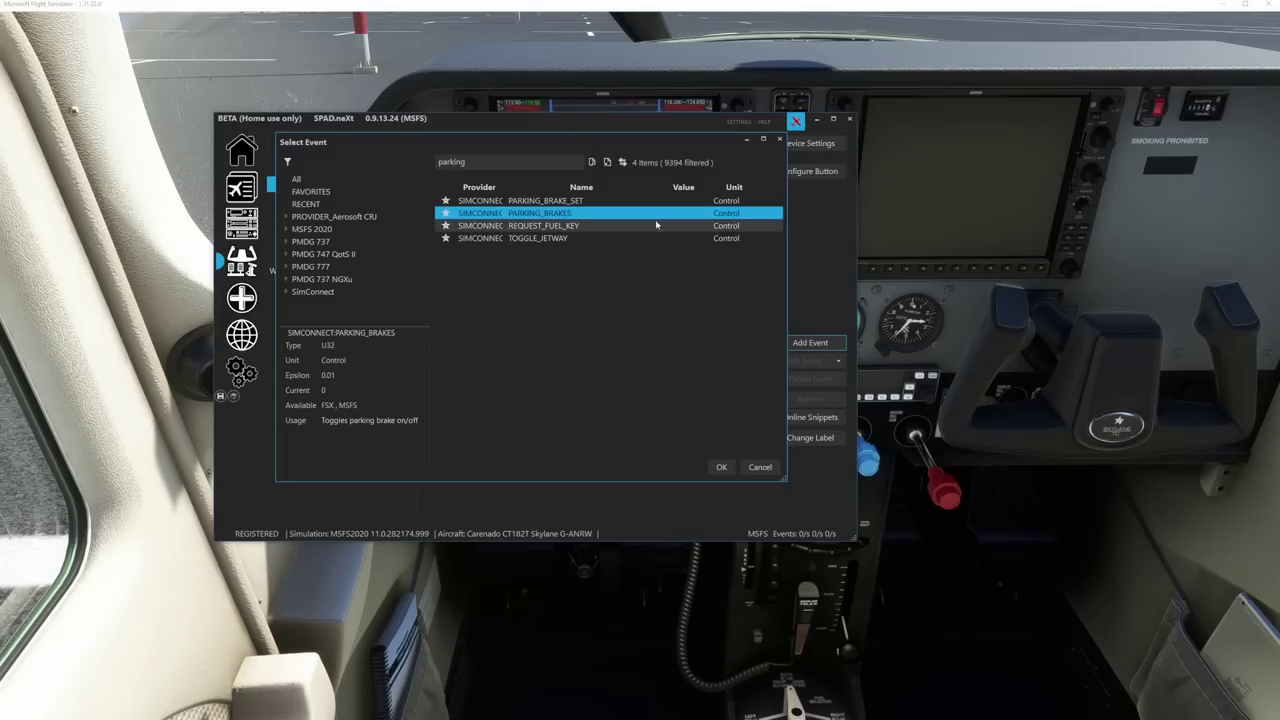
click(720, 467)
click(580, 409)
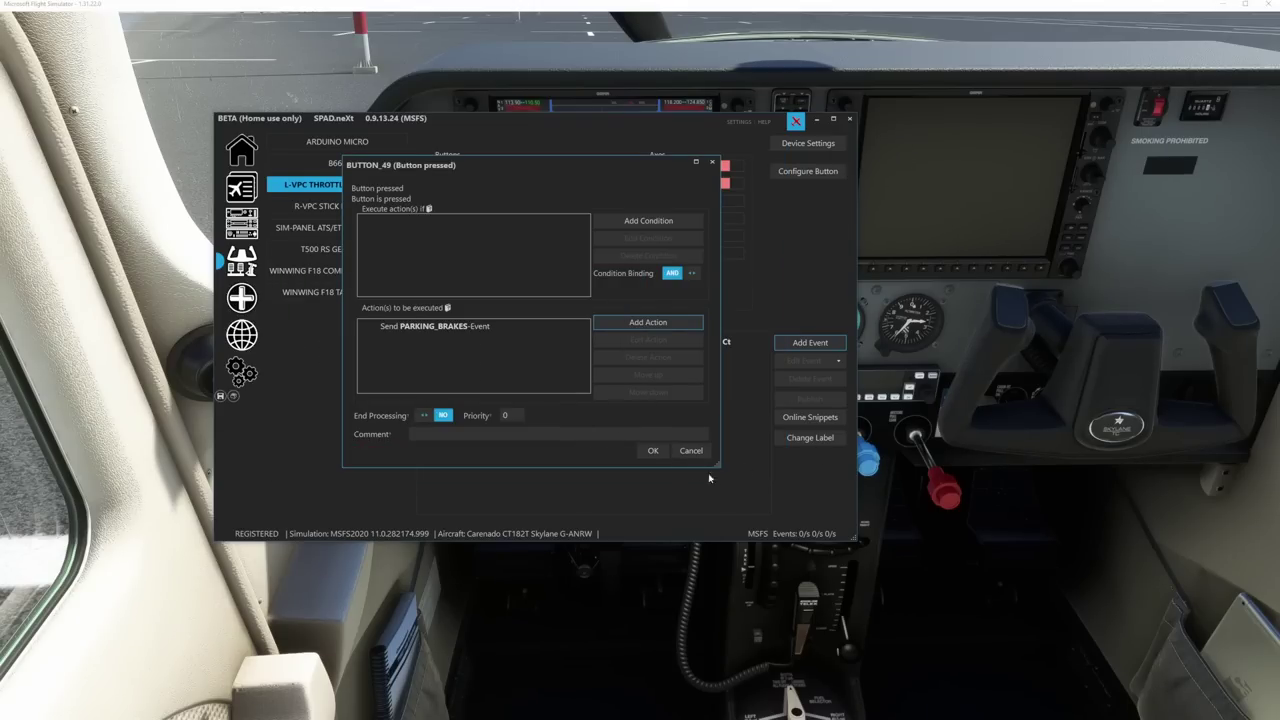
click(652, 451)
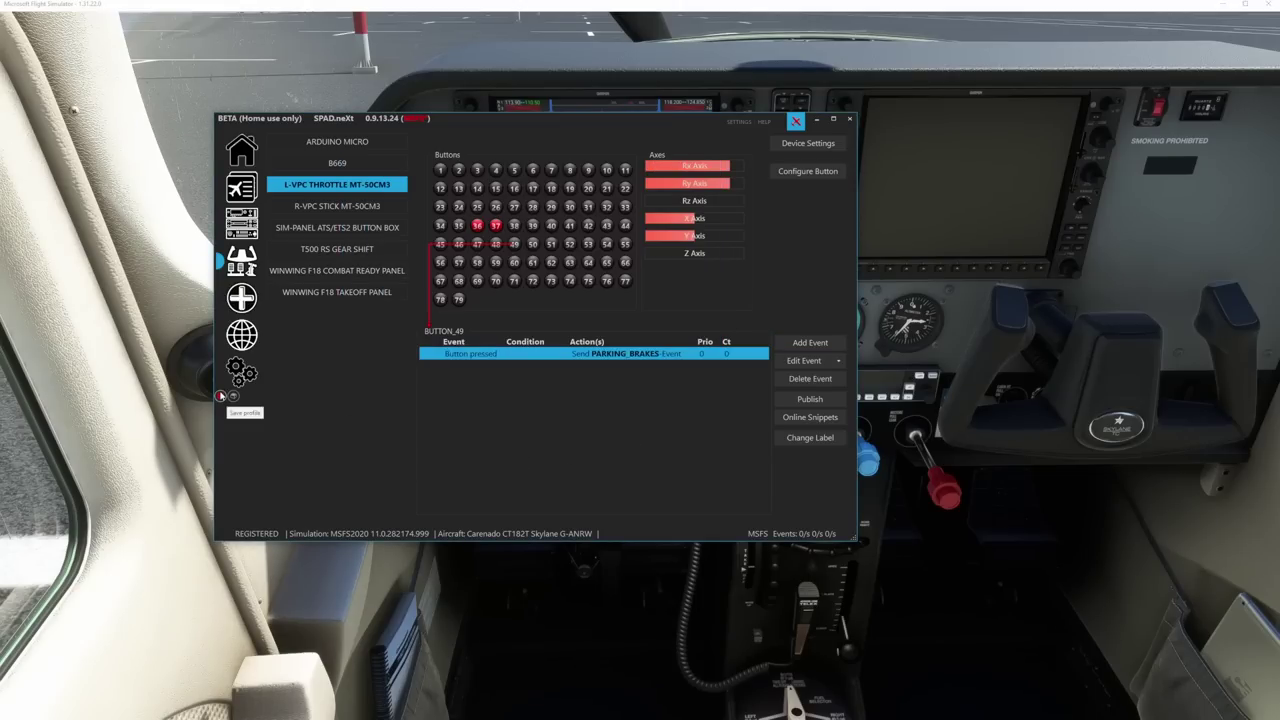
- Switch to the Microsoft Flight Simulator cockpit and examine the lower pedestal before returning to the instrument panel view
click(817, 119)
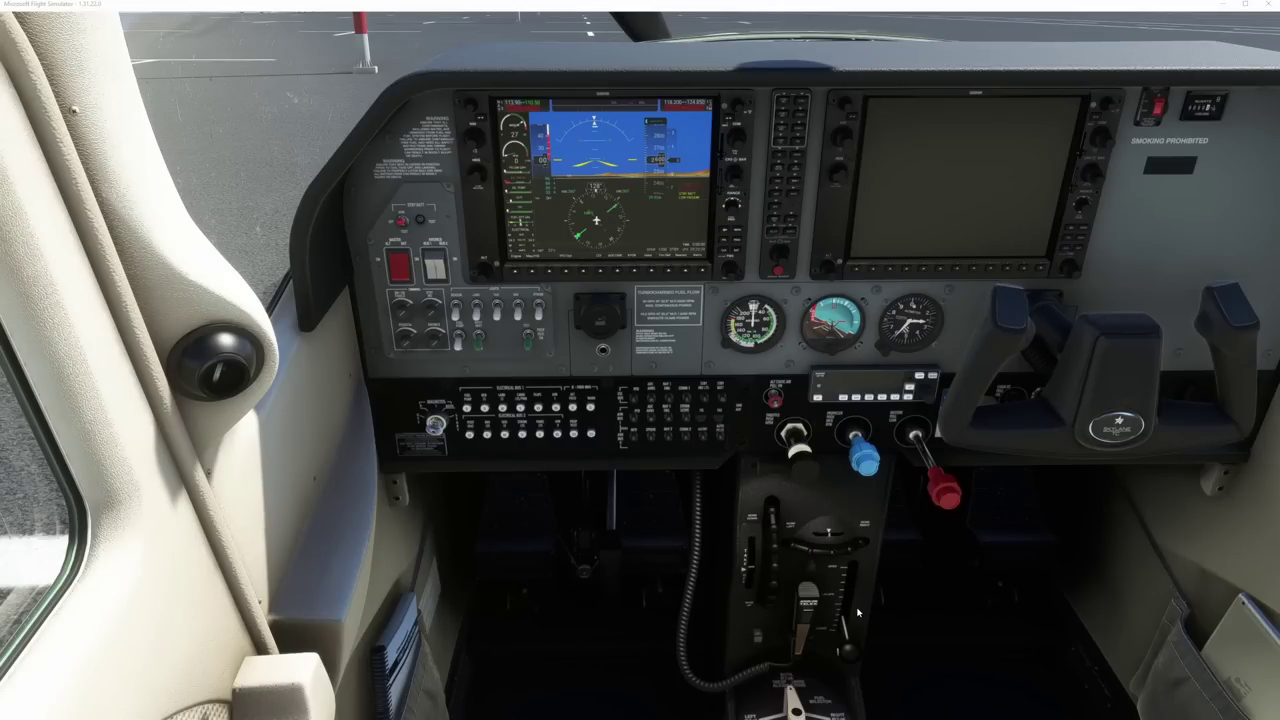
key(ctrl+2)
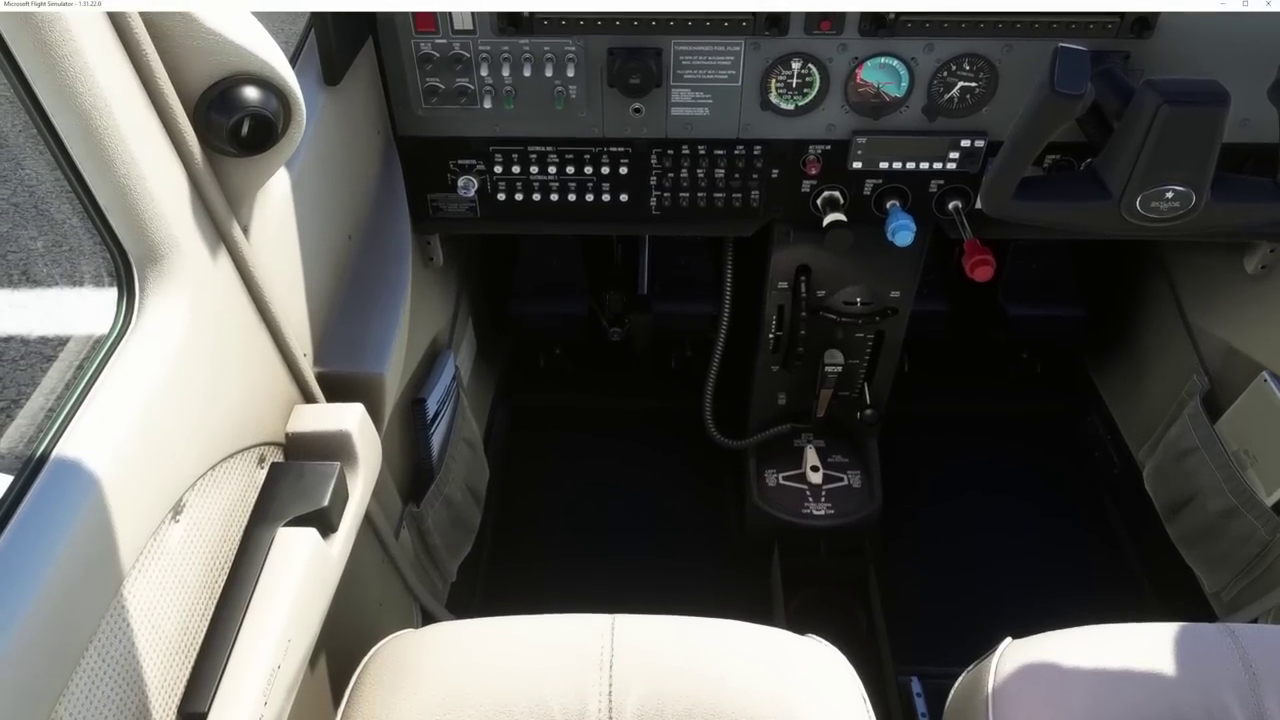
key(ctrl+1)
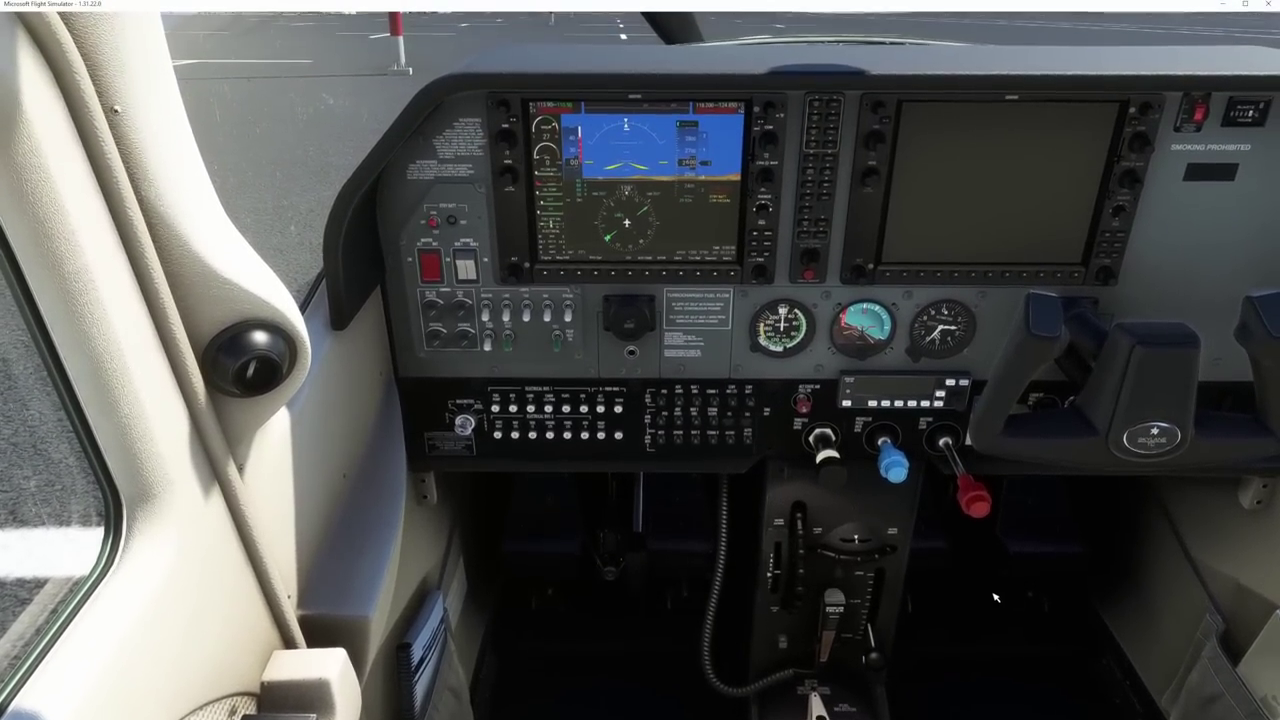
- Test the movement of the blue propeller lever in the cockpit by decreasing and increasing the propeller pitch
key(ctrl+F2)
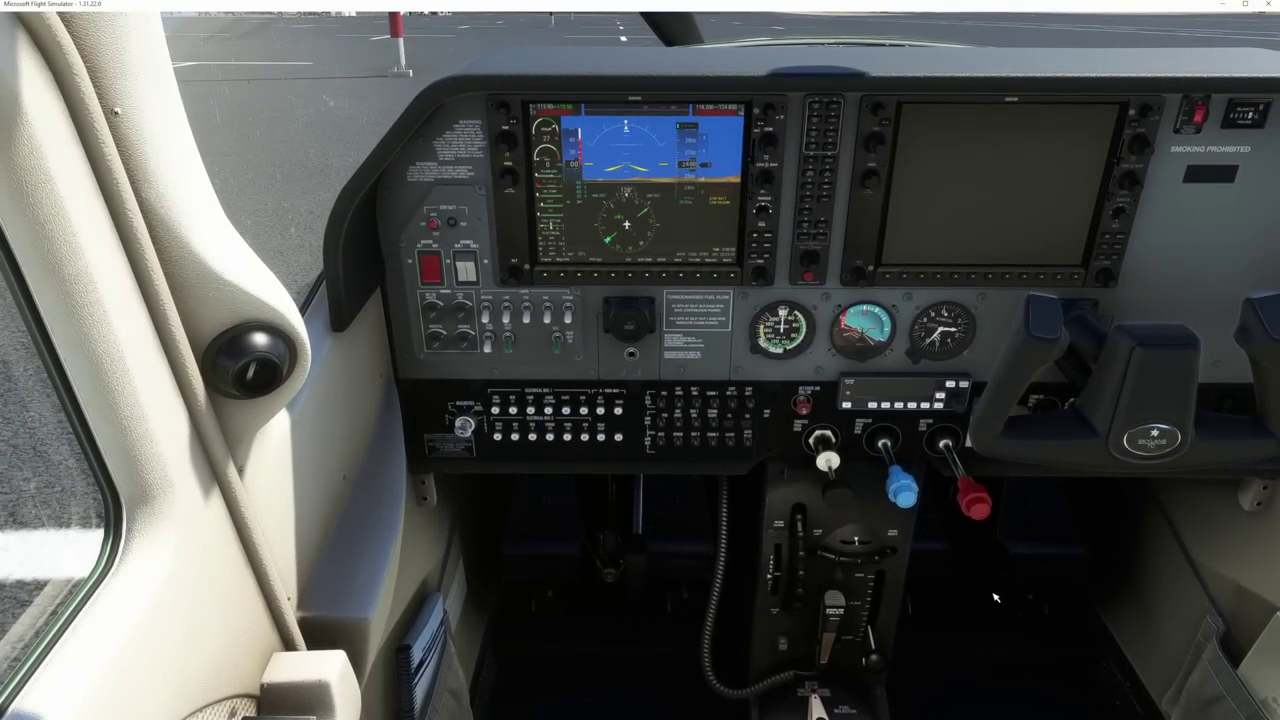
key(ctrl+F2)
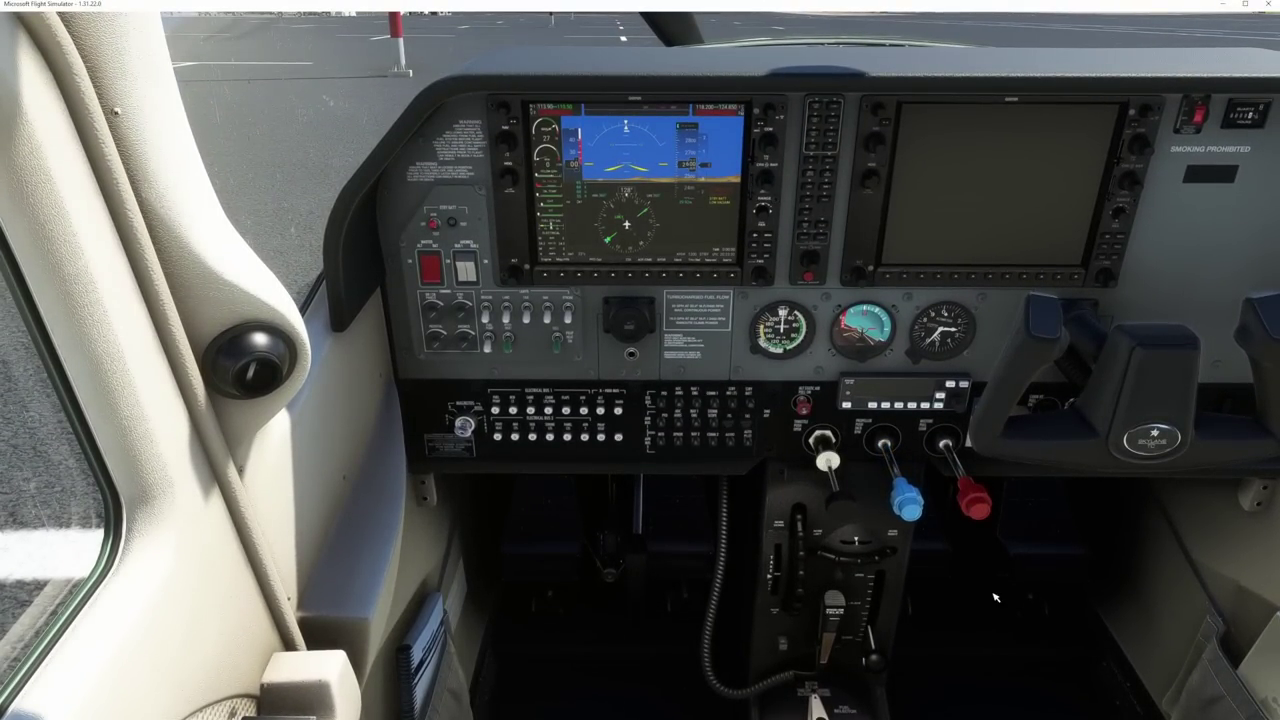
key(ctrl+F2)
key(ctrl+F3)
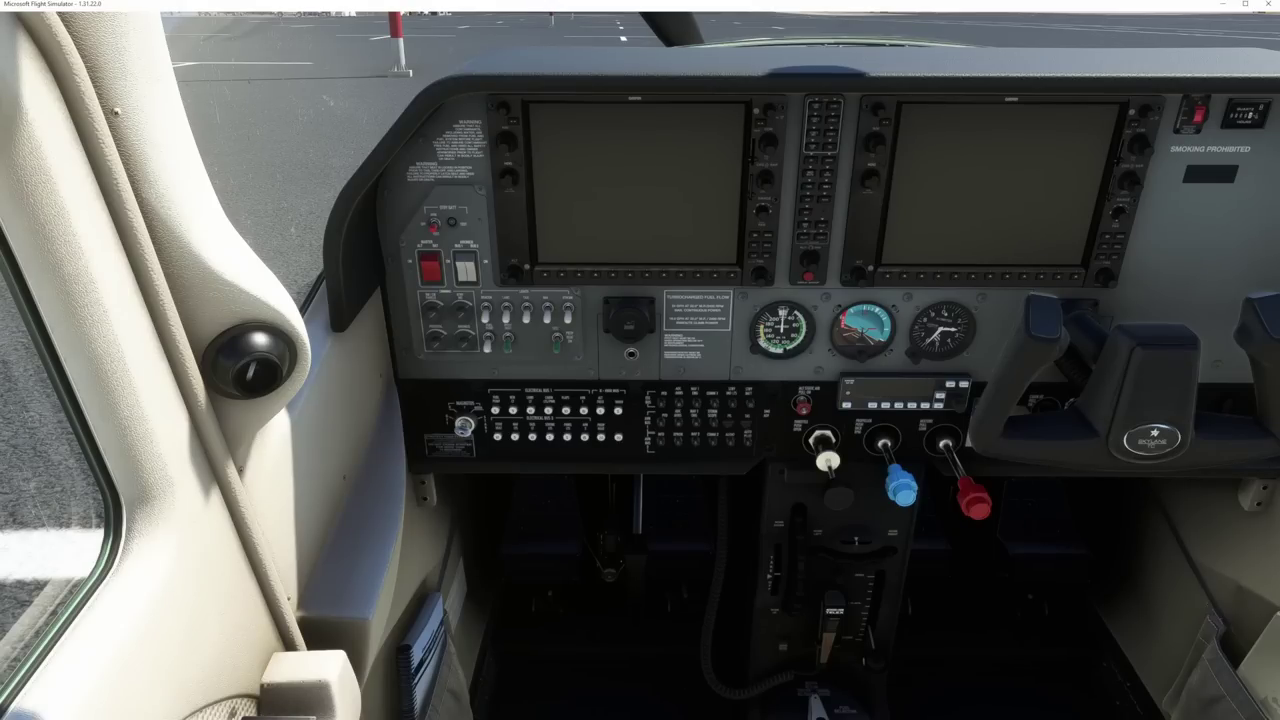
key(ctrl+F2)
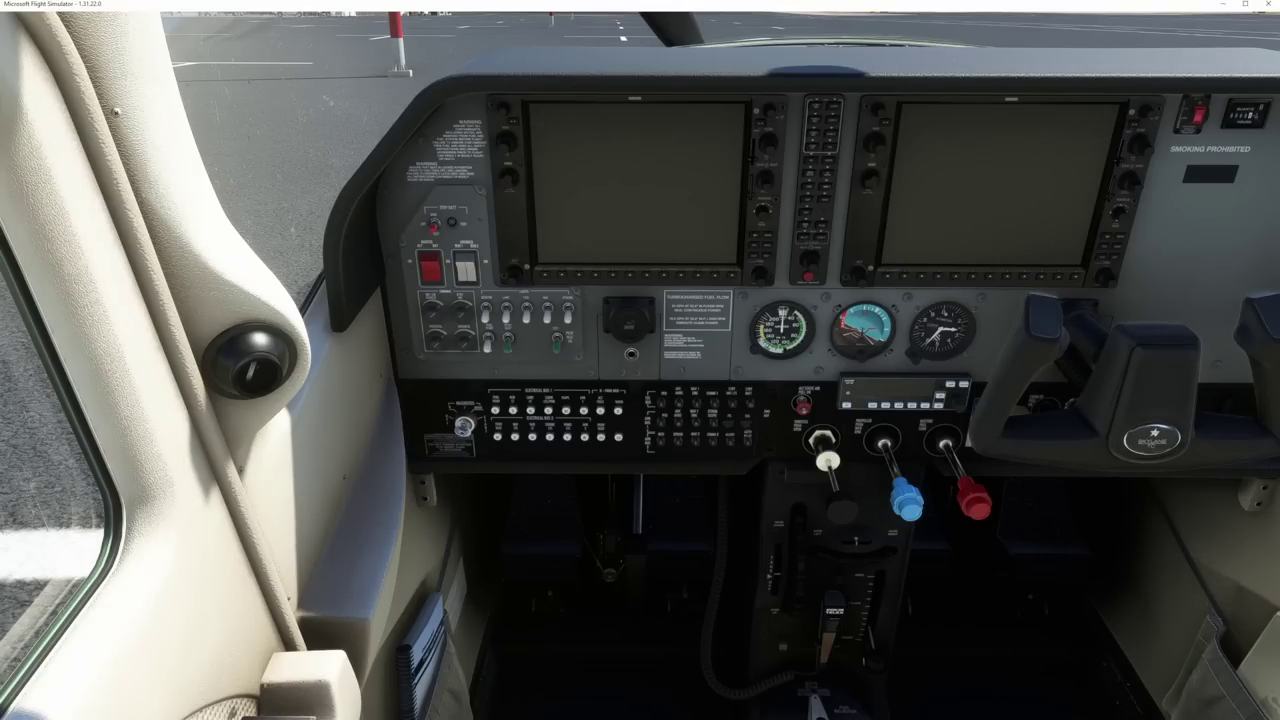
- Switch to SPAD.neXt and open the button configuration of the WINWING F18 Takeoff Panel
key(alt+Tab)
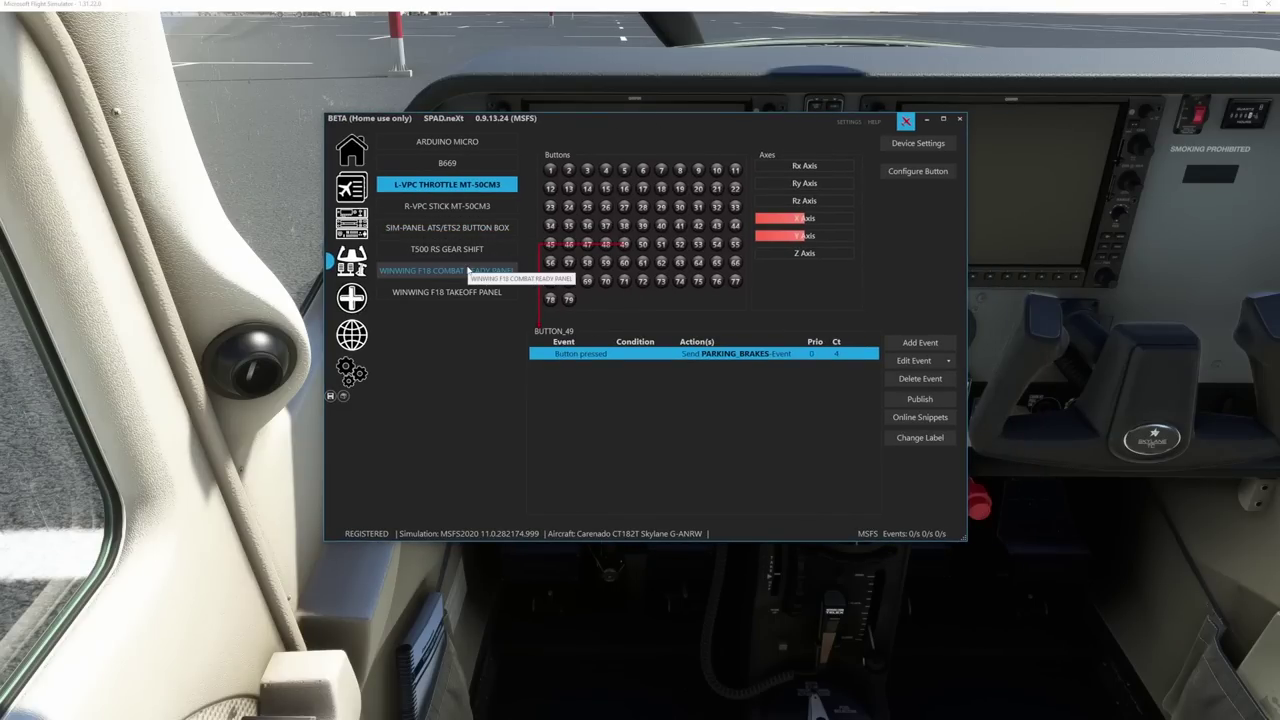
click(468, 271)
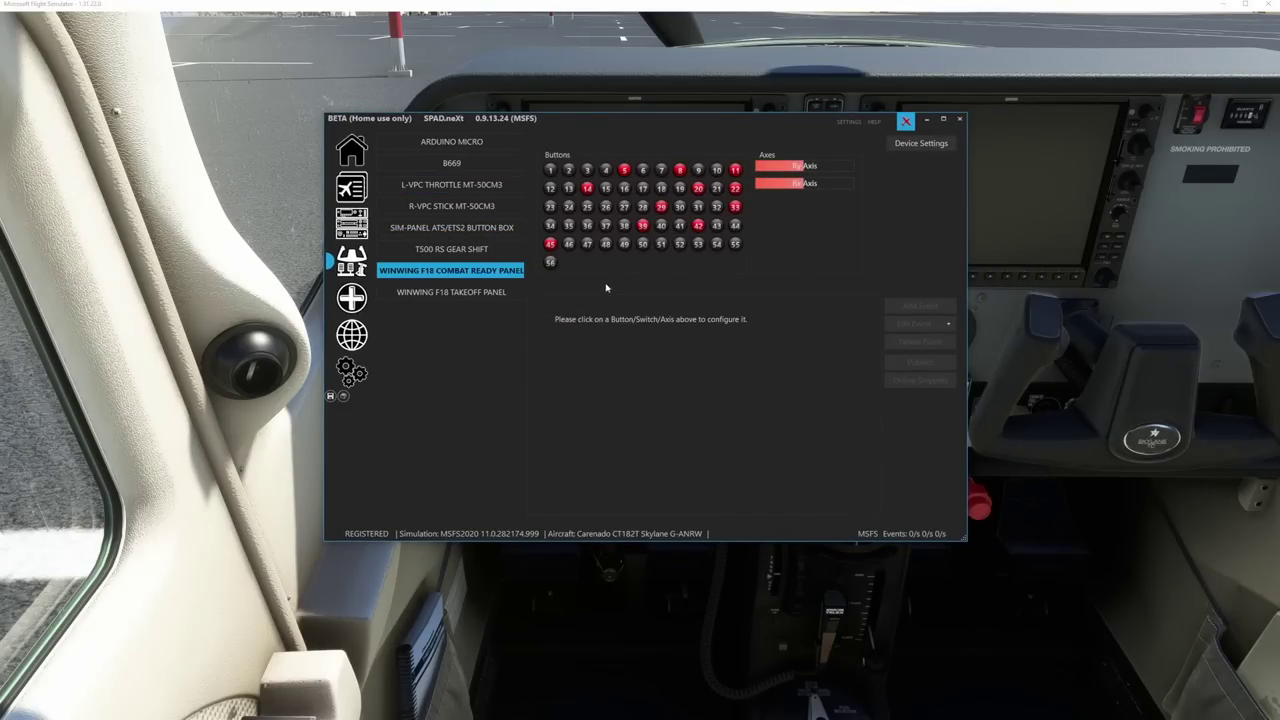
click(470, 292)
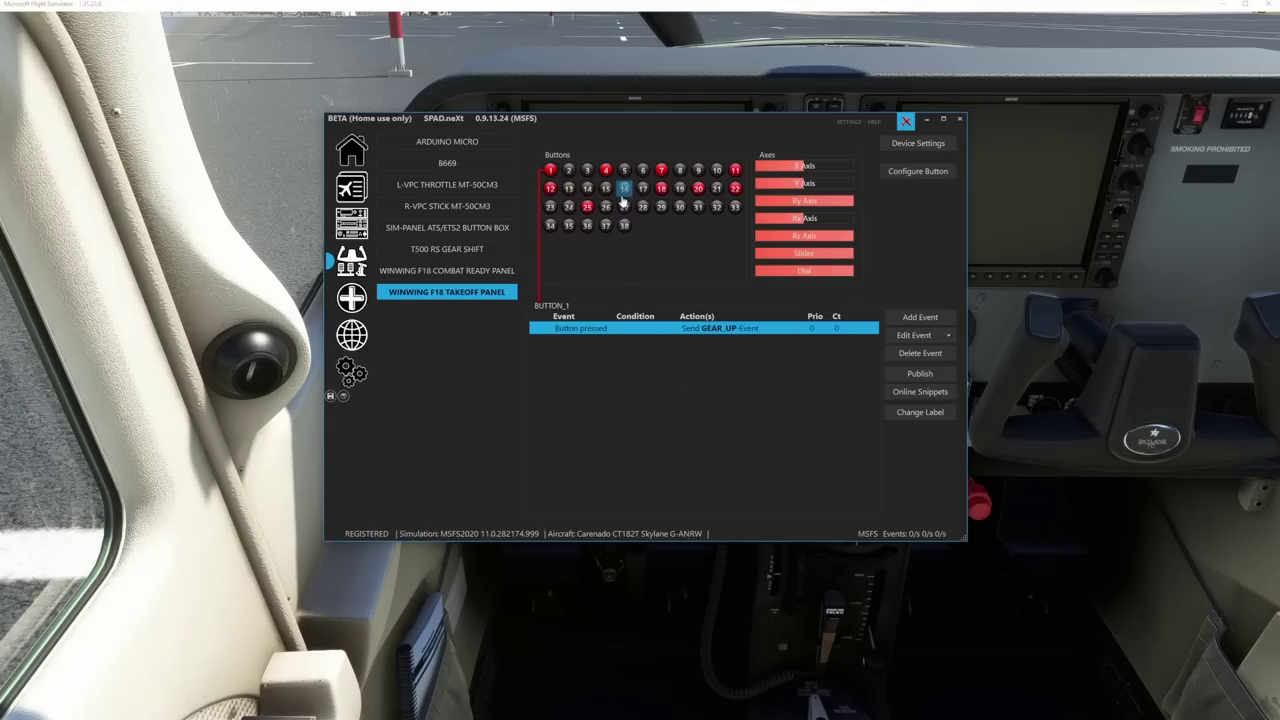
click(550, 188)
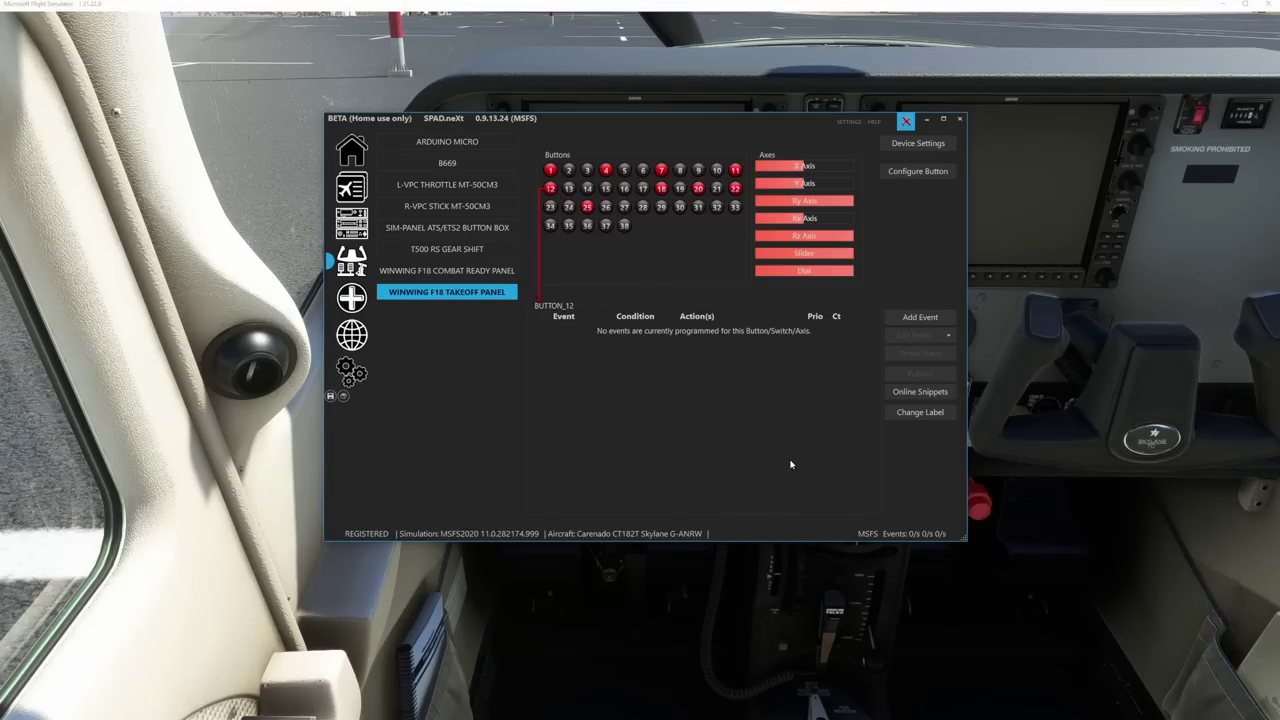
click(929, 319)
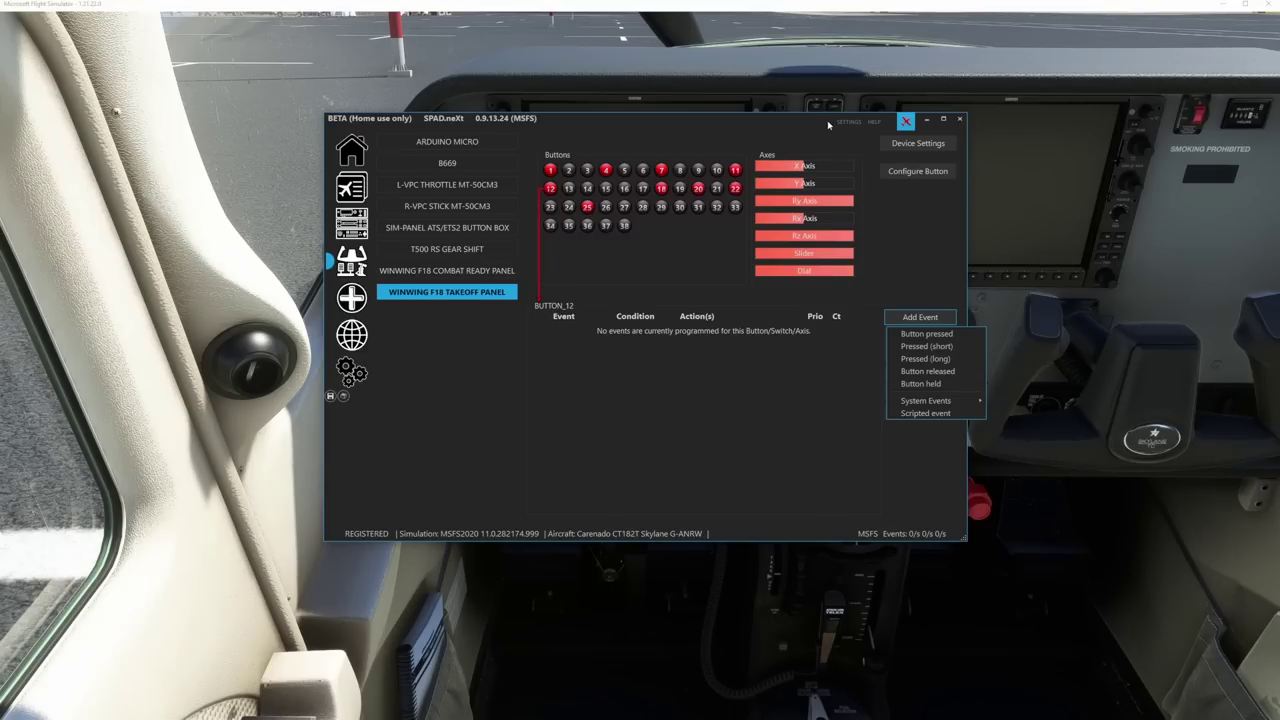
click(780, 434)
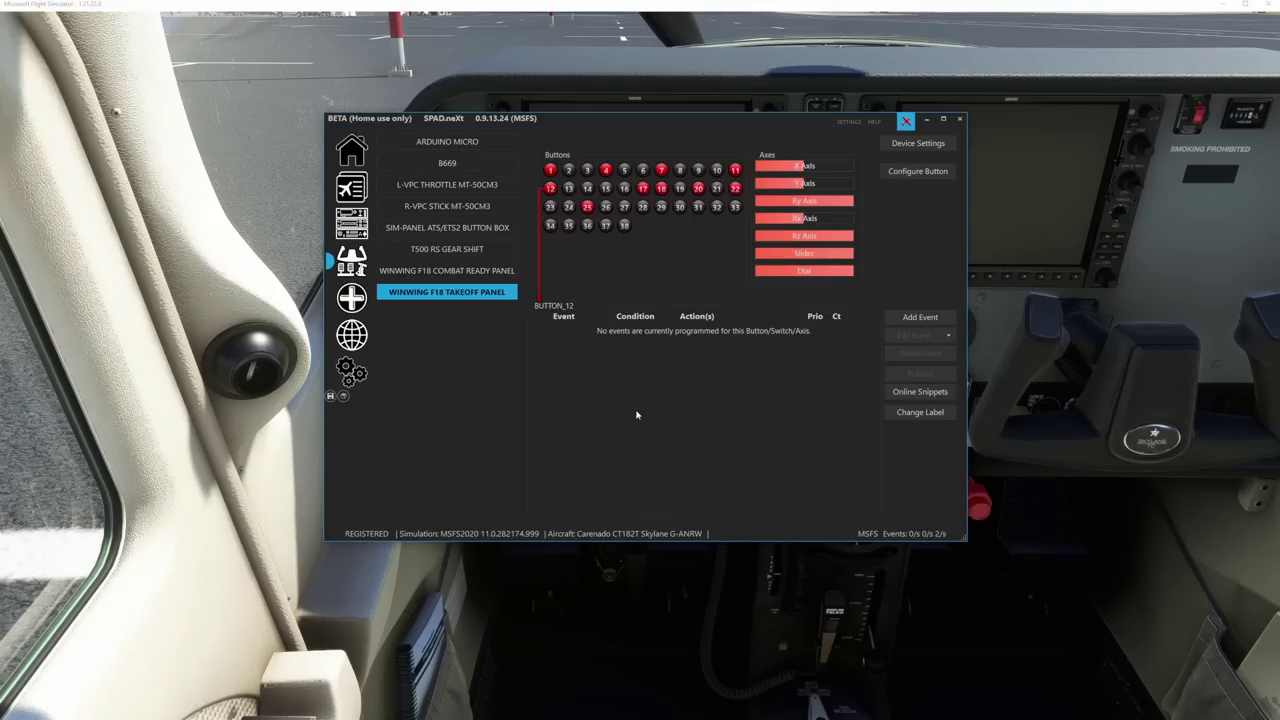
- Add a Button pressed event with a Send Simulation-Event action to button 17 of the WINWING F18 Takeoff Panel
click(643, 190)
click(901, 317)
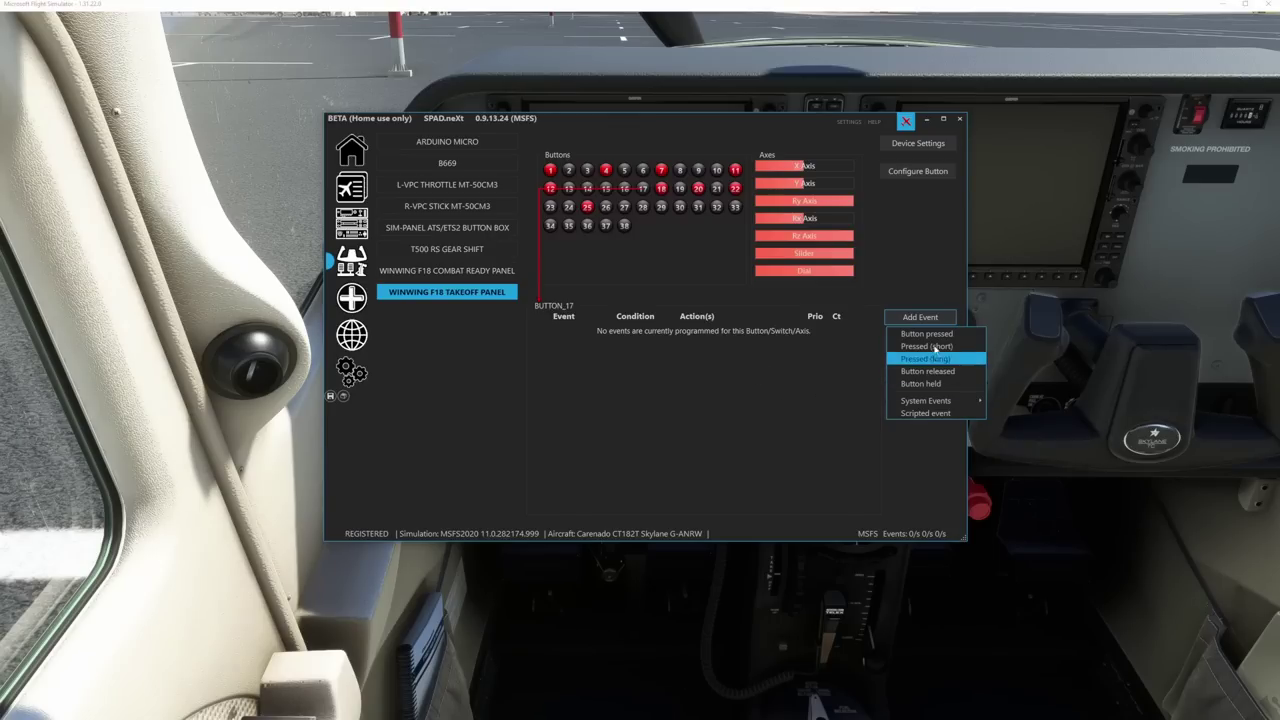
click(925, 334)
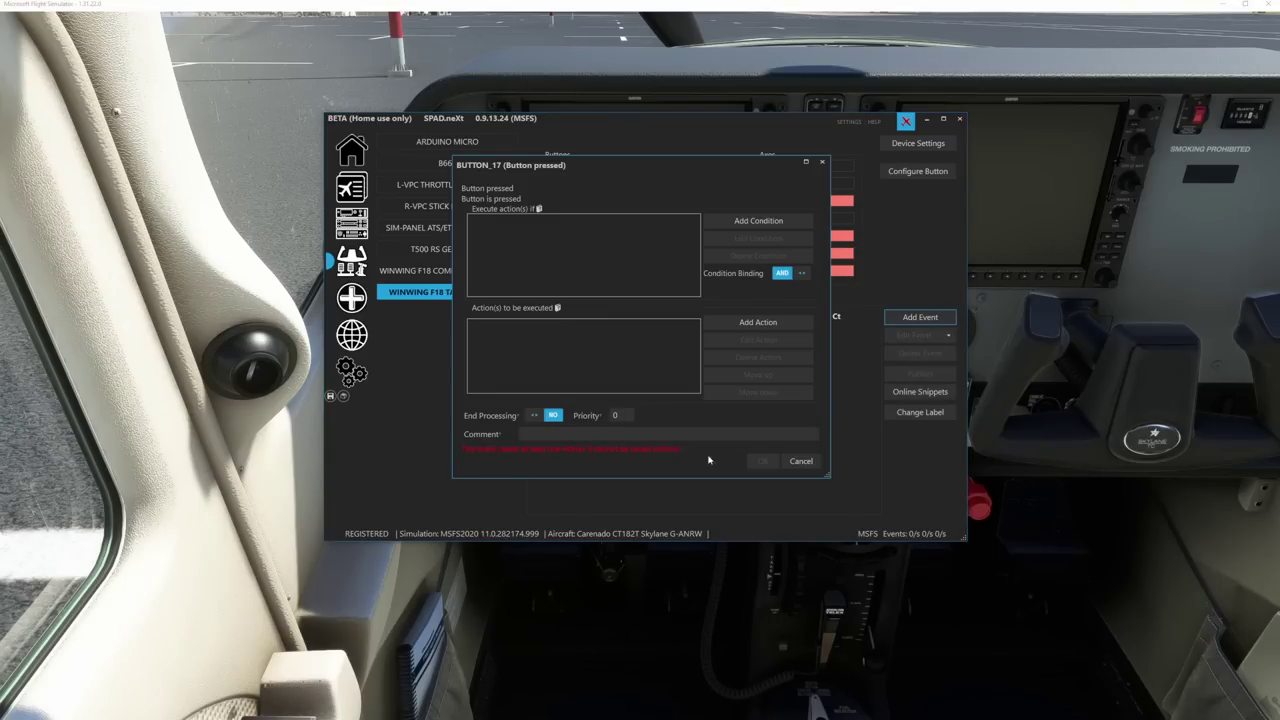
click(766, 328)
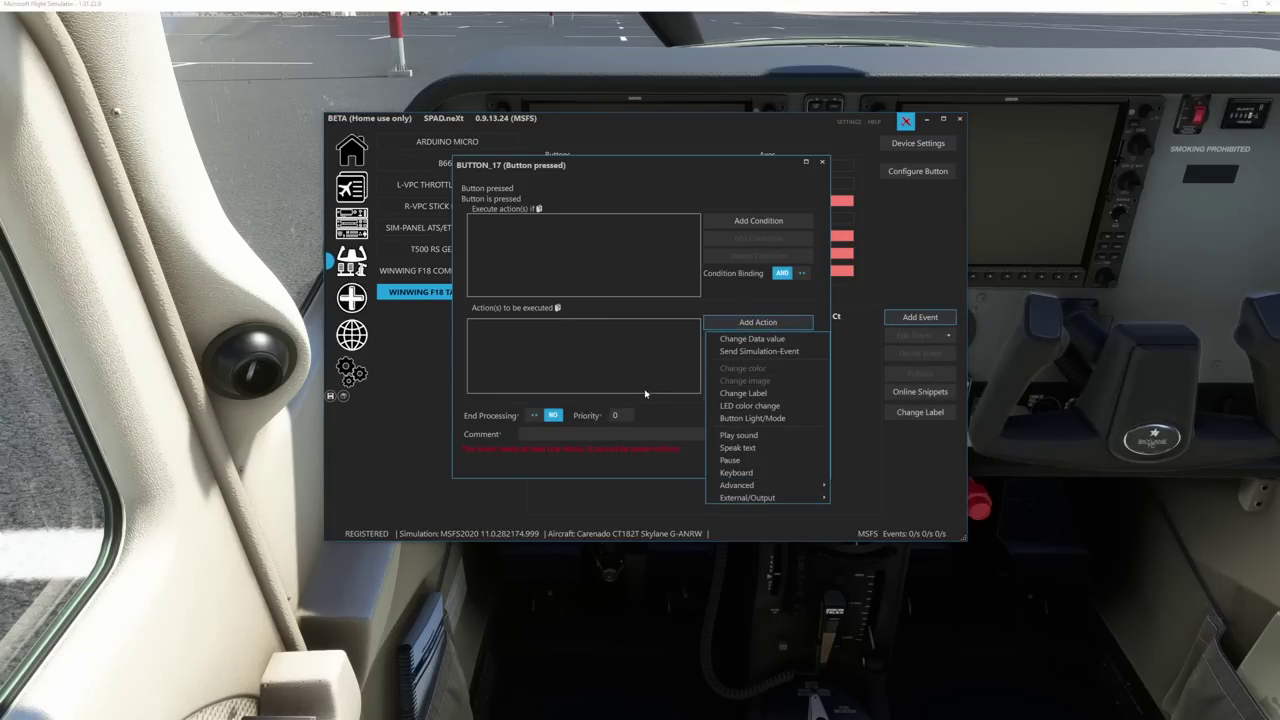
click(760, 351)
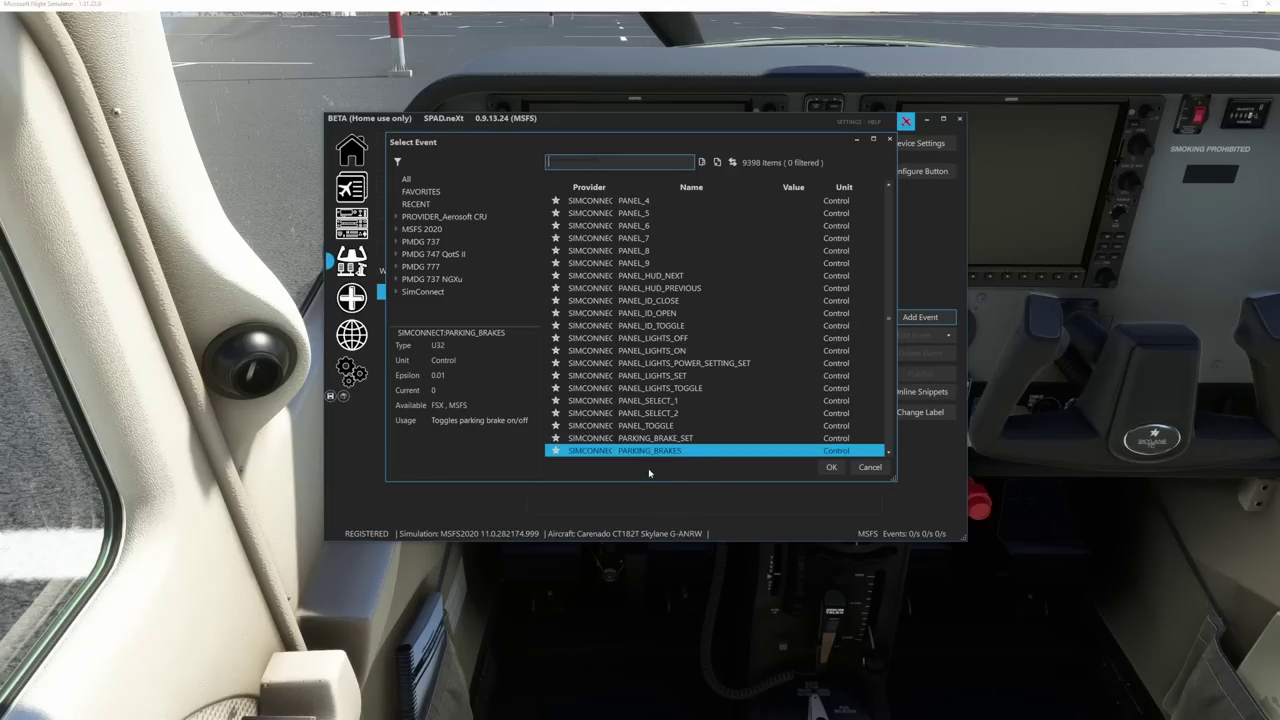
- Find "magneto" in the simulation events and assign MAGNETO_START to button 17's Button pressed event
scroll(703, 380, down, 2)
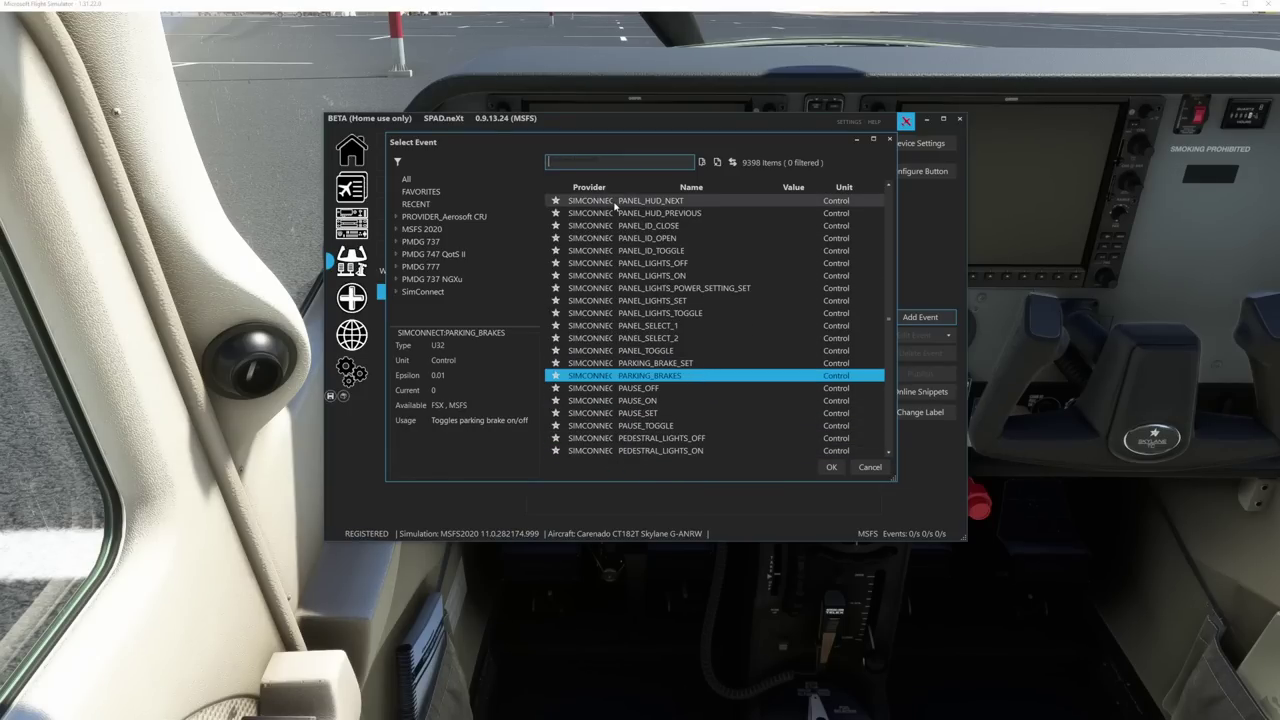
text(mag)
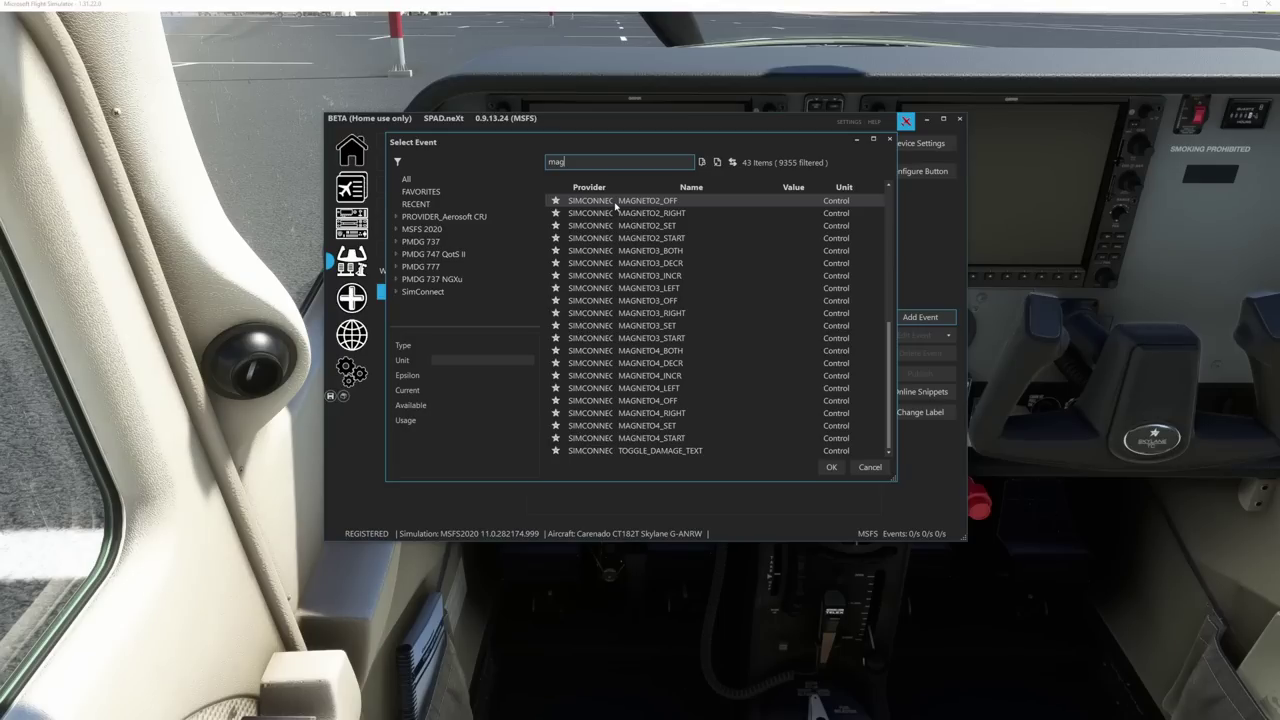
text(neto)
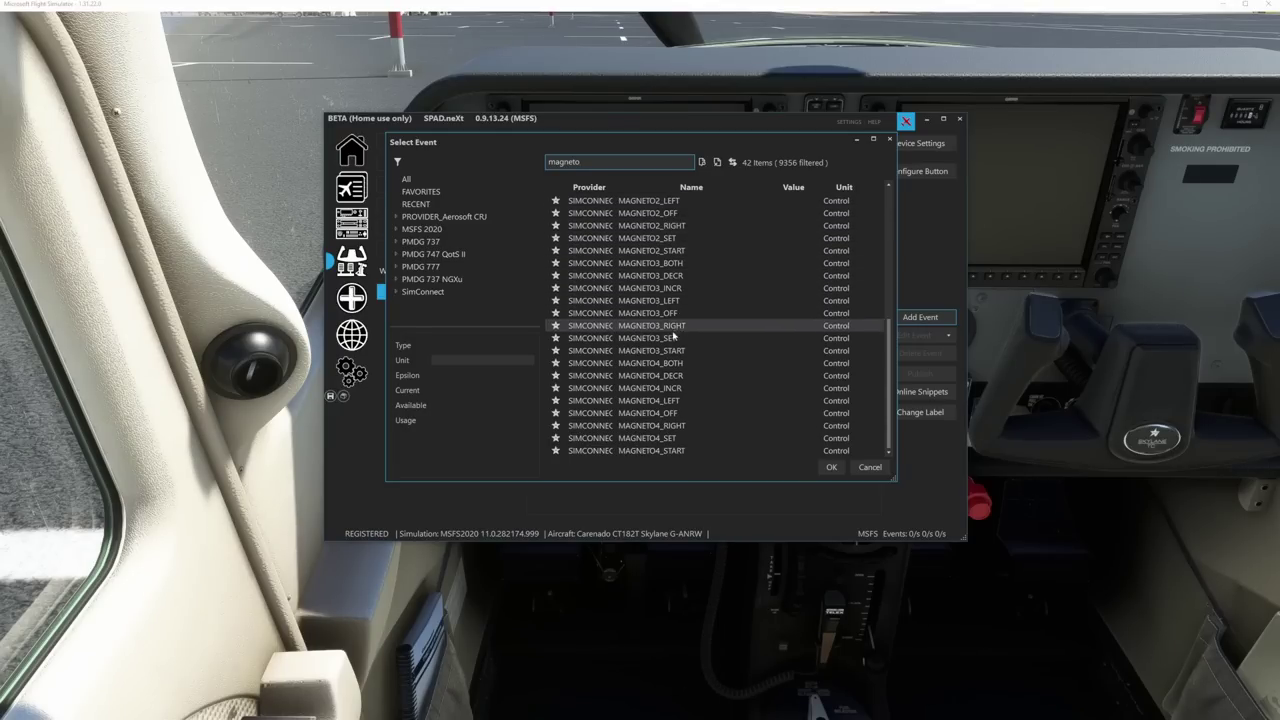
scroll(665, 405, up, 7)
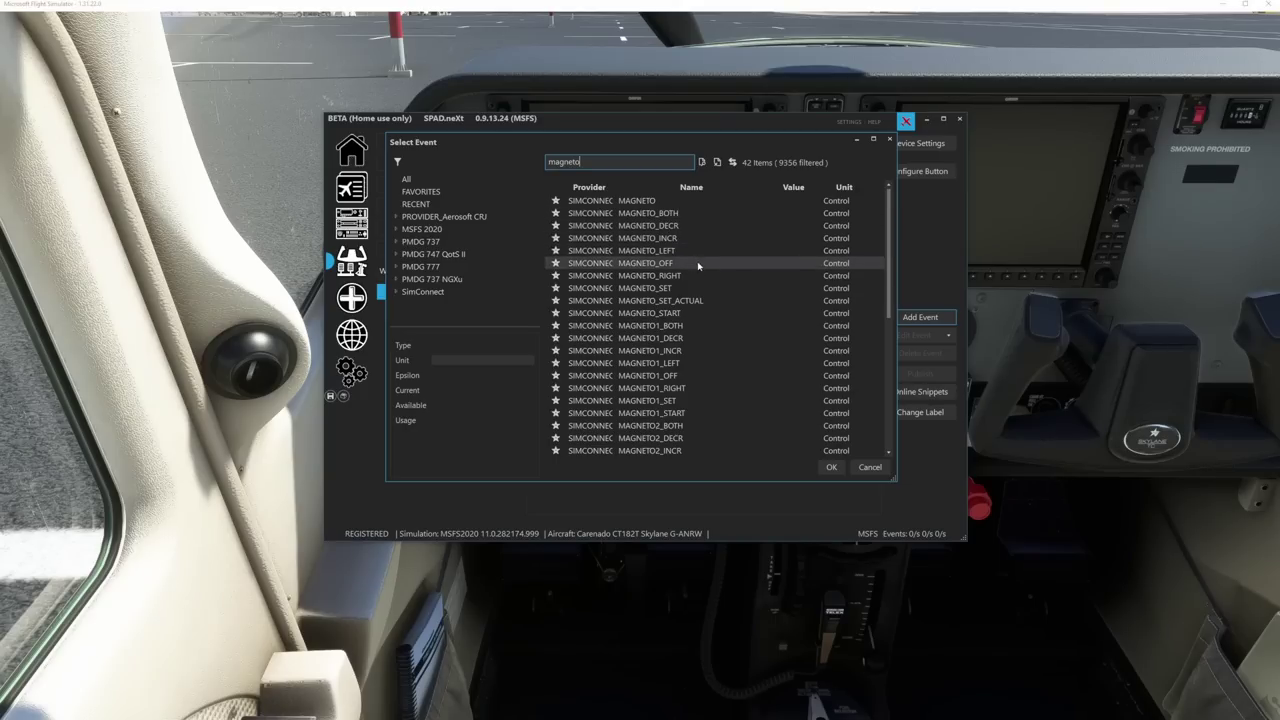
click(677, 315)
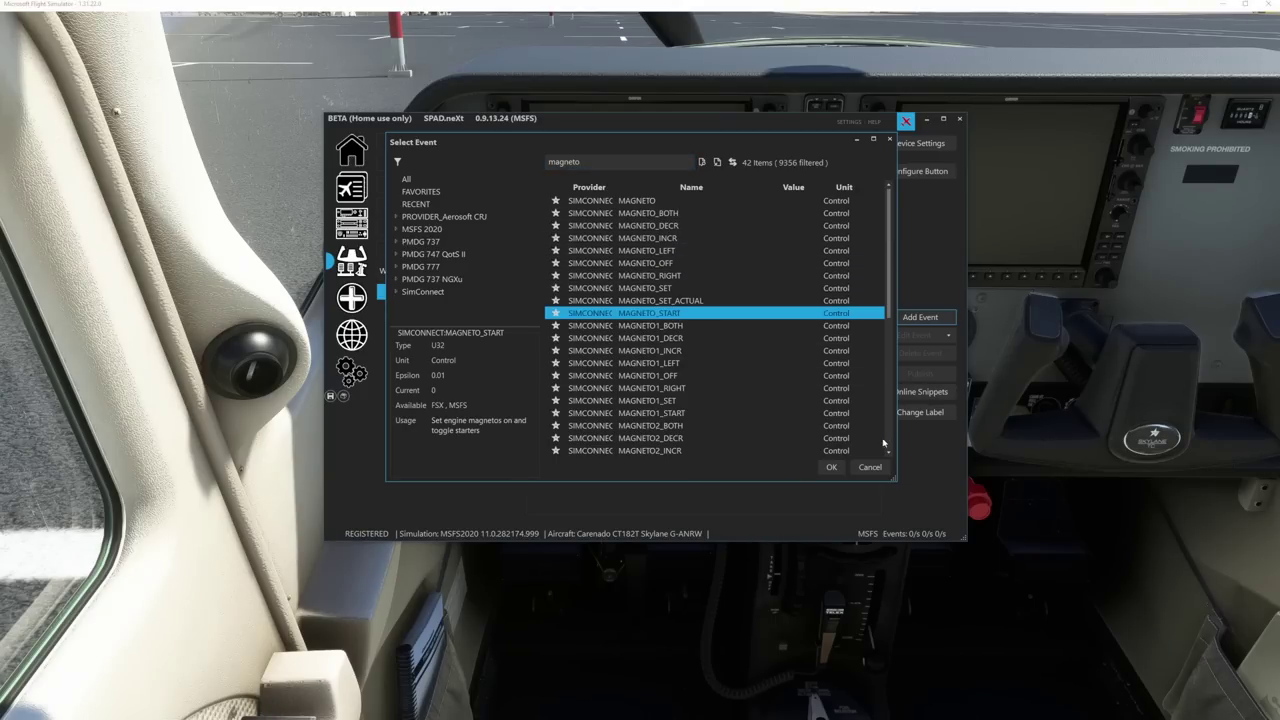
click(831, 467)
click(688, 409)
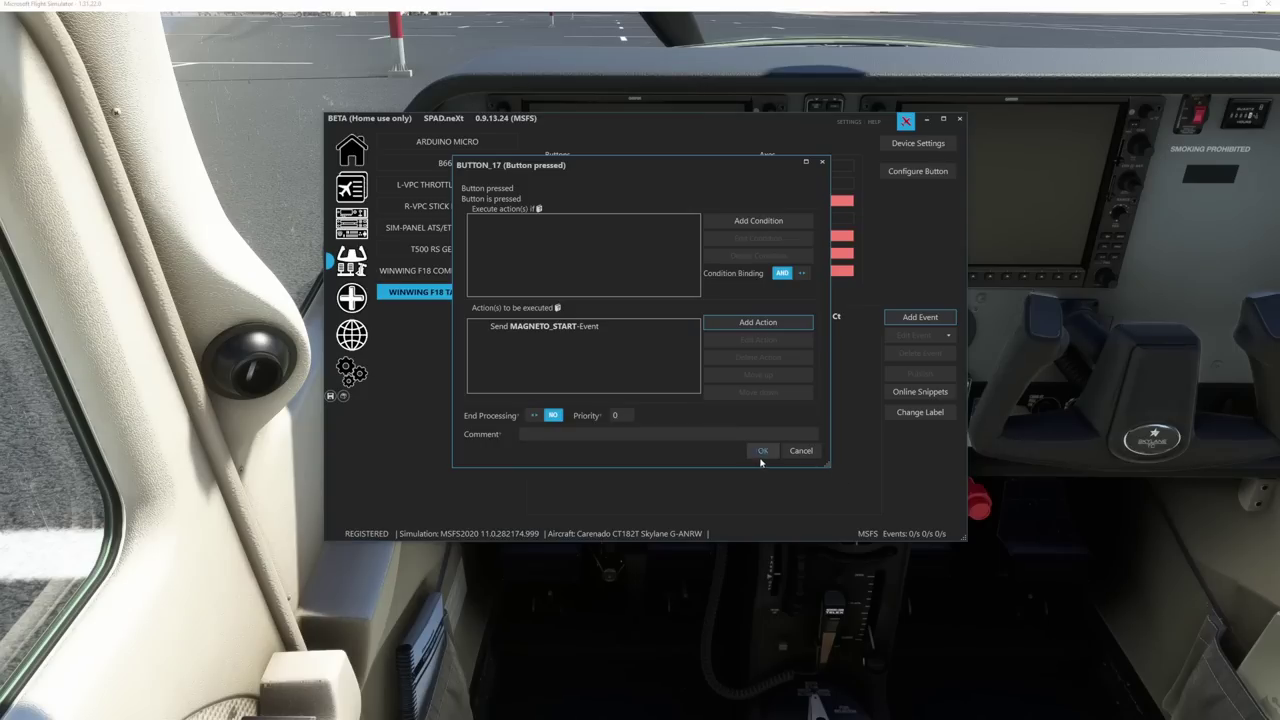
click(760, 450)
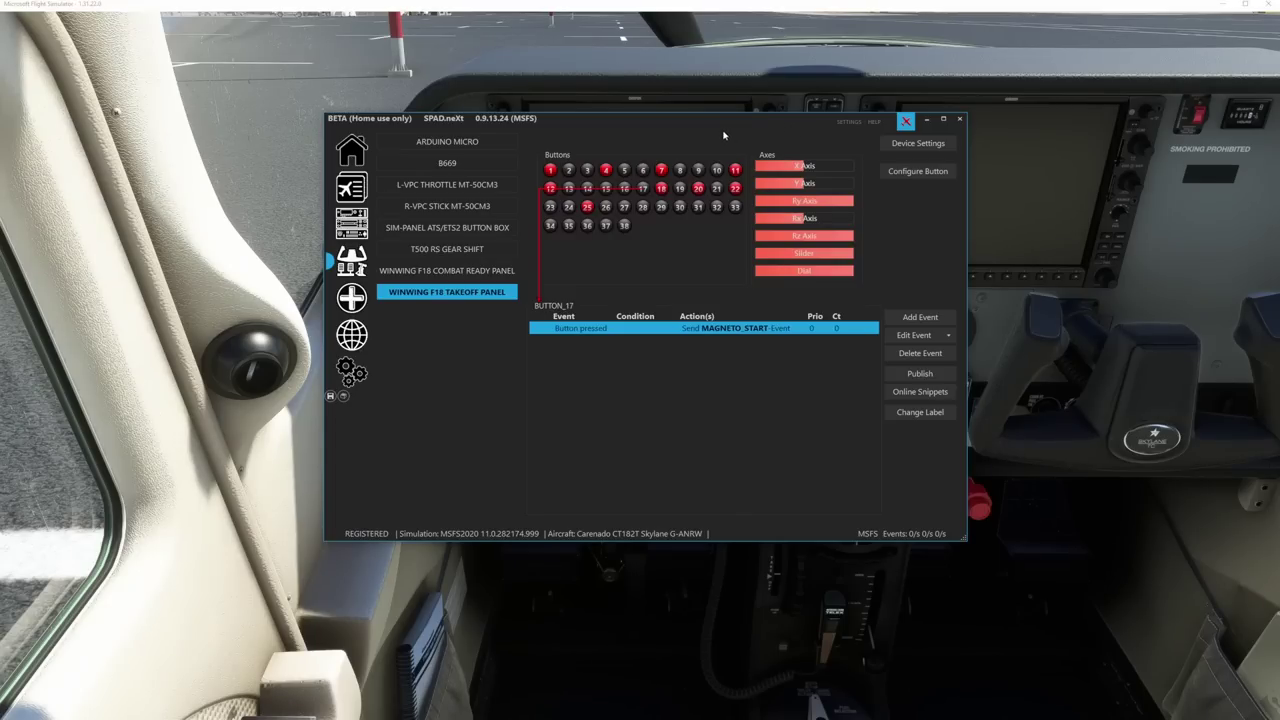
- Switch to the Microsoft Flight Simulator cockpit, hide the yoke and return to the forward pilot view
key(alt+Tab)
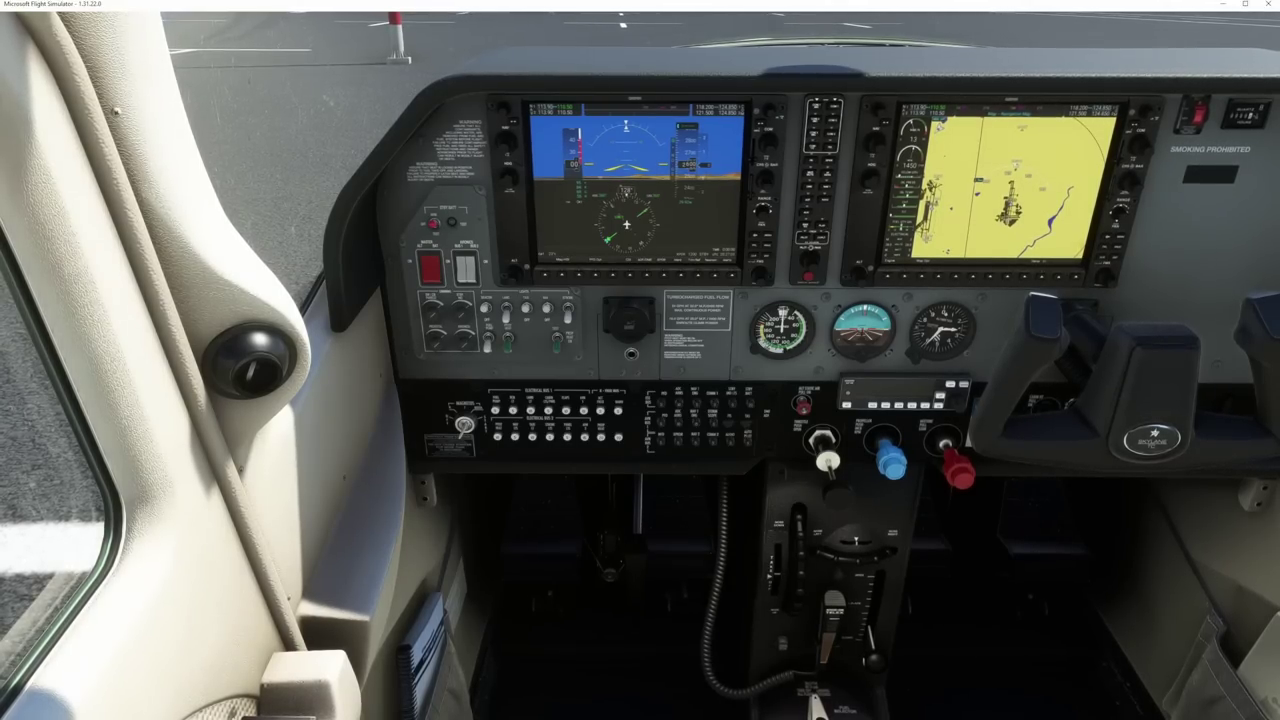
click(1084, 322)
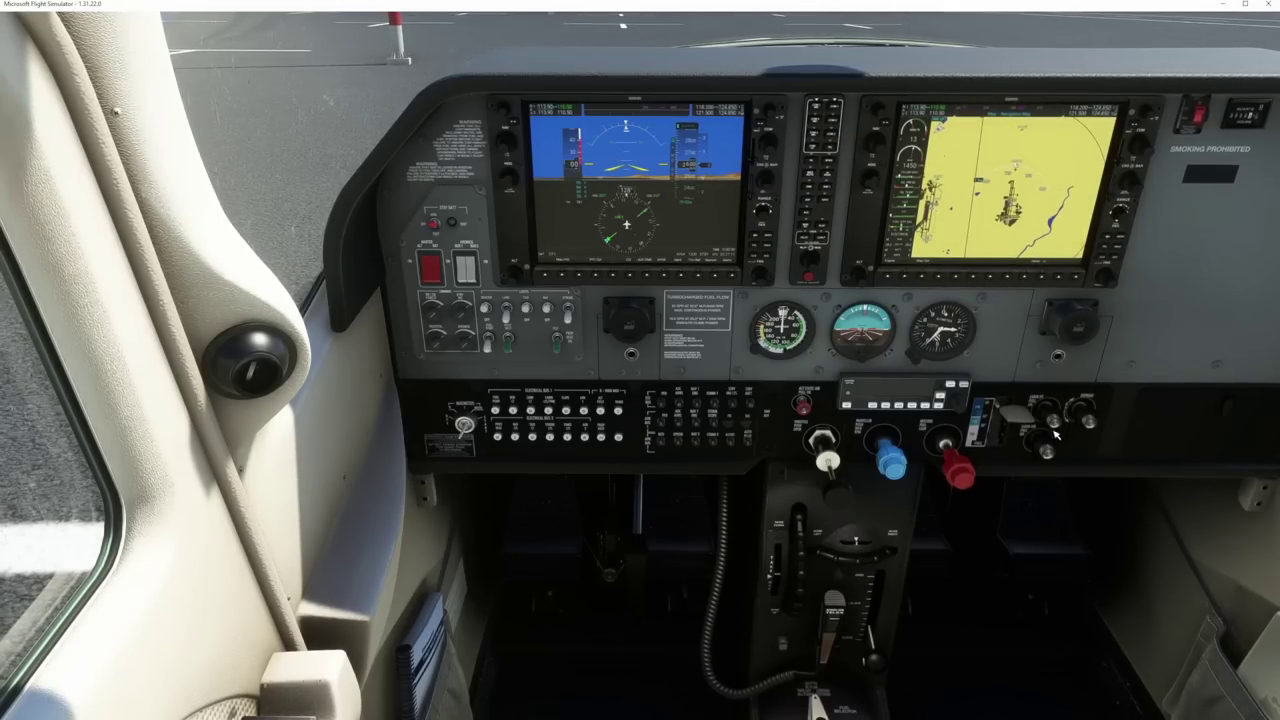
key(ctrl+space)
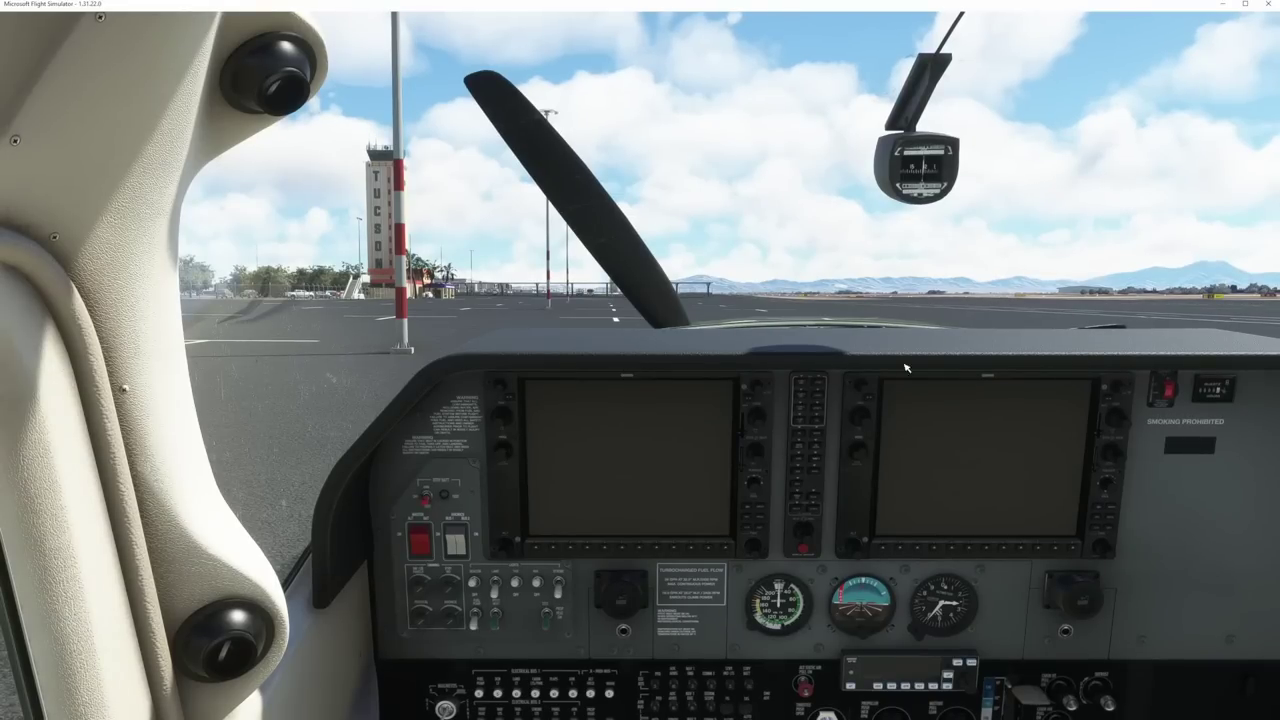
- Return to SPAD.neXt and create a new profile named "Cessna 15_17_18 Series" from the MSFS profile
key(alt+Tab)
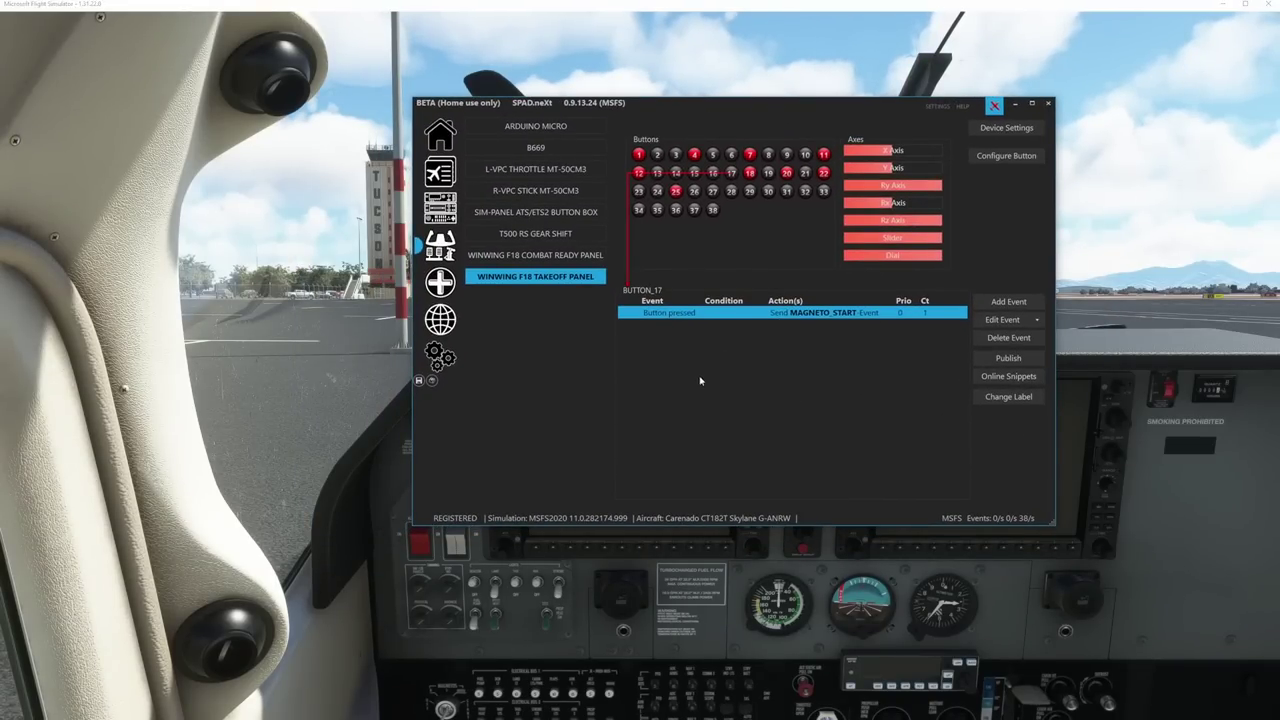
click(440, 174)
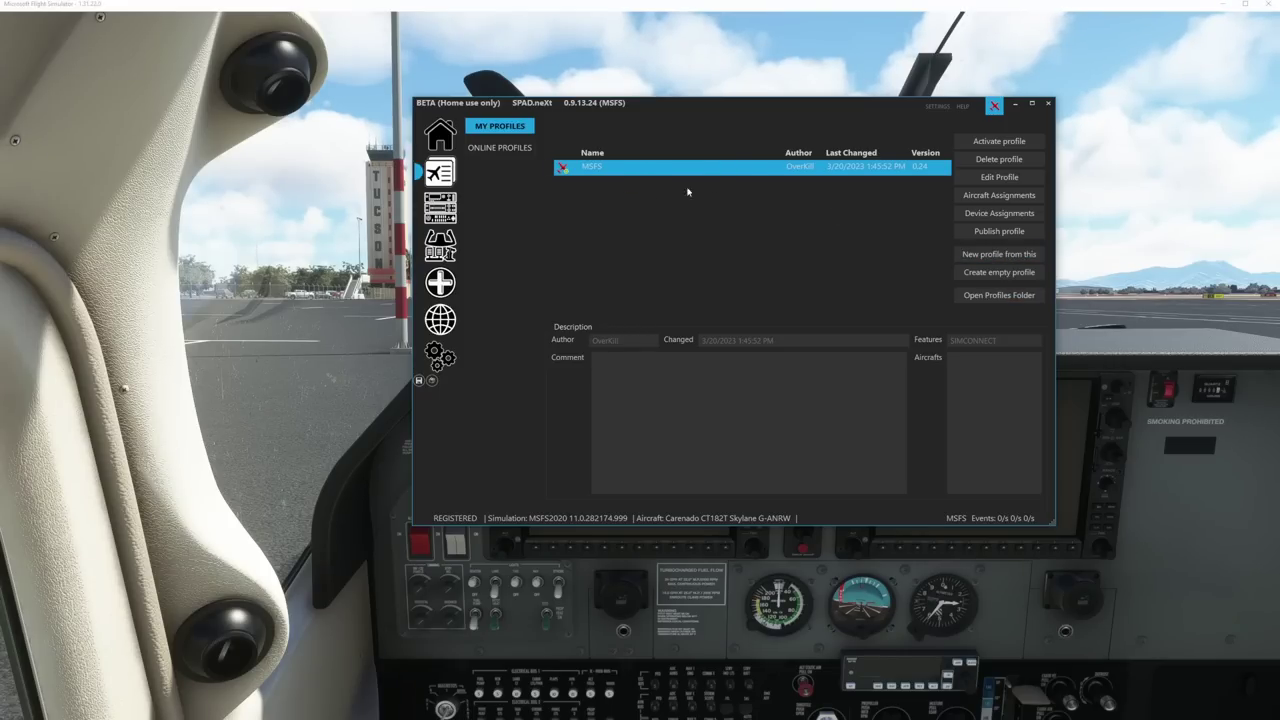
click(994, 256)
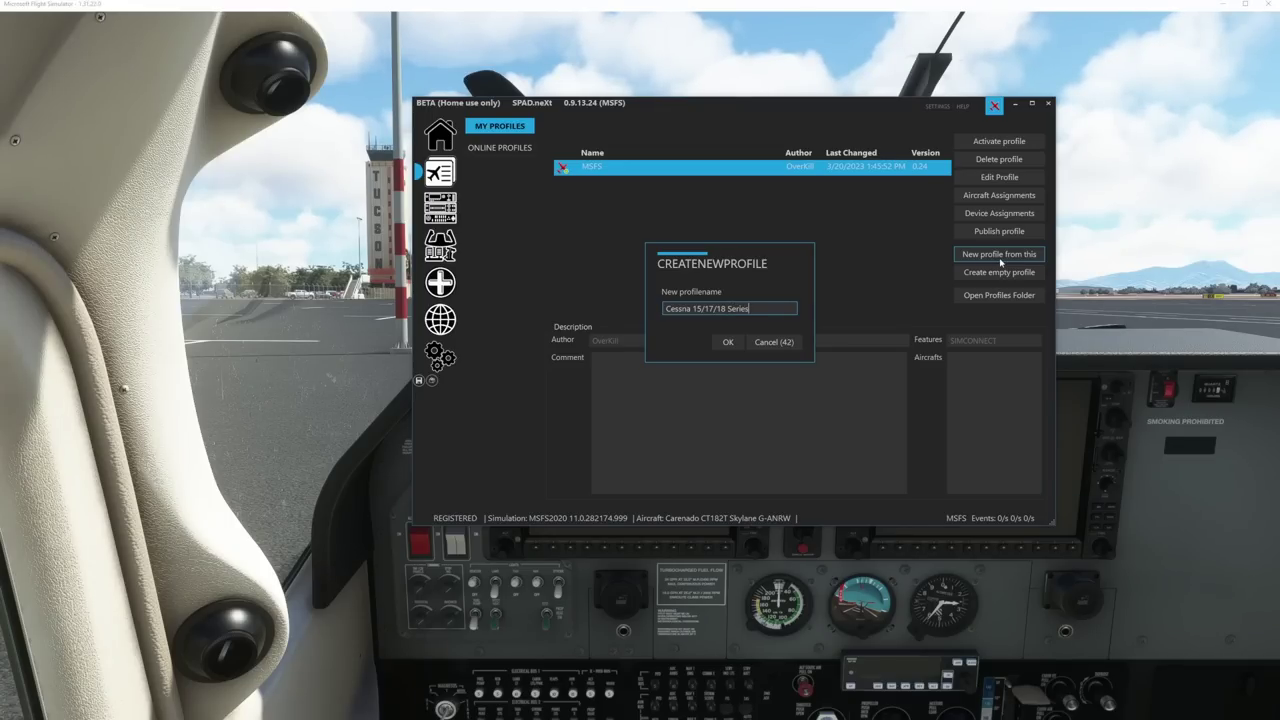
click(728, 342)
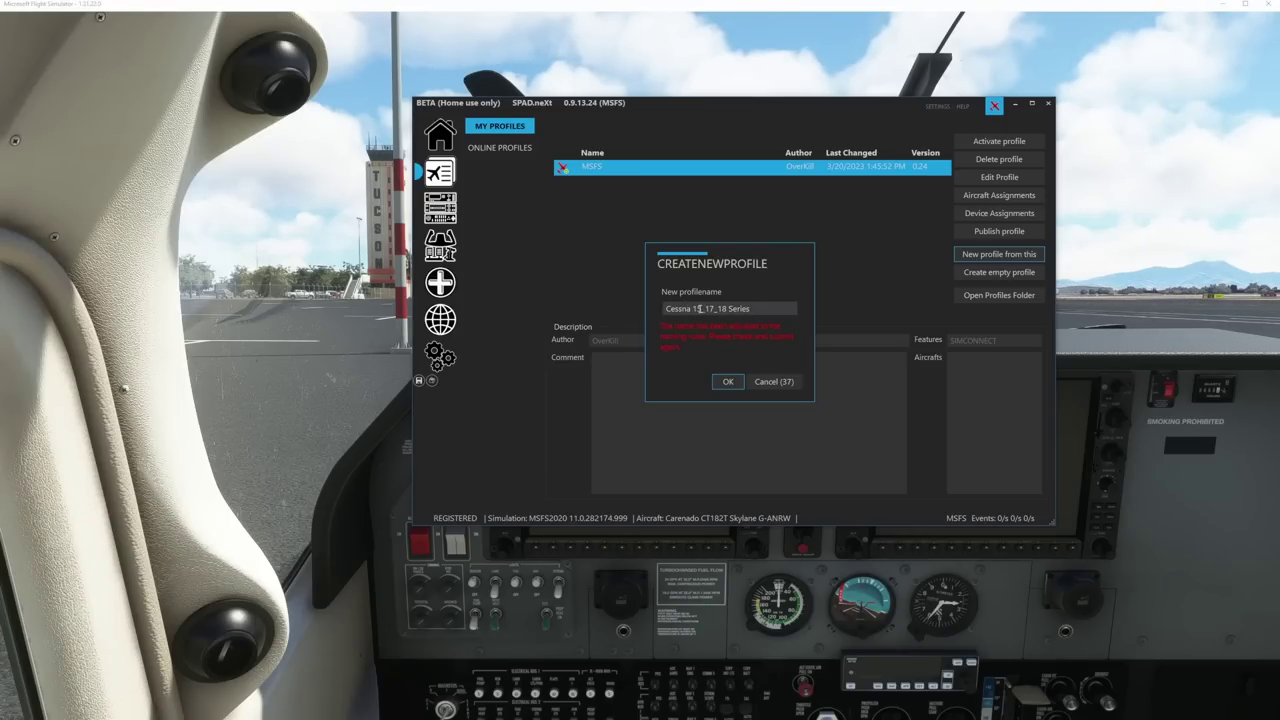
click(726, 382)
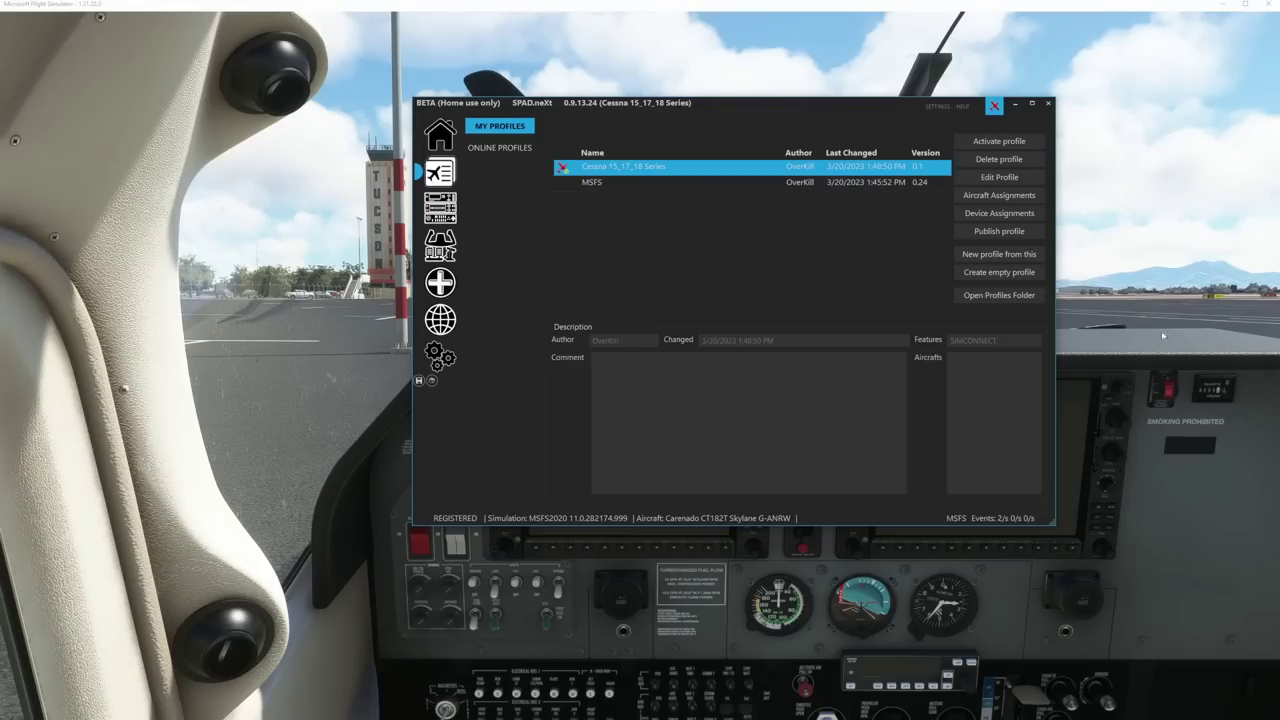
- Assign the Carenado CT182T Skylane G-ANRW to the Cessna 15_17_18 Series profile and save the assignment
click(980, 195)
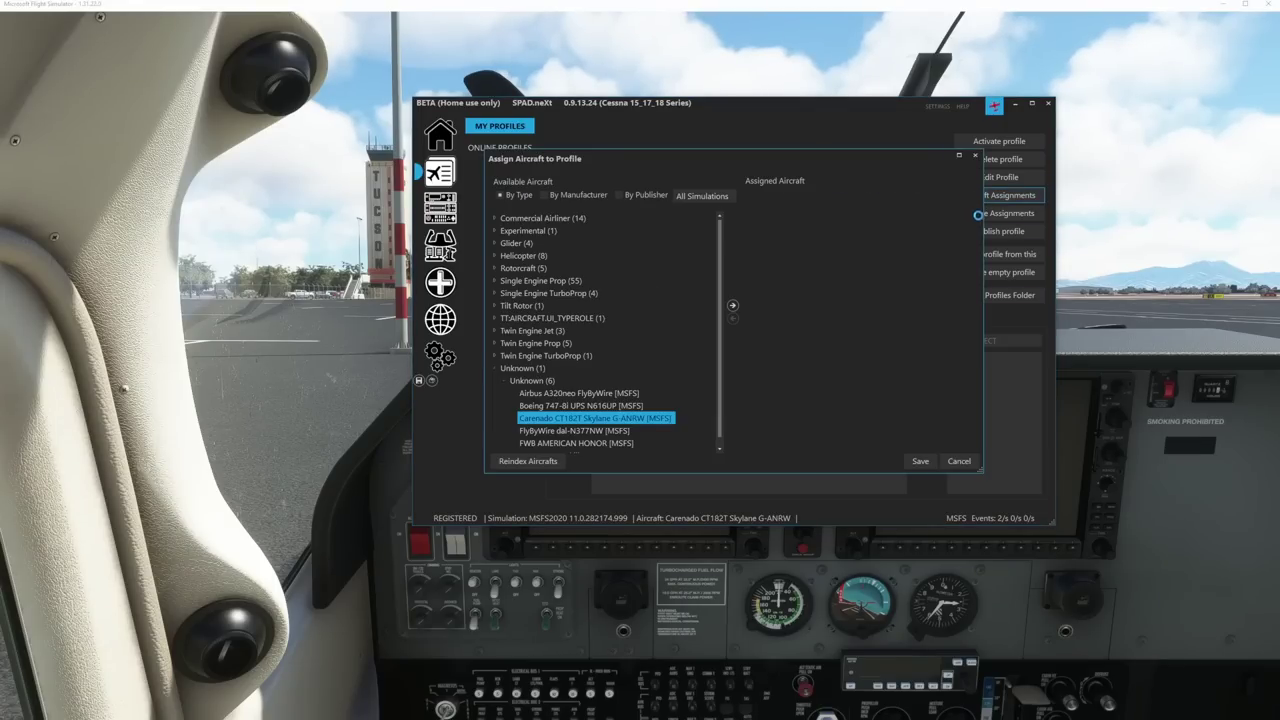
mouse_move(547, 423)
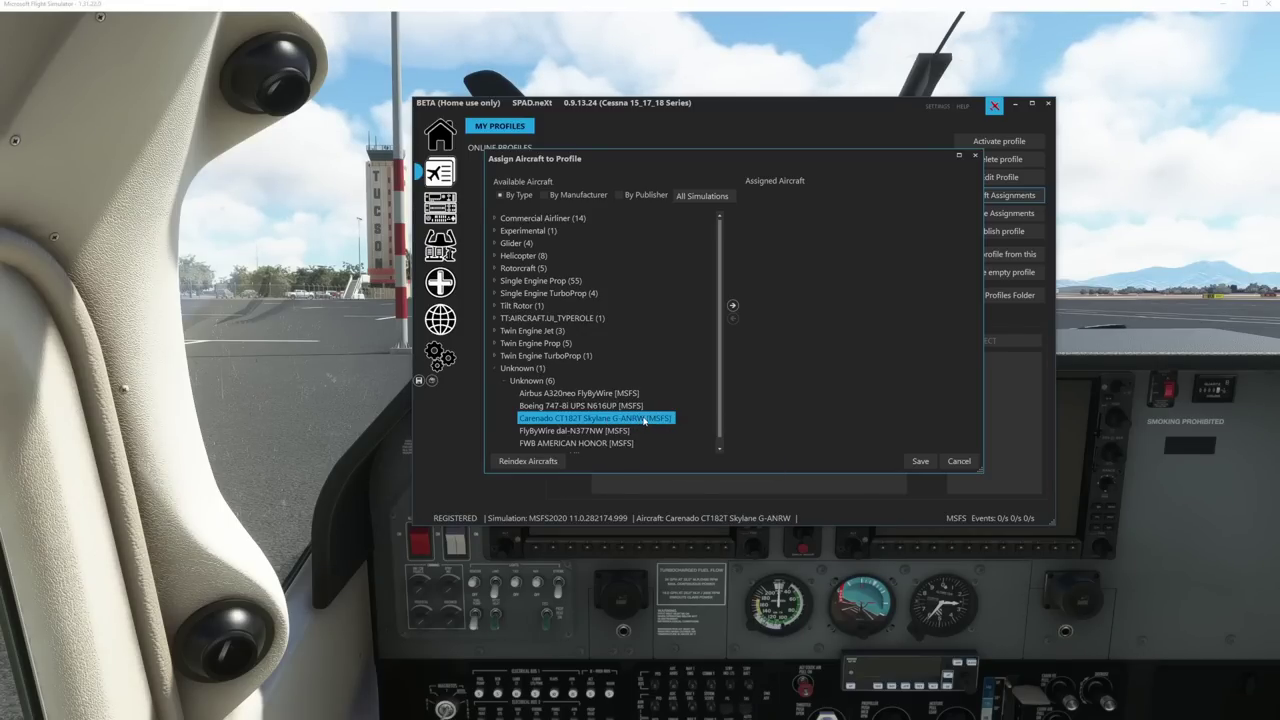
click(732, 305)
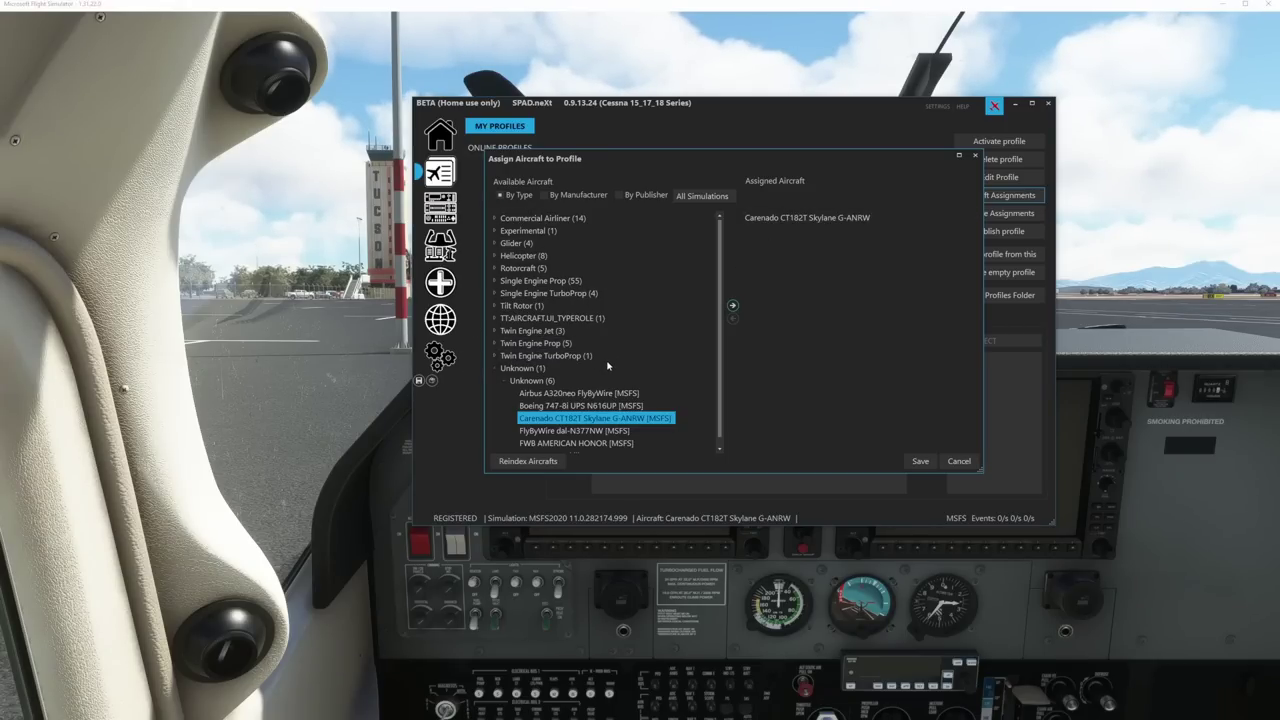
click(919, 462)
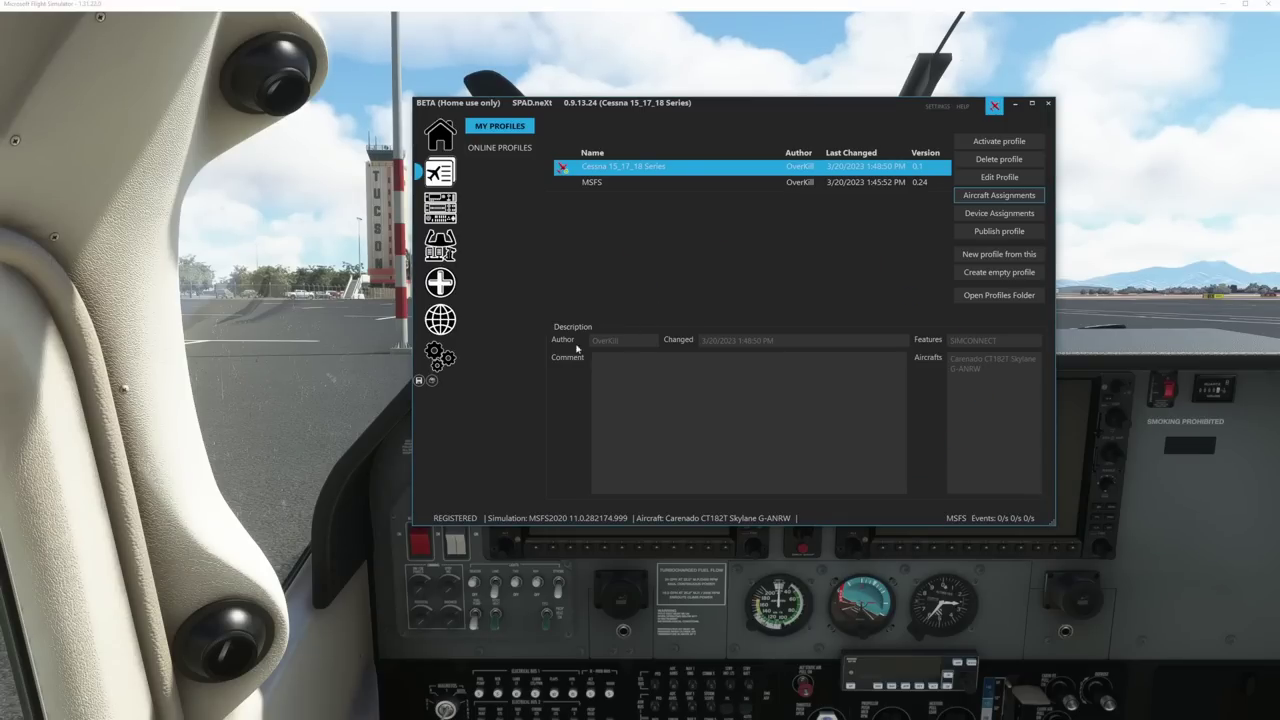
- Minimize SPAD.neXt and exit the current Microsoft Flight Simulator flight to the main menu
click(1015, 103)
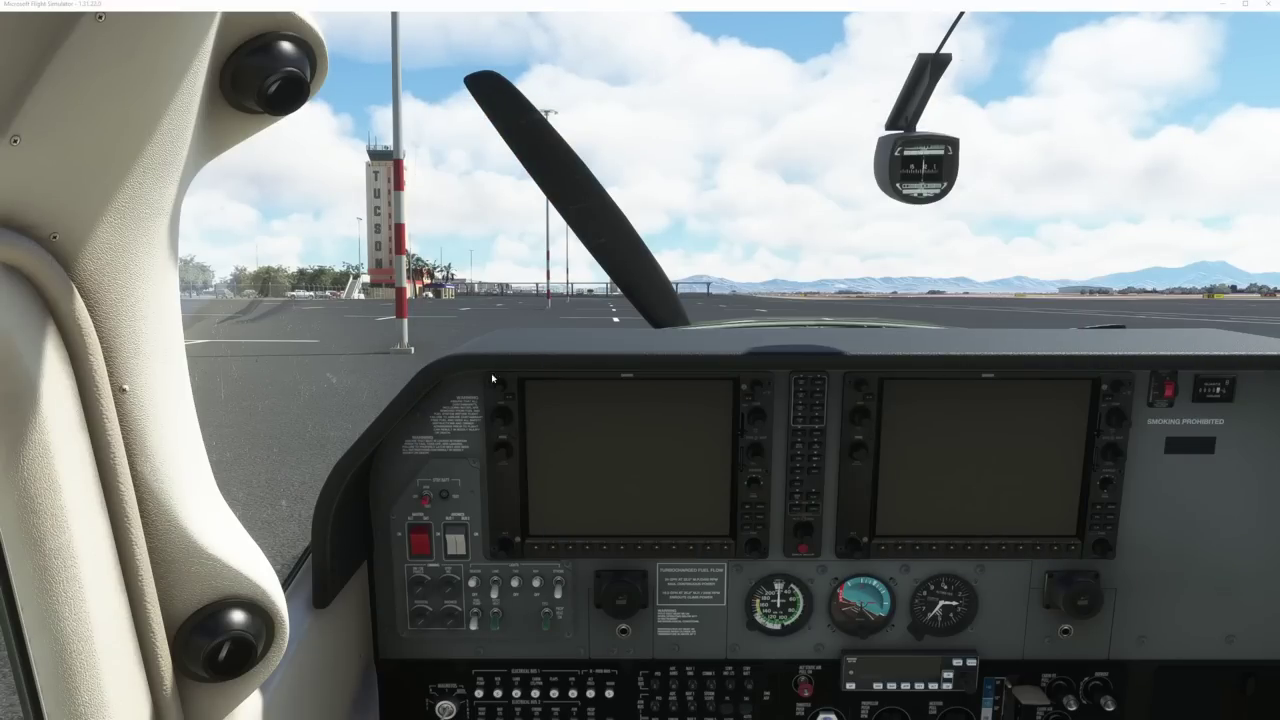
key(Escape)
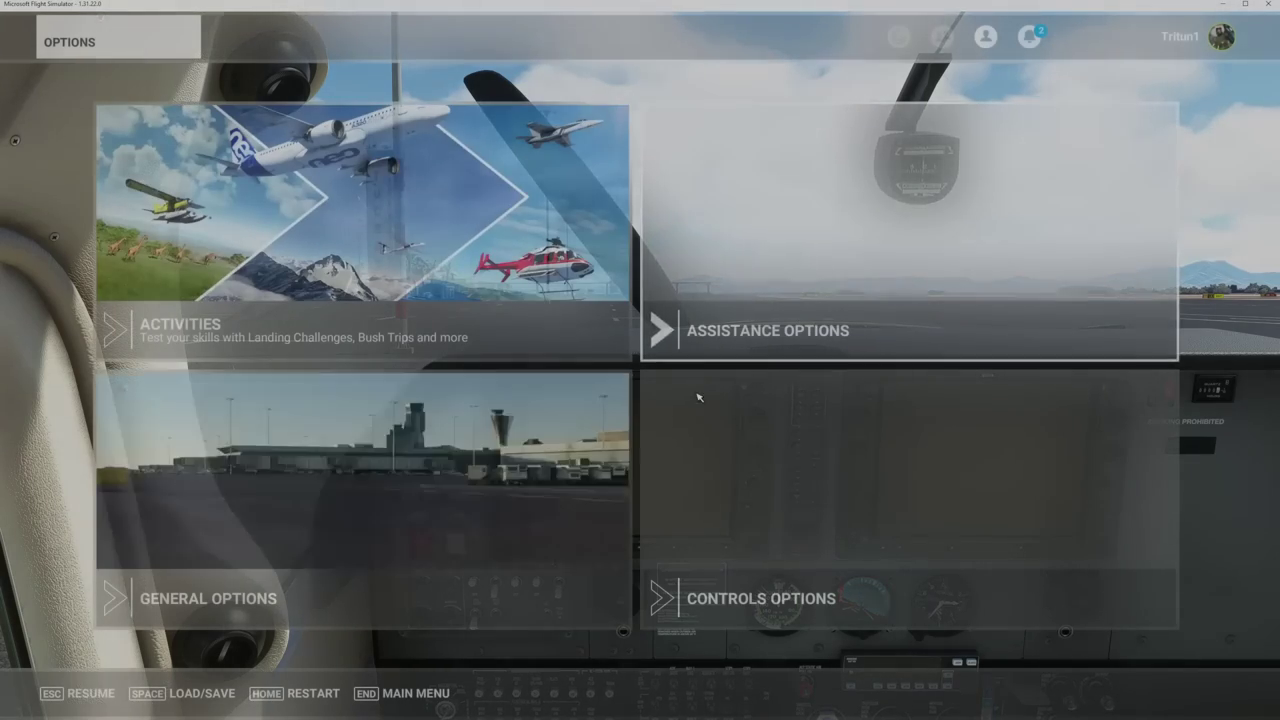
click(400, 691)
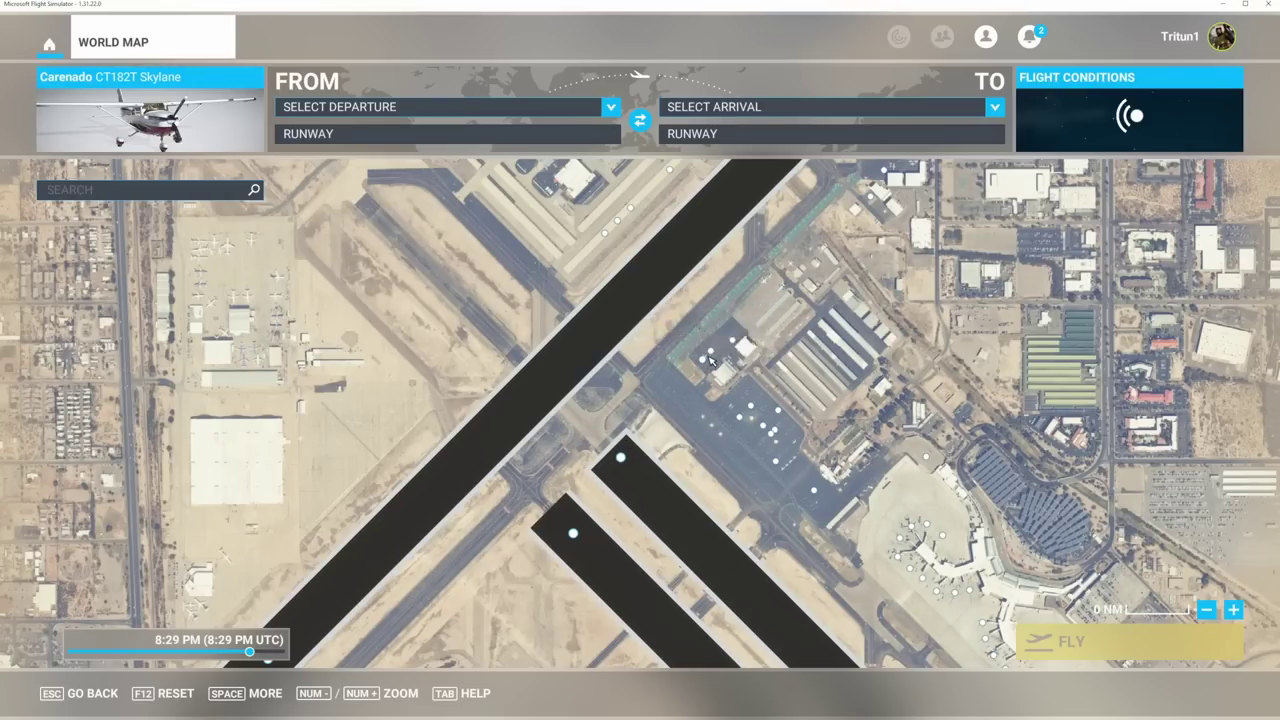
- Locate the Ramp 51 parking spot on the world map, and reposition the SPAD.neXt window over the Carenado M20R Ovation cockpit
scroll(695, 378, up, 2)
mouse_move(727, 367)
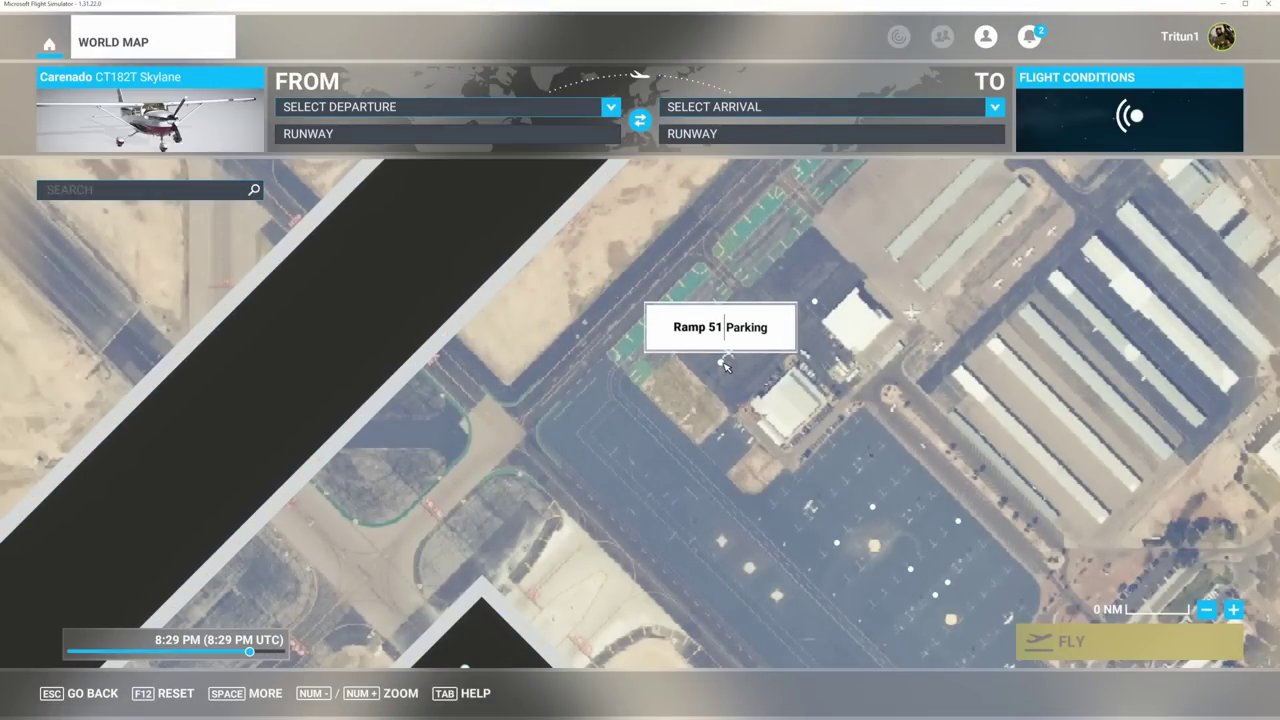
drag(726, 367, 672, 367)
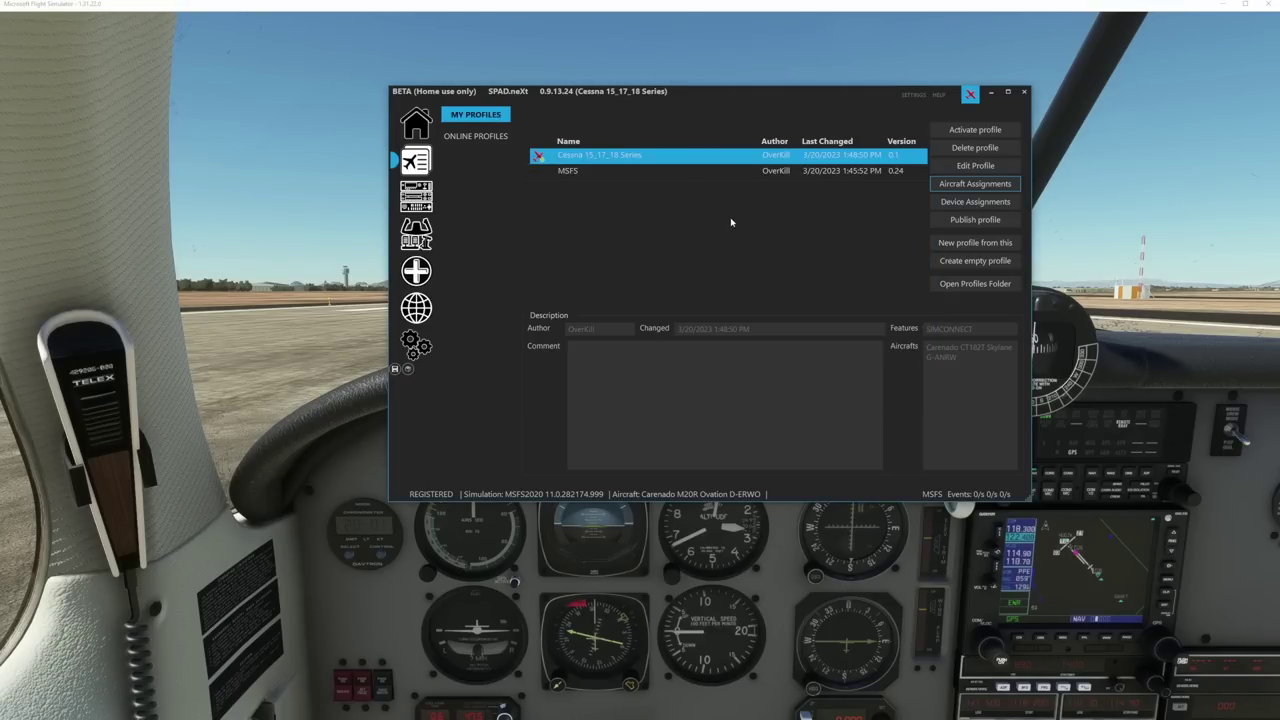
mouse_move(697, 91)
mouse_down()
mouse_move(386, 66)
mouse_move(673, 99)
mouse_up()
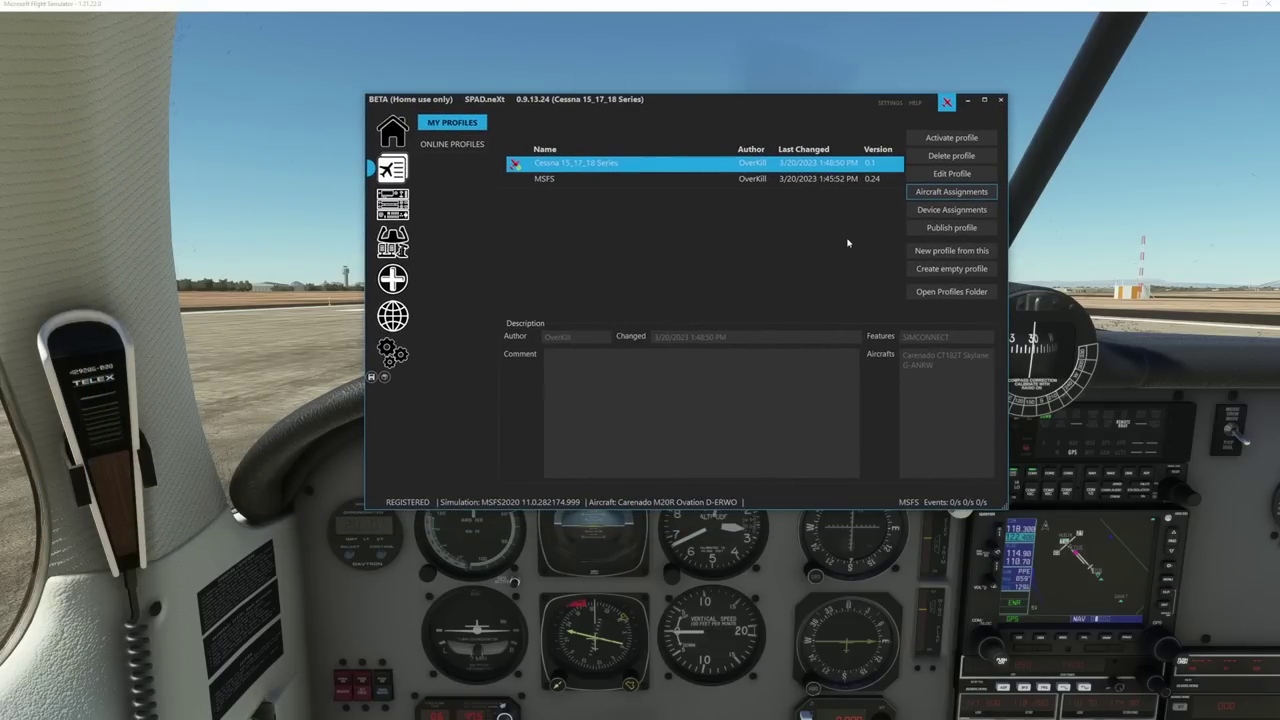
- Restart SPAD.neXt, accept the LVAR Bridge update, and decline assigning a profile to the Carenado M20R Ovation D-ERWO
click(1000, 99)
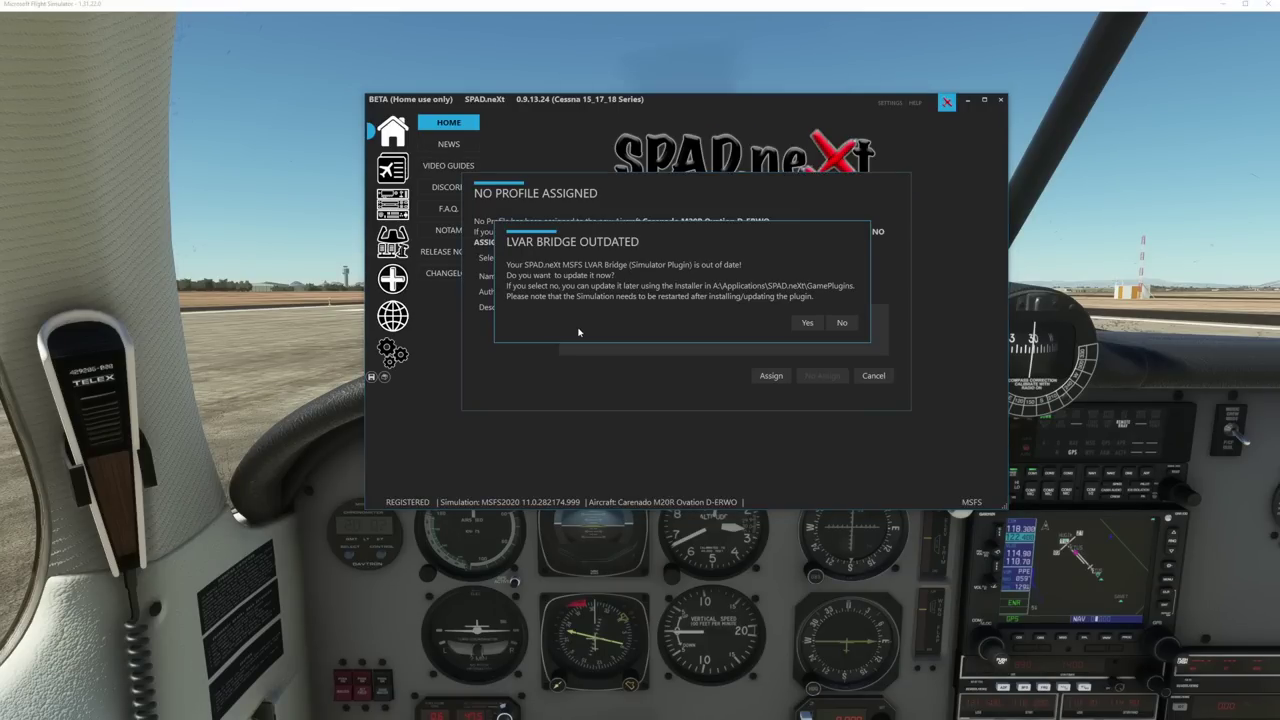
click(807, 322)
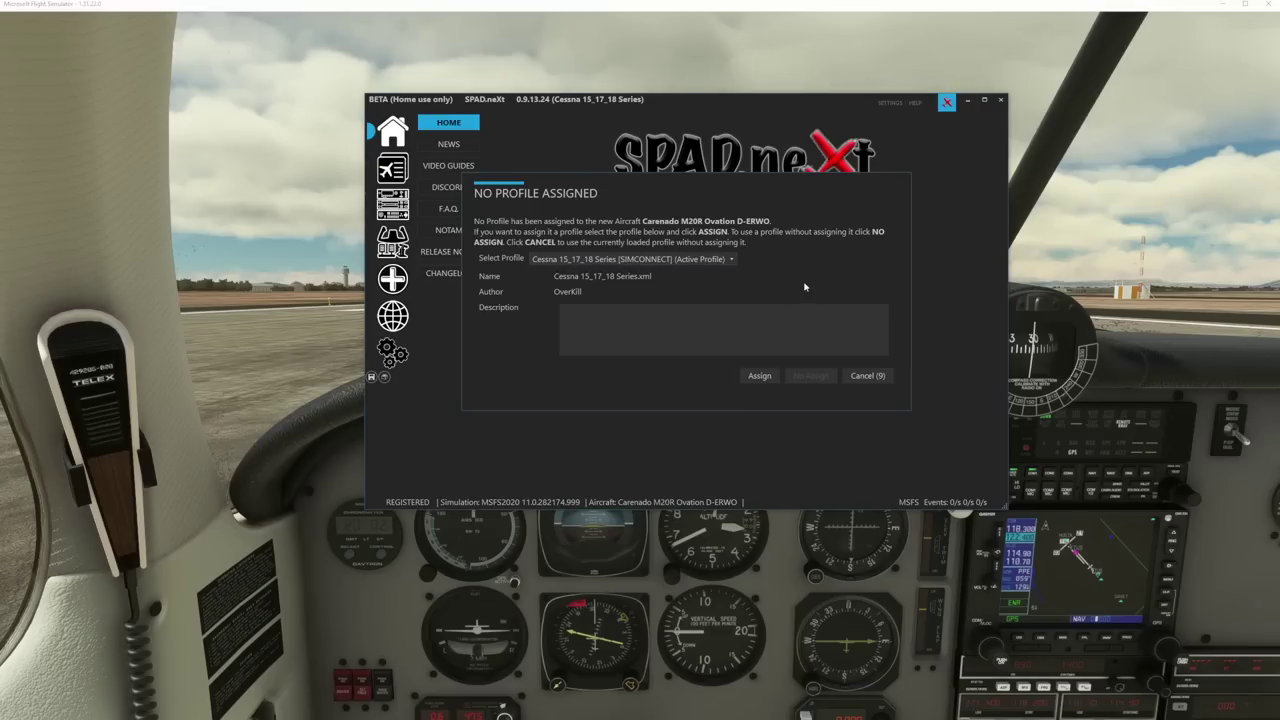
click(866, 375)
- Create a new profile named "Mooney" from the Cessna 15_17_18 Series profile and select it in the profile list
click(393, 168)
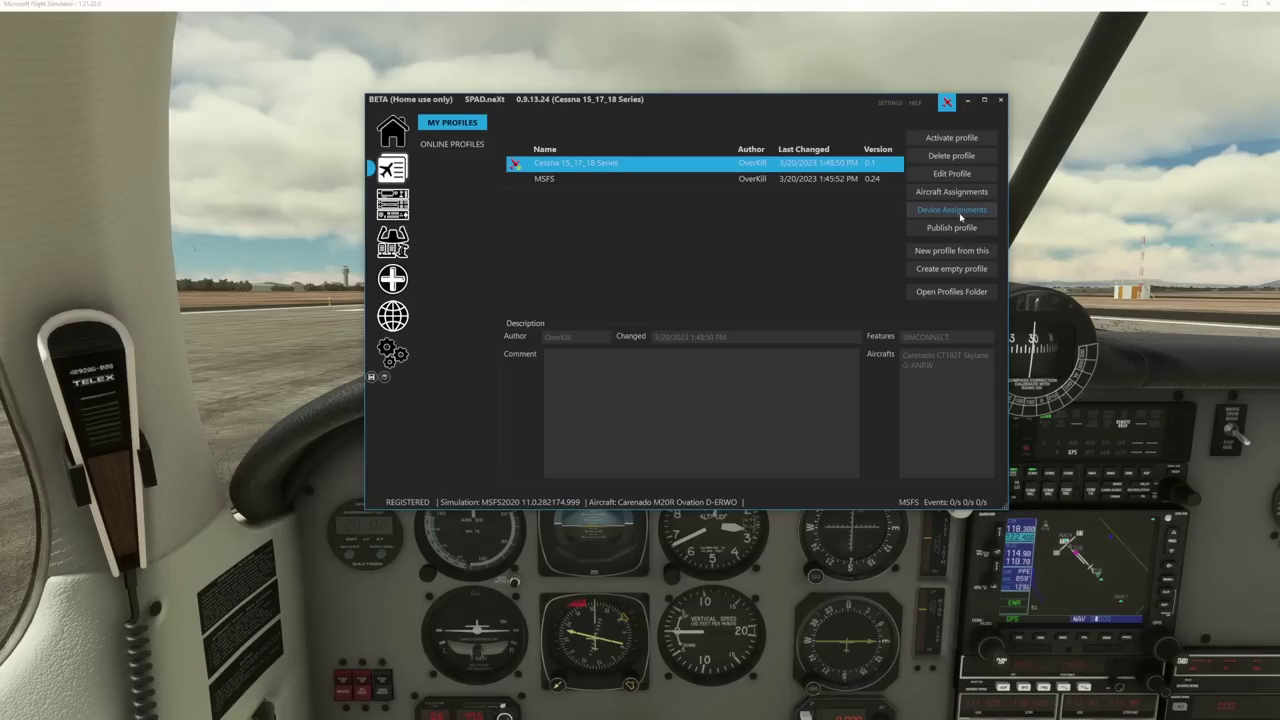
click(951, 250)
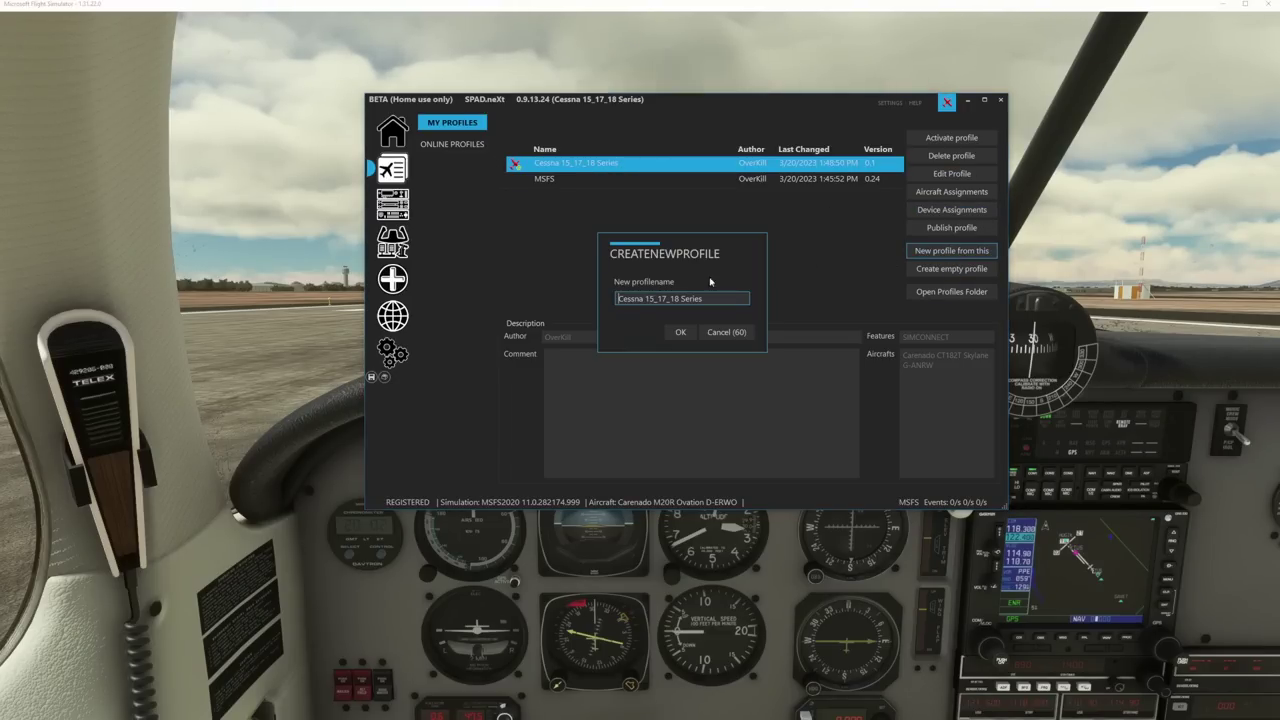
drag(705, 298, 578, 327)
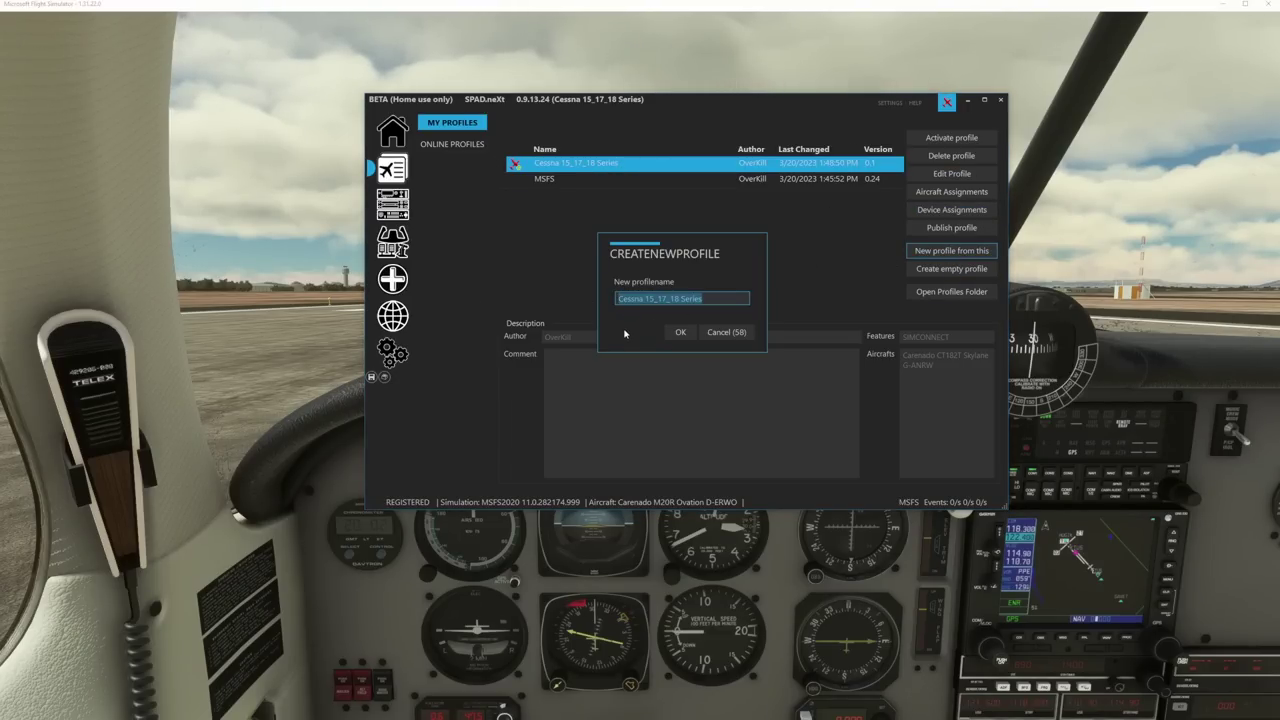
text(Mooney)
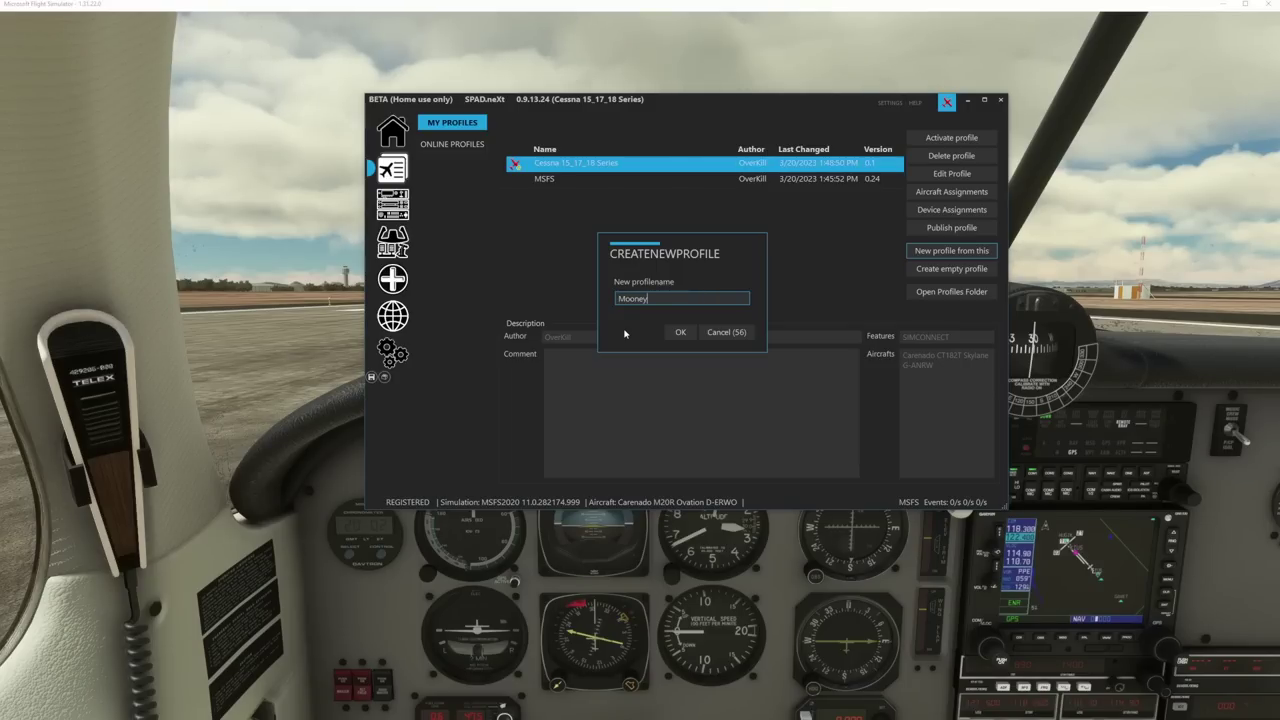
key(Return)
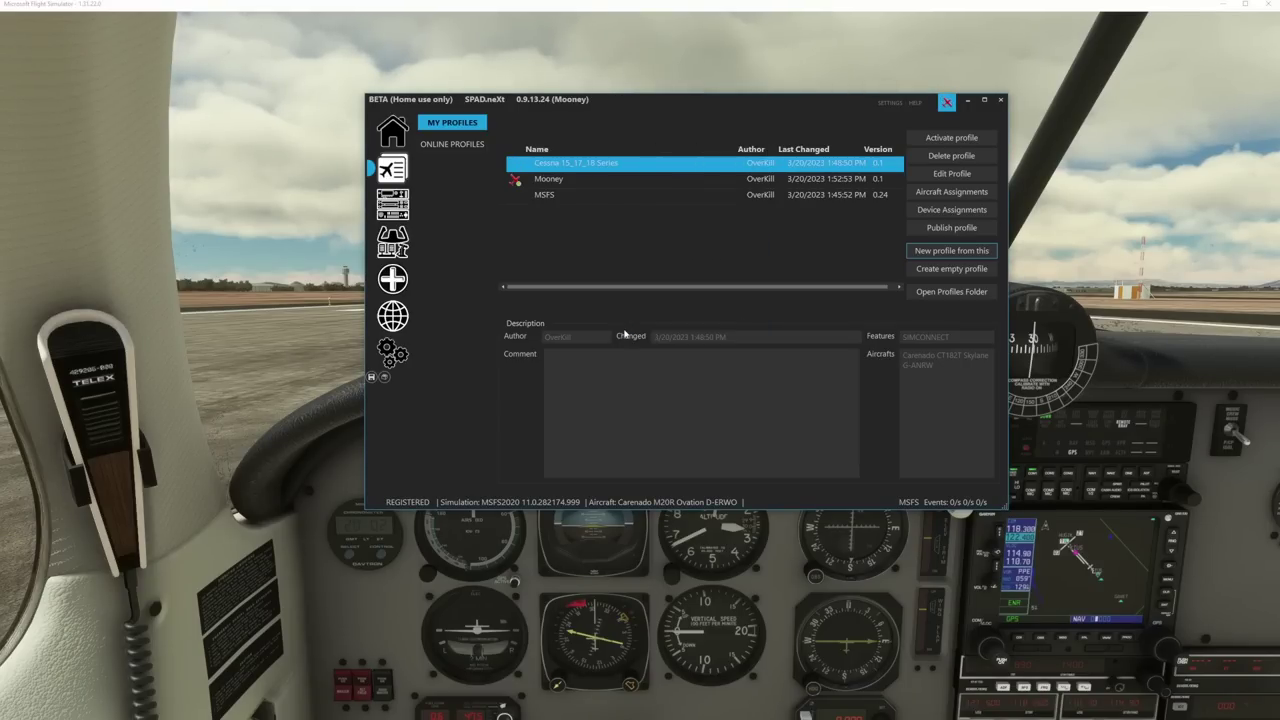
click(512, 180)
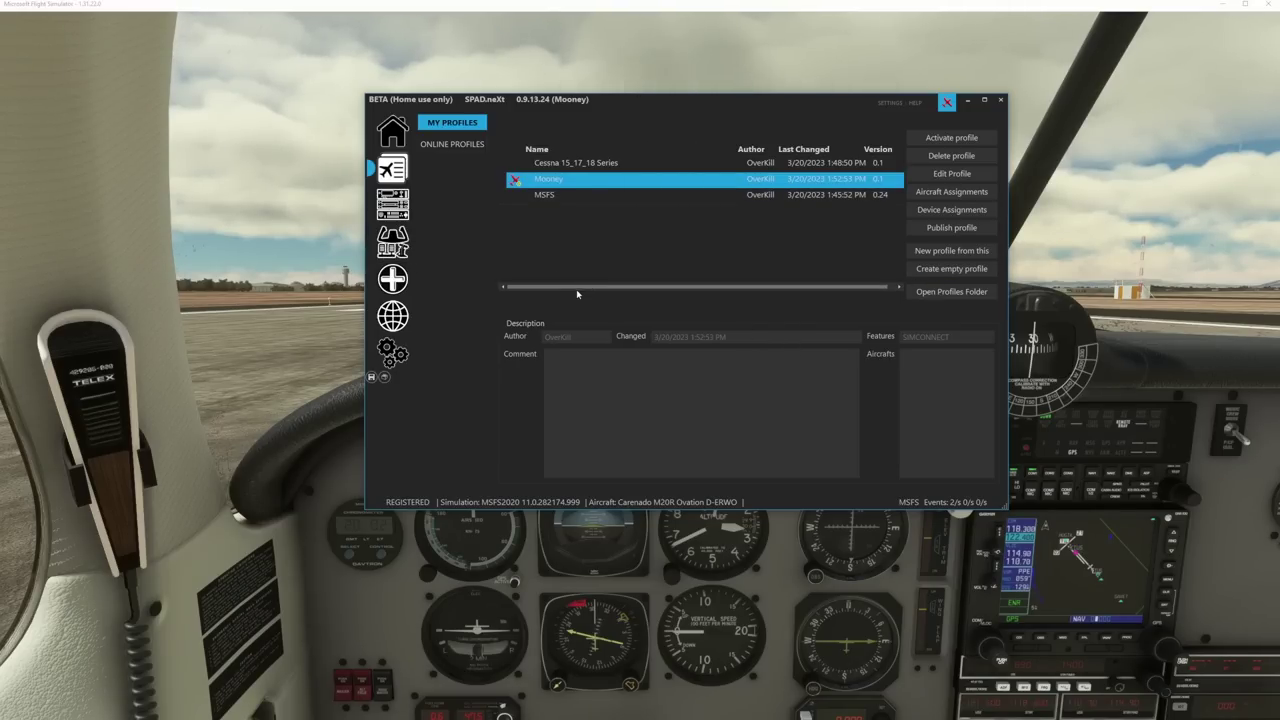
- Add a button-pressed event with a simulation event action to button 24 of the L-VPC Throttle MT-50CM3, and browse the available events
click(392, 204)
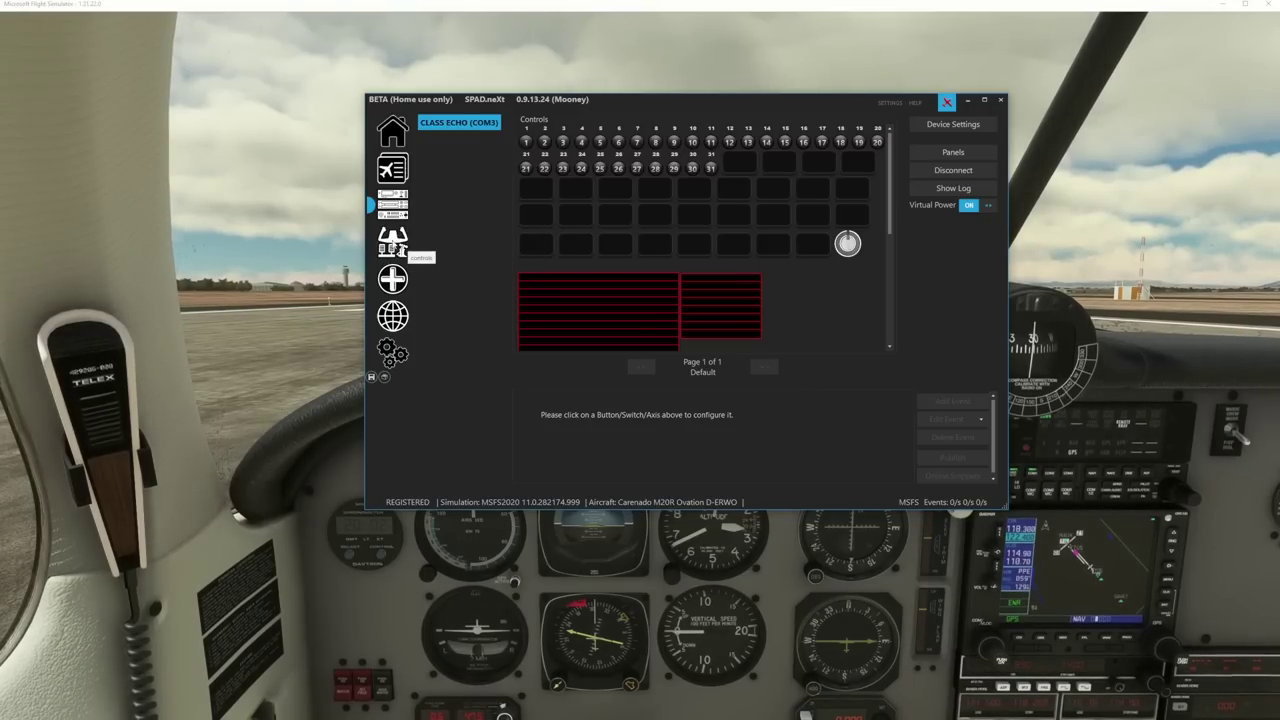
click(392, 242)
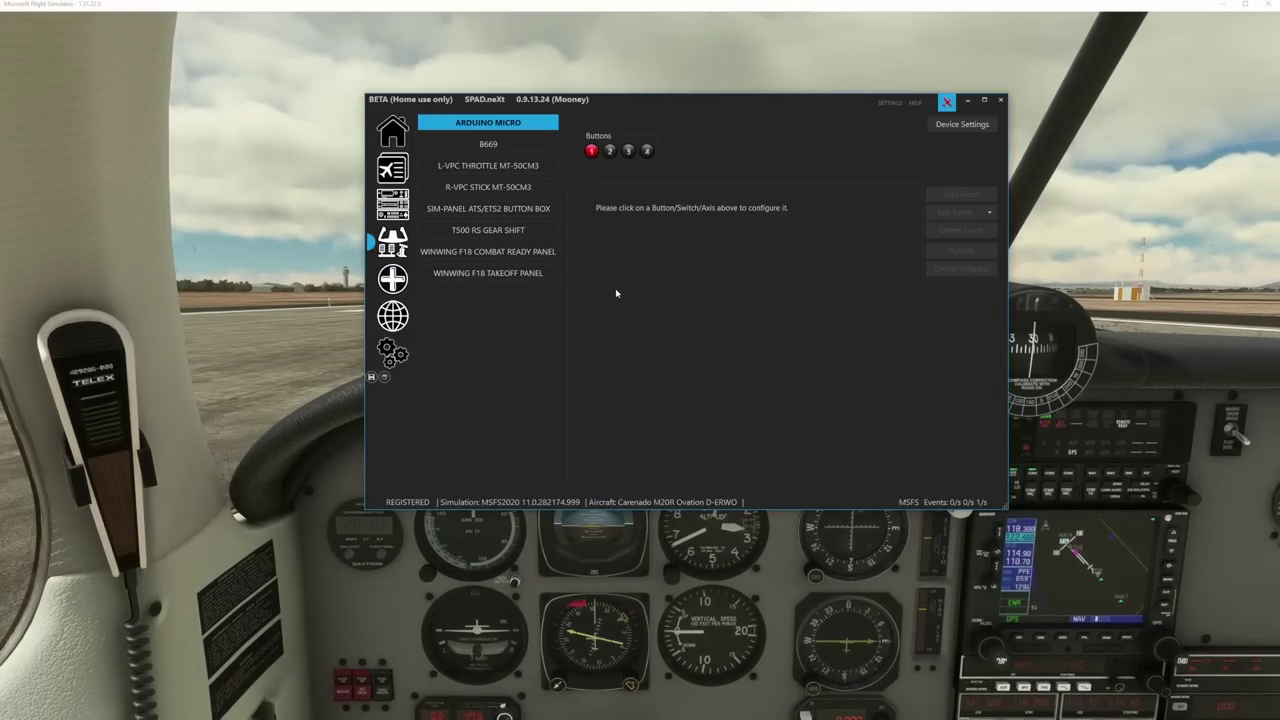
click(515, 168)
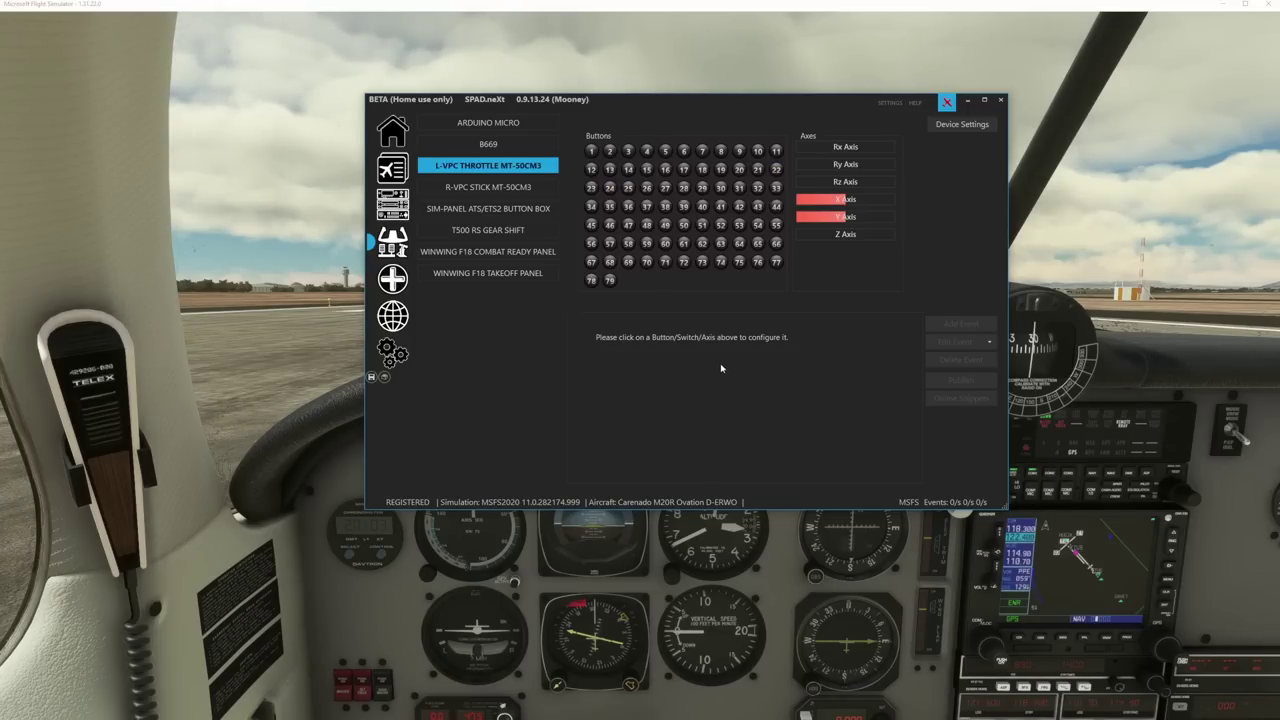
click(610, 189)
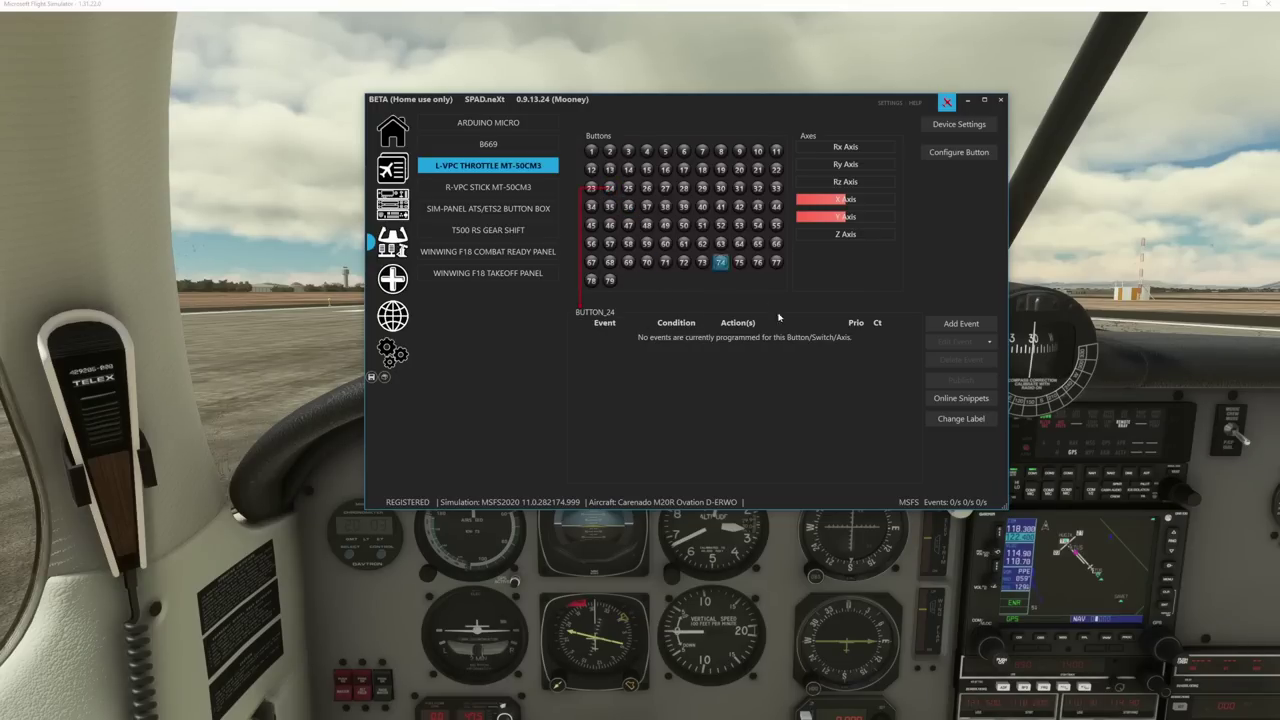
click(956, 328)
click(945, 343)
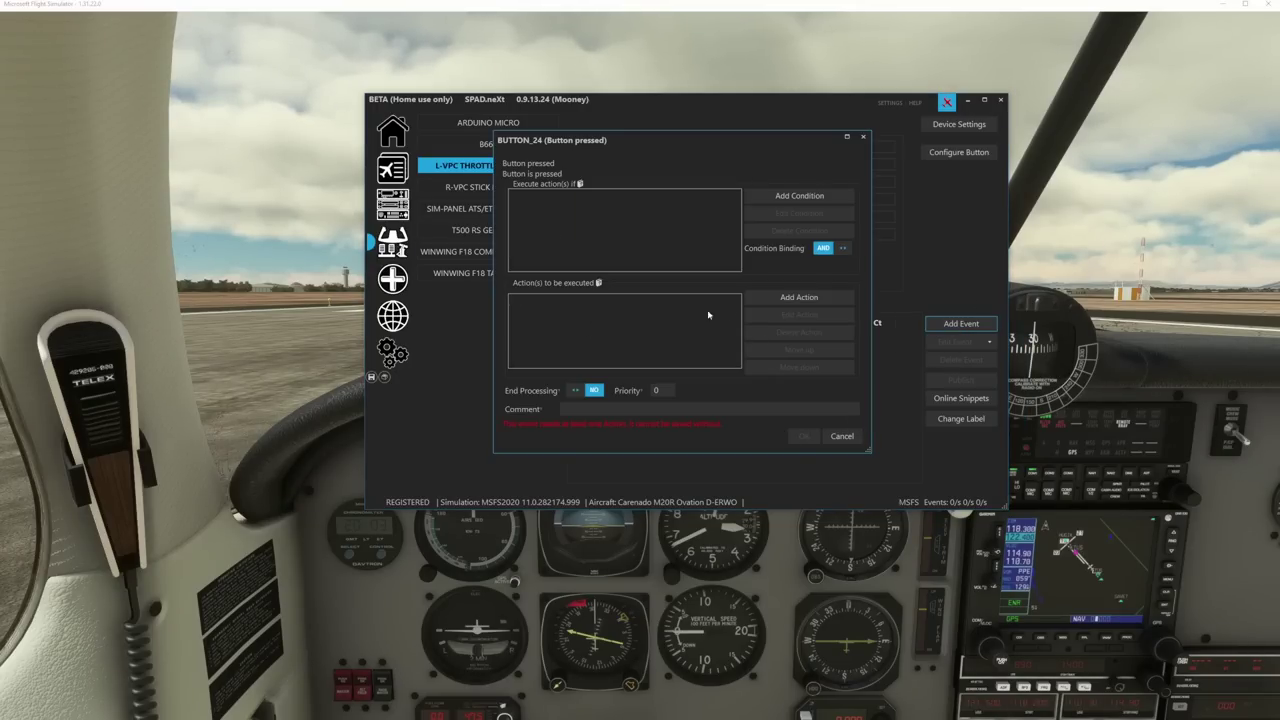
click(760, 302)
click(806, 331)
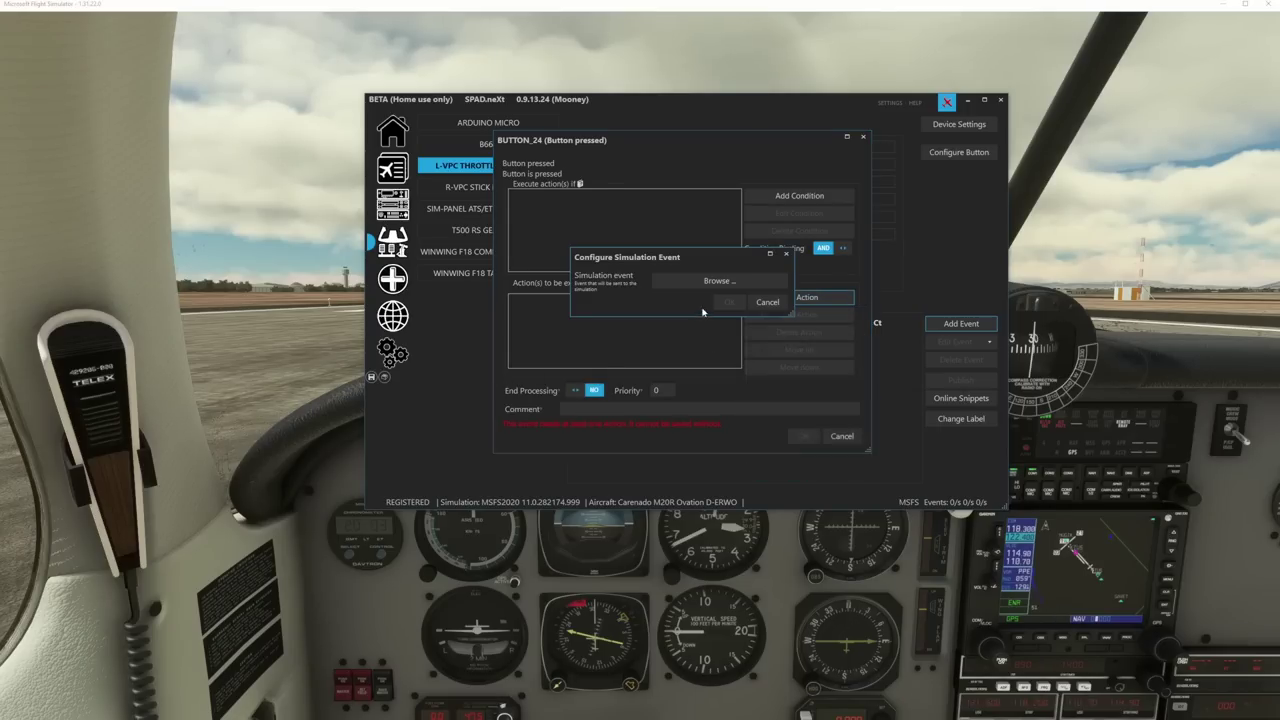
click(716, 281)
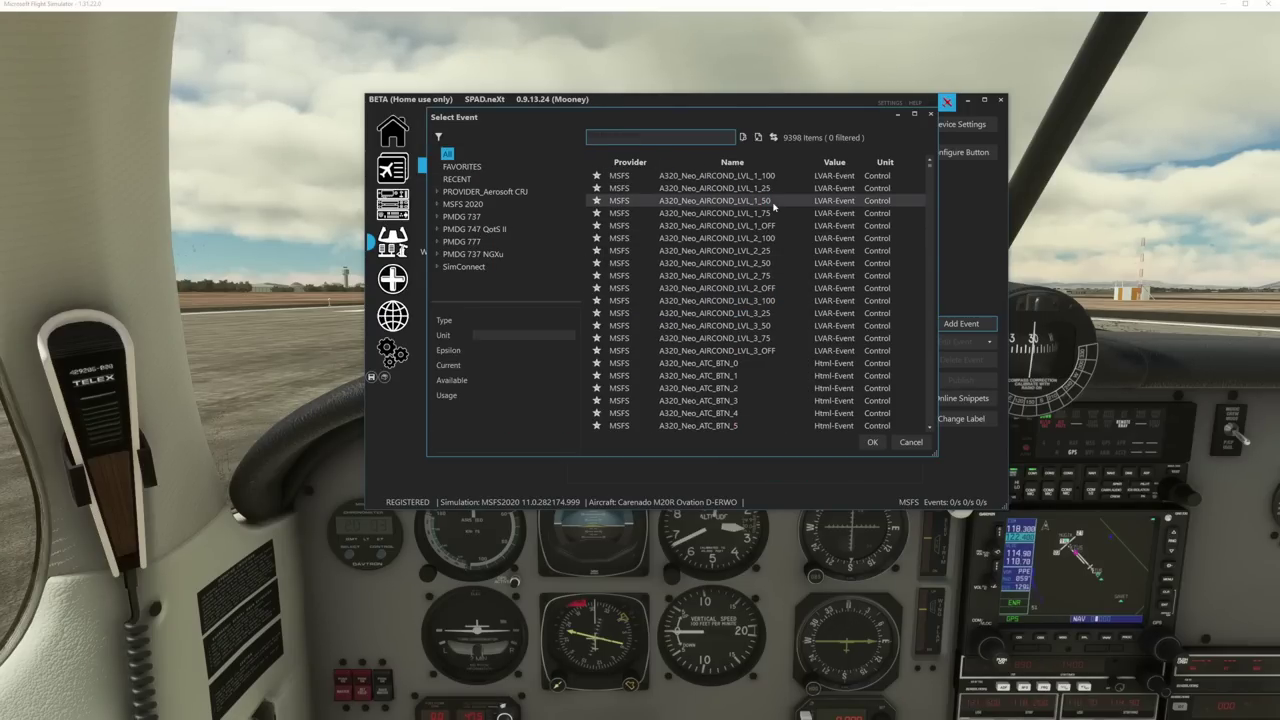
text(speed)
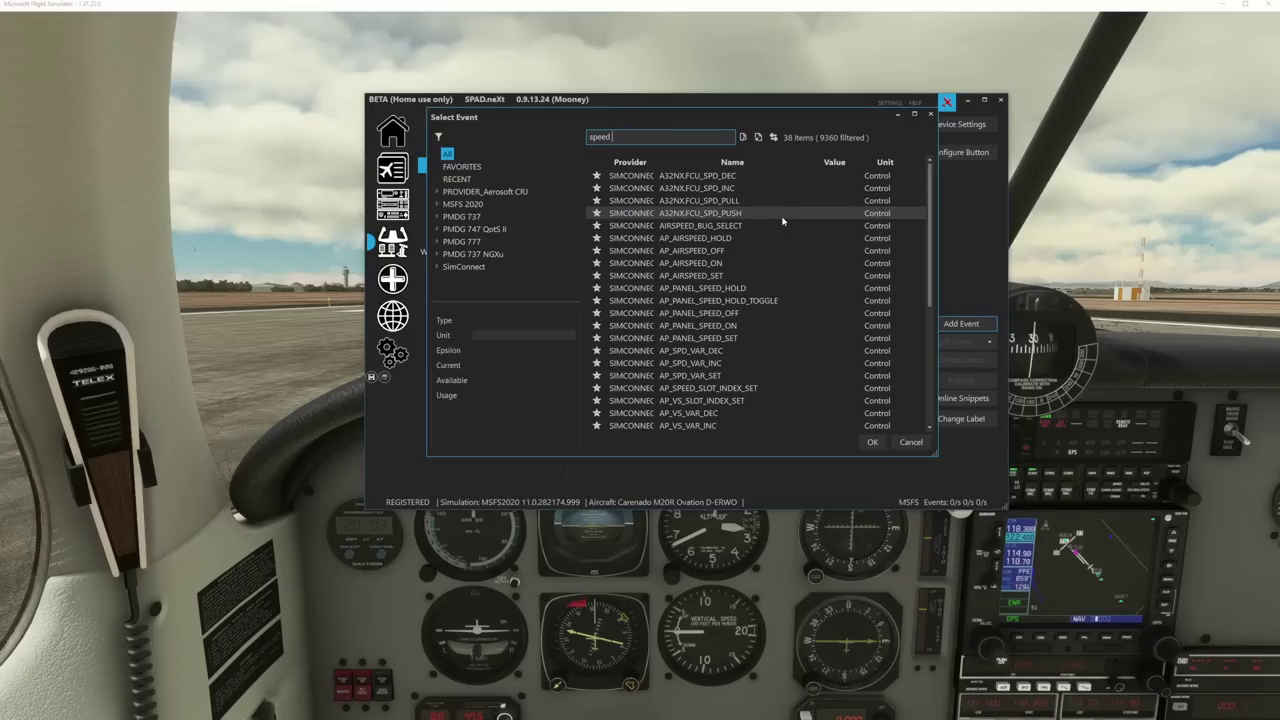
text(b)
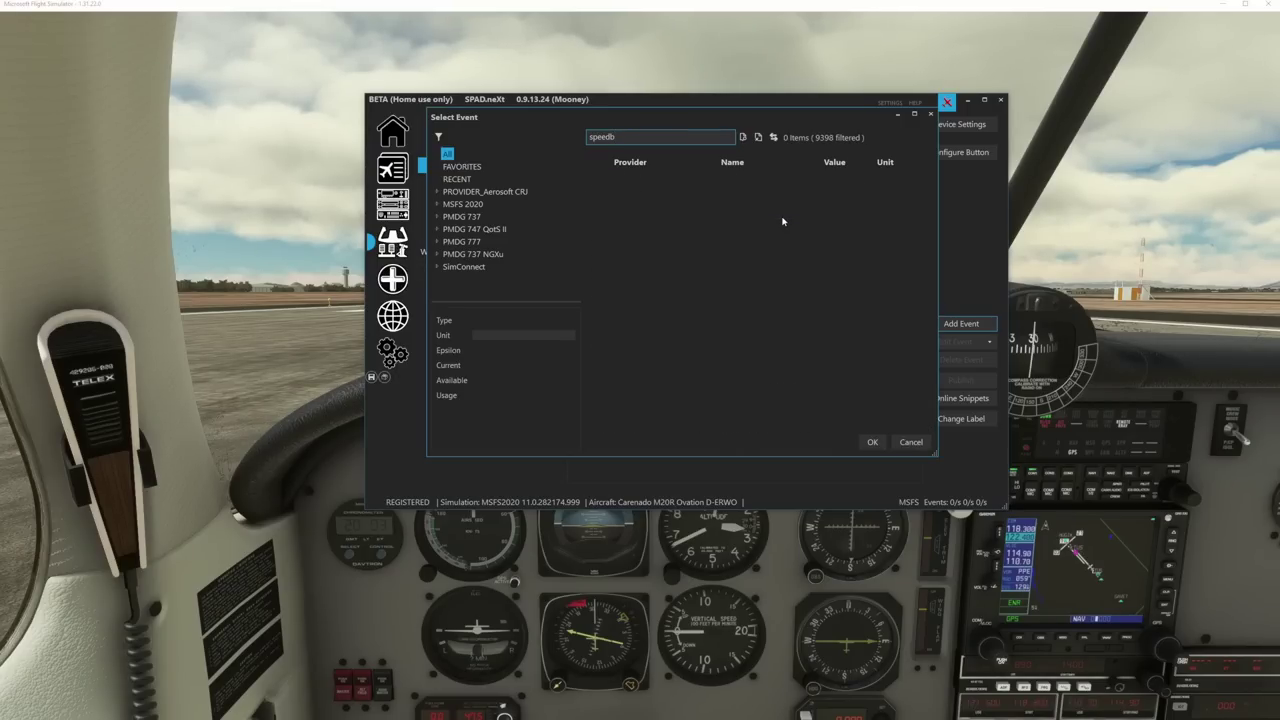
key(BackSpace)
text(b)
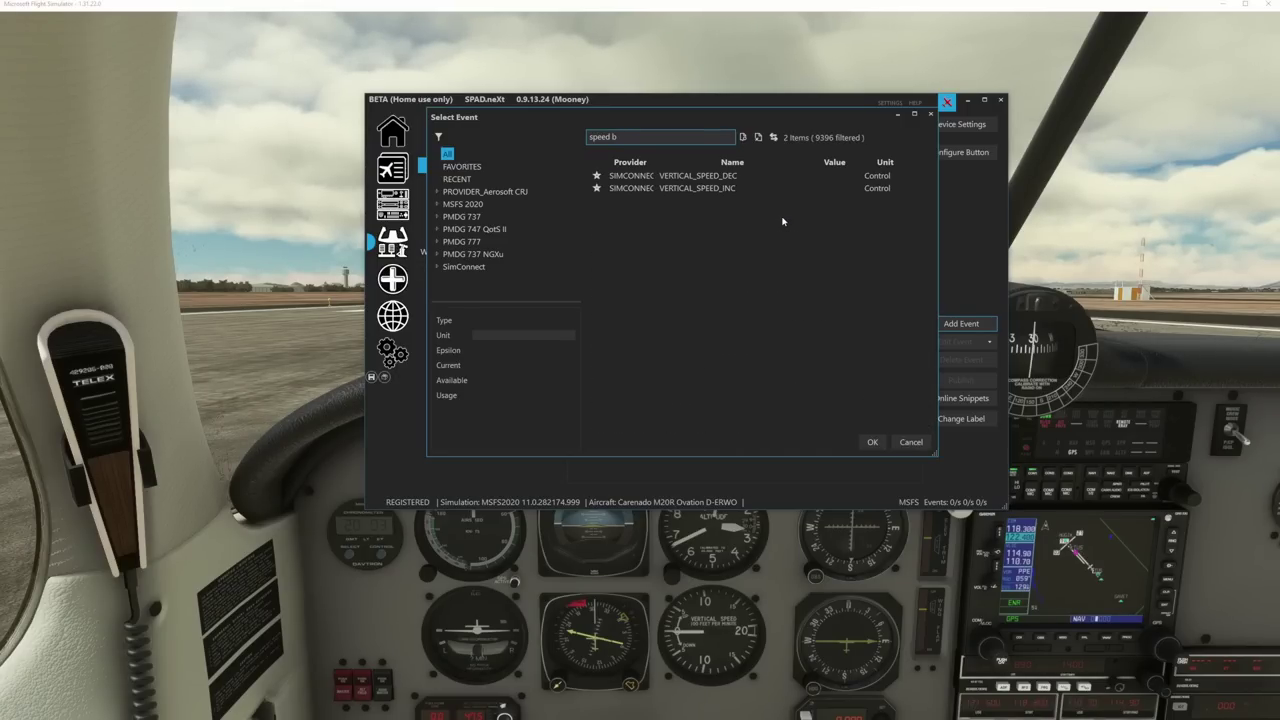
key(BackSpace)
key(BackSpace)
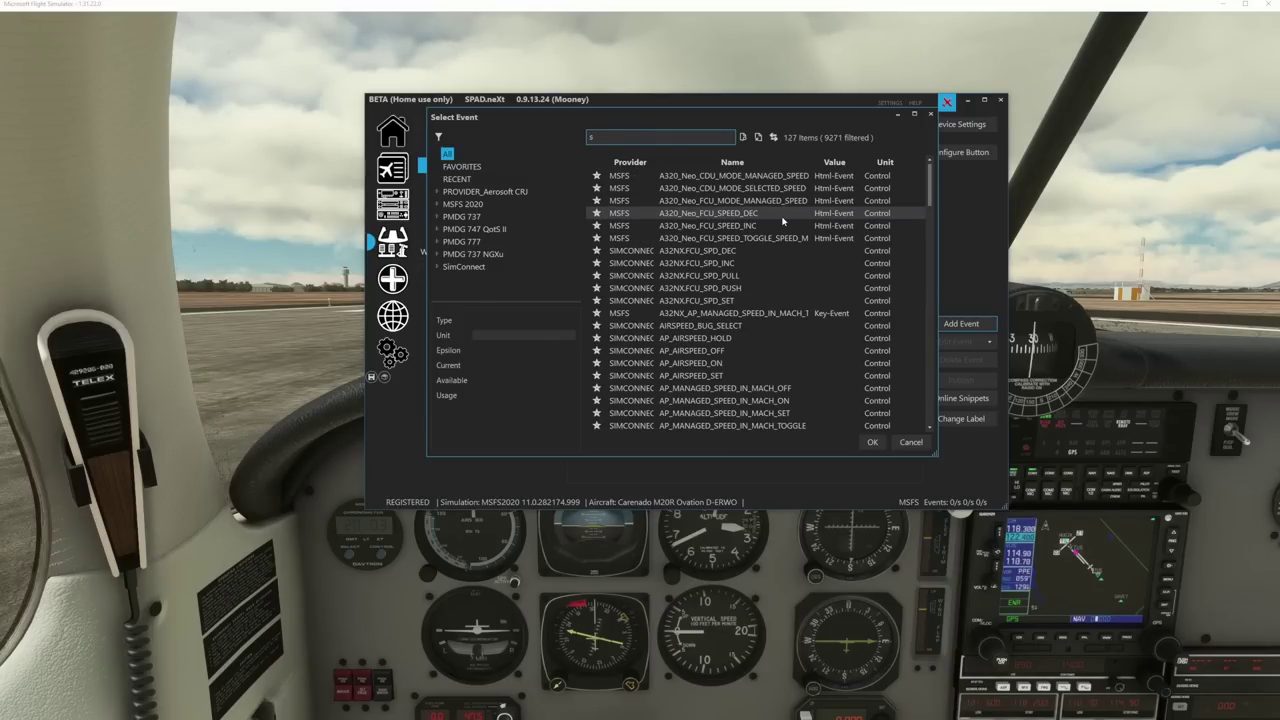
- Search the events for "spoil", choose SPOILERS_TOGGLE as the action for button 24, and save the event
text(oil)
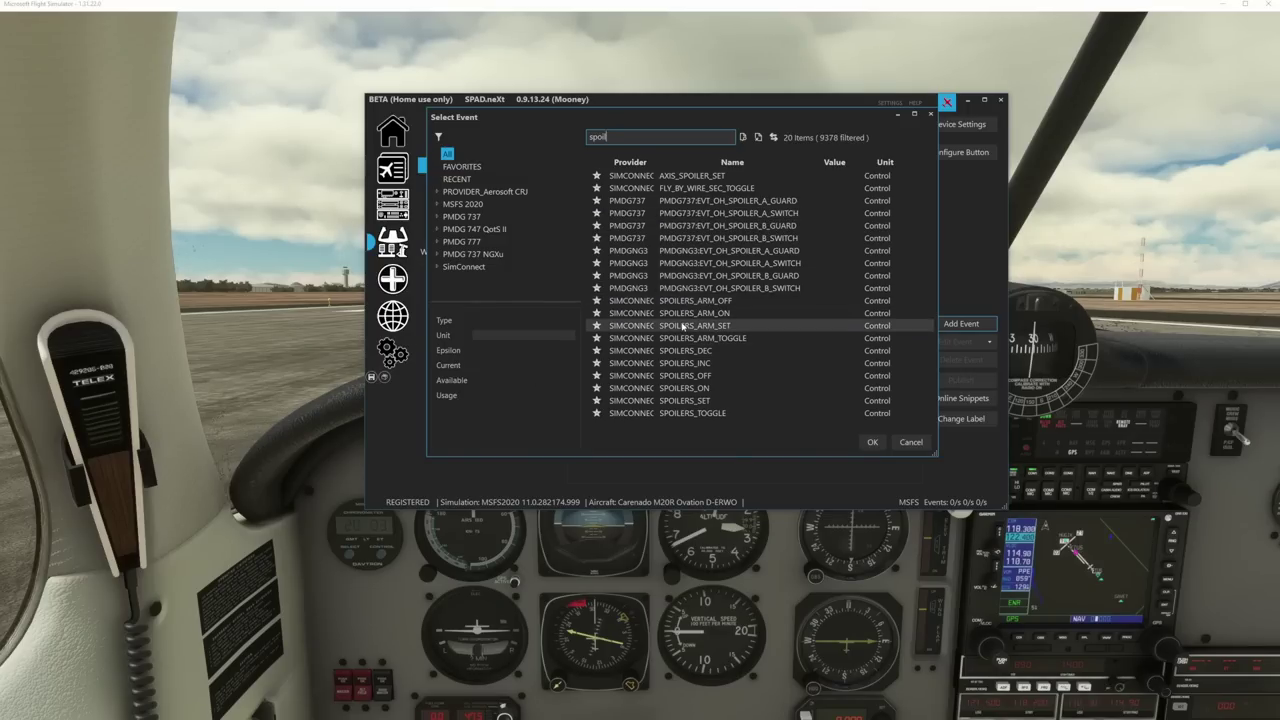
click(736, 414)
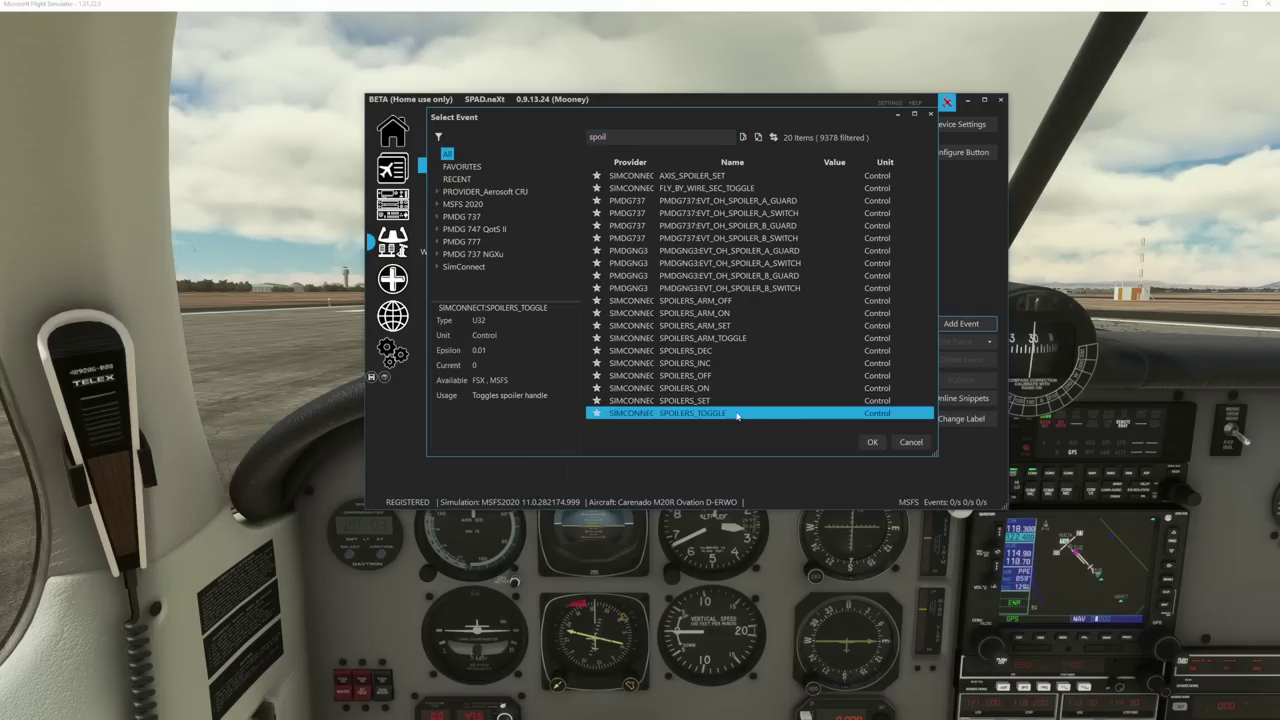
click(873, 443)
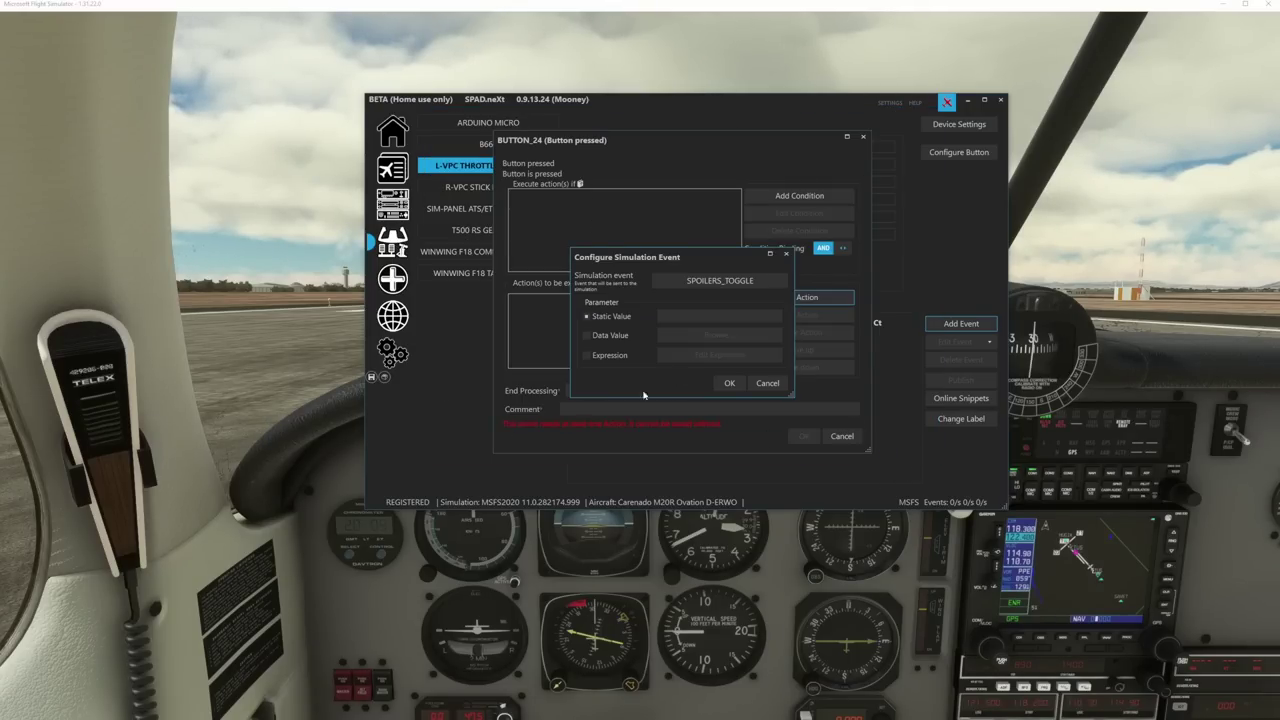
click(730, 385)
click(805, 436)
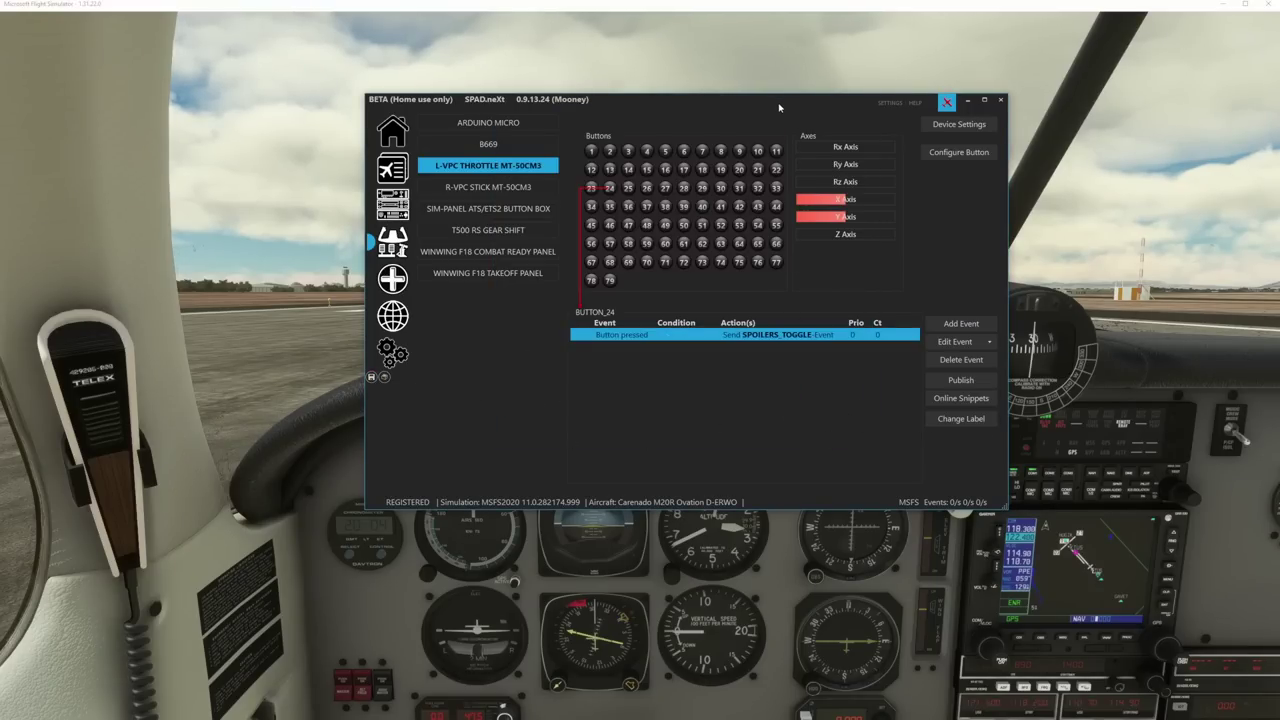
- Switch to Microsoft Flight Simulator and exit the current M20R Ovation flight to the main menu
click(967, 101)
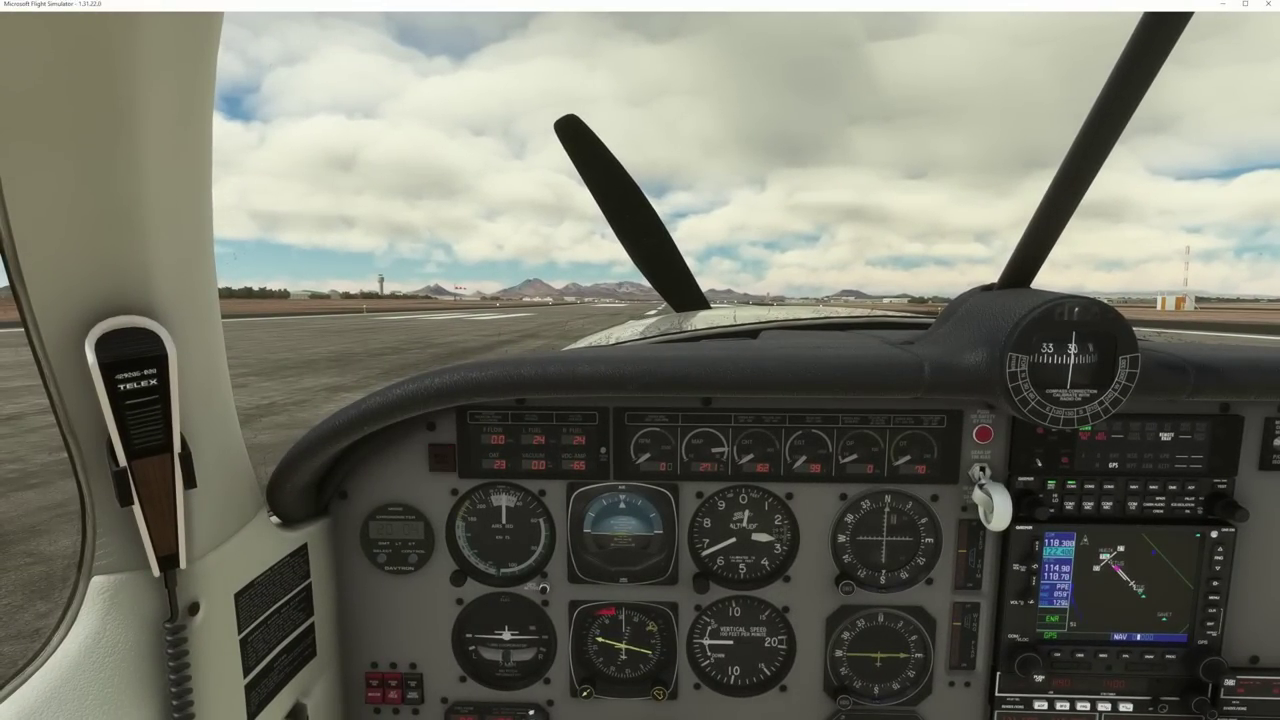
key(alt+Tab)
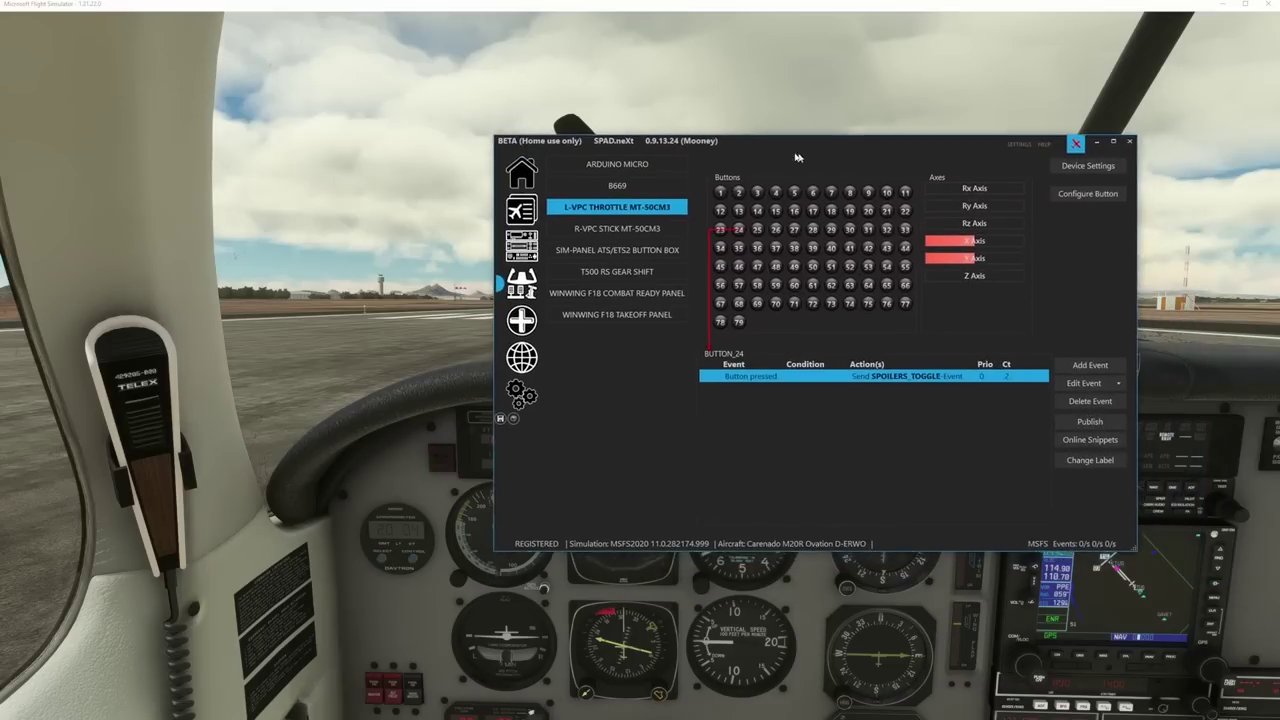
click(258, 262)
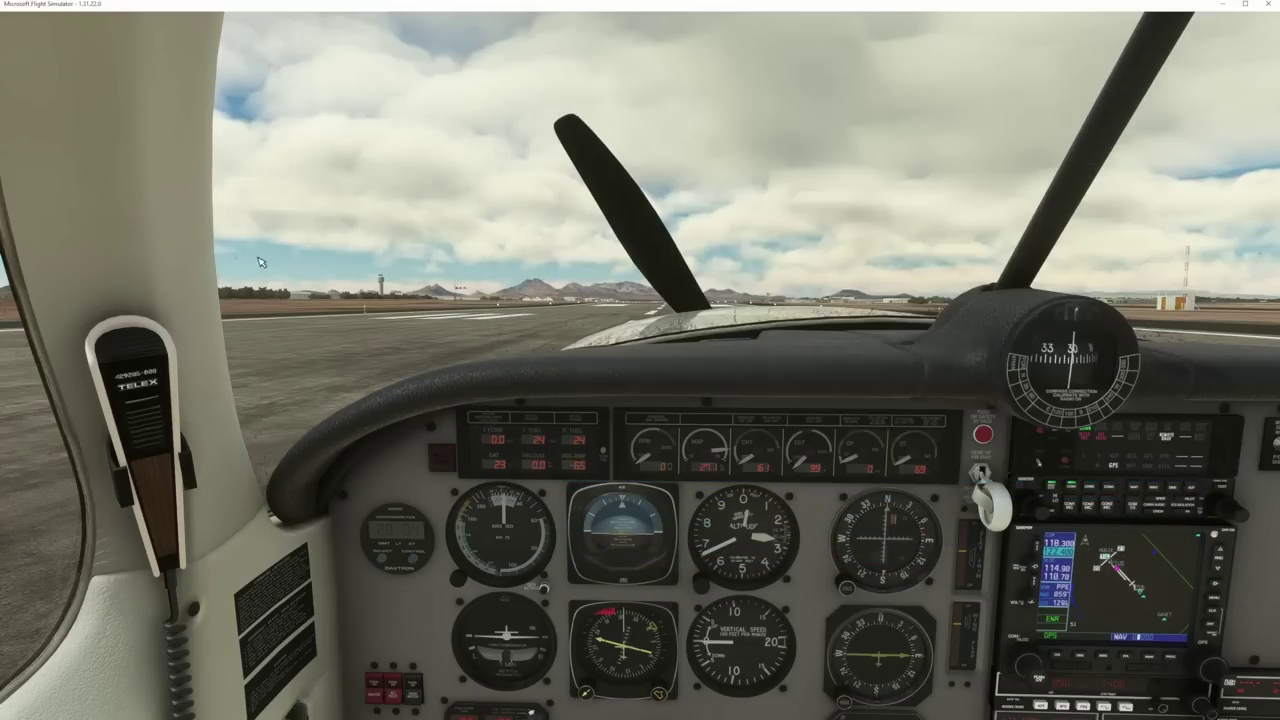
key(Escape)
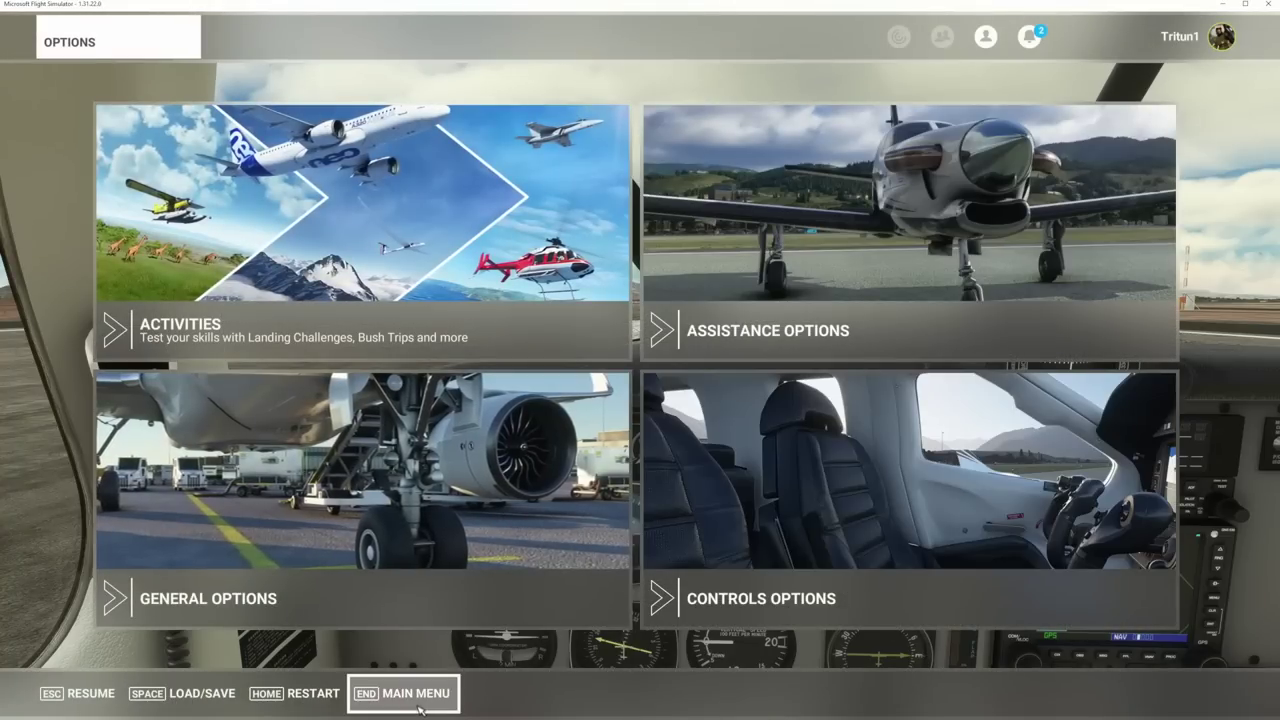
click(420, 705)
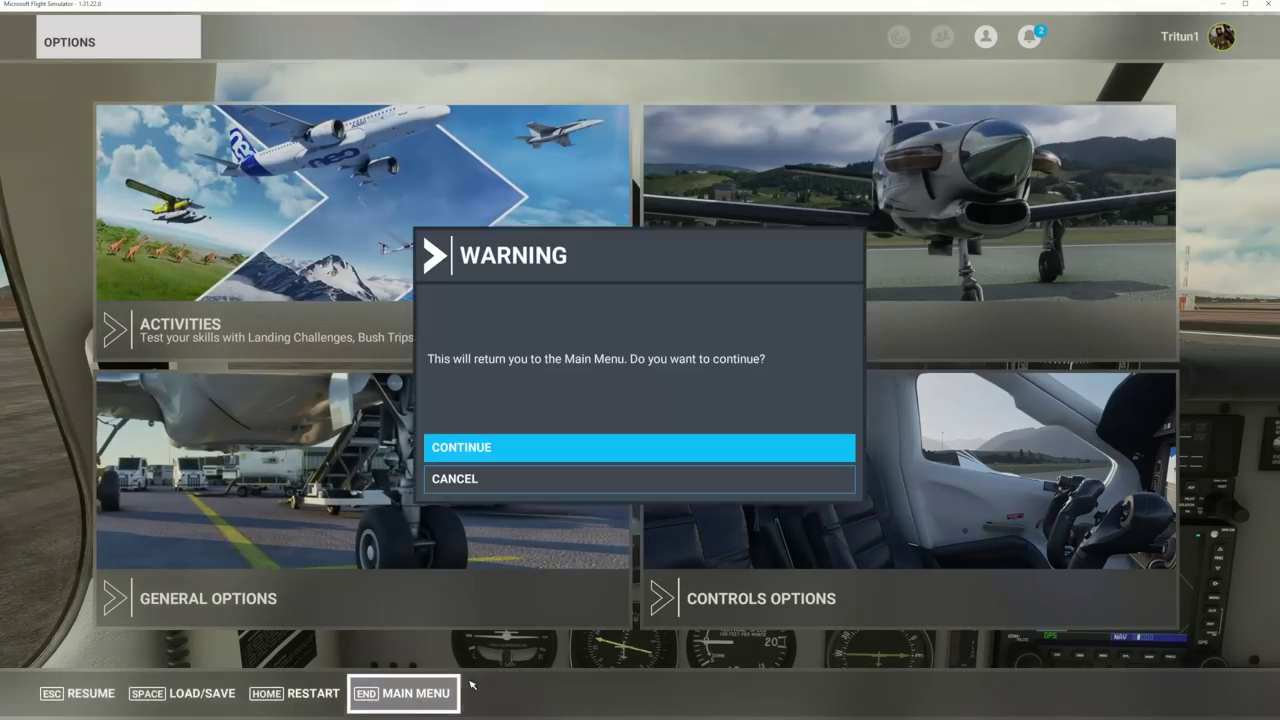
click(560, 460)
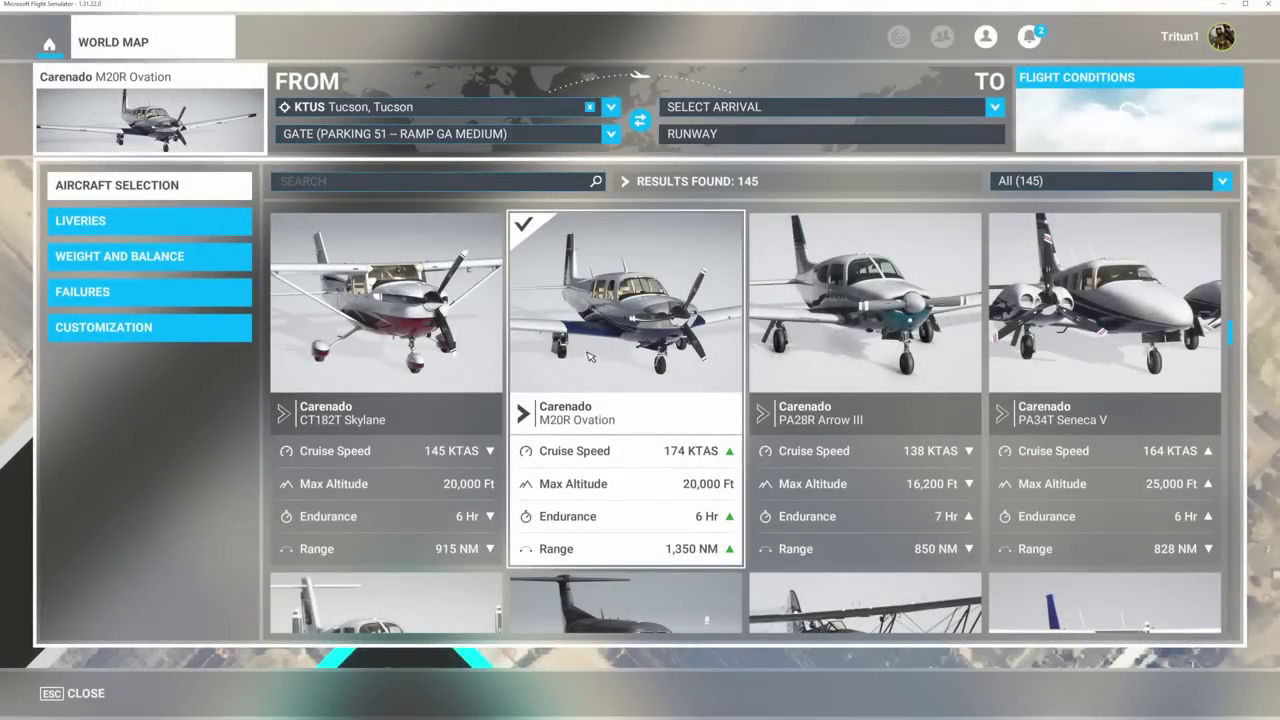
- Choose the N48MQ livery for the Carenado M20R Ovation and start the flight from runway 29R at KTUS
click(590, 357)
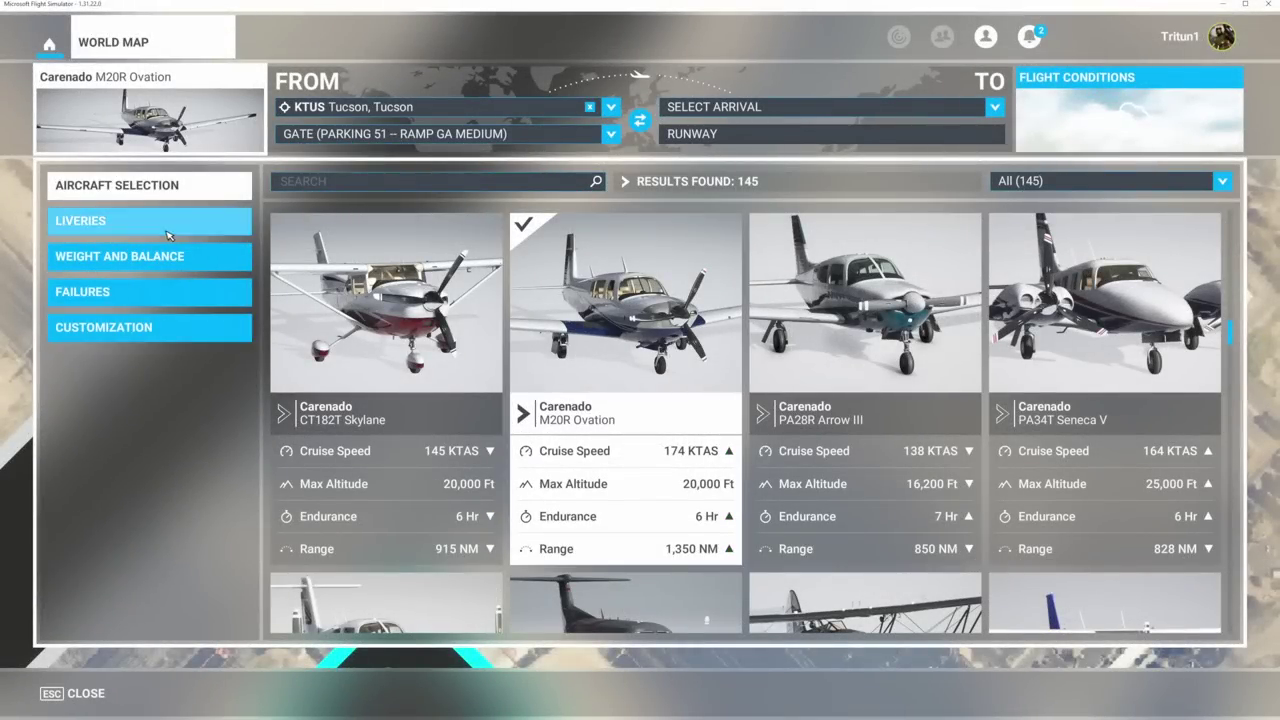
click(925, 285)
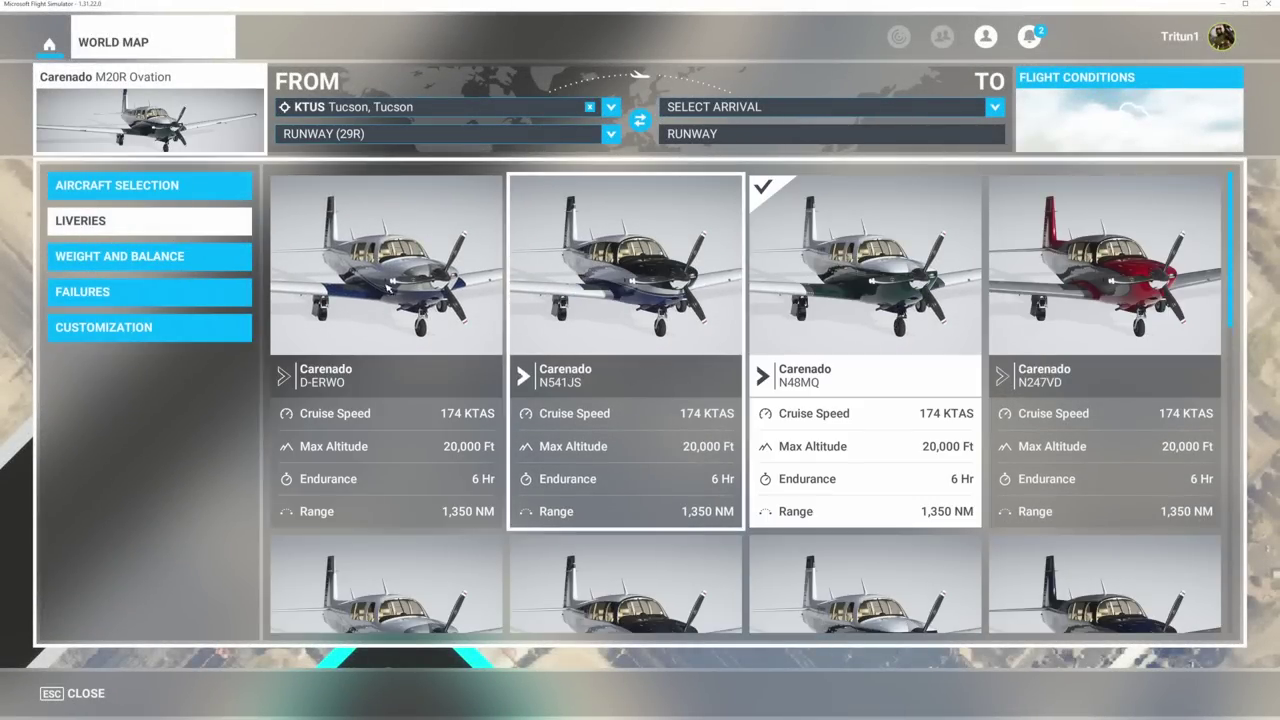
click(113, 42)
click(1055, 637)
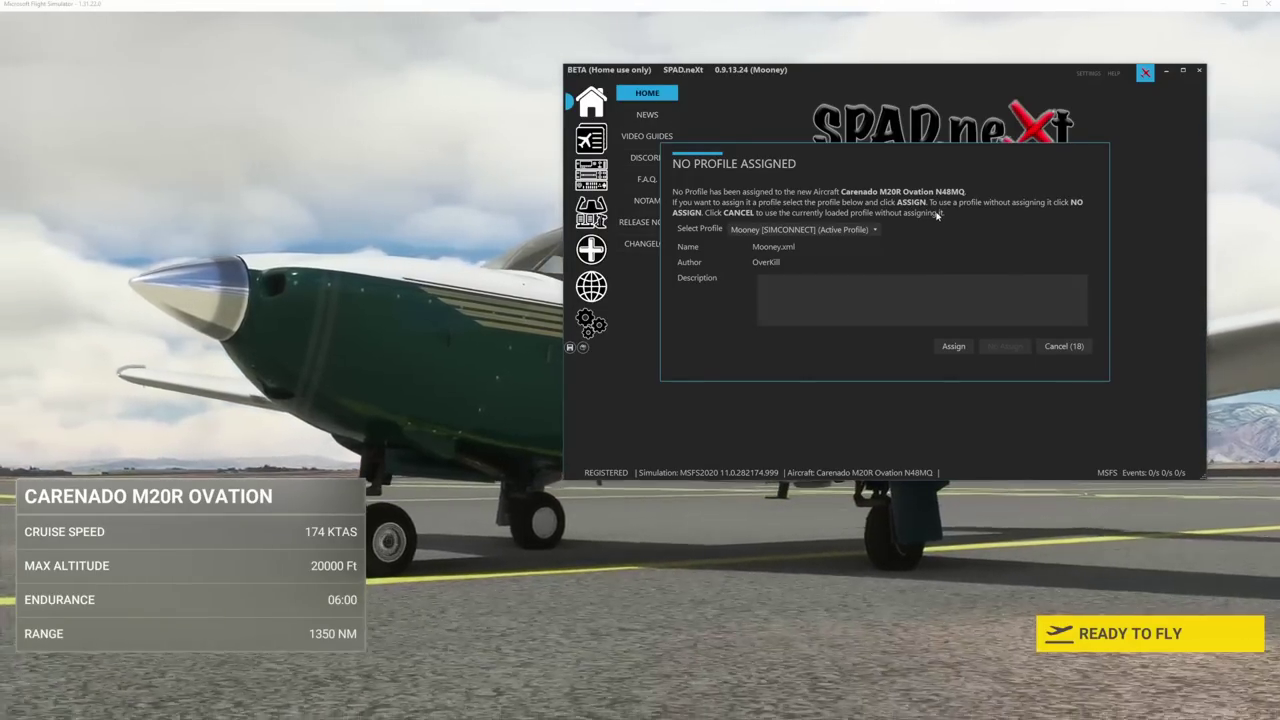
click(1088, 626)
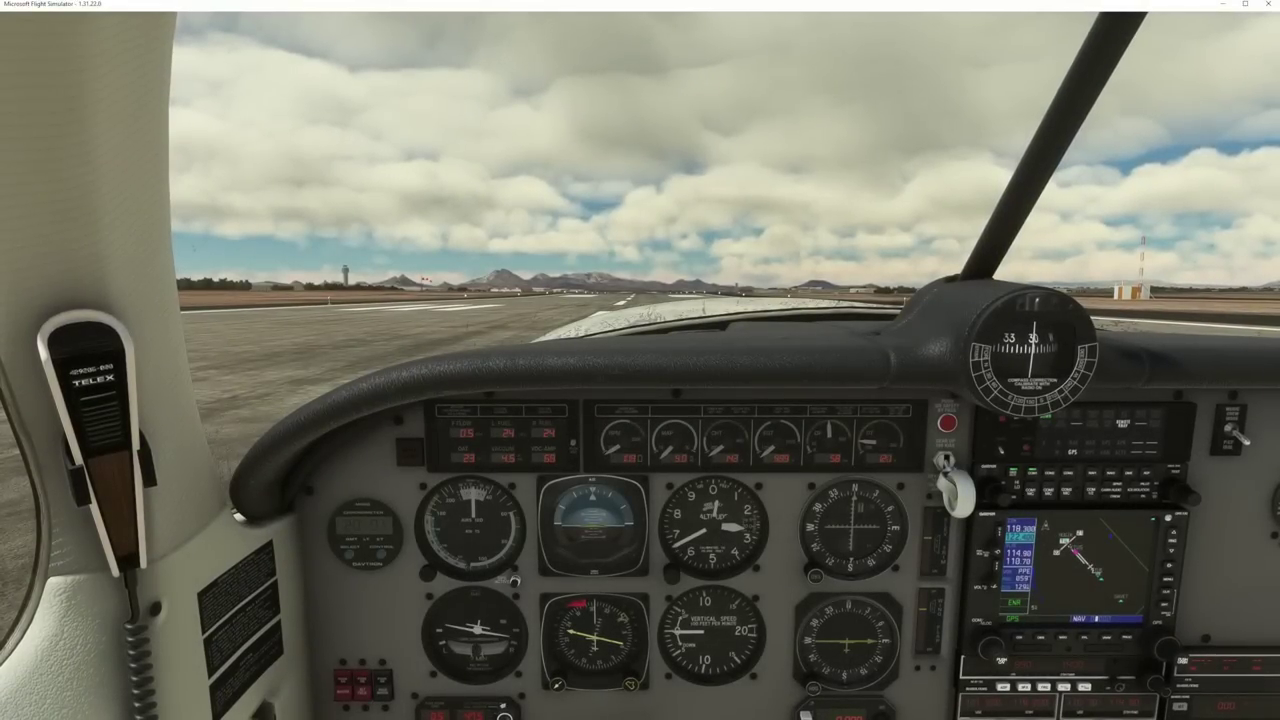
- Switch to SPAD.neXt, assign the Mooney profile to the Carenado M20R Ovation N48MQ, and move the window off the cockpit
key(alt+Tab)
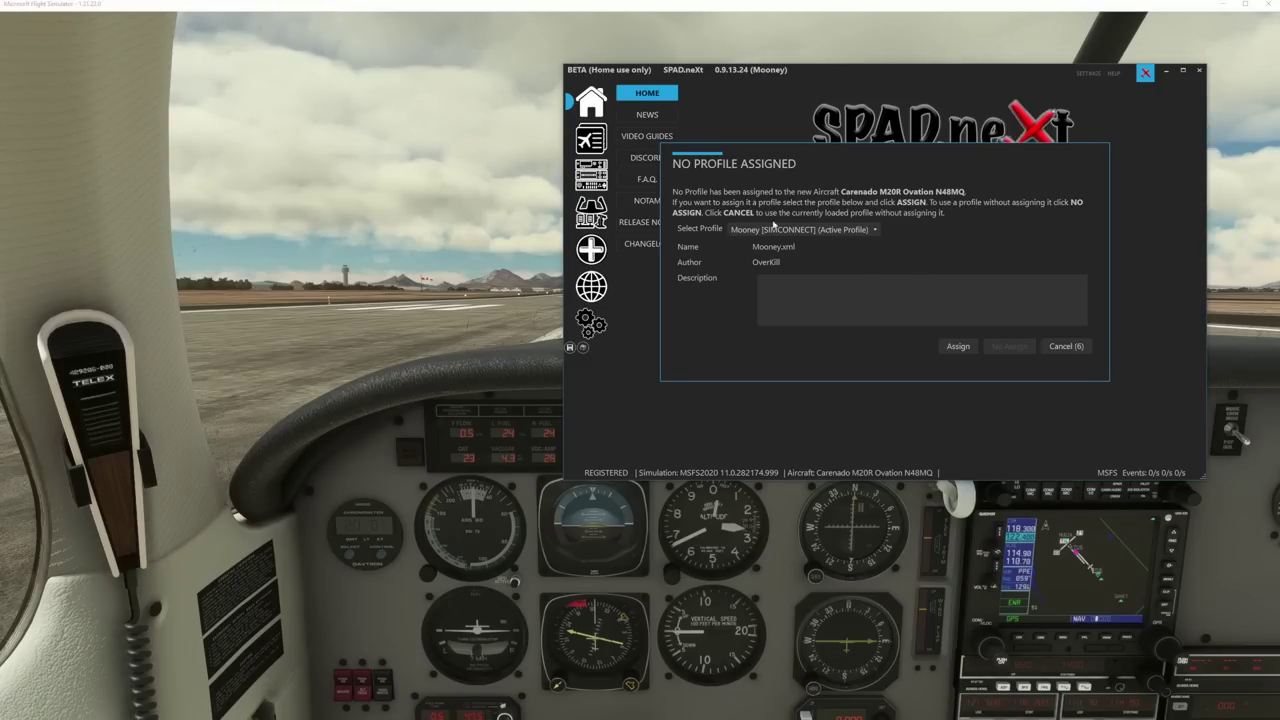
click(958, 347)
drag(866, 88, 1279, 250)
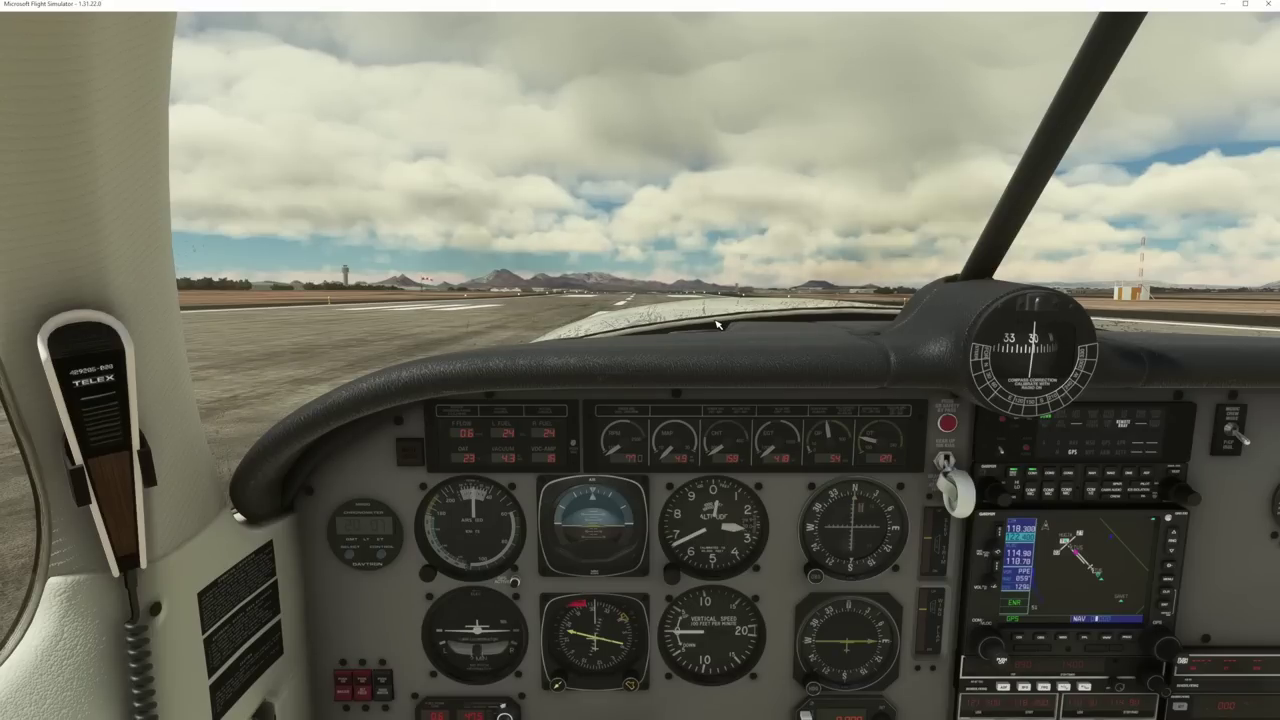
- Dismiss the profile assignment for the Cessna Citation Longitude, show the saved profiles, and start the Longitude flight
key(alt+1)
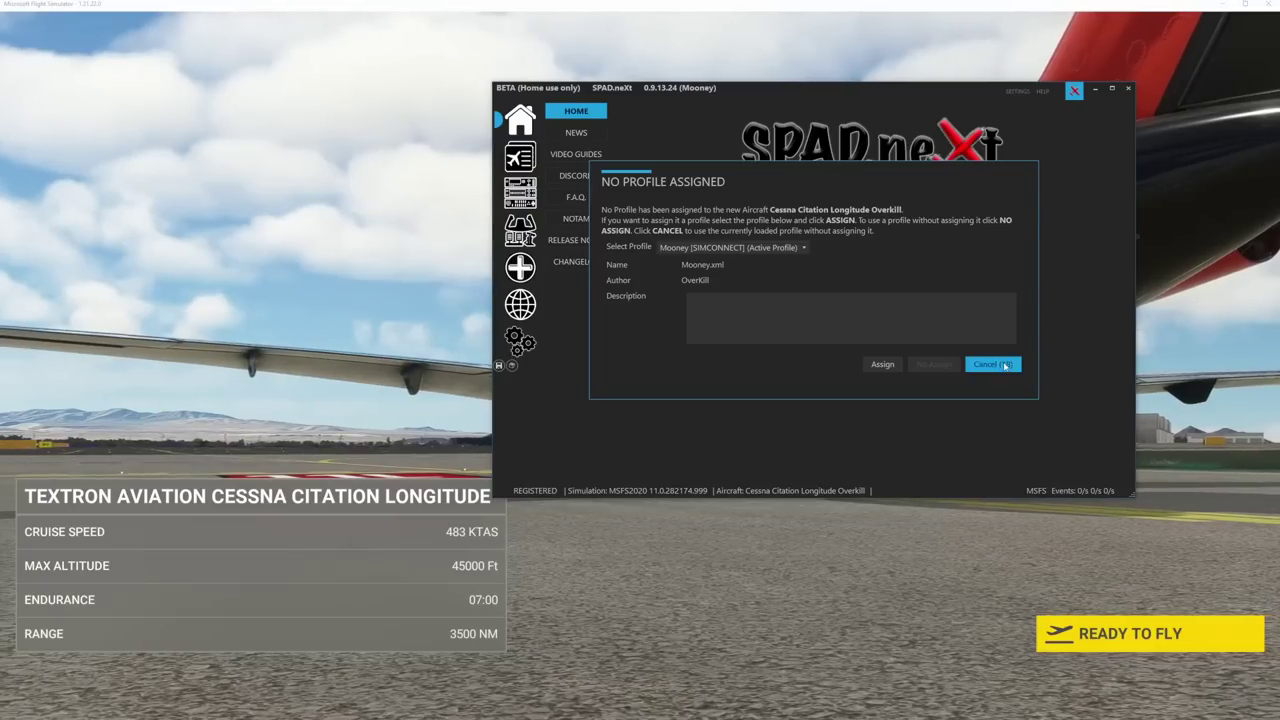
click(1006, 366)
click(519, 157)
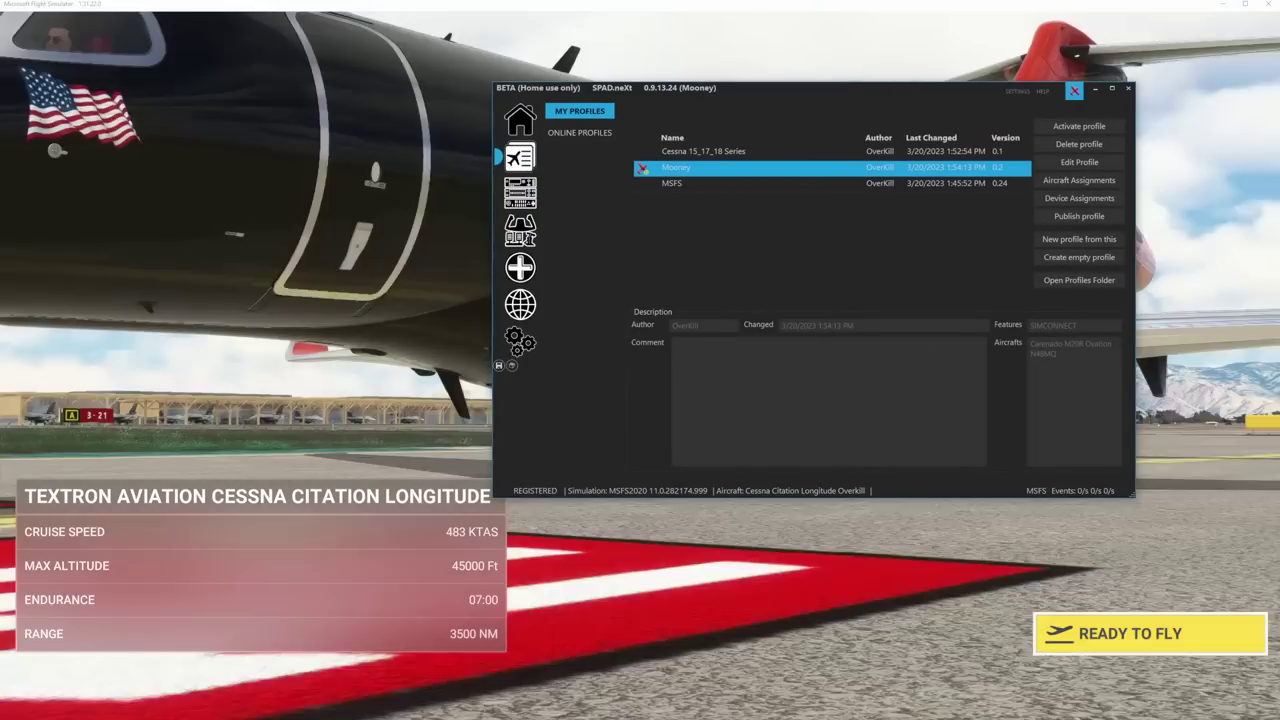
click(1096, 634)
click(1096, 634)
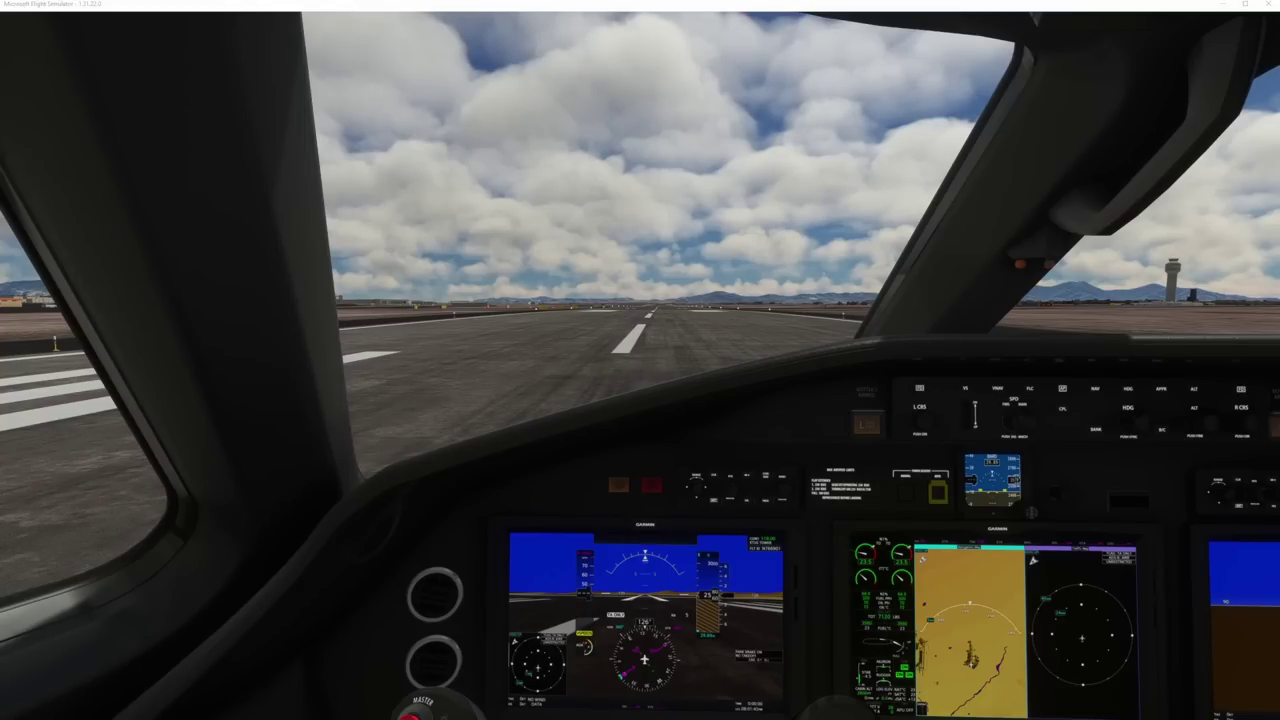
- Examine the Longitude's center pedestal and test how its speedbrake lever responds, ending on the forward cockpit view
key(alt+Tab)
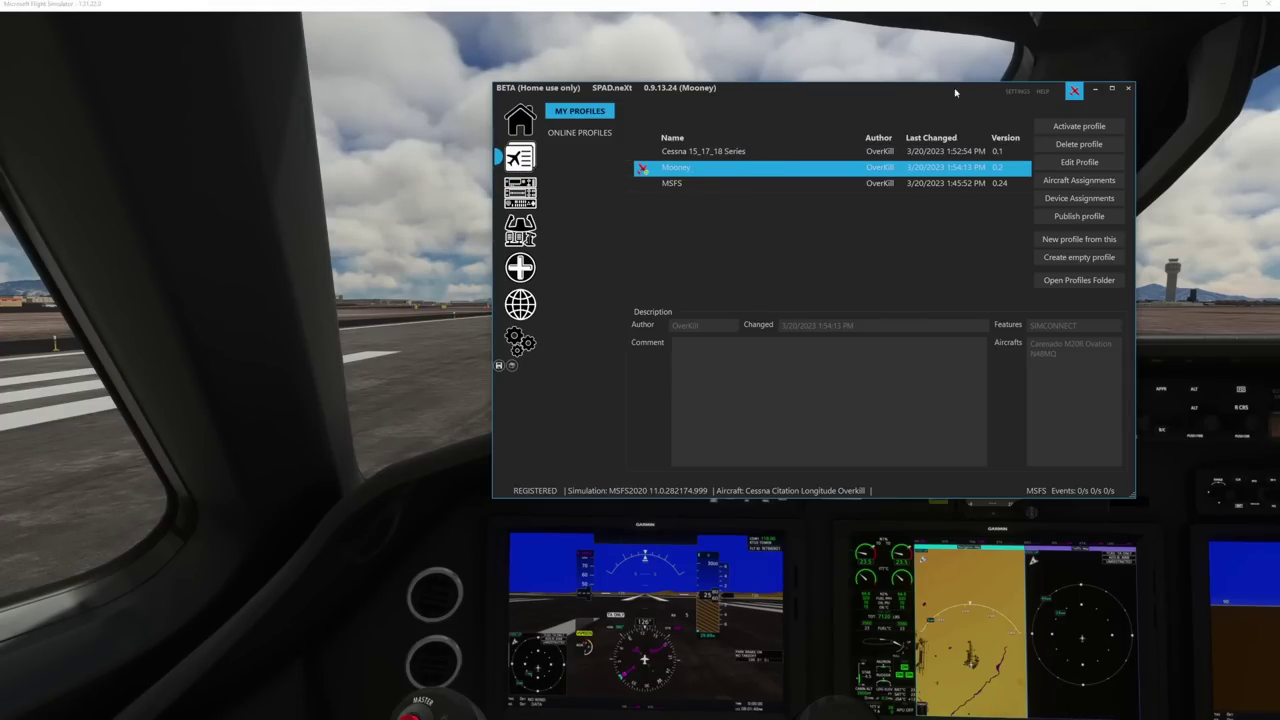
key(alt+Tab)
key(alt+2)
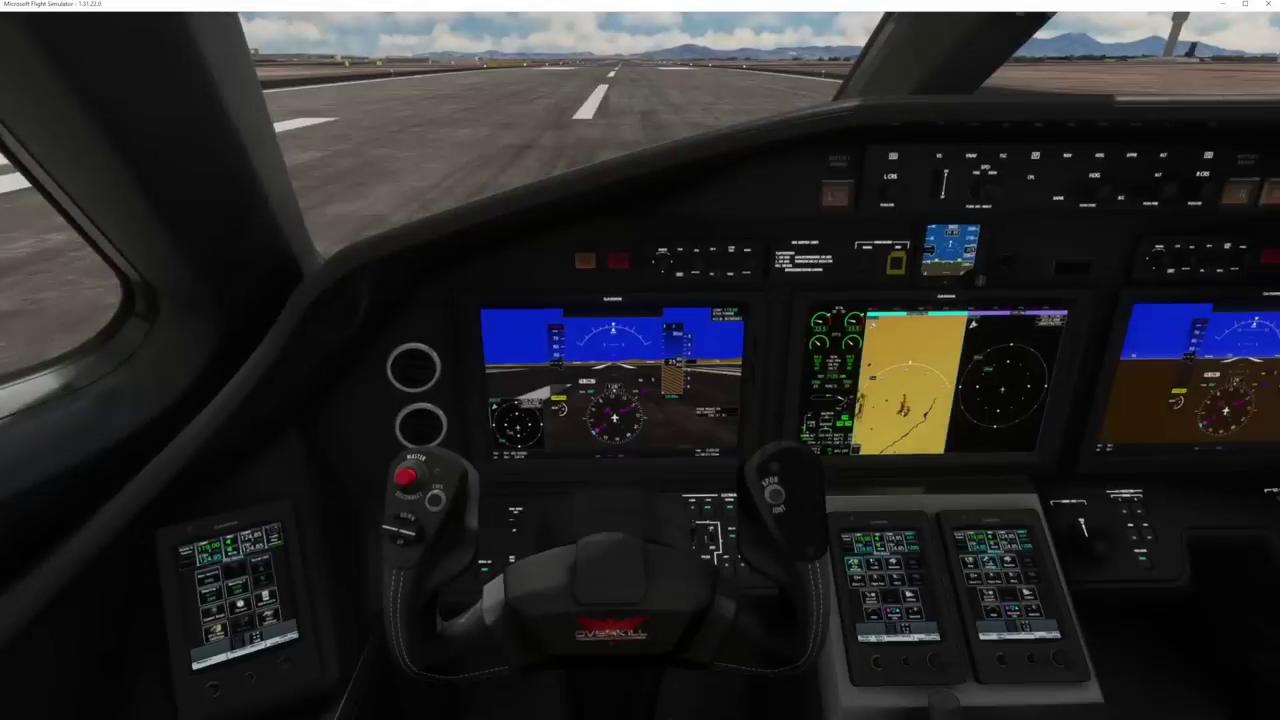
key(F7)
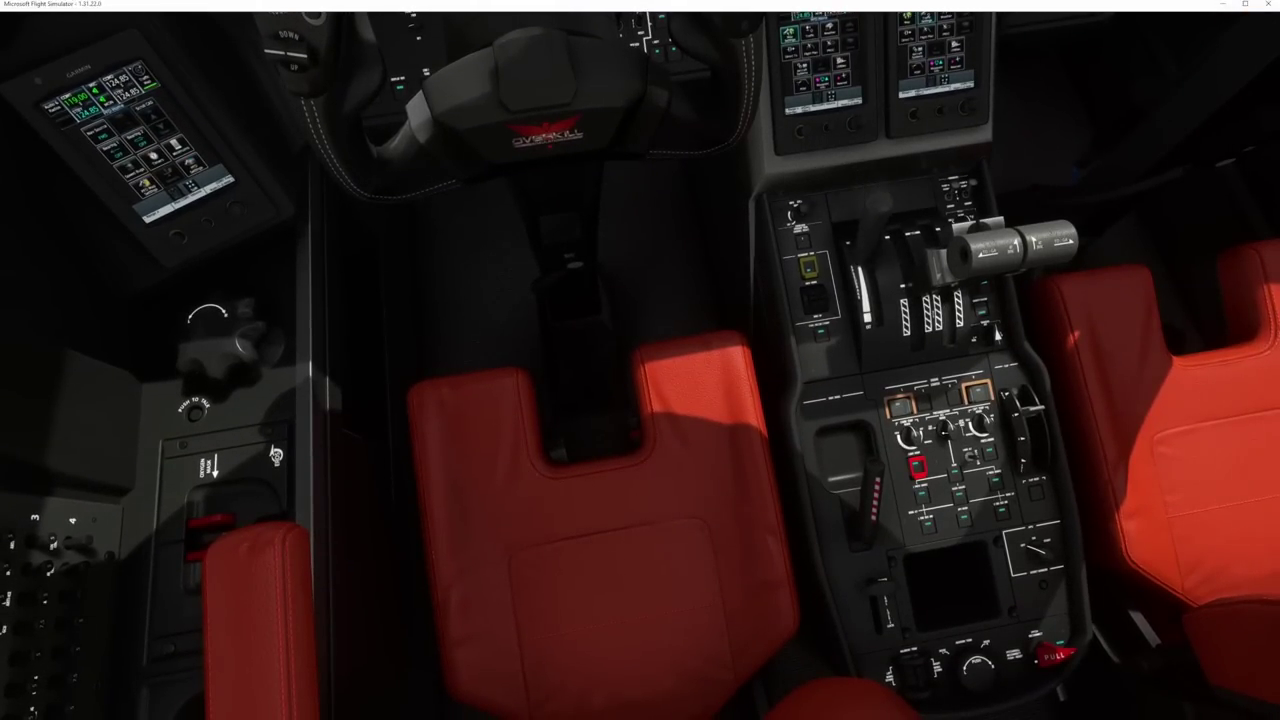
key(F6)
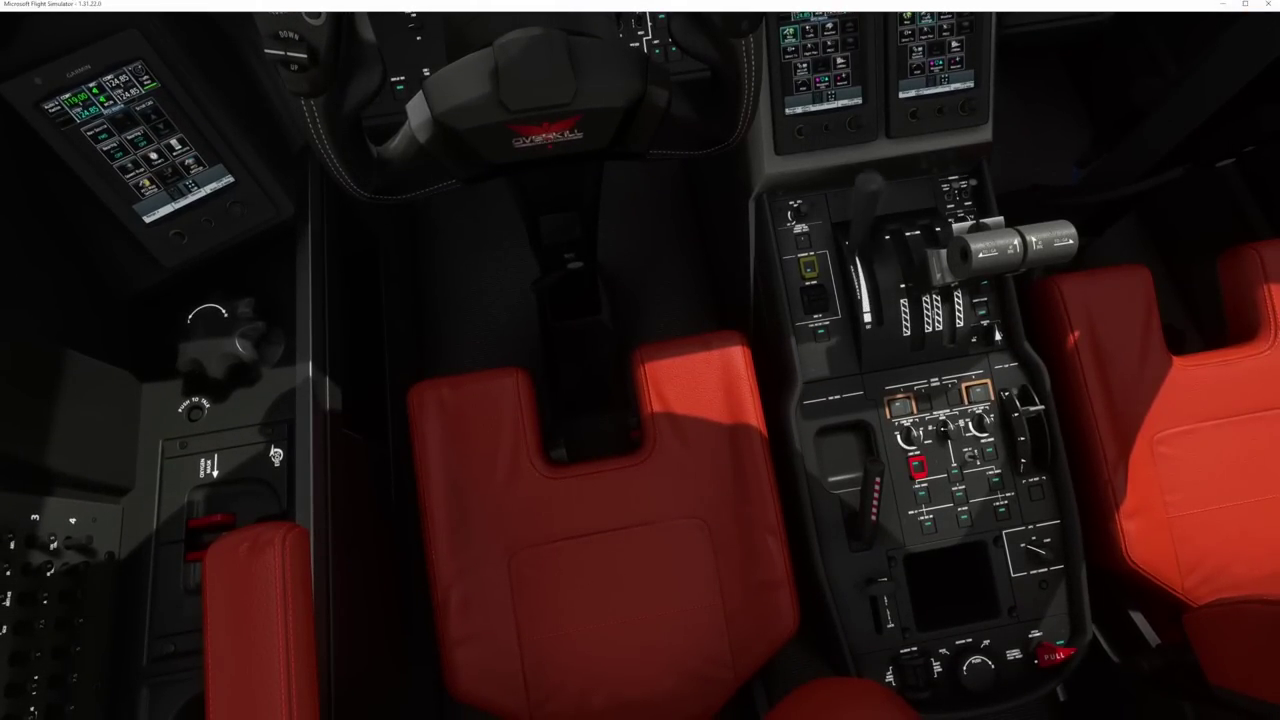
key(F7)
key(F6)
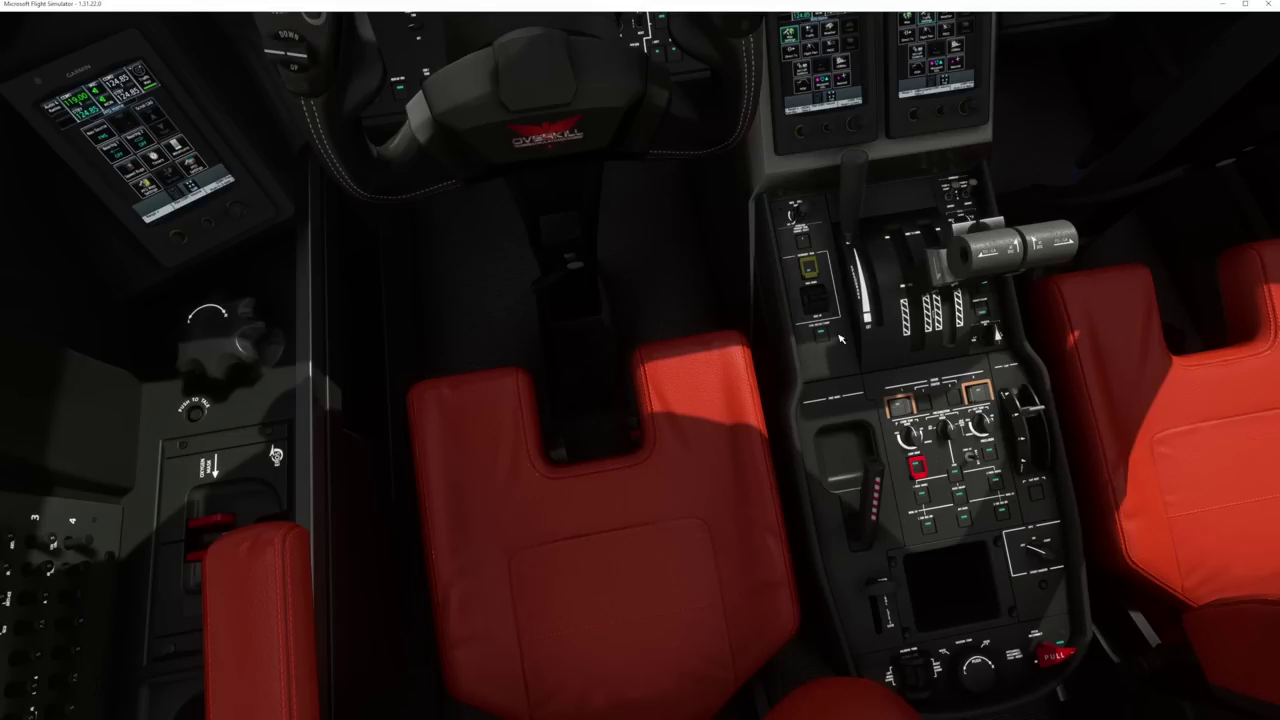
key(ctrl+space)
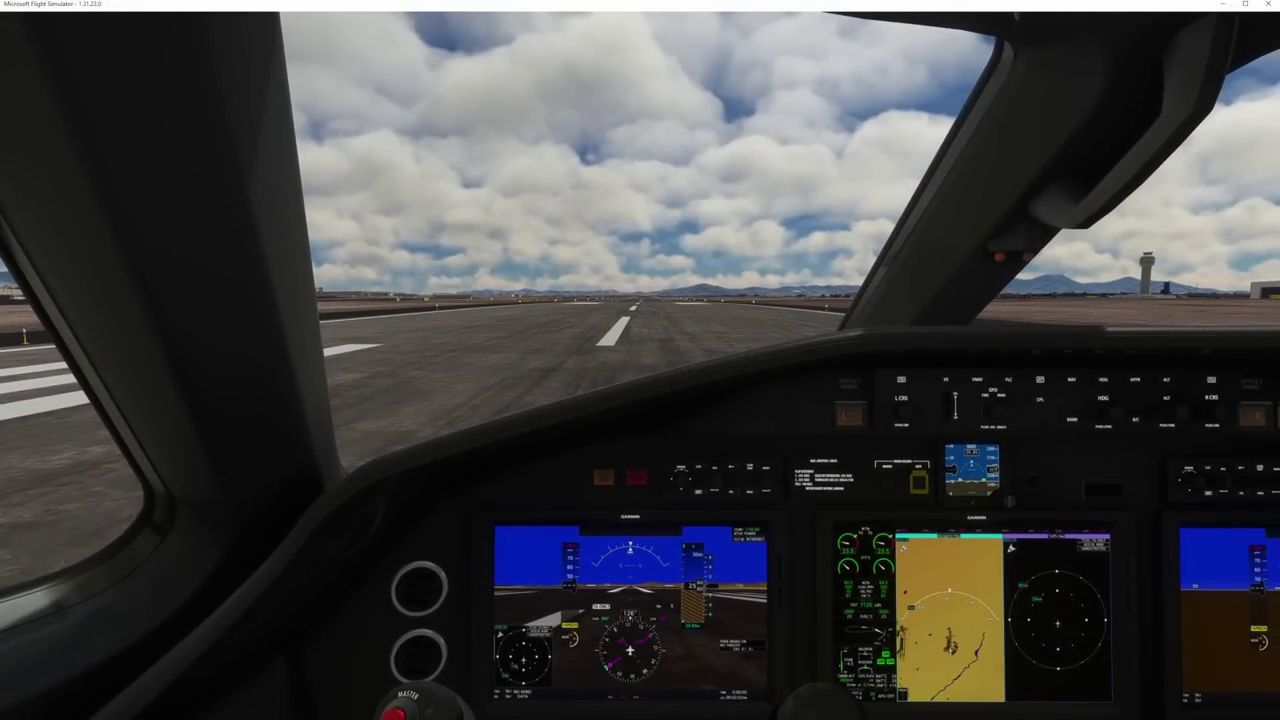
- Switch to SPAD.neXt and create a new profile named Longitude from the Mooney profile
key(alt+Tab)
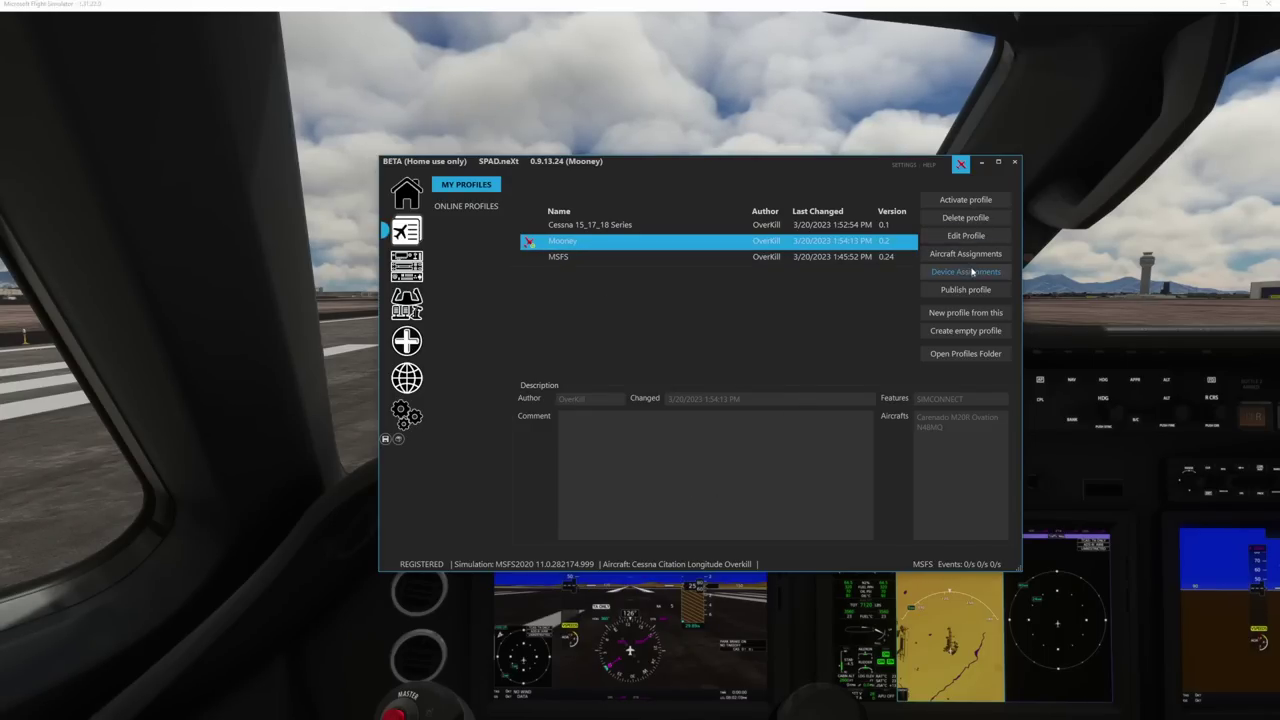
click(966, 313)
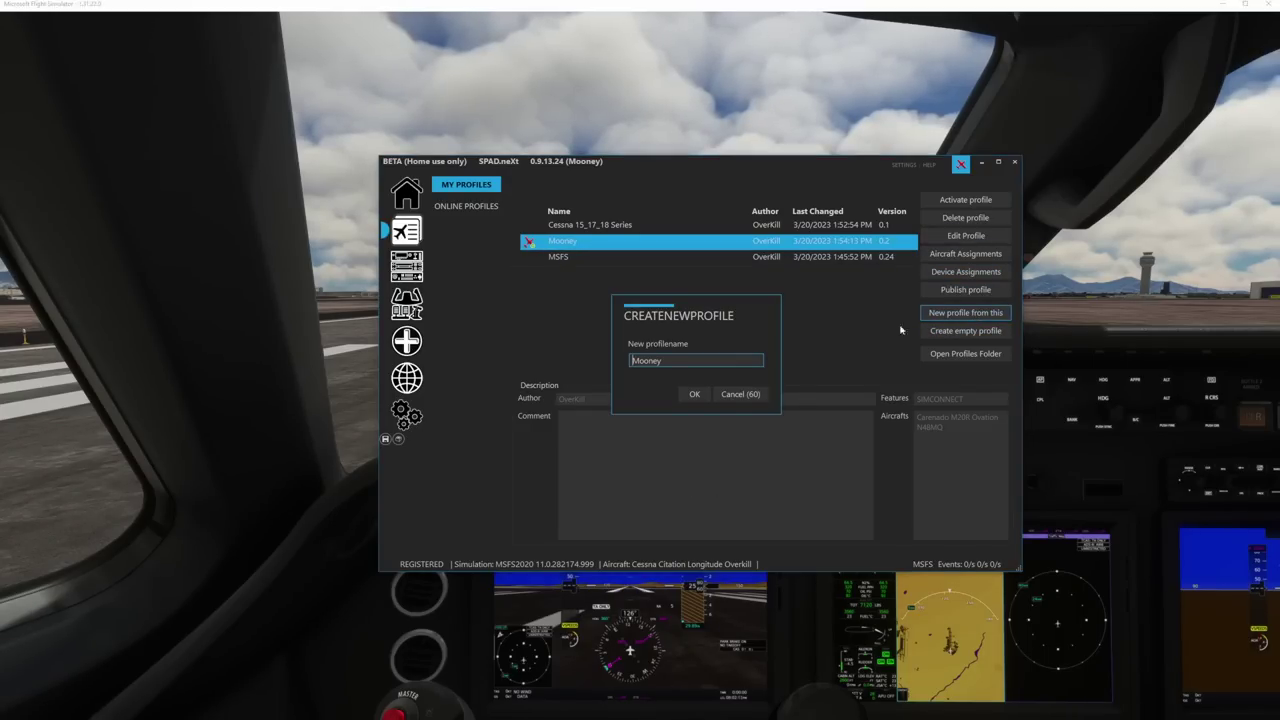
key(Home)
key(Delete)
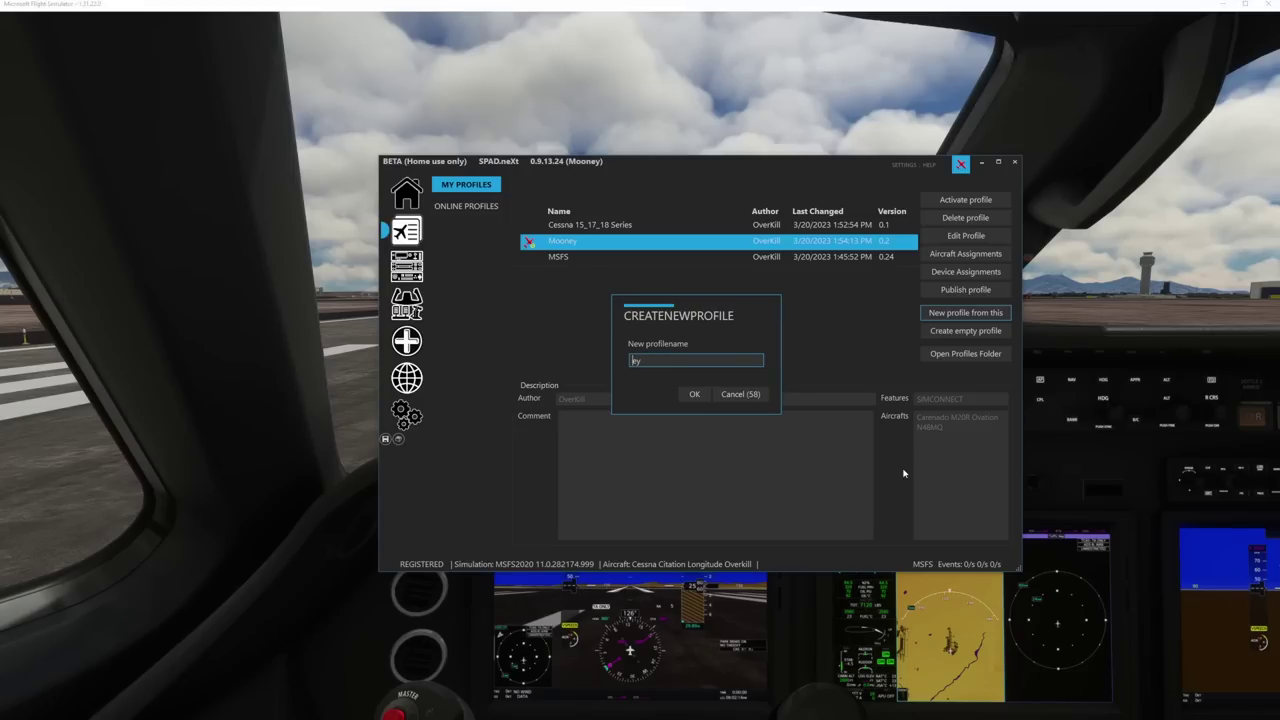
key(Delete)
key(Delete)
text(Longitud)
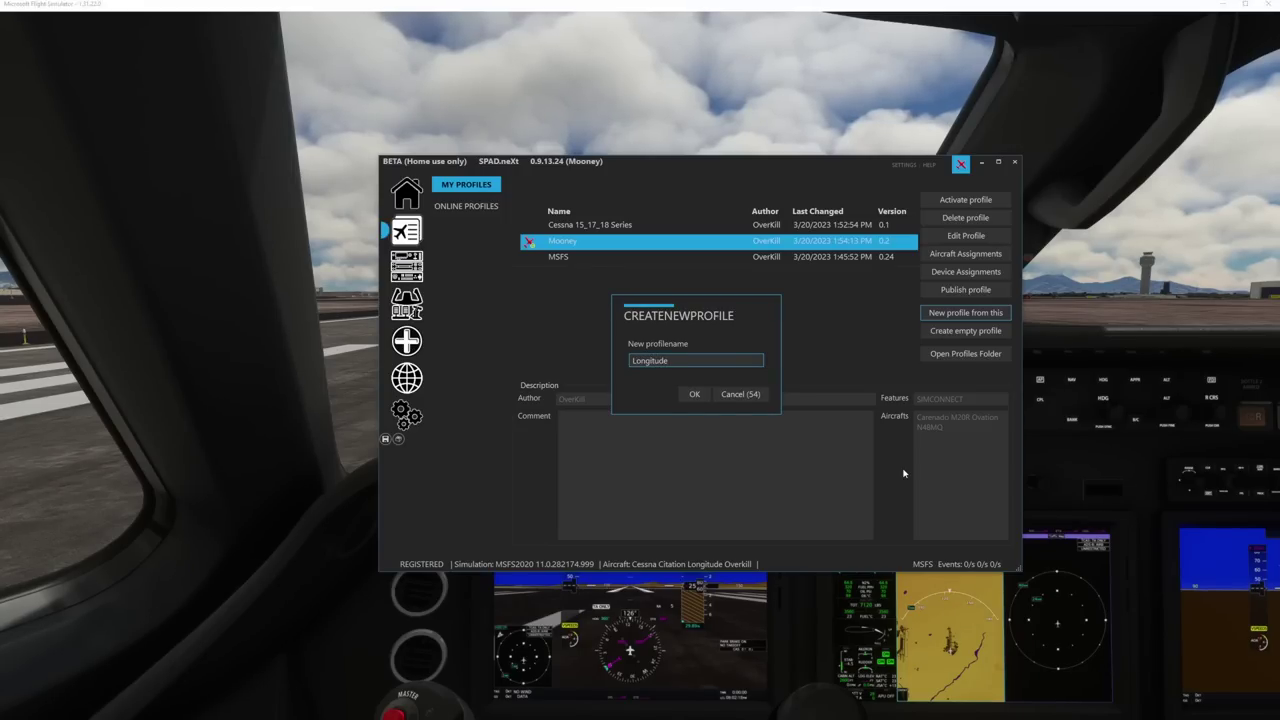
click(694, 396)
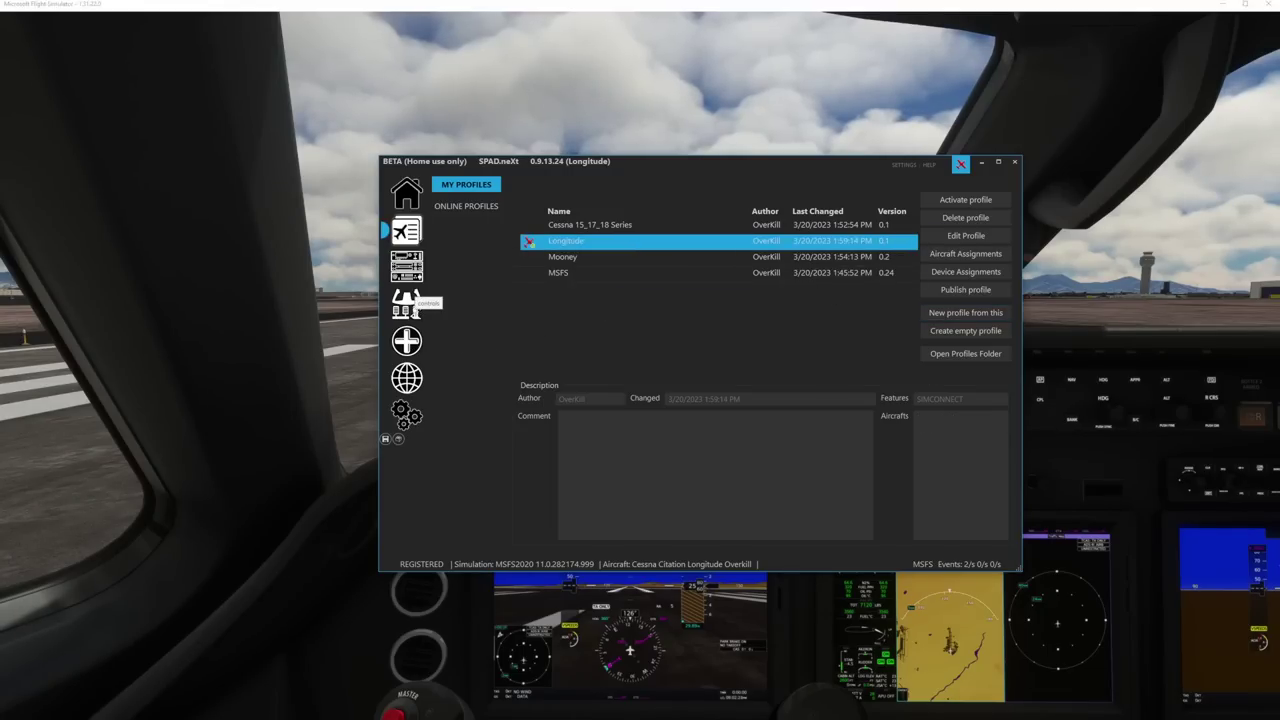
- Delete the propeller pitch event from the Rx axis of the L-VPC Throttle MT-50CM3
click(408, 301)
click(502, 228)
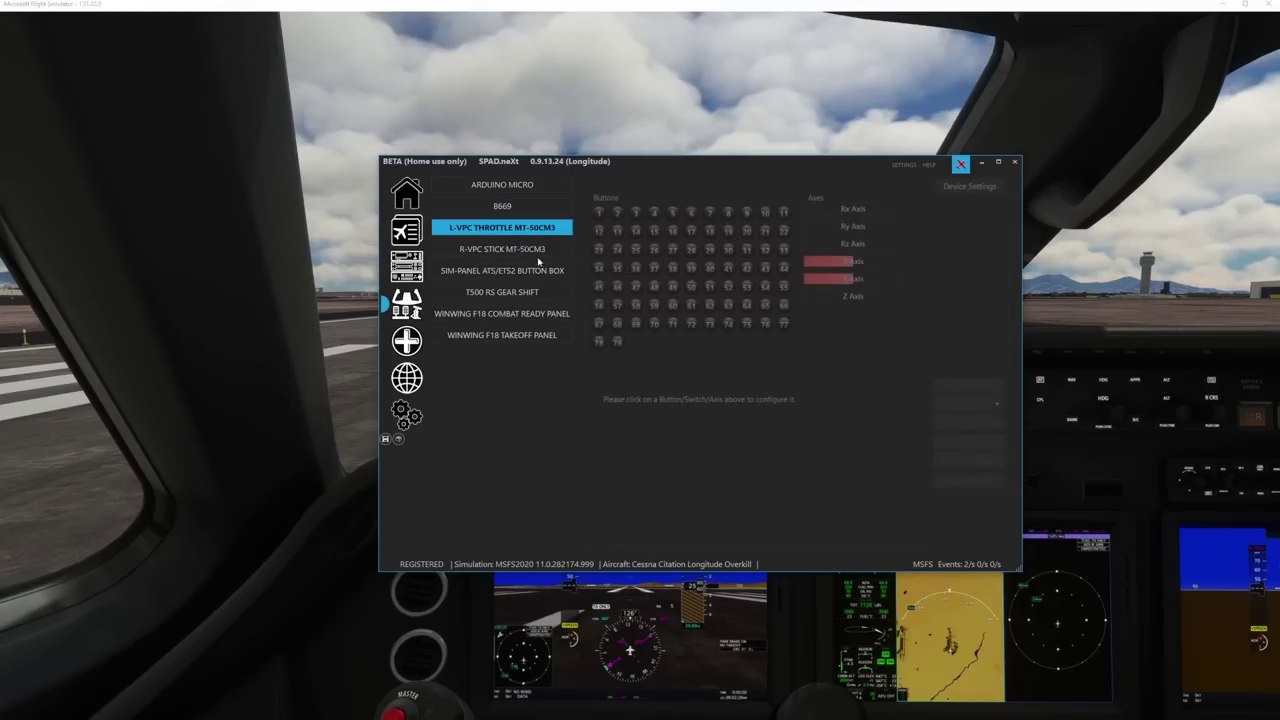
click(878, 212)
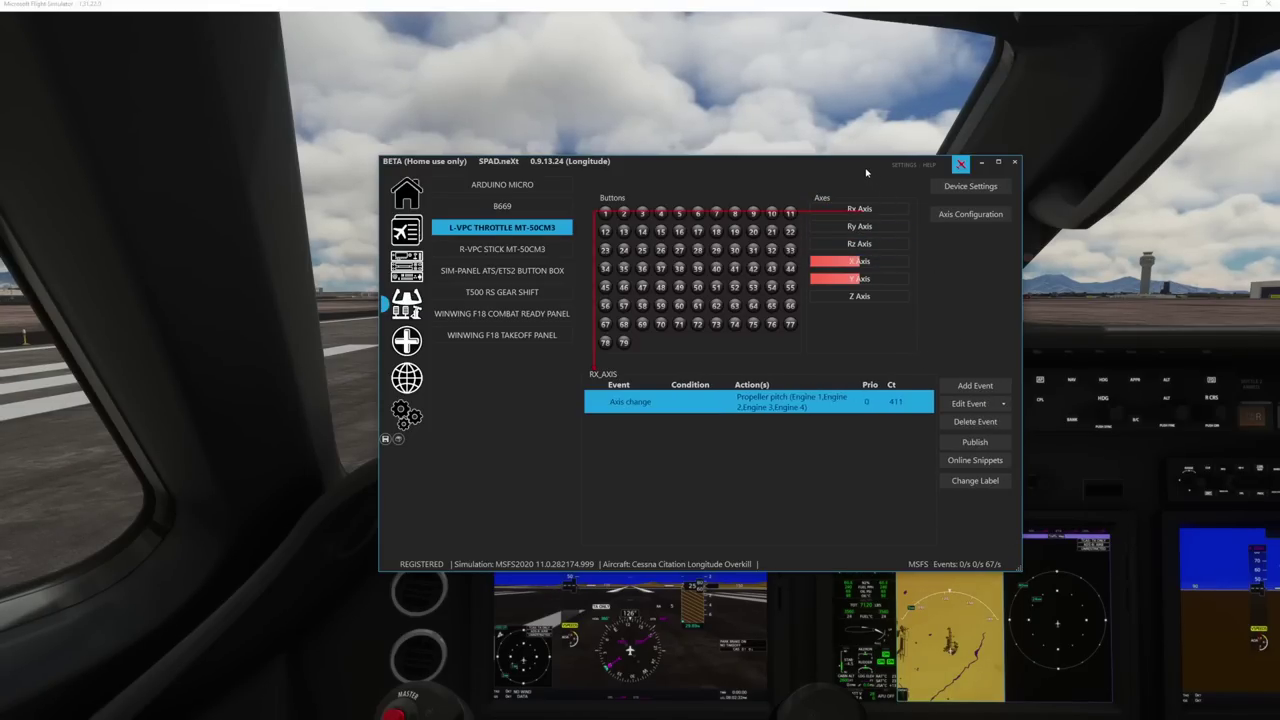
drag(864, 175, 805, 160)
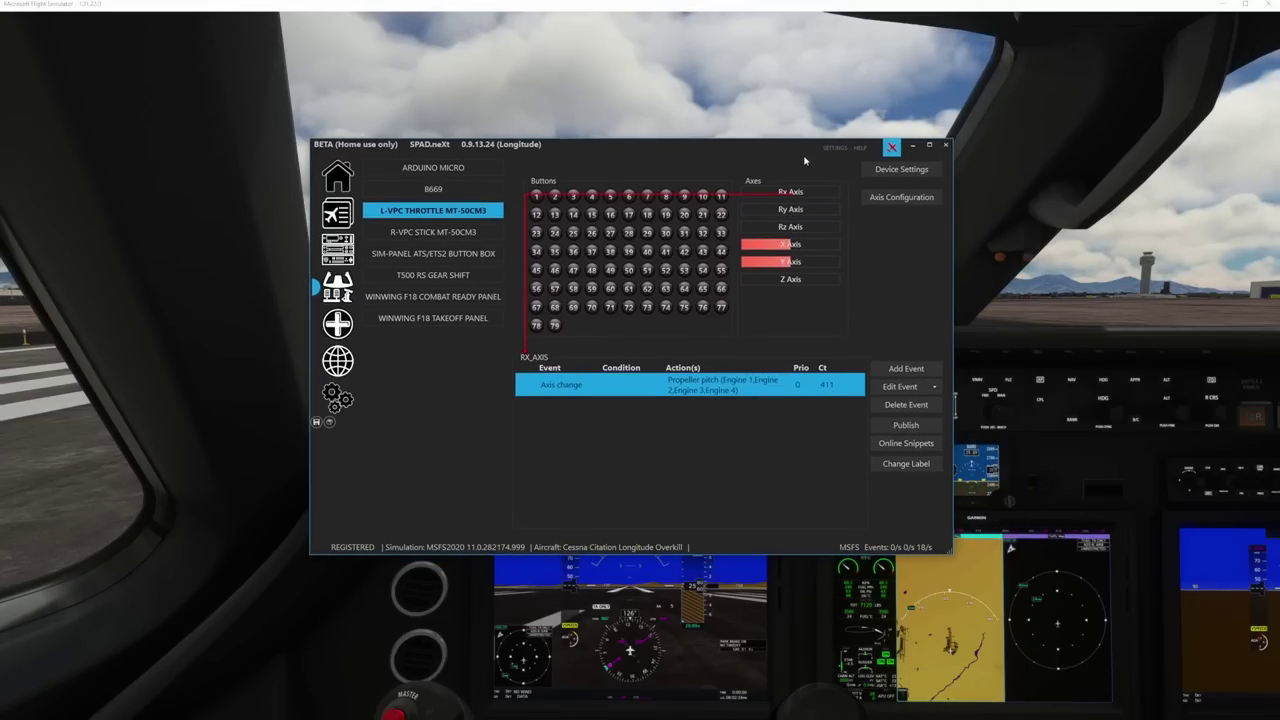
click(824, 194)
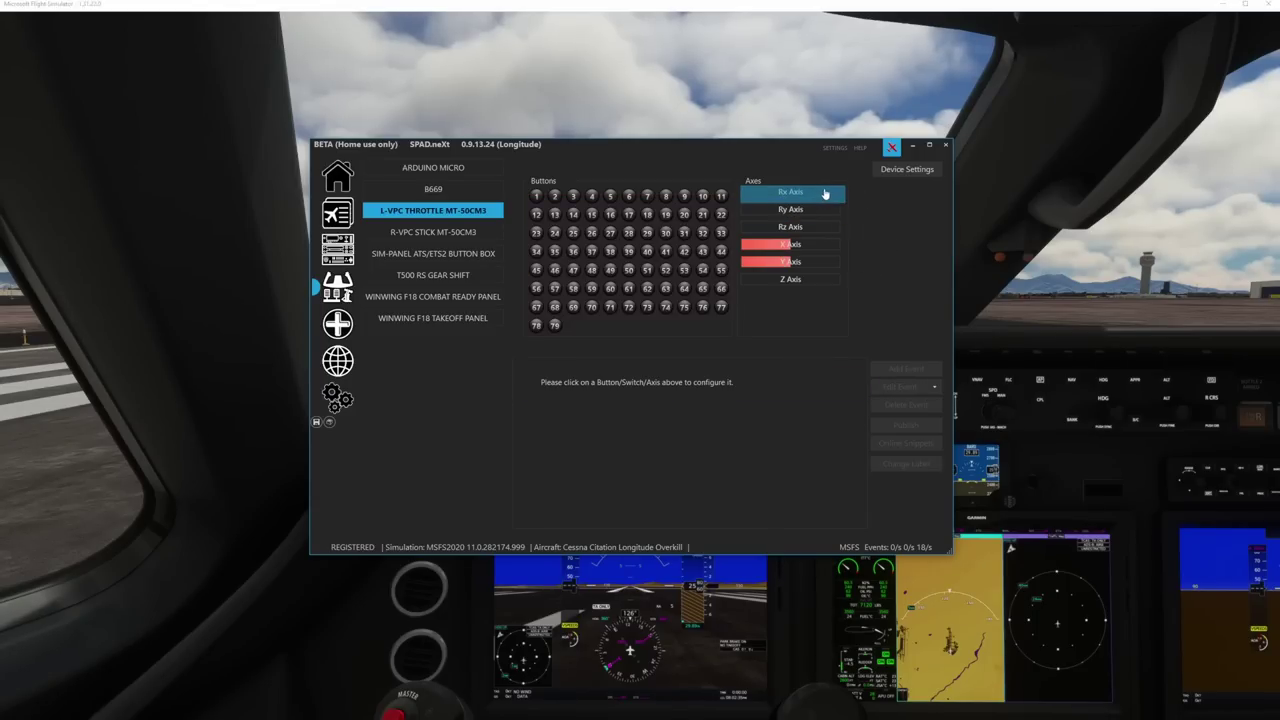
click(781, 196)
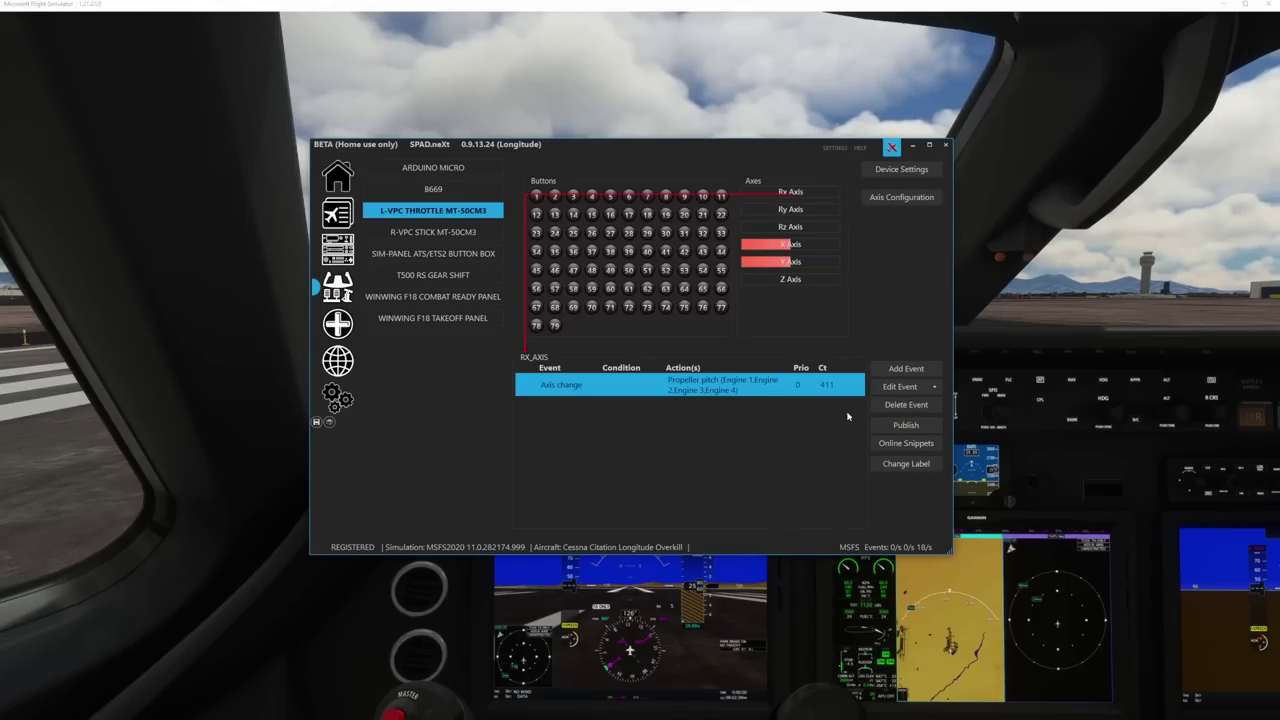
click(906, 405)
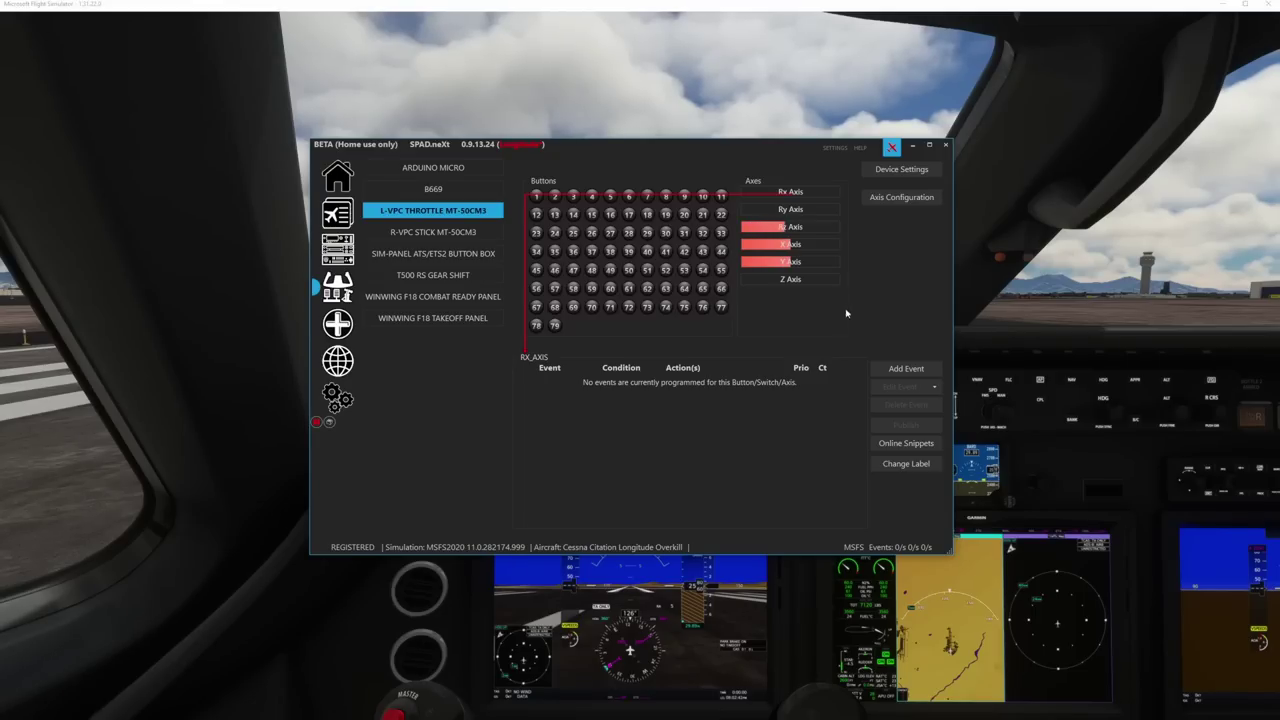
- Delete the mixture event from the throttle's Rz axis and move the SPAD.neXt window clear of the cockpit pedestal
click(808, 230)
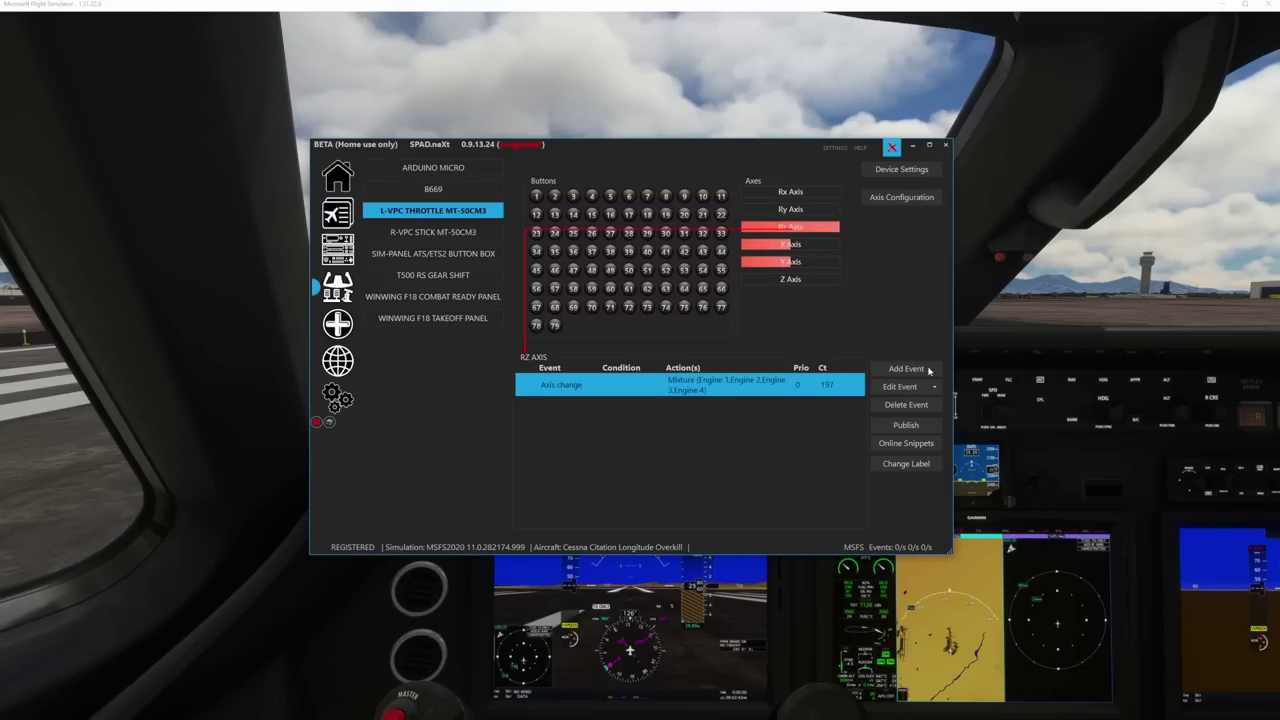
click(906, 406)
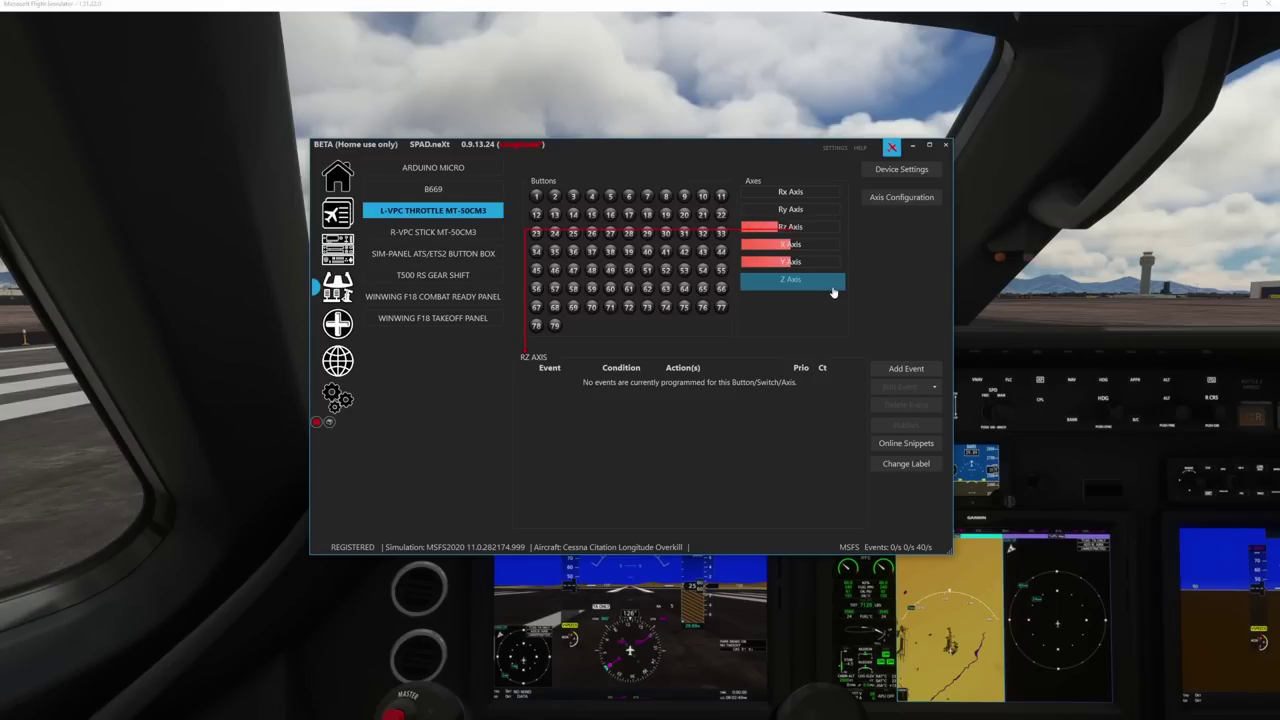
drag(763, 153, 530, 46)
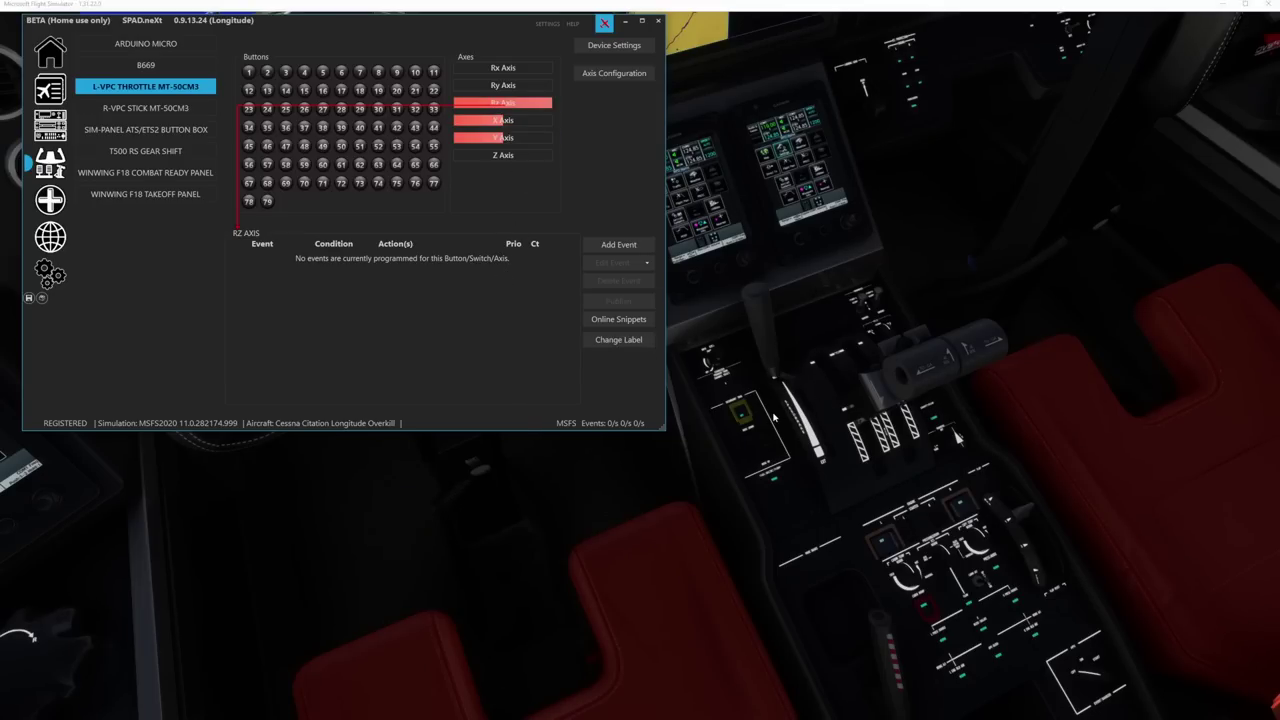
- Add a Standard Axis event to the throttle's Rz axis with Spoilers as its action
click(618, 245)
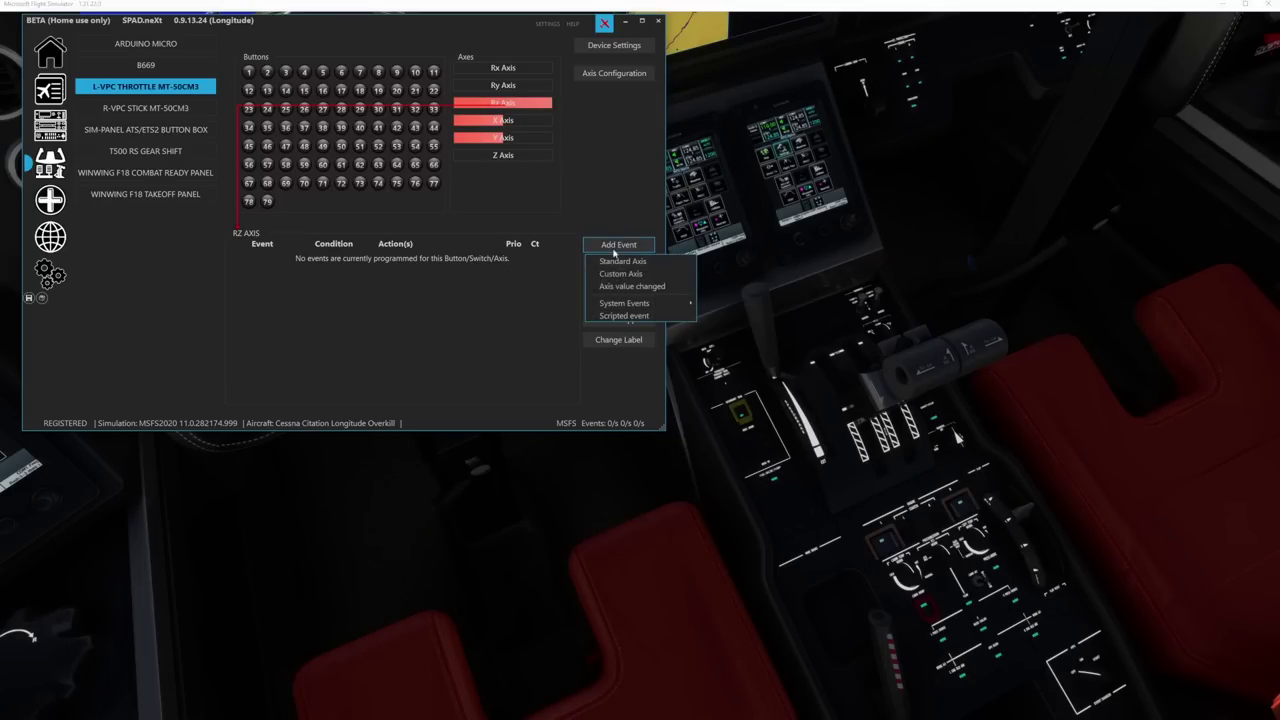
click(628, 264)
click(412, 209)
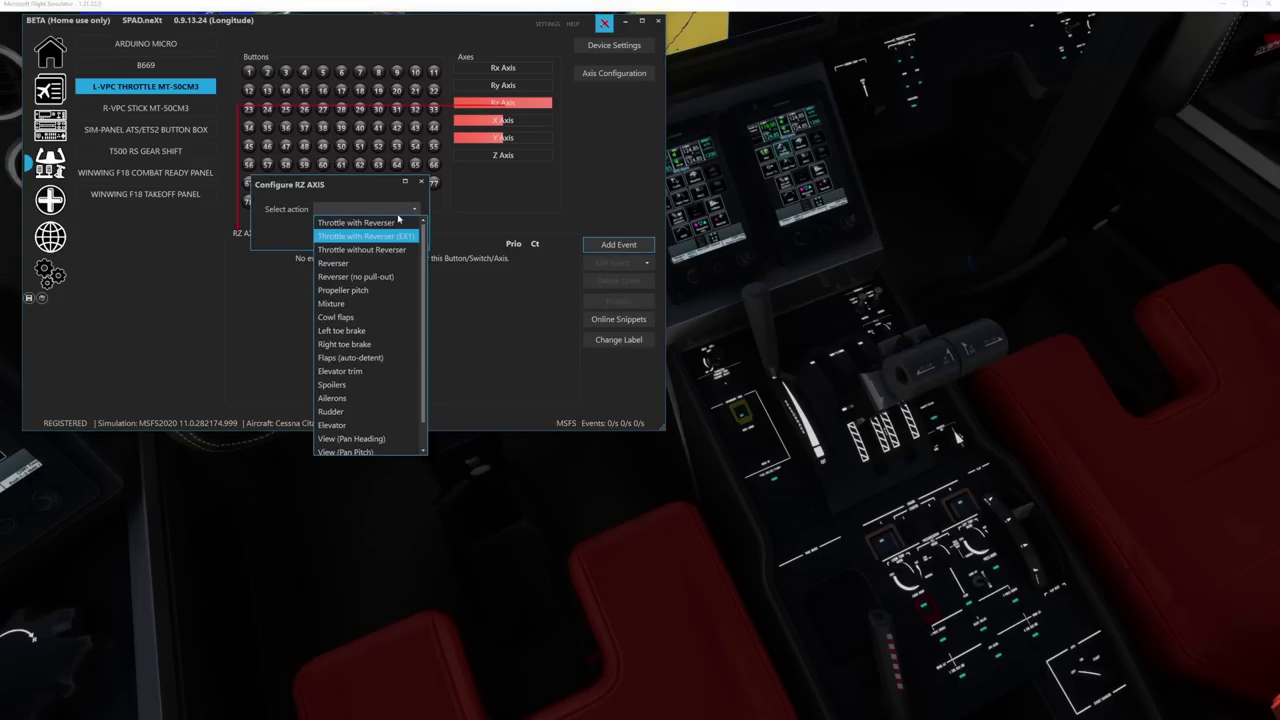
click(350, 384)
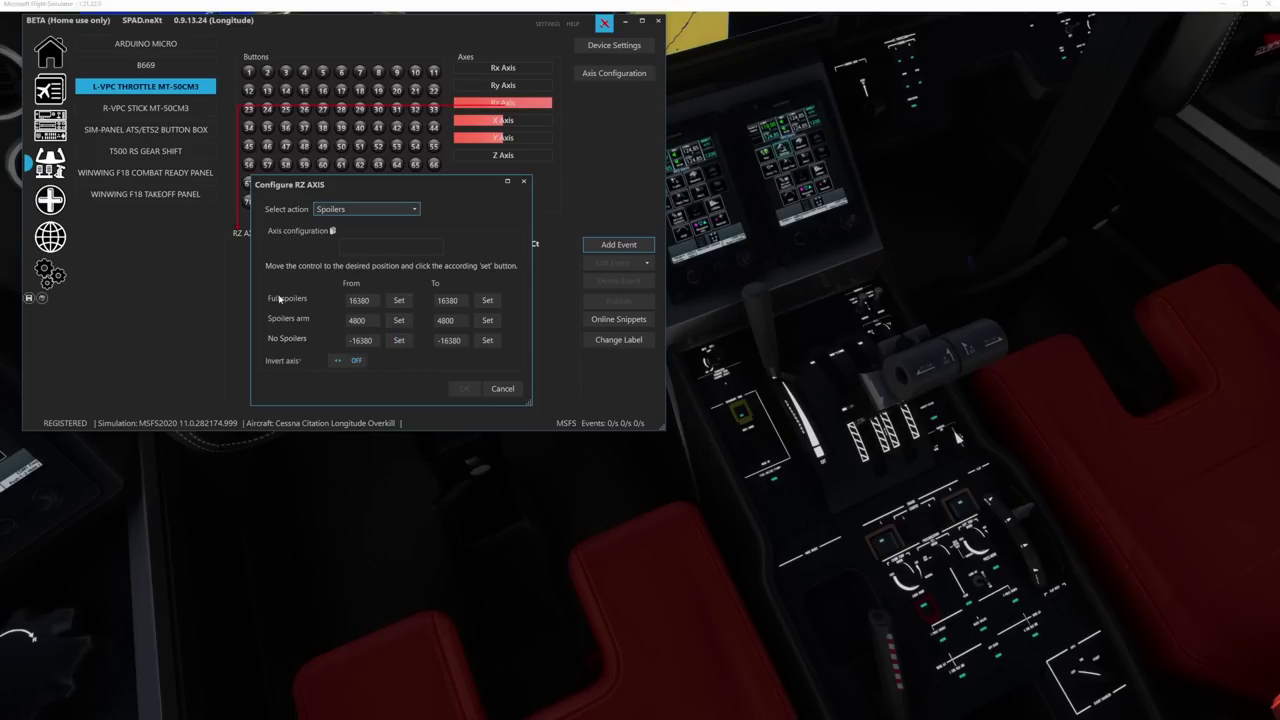
- Calibrate the Rz spoiler axis with No Spoilers at 60000, Spoilers arm from 58140 to 55923 and Full spoilers at 0, and save it
click(400, 341)
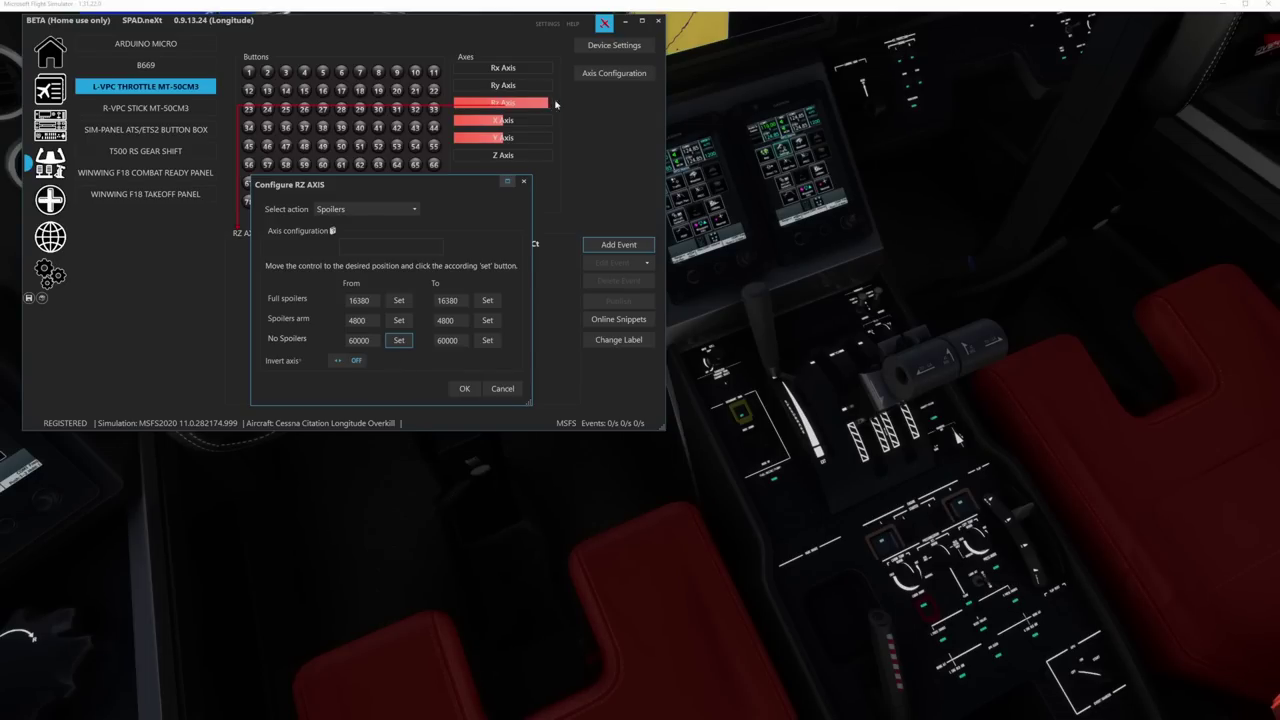
click(402, 322)
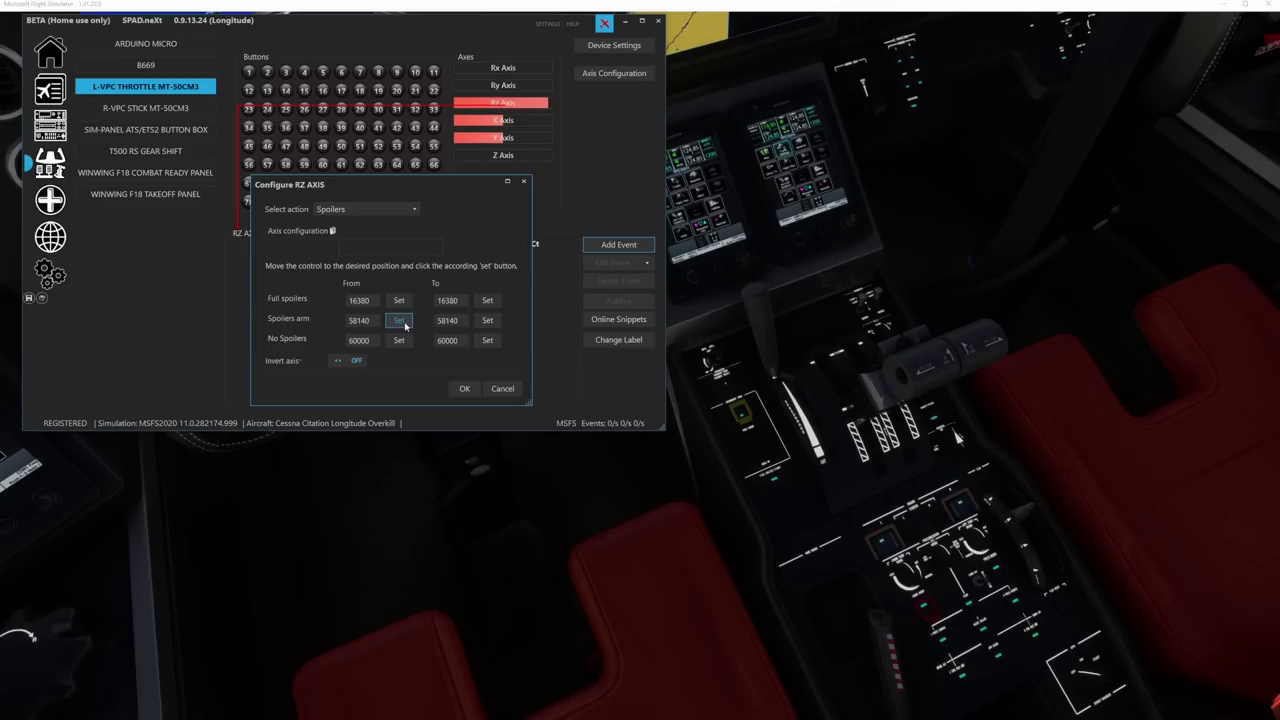
click(489, 322)
click(398, 303)
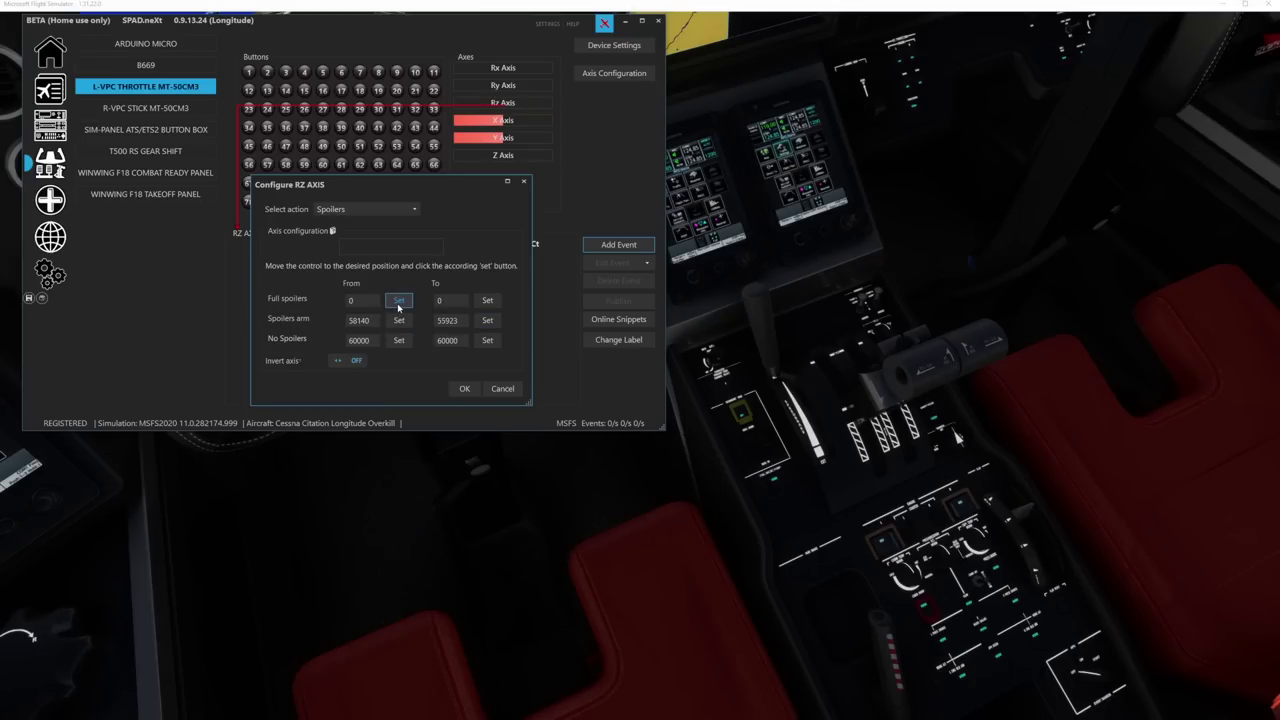
click(465, 389)
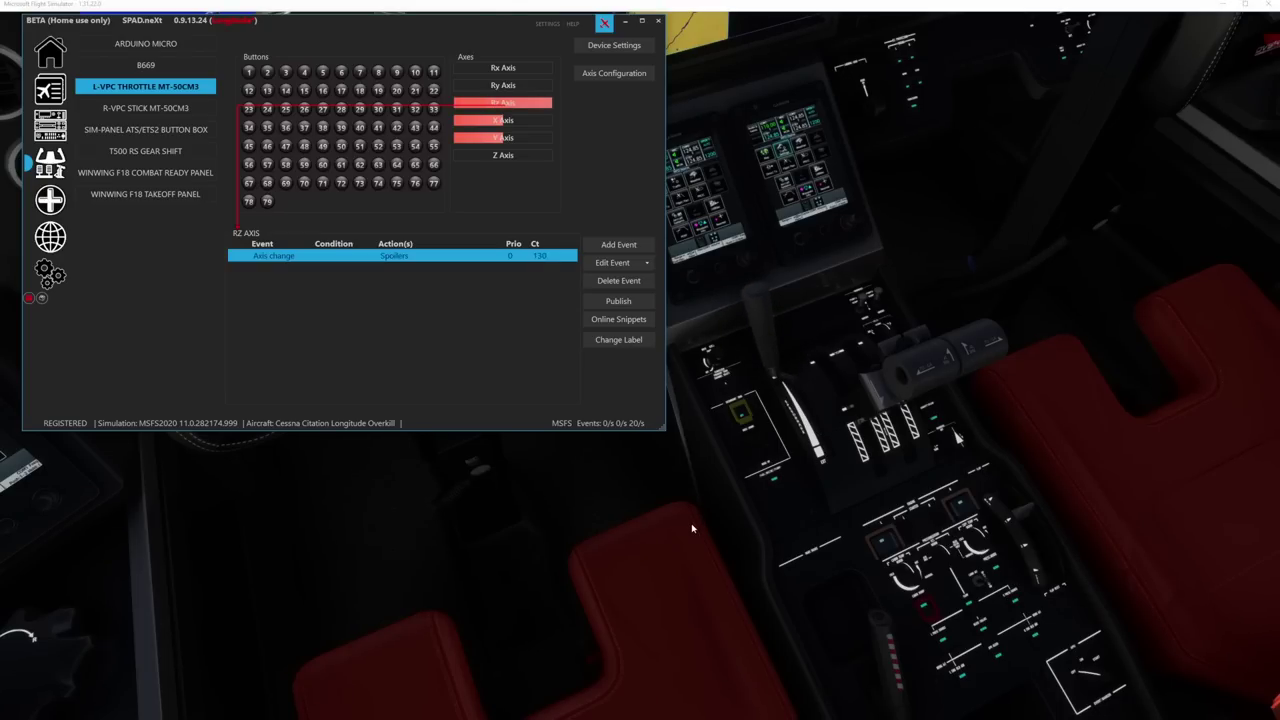
- Return to the simulator, view the pedestal up close, and move the speedbrake lever through its range to test the spoiler axis
click(802, 466)
key(ctrl+space)
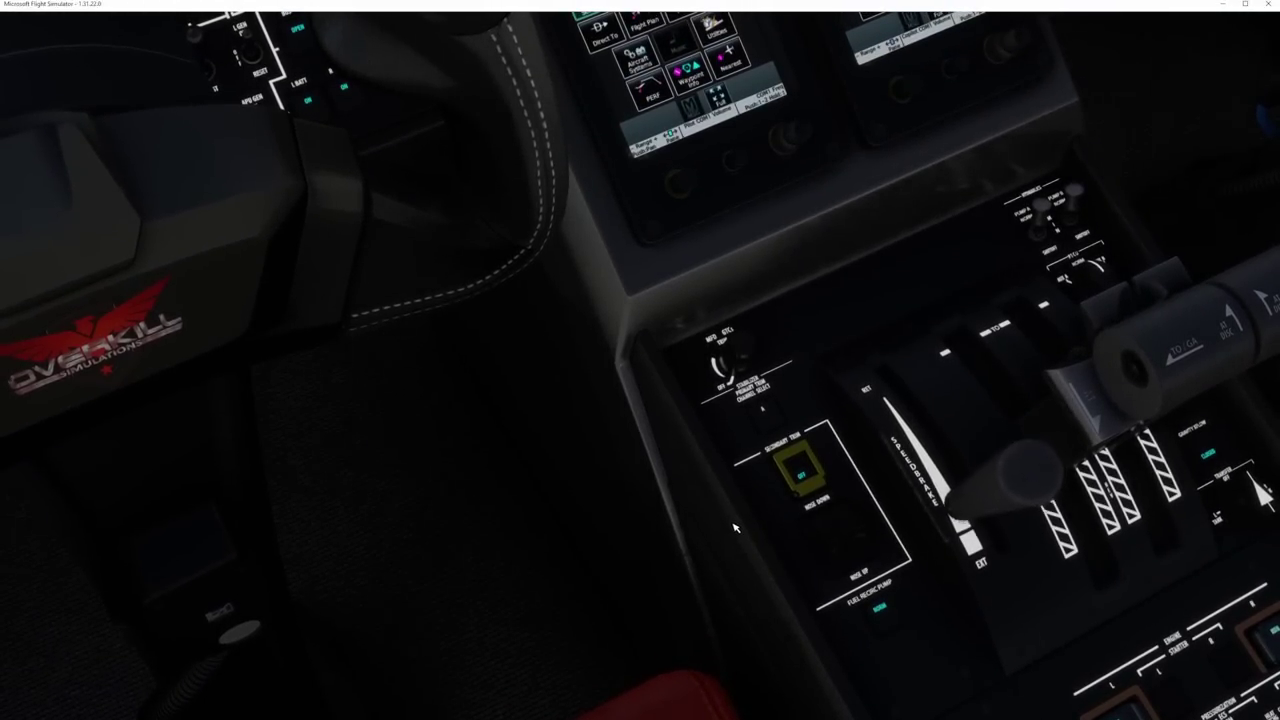
key(slash)
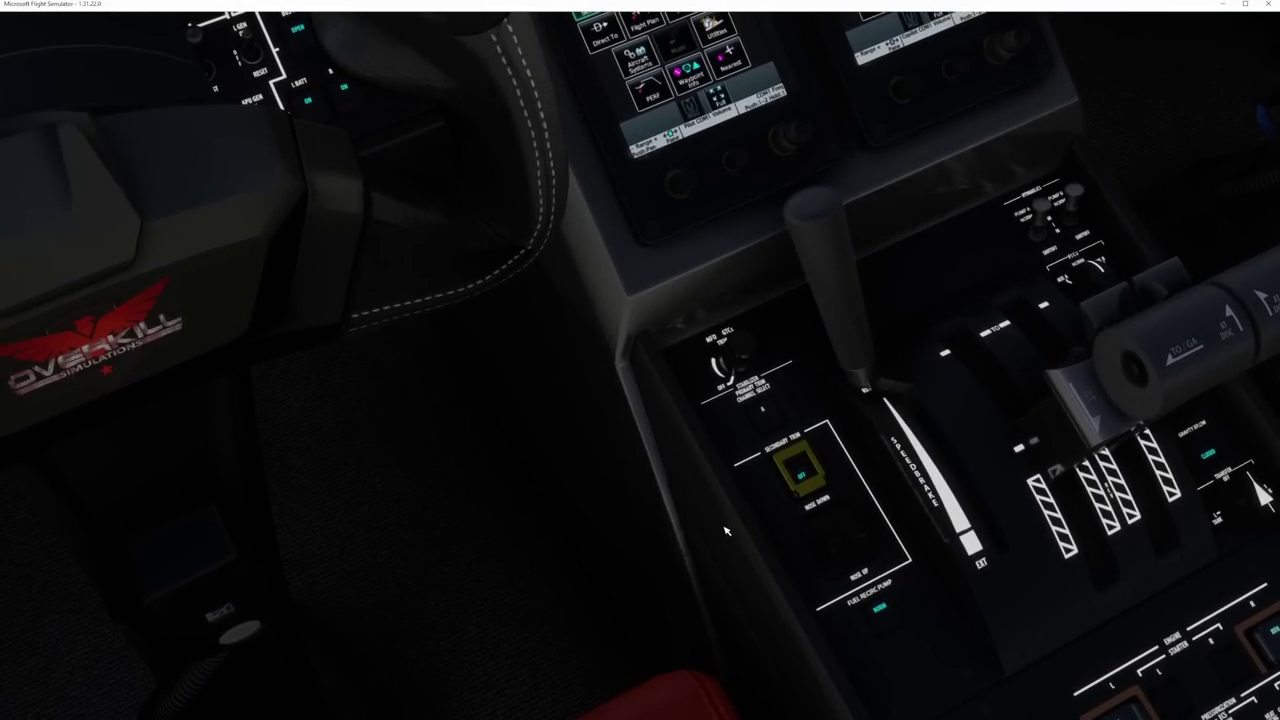
key(slash)
key(slash)
key(slash)
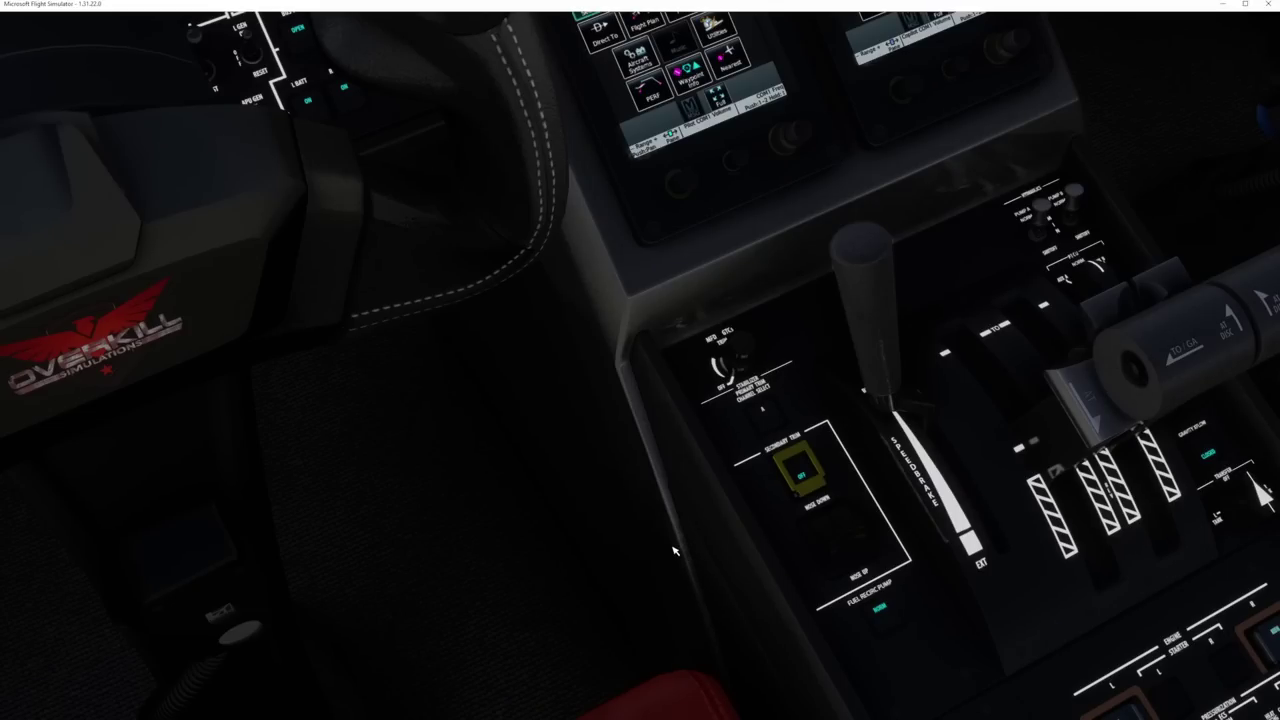
key(slash)
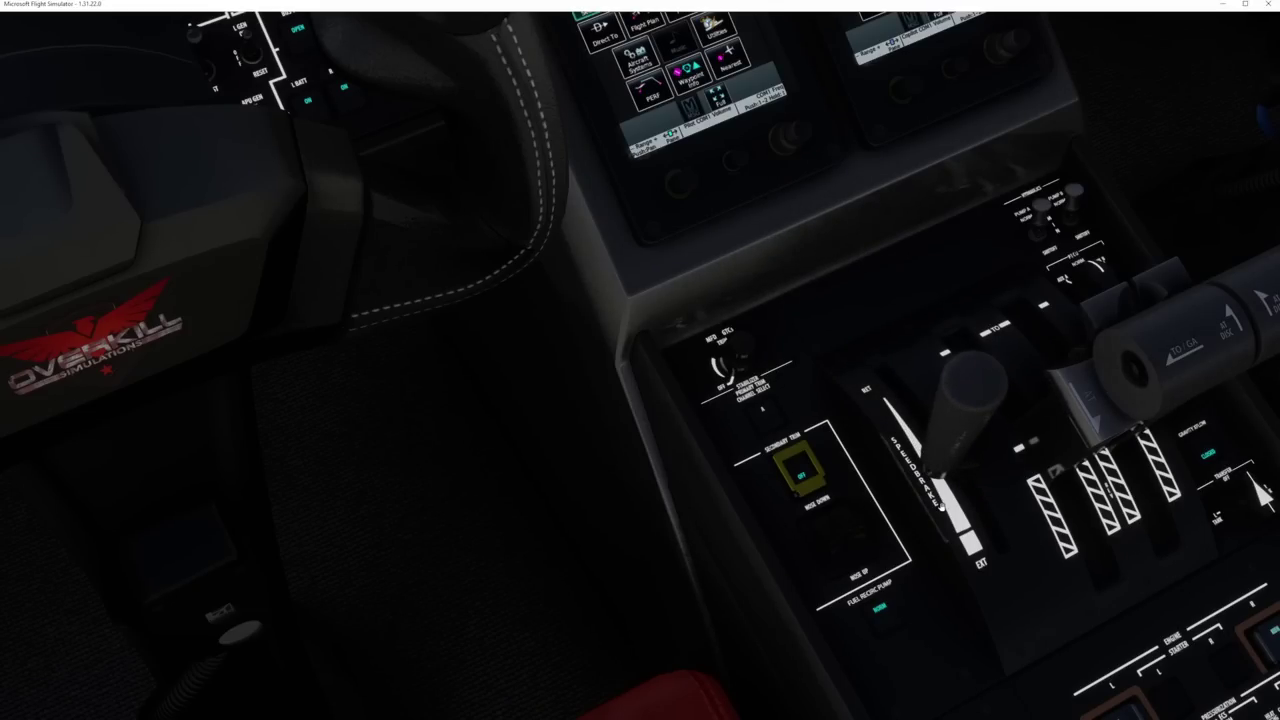
key(slash)
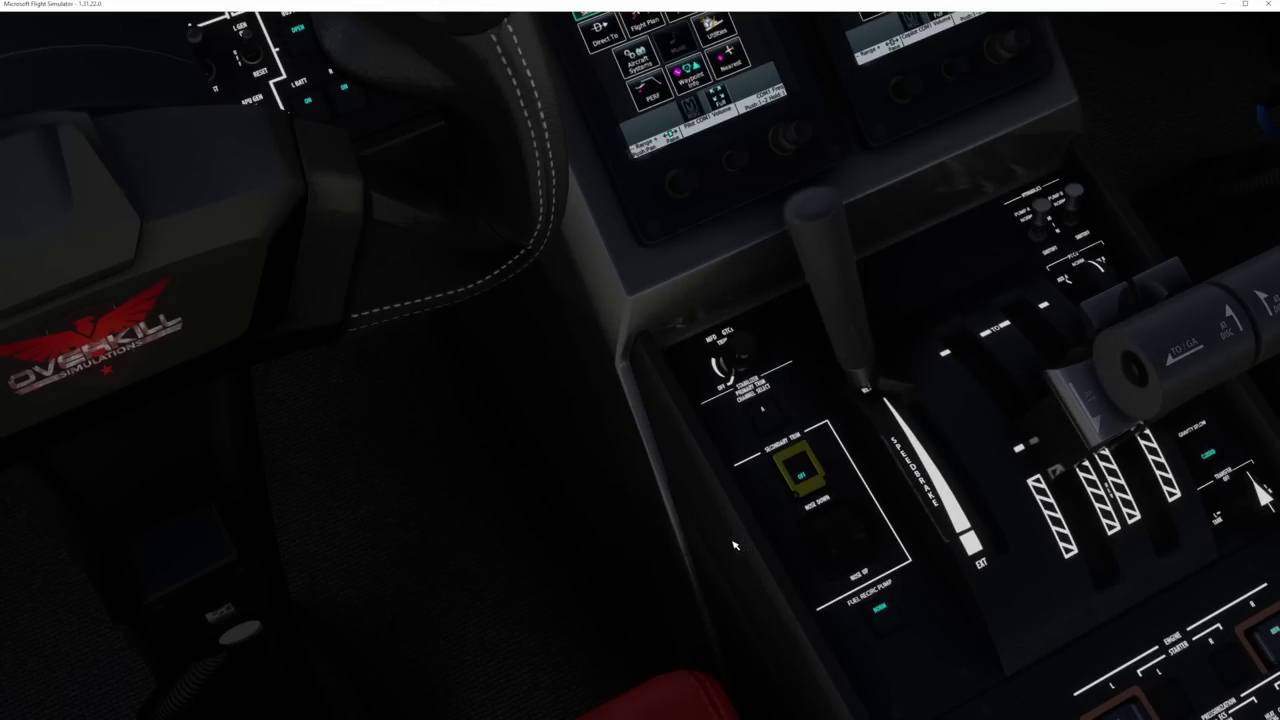
- Switch to SPAD.neXt, replace the throttle Rz axis Spoilers event with a Custom Axis targeting SPOILERS_SET using the axis value, and save the profile
key(alt+Tab)
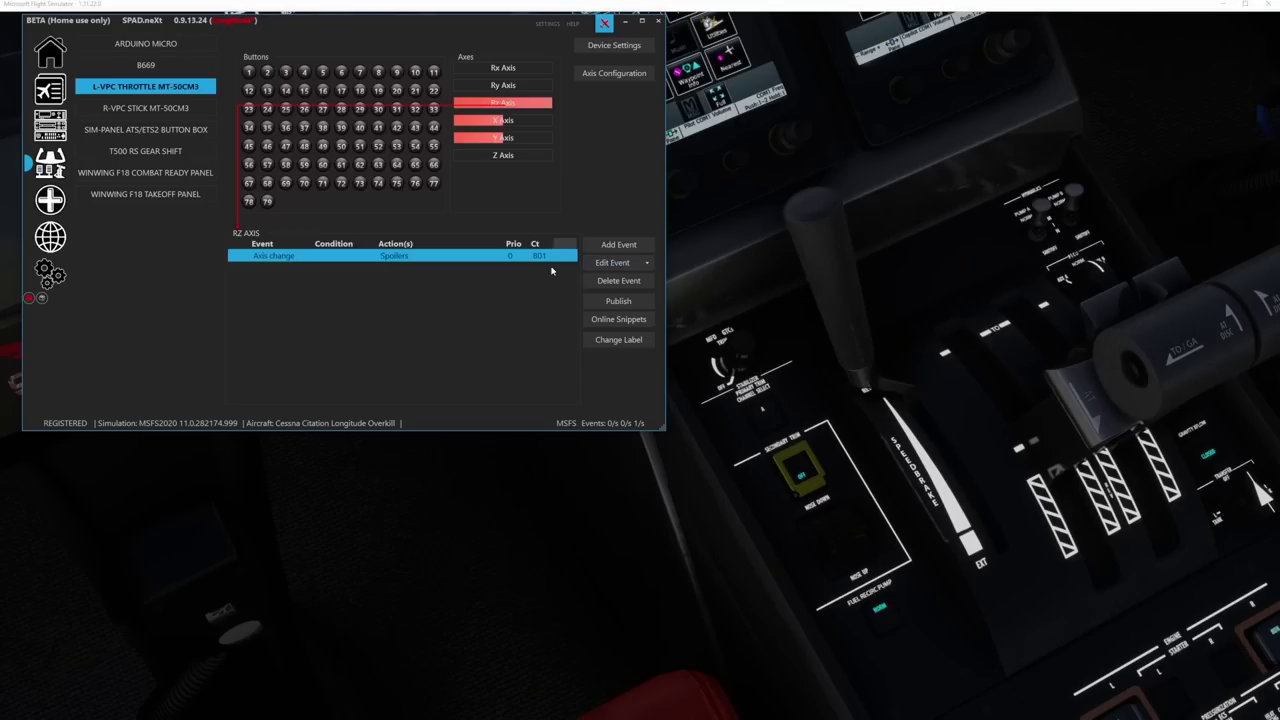
click(619, 281)
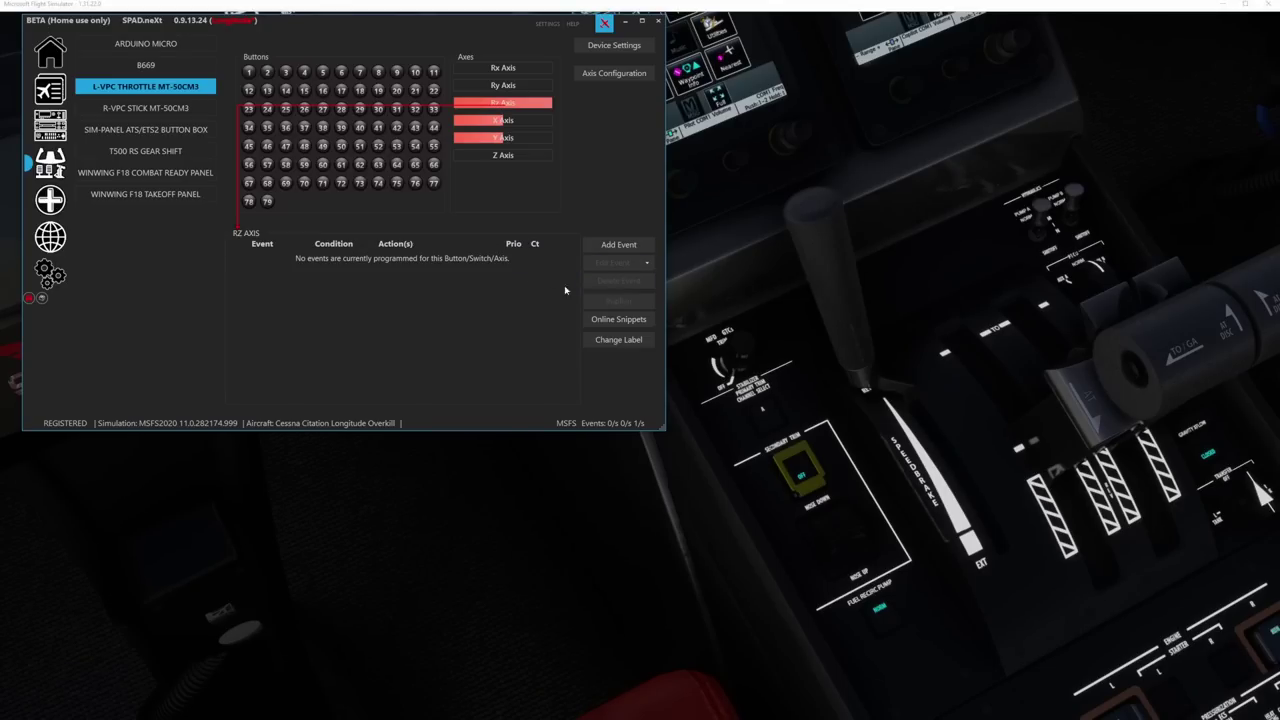
click(612, 245)
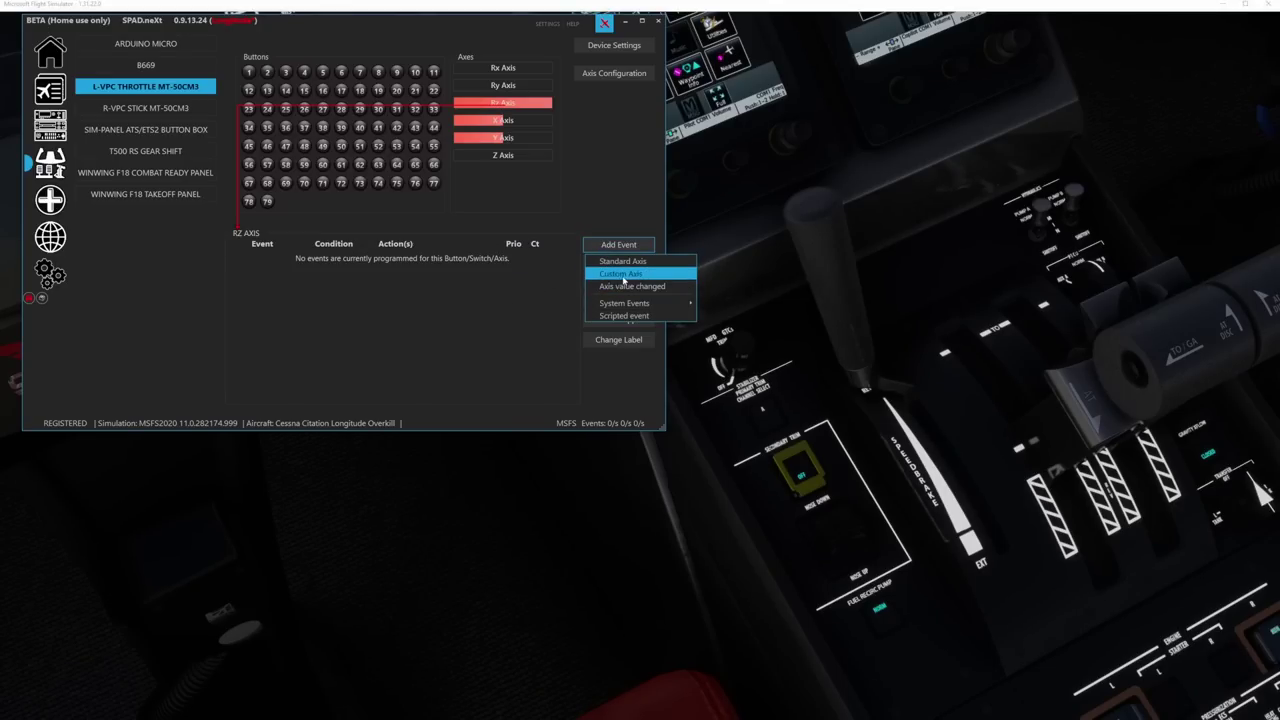
click(622, 274)
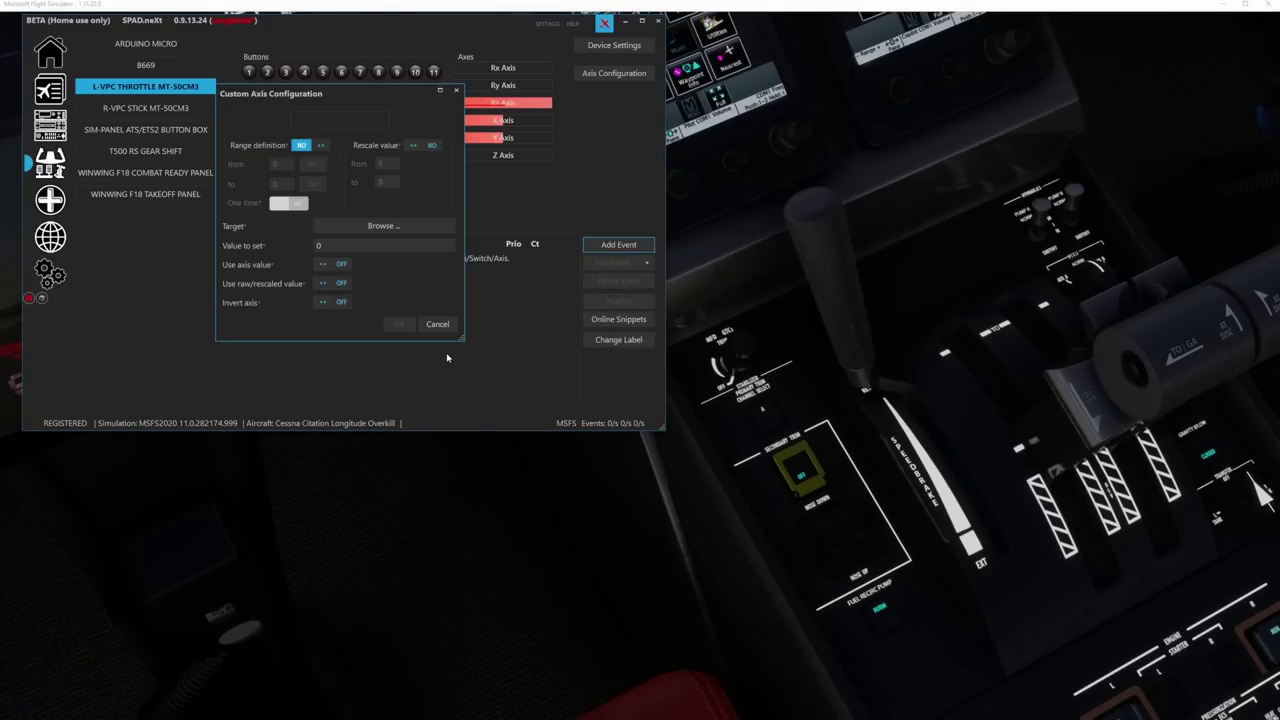
click(402, 228)
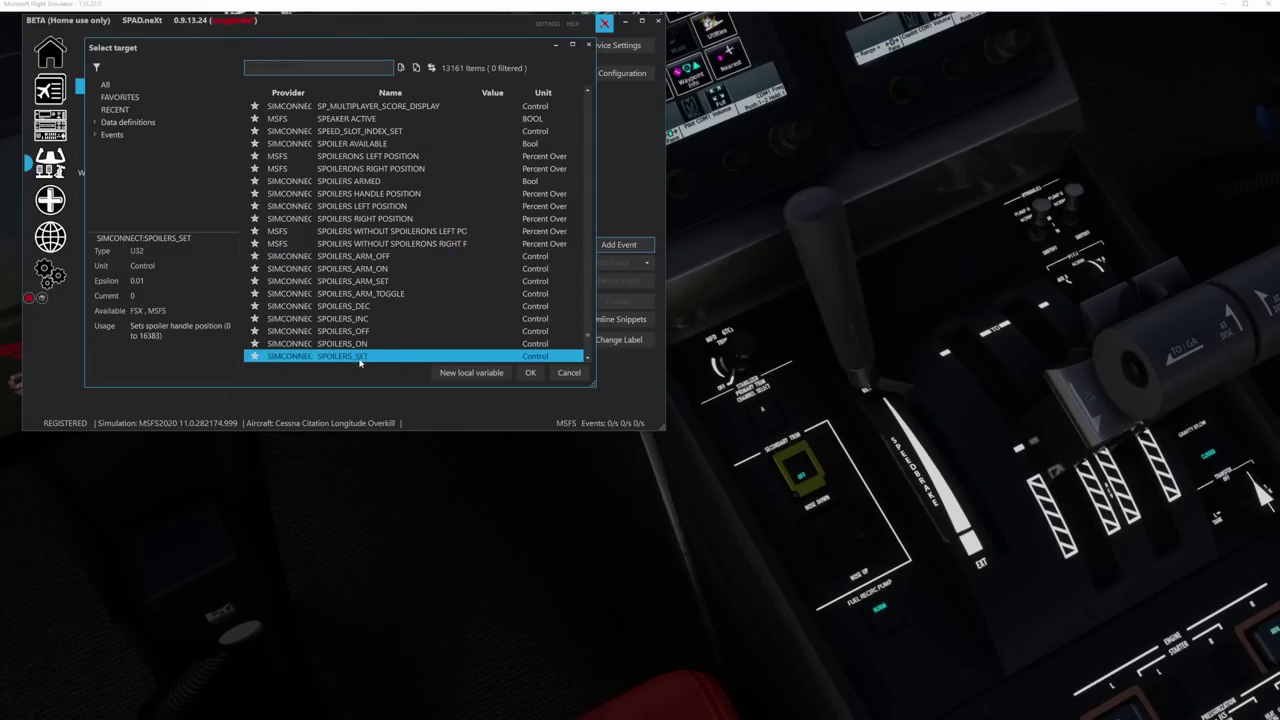
click(530, 373)
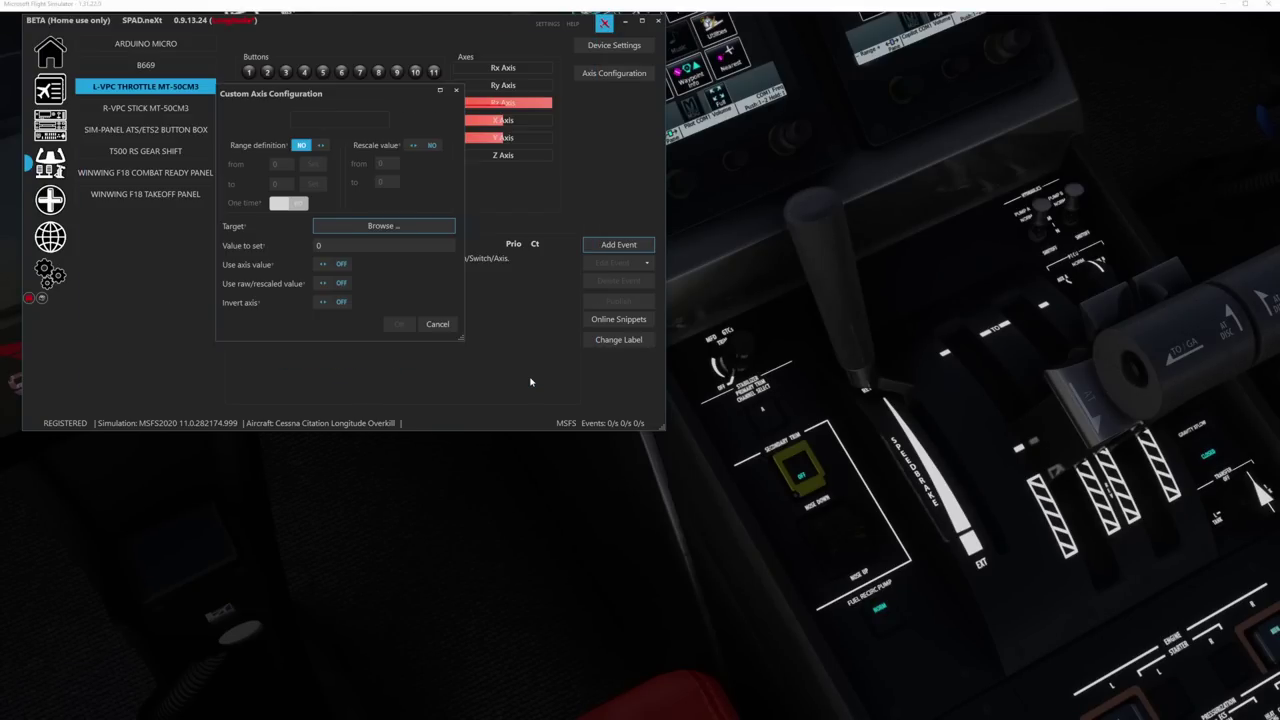
click(322, 266)
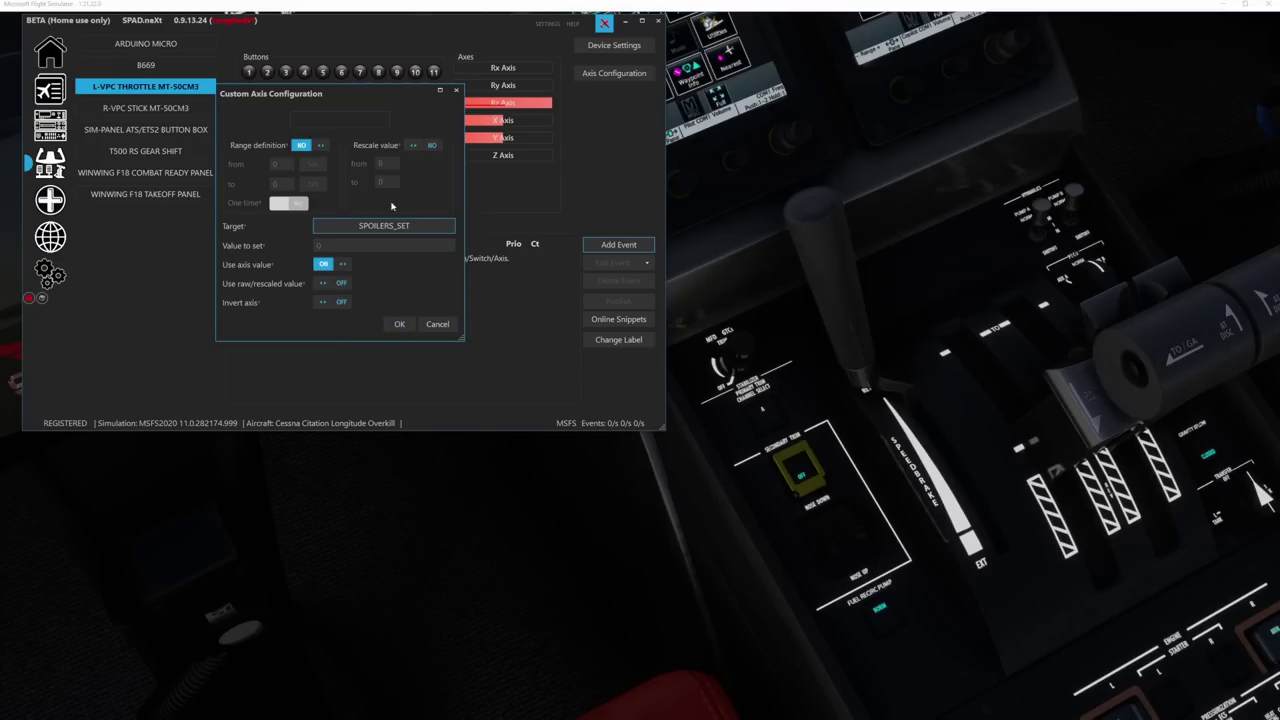
click(399, 324)
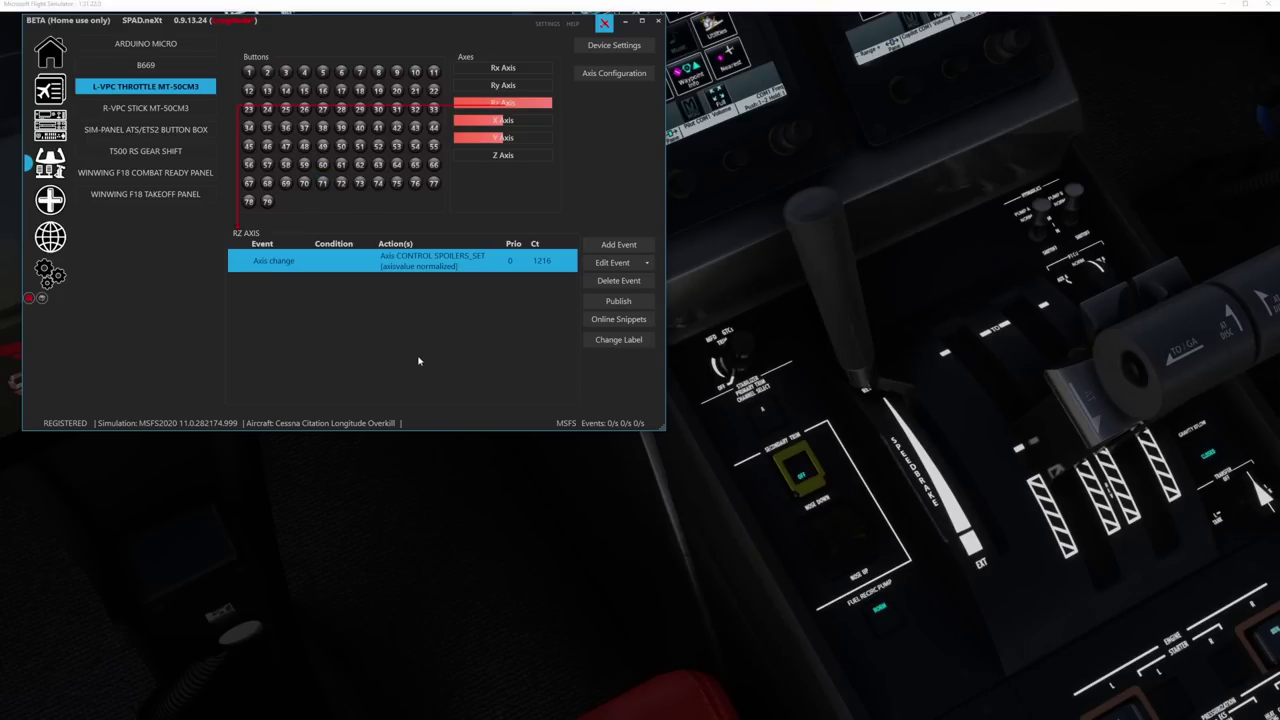
click(29, 298)
- Add a Button pressed event to throttle button 21 and start a Send Simulation-Event action for it
click(415, 92)
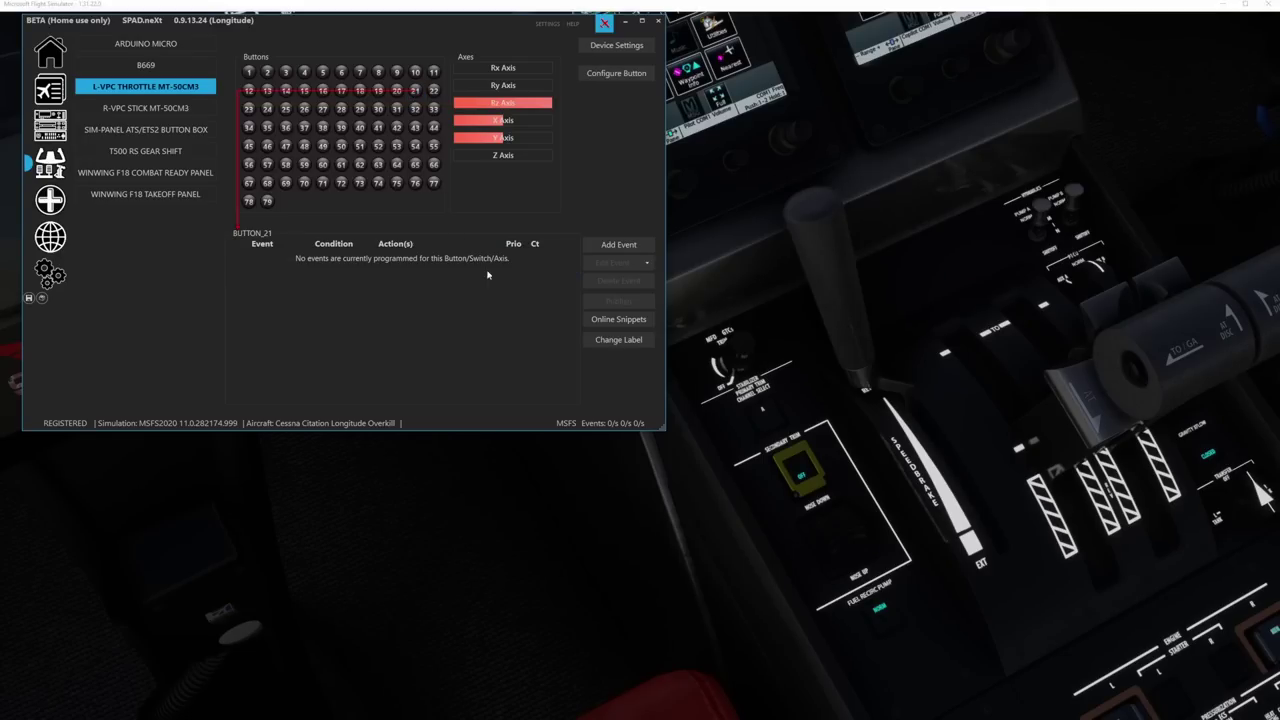
click(618, 244)
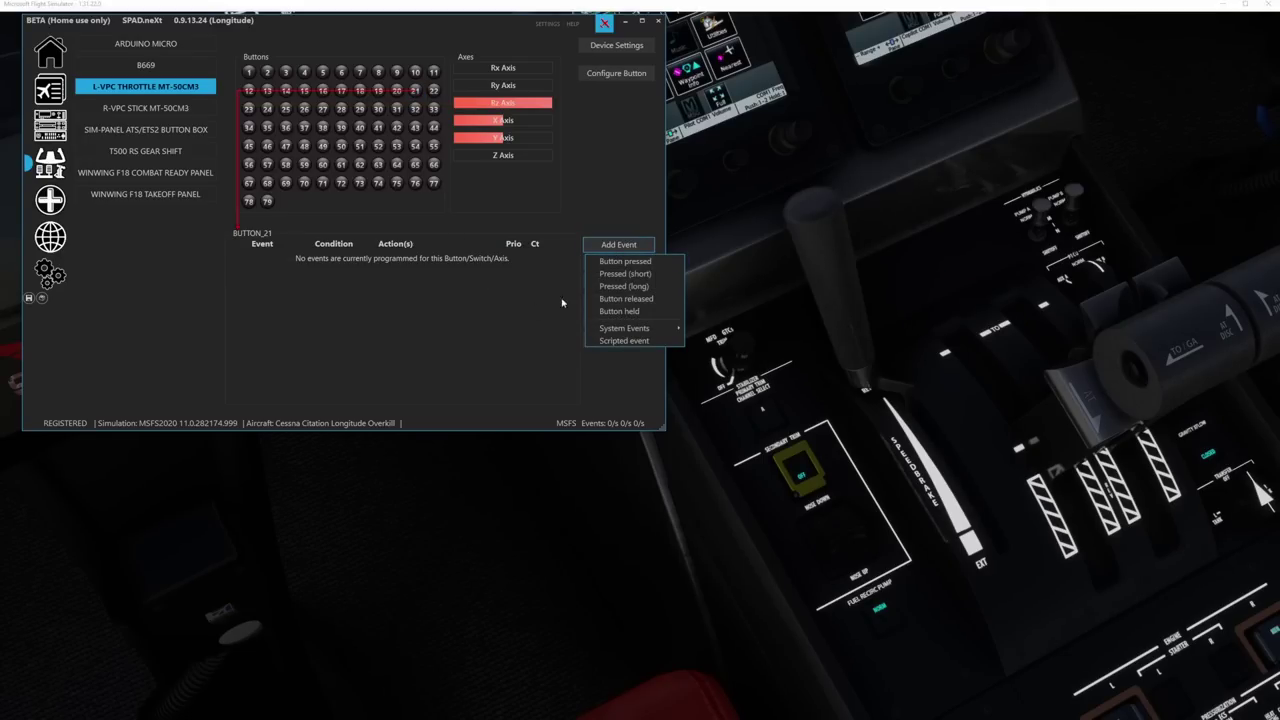
click(625, 261)
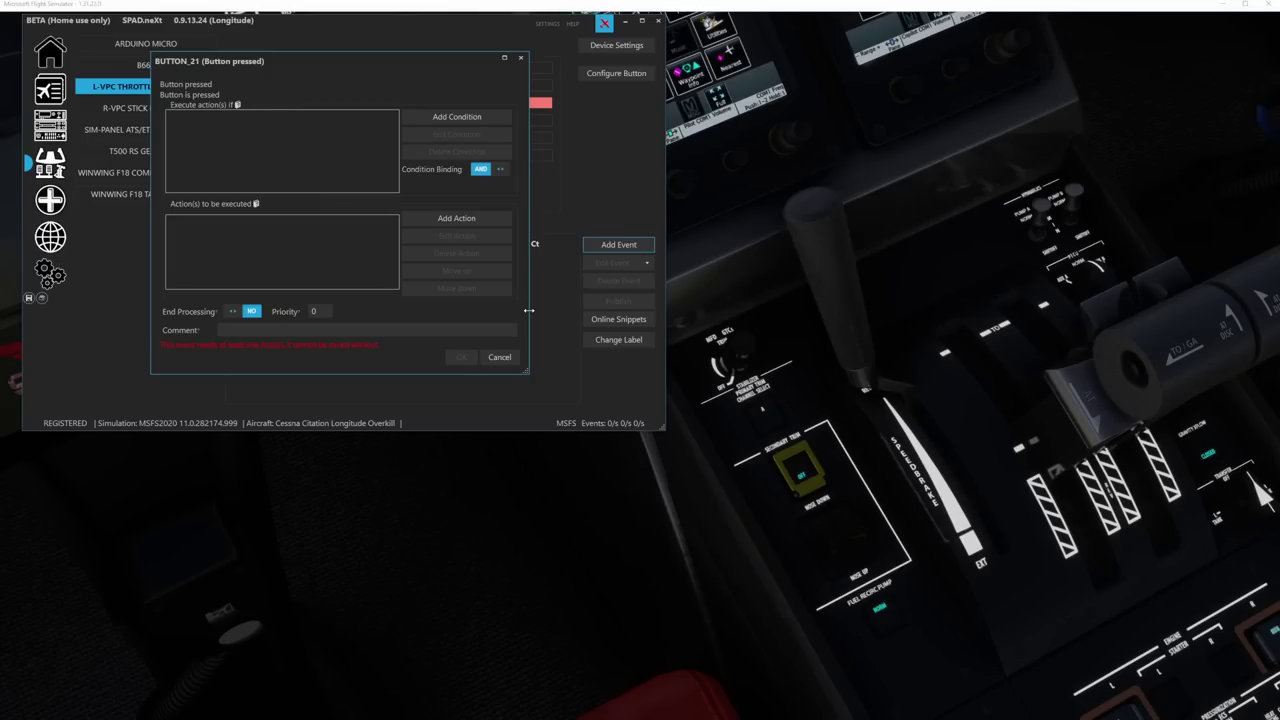
click(466, 220)
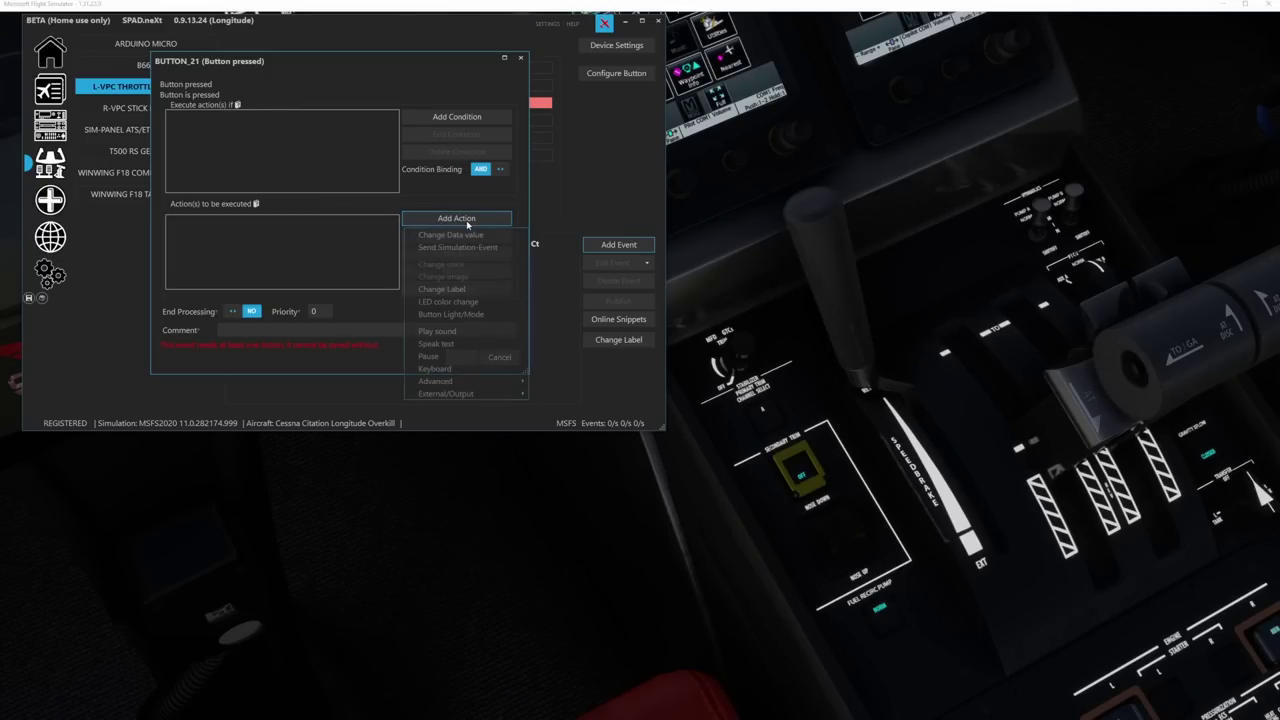
click(460, 249)
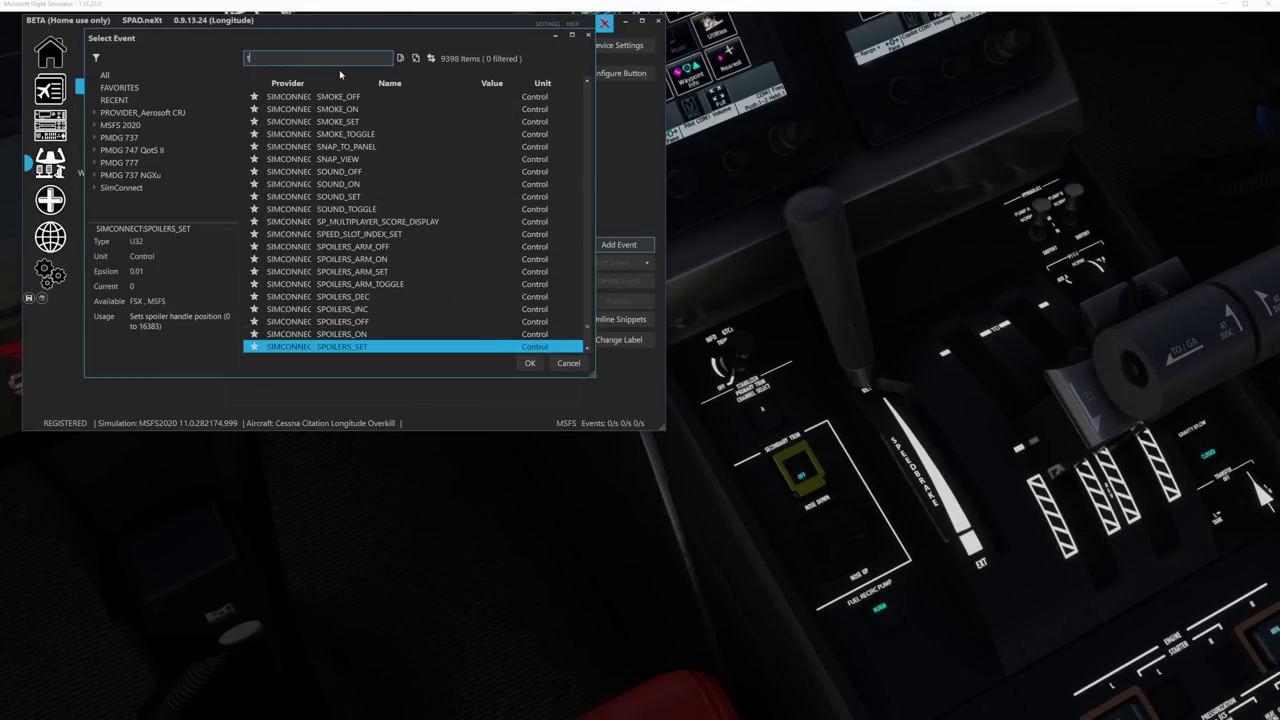
- Search the simulation events for "to_", assign AUTO_THROTTLE_TO_GA to button 21's action, and confirm the event
text(to-G)
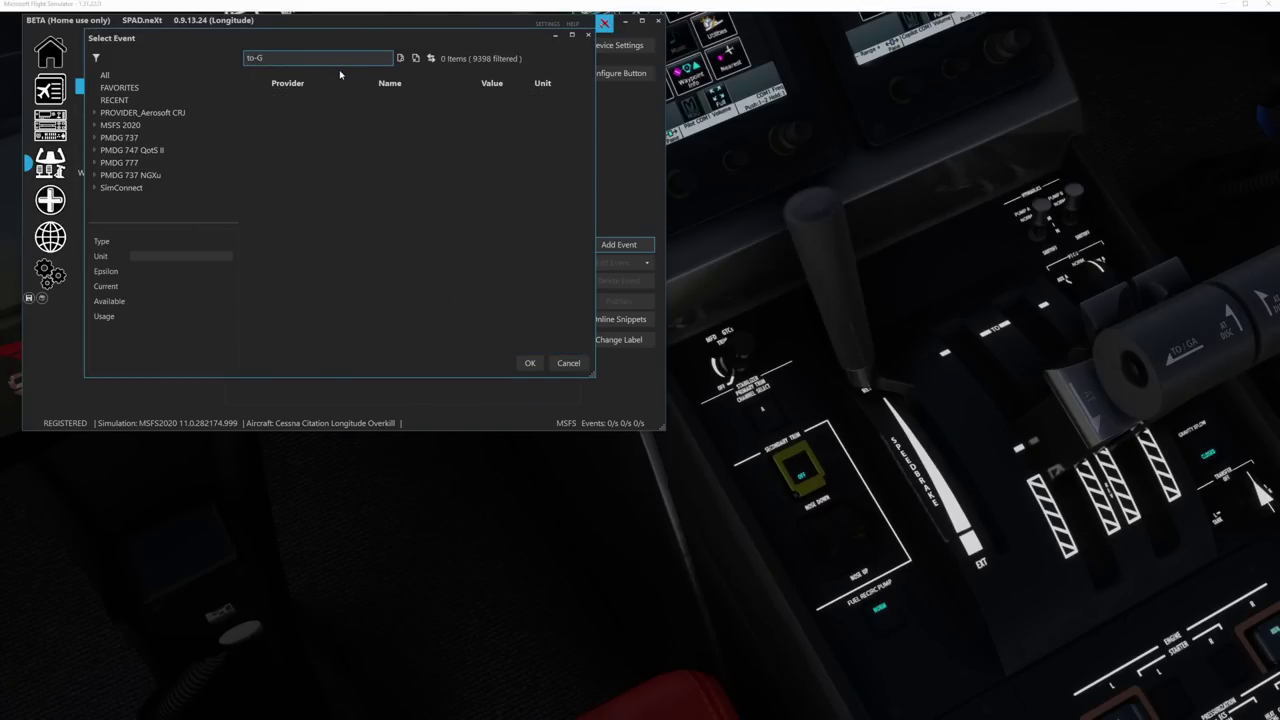
key(BackSpace)
key(BackSpace)
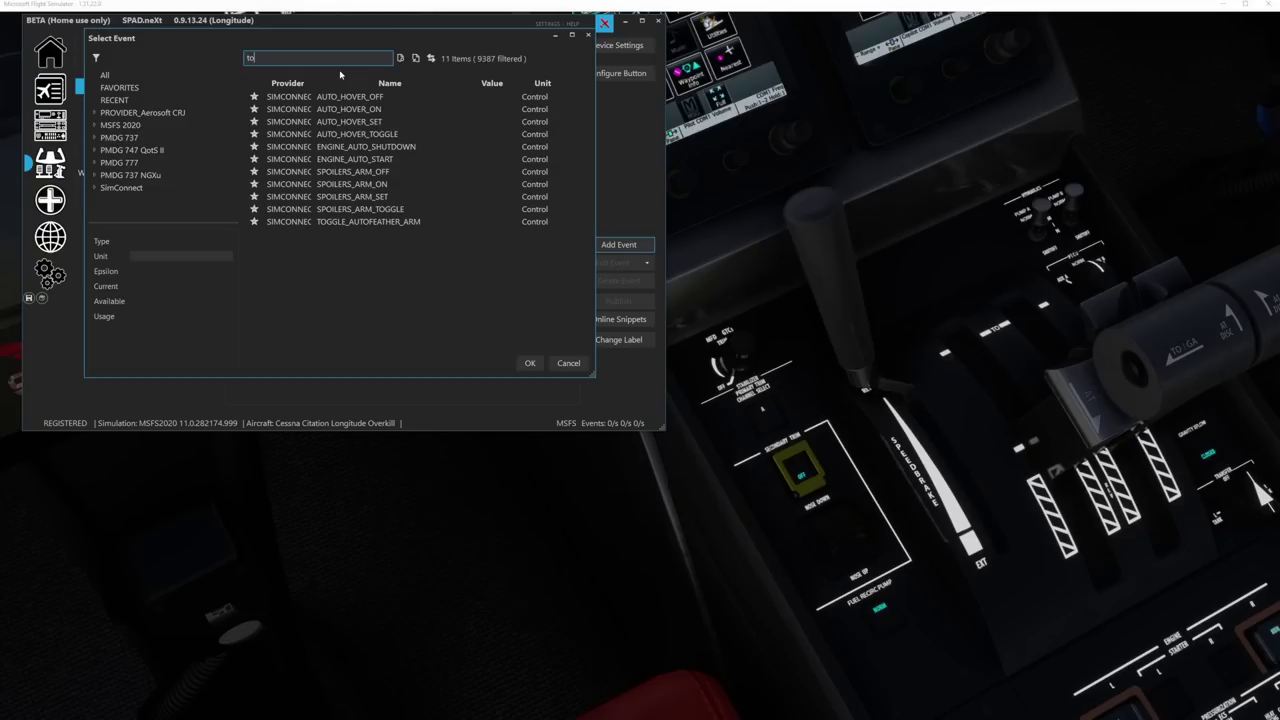
text(_)
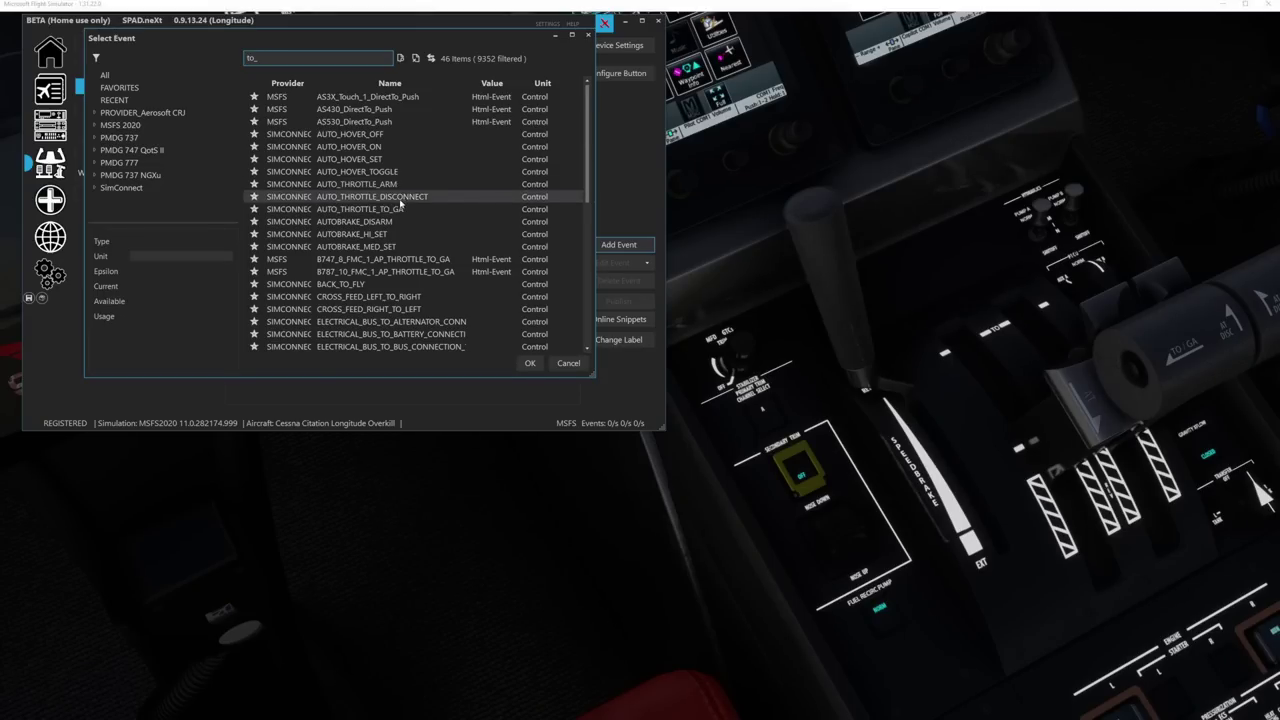
click(411, 209)
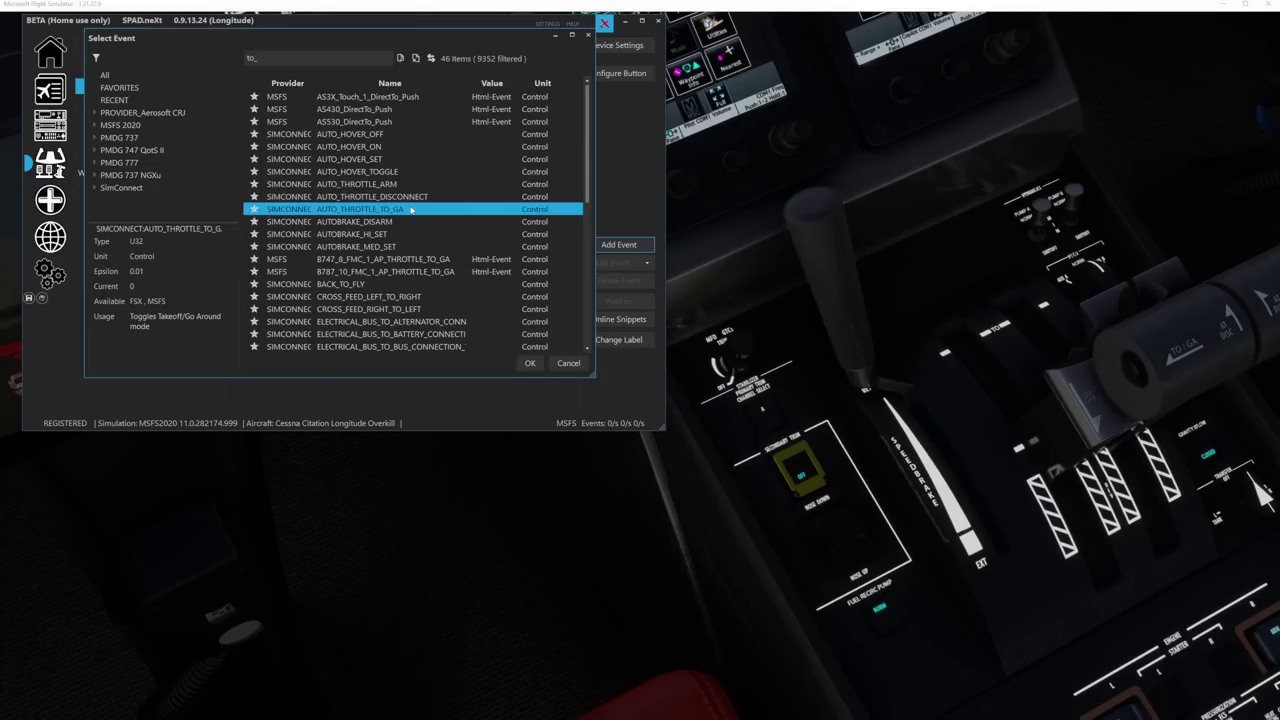
click(531, 363)
click(388, 306)
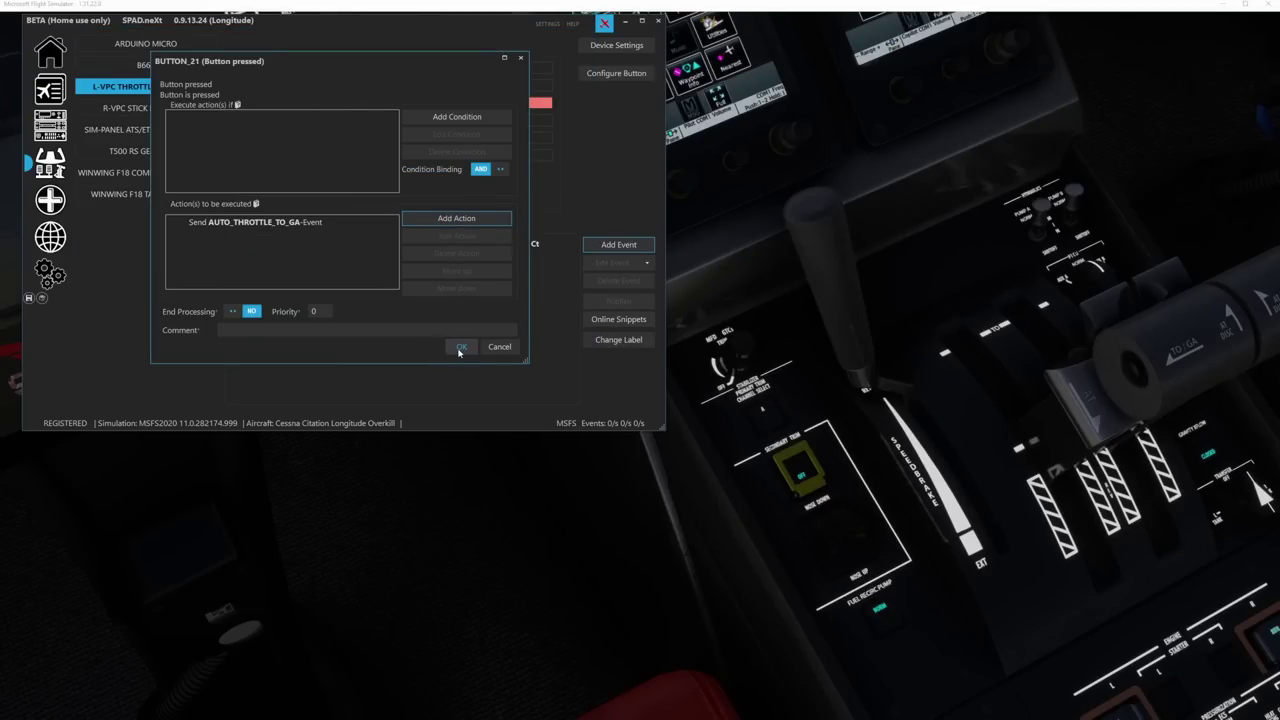
click(460, 347)
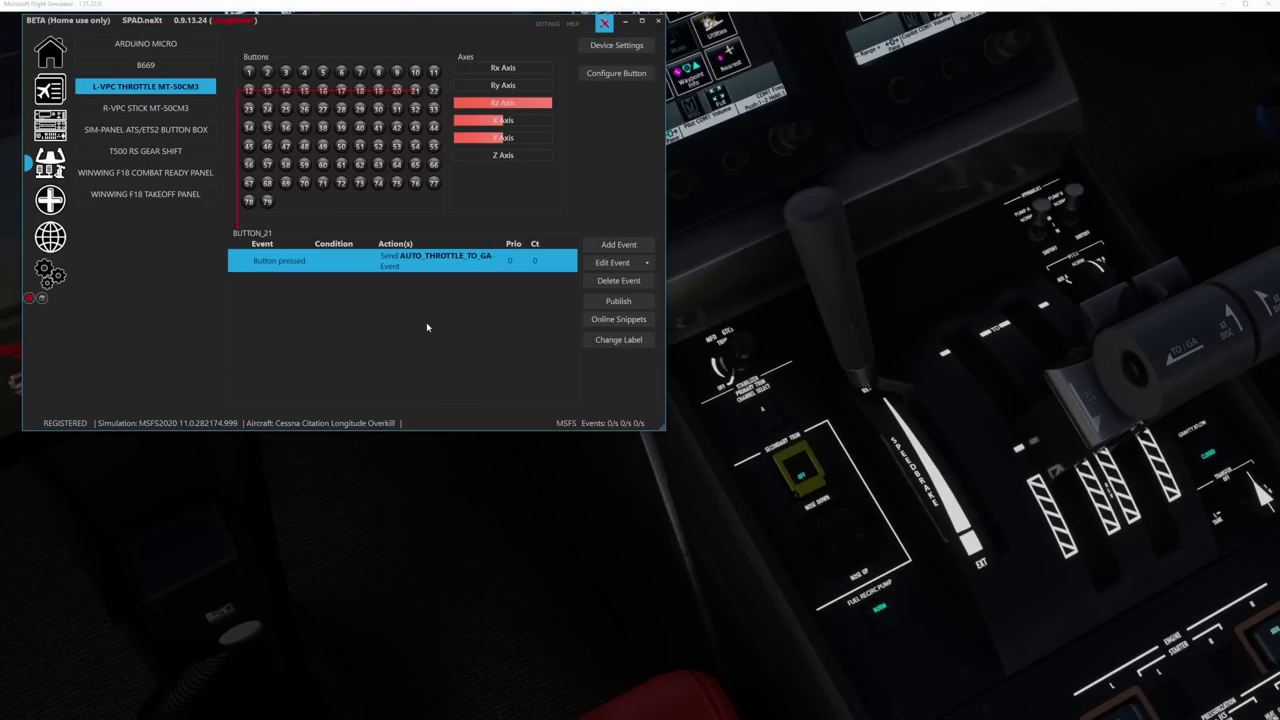
- Add a Button pressed event to throttle button 33 that sends the AUTO_THROTTLE_ARM simulation event
click(433, 110)
click(617, 247)
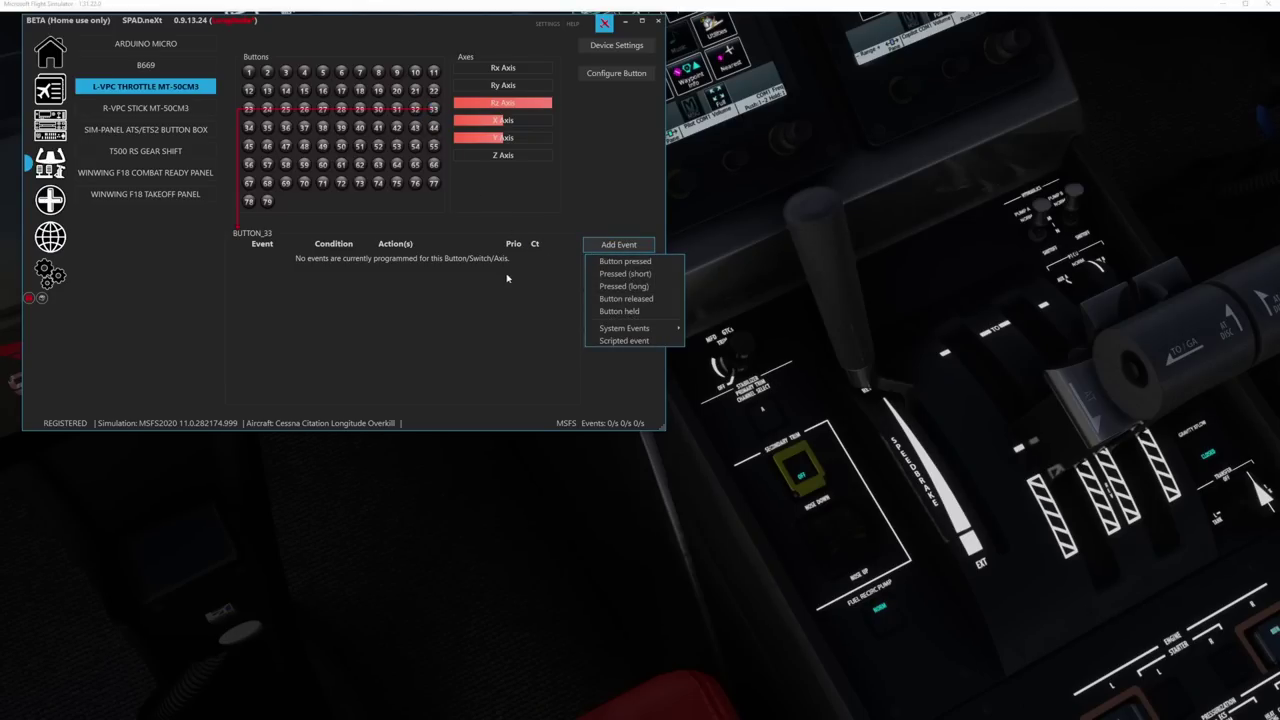
click(615, 262)
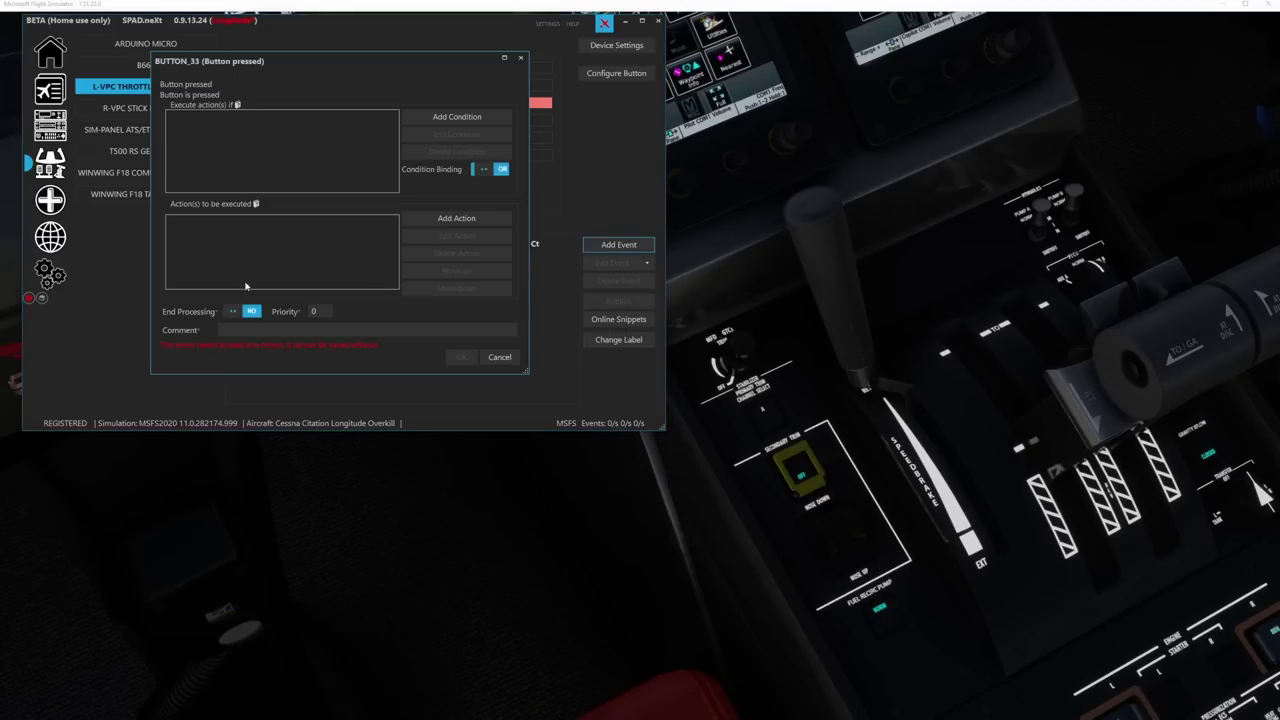
click(457, 218)
click(455, 250)
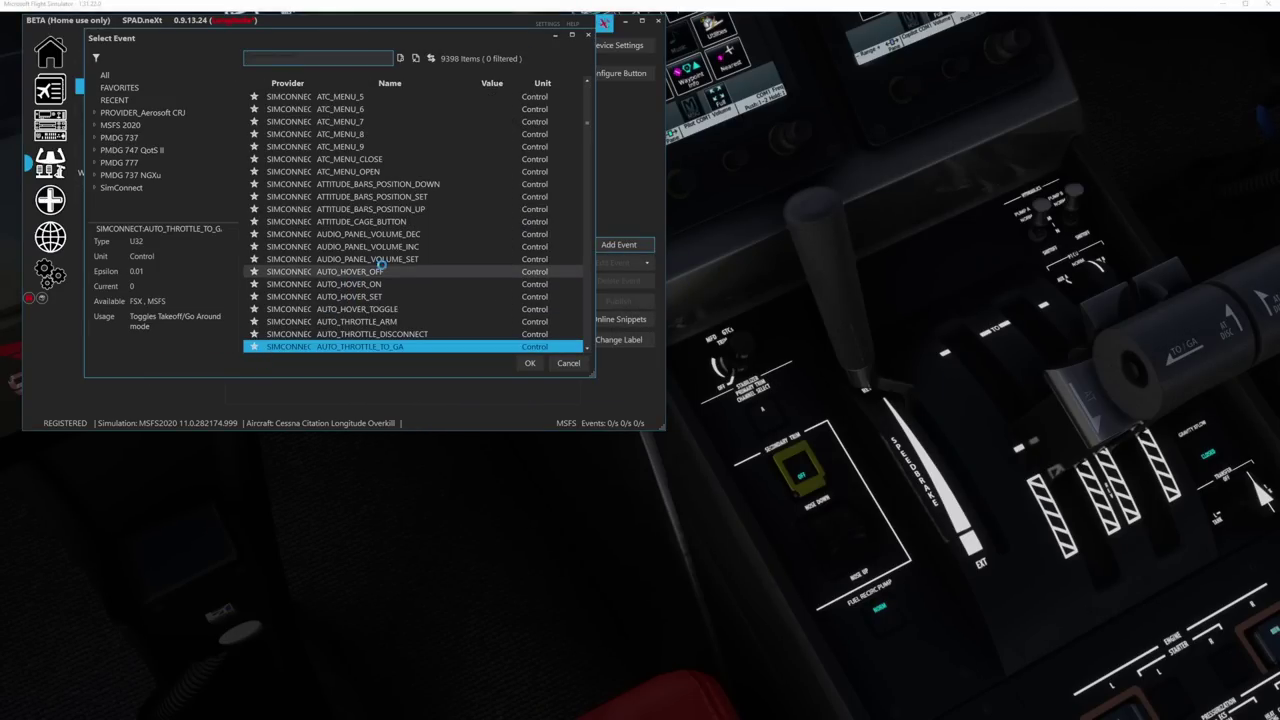
click(396, 325)
click(530, 363)
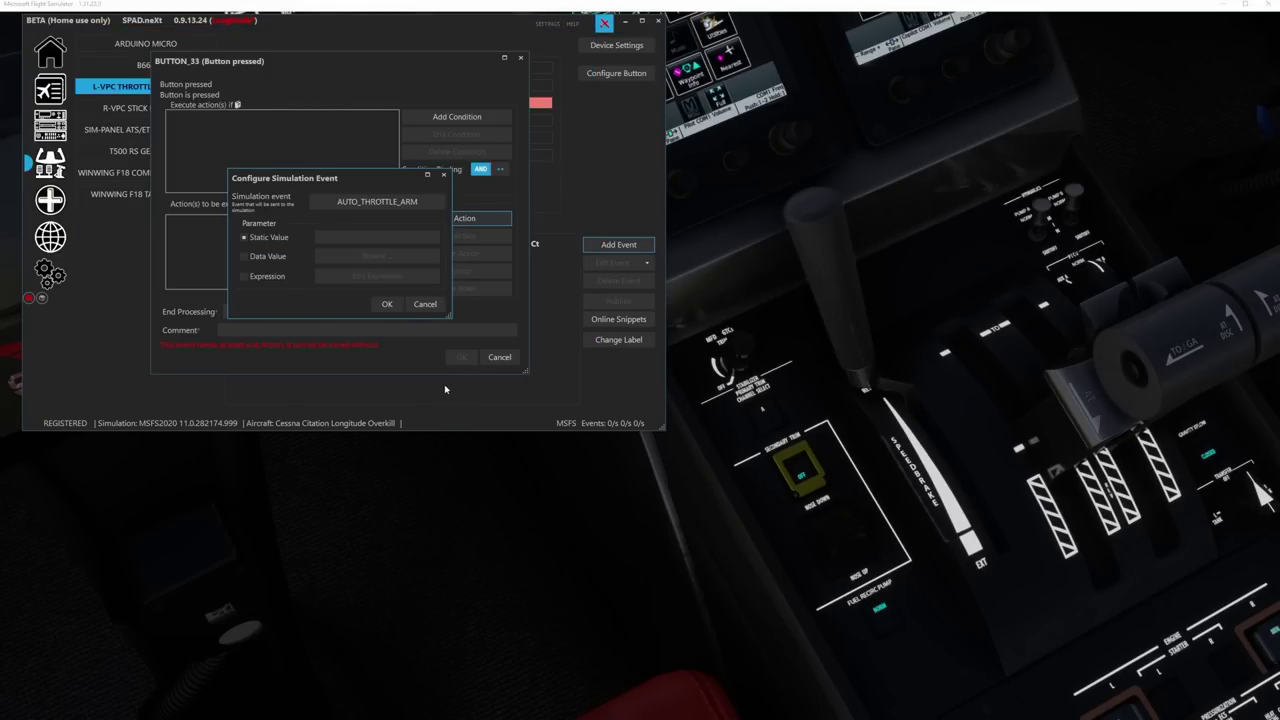
click(389, 304)
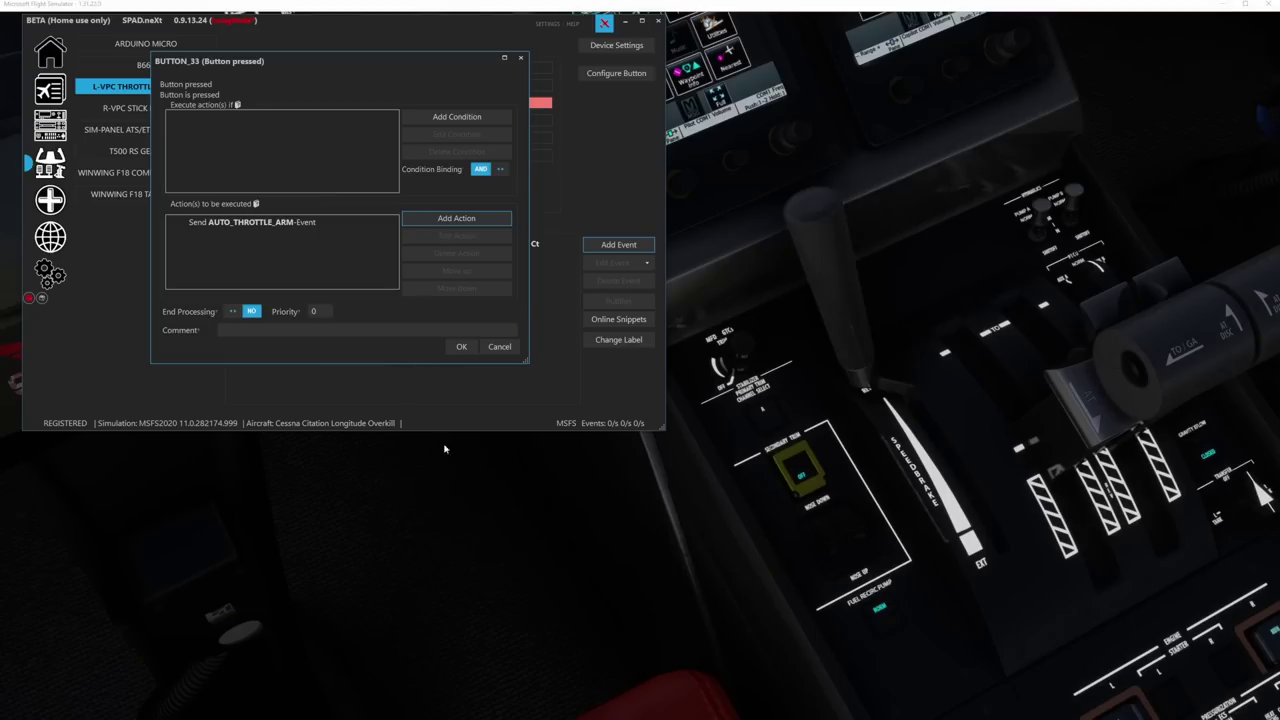
click(460, 347)
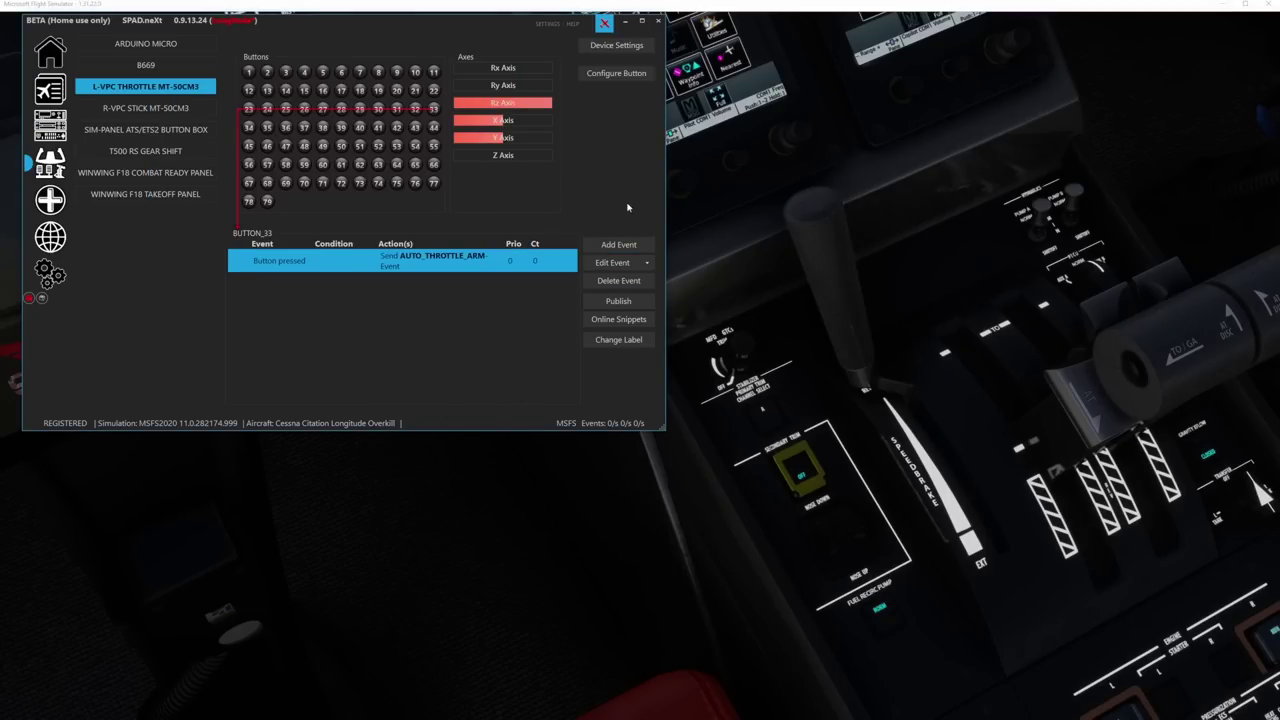
- Add a Button pressed event to throttle button 1 that sends the AUTO_THROTTLE_DISCONNECT simulation event
click(249, 73)
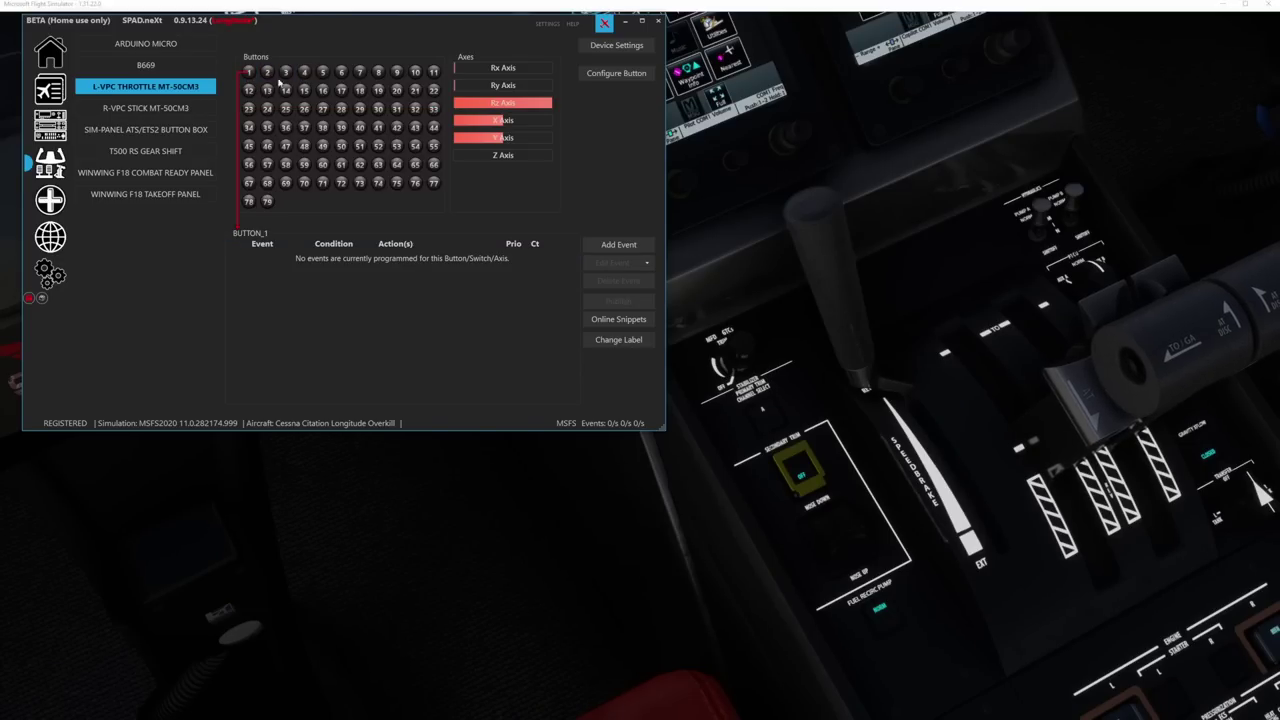
click(620, 245)
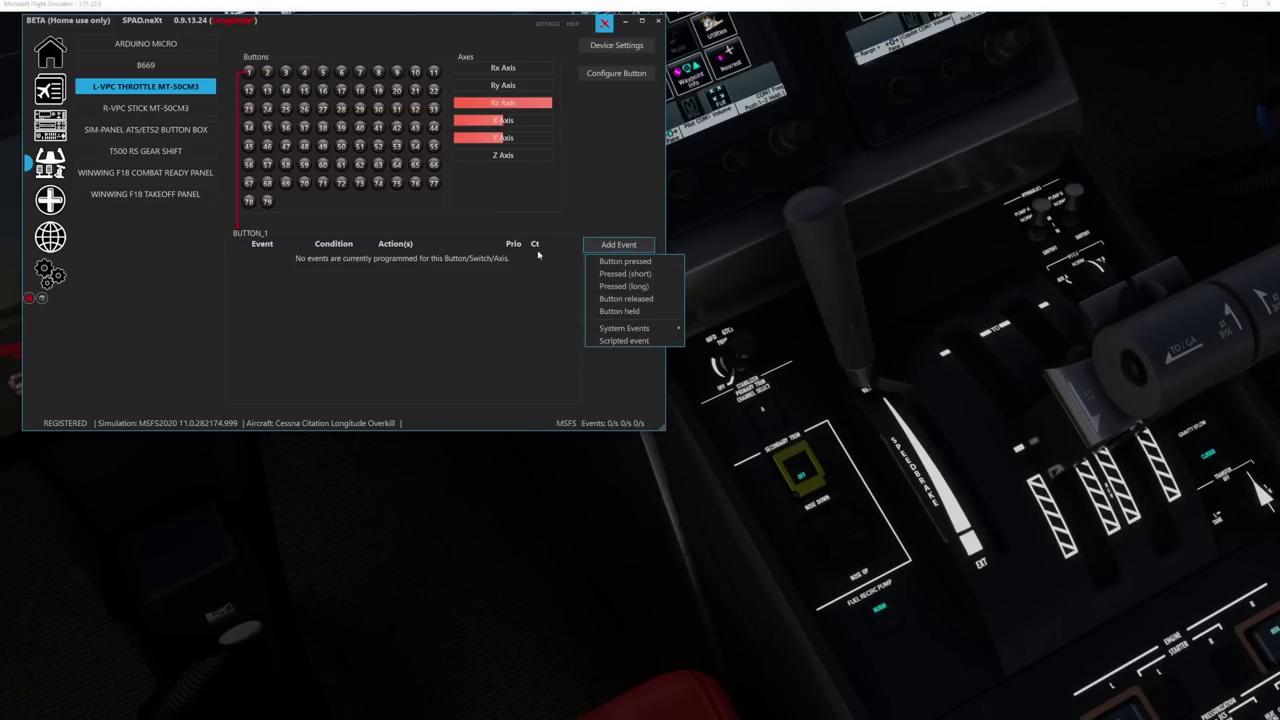
click(626, 261)
click(445, 219)
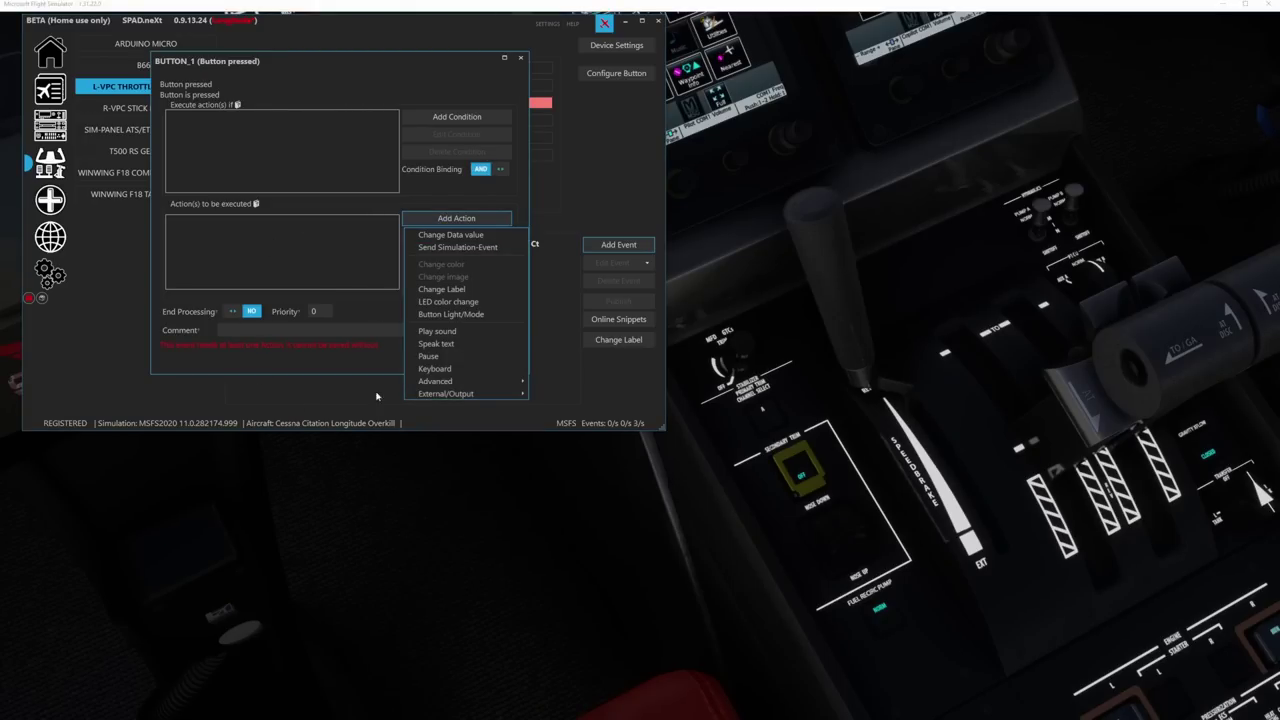
click(457, 247)
click(340, 203)
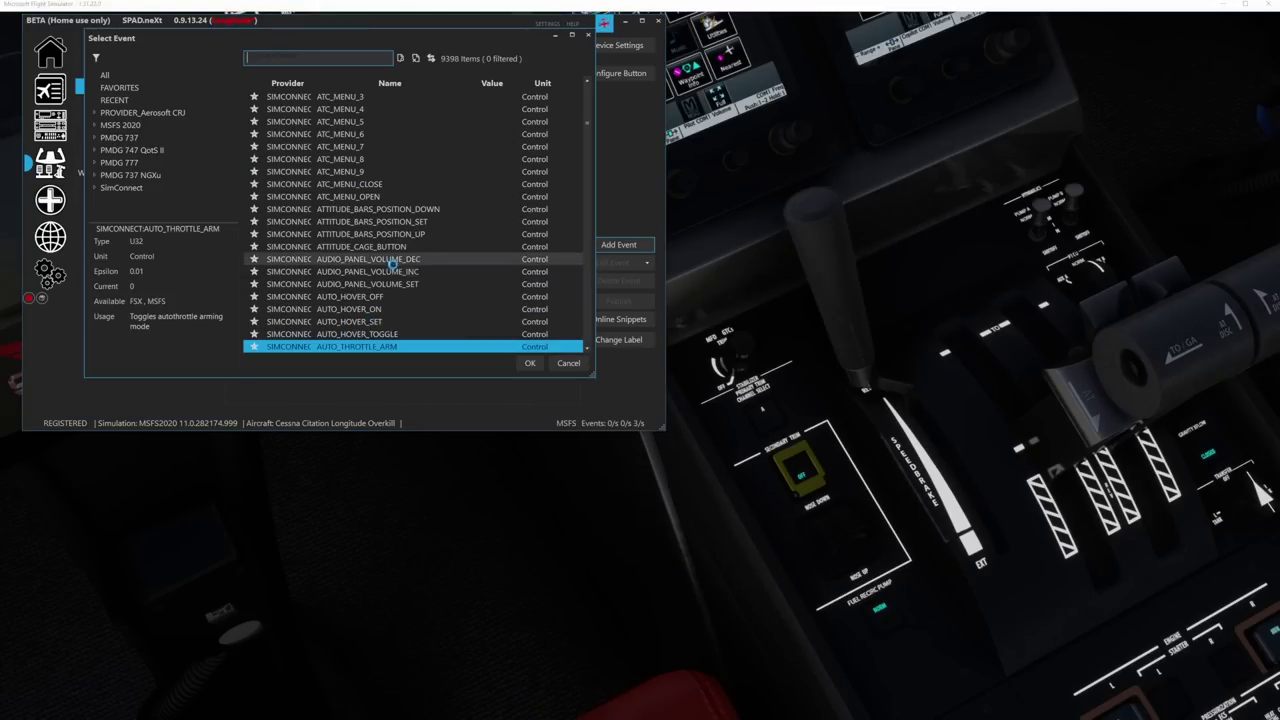
scroll(423, 306, down, 1)
click(427, 321)
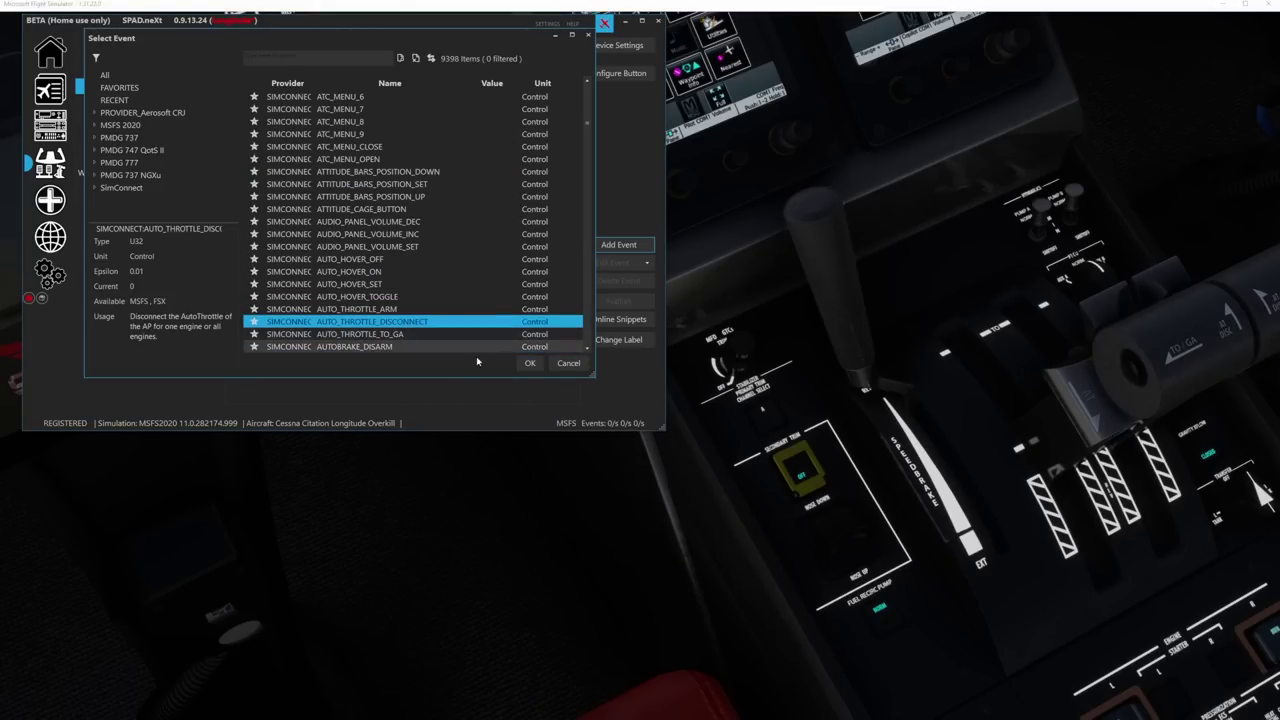
click(531, 364)
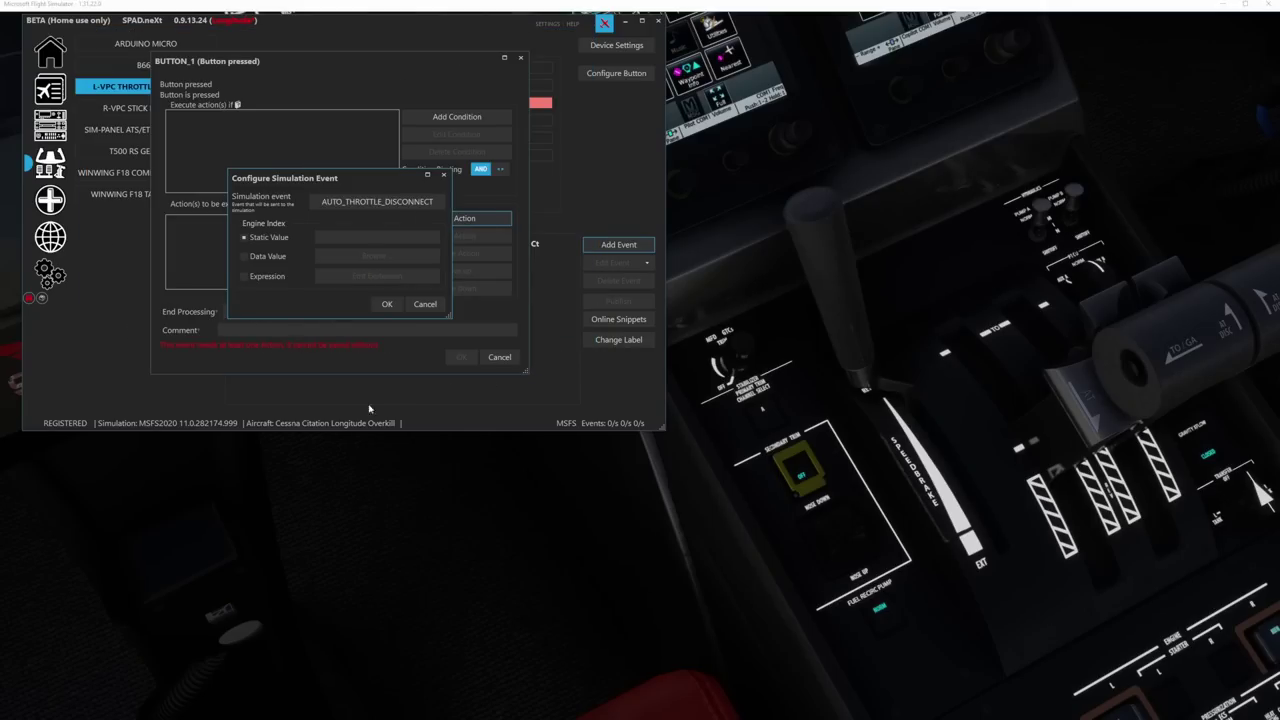
click(384, 305)
click(461, 357)
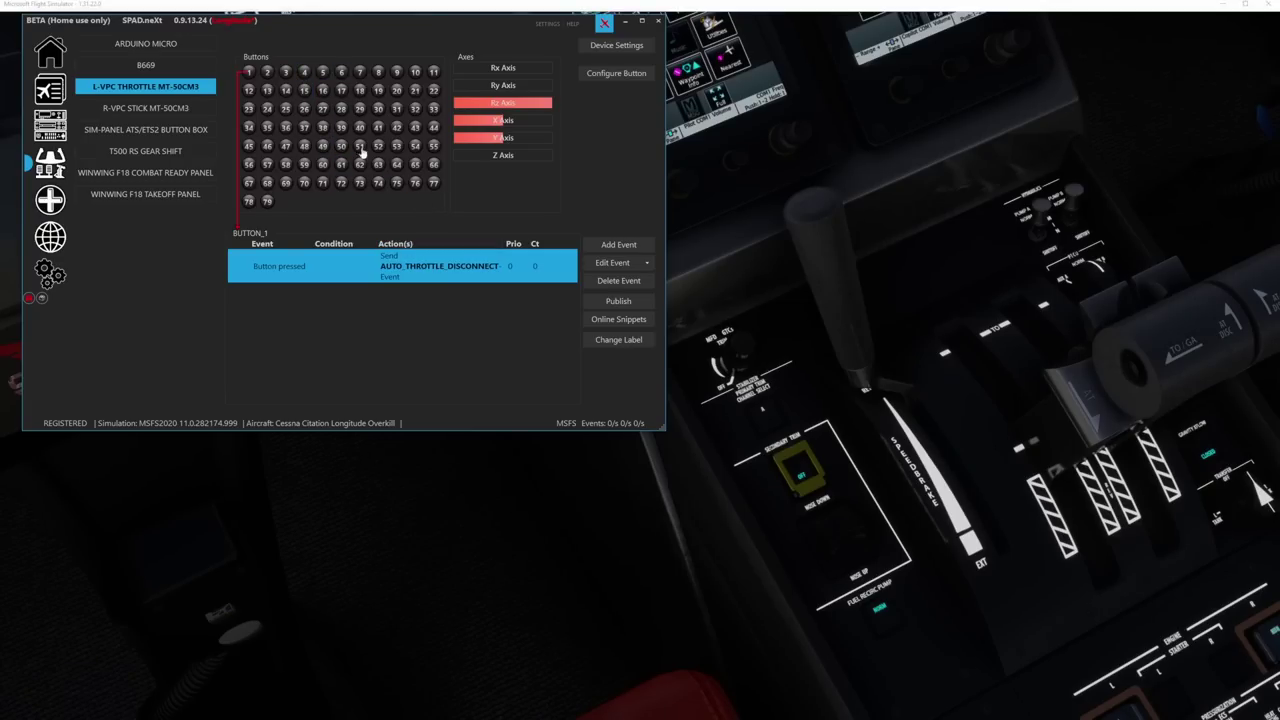
- Add a Button pressed event to throttle button 4 and start a Send Simulation-Event action for it
click(305, 74)
click(619, 245)
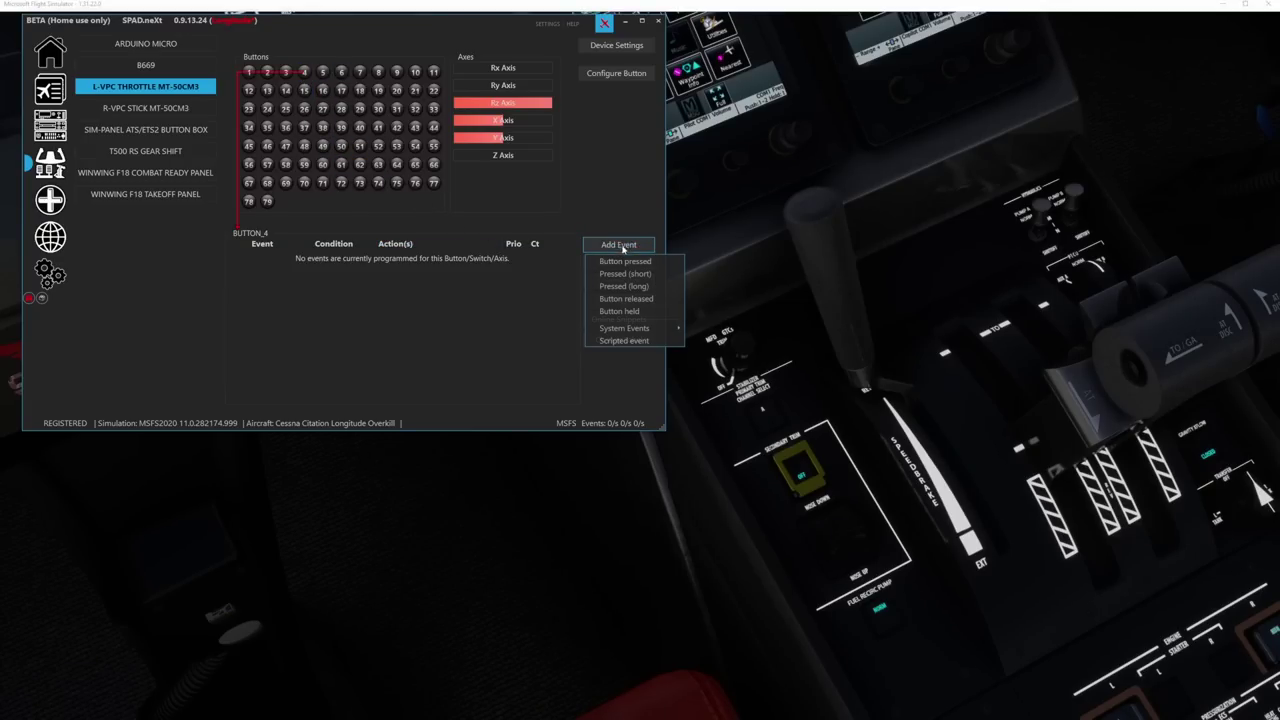
click(618, 262)
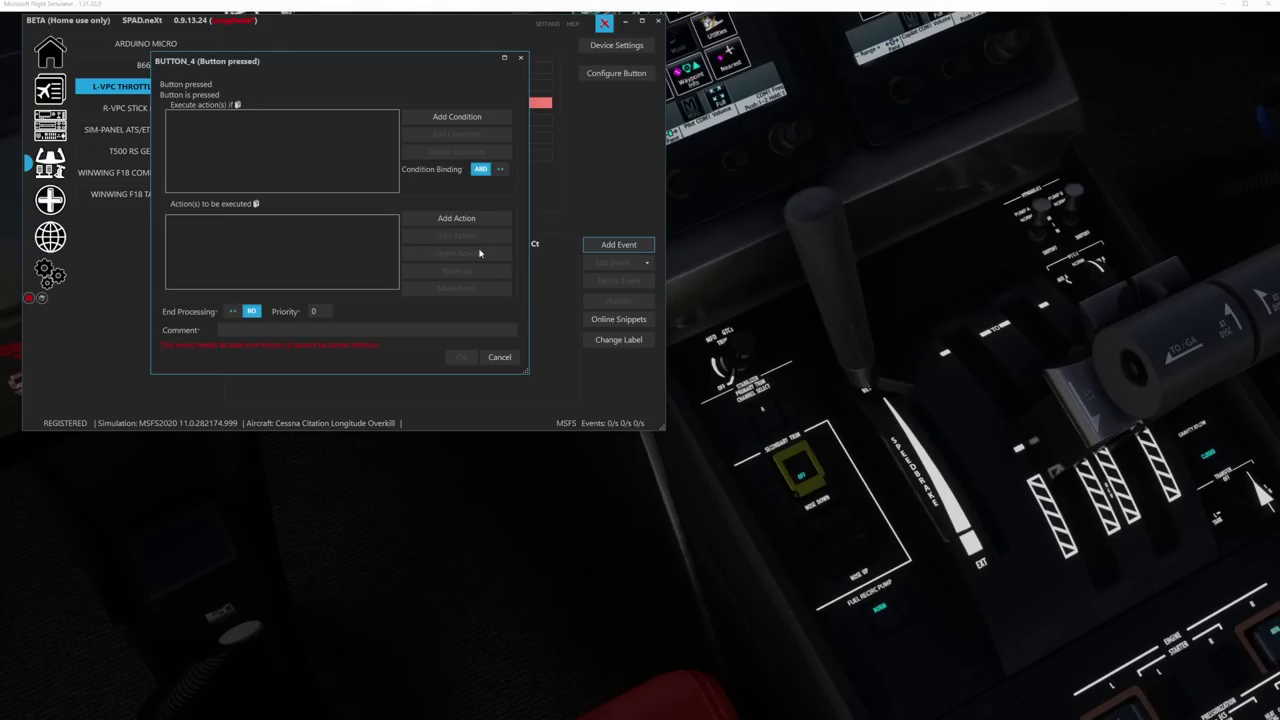
click(453, 220)
click(456, 251)
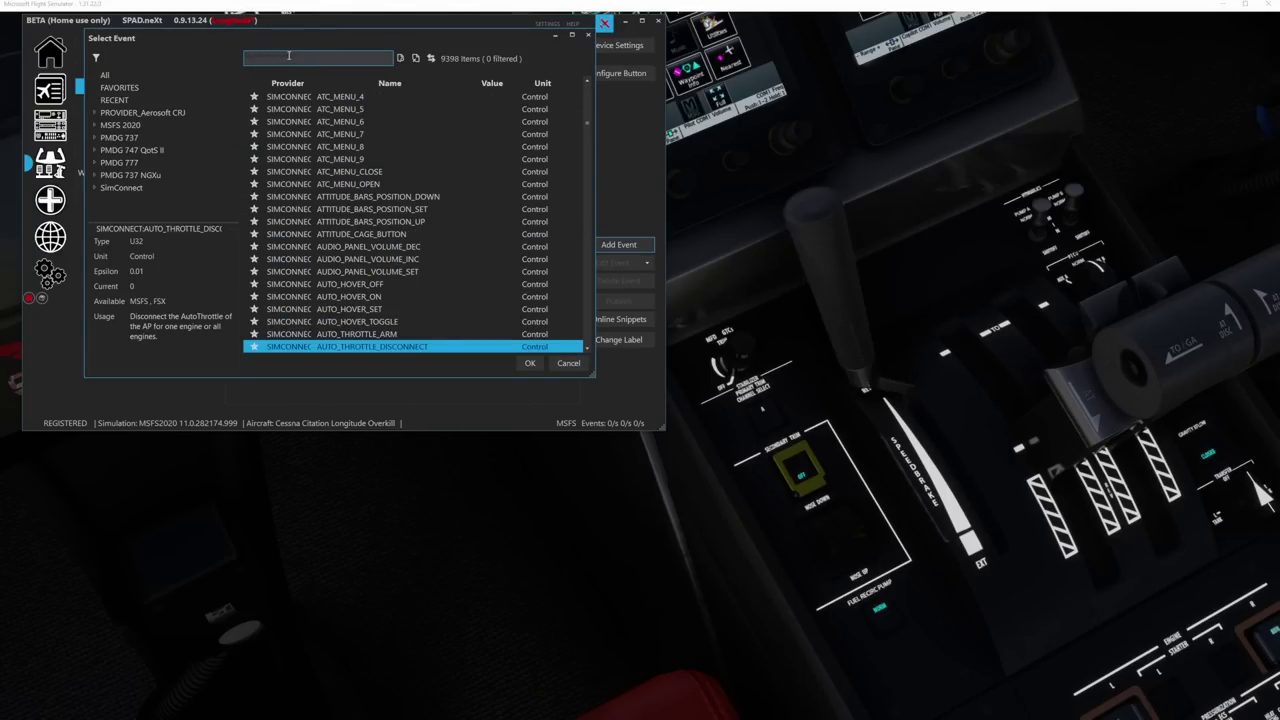
- Filter the simulation event list for button 4's action by "ap_"
text(auto)
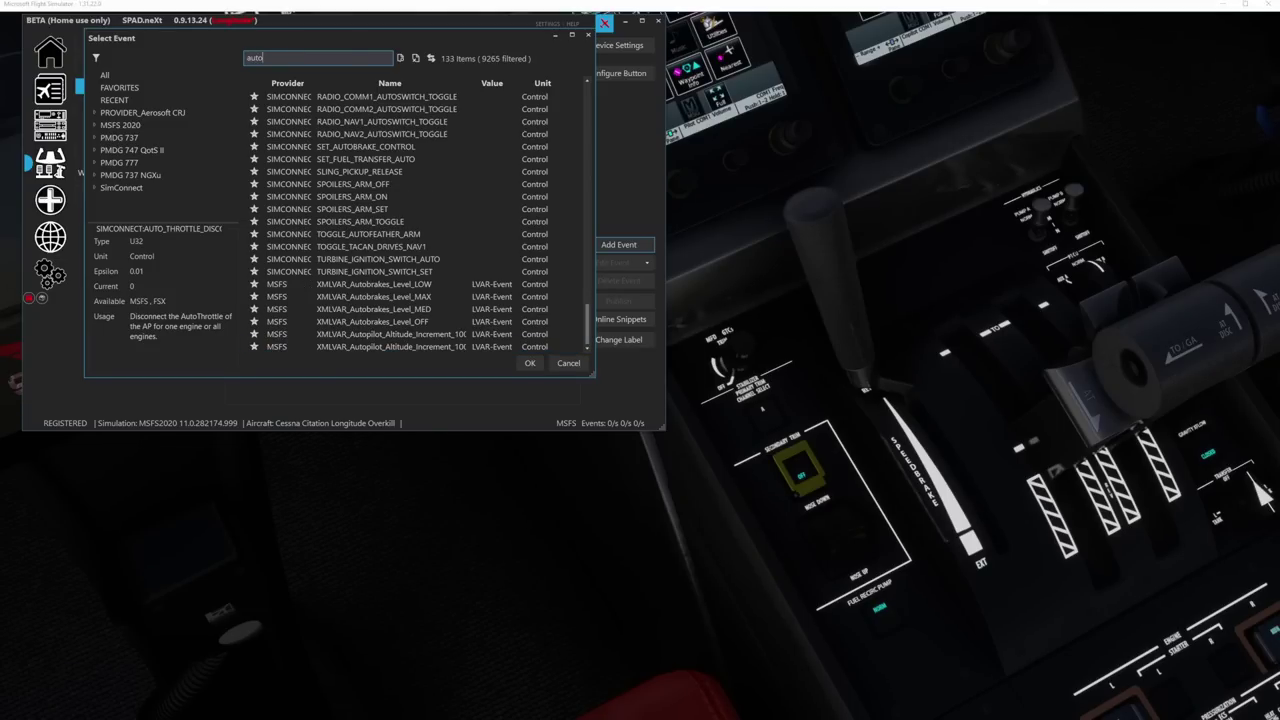
key(BackSpace)
key(BackSpace)
key(BackSpace)
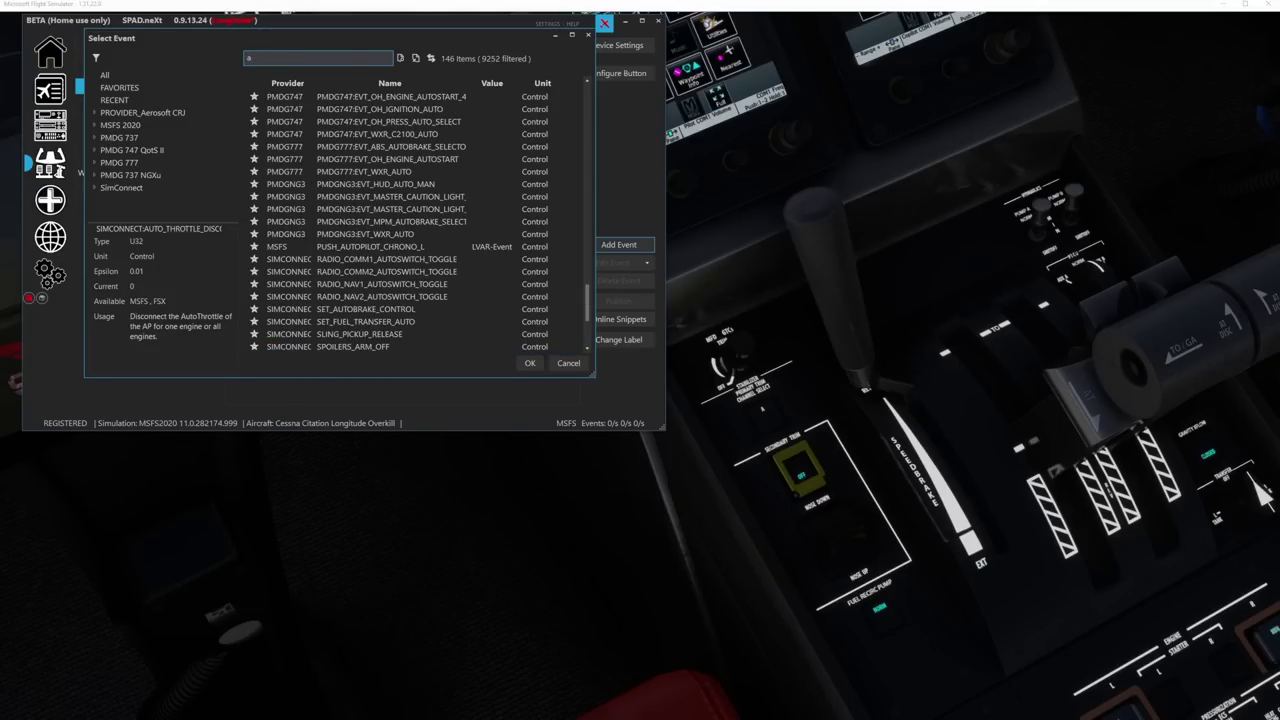
text(p_)
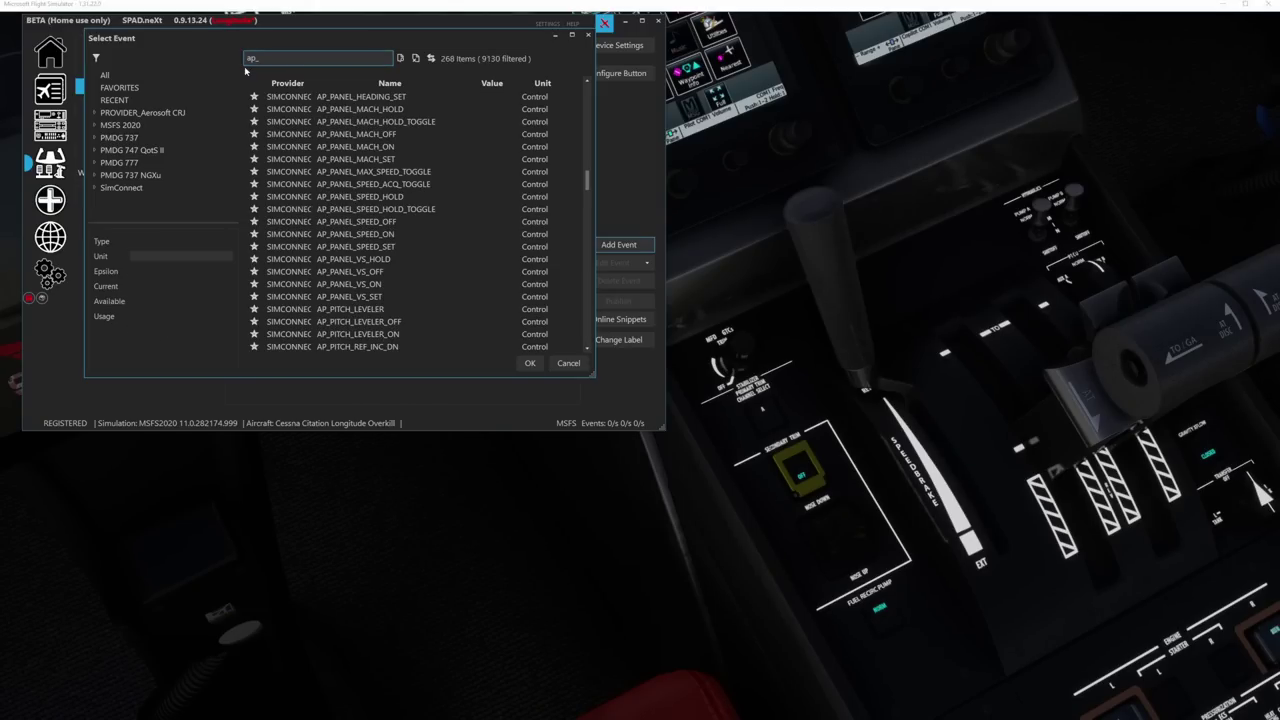
- Assign the AP_MASTER simulation event to button 4's press action and save the Longitude profile
scroll(435, 220, down, 7)
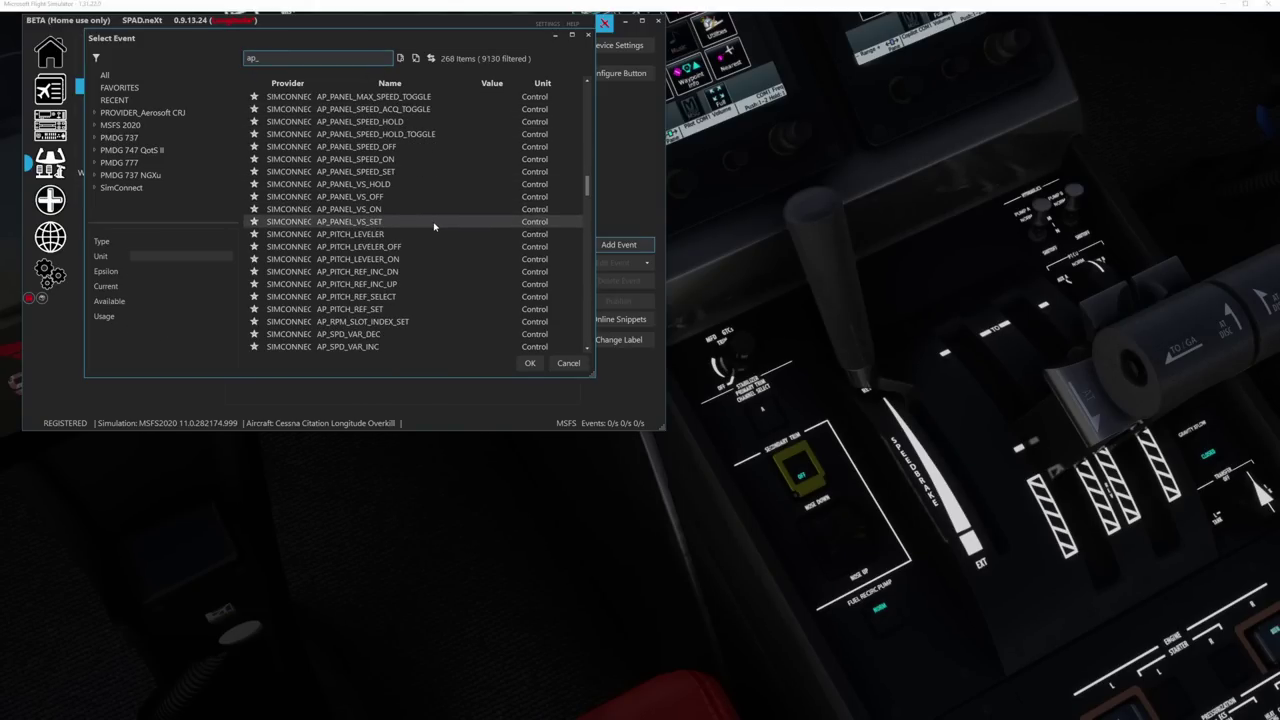
scroll(437, 245, down, 1)
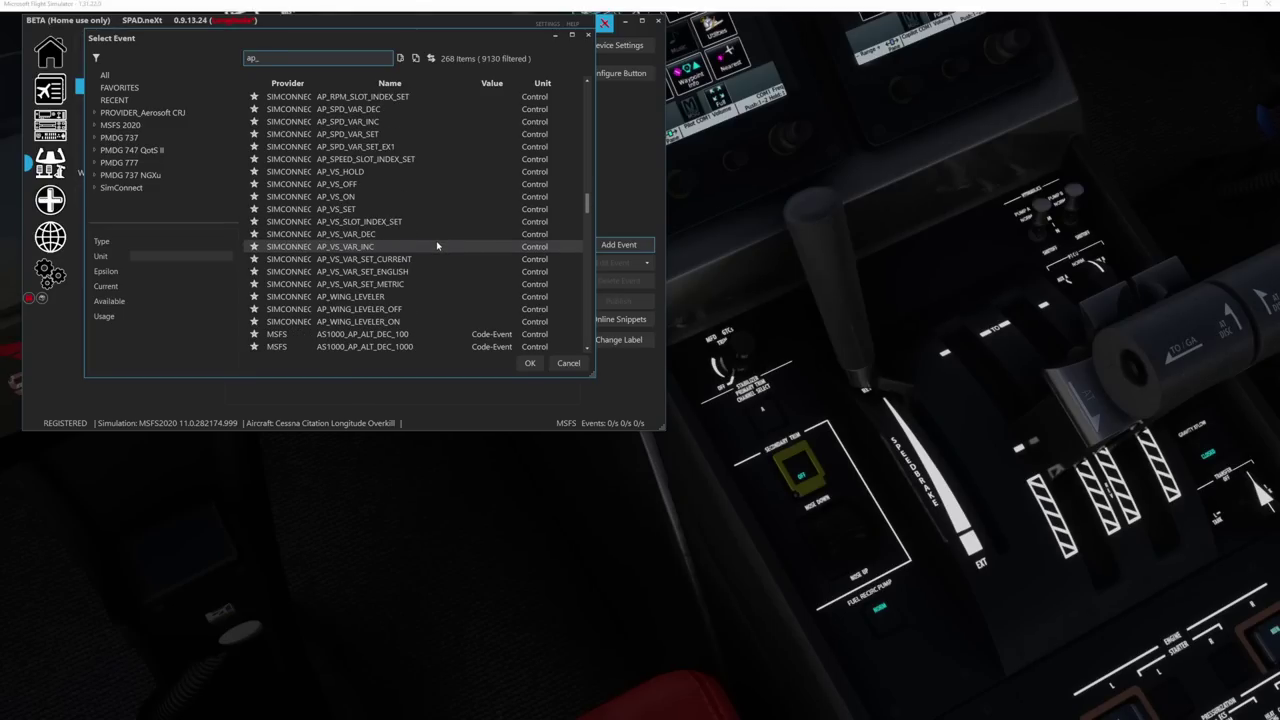
scroll(437, 245, down, 2)
scroll(437, 248, up, 5)
scroll(437, 248, up, 3)
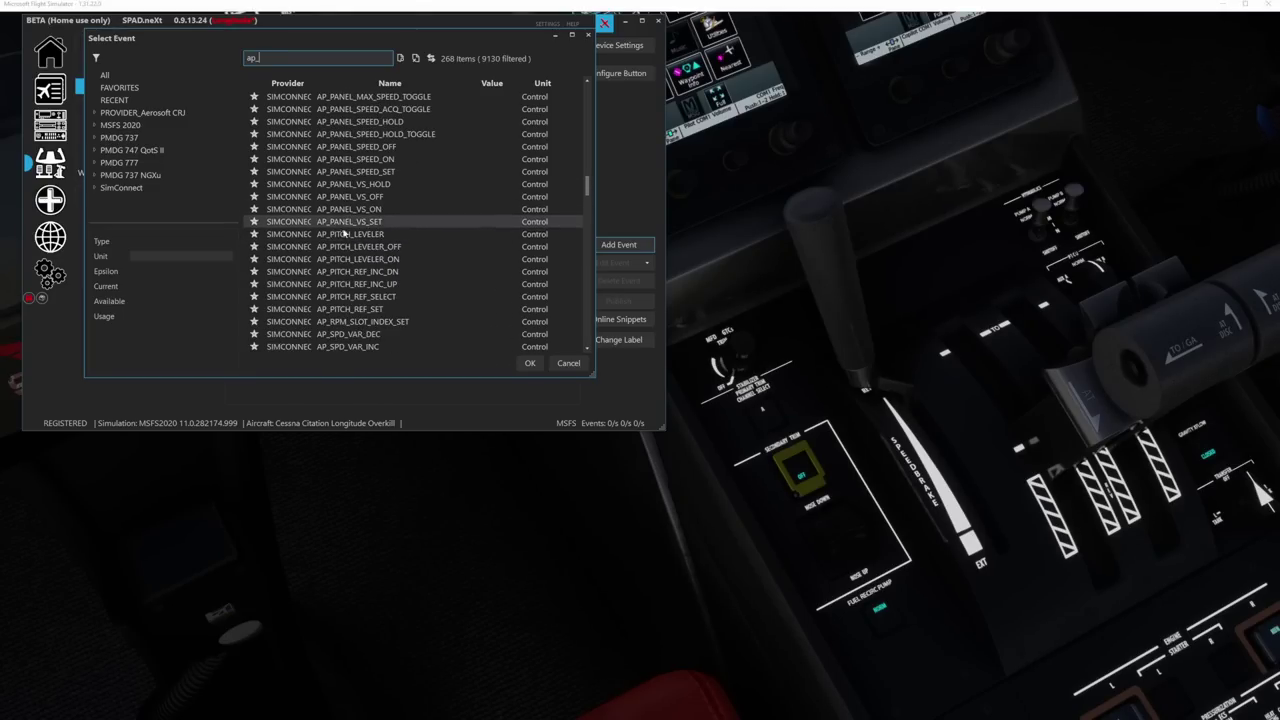
scroll(350, 300, up, 6)
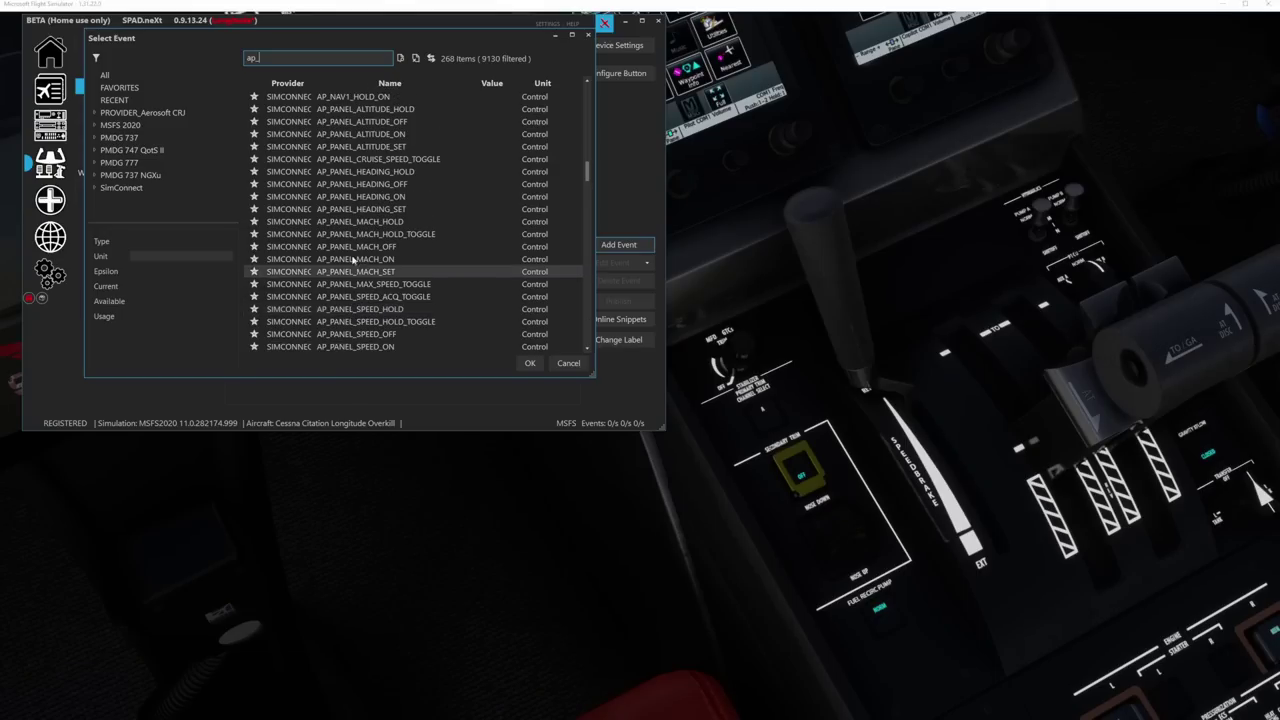
scroll(378, 173, up, 2)
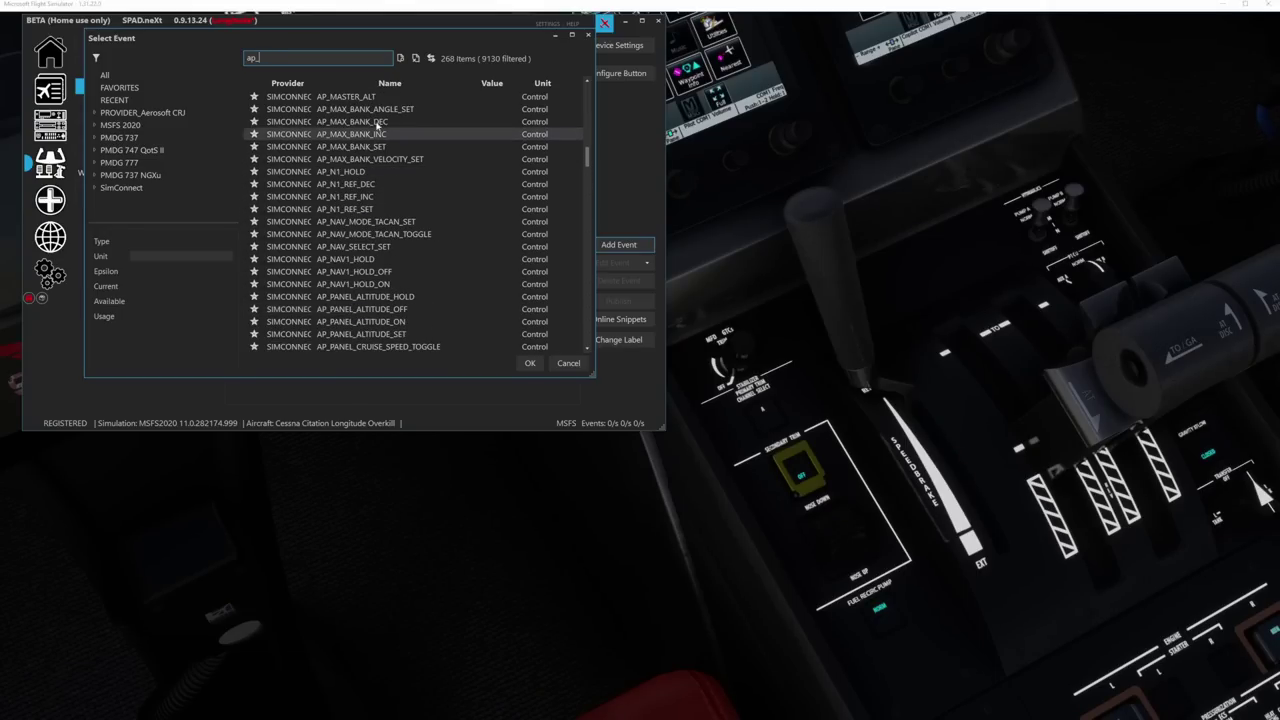
scroll(375, 128, up, 3)
click(345, 122)
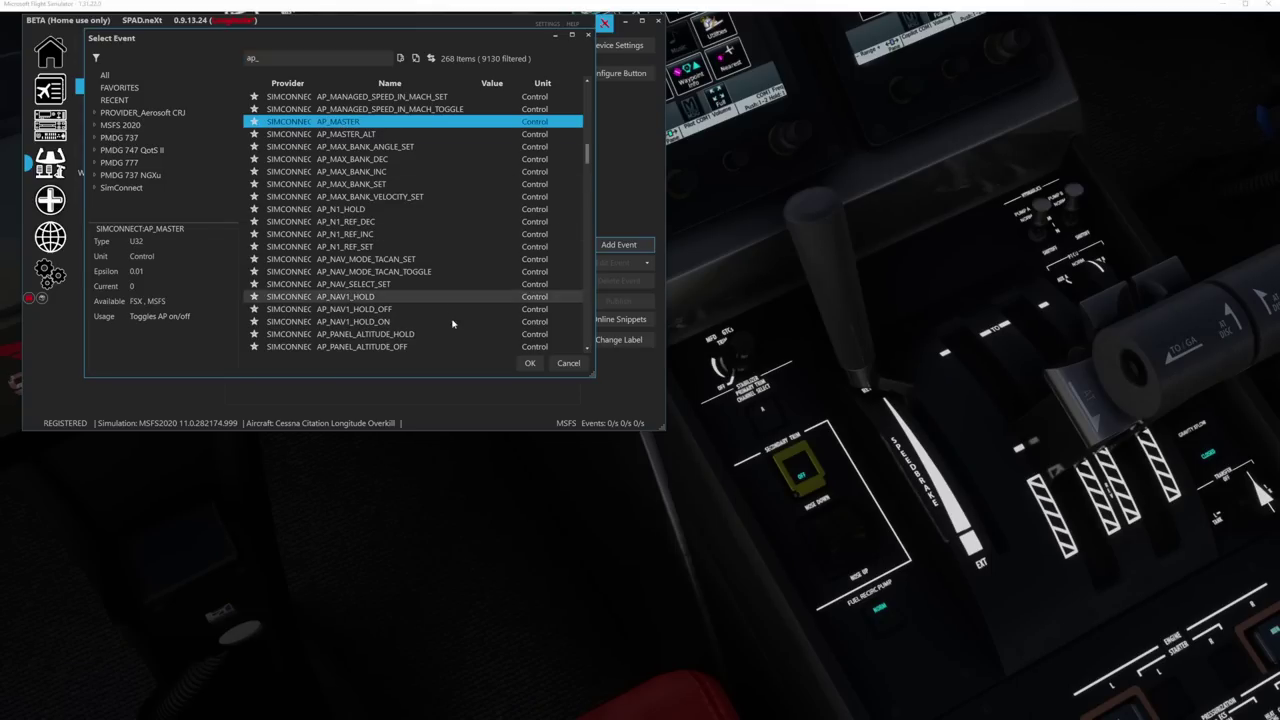
click(527, 364)
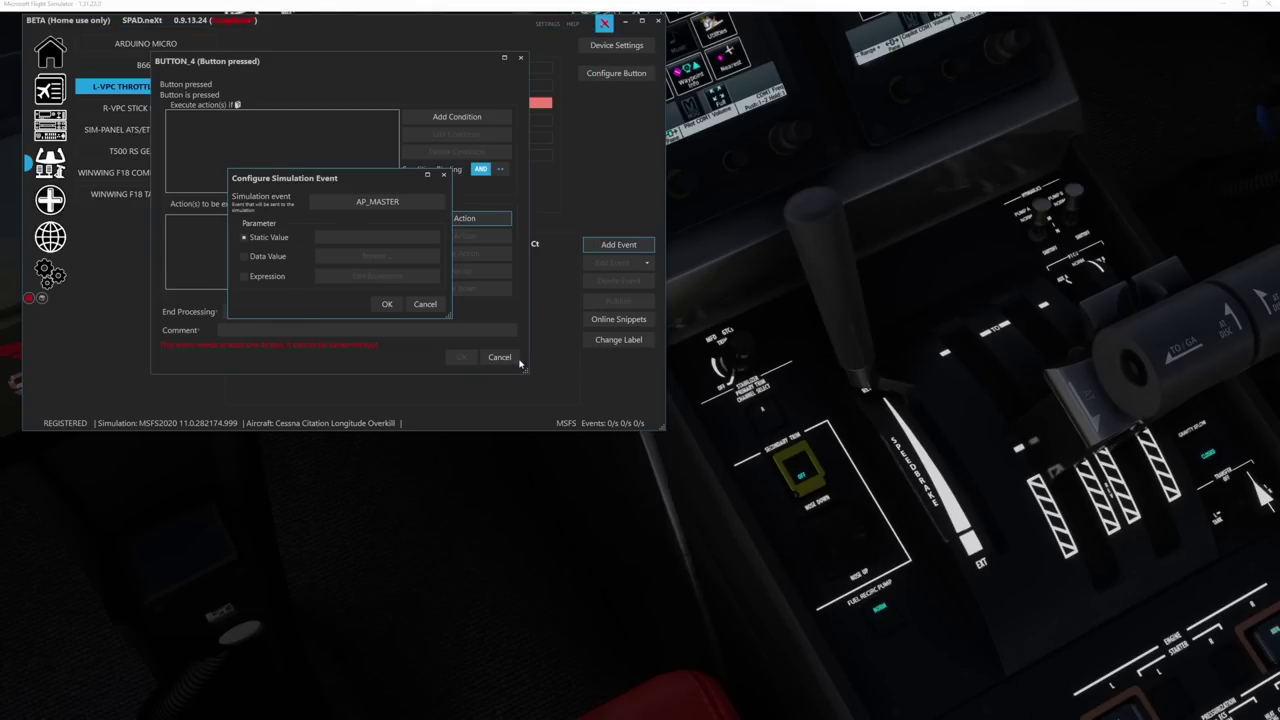
click(385, 306)
click(460, 349)
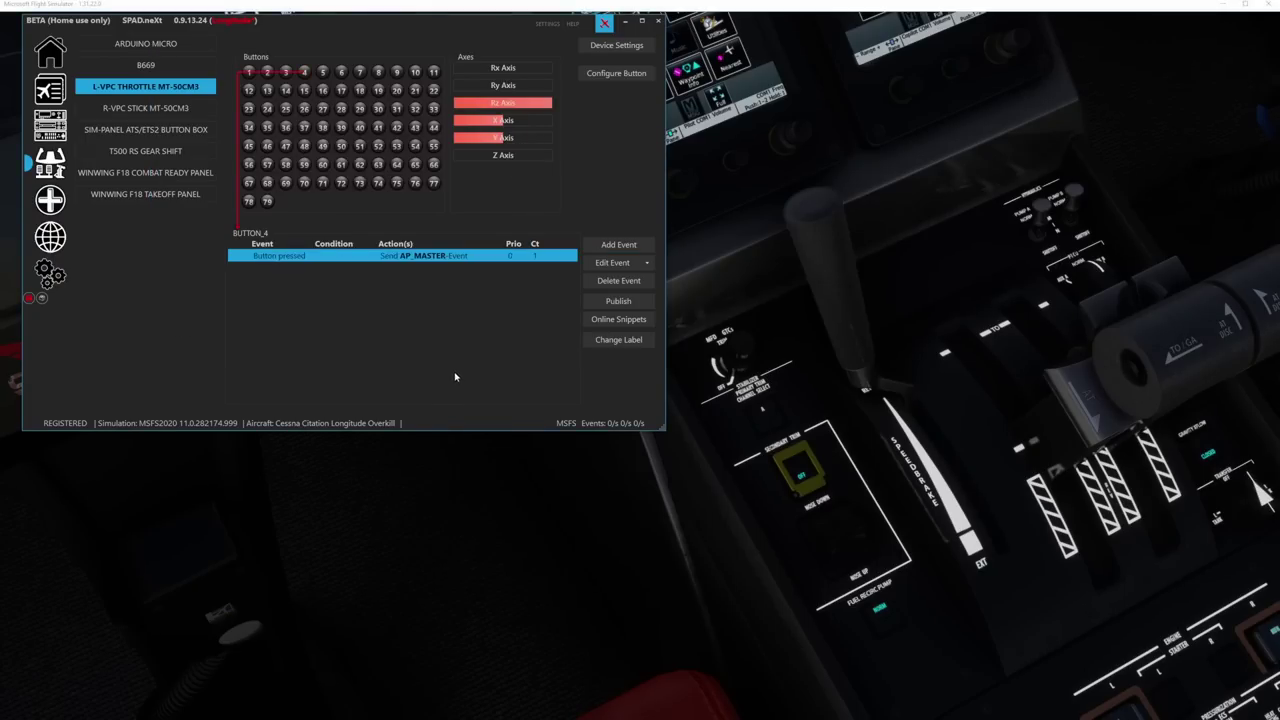
click(29, 298)
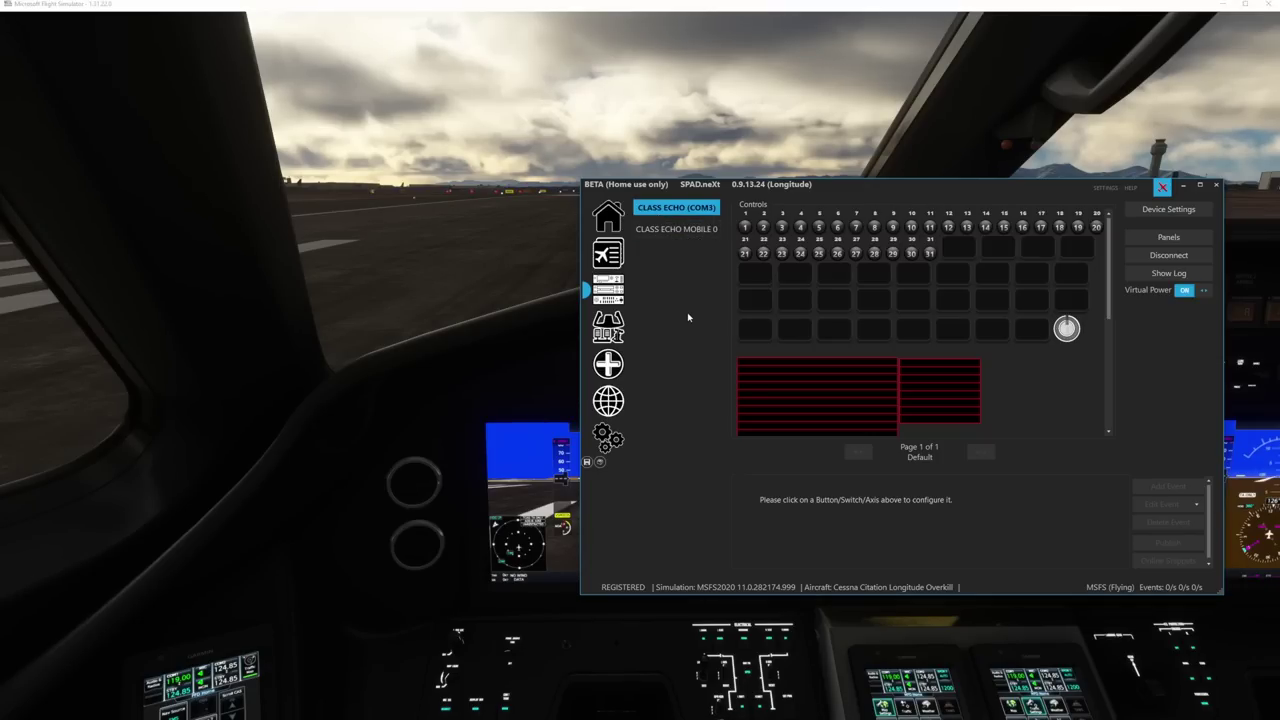
- Open the online snippets for control 1 of the CLASS ECHO (COM3) device
click(745, 229)
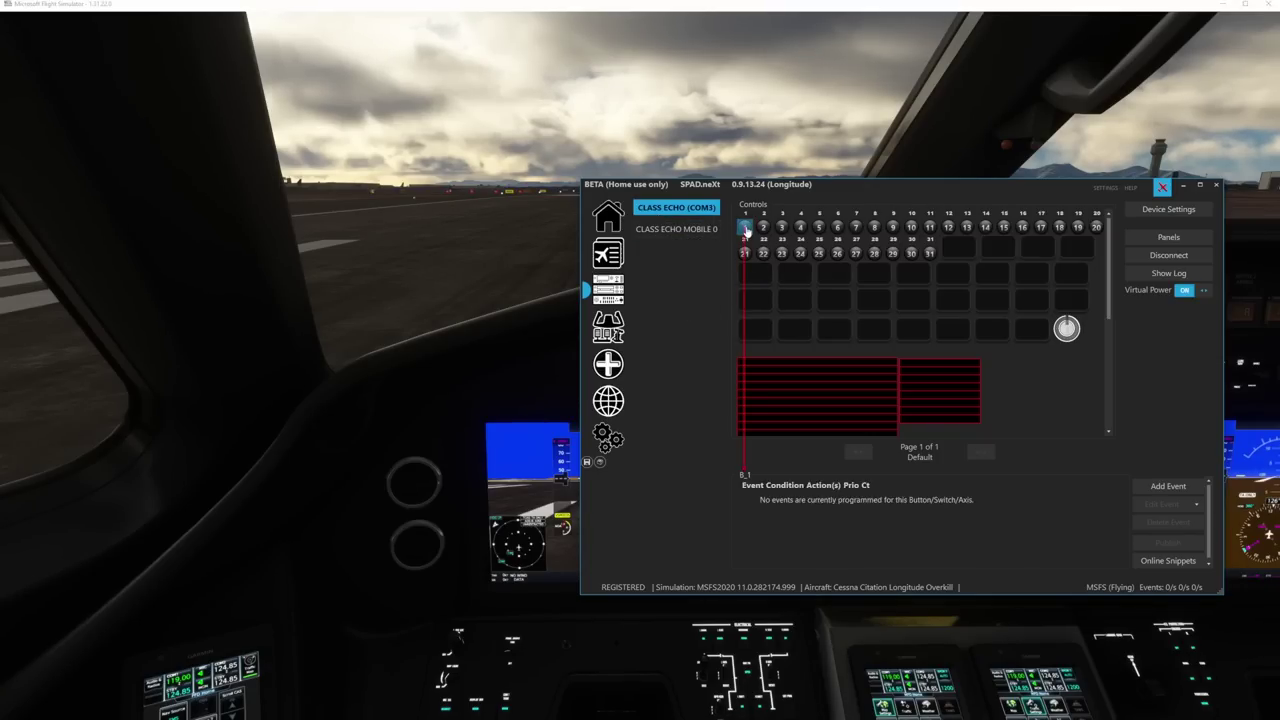
click(1168, 562)
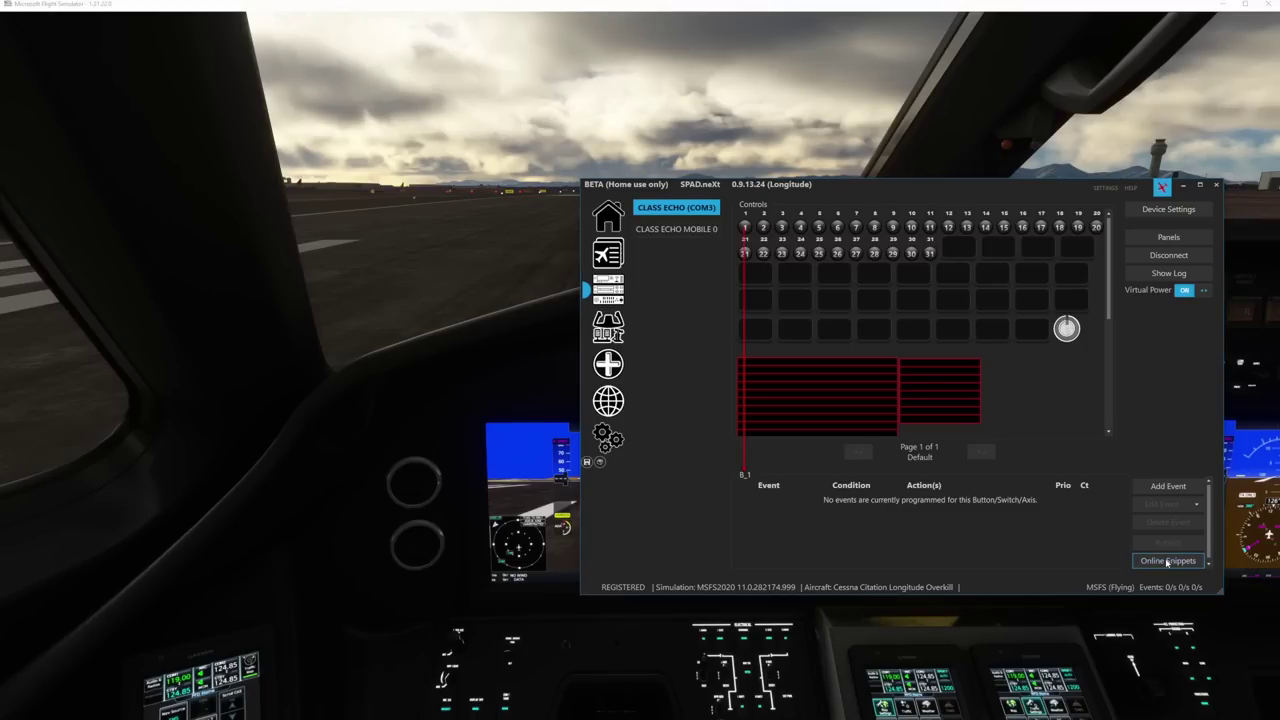